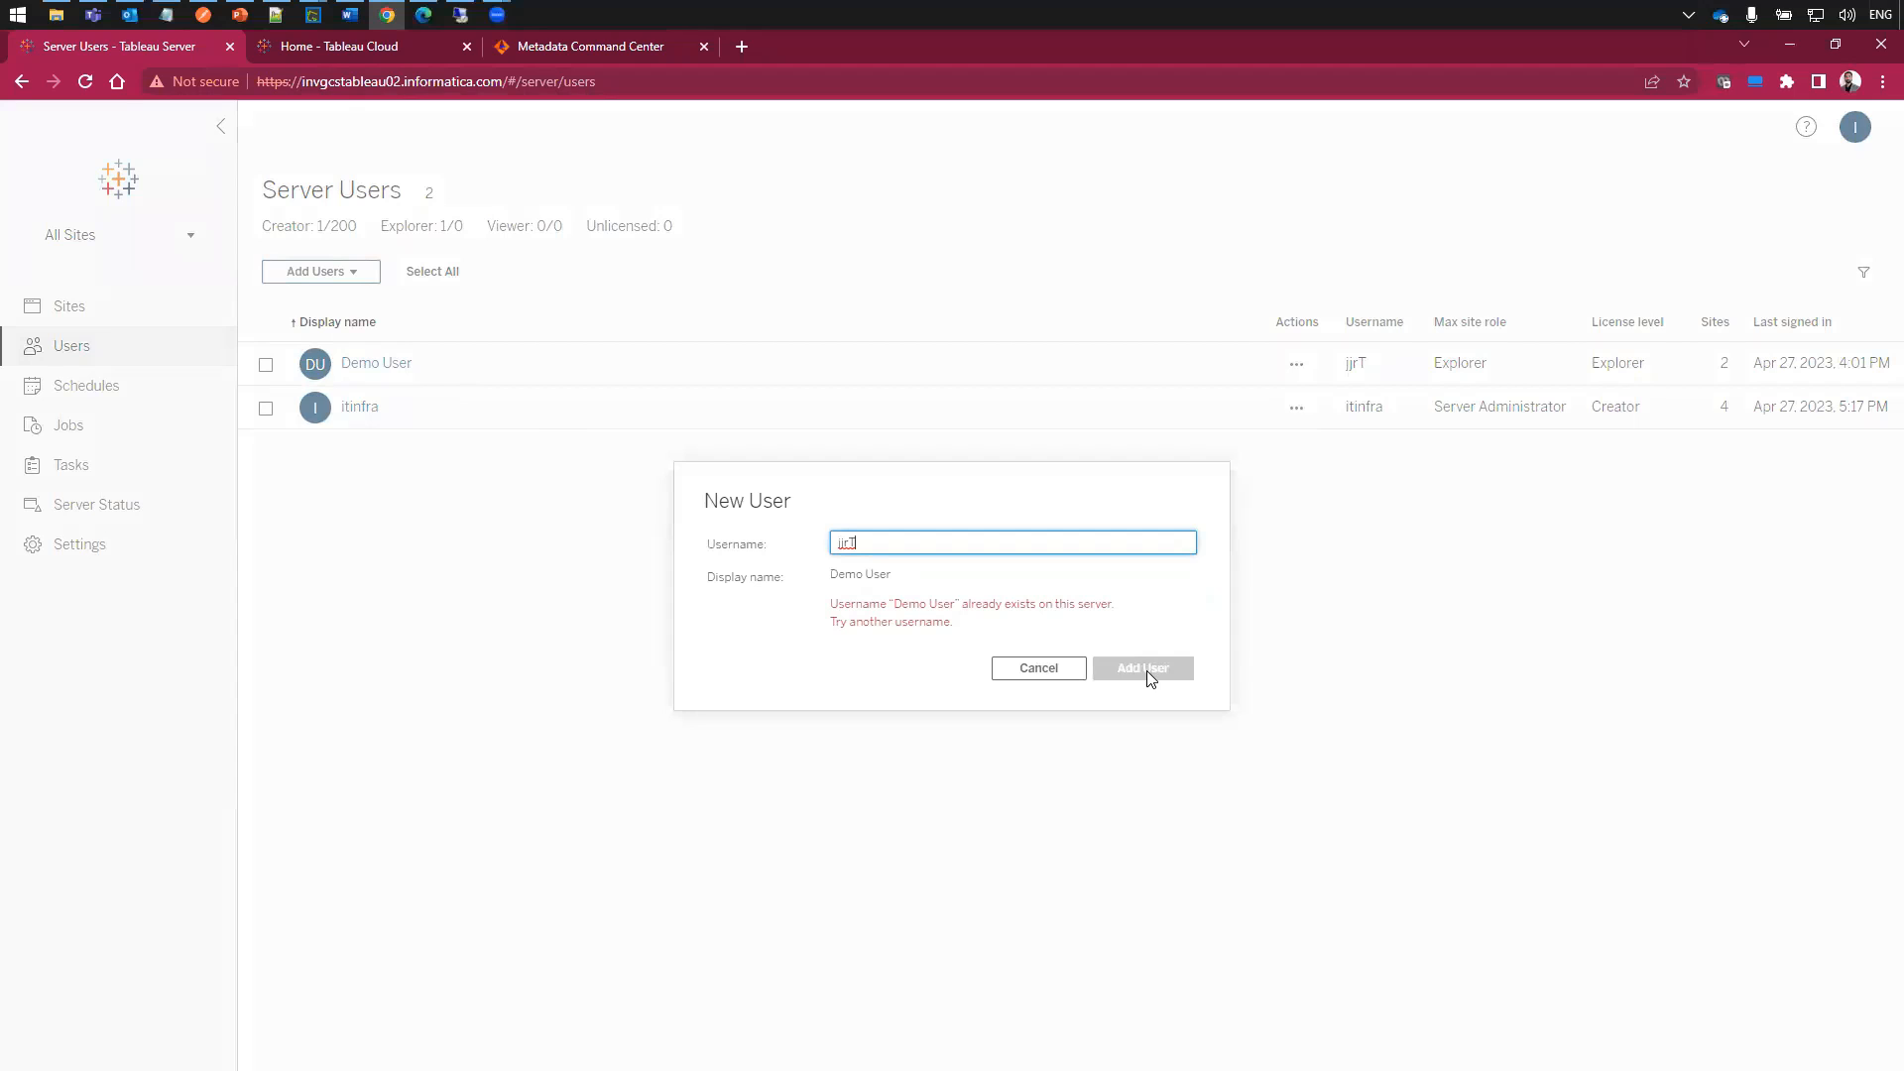
- Review the Demo User's Explorer role on jjrSite, reselect Explorer for Sales Site, and save the site membership
click(266, 365)
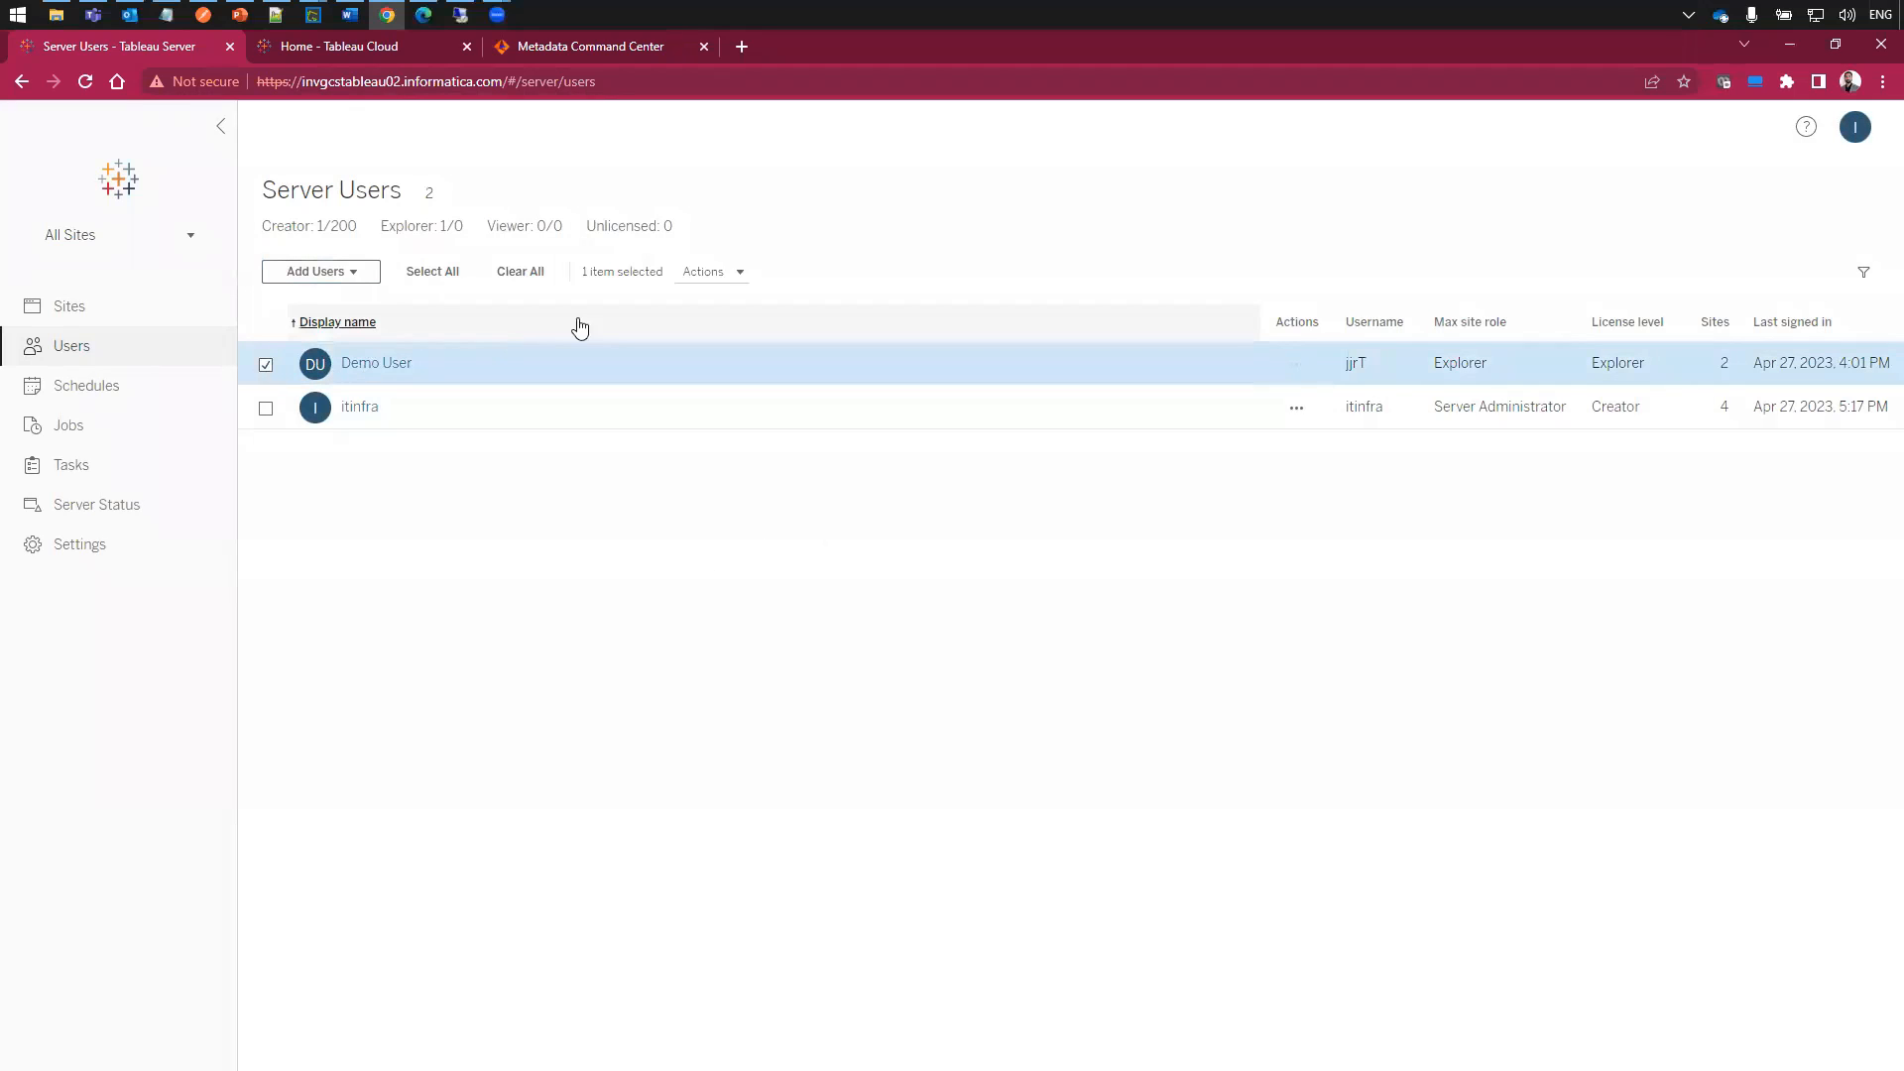
click(709, 282)
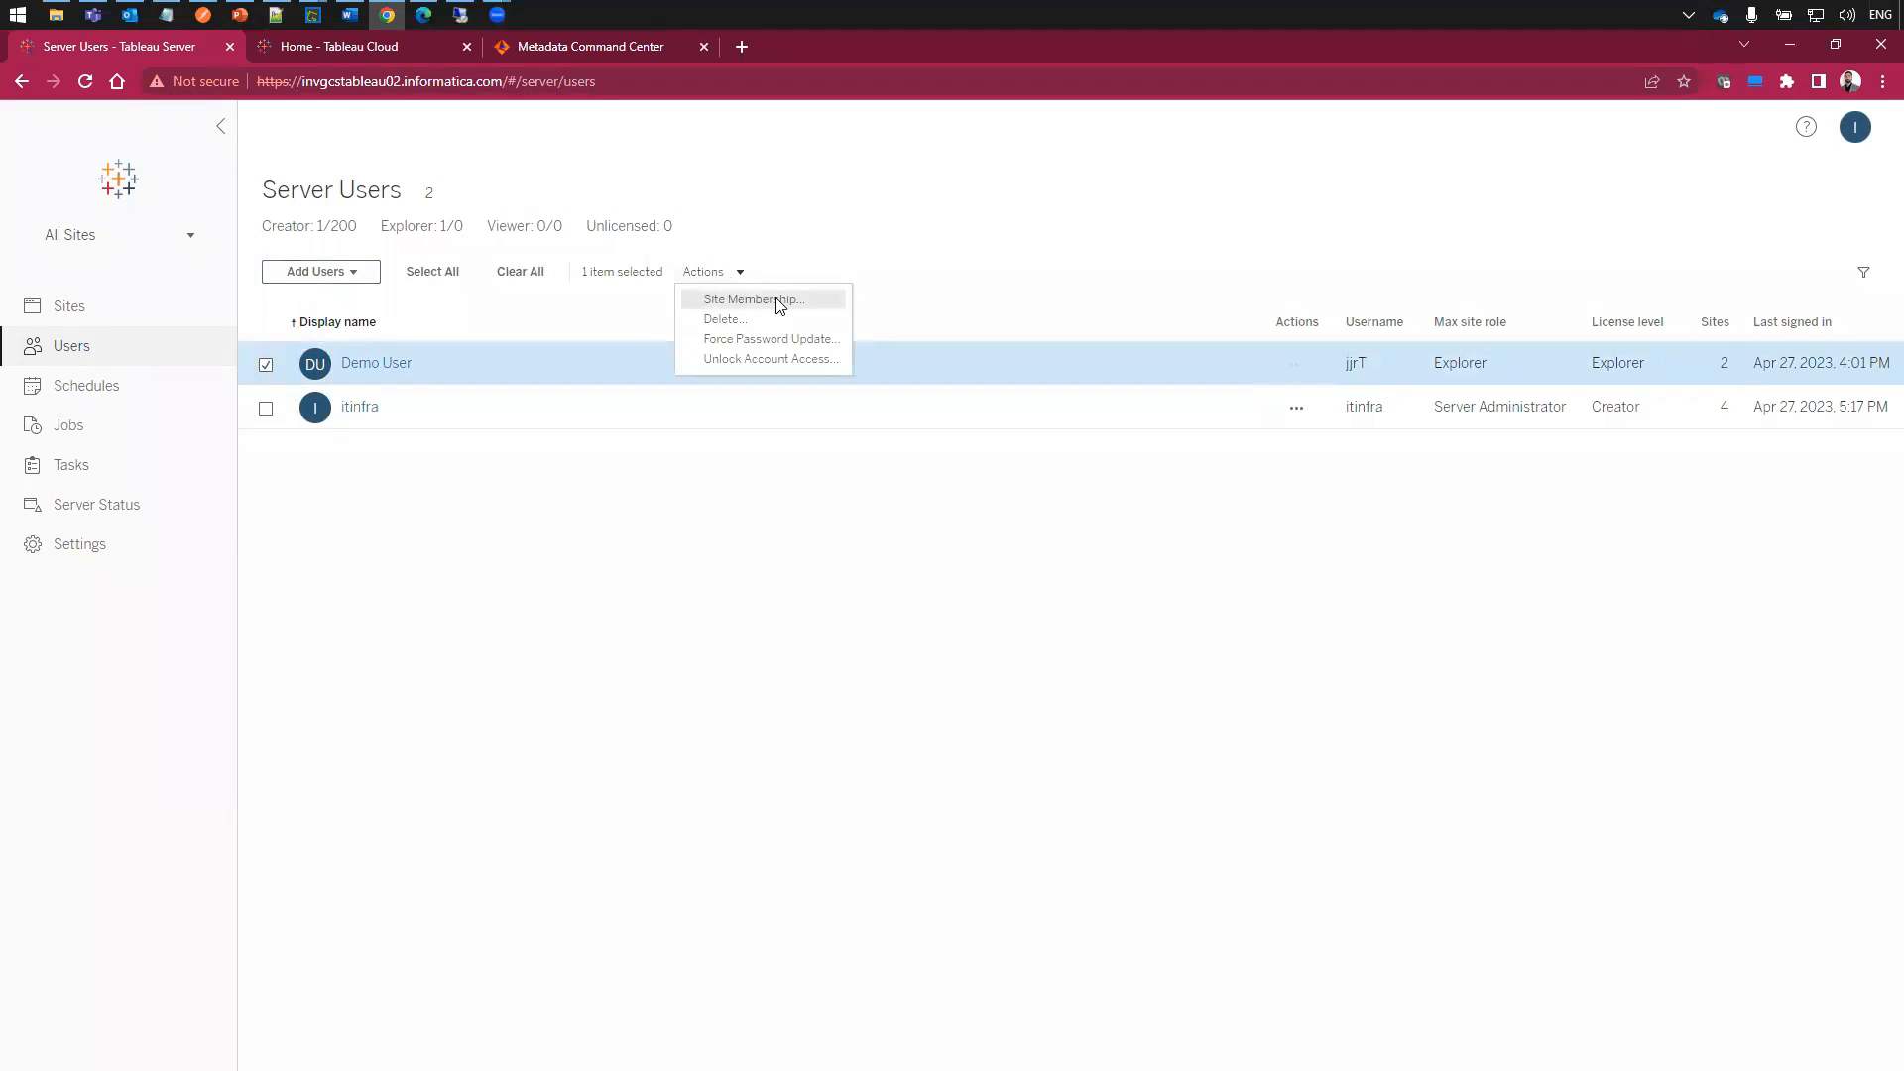
click(779, 300)
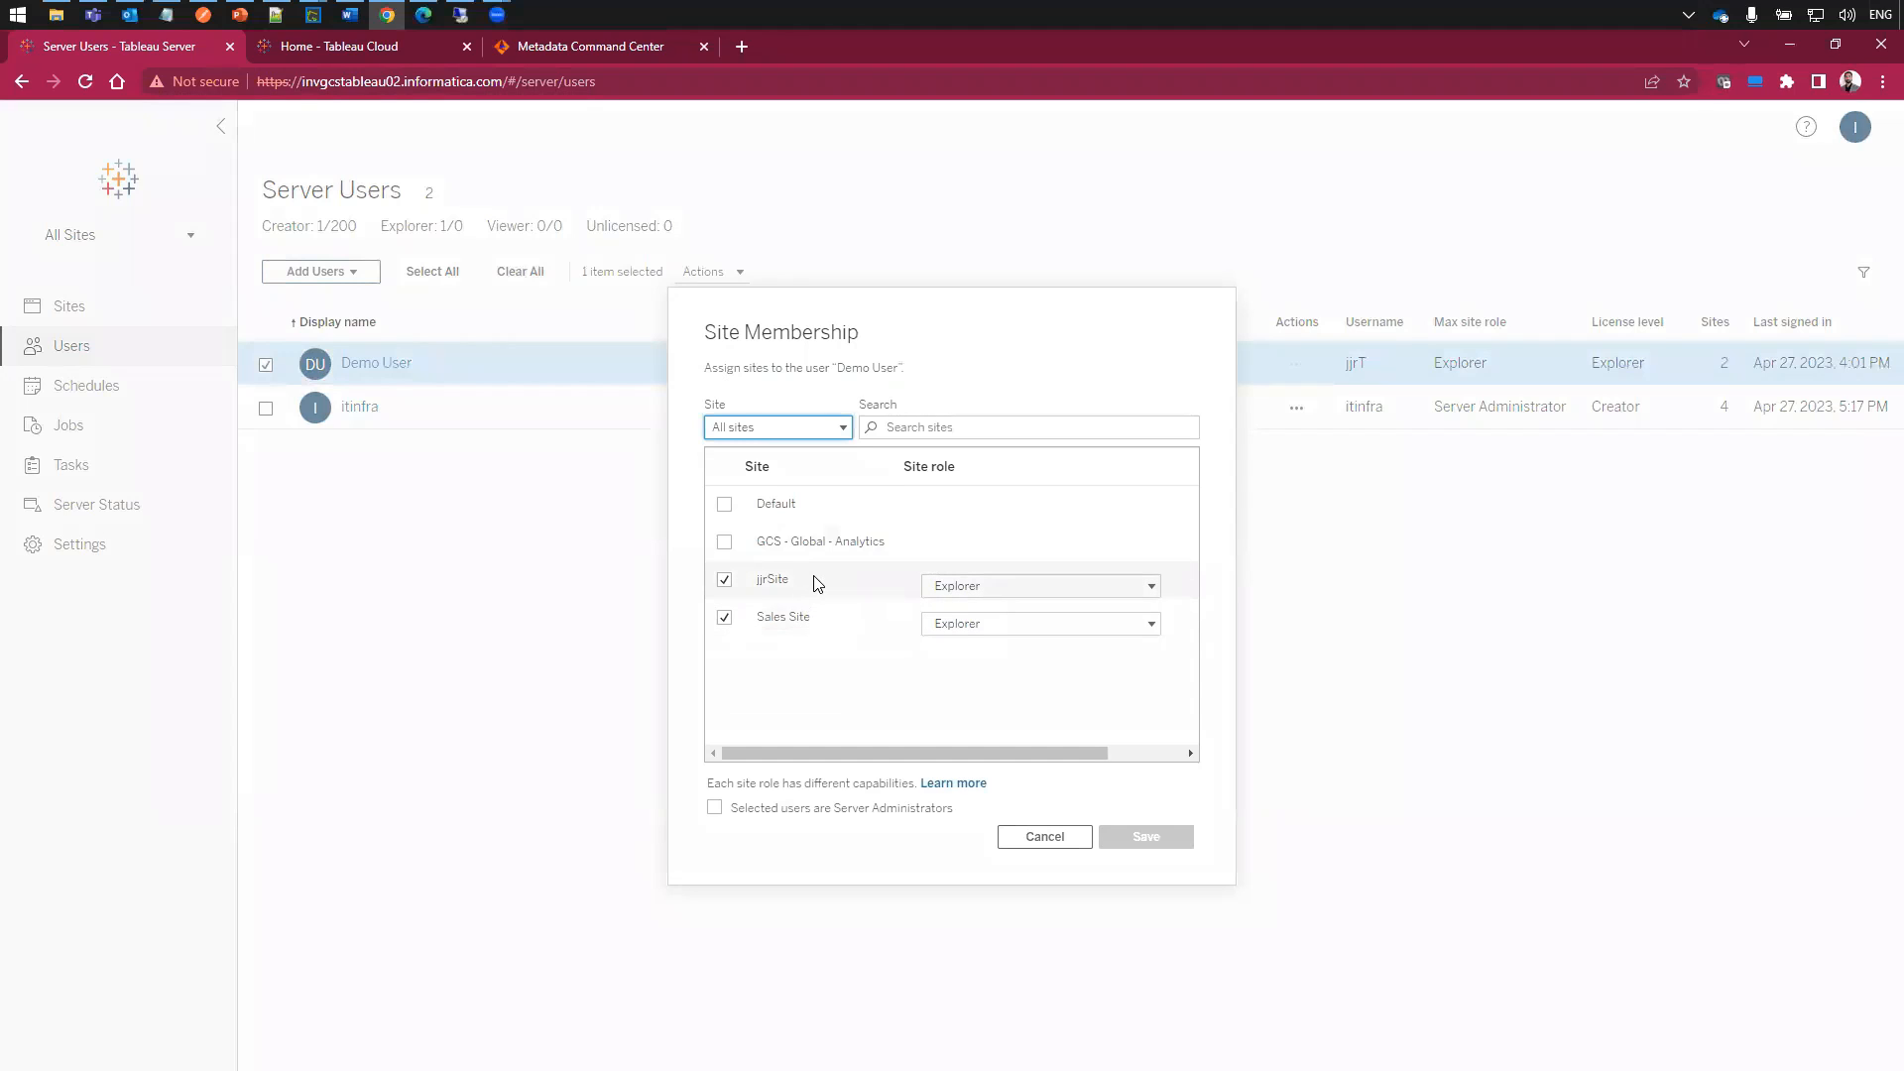
click(1034, 593)
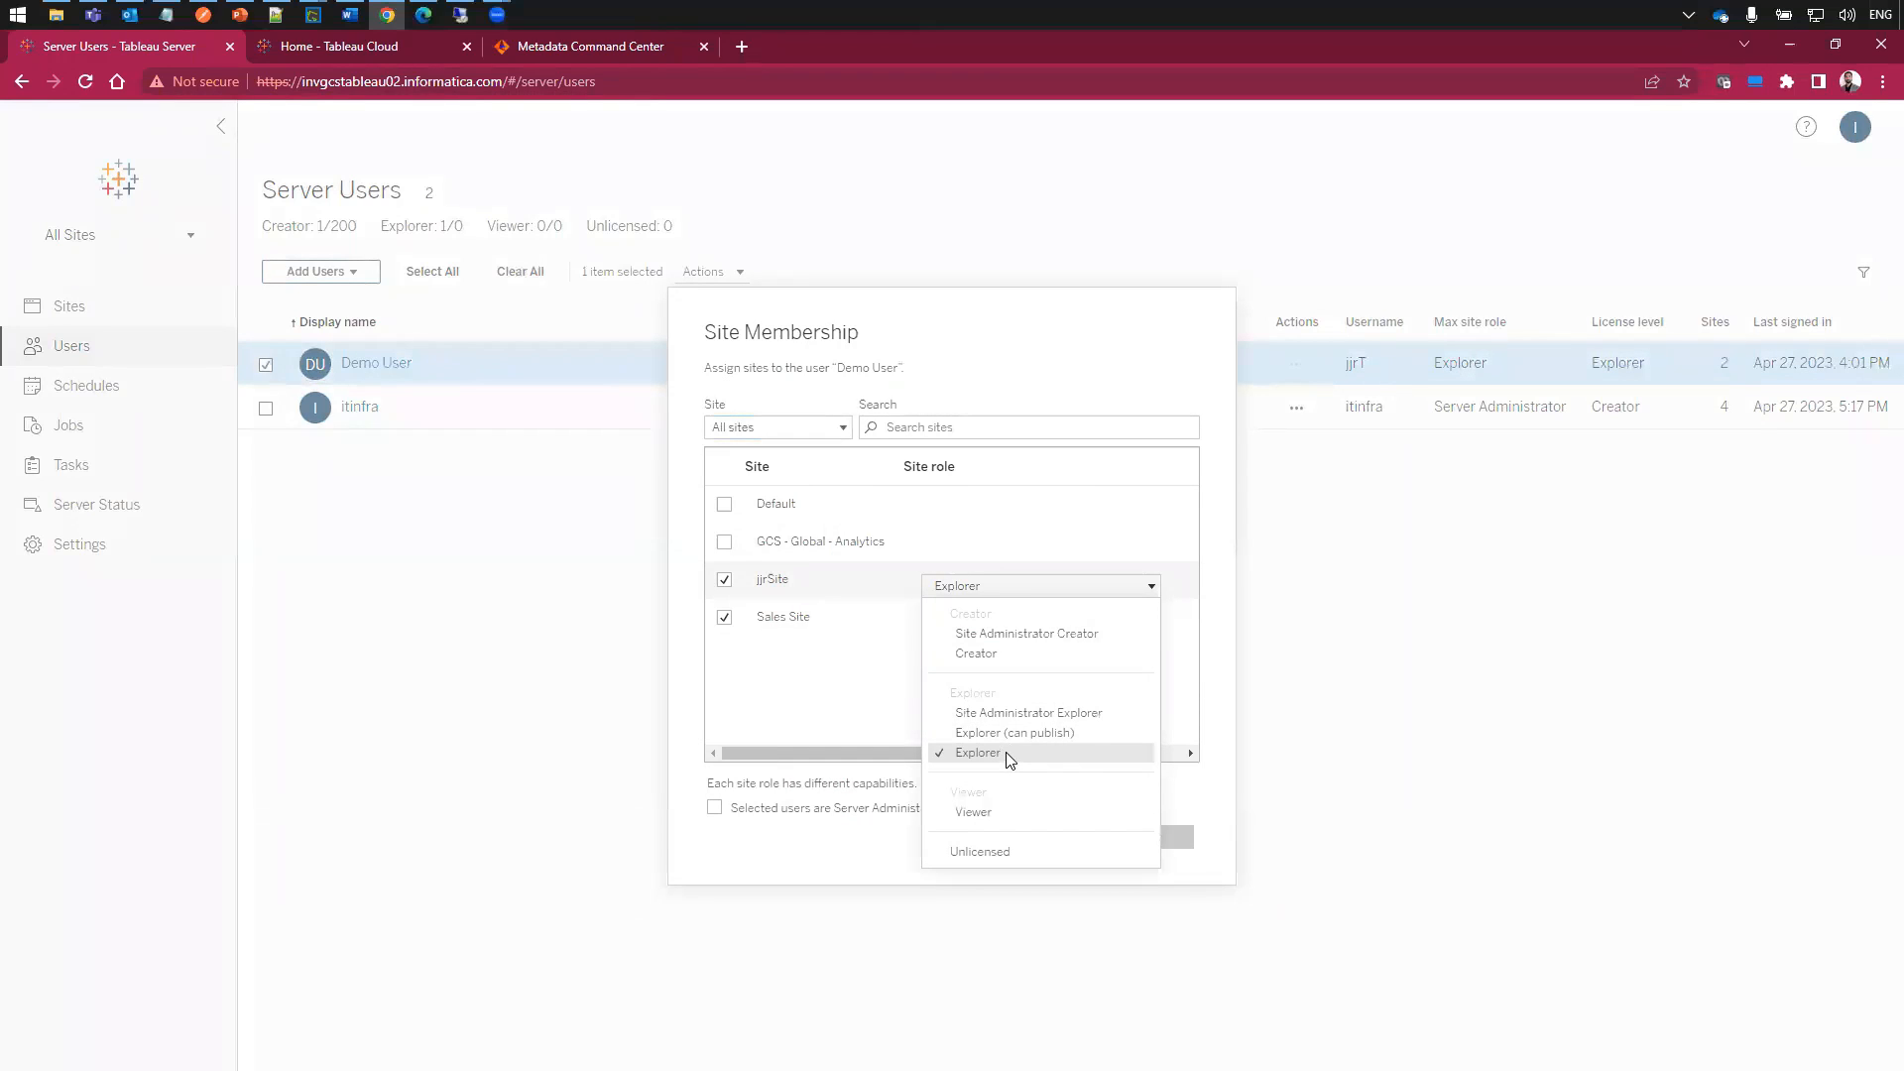
click(862, 716)
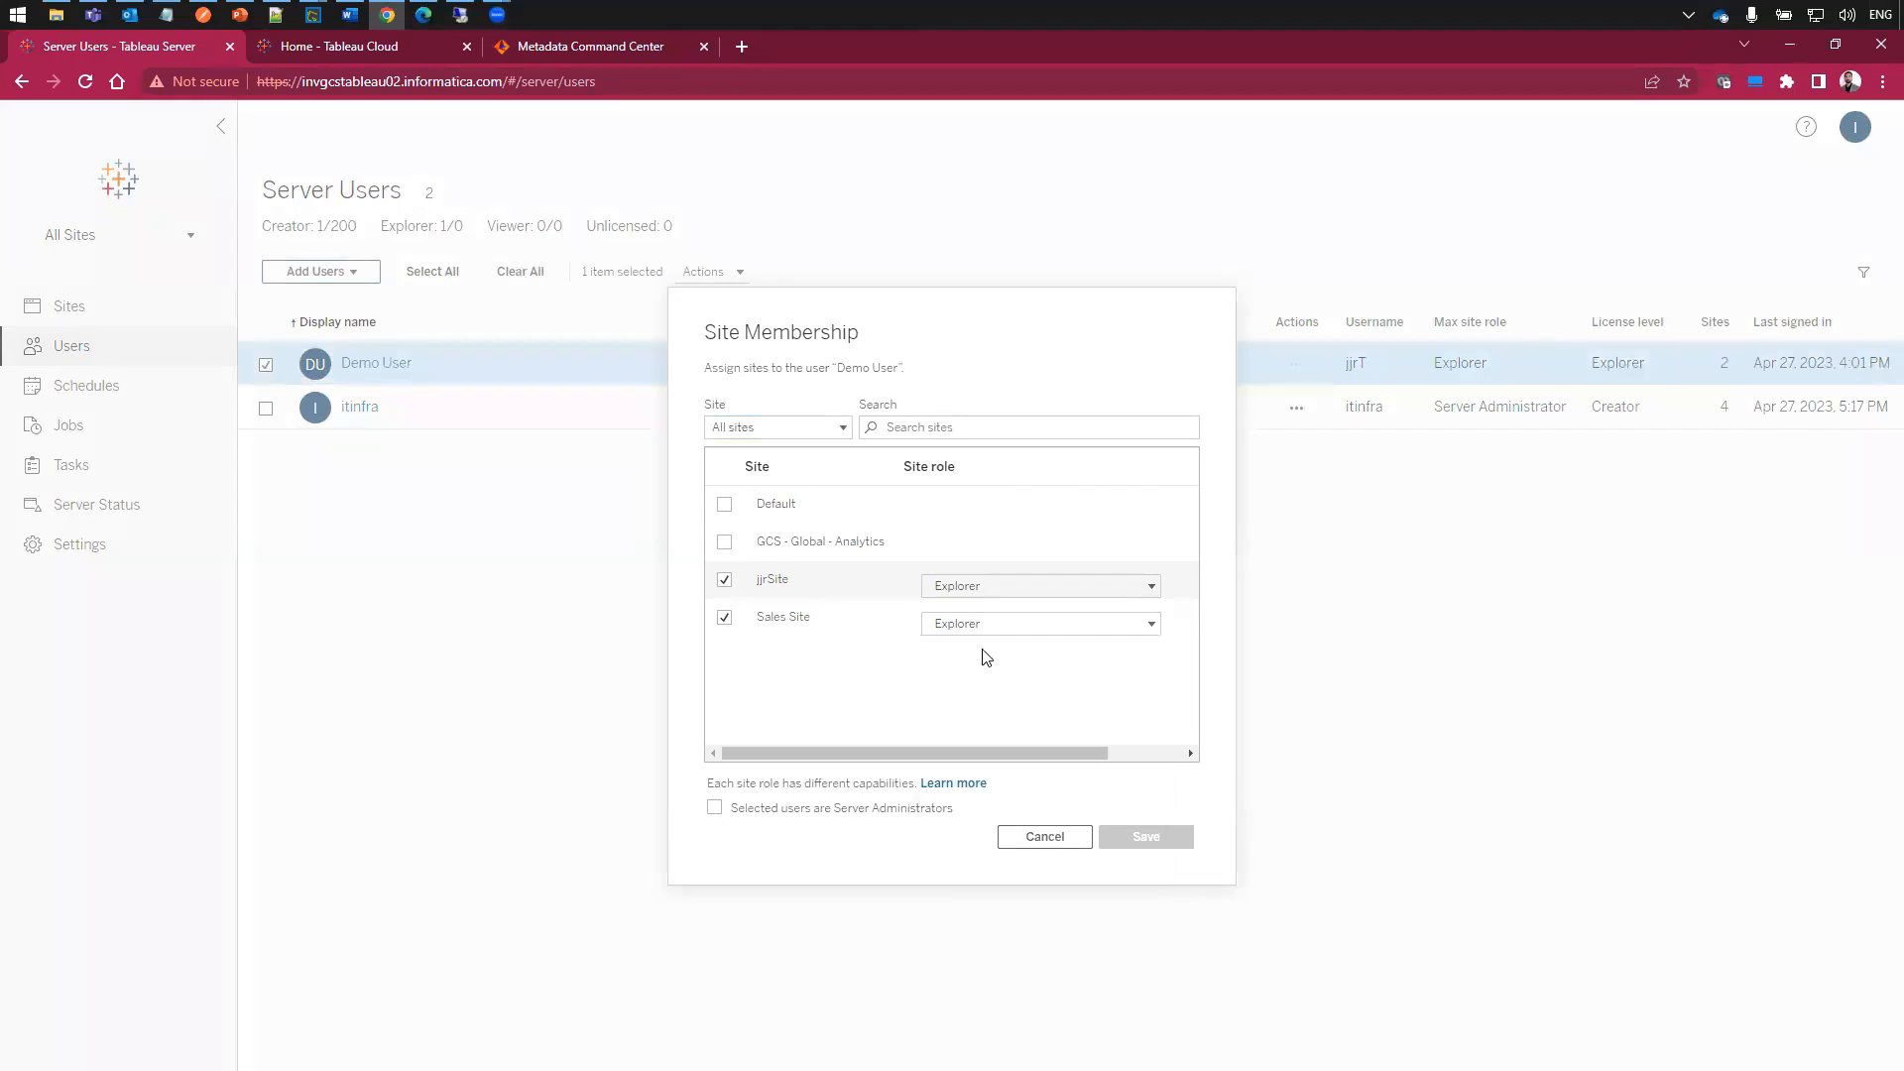
click(1007, 625)
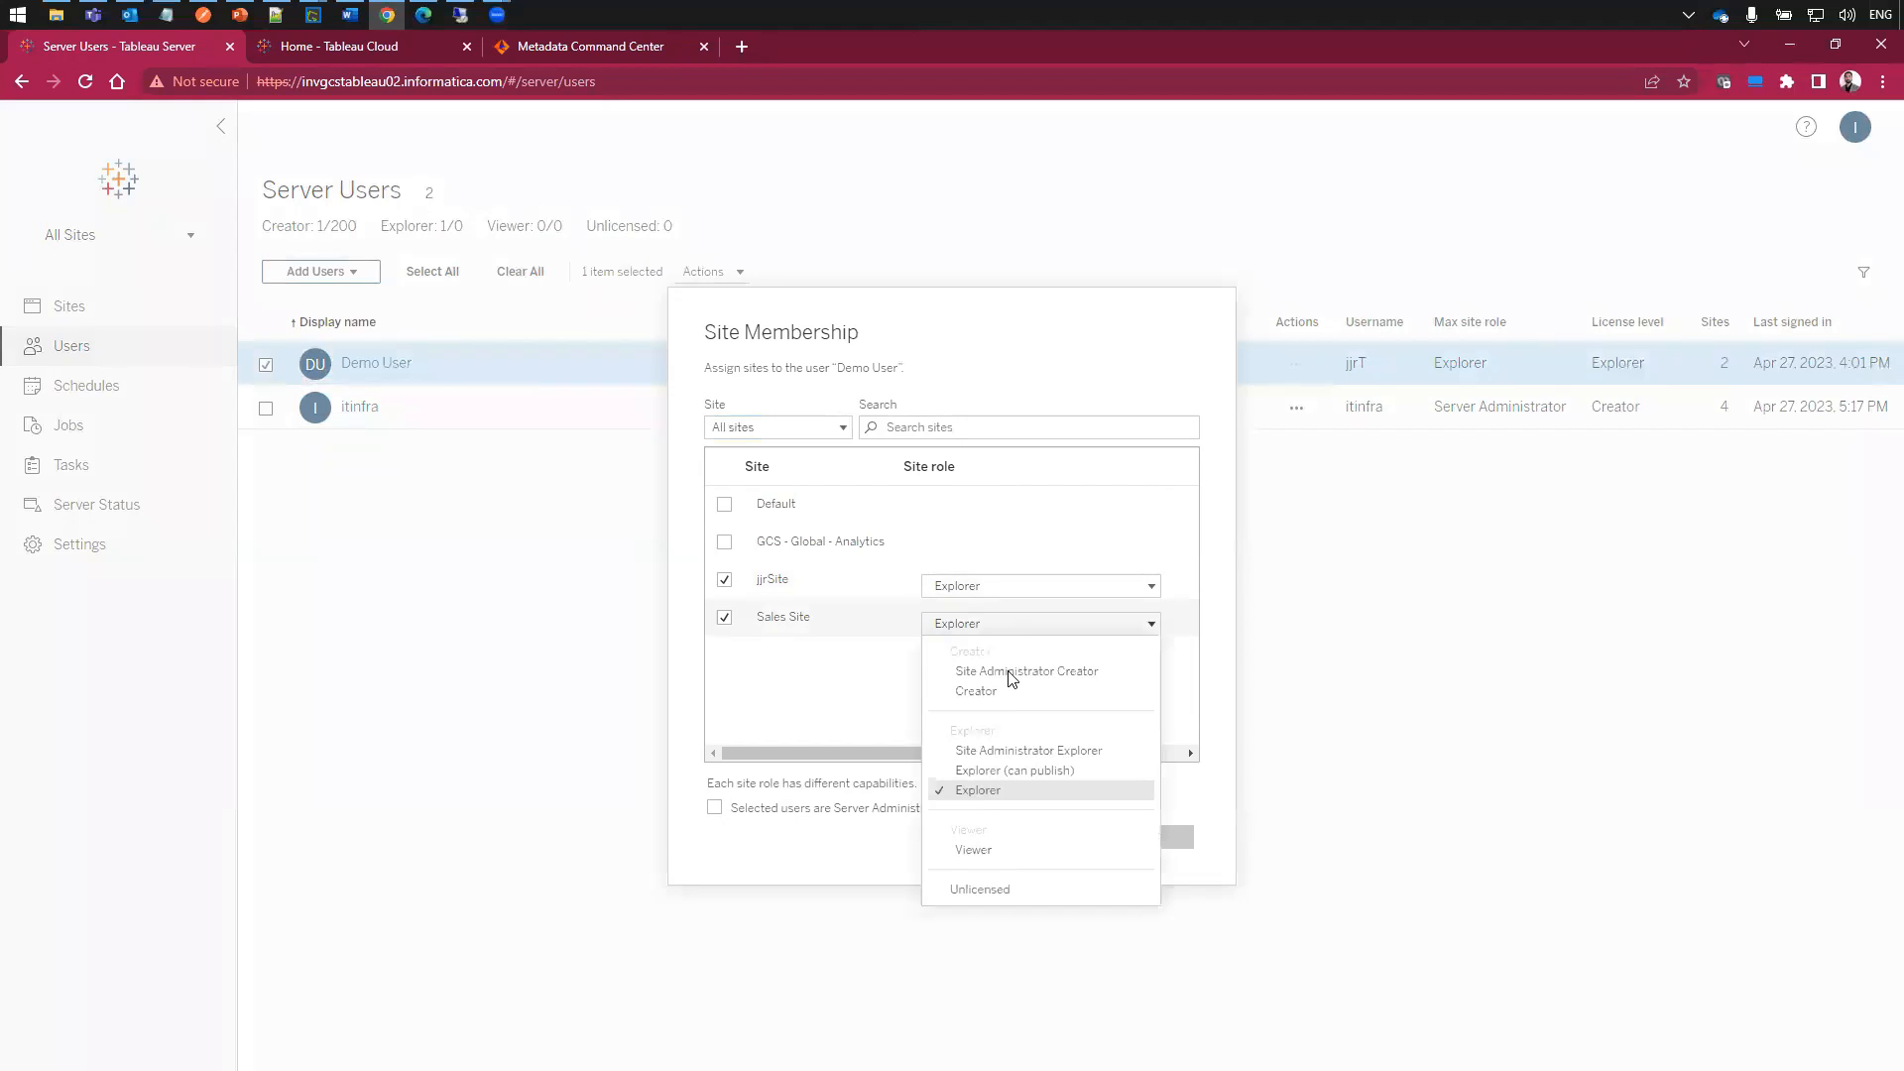
click(980, 784)
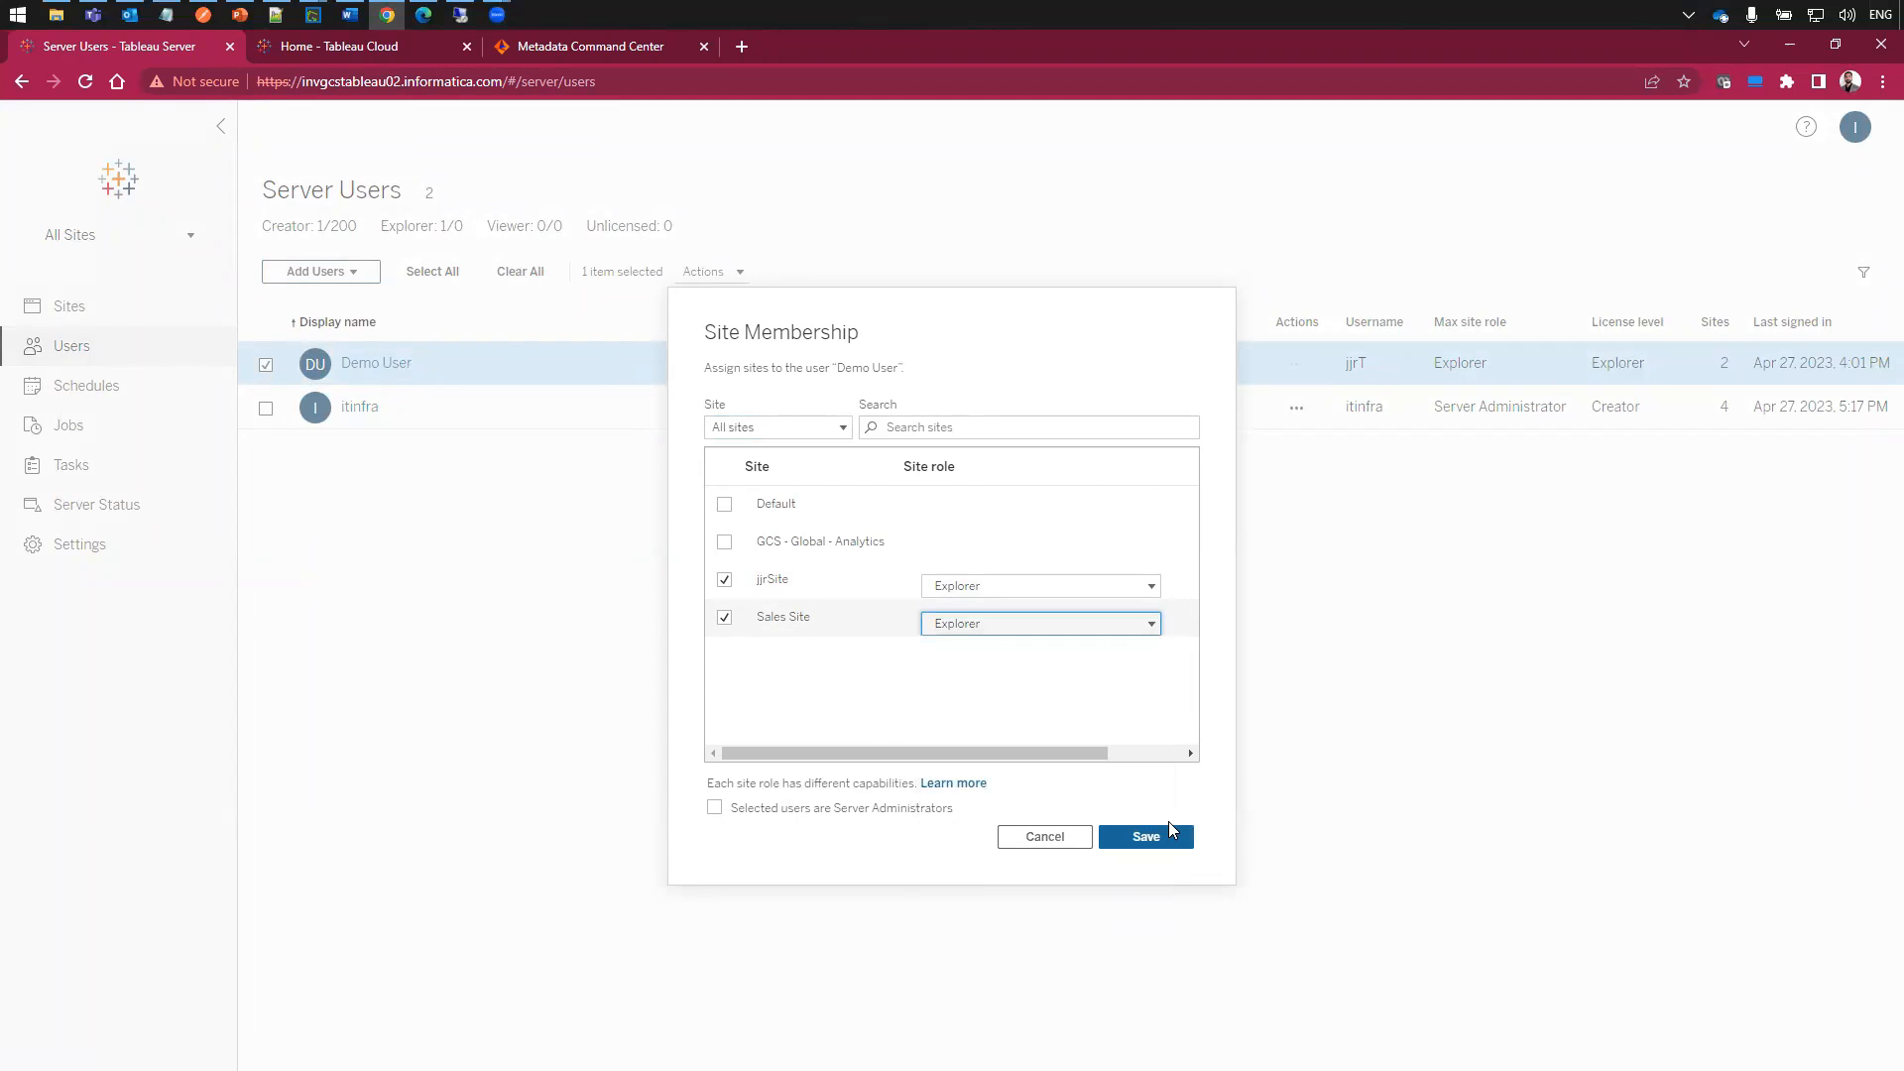
click(1147, 840)
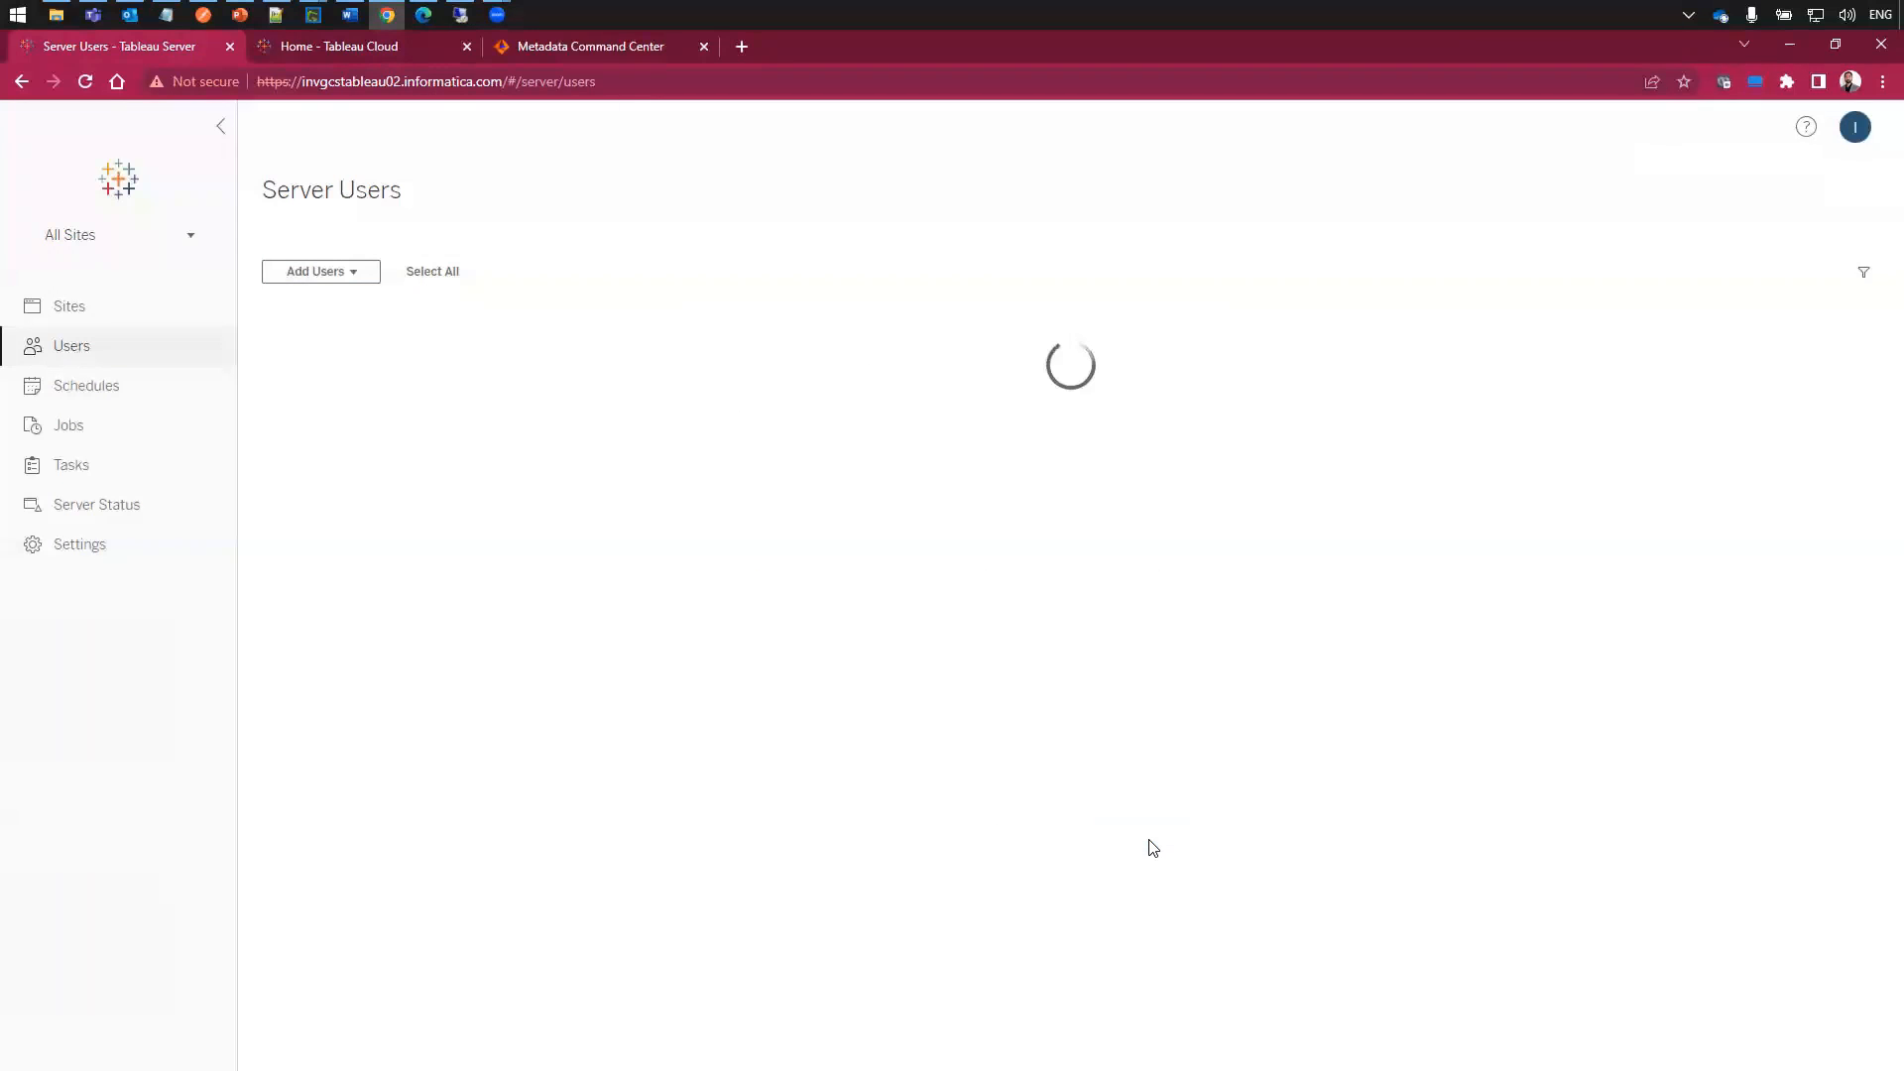
- Open the permissions for all top-level projects in Sales Site
click(71, 308)
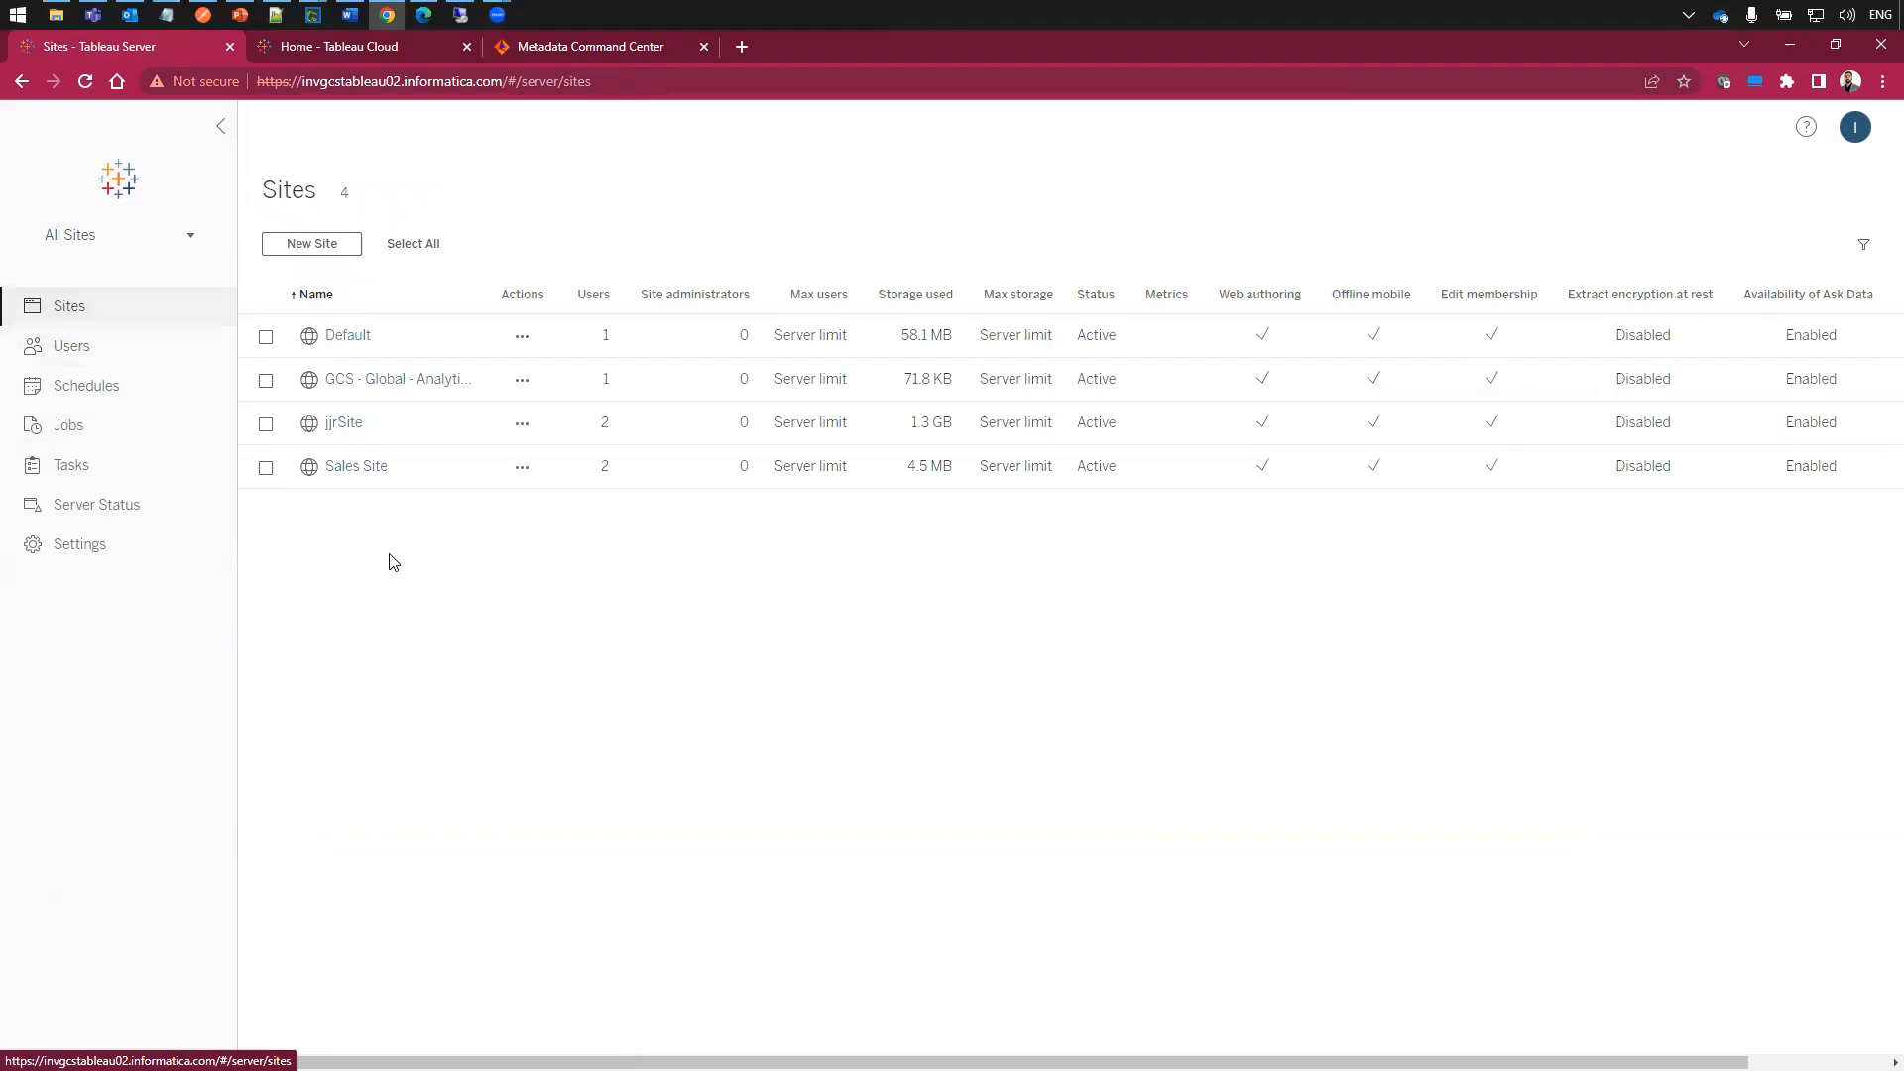
click(364, 468)
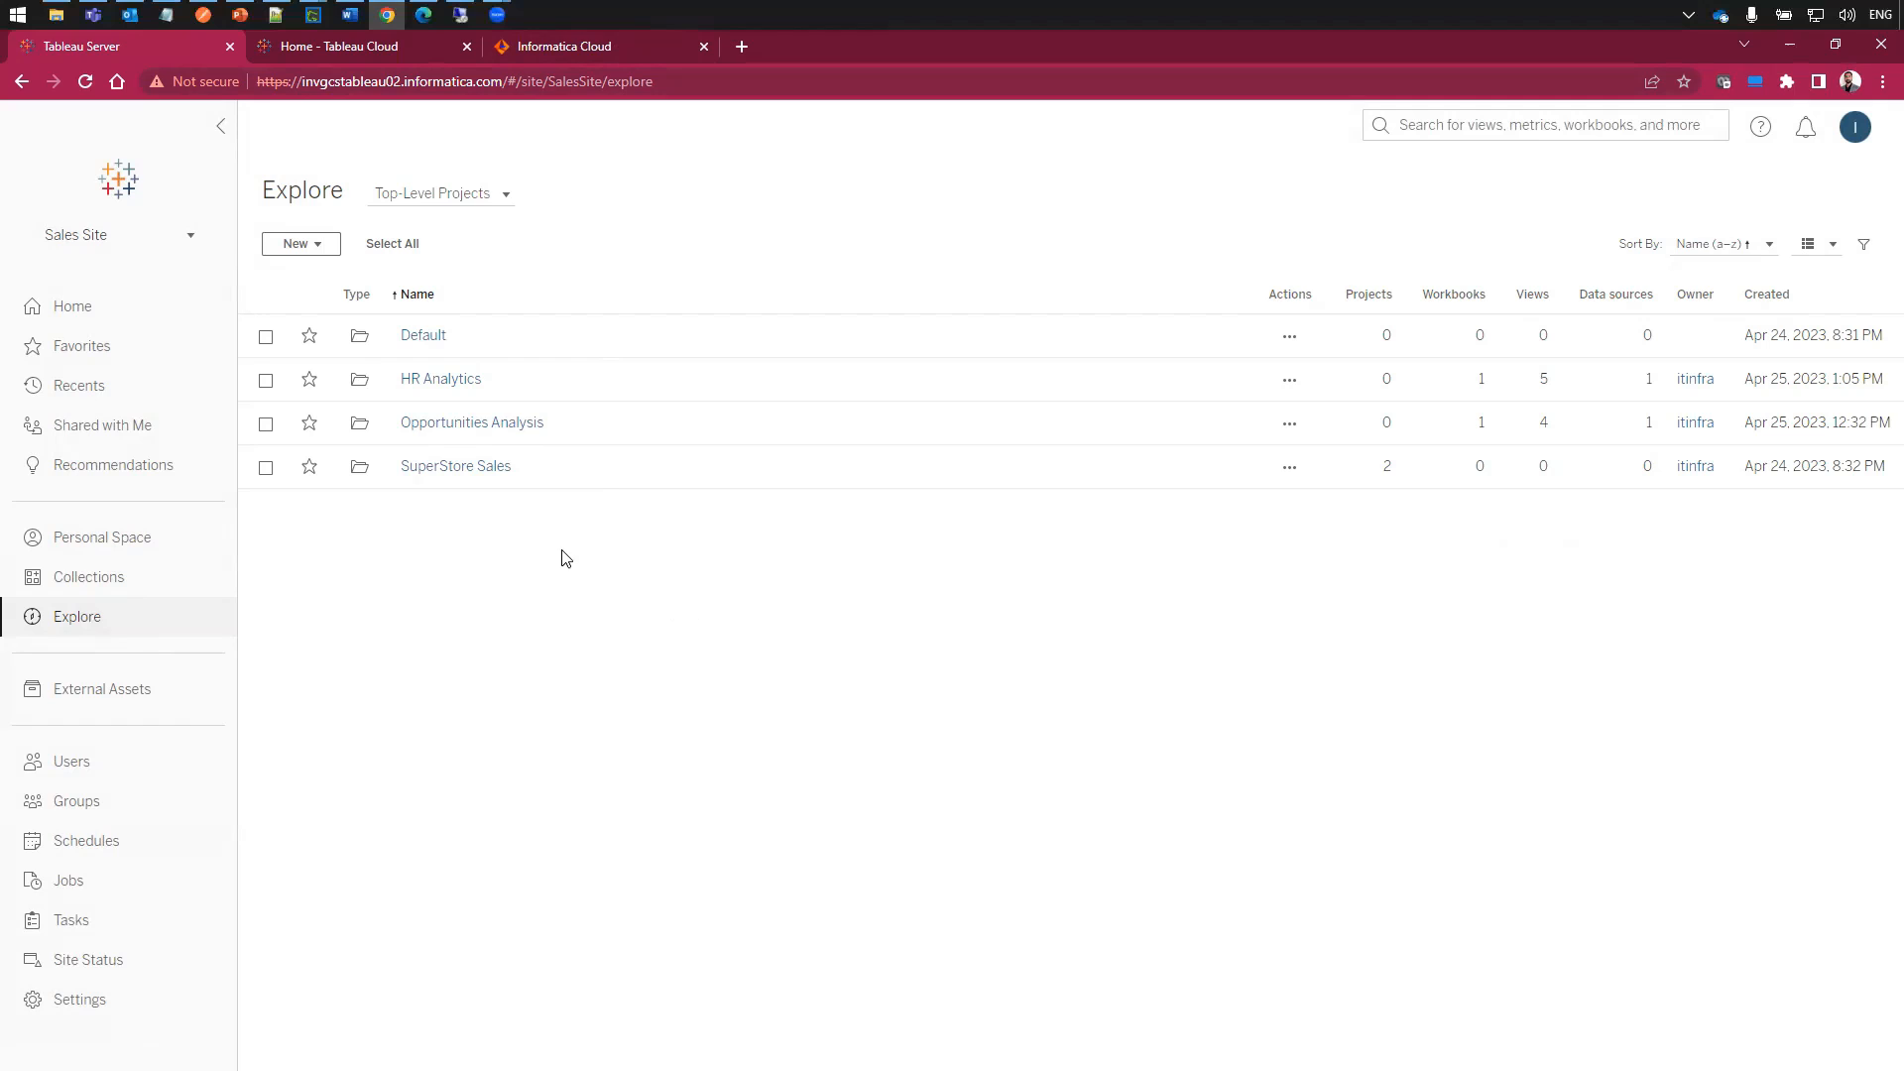
click(397, 245)
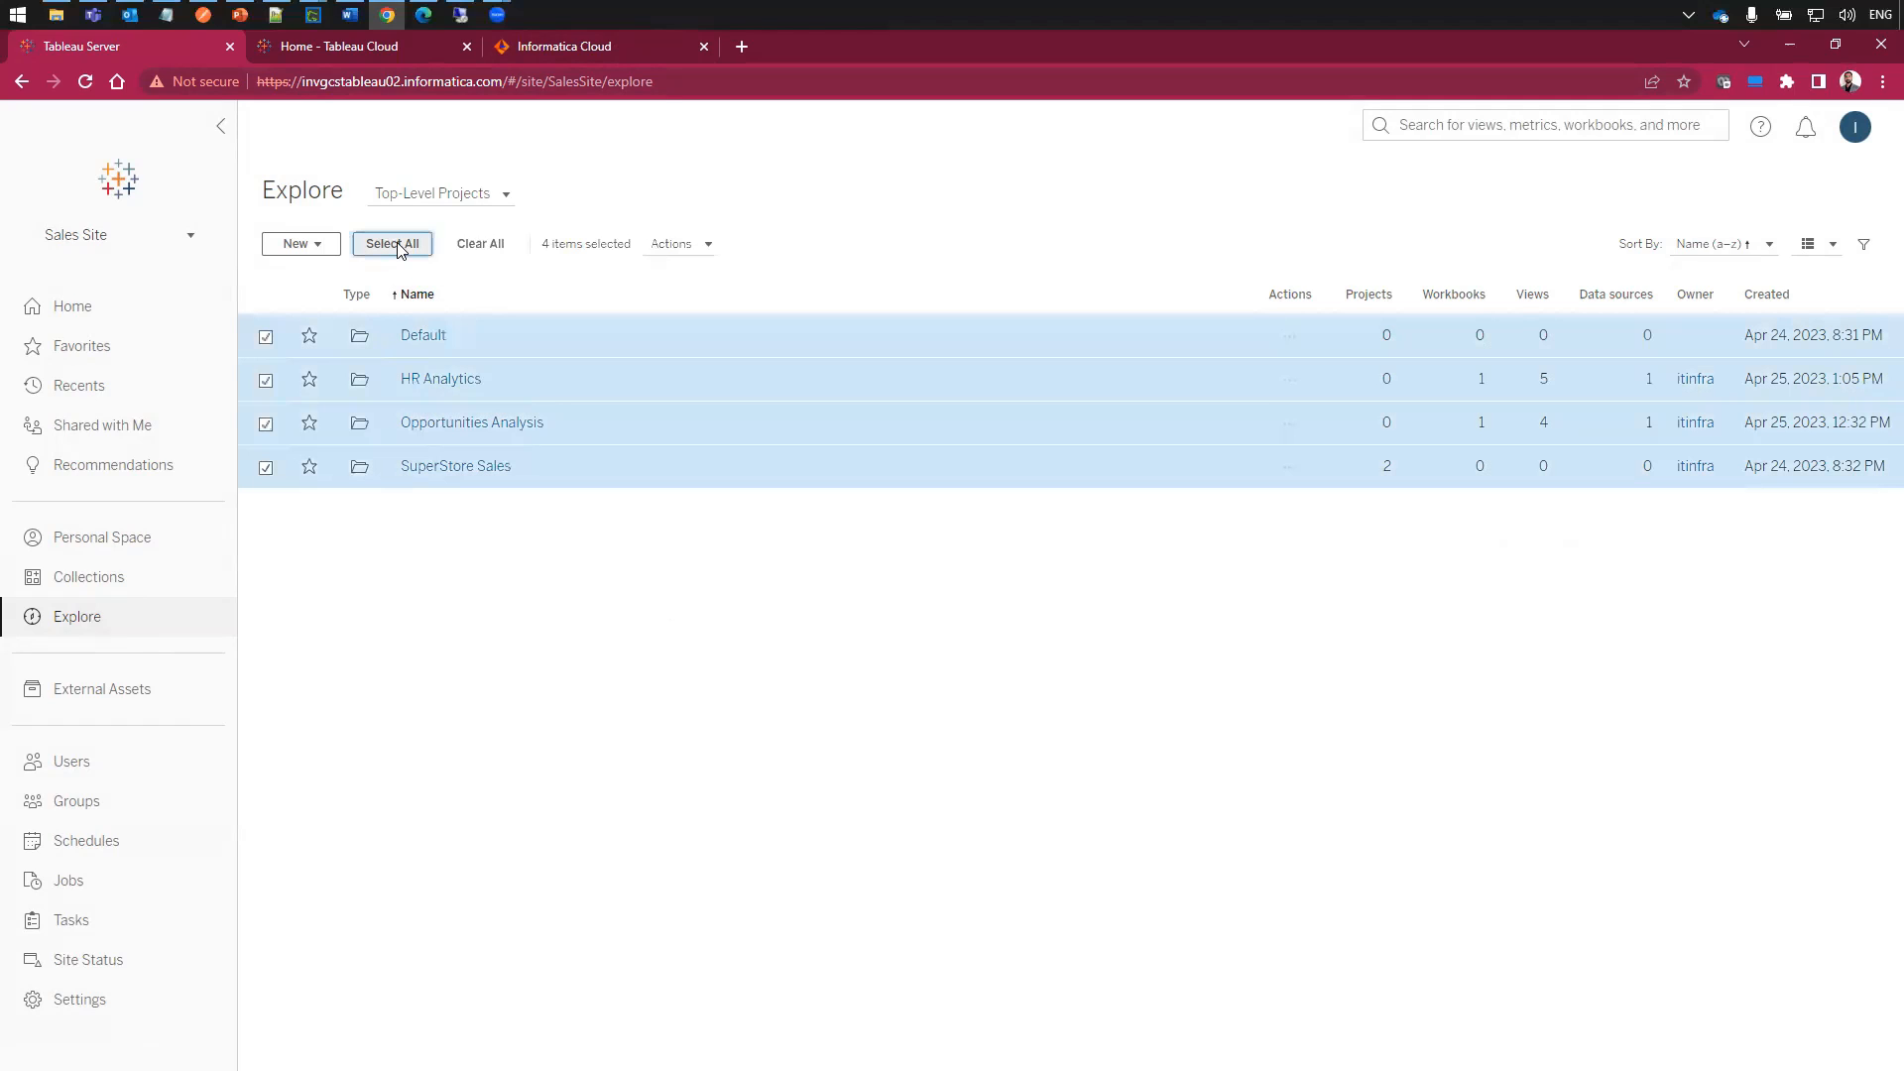
click(681, 247)
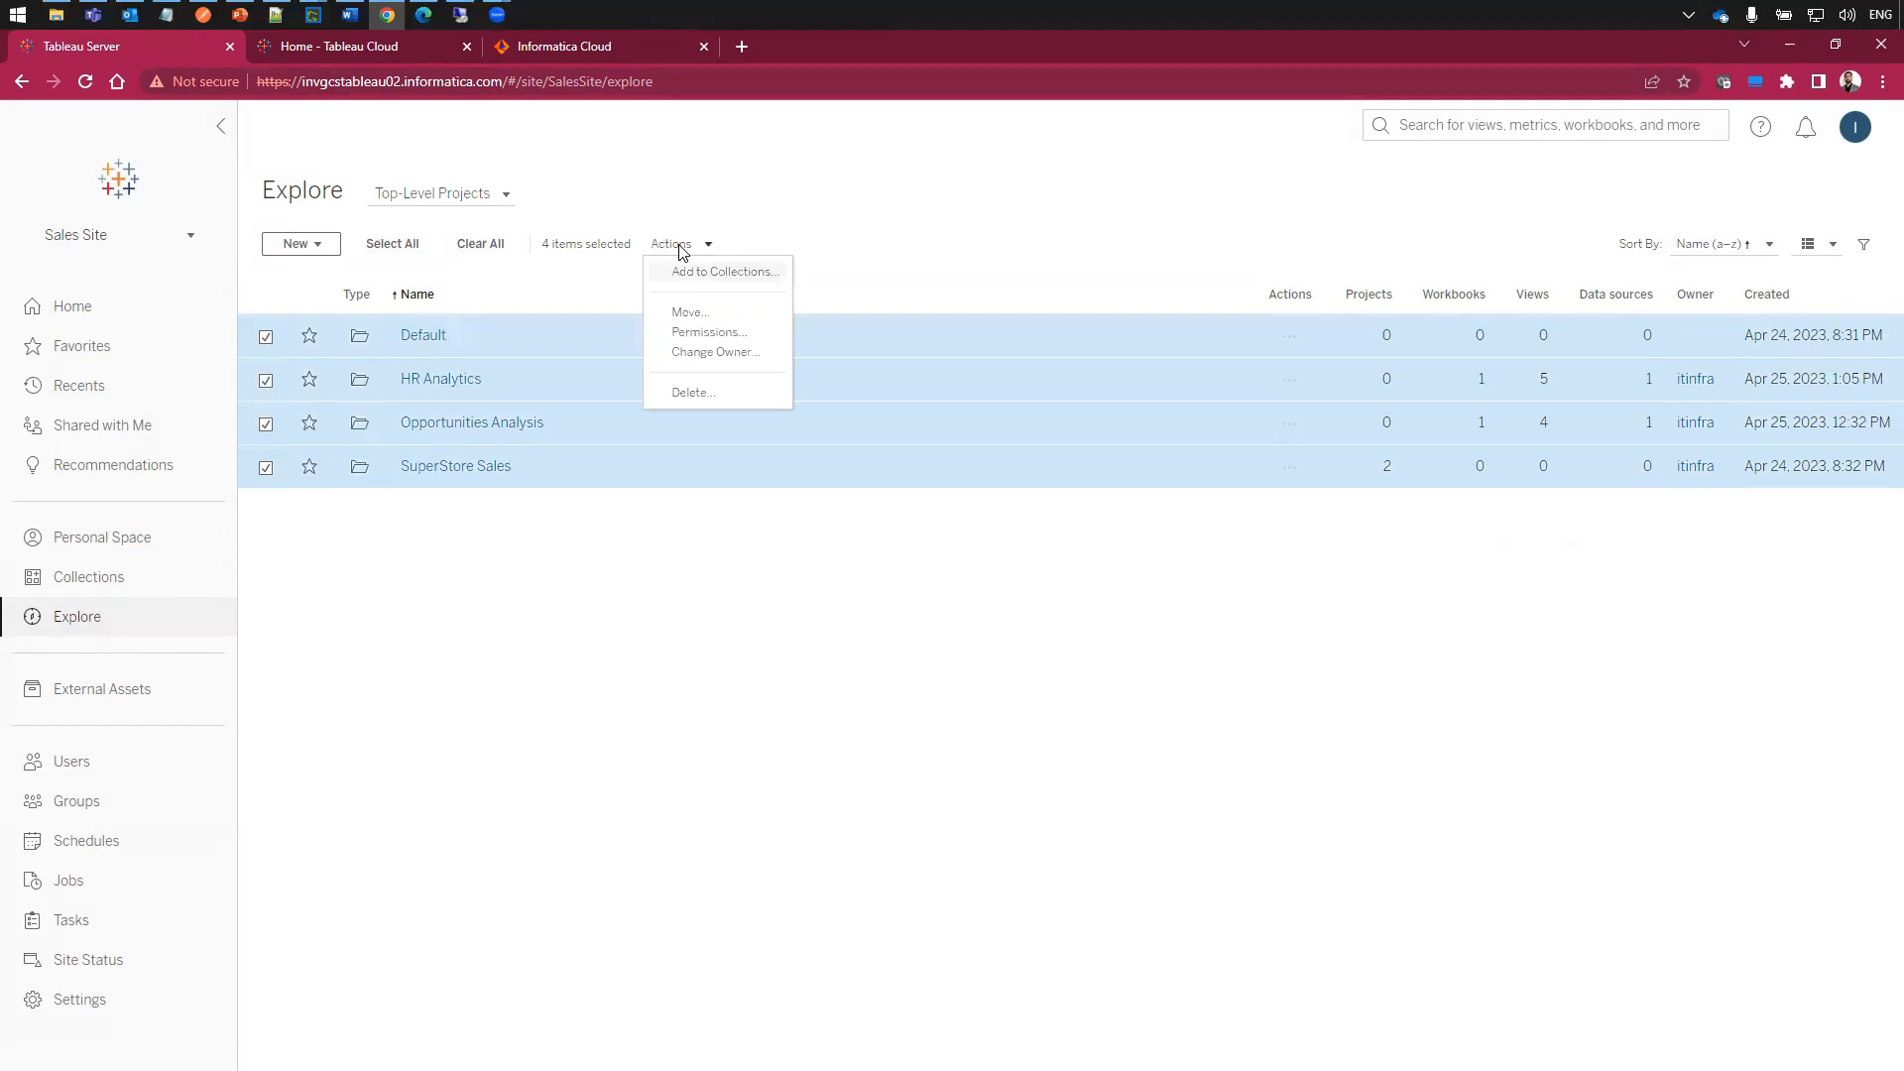
click(708, 331)
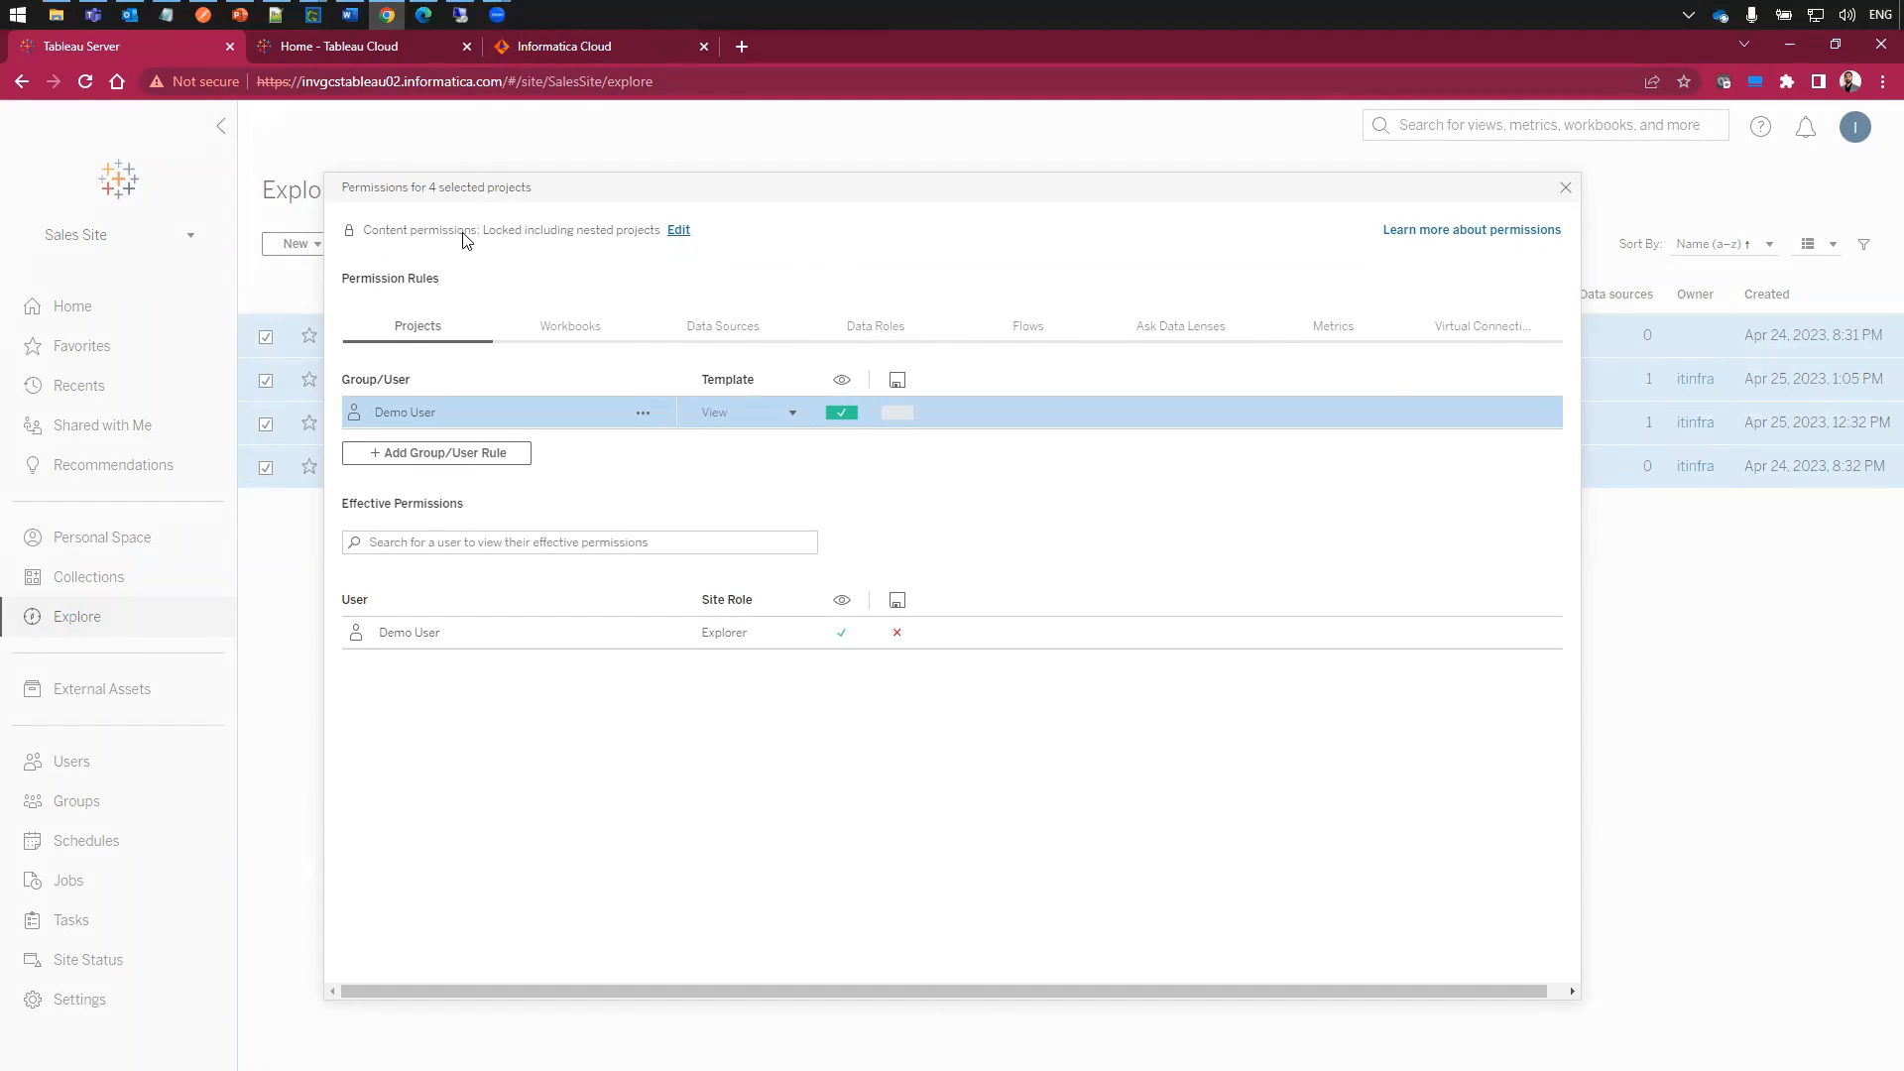
- Review the Demo User's permission rules for projects, workbooks and data sources, and close the permissions
click(678, 230)
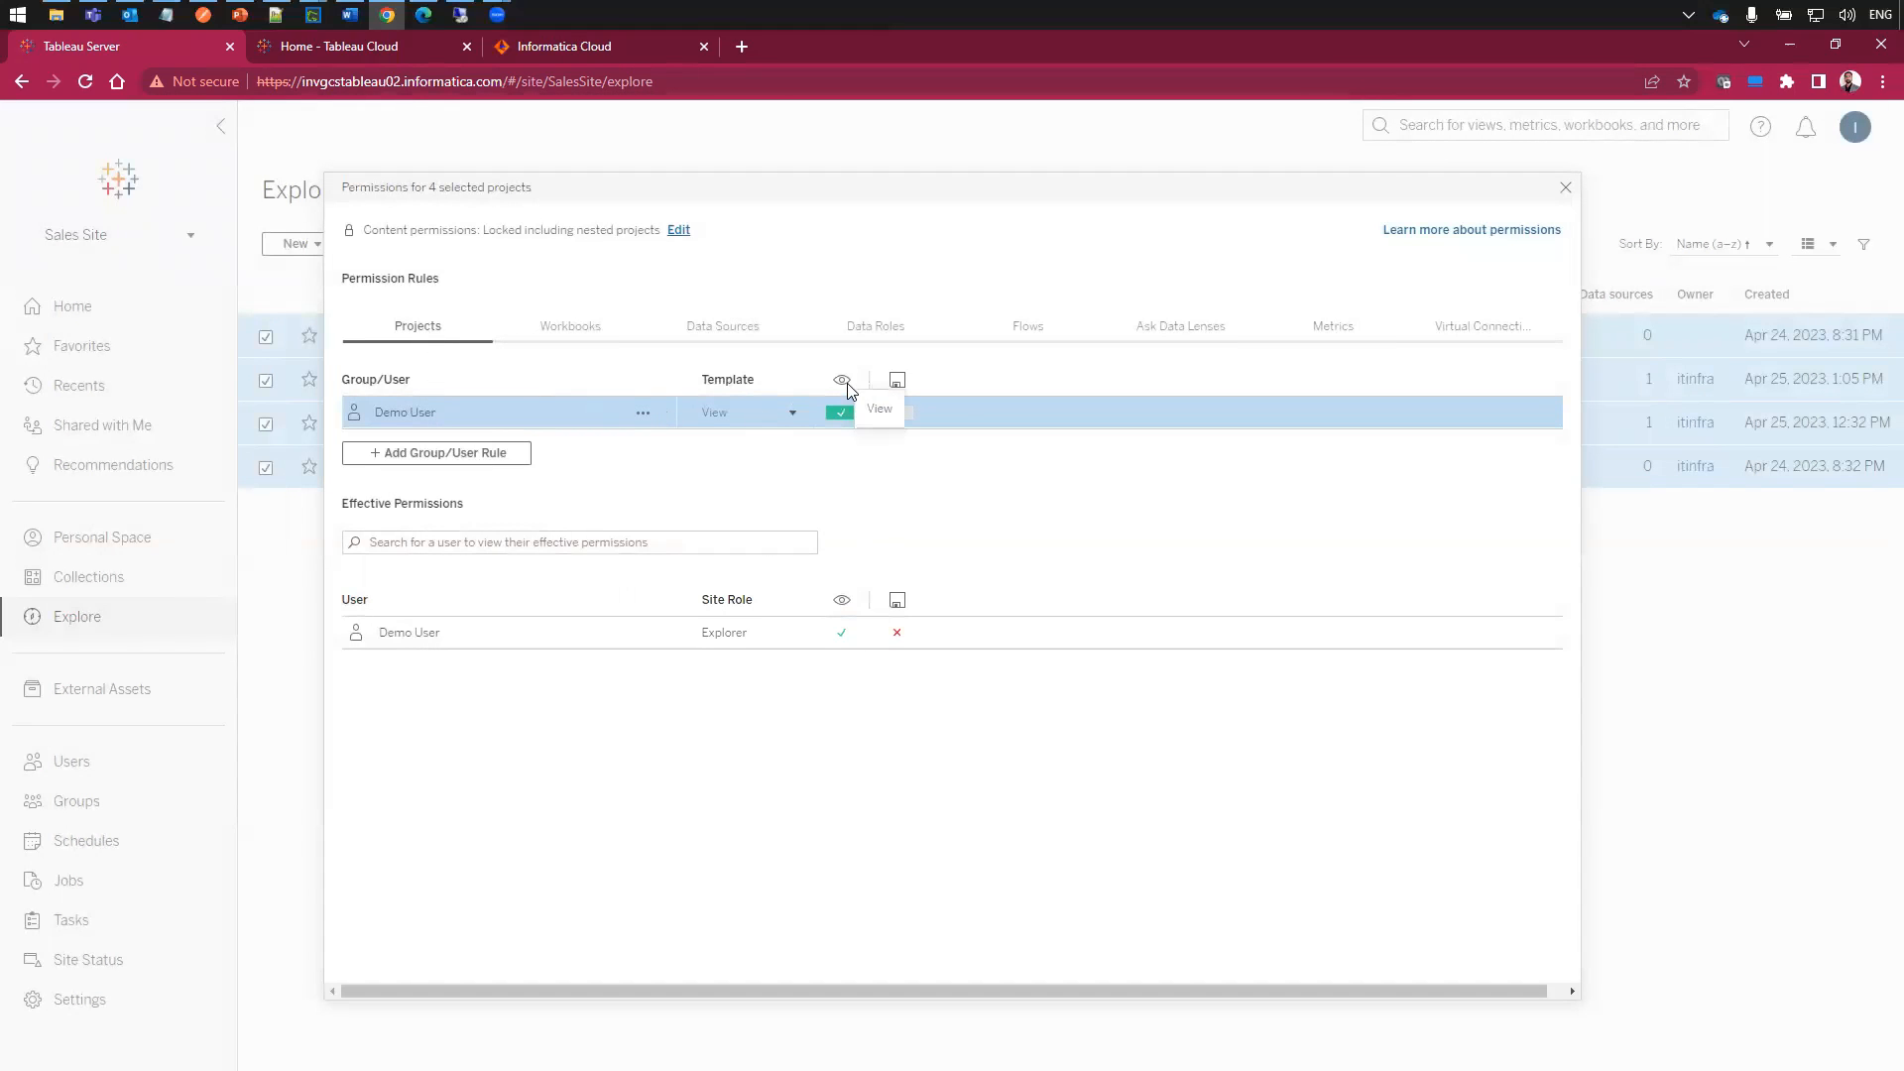
click(581, 329)
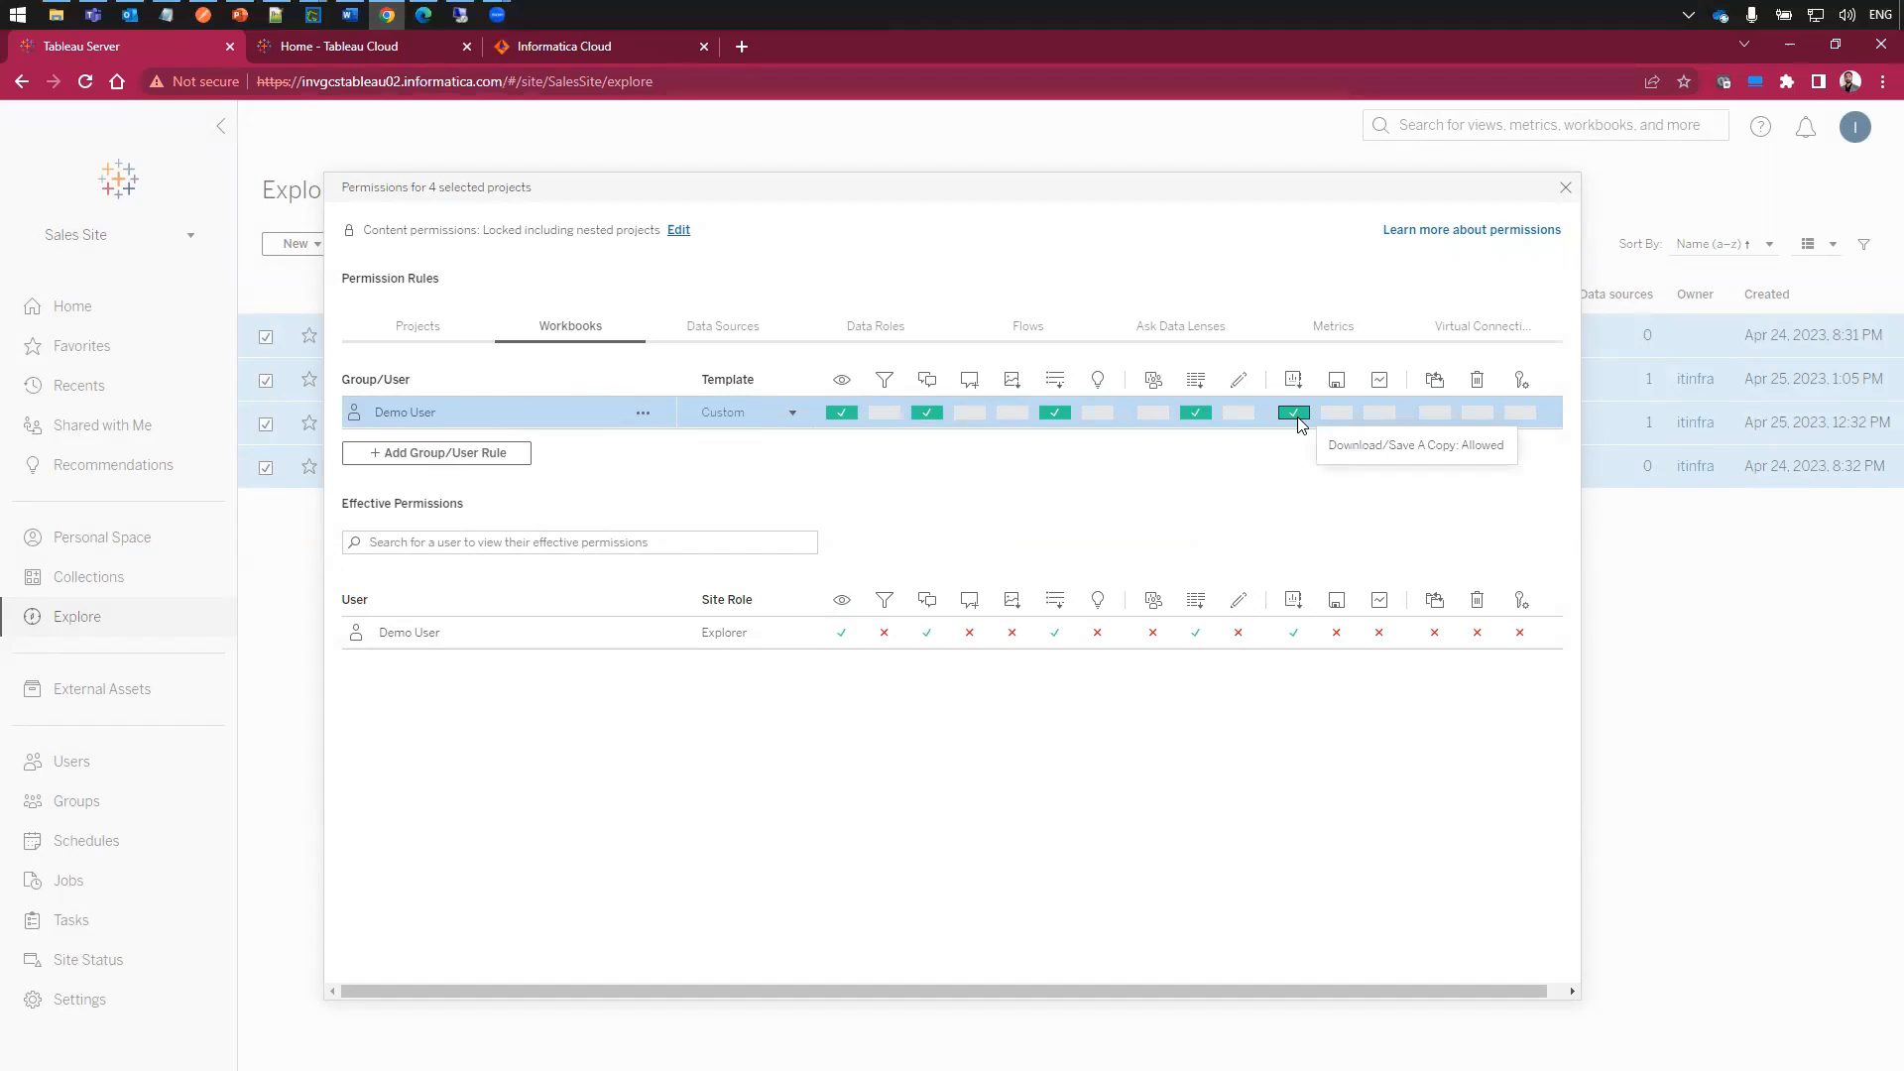
click(720, 328)
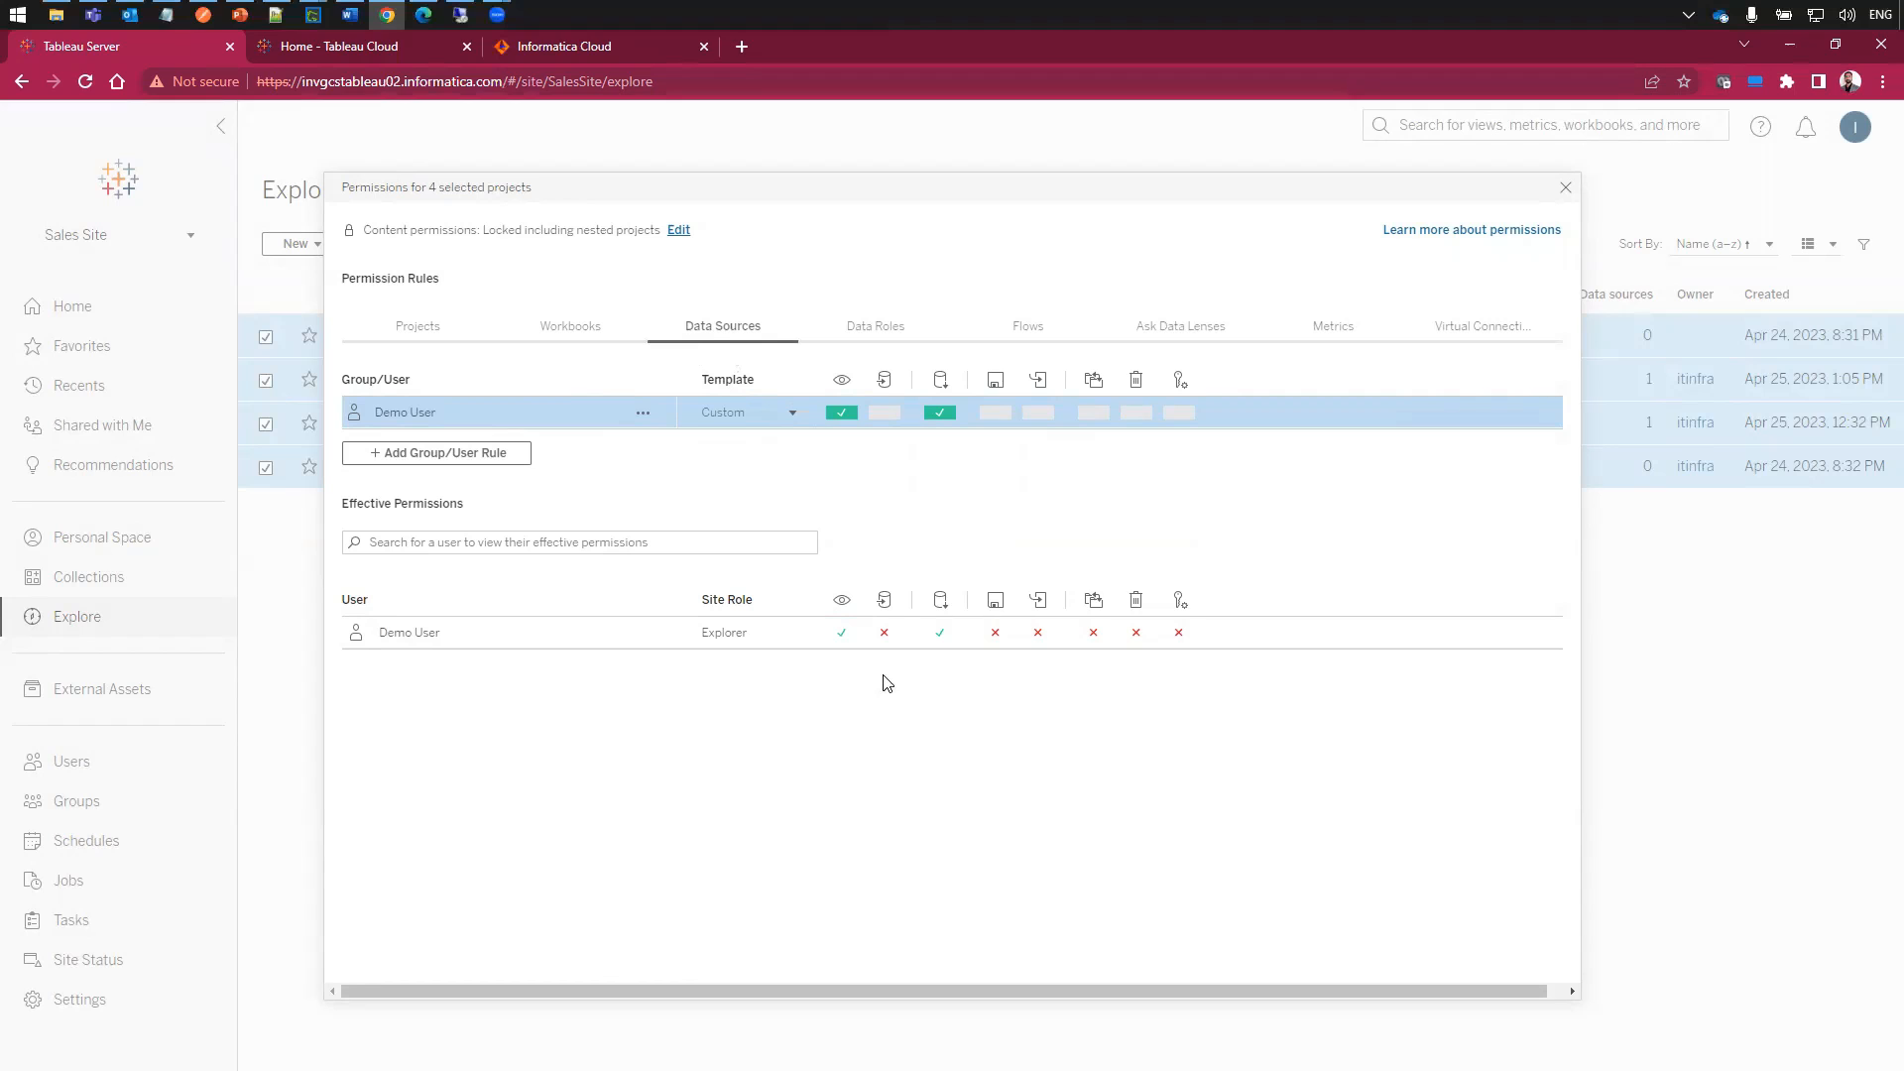
click(420, 329)
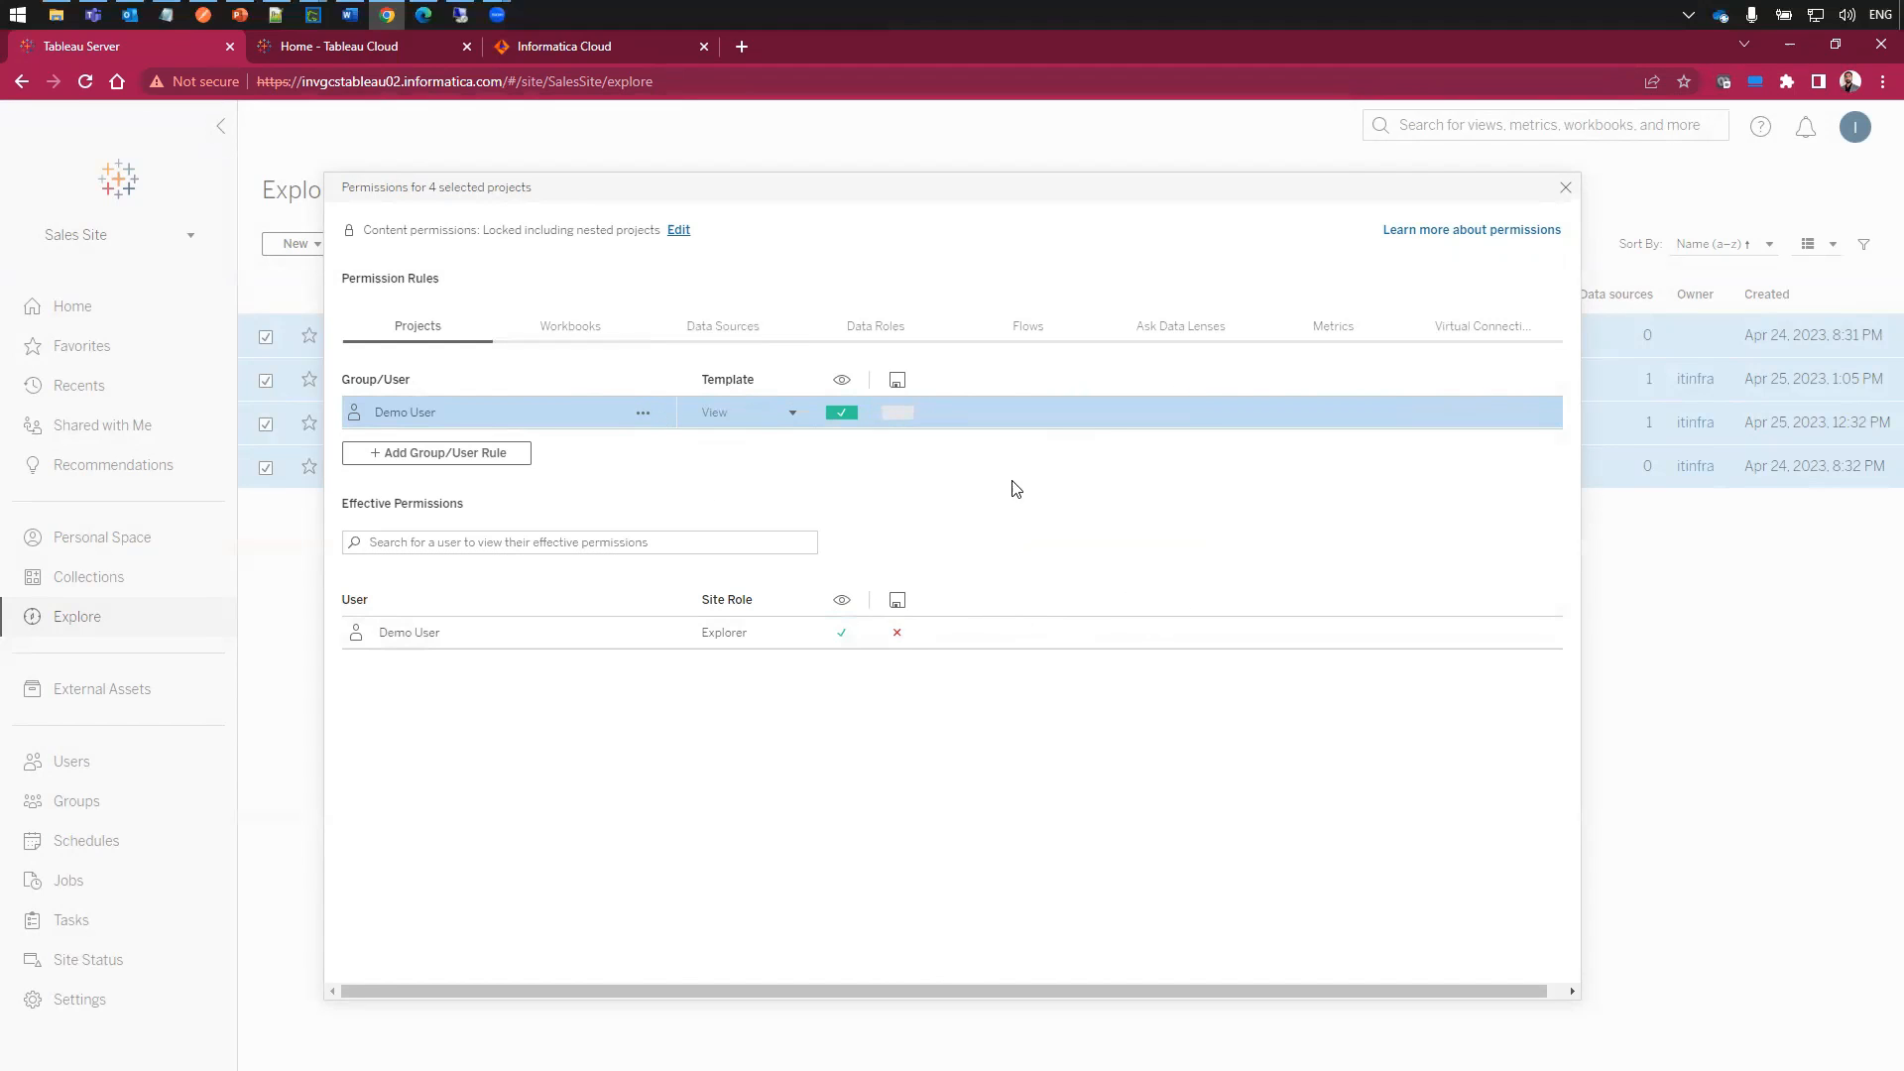
click(1565, 188)
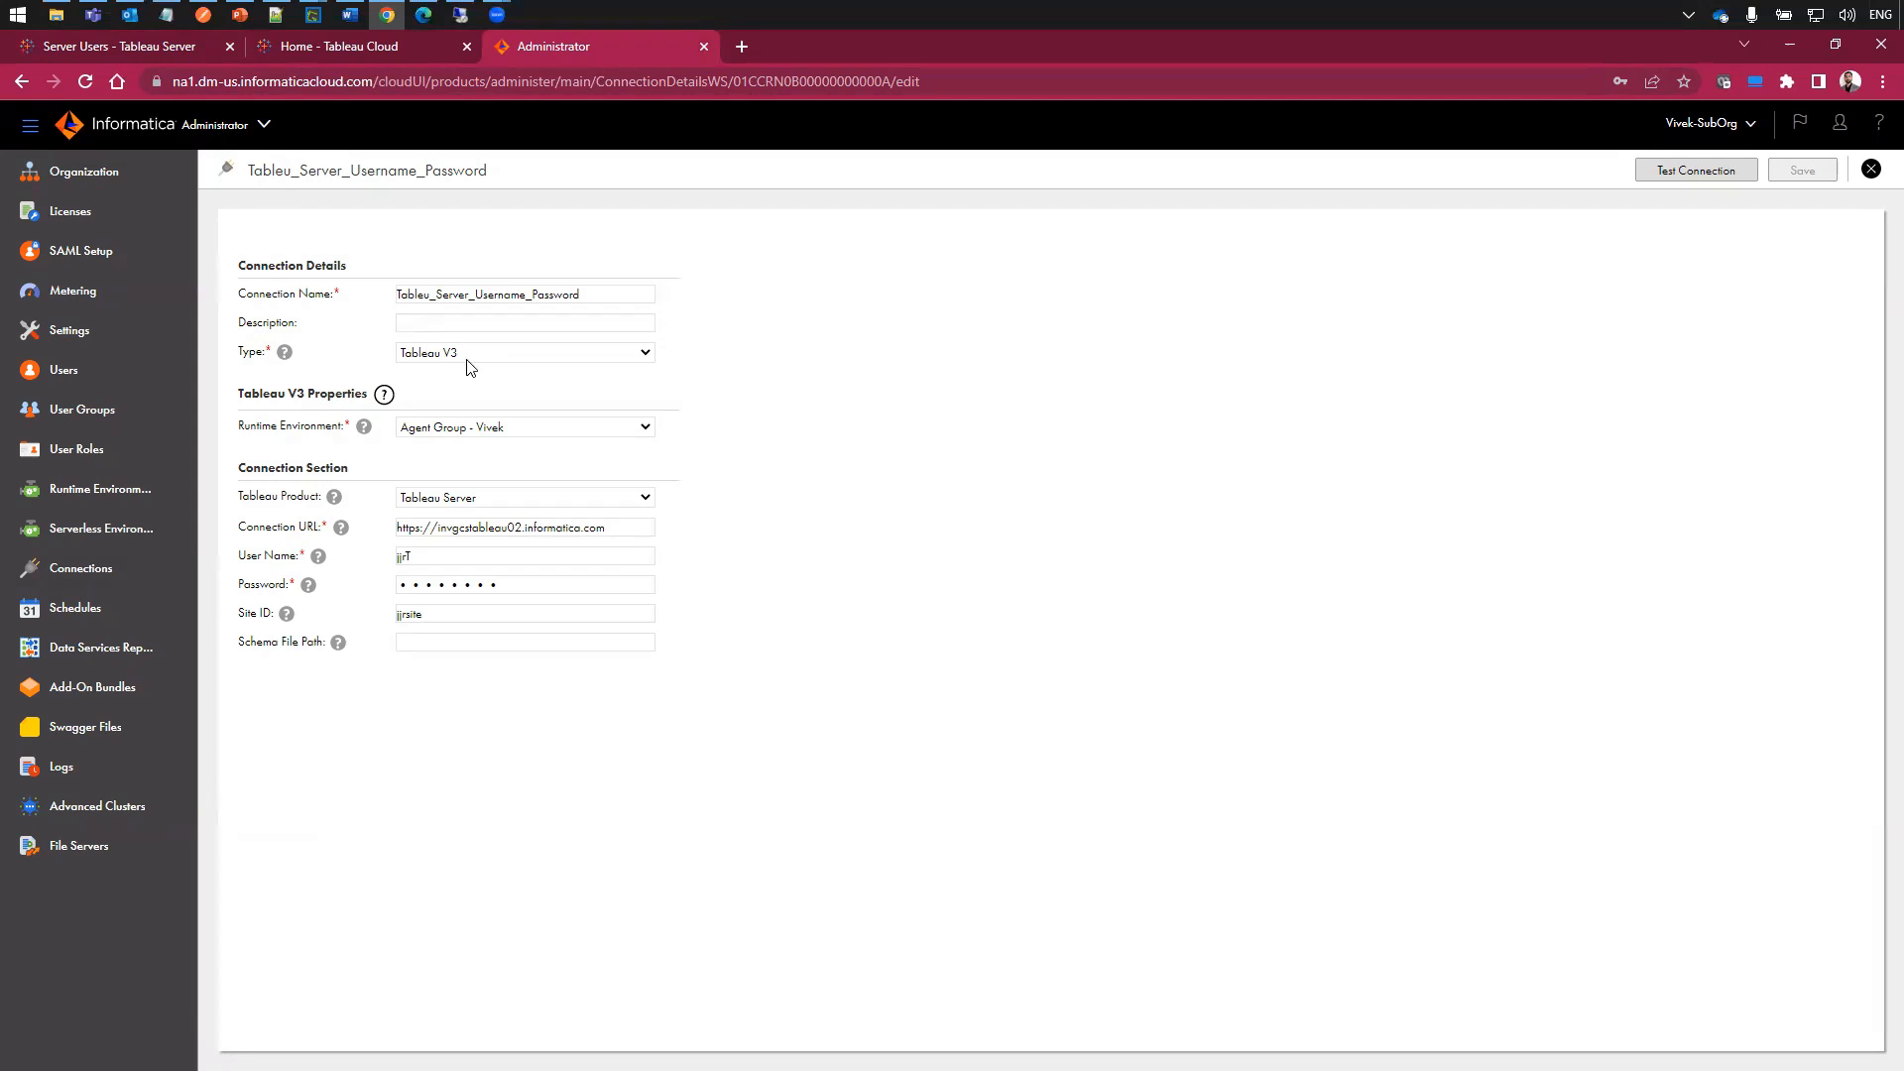
- In the Tableu_Server_Username_Password connection in Informatica Administrator, select Tableau Server as the Tableau product
click(599, 294)
click(800, 368)
mouse_move(329, 503)
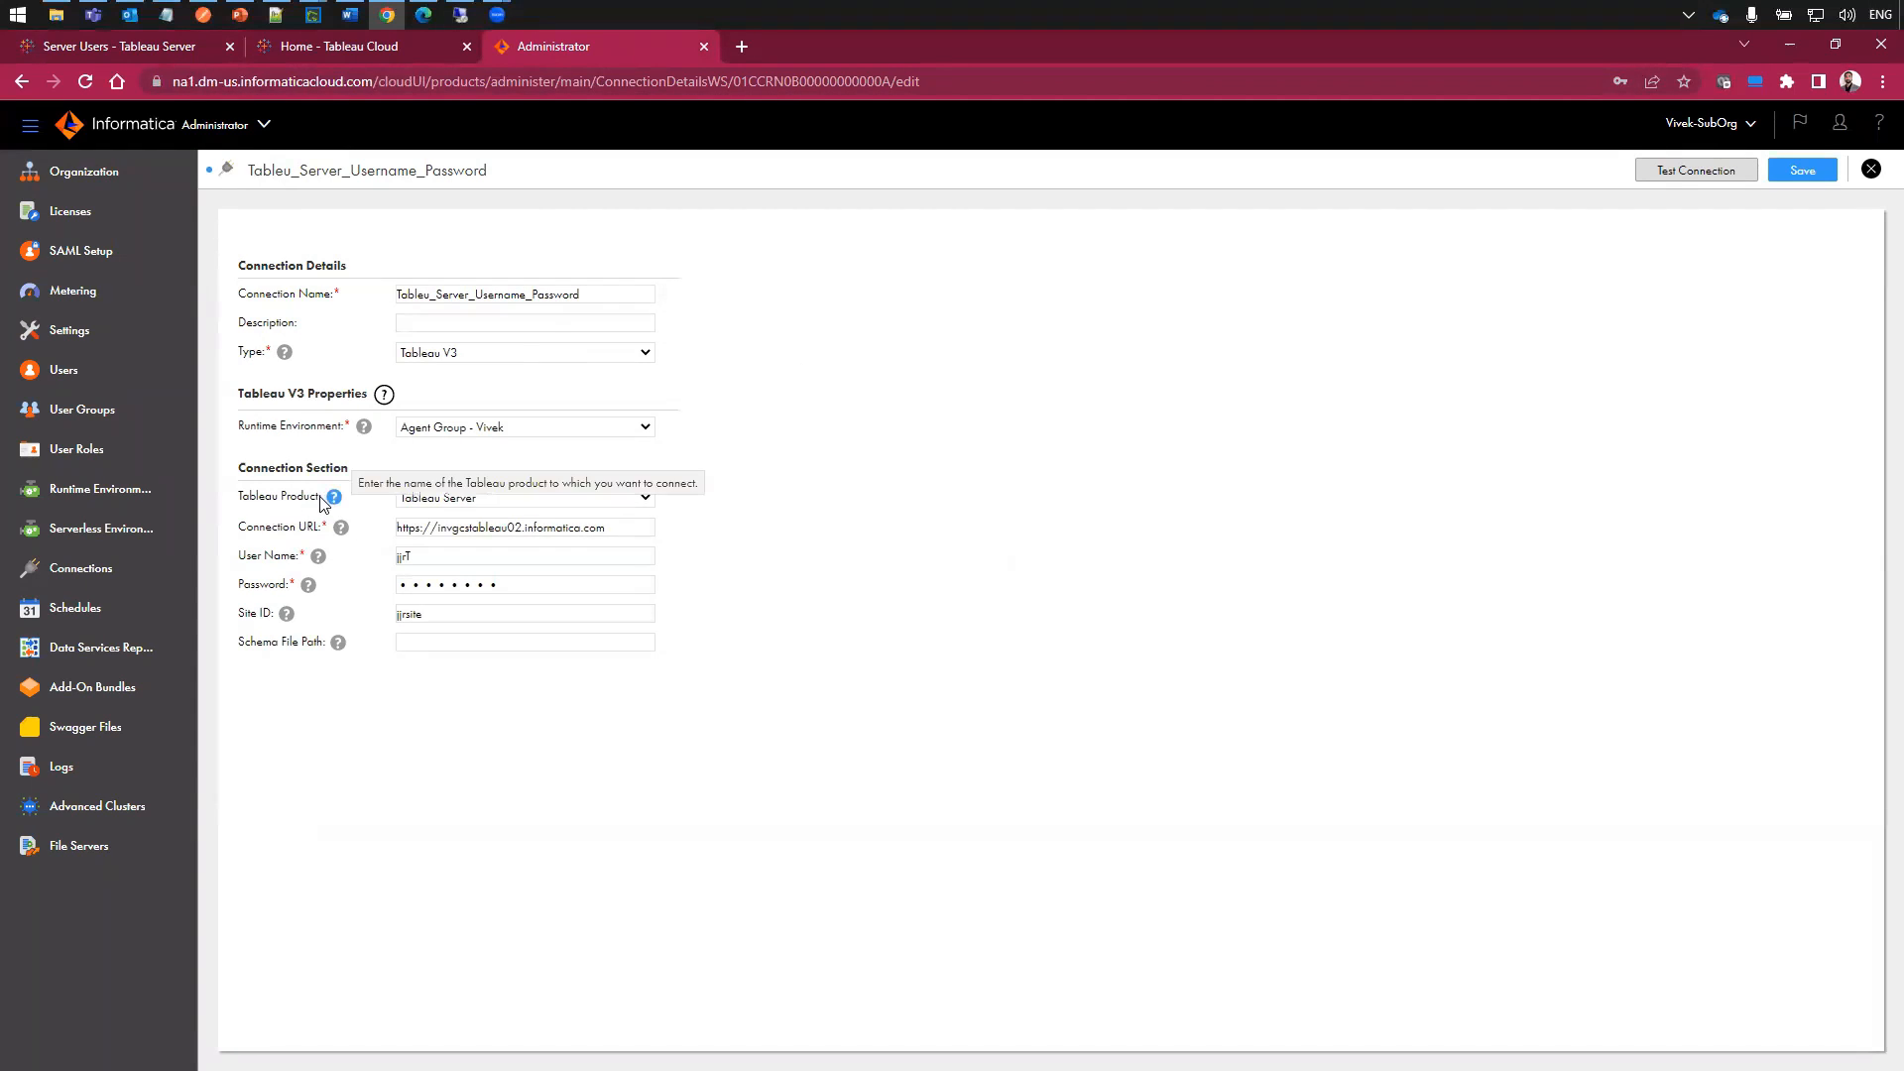
click(631, 505)
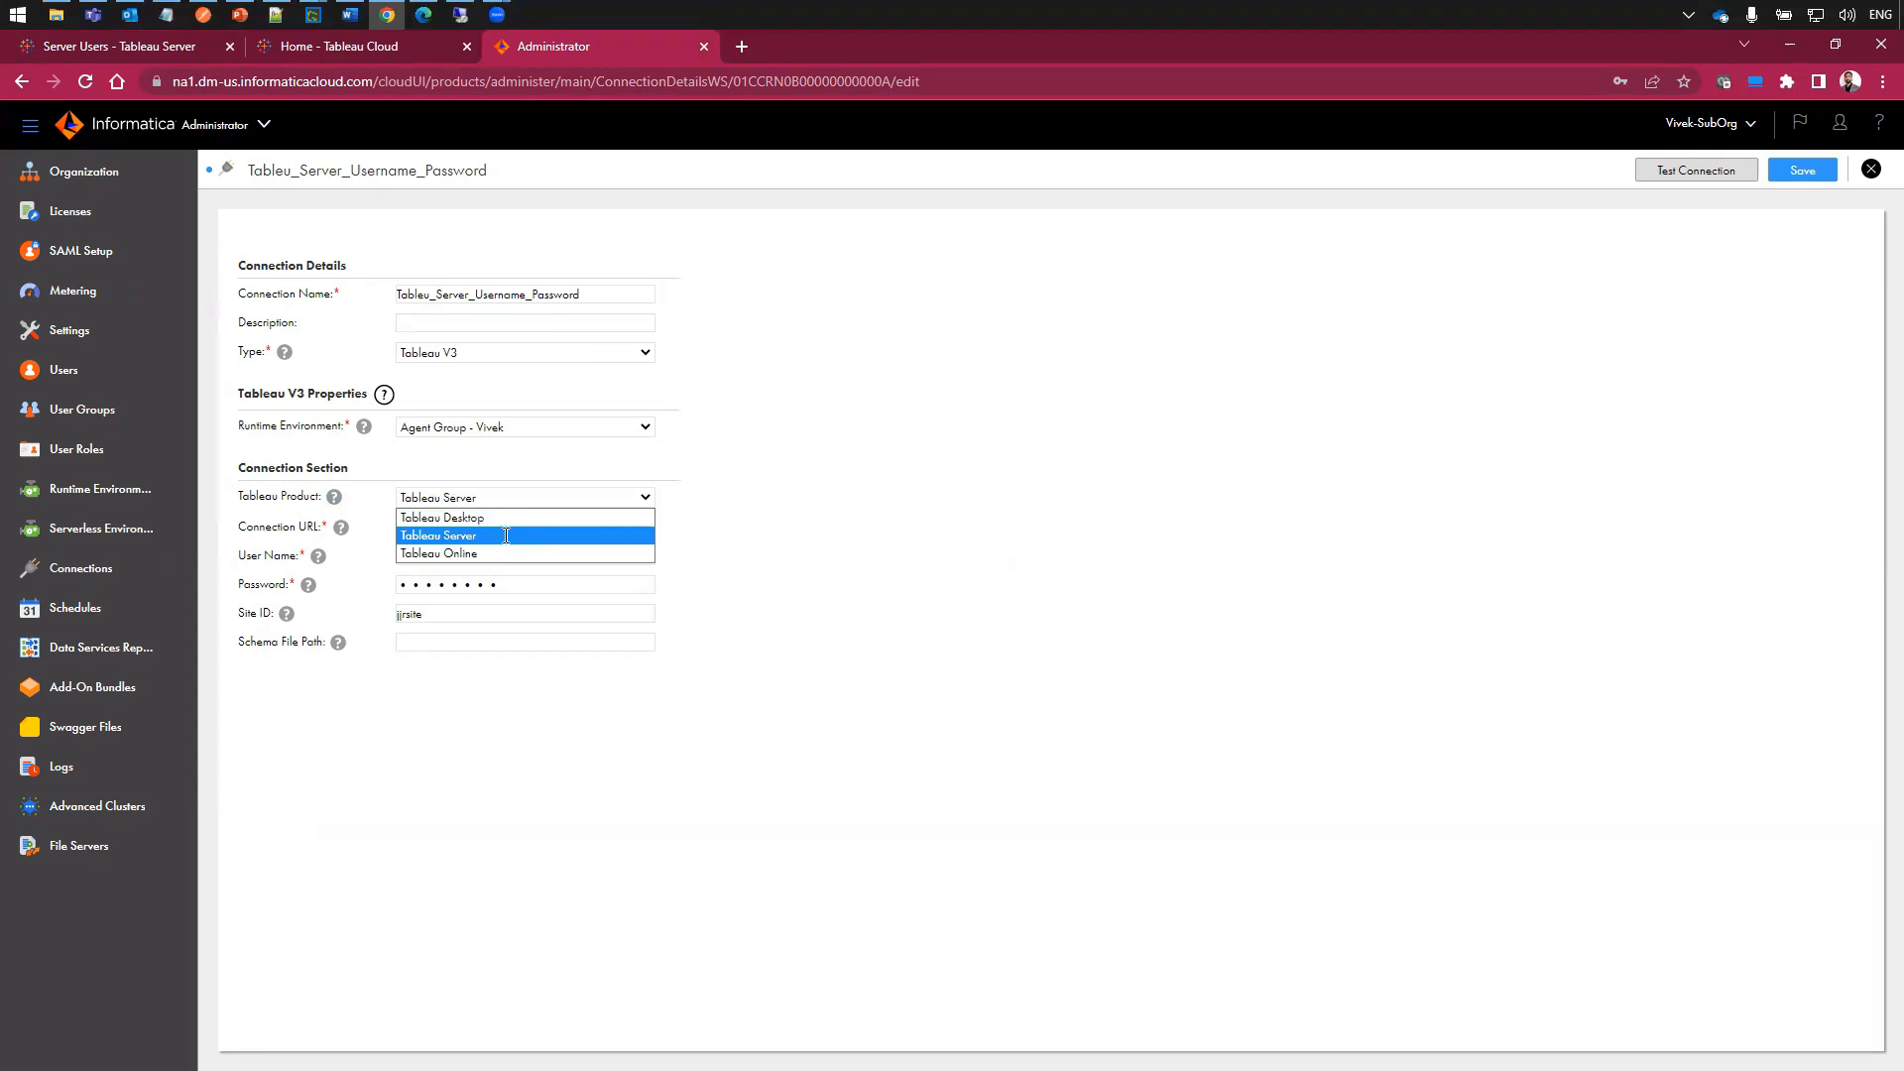
click(507, 535)
- Review the connection's URL, user name, password and site ID fields
click(642, 529)
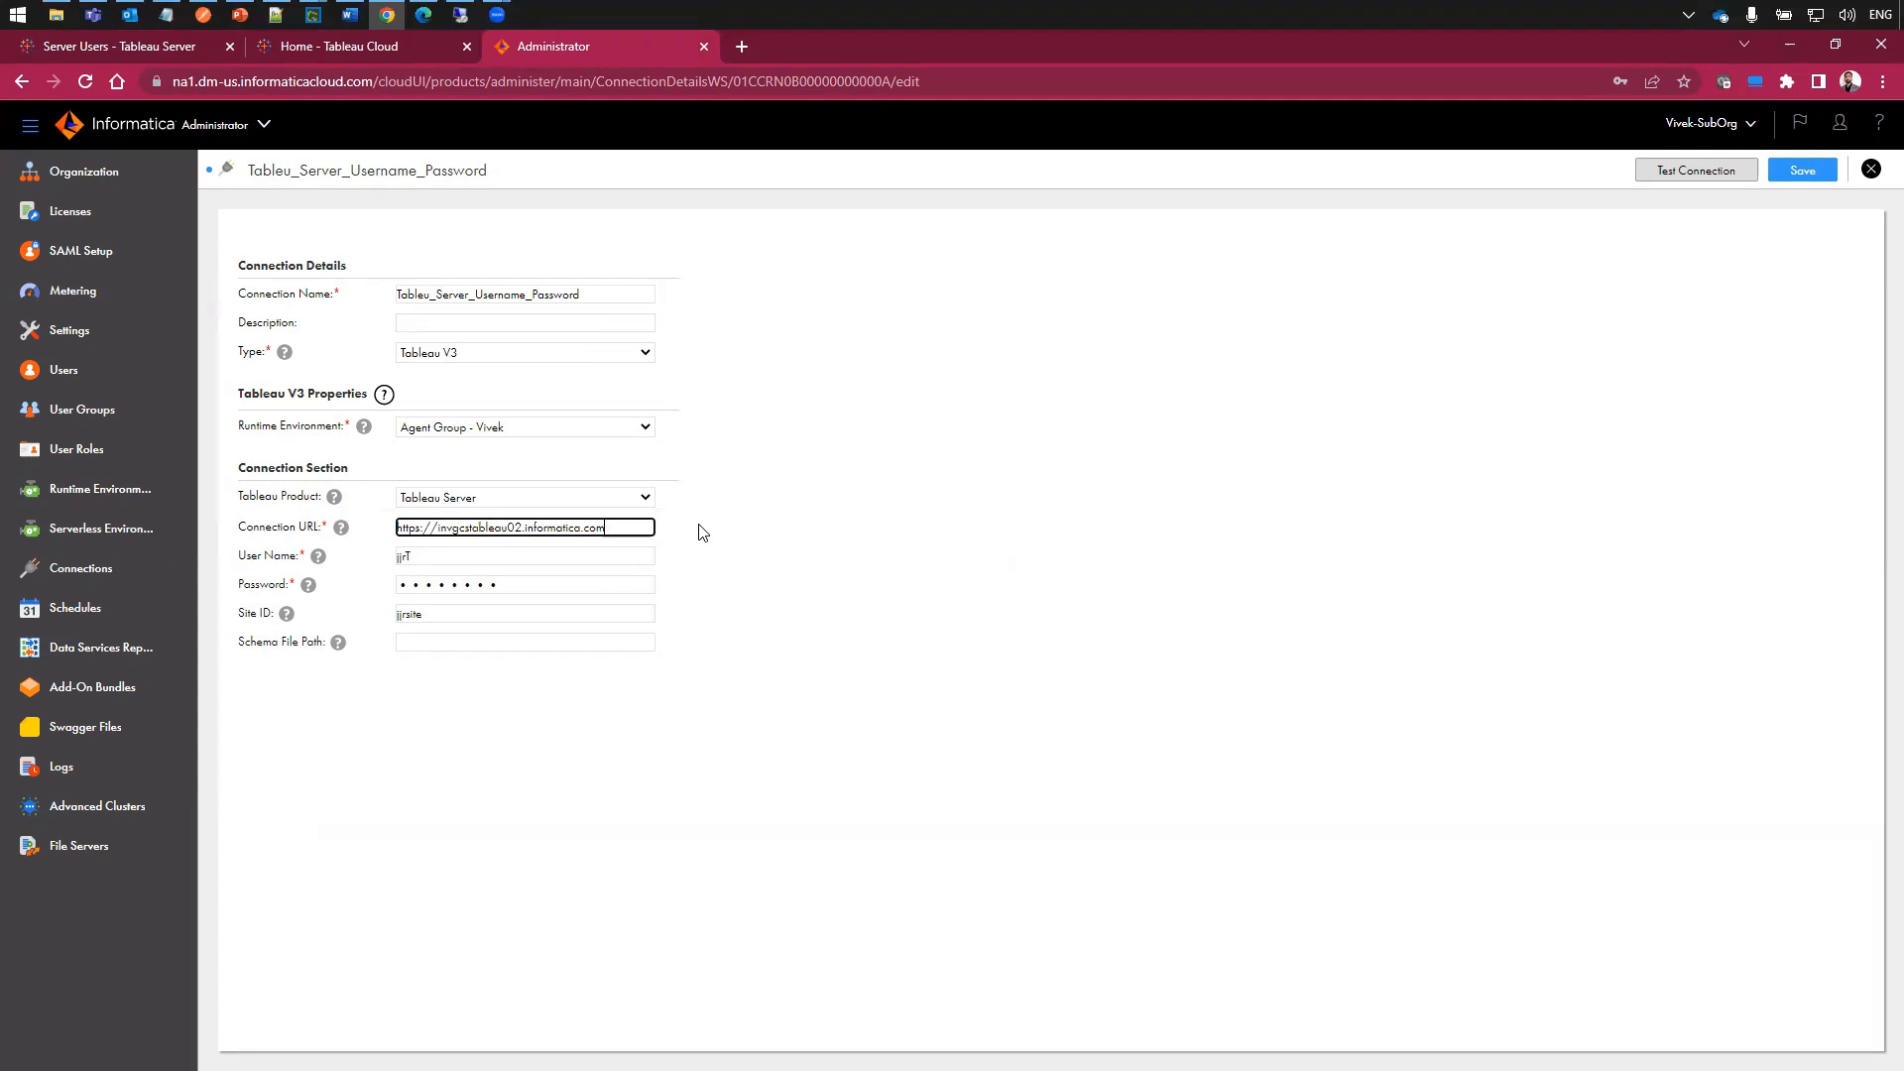
click(535, 557)
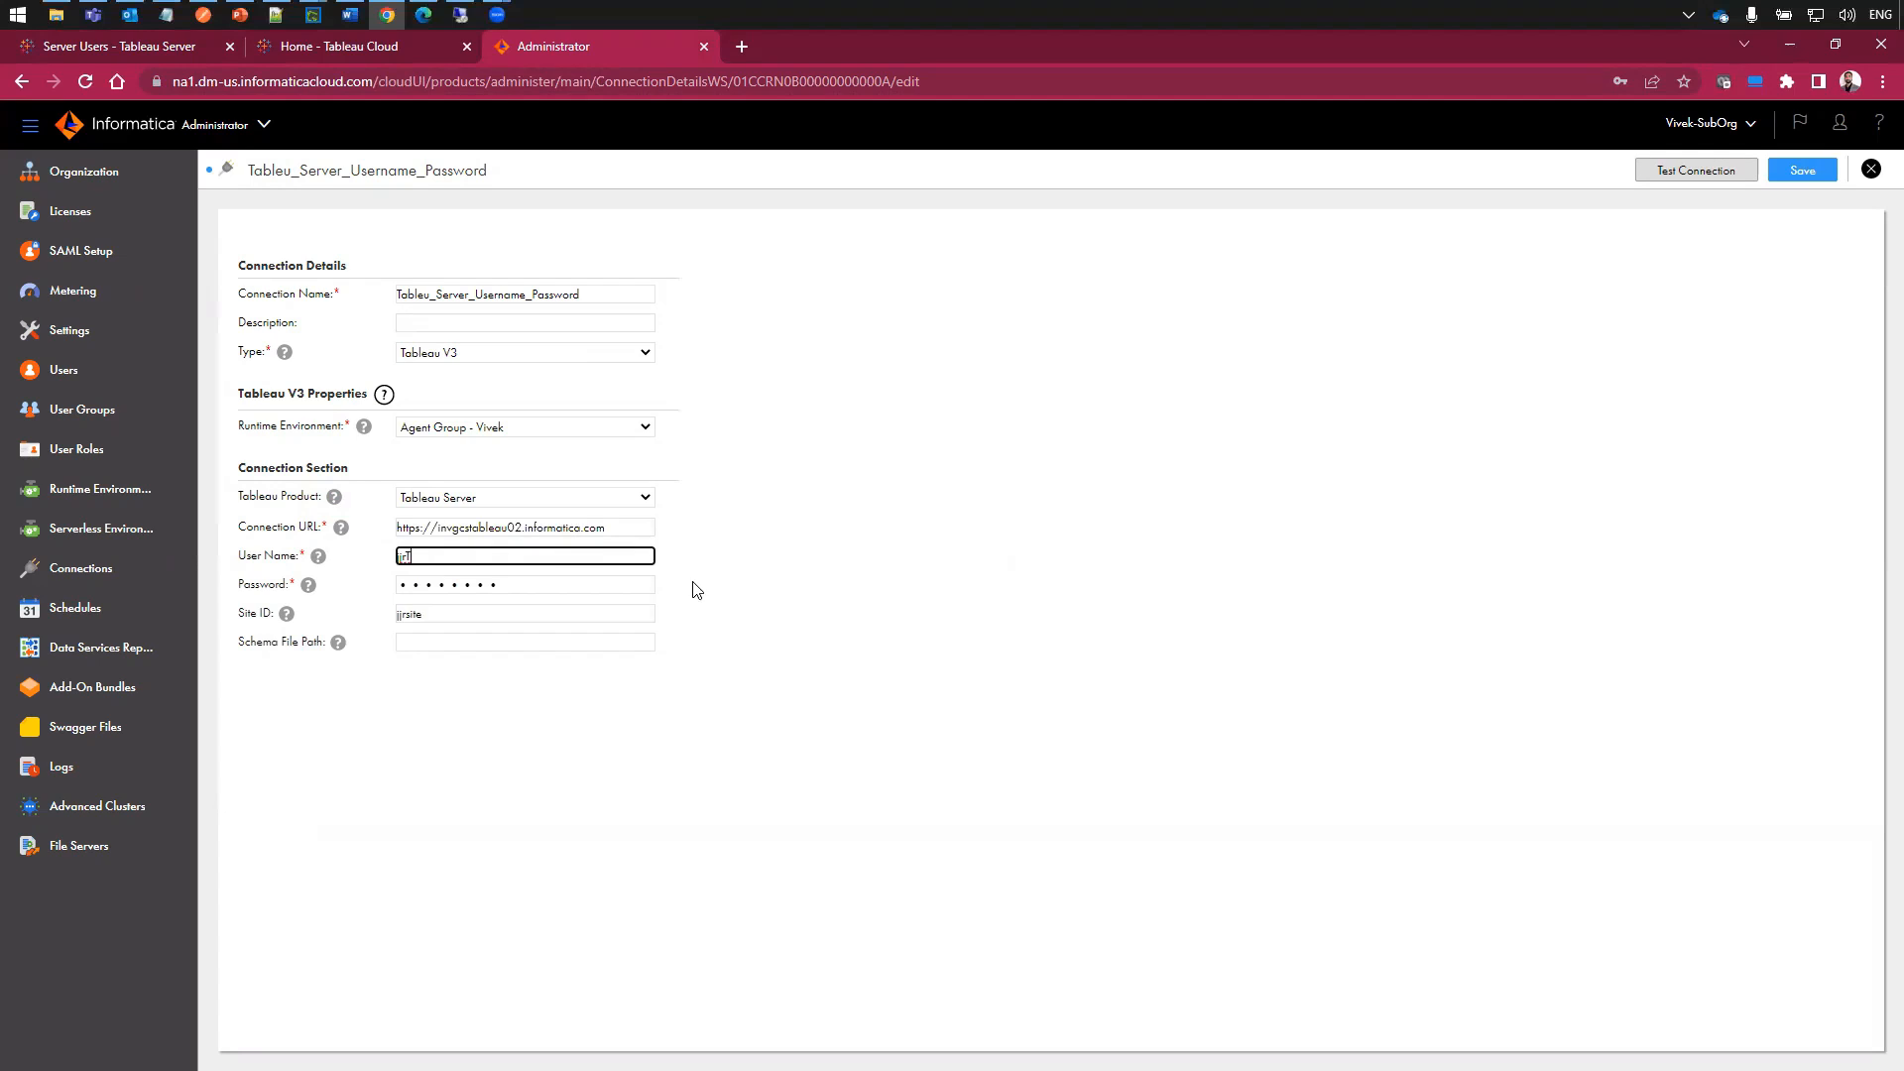
click(646, 582)
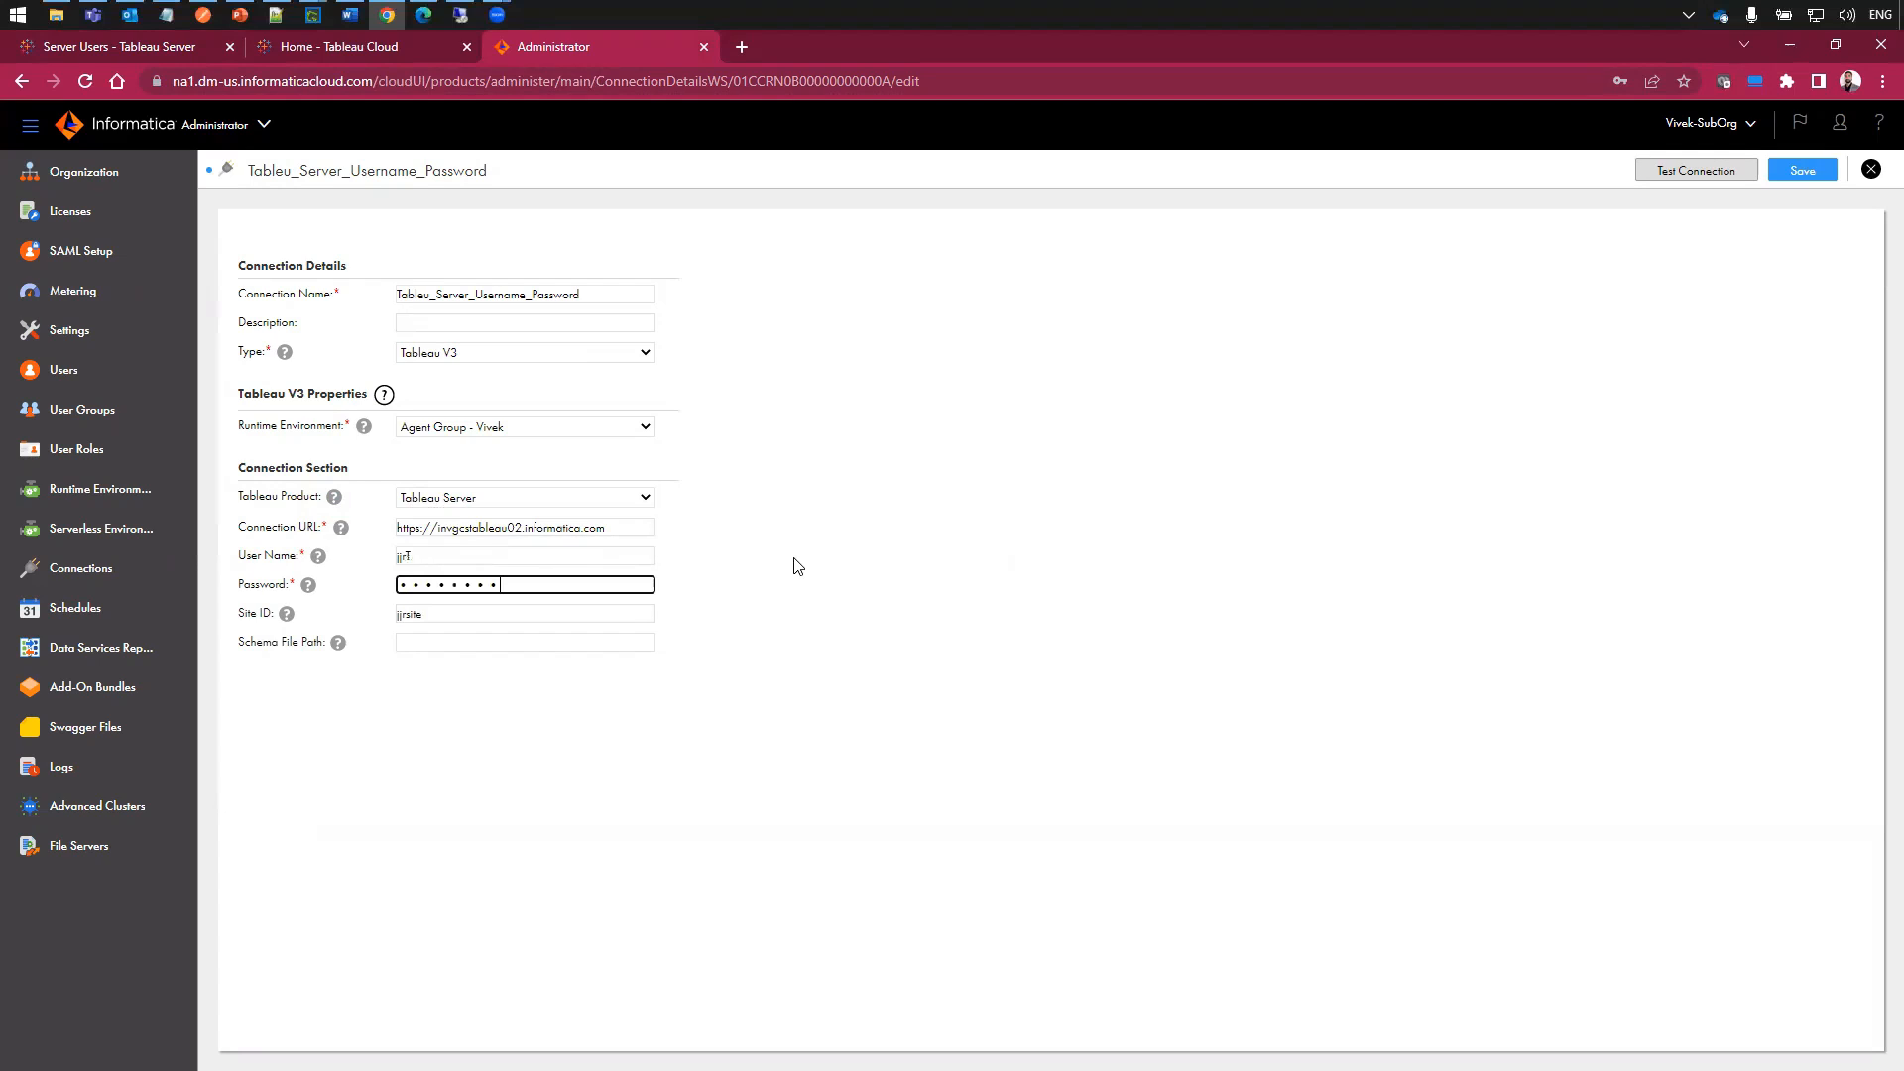
click(515, 616)
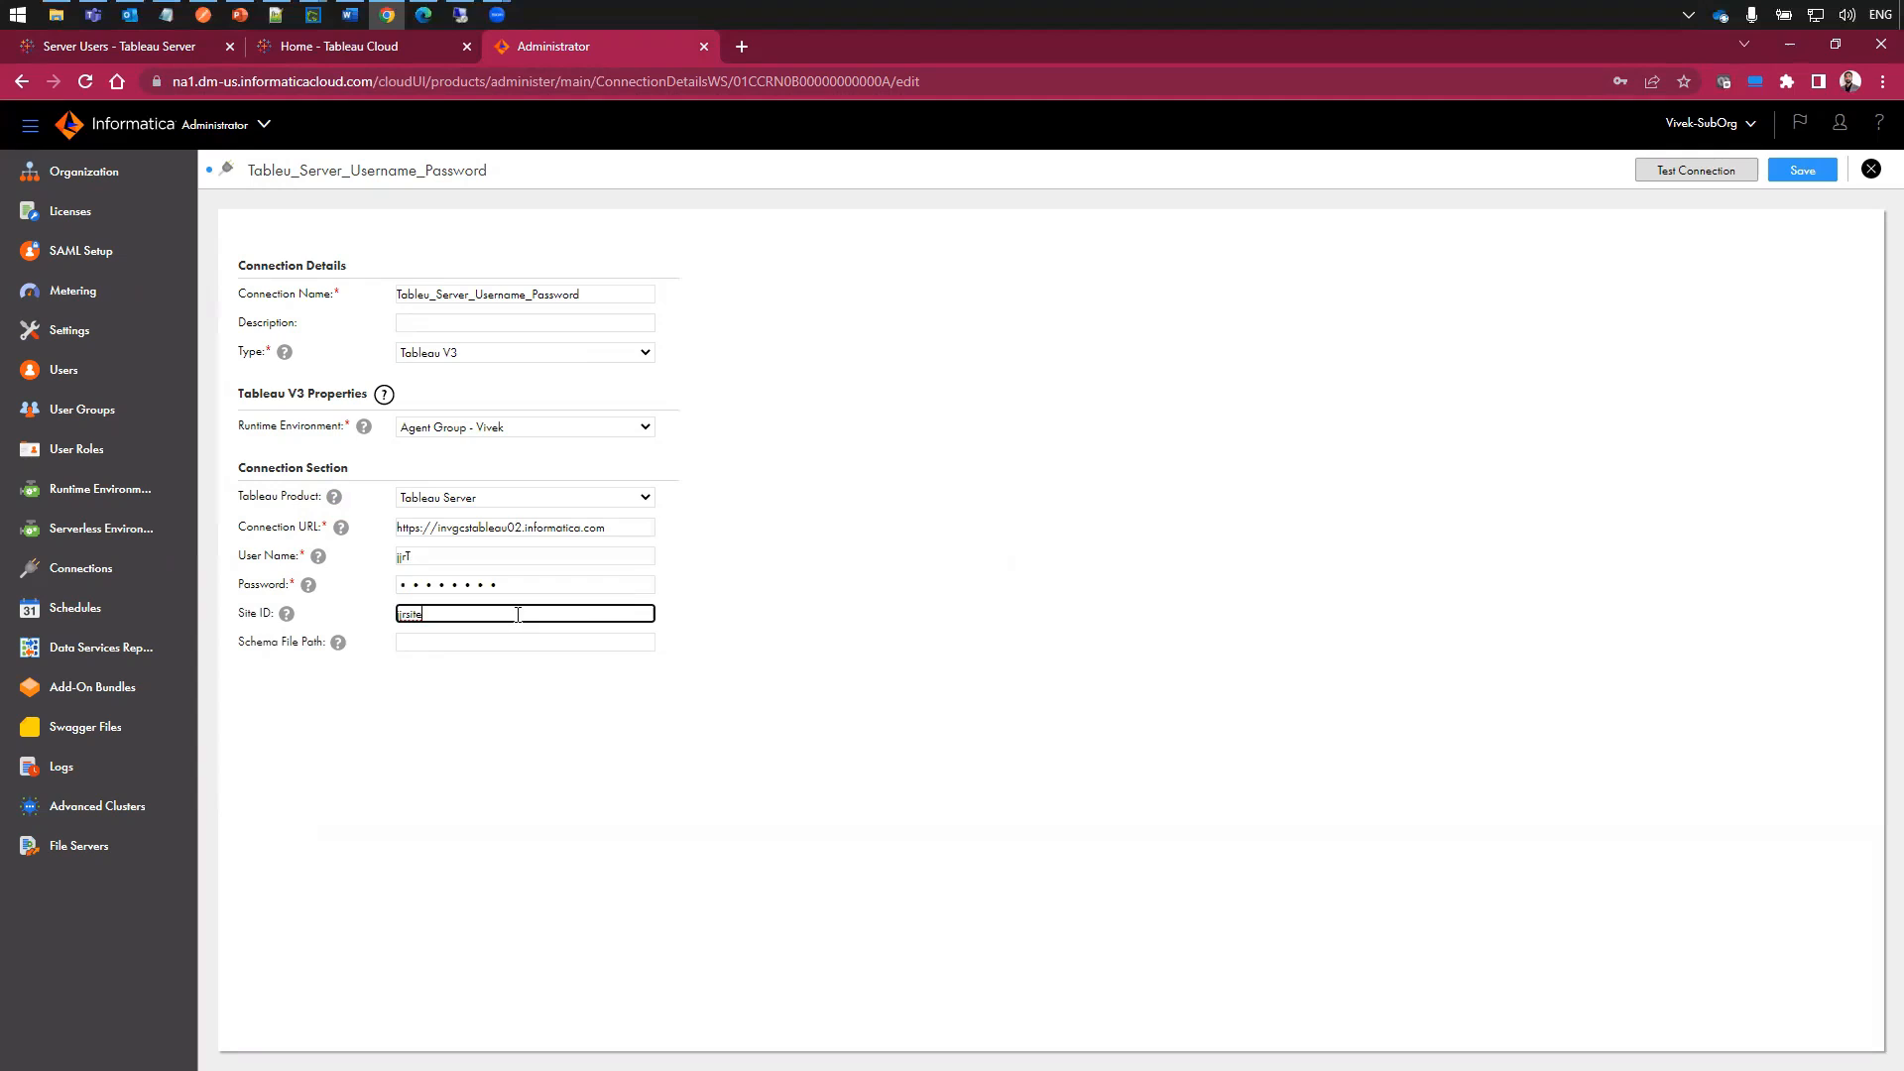
click(780, 614)
- Switch to Tableau Server and check which sites the Demo User belongs to, leaving the site membership without saving
click(148, 47)
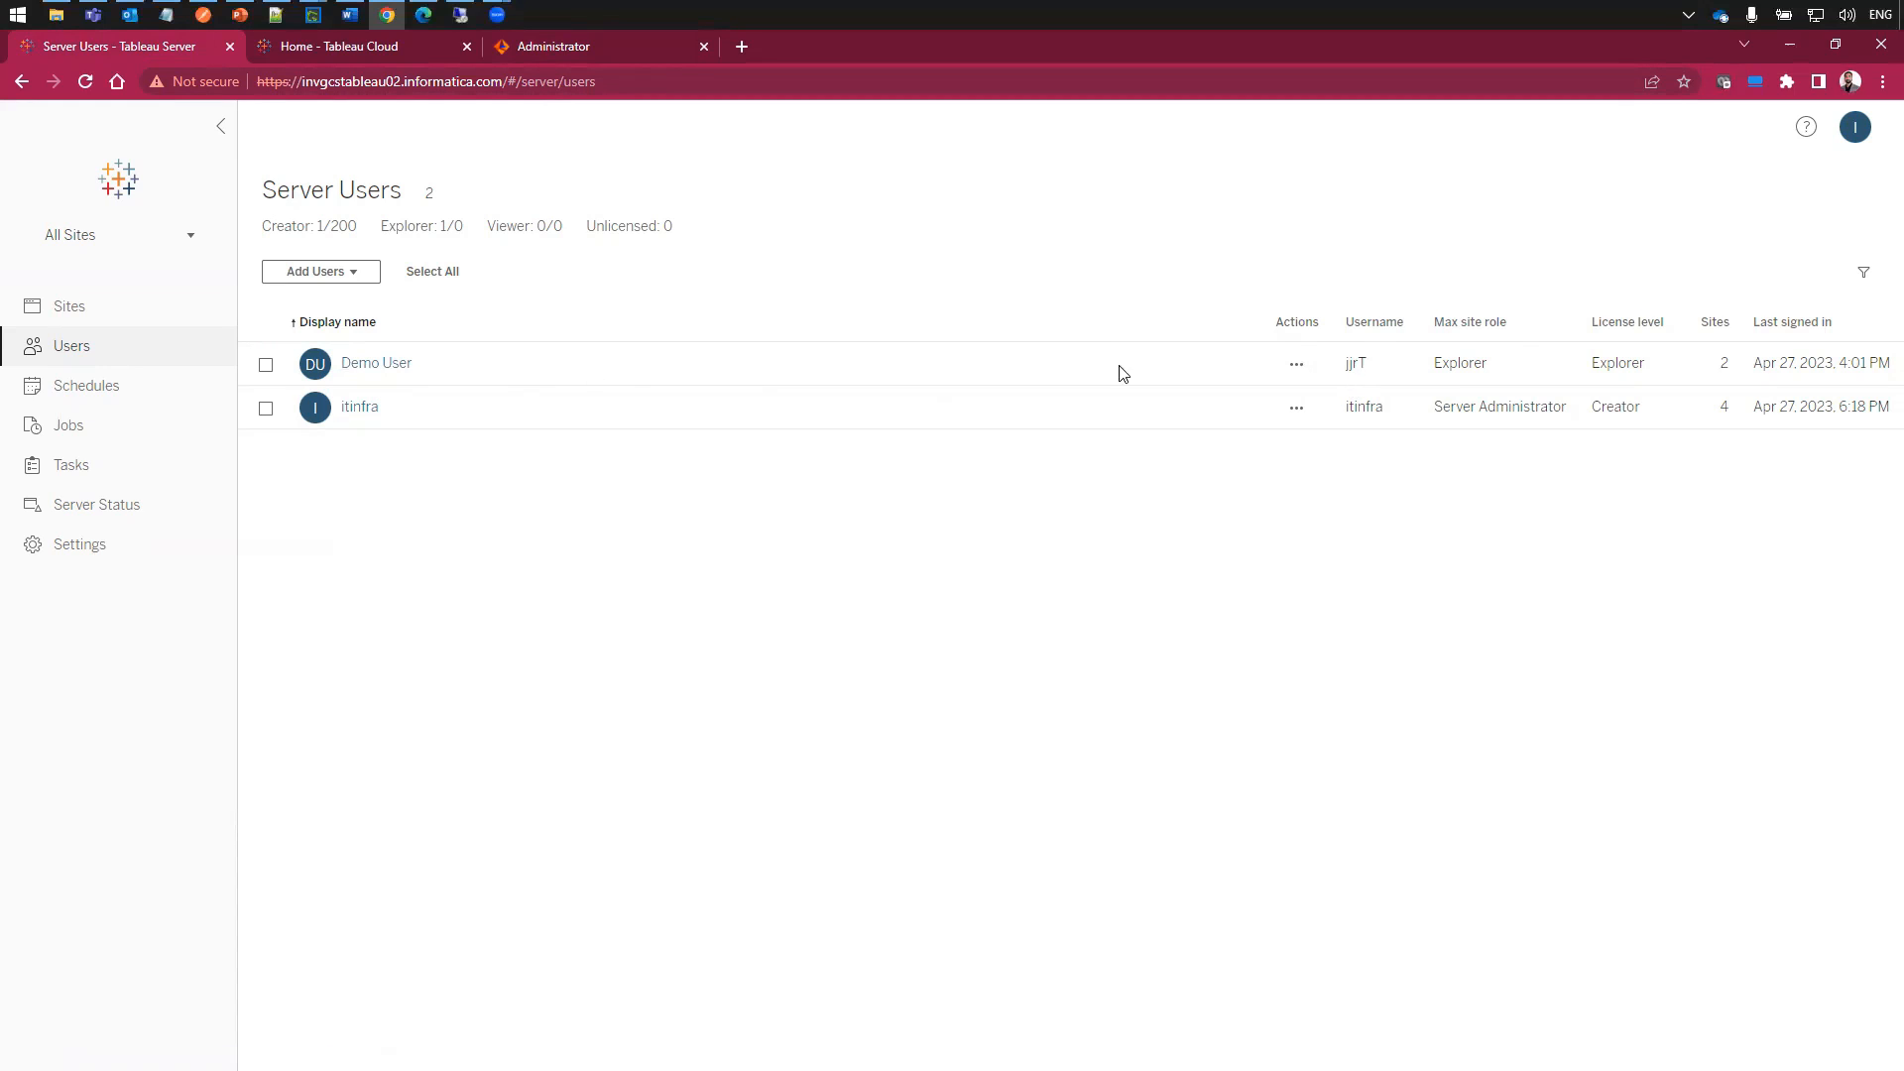
click(265, 364)
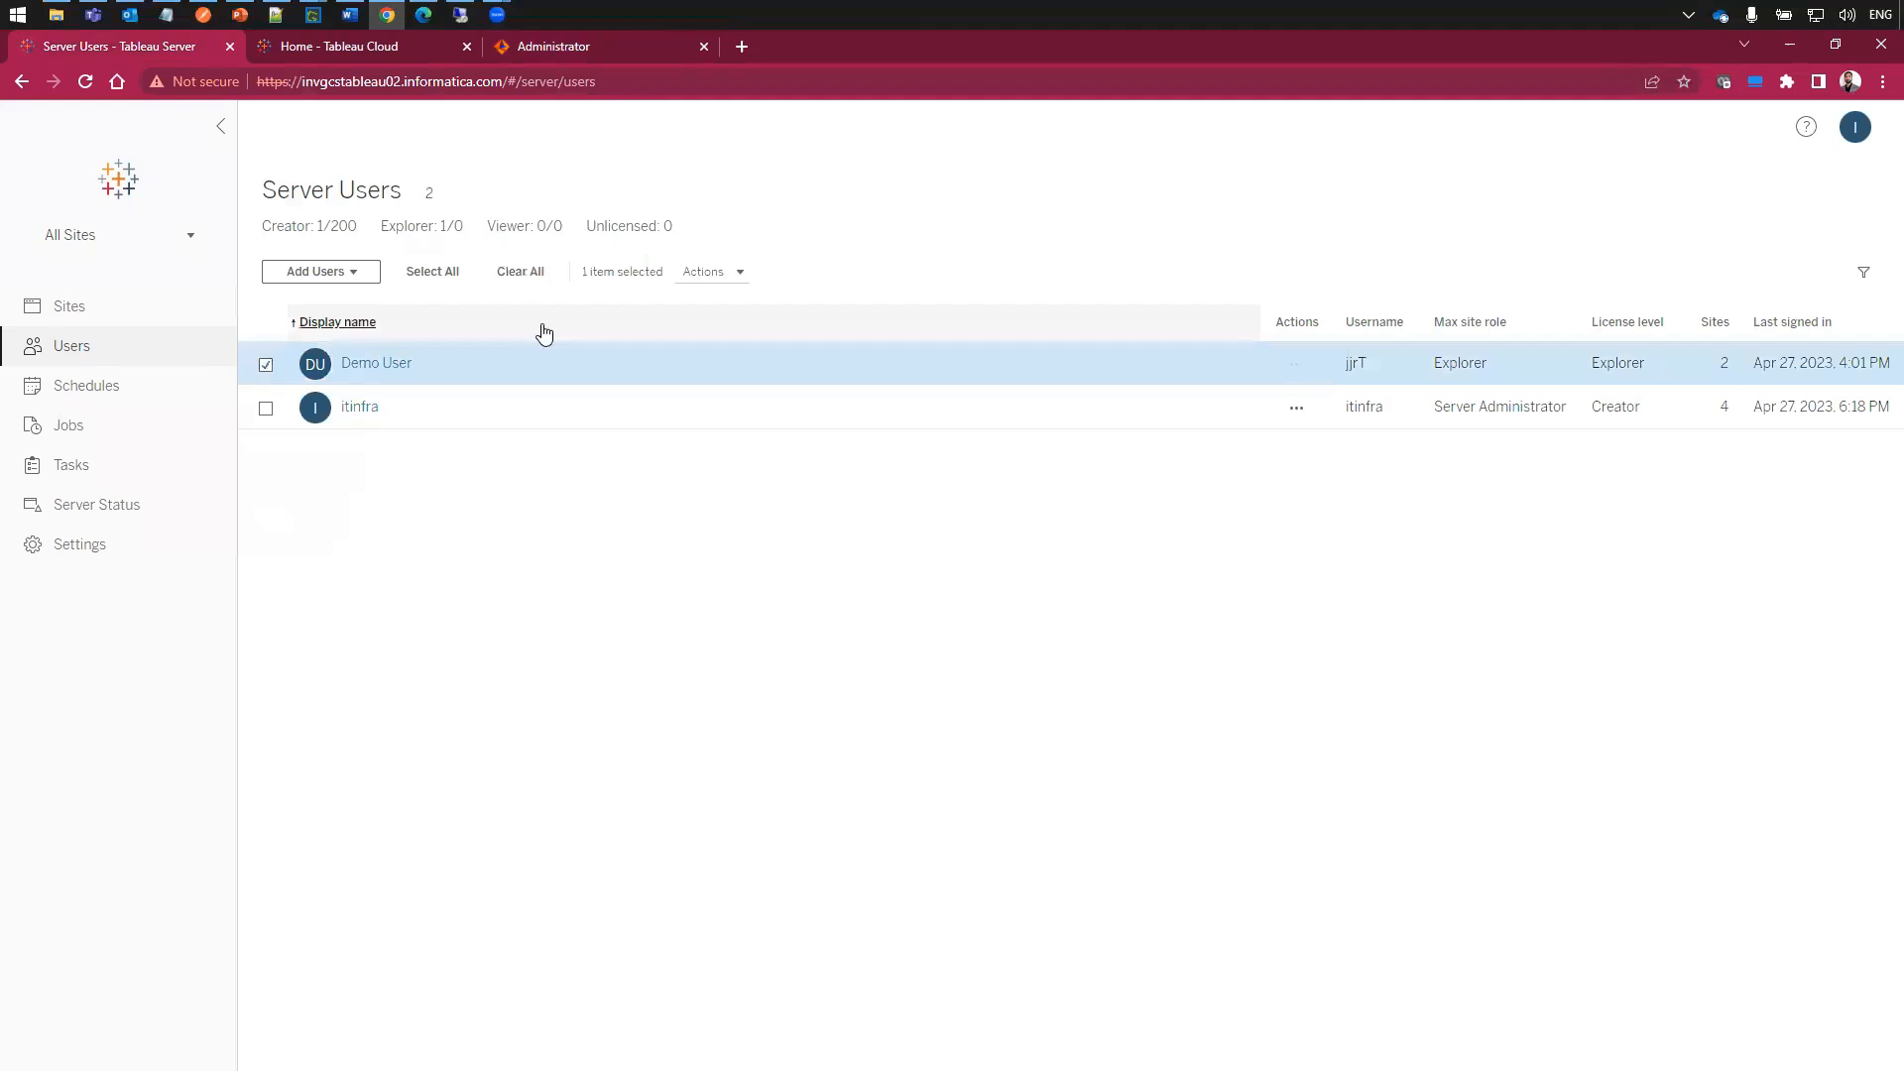
click(700, 274)
click(748, 302)
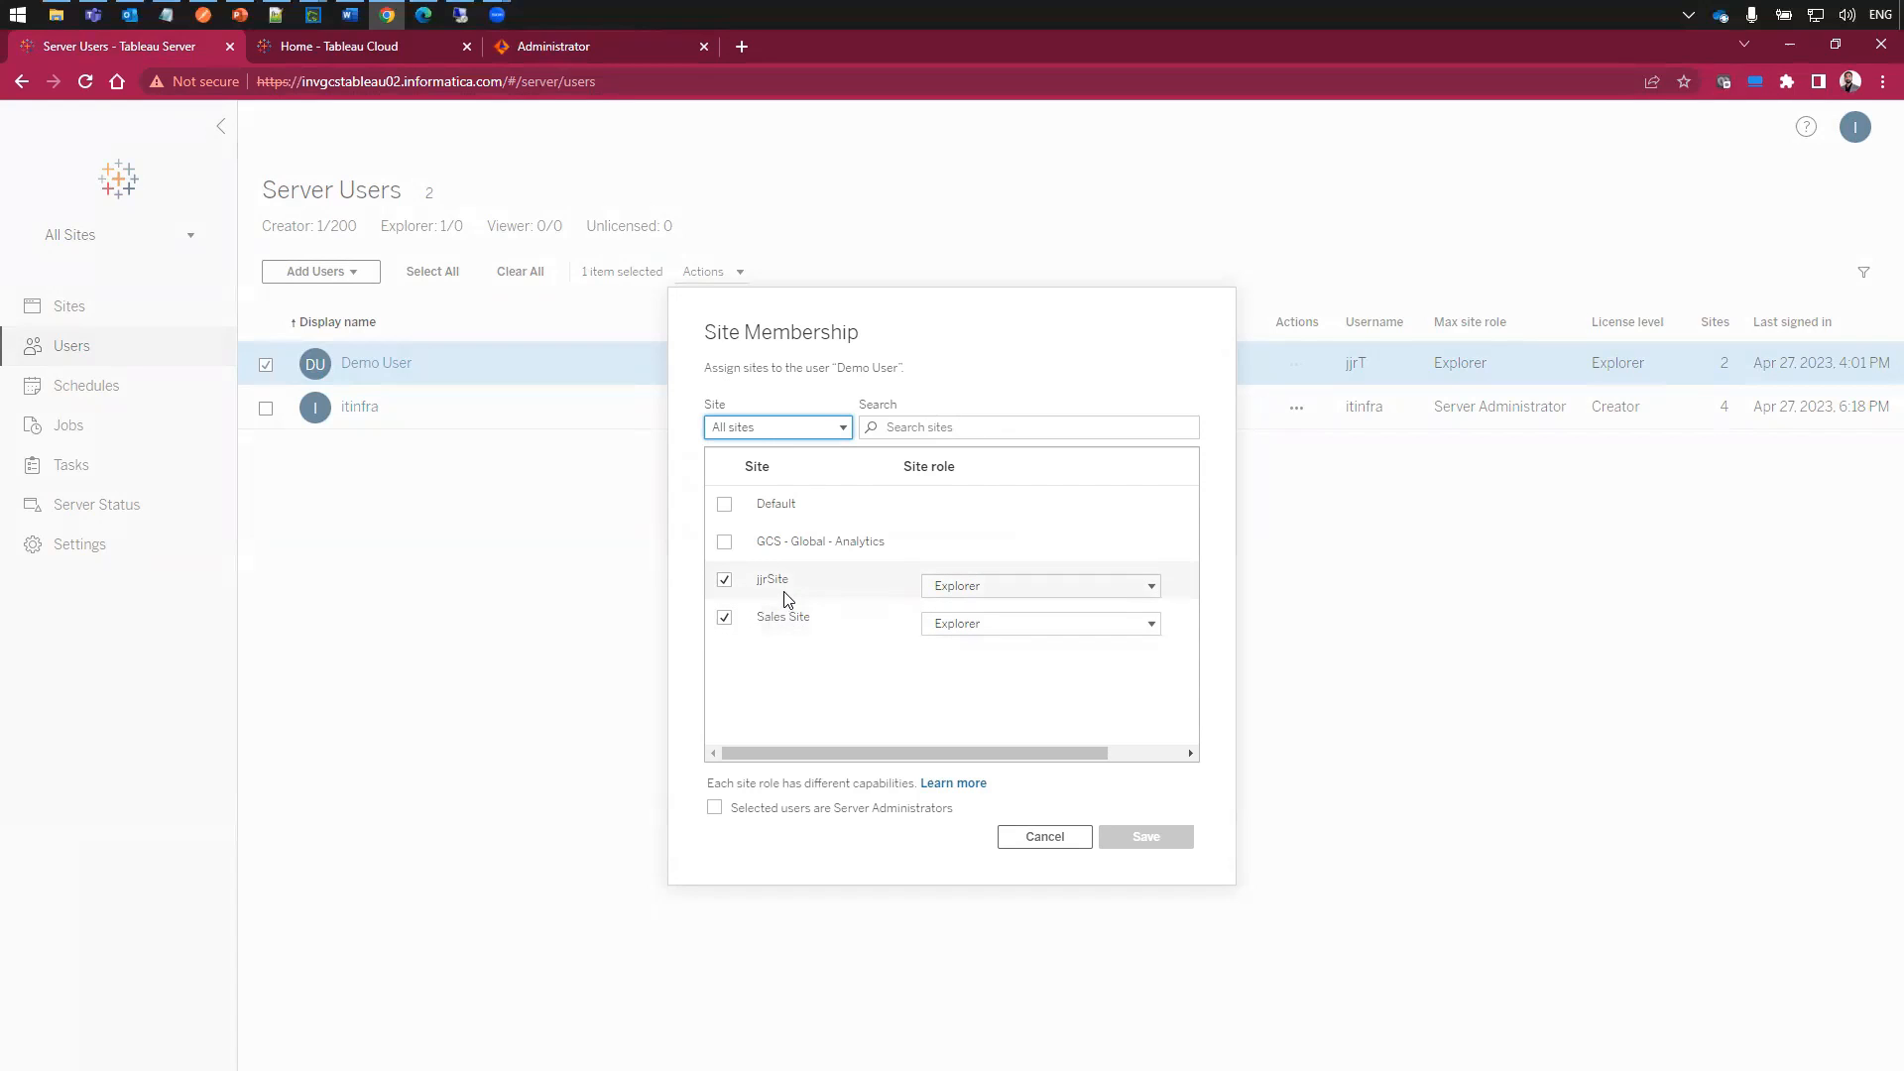
click(1022, 836)
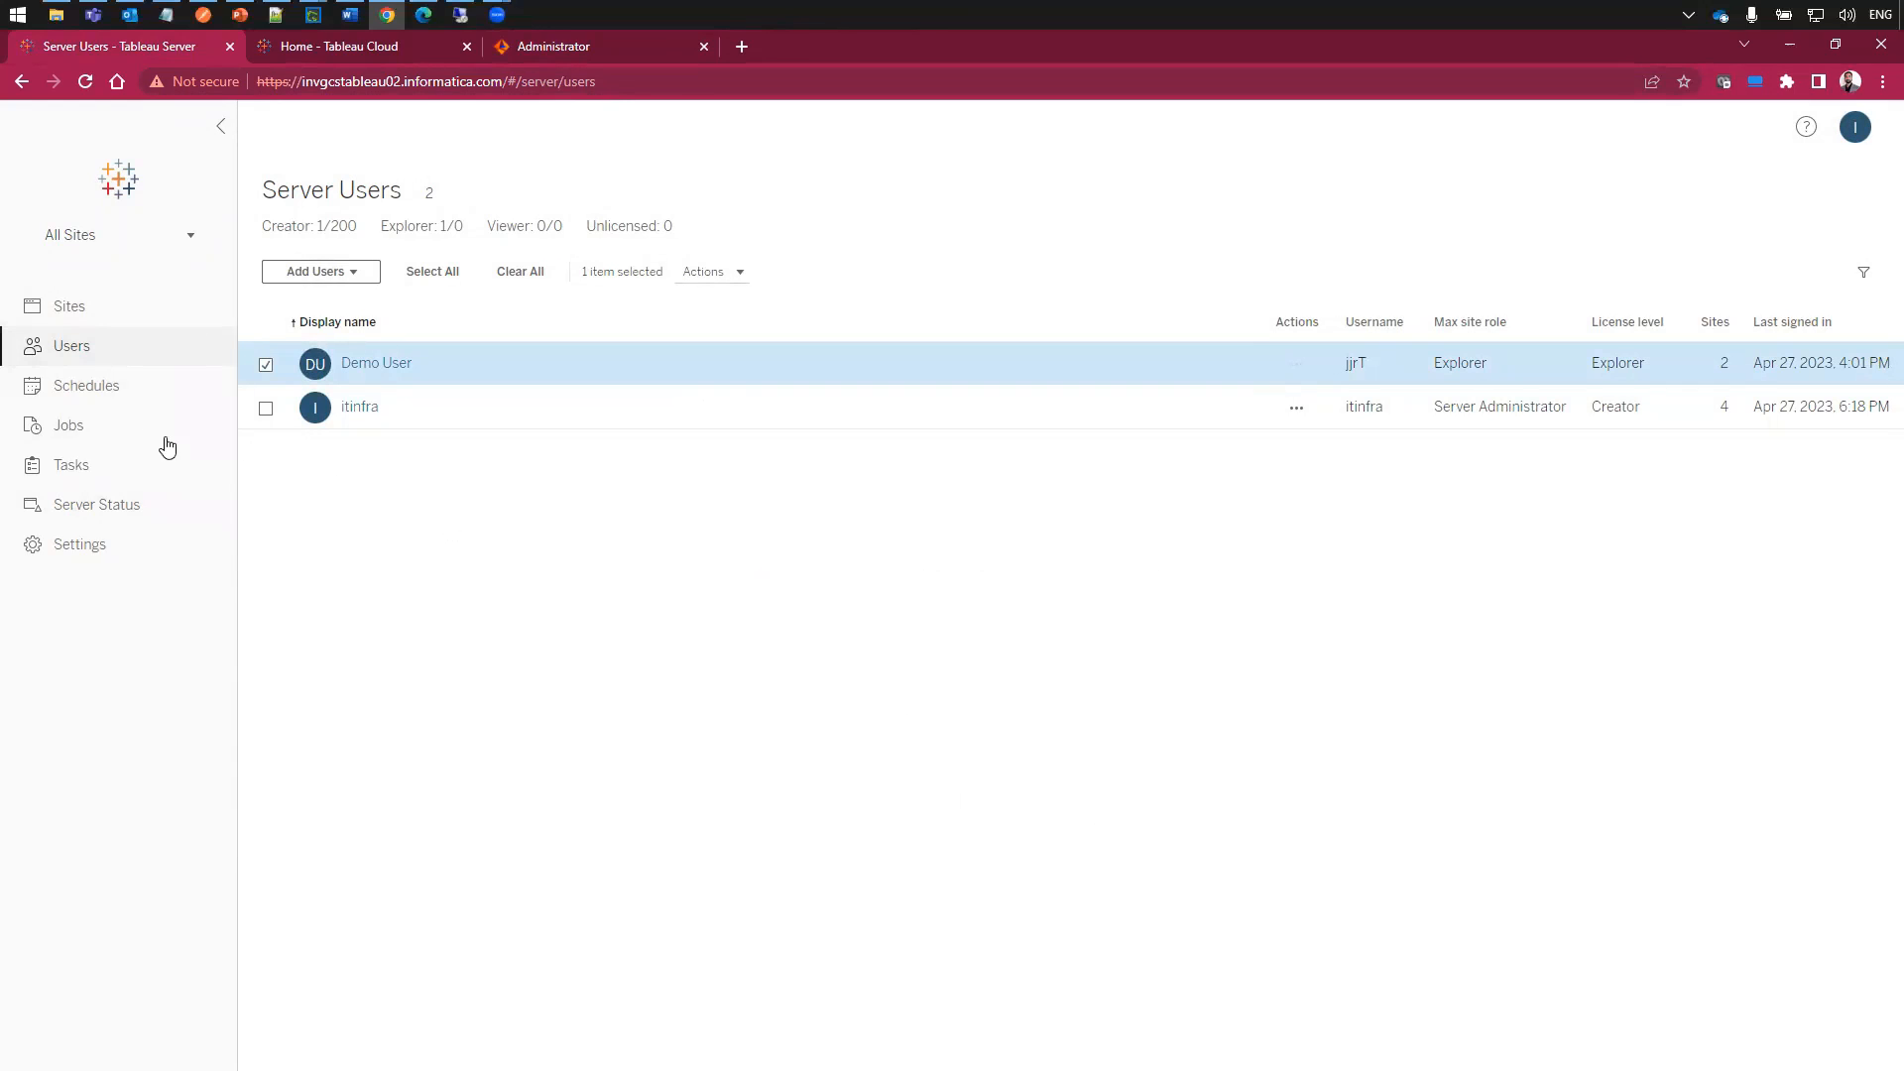
- Open jjrSite from the server's sites and copy the site ID jjrSite out of its web address
click(67, 317)
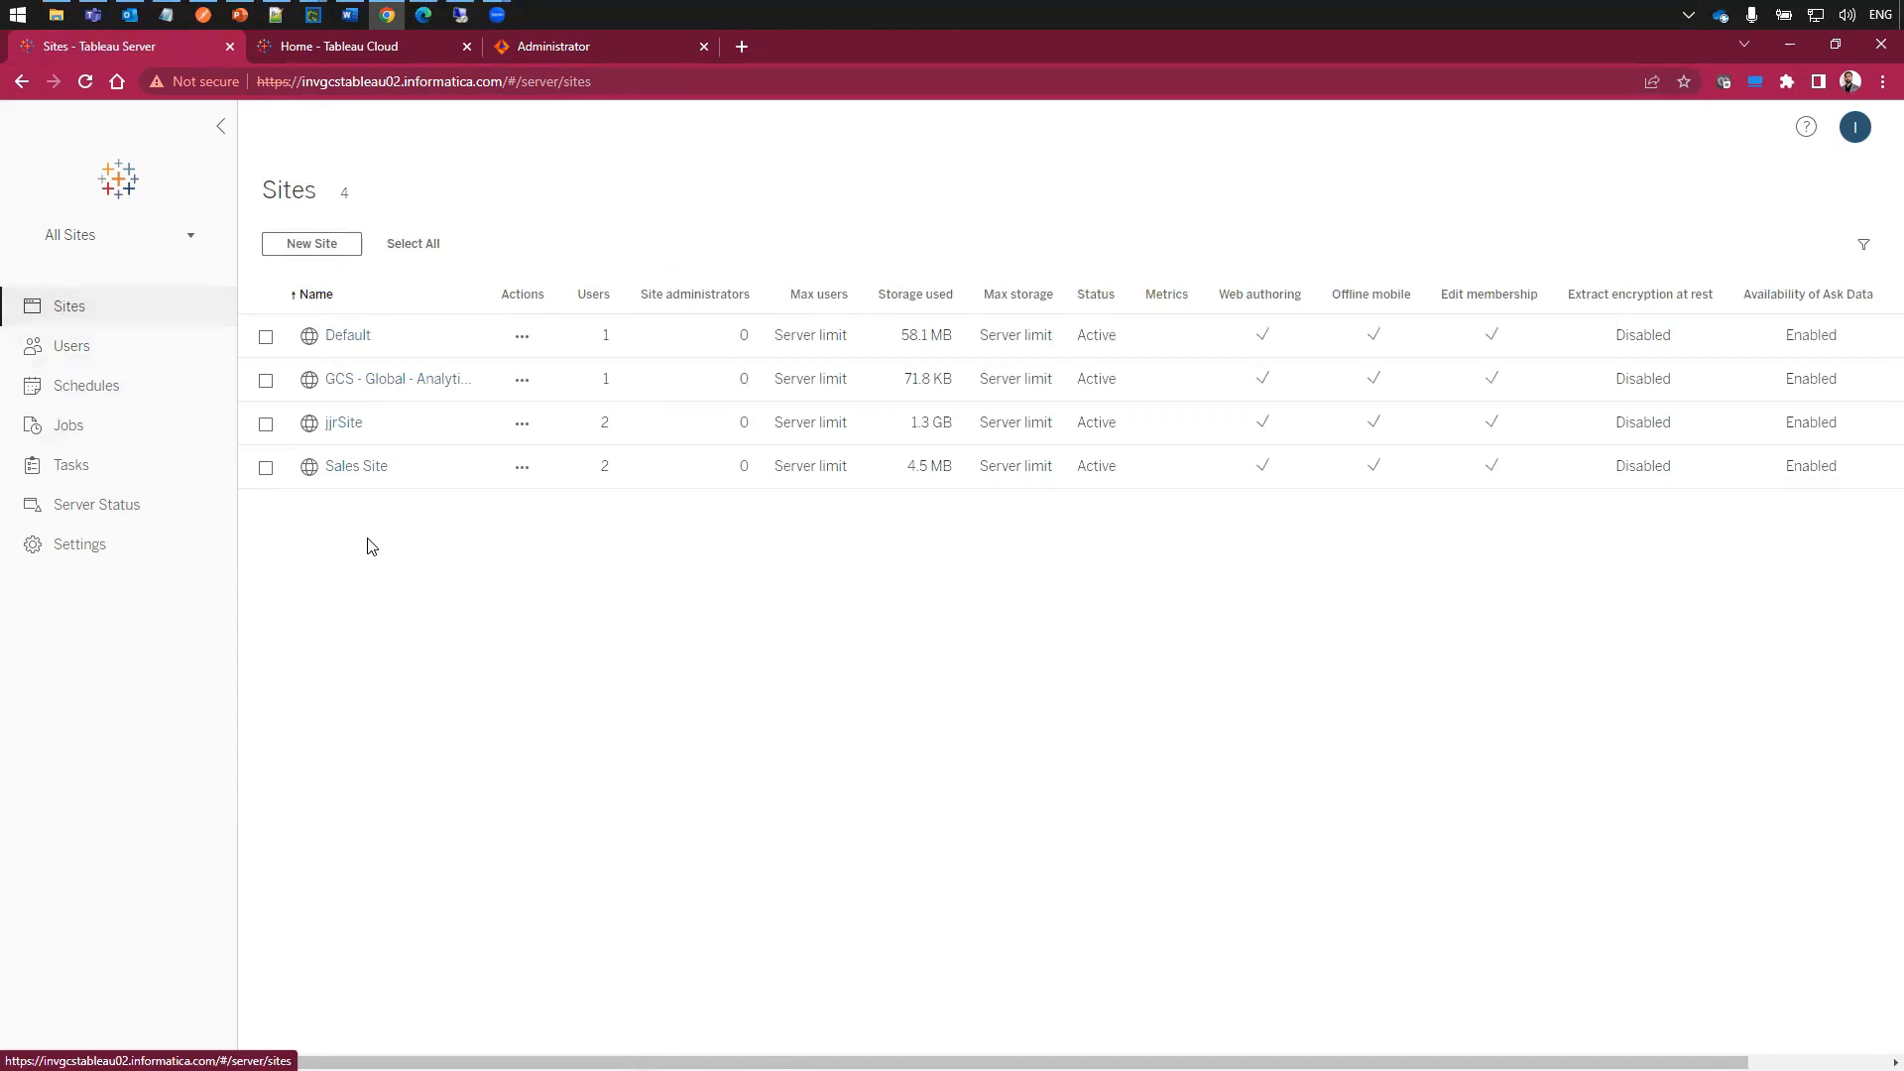
click(344, 425)
click(552, 82)
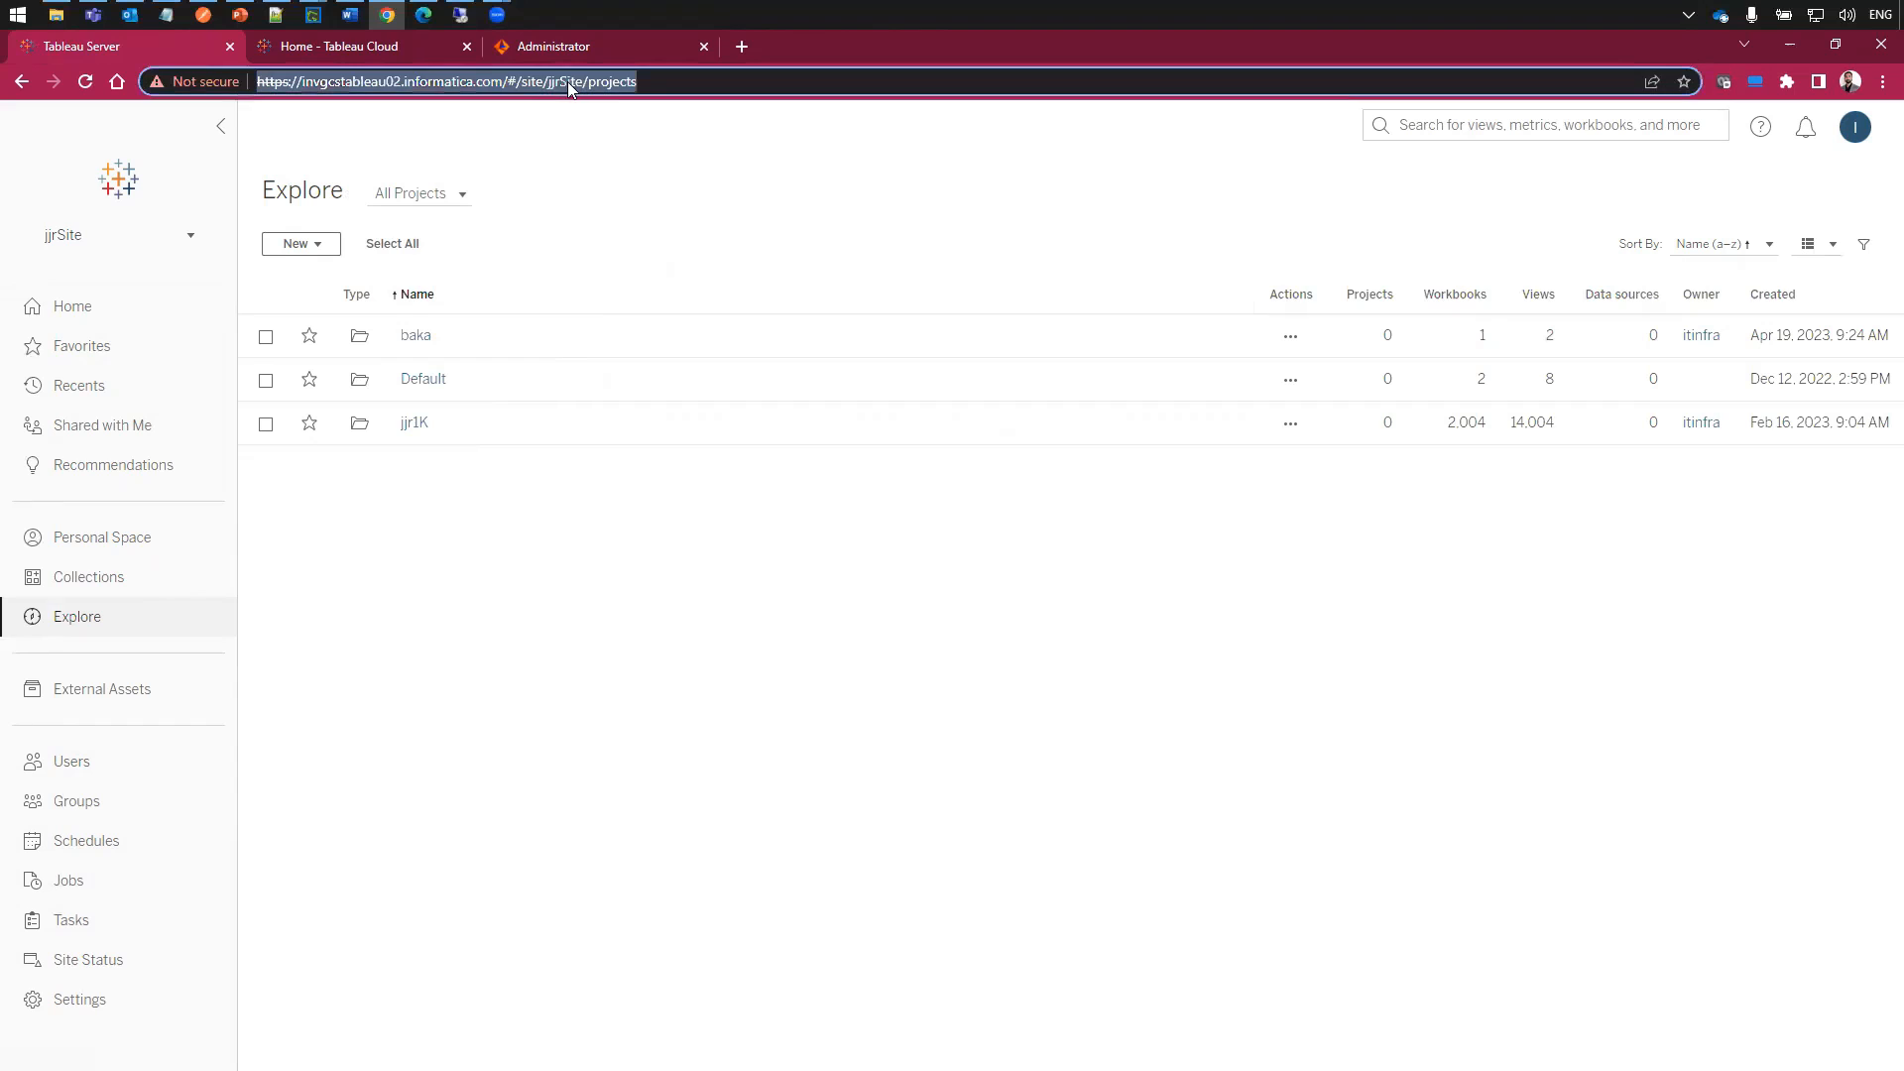
click(553, 82)
drag(548, 82, 579, 84)
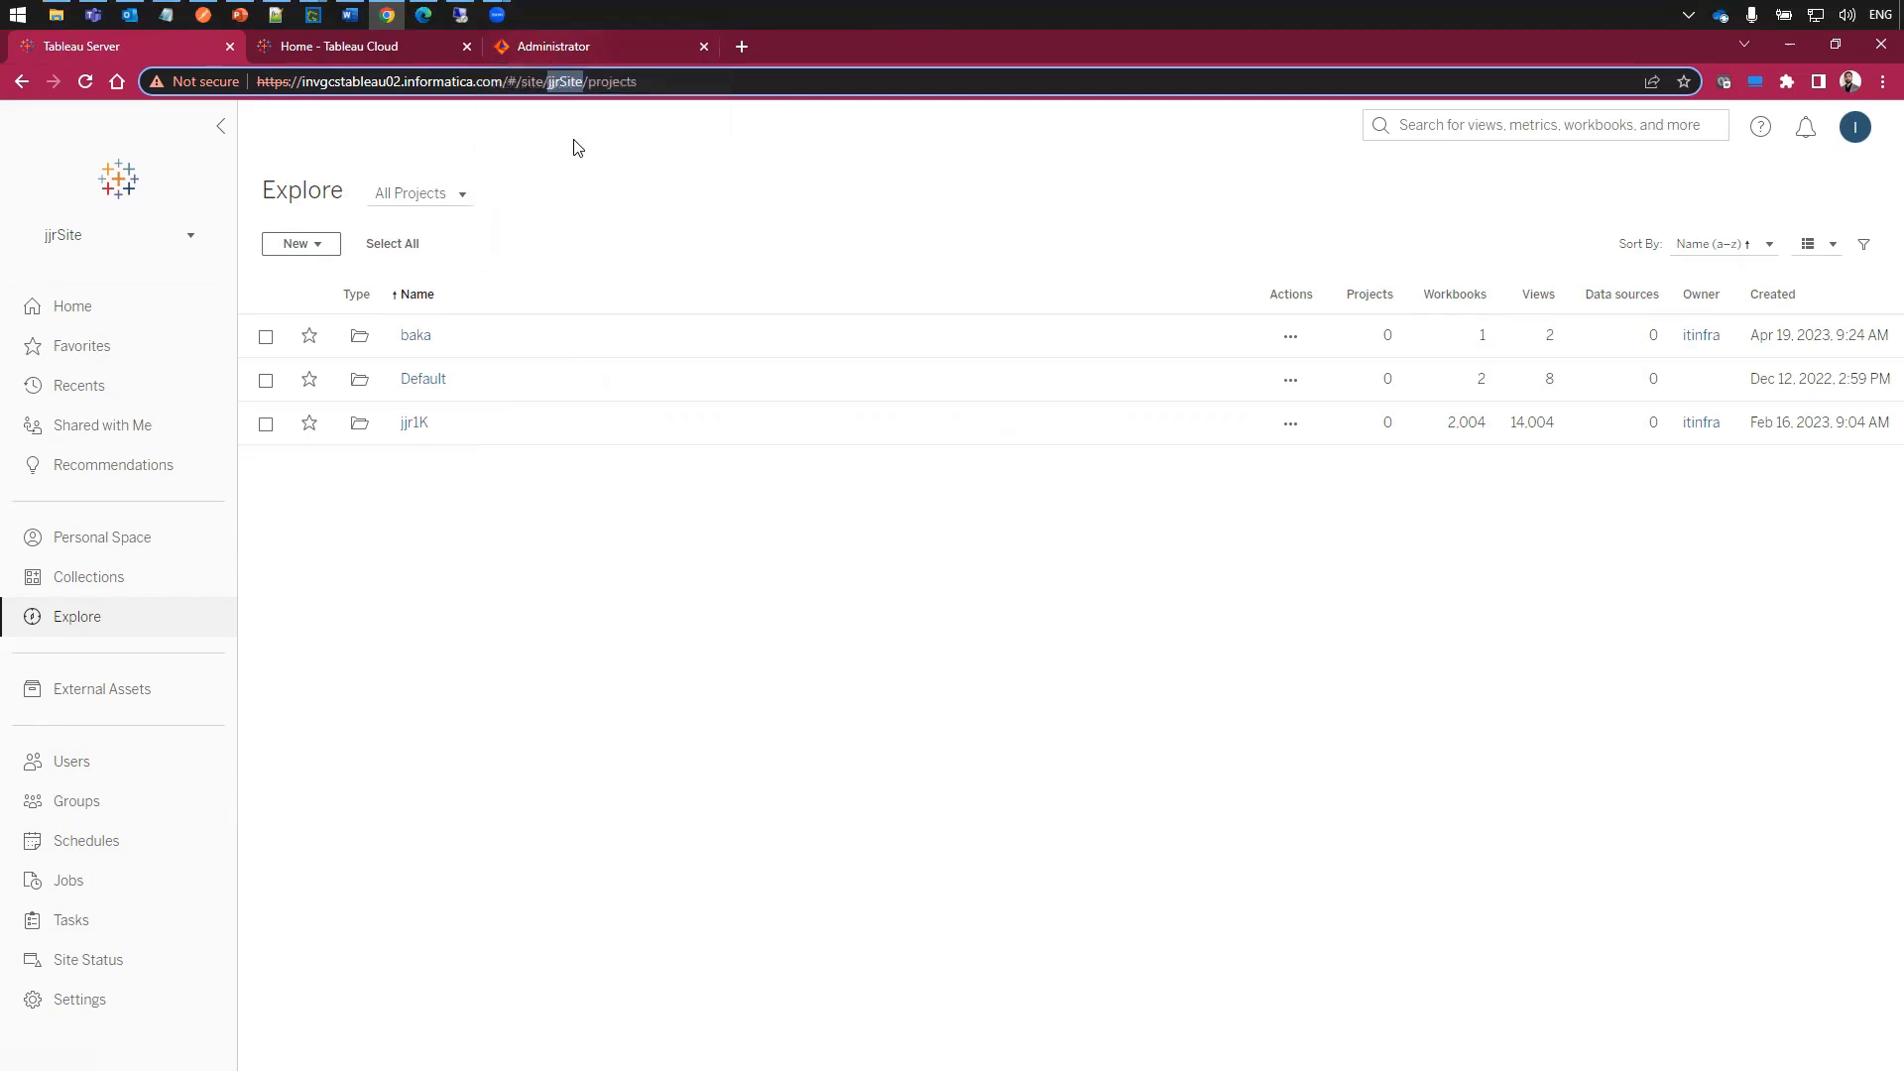
right_click(561, 80)
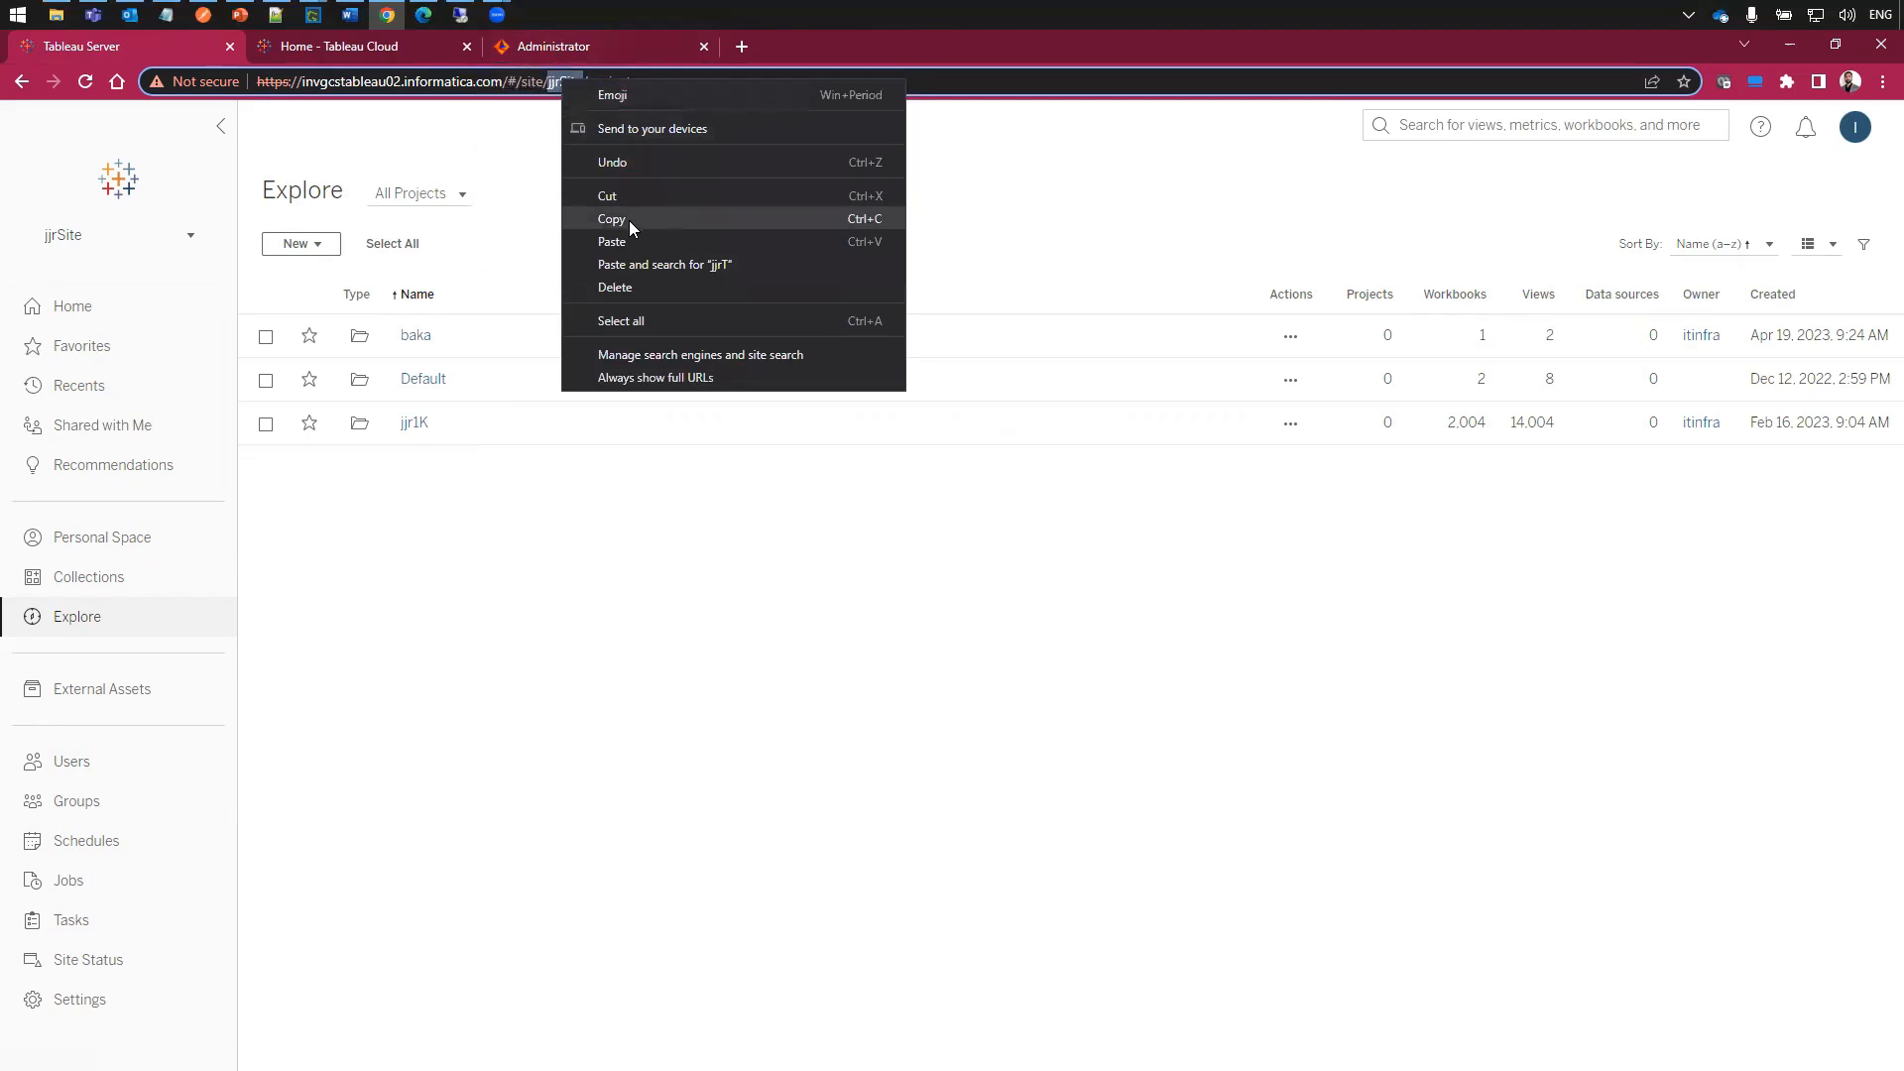
click(628, 219)
- Back in Informatica Administrator, correct the connection's Site ID to jjrSite, and save the connection after testing it
click(571, 49)
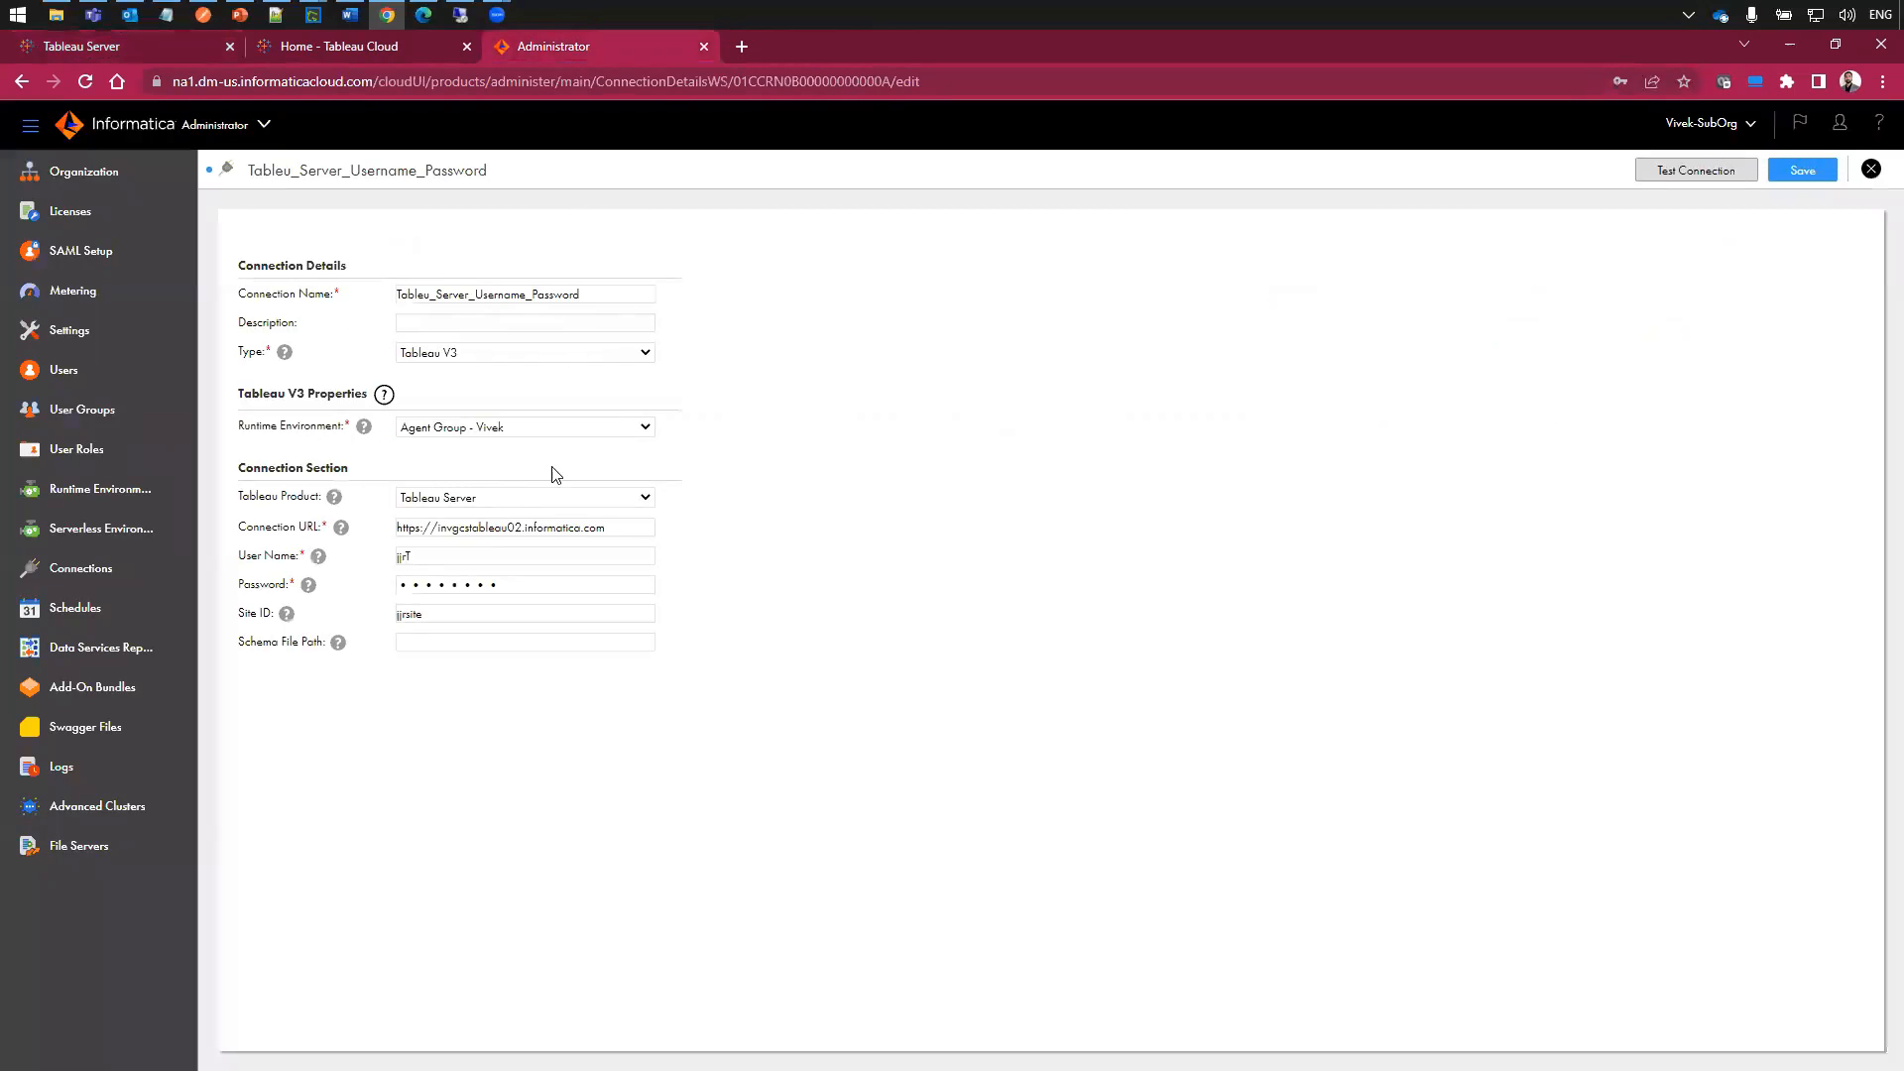
click(412, 614)
key(BackSpace)
text(S)
click(1666, 176)
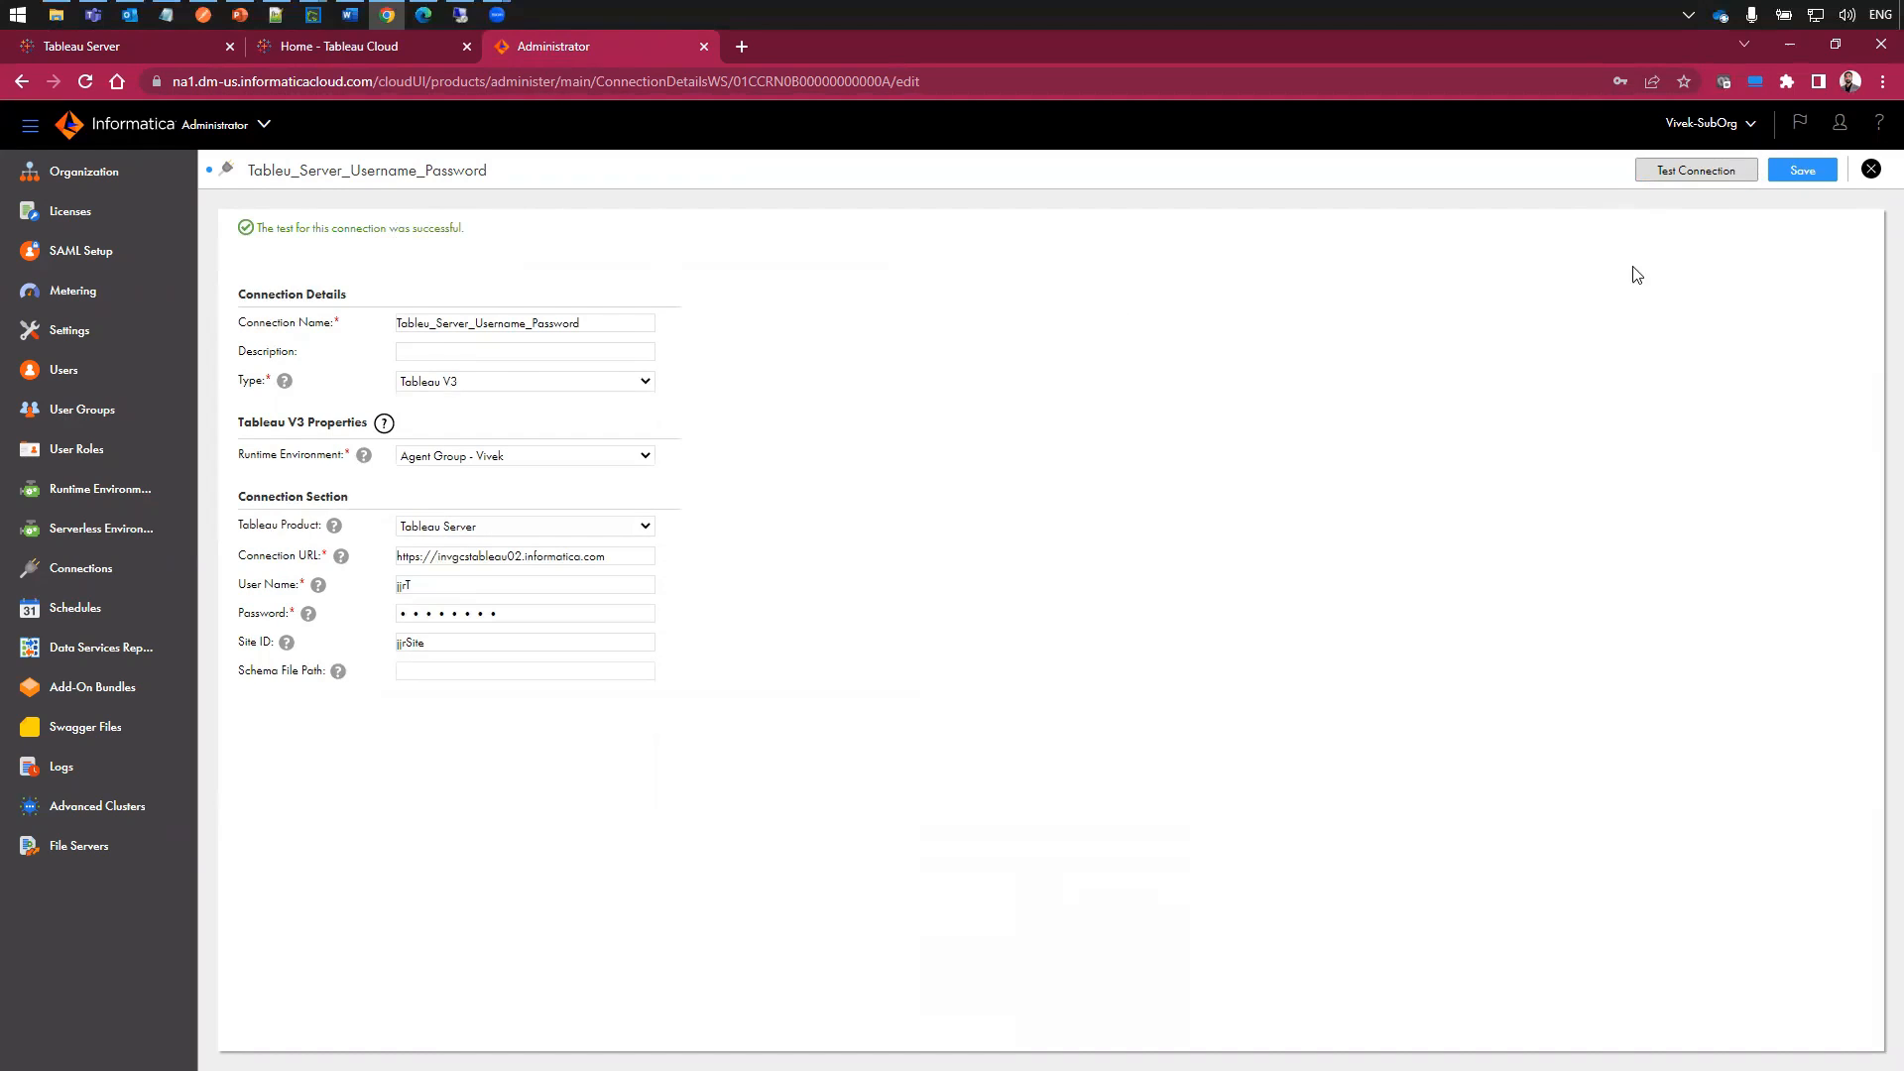
click(1795, 171)
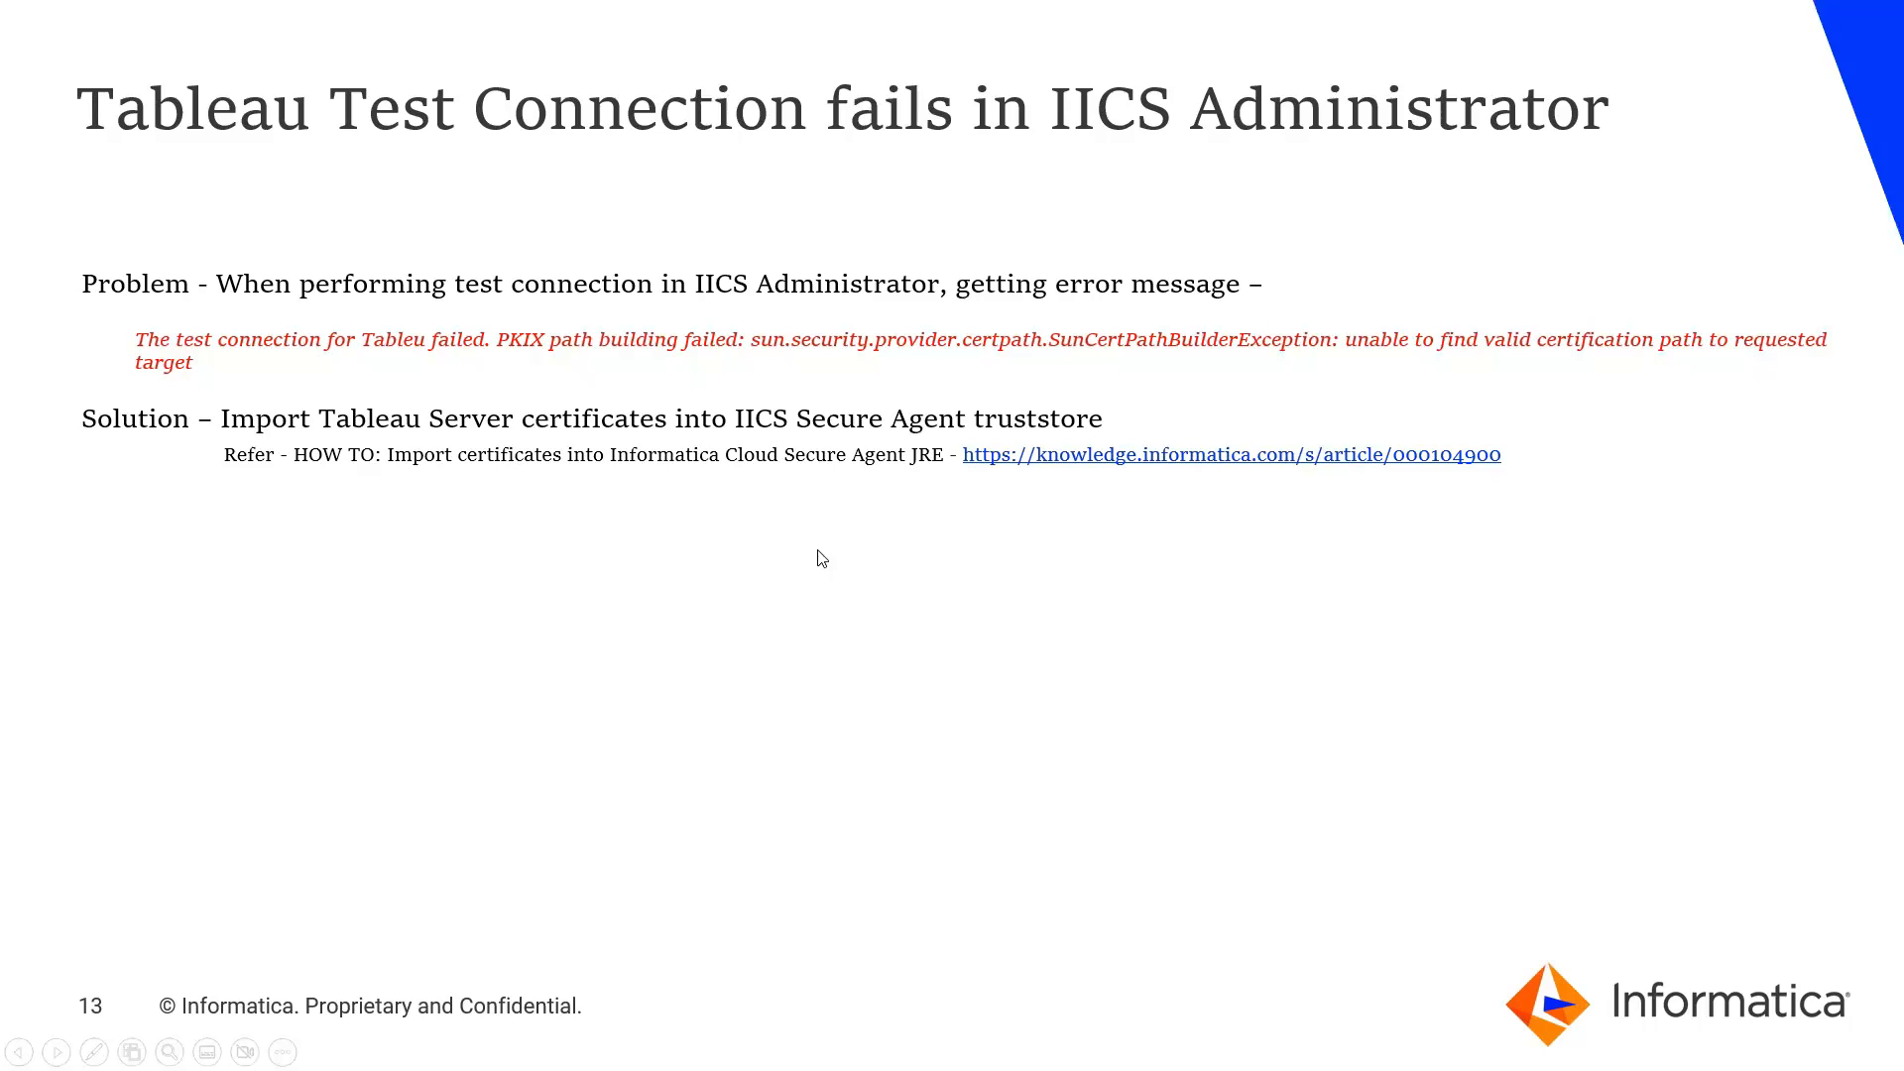
- In Metadata Command Center, test the Tableau_Server catalog source's connection and continue past the extraction configuration to the metadata filters
key(alt+Tab)
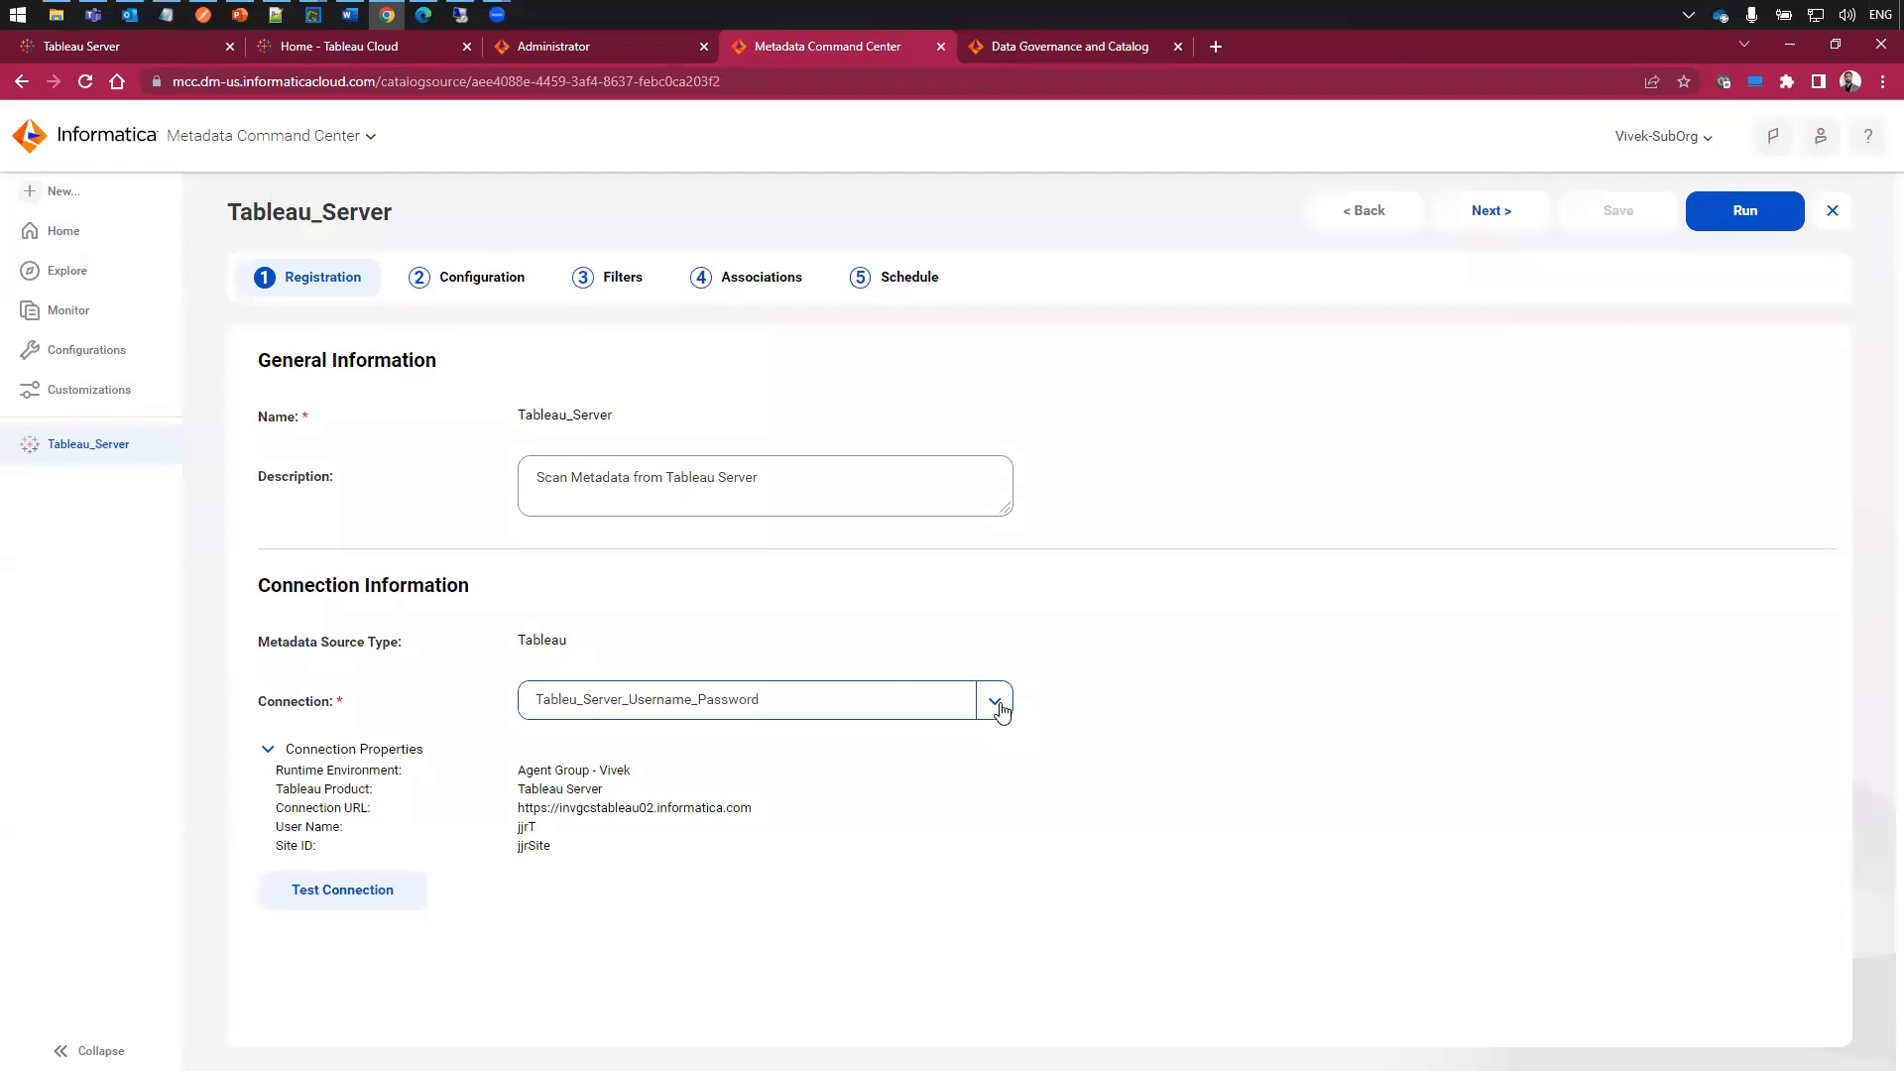
click(359, 897)
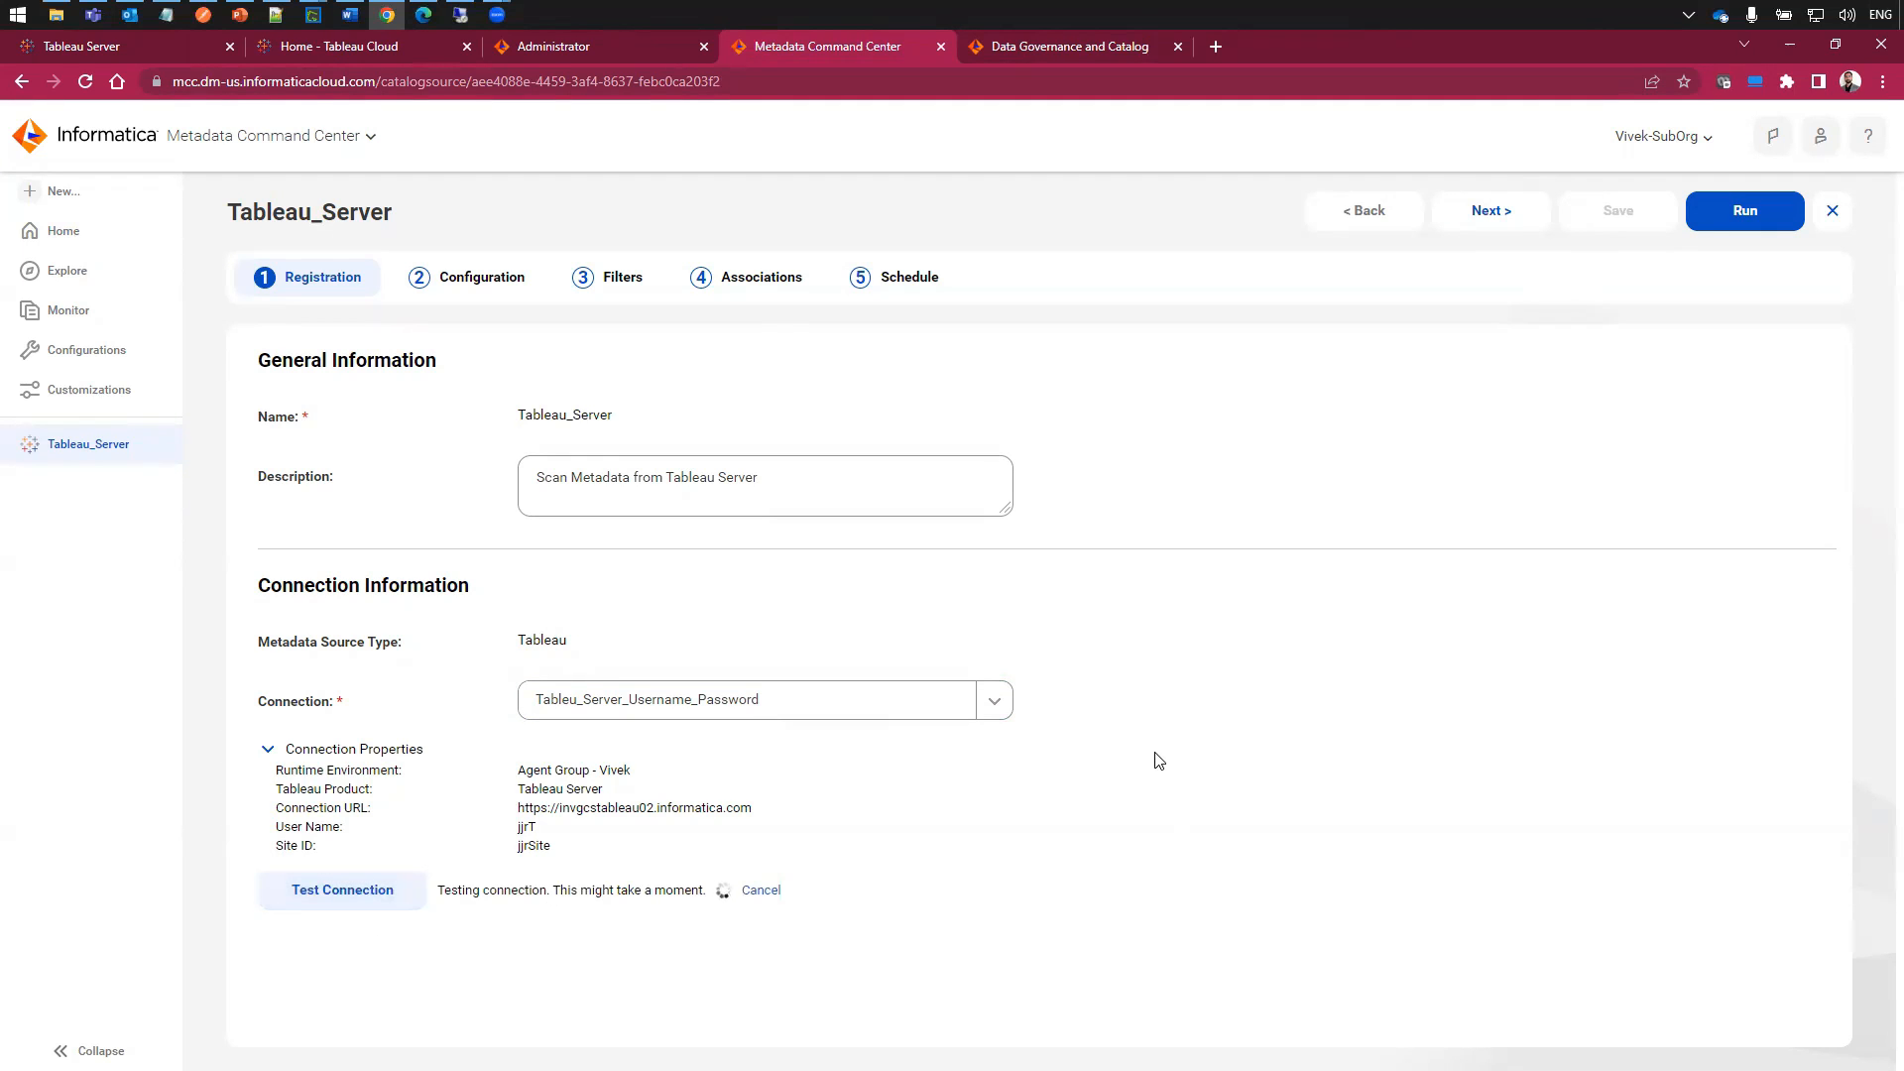
click(1491, 214)
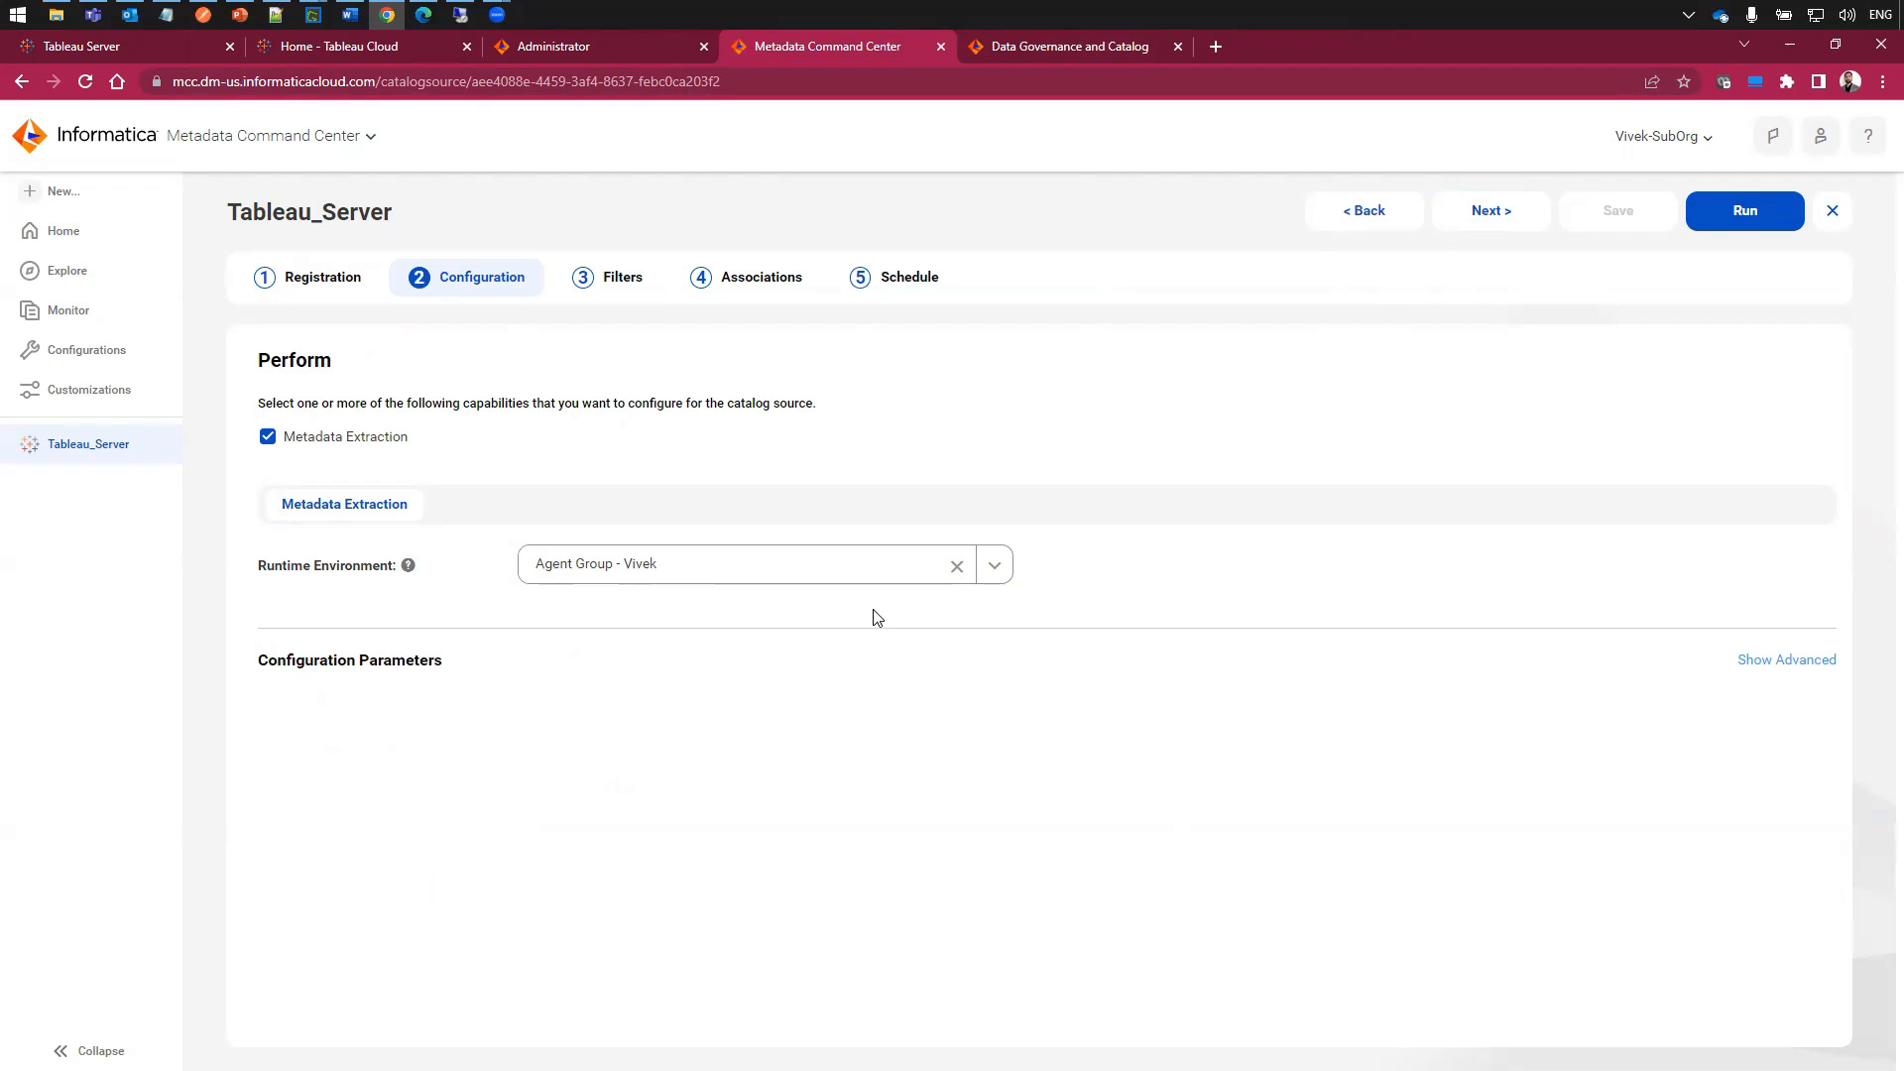
click(1497, 218)
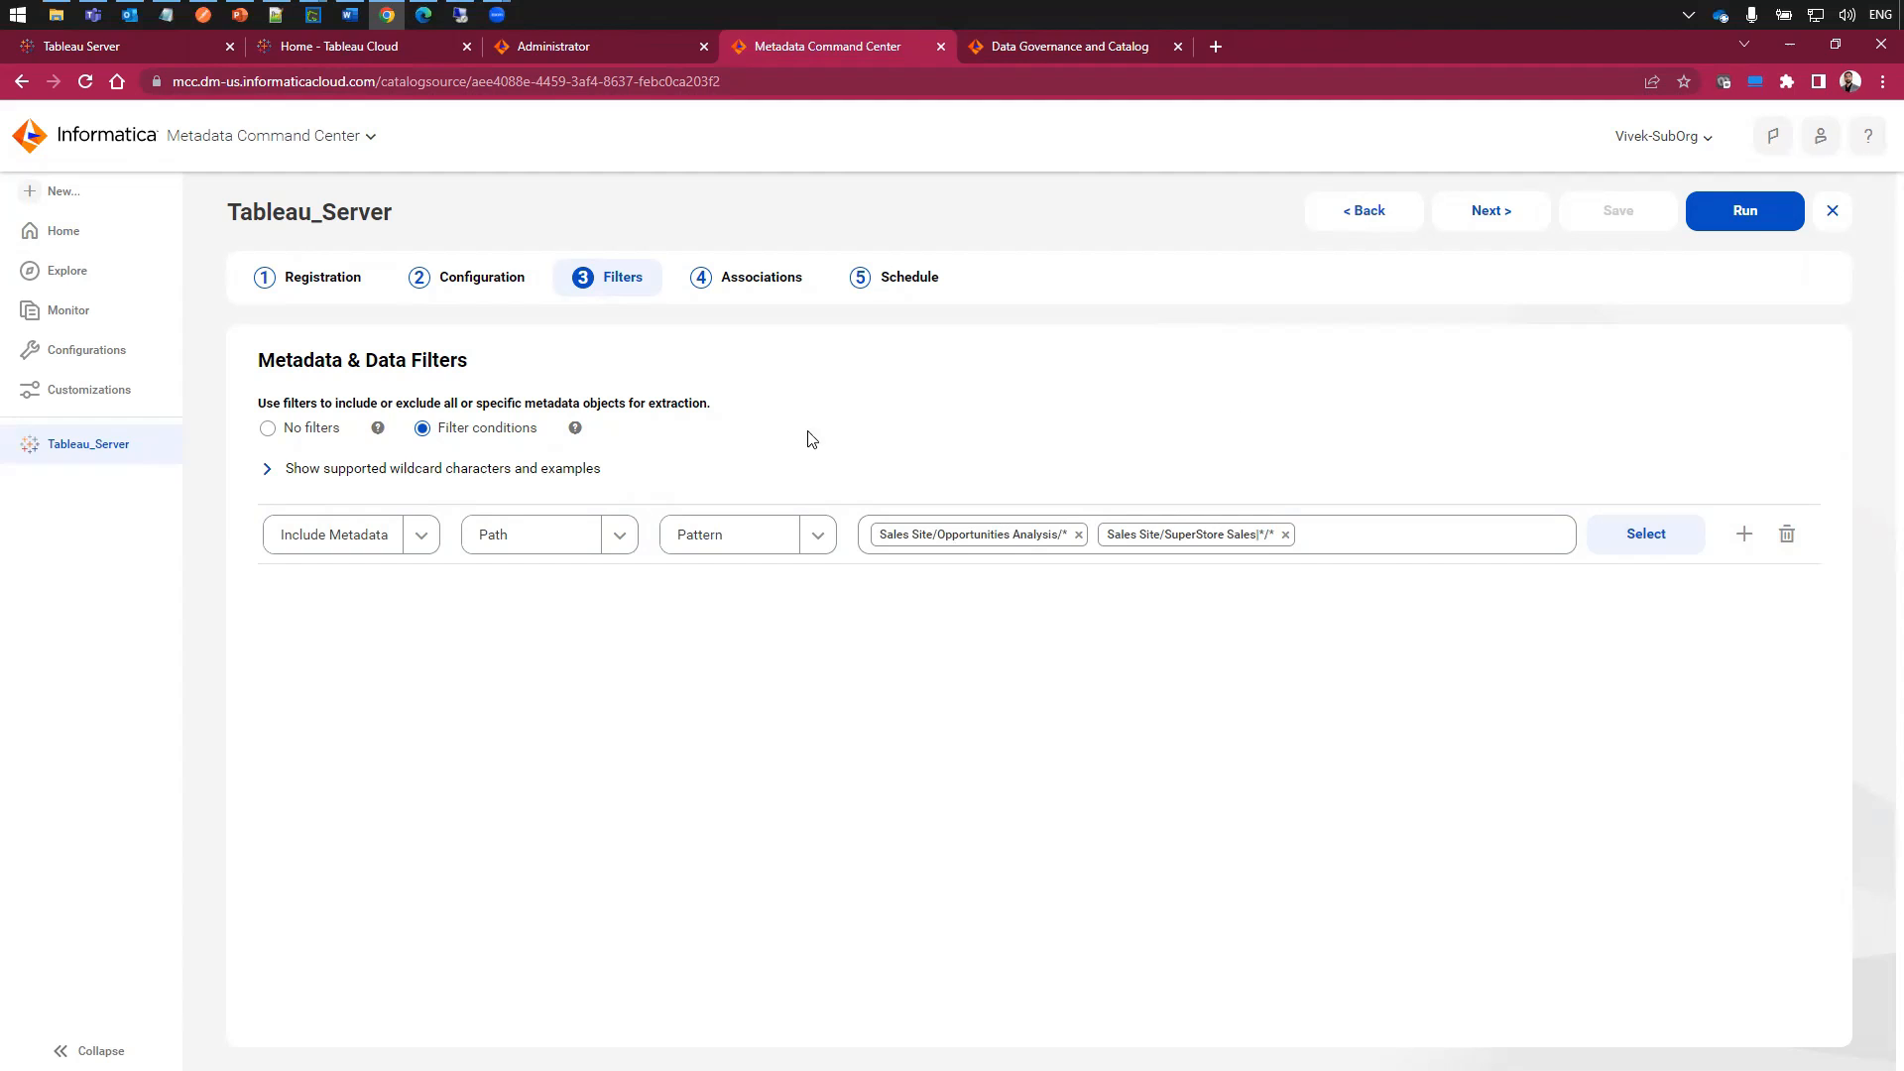
- Examine the supported wildcard characters and the example path formats for sites, nested projects and workbooks in the metadata filters
click(268, 474)
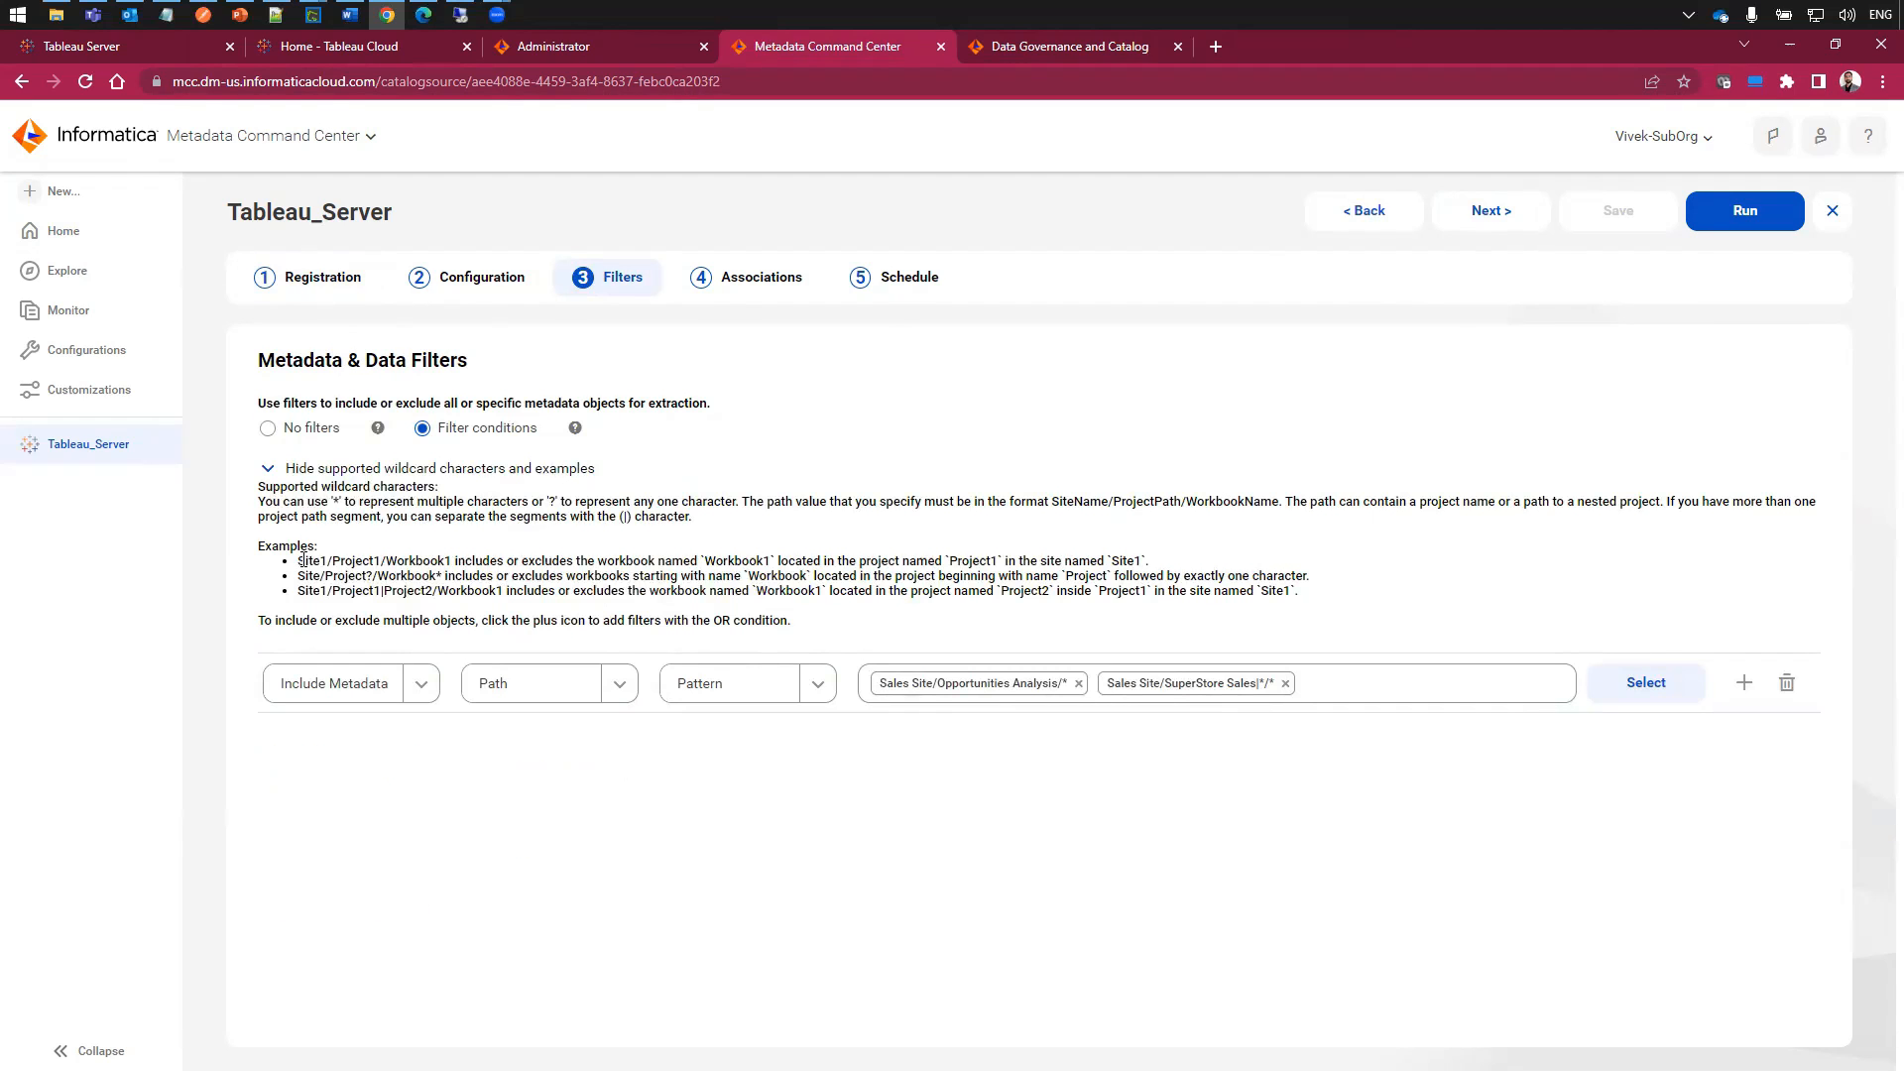
drag(297, 561, 323, 561)
click(336, 595)
drag(337, 592, 425, 592)
click(353, 590)
double_click(359, 592)
double_click(407, 592)
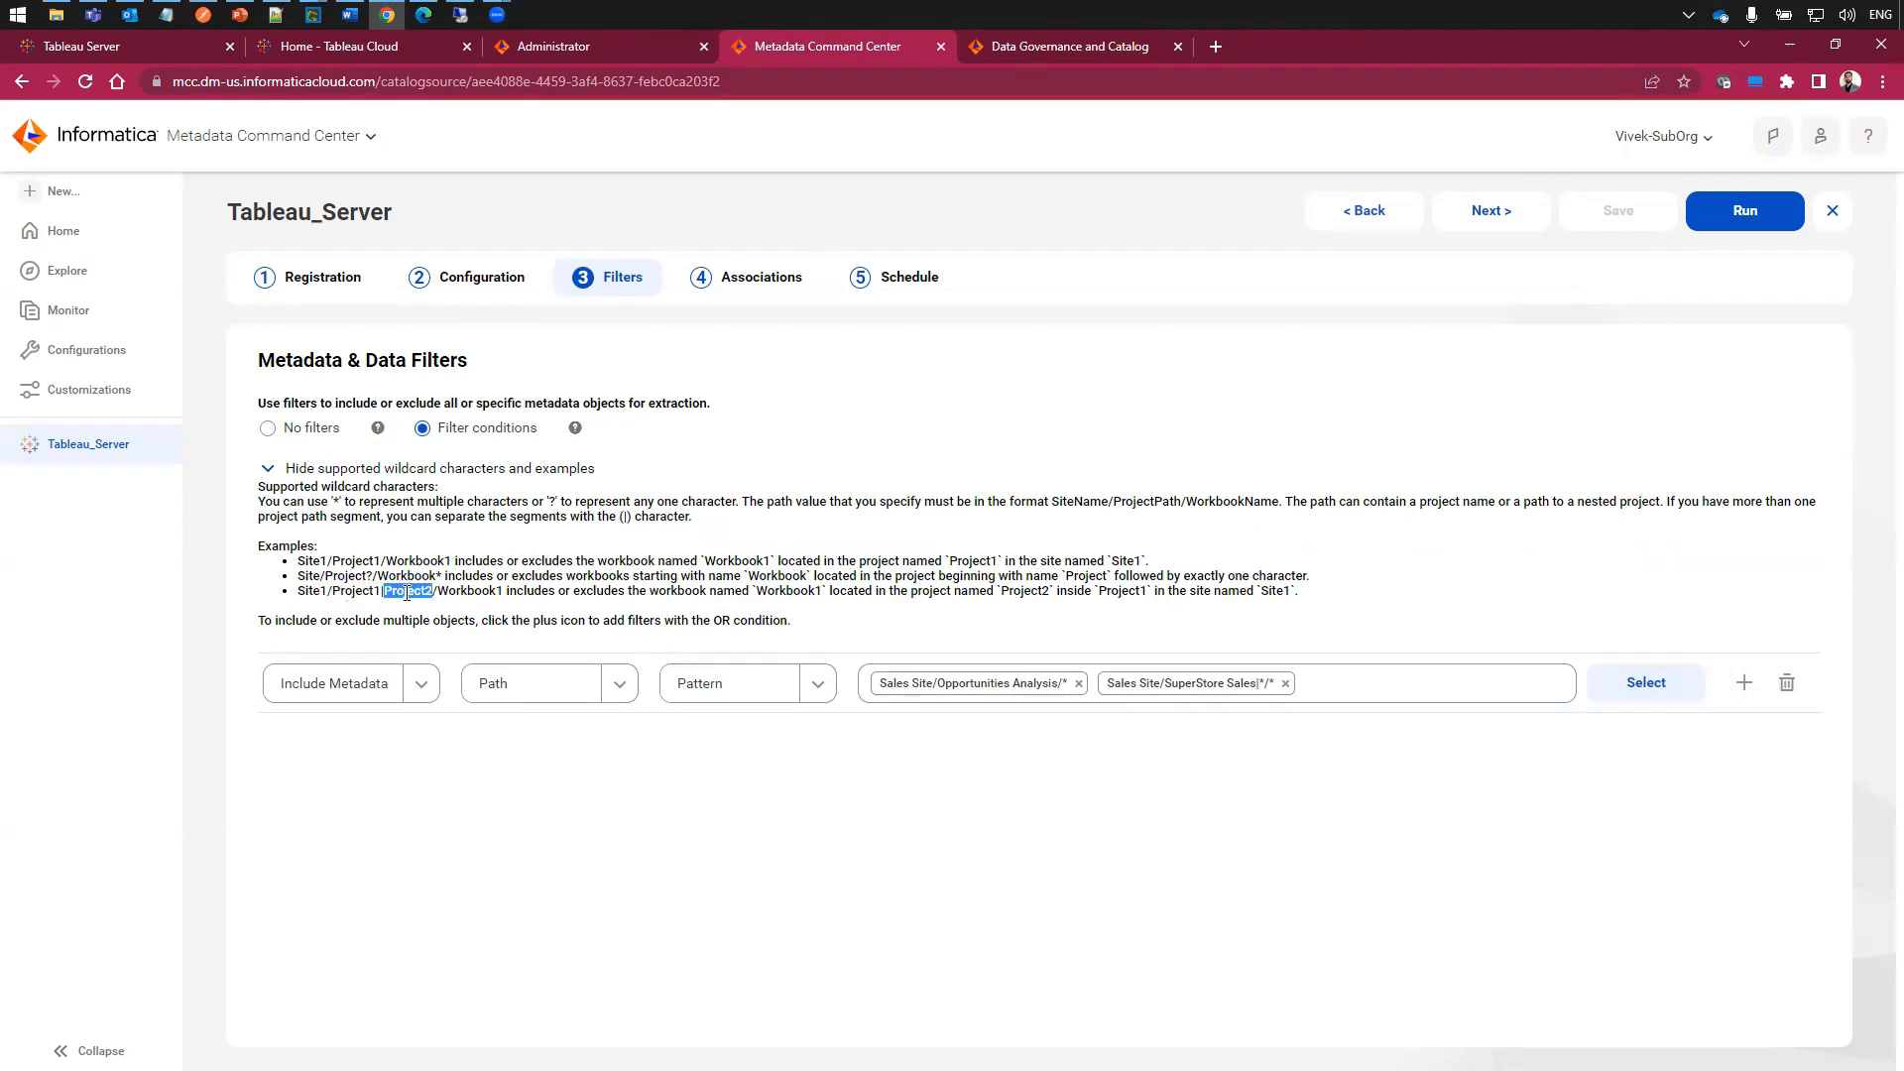
double_click(467, 592)
click(522, 591)
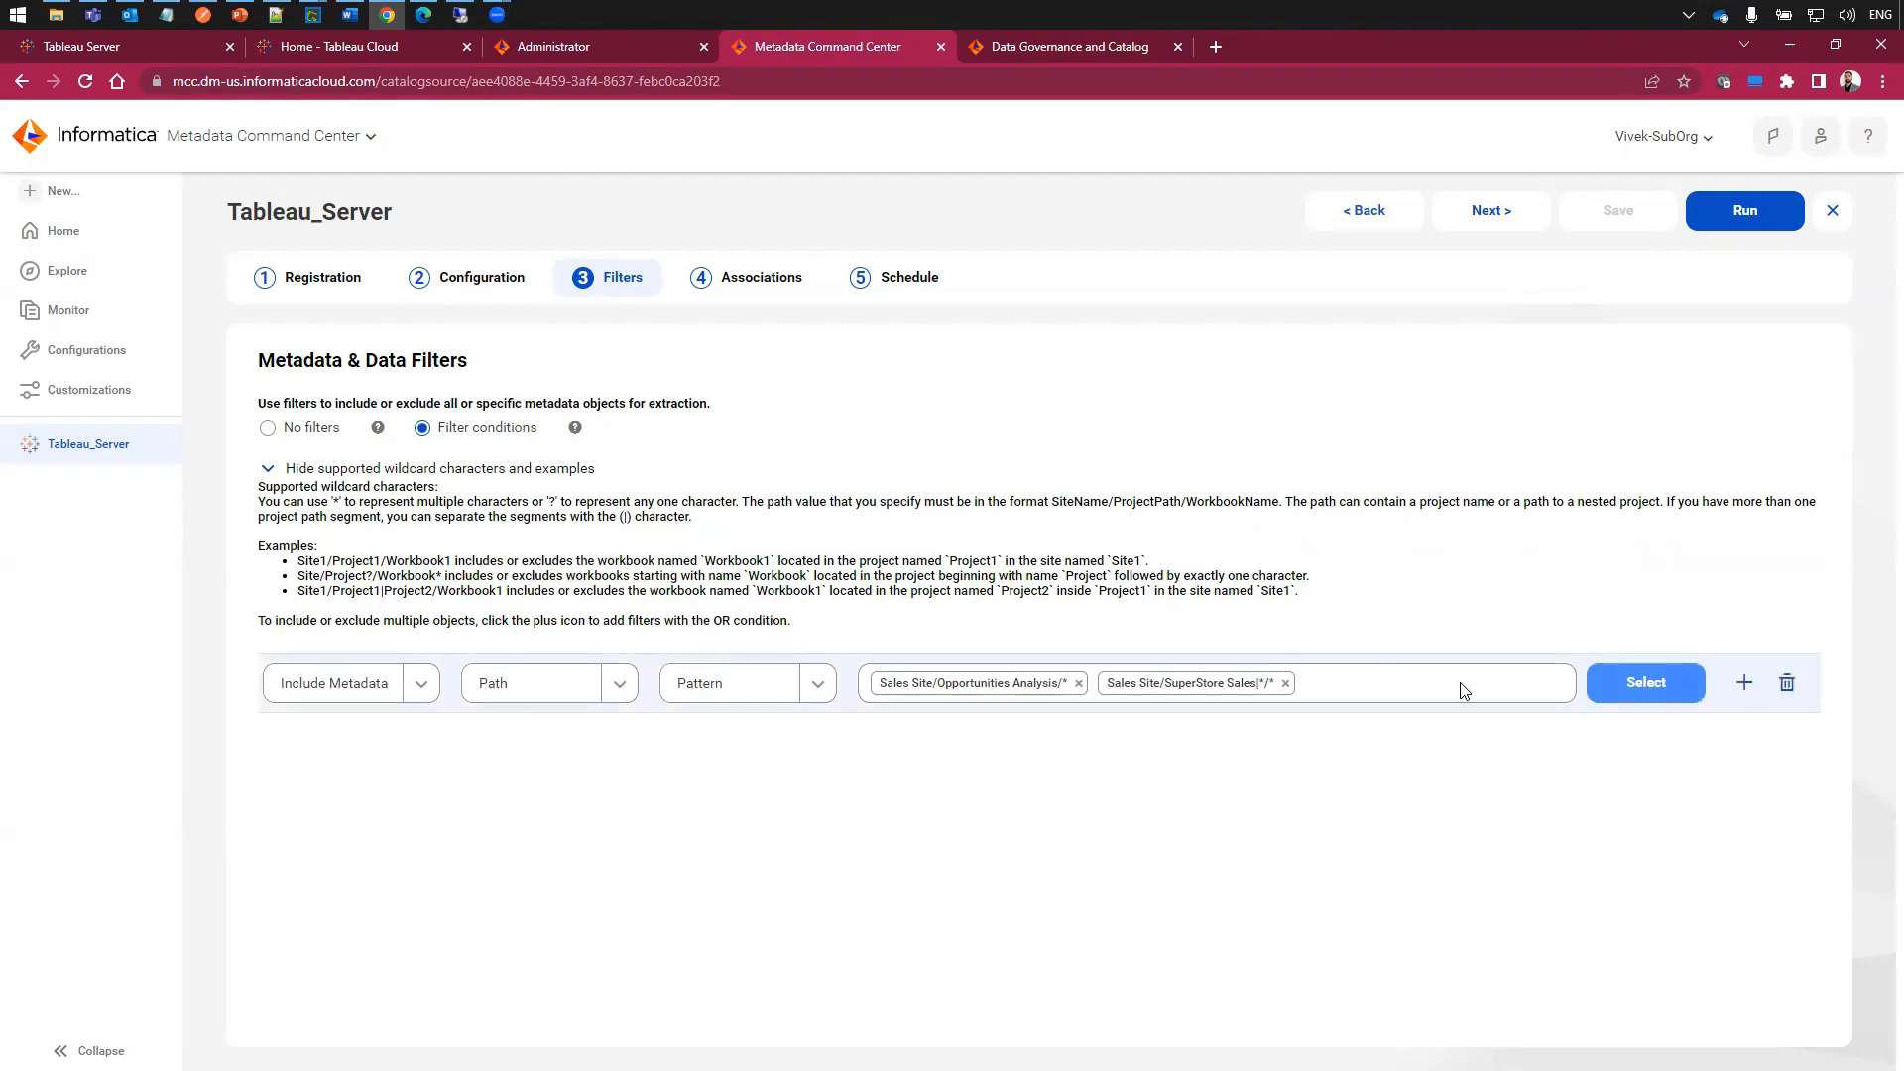
- Review the site, project and workbook parts of the two path values in the Include Metadata filter
click(1643, 684)
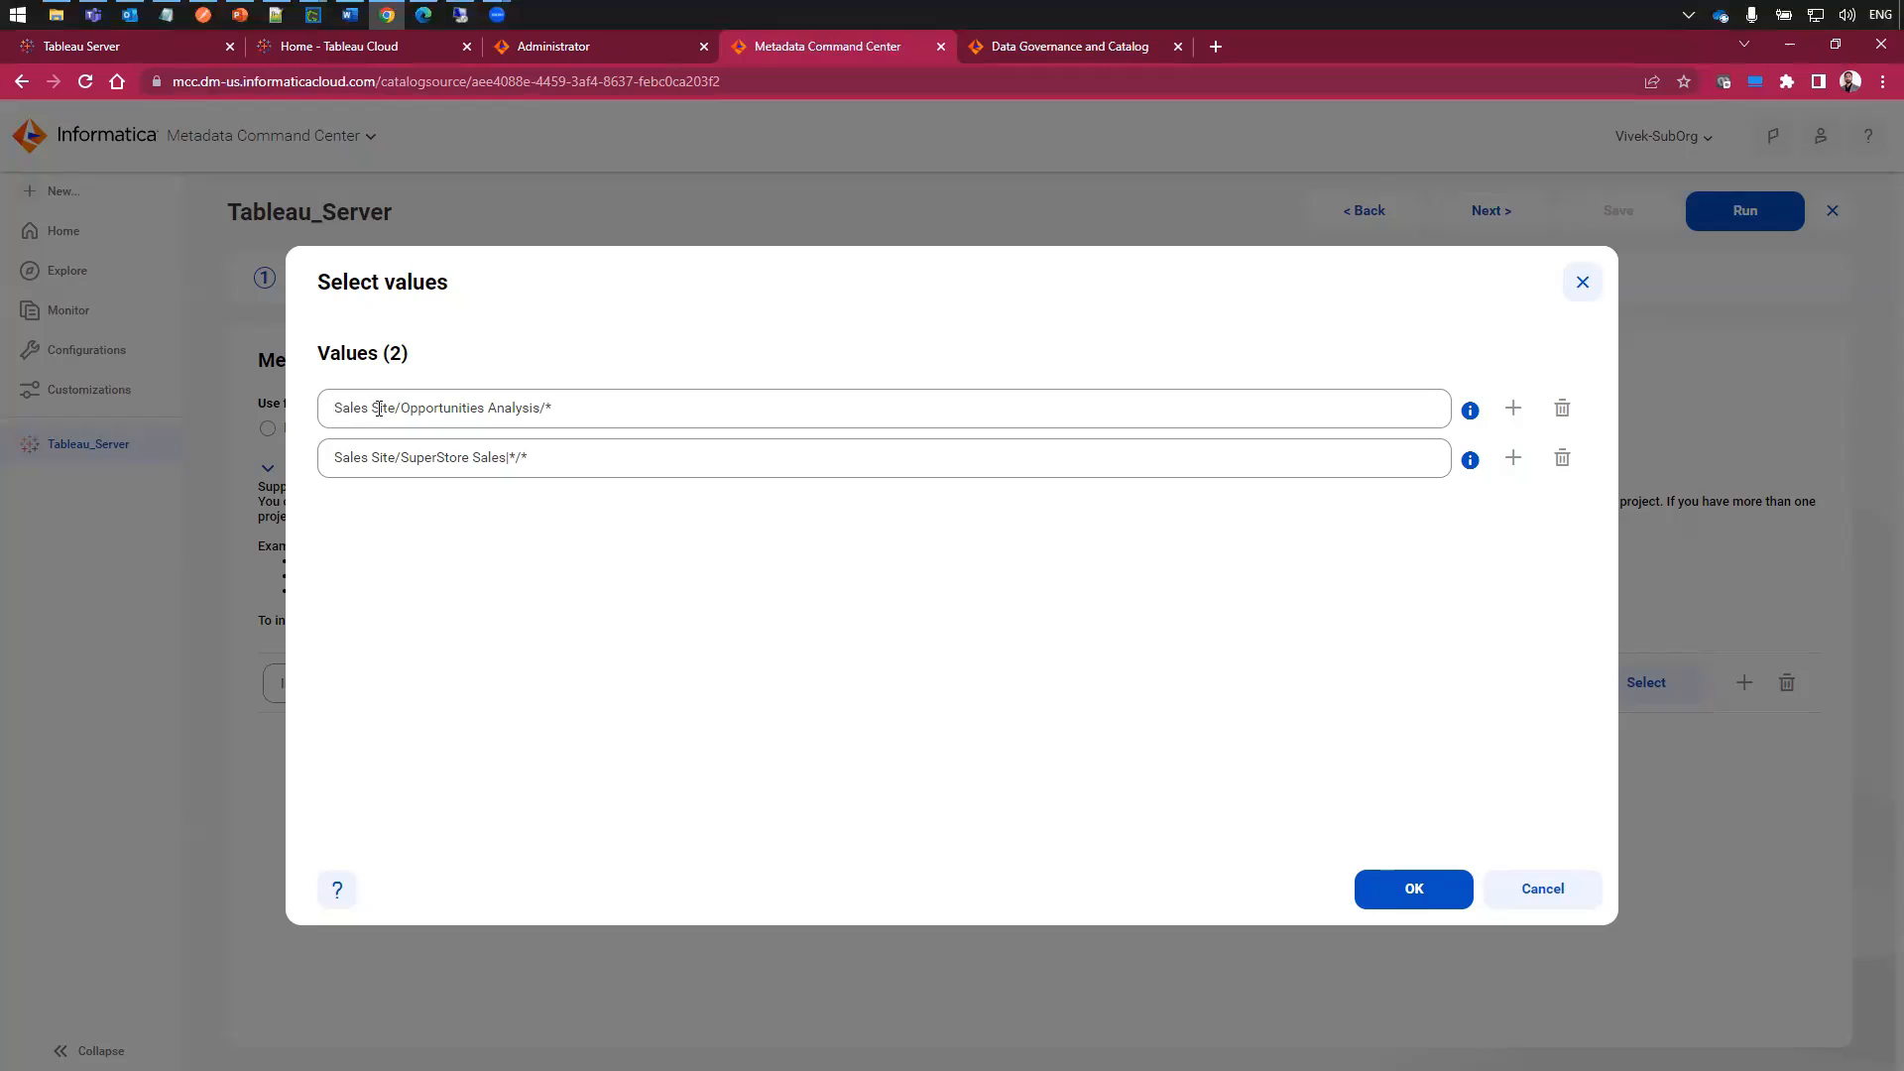
click(580, 403)
click(586, 457)
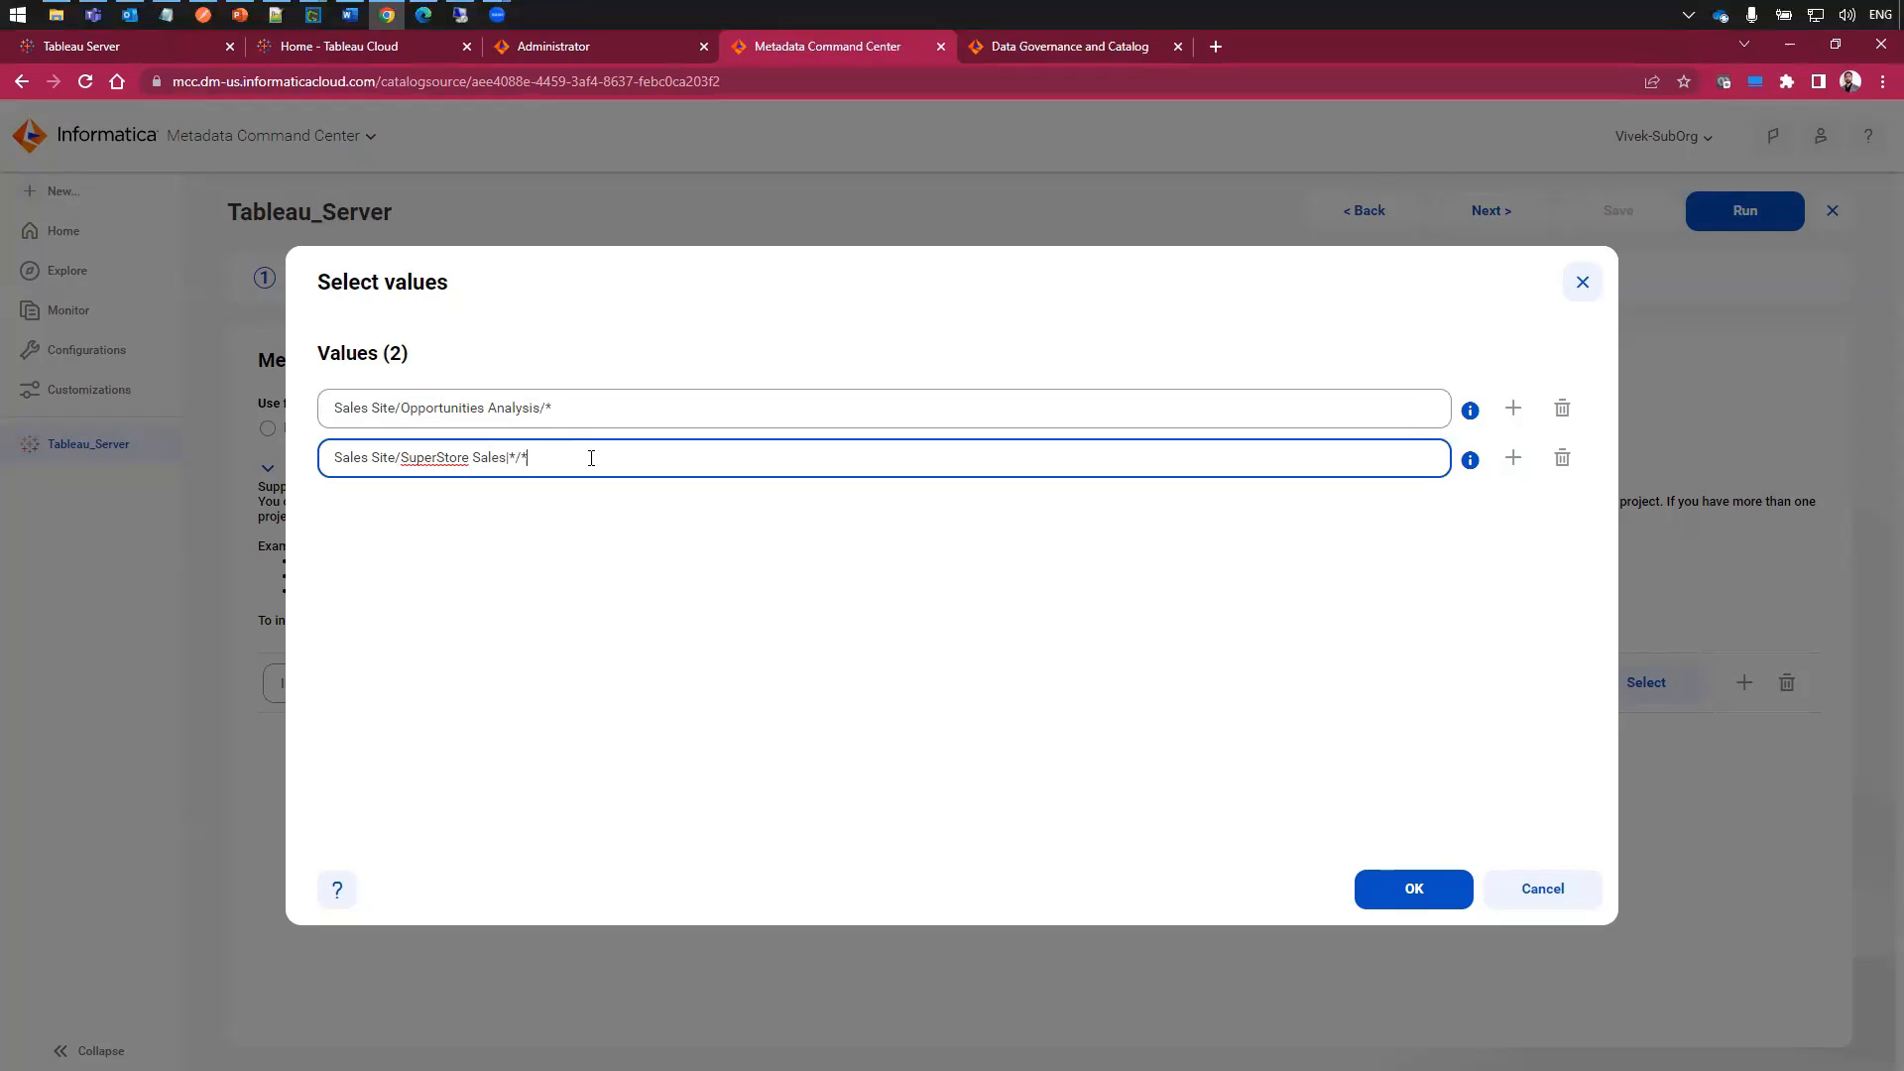
double_click(389, 404)
double_click(465, 407)
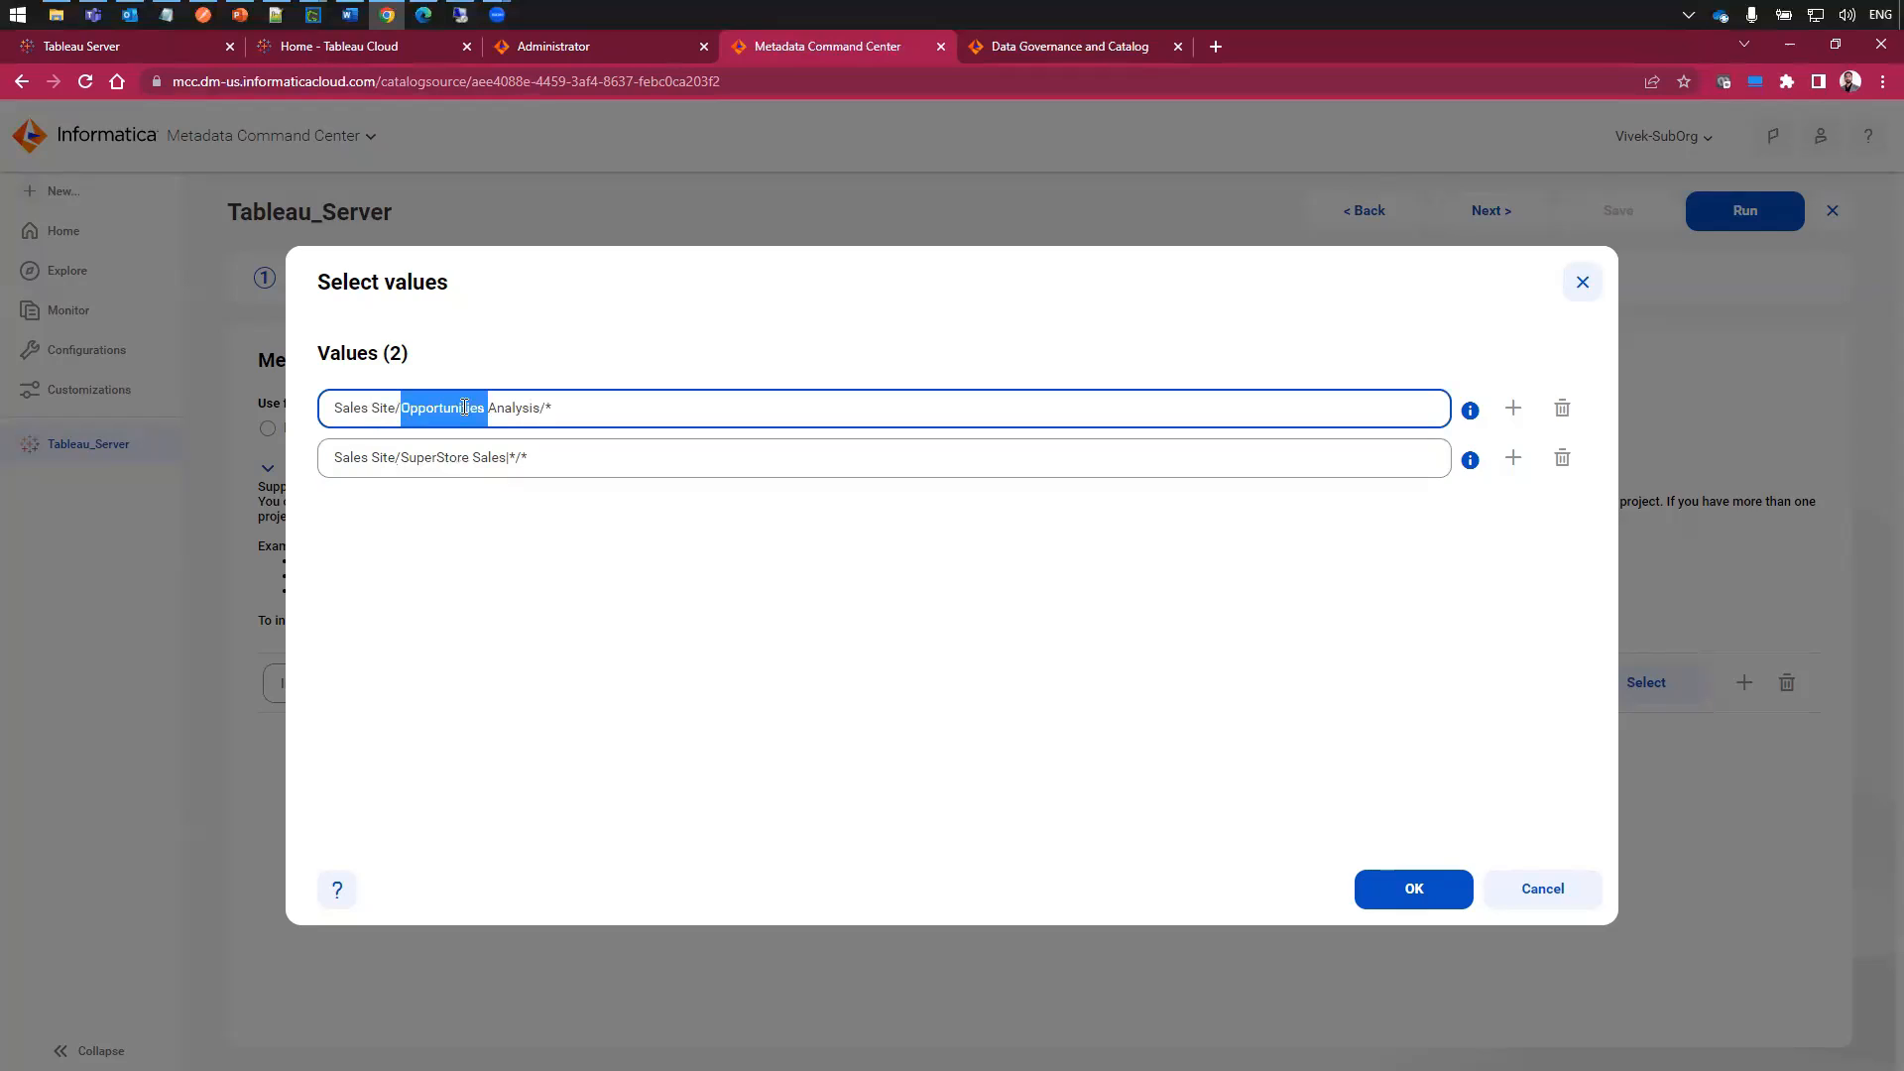
click(570, 410)
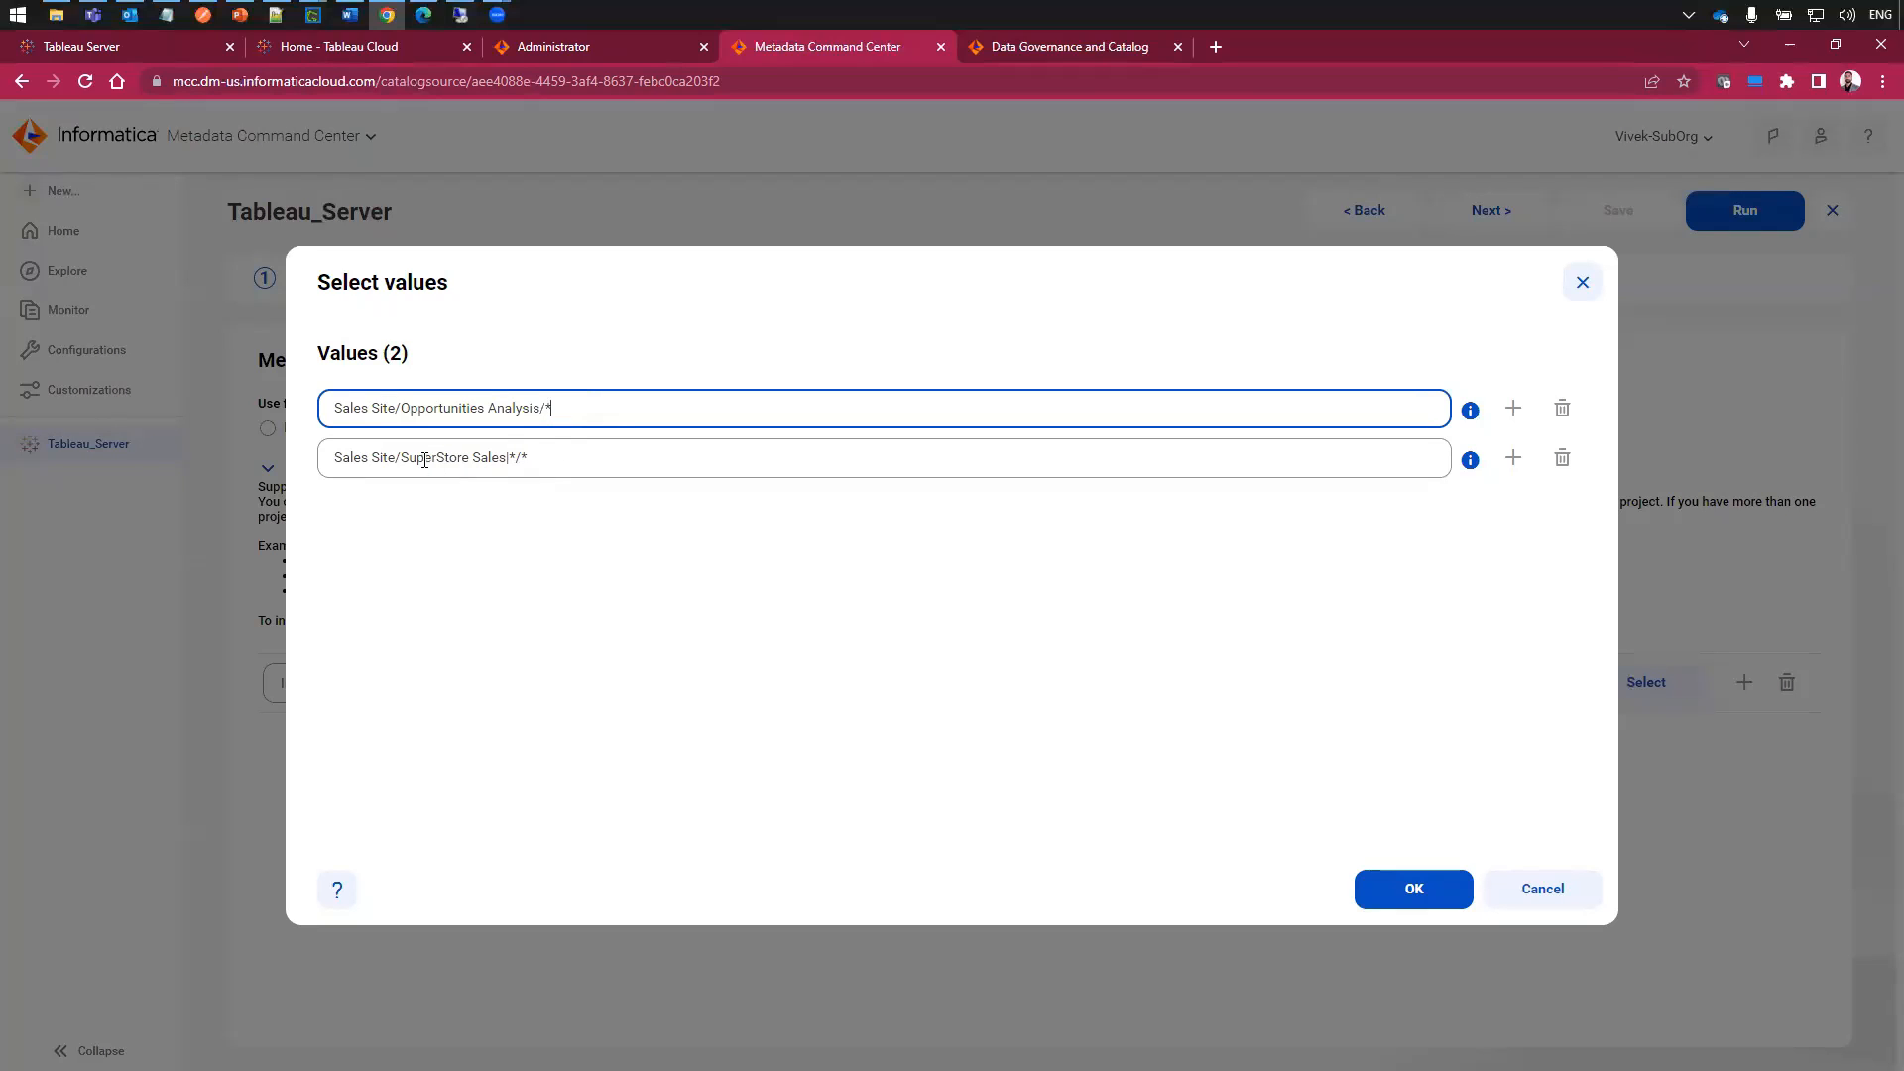
double_click(490, 458)
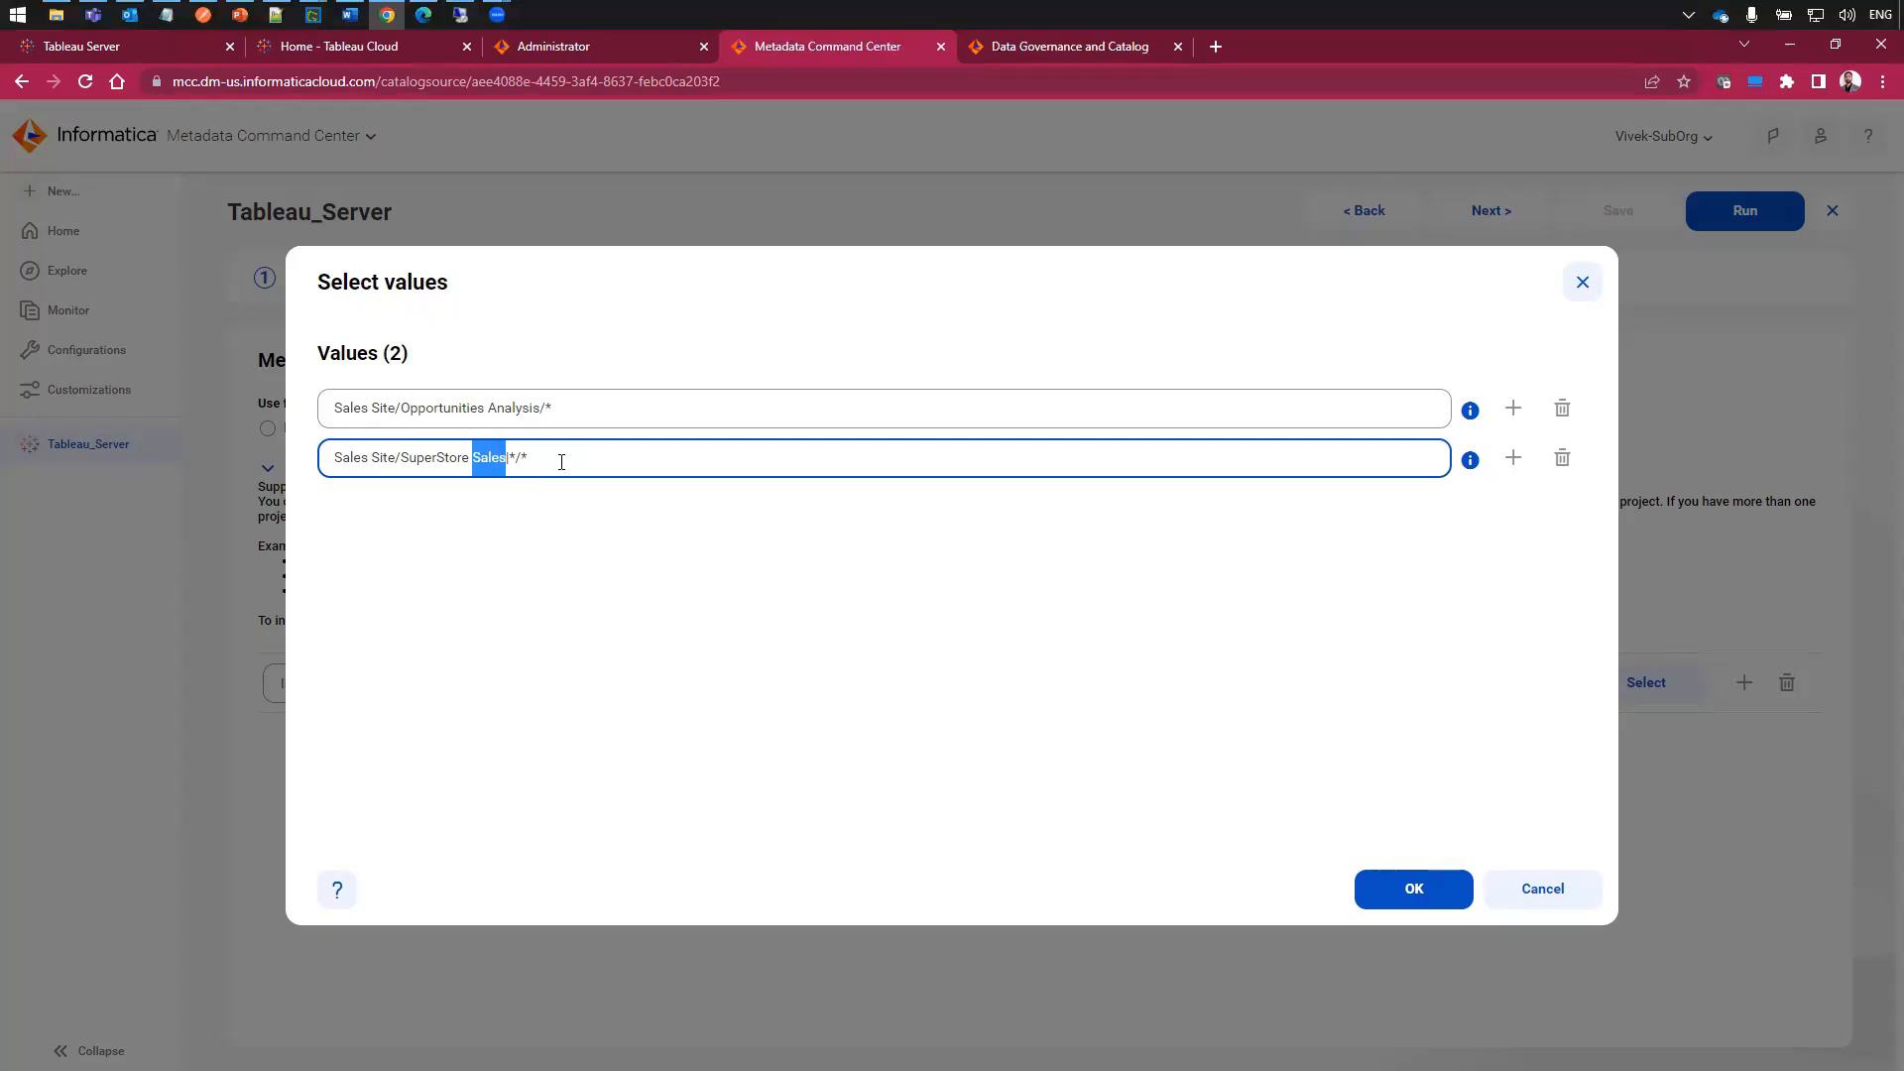
click(601, 457)
click(367, 417)
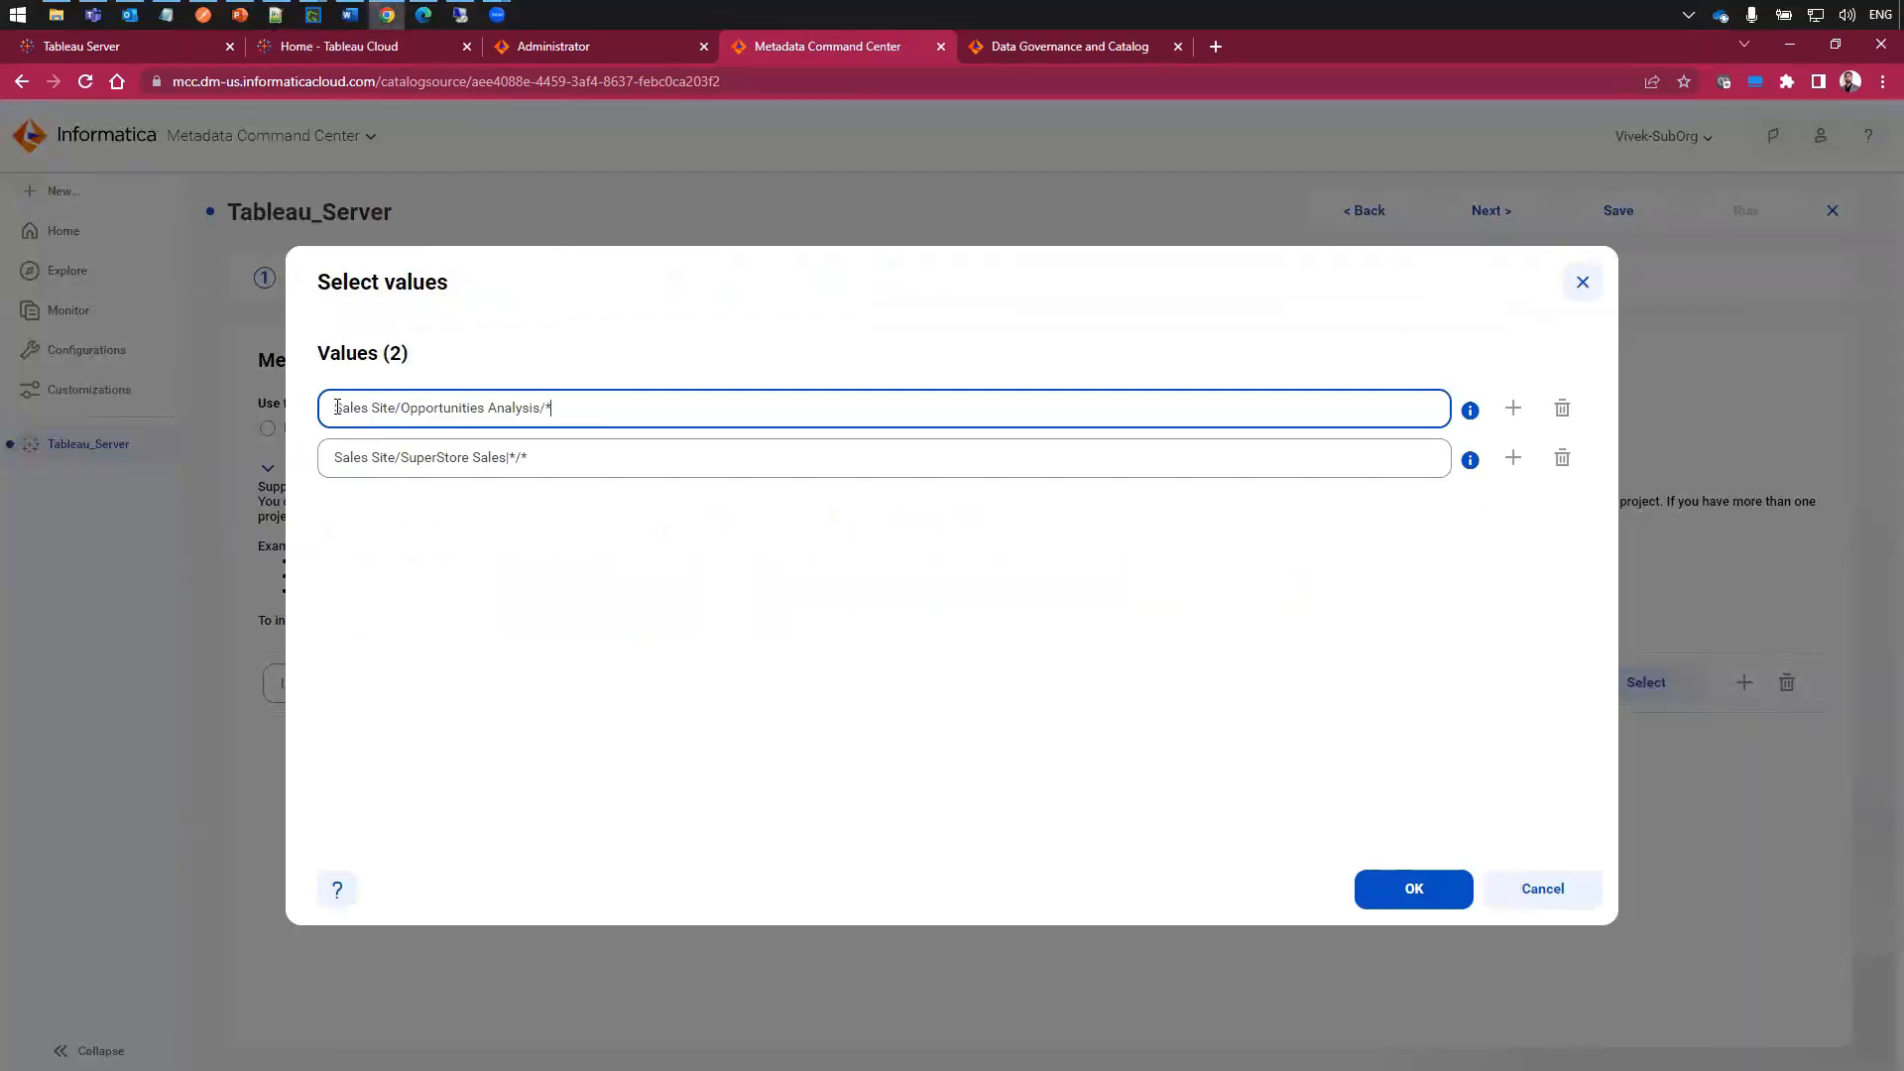
drag(338, 408, 397, 402)
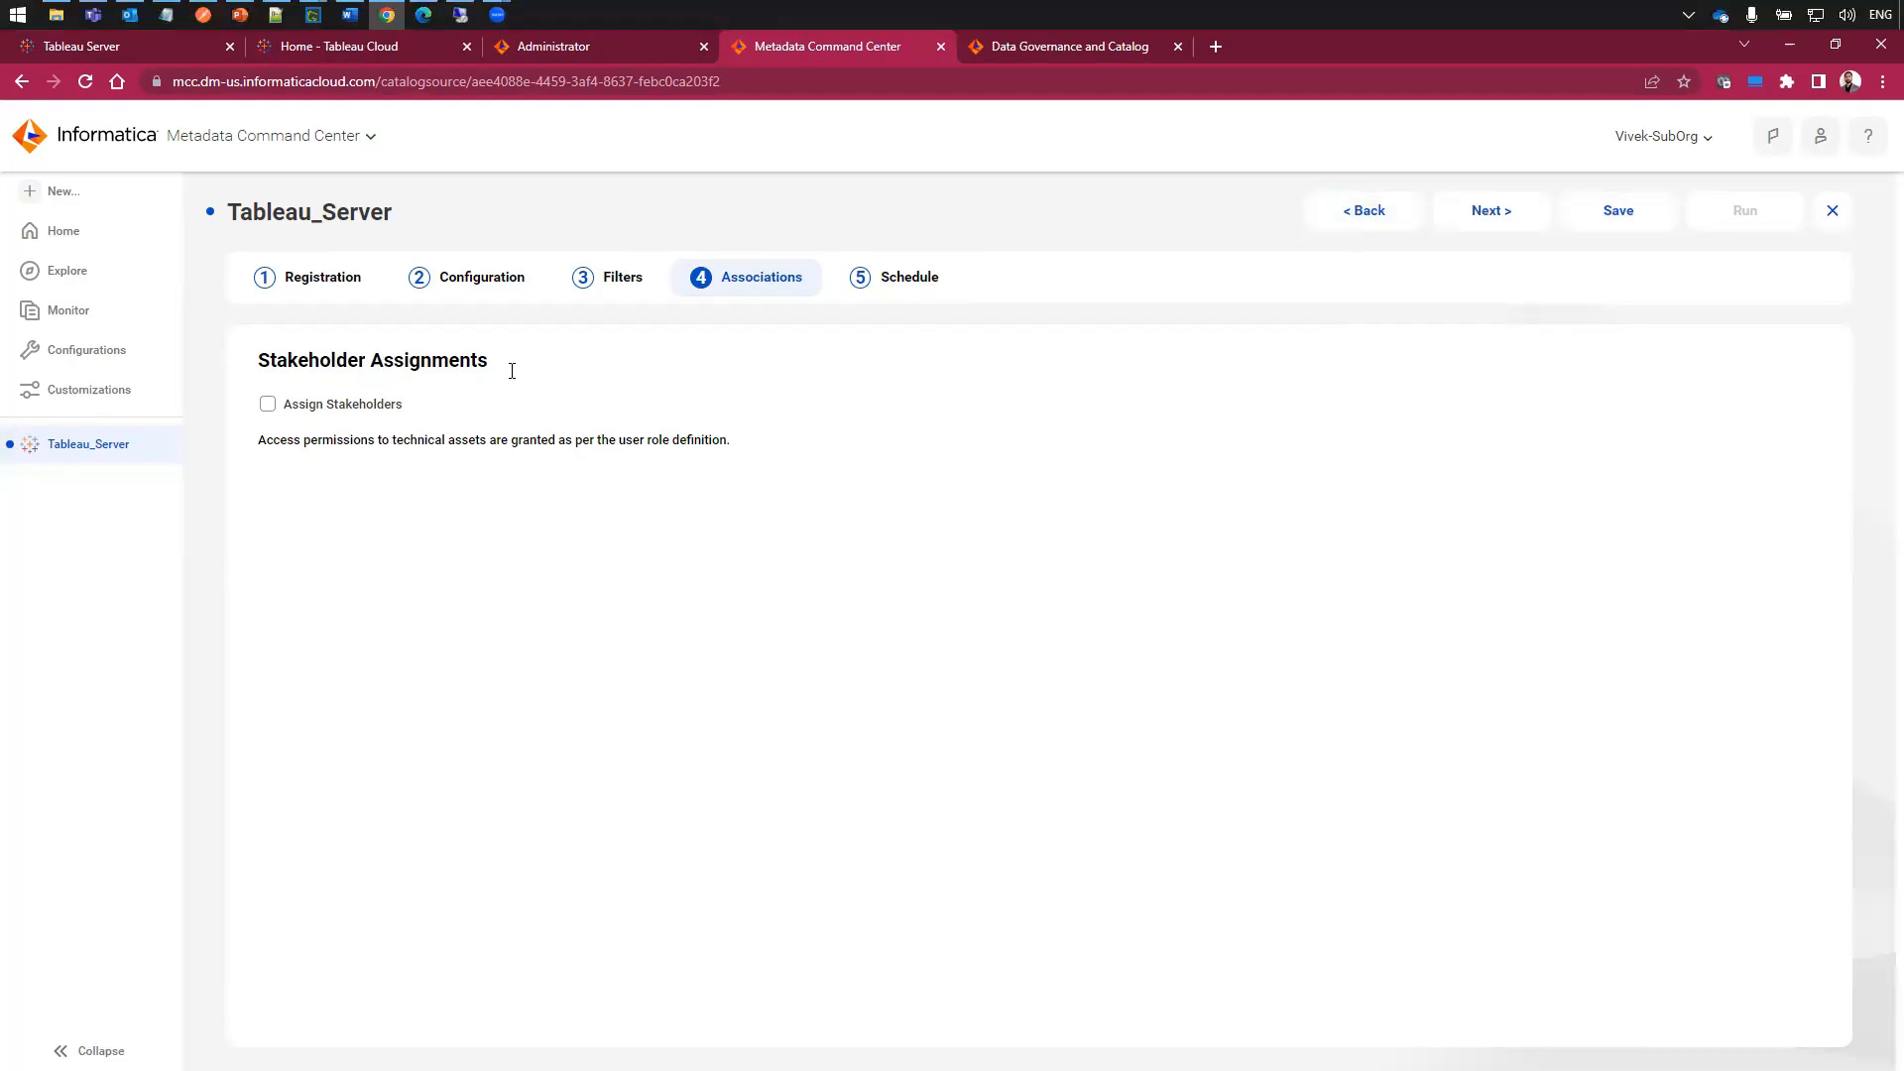
- Save the Tableau_Server catalog source without stakeholders or a schedule, run it, and review the metadata extraction results
click(1506, 215)
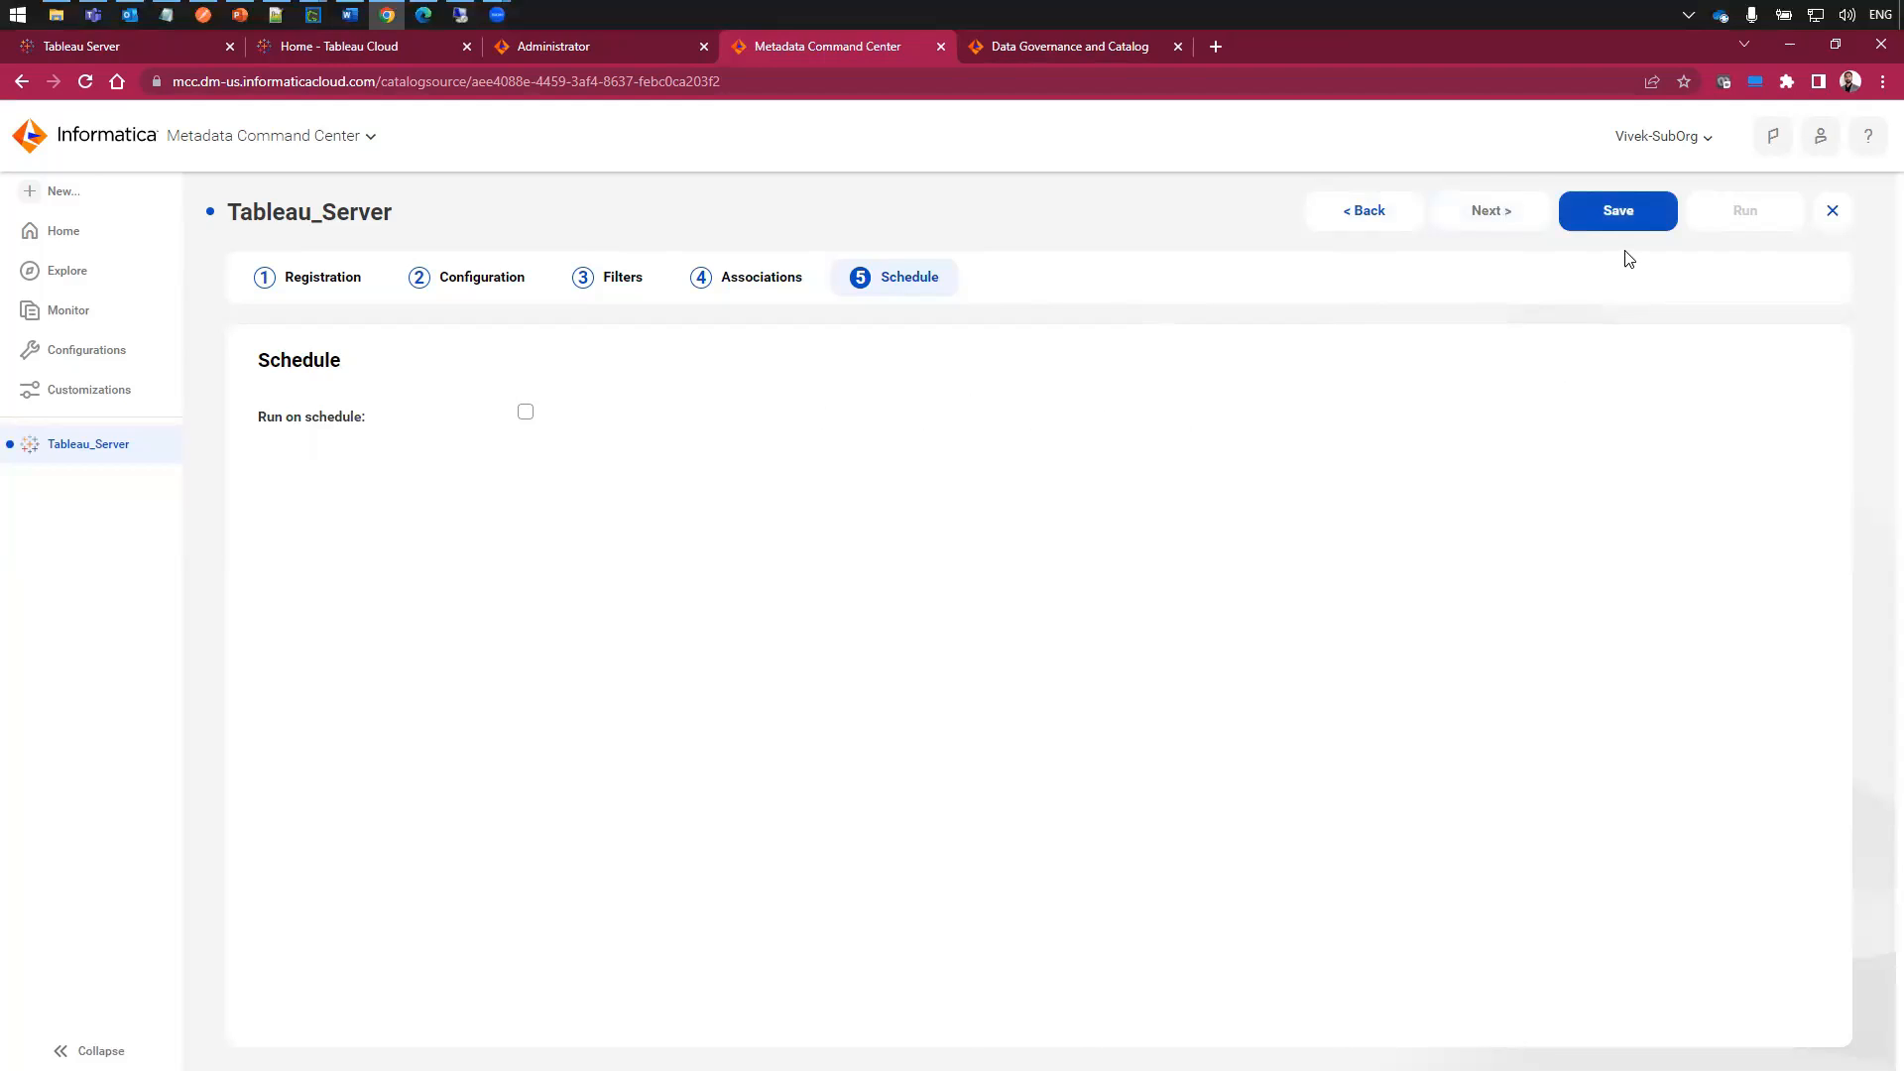
click(1624, 212)
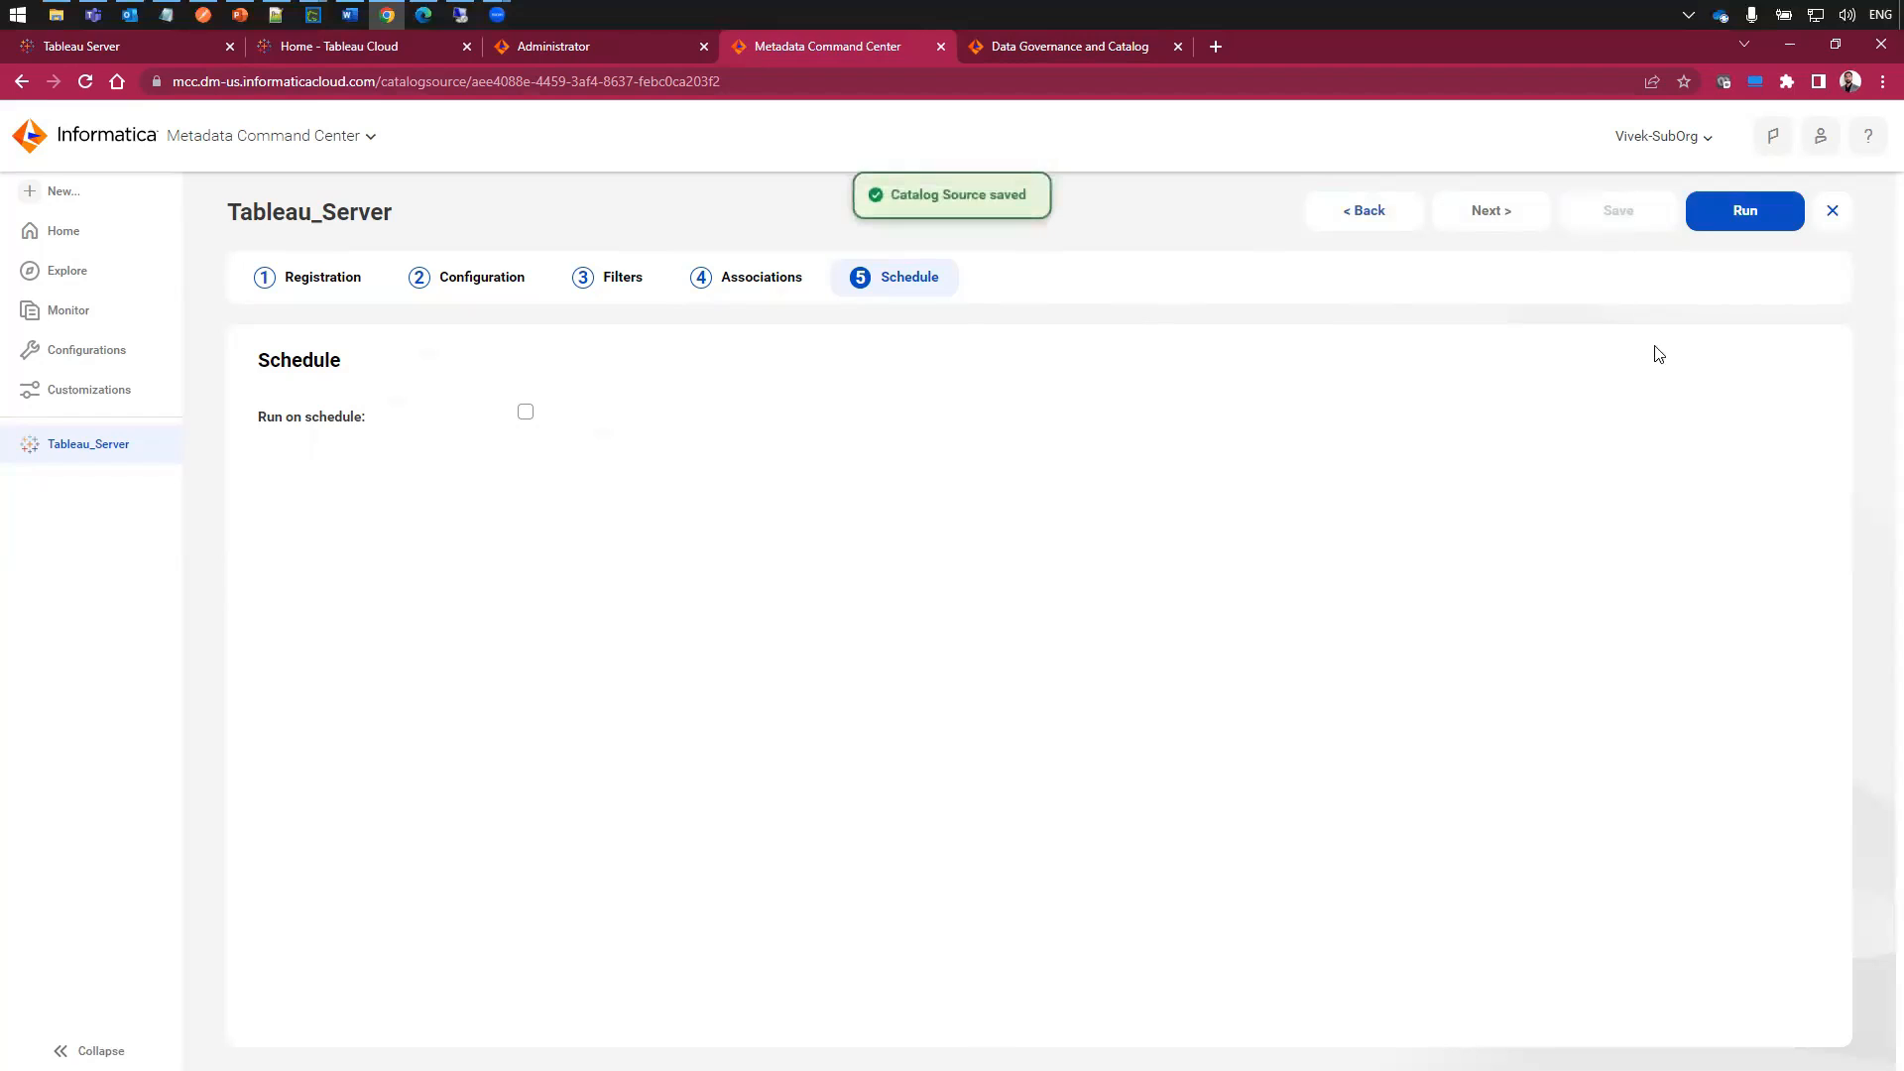
click(1742, 213)
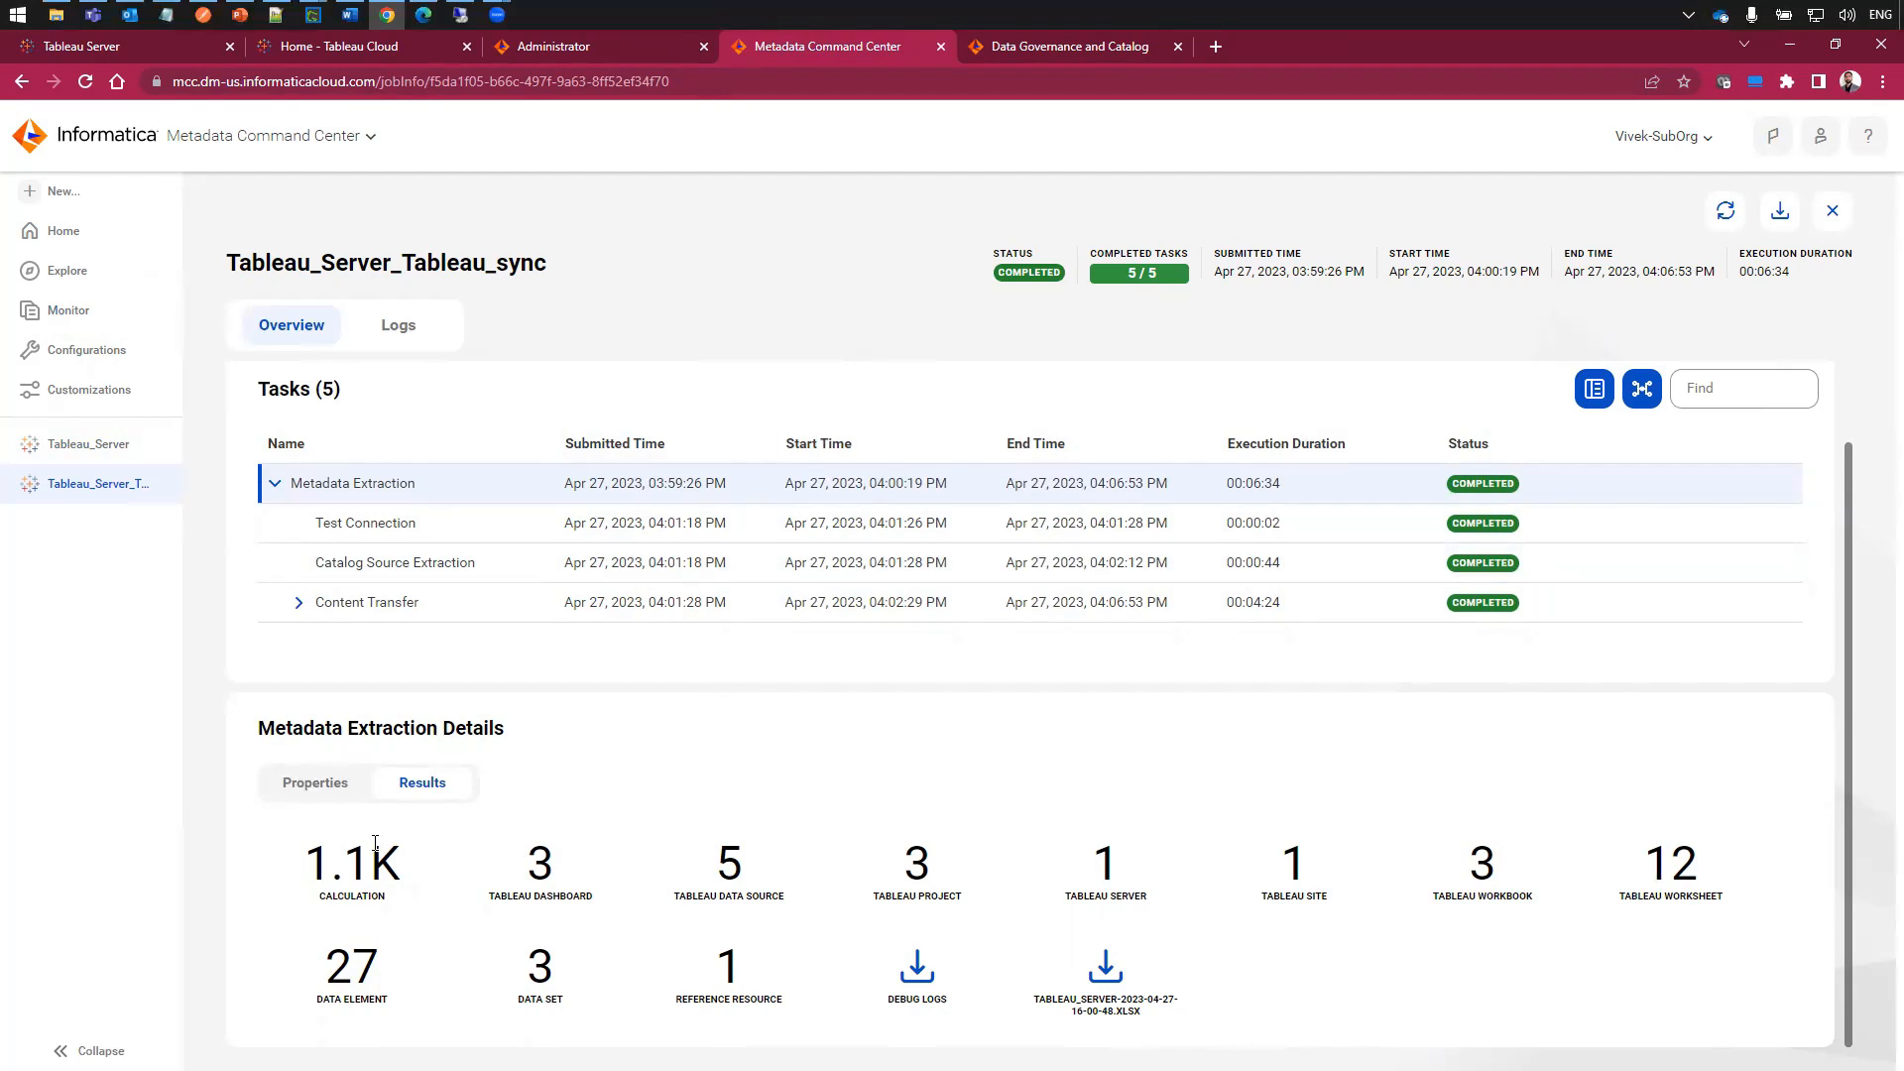
mouse_move(337, 873)
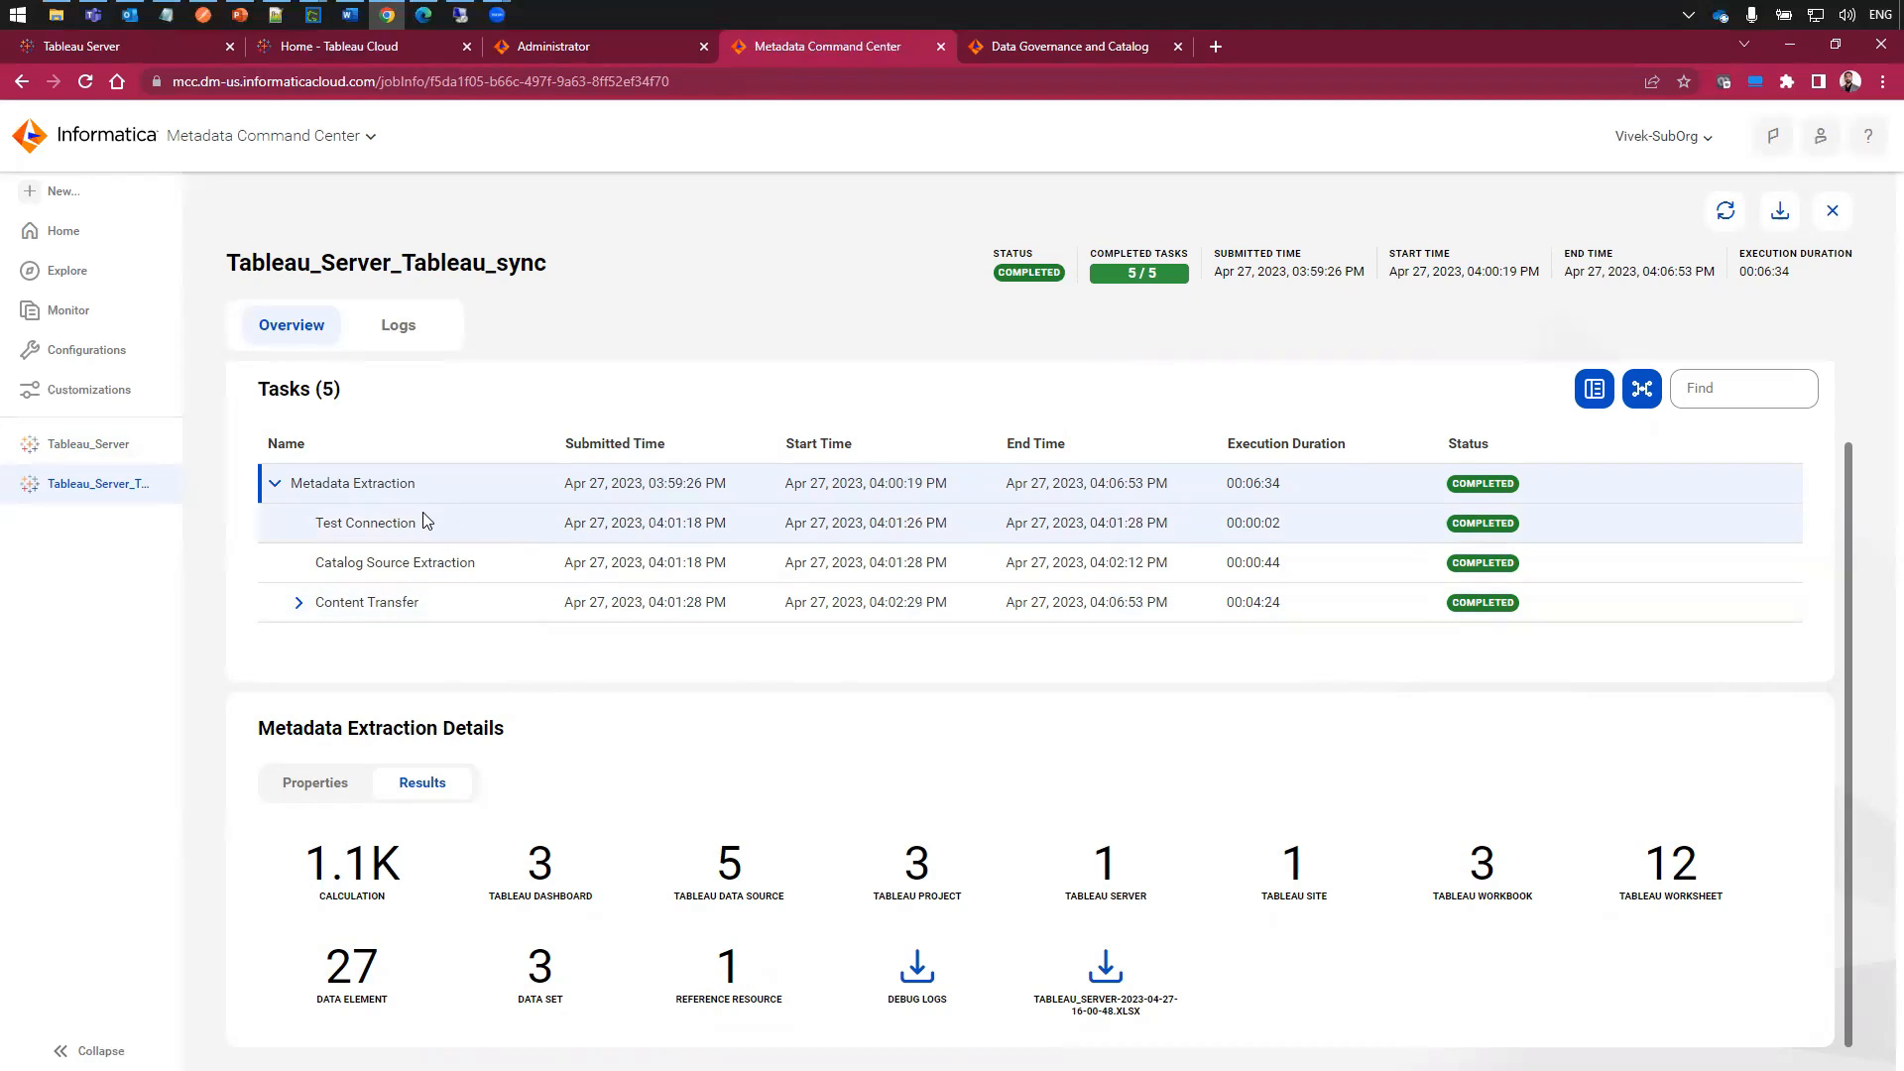
- Assign Tableau_Server's GCSHCWIN19 reference connection to the Oracle schema MISC_SCHEMA from the connection assignments
click(74, 312)
click(459, 279)
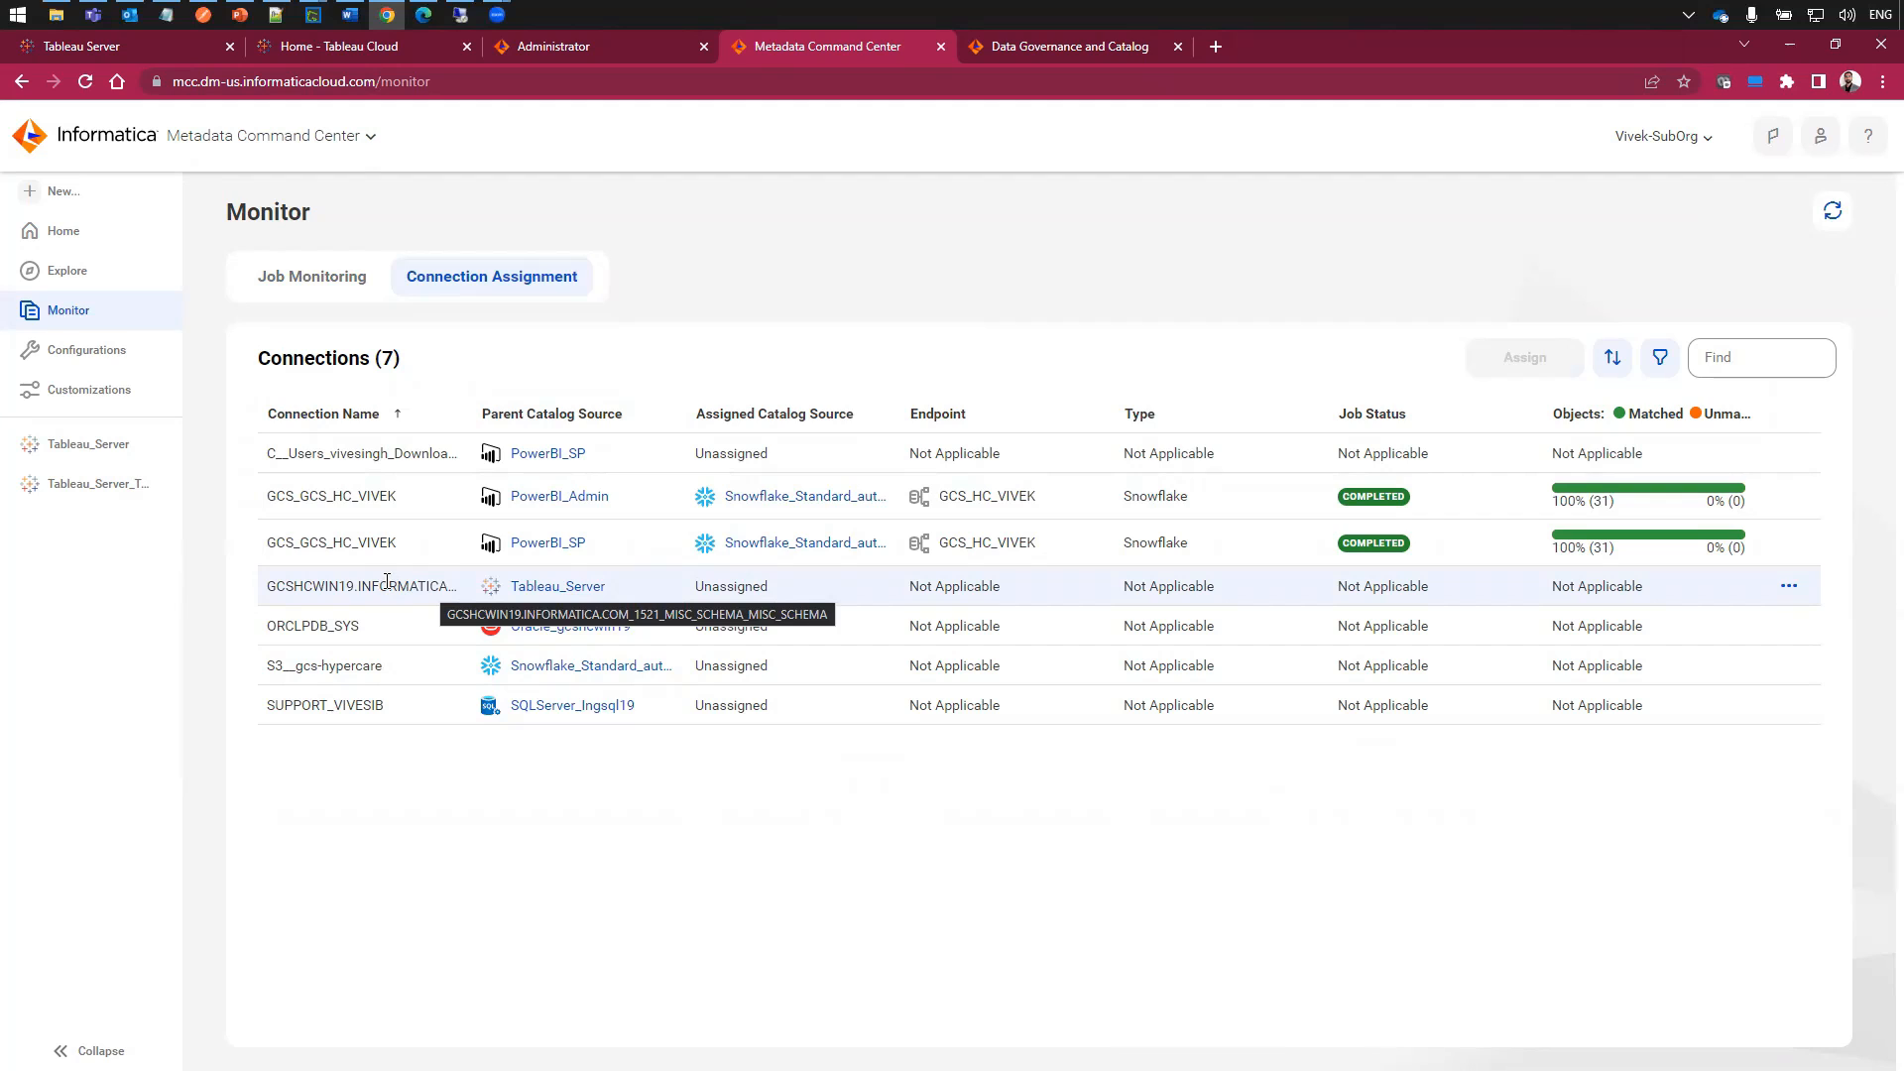
click(1790, 590)
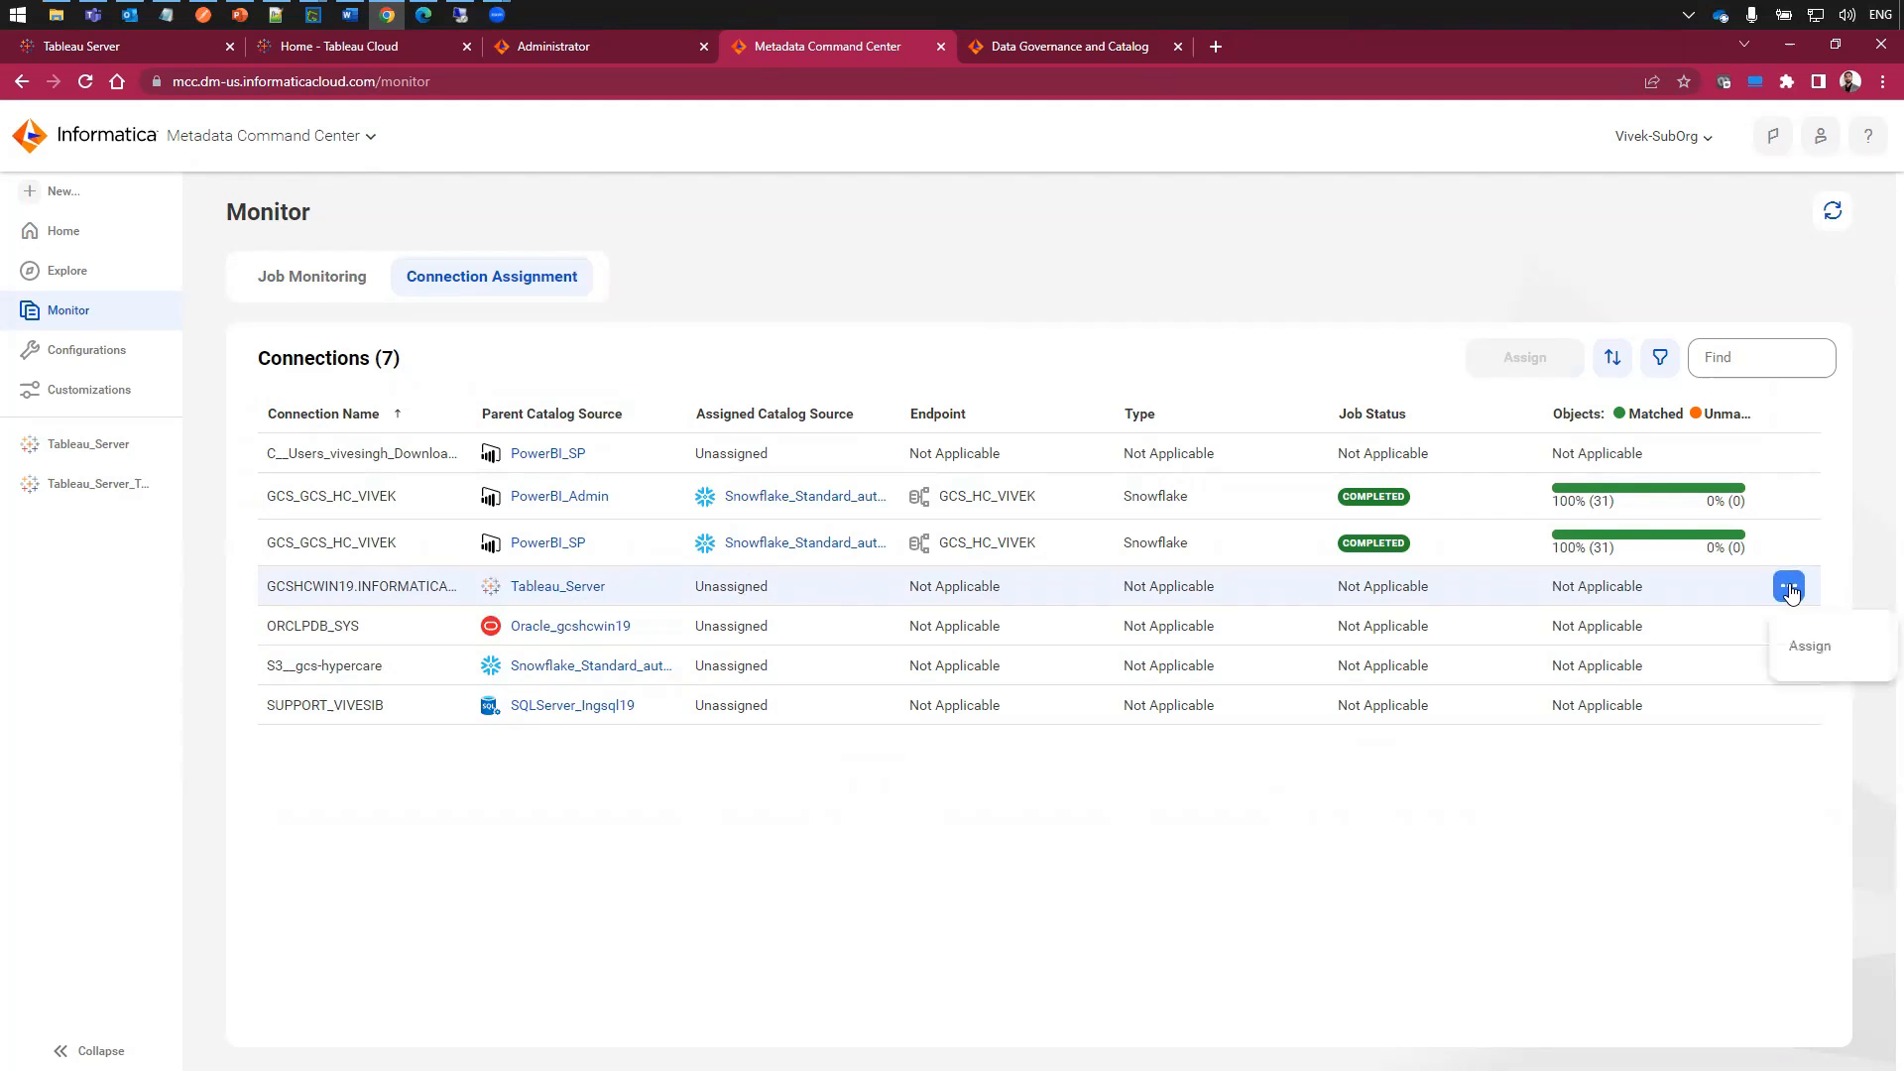
click(1823, 649)
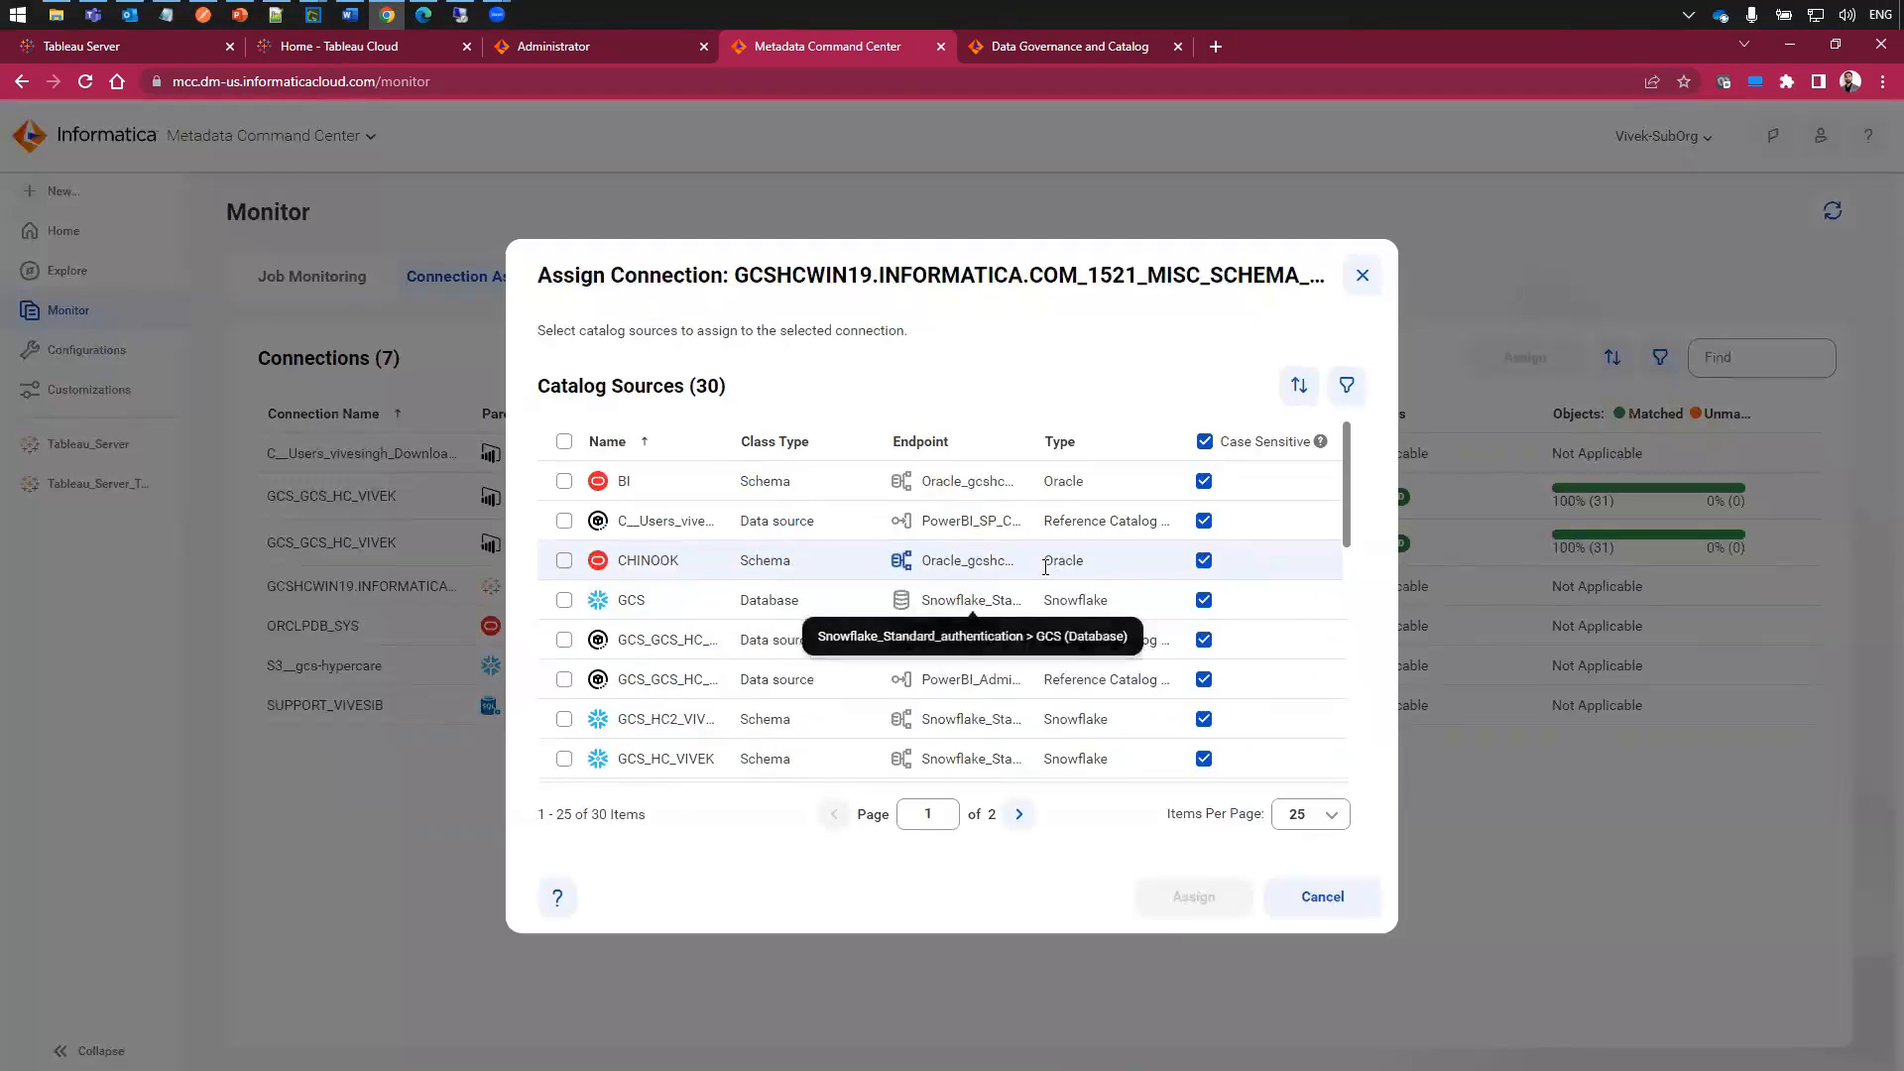
scroll(1044, 577, down, 1)
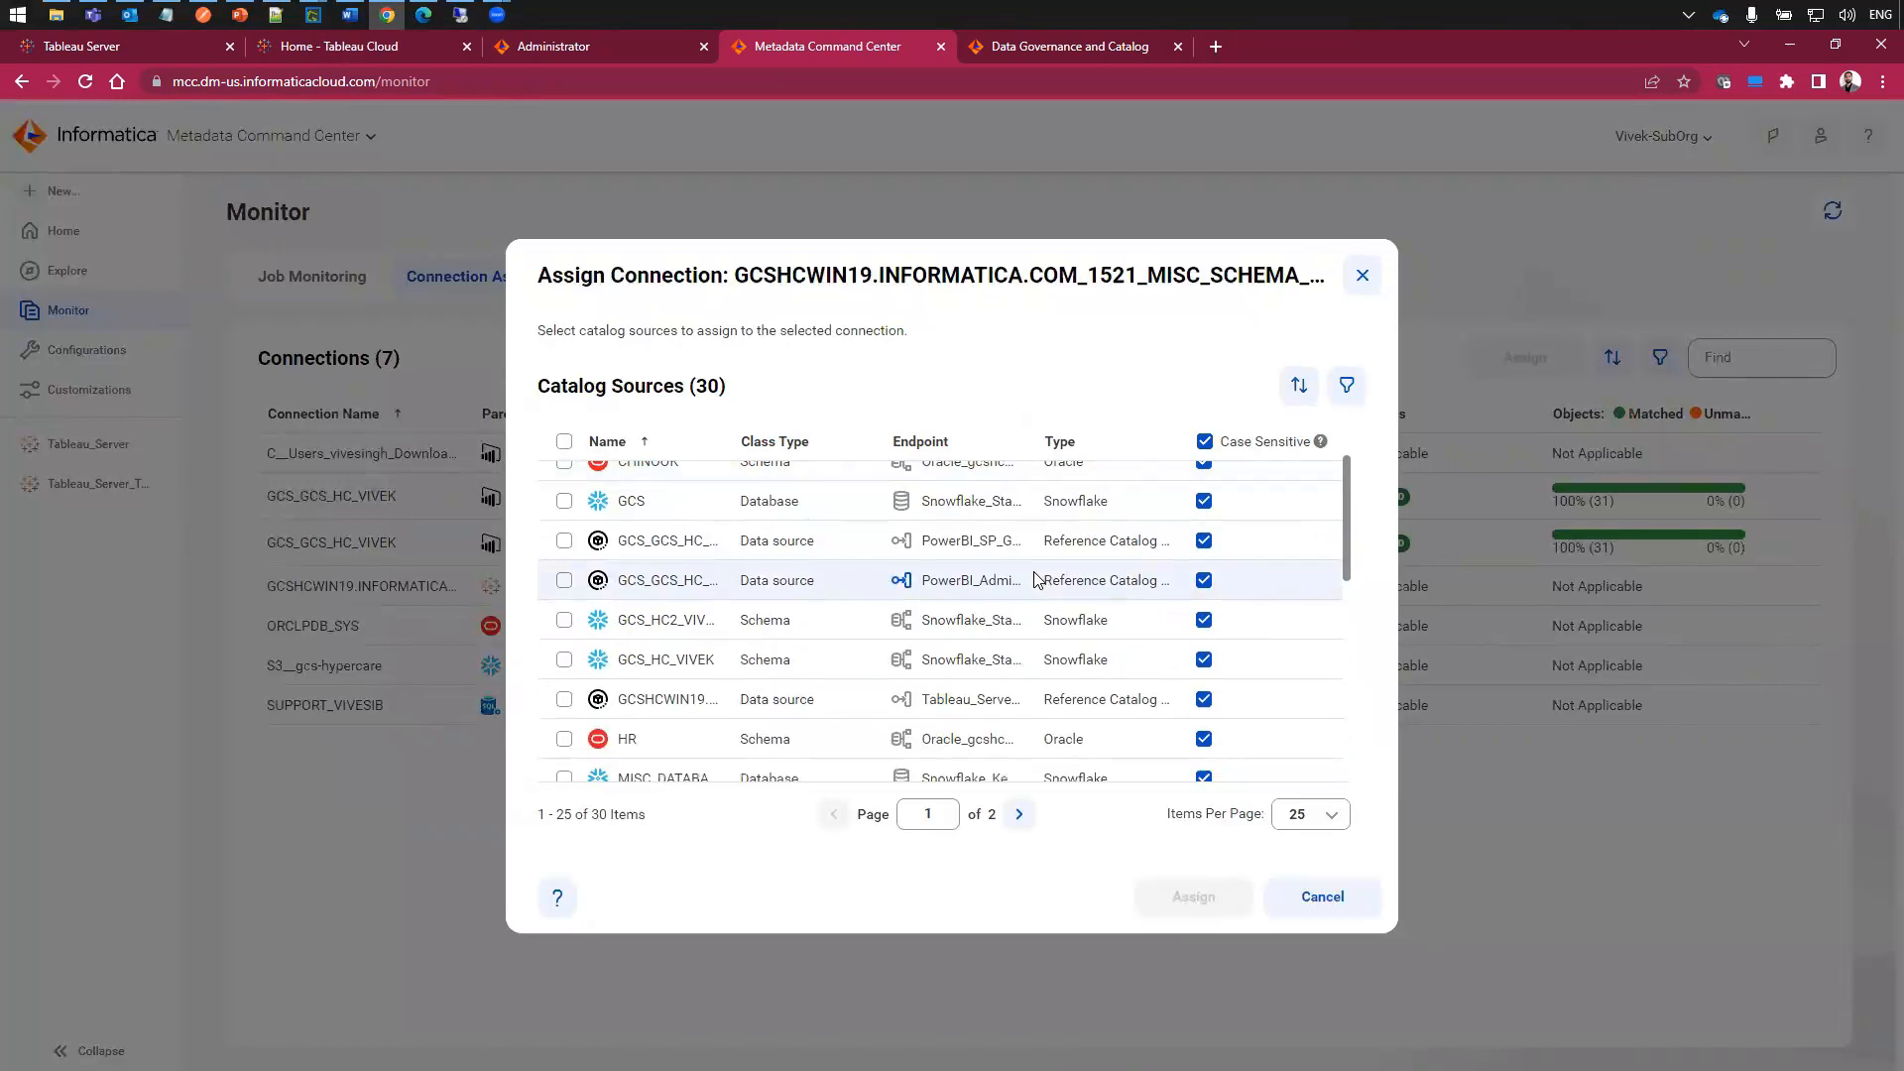
scroll(1036, 578, down, 1)
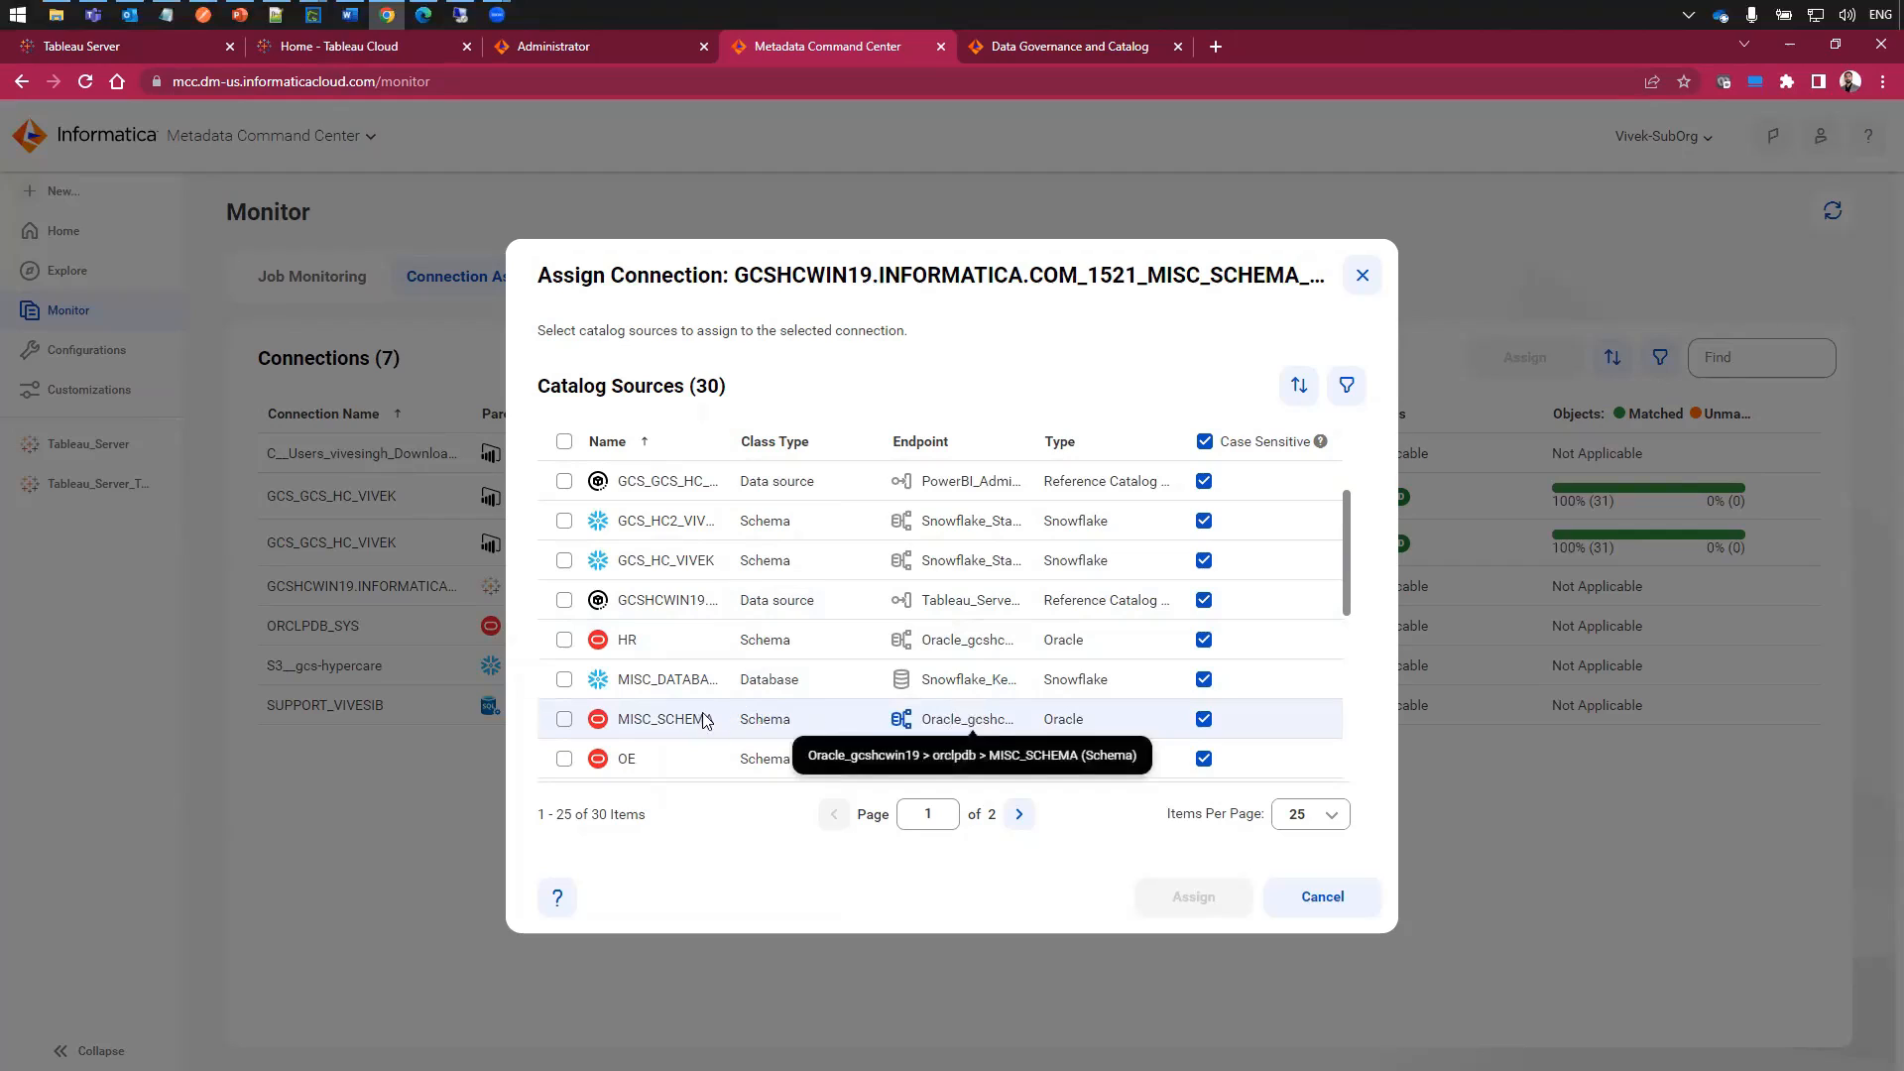
click(564, 719)
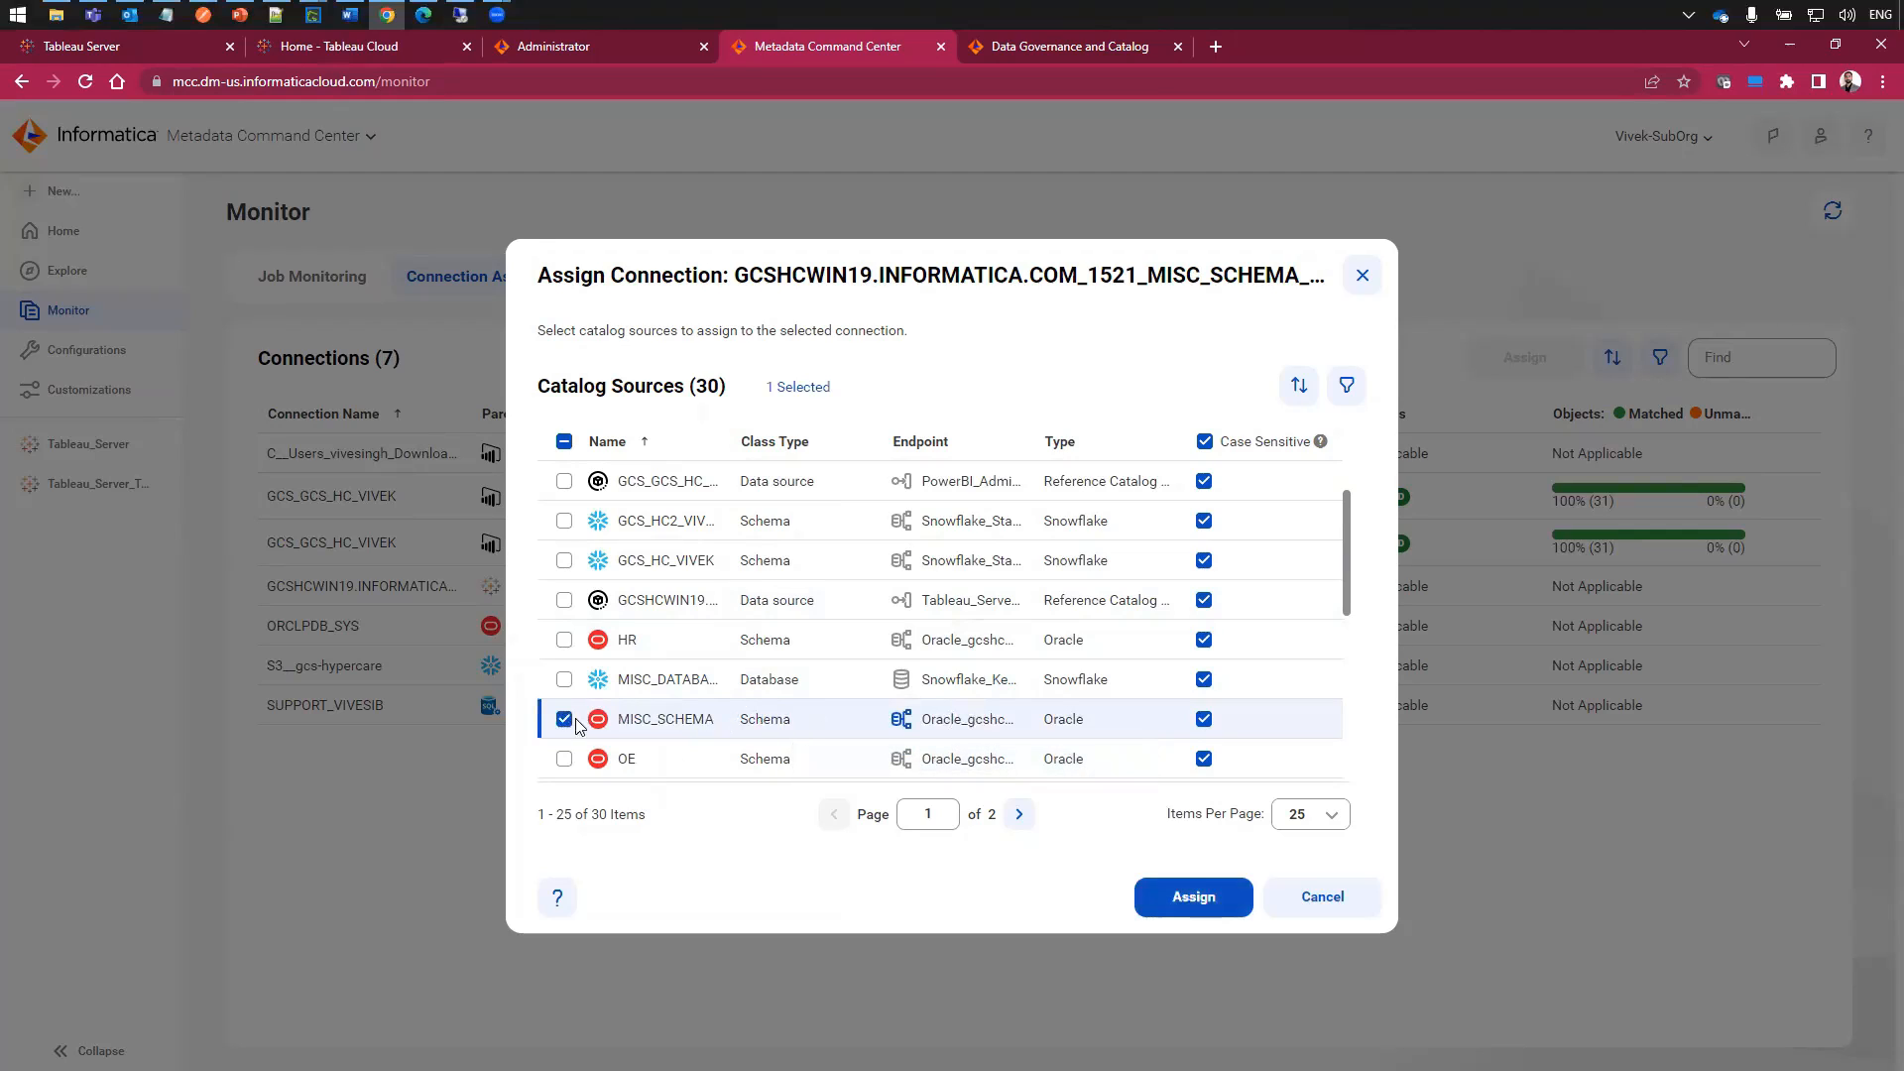
click(1194, 897)
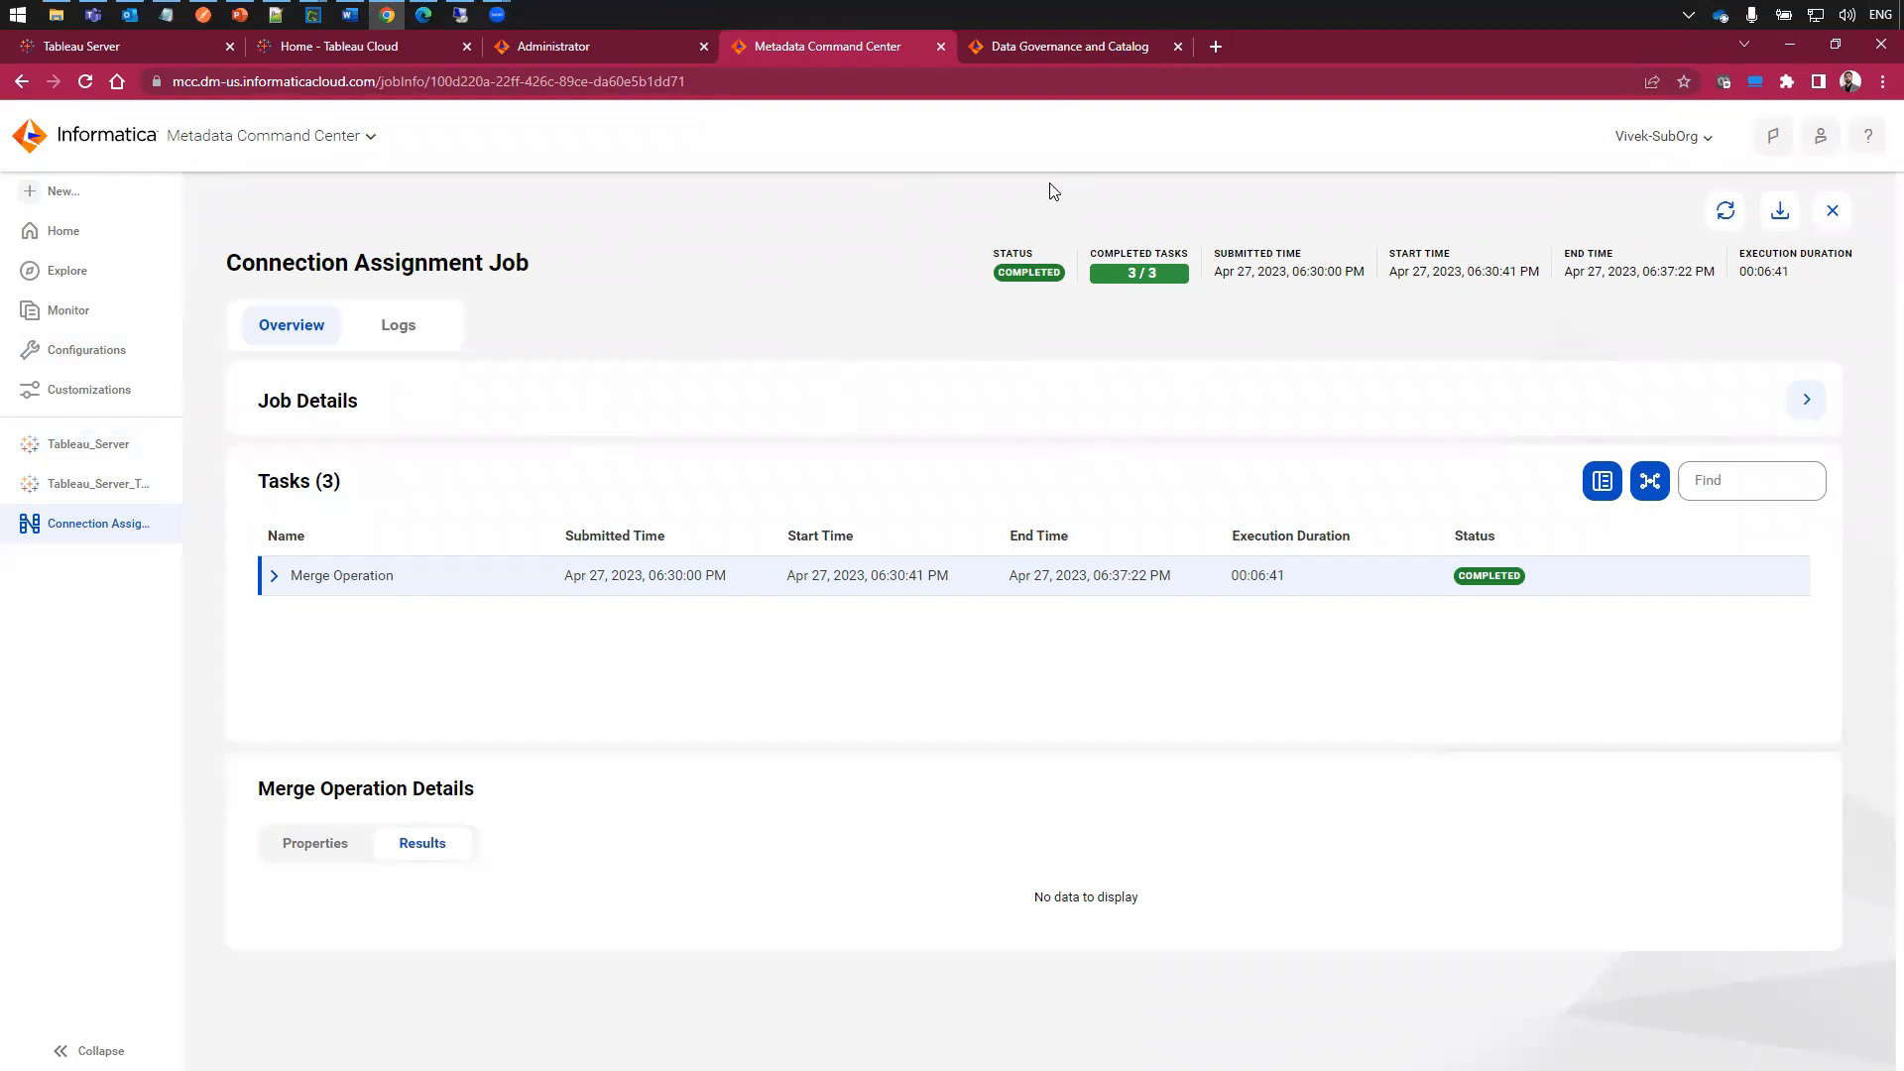
- Switch to Data Governance and Catalog and open SuperStore Sales Dashboard - Oracle from SalesSite's SuperStore Sales/Oracle Database project
click(1043, 47)
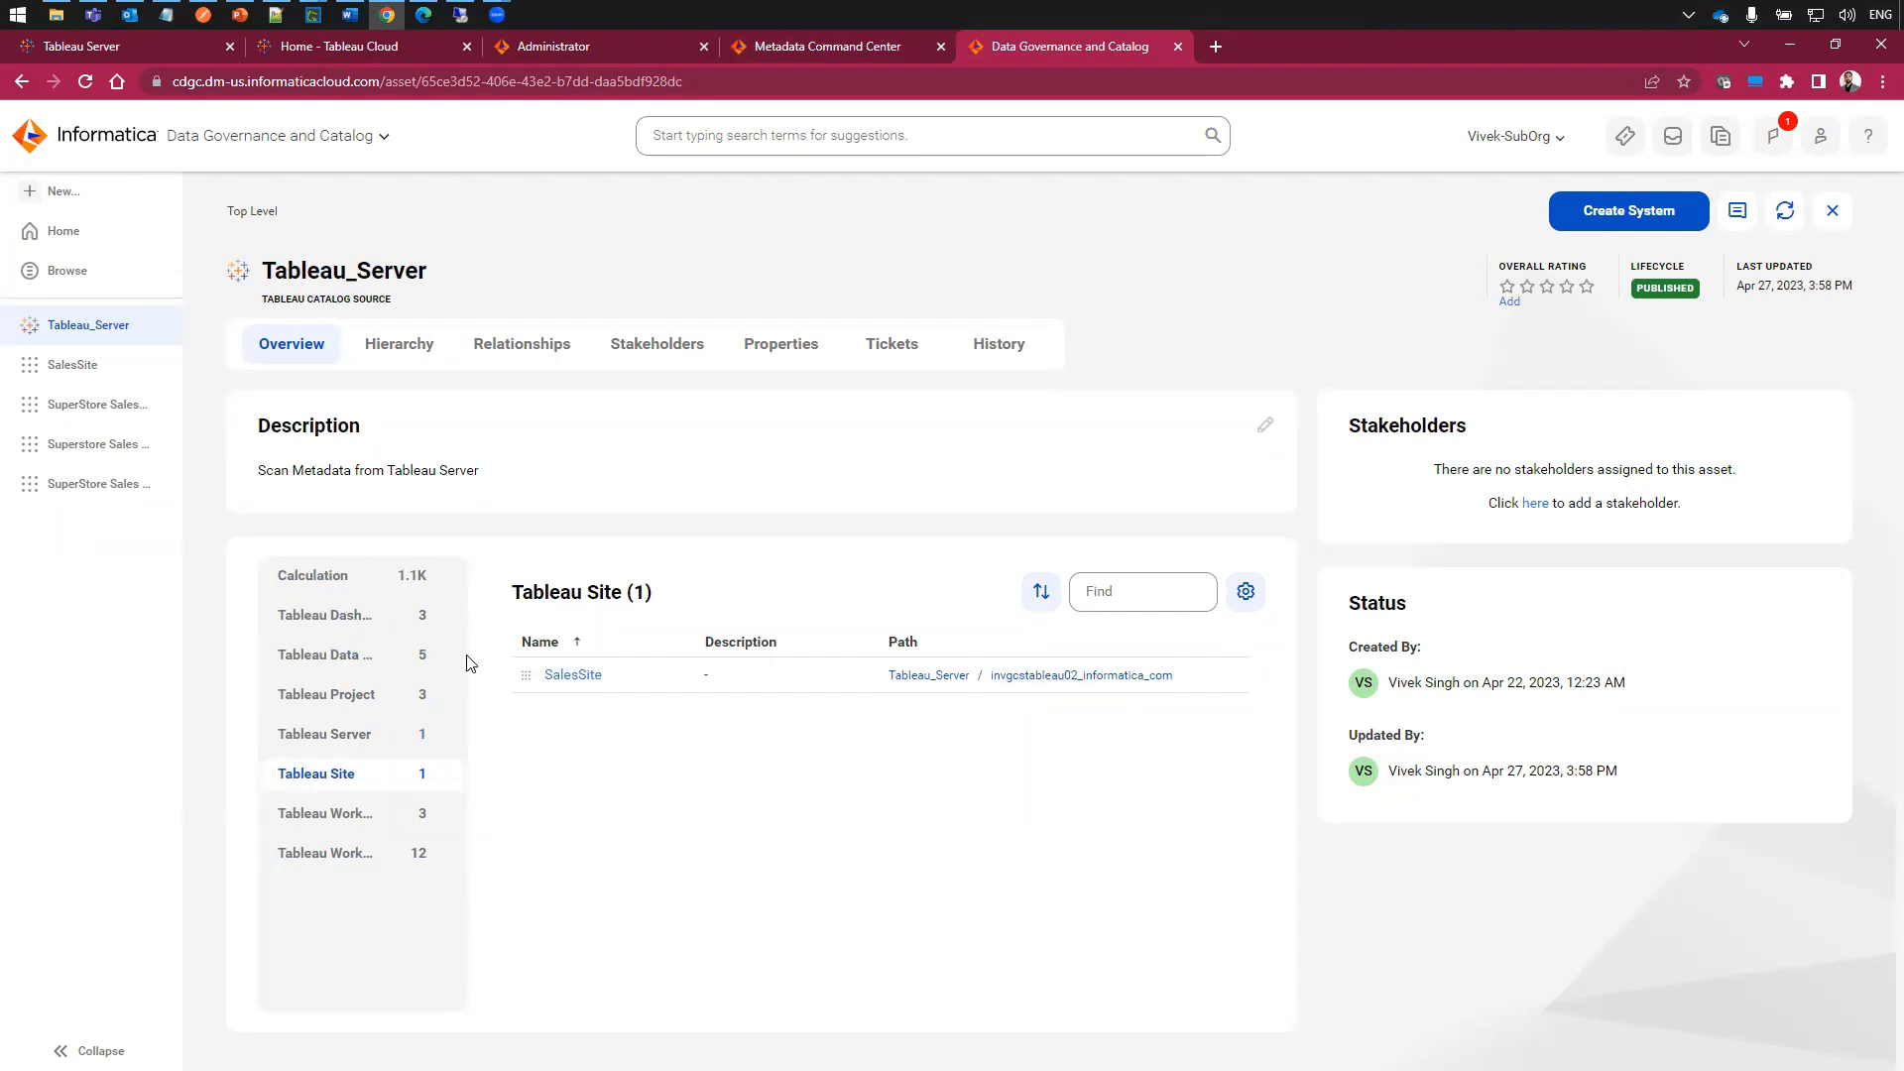
click(585, 675)
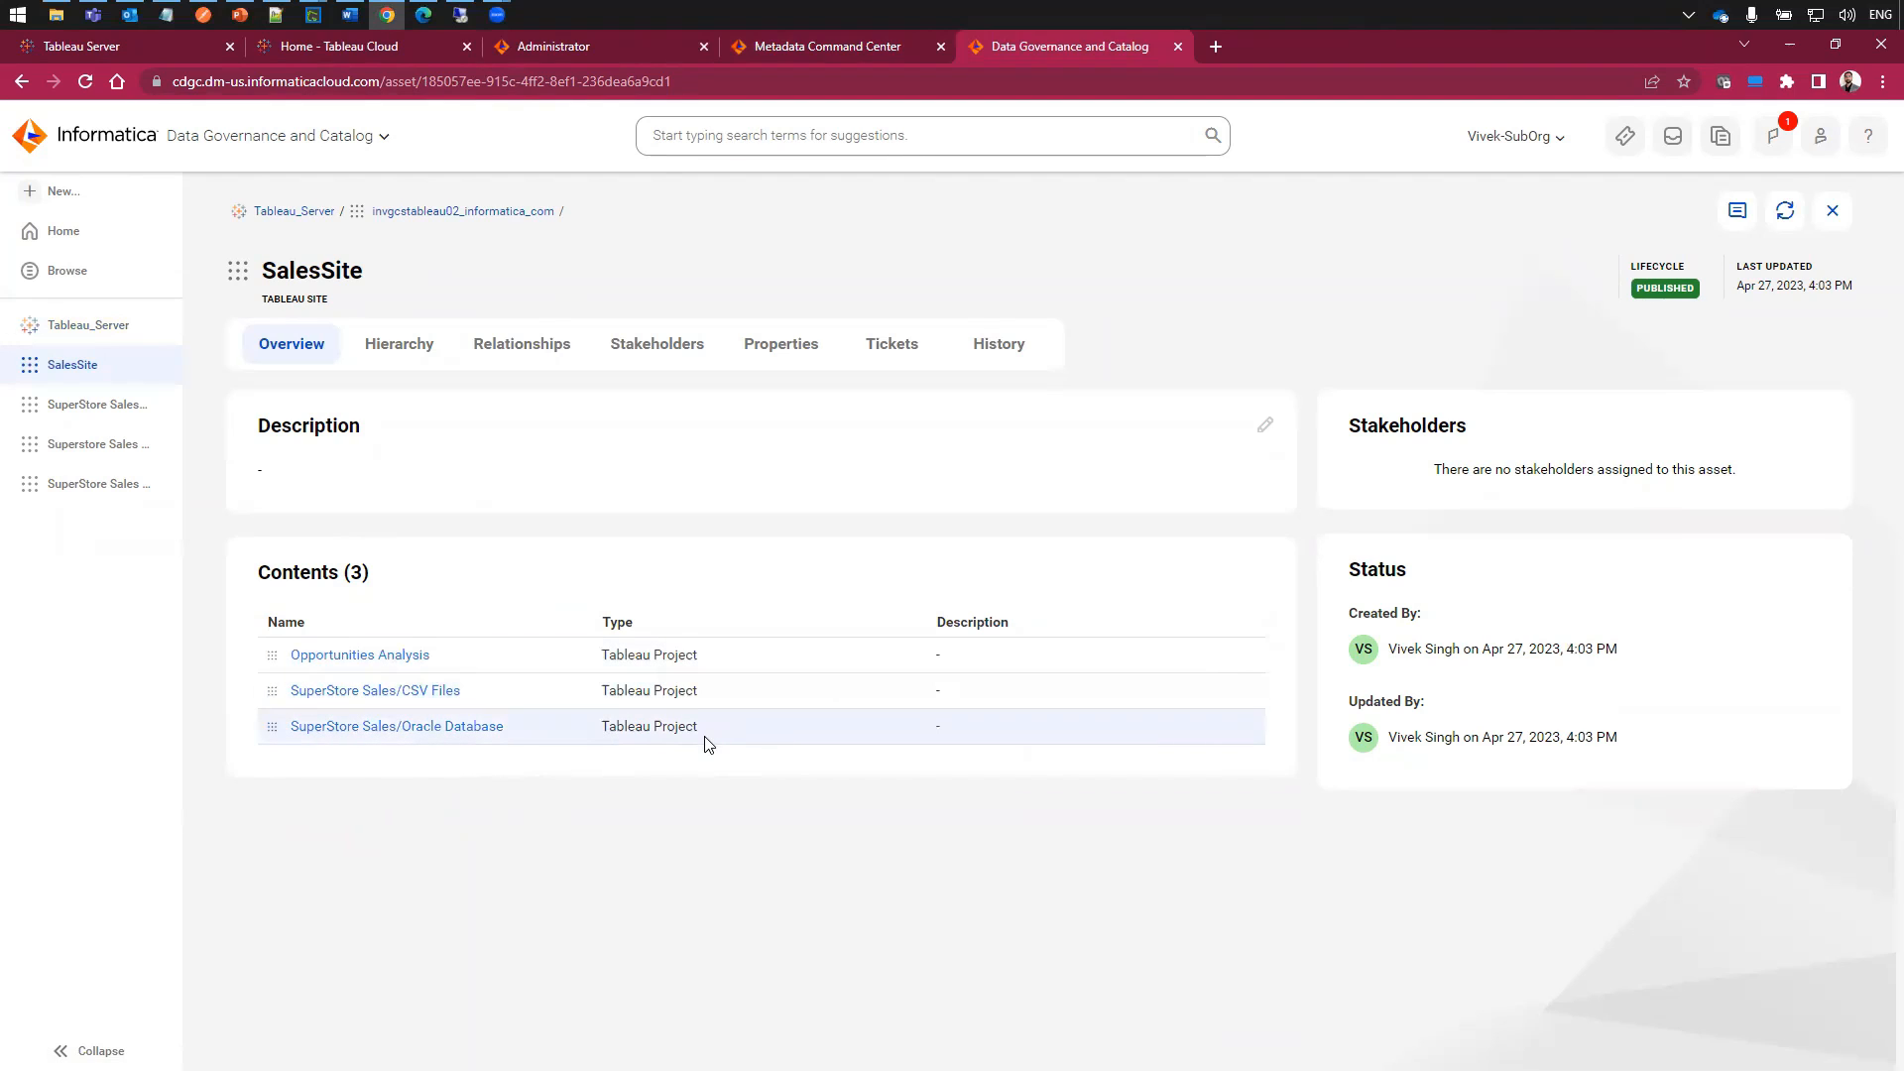
click(474, 734)
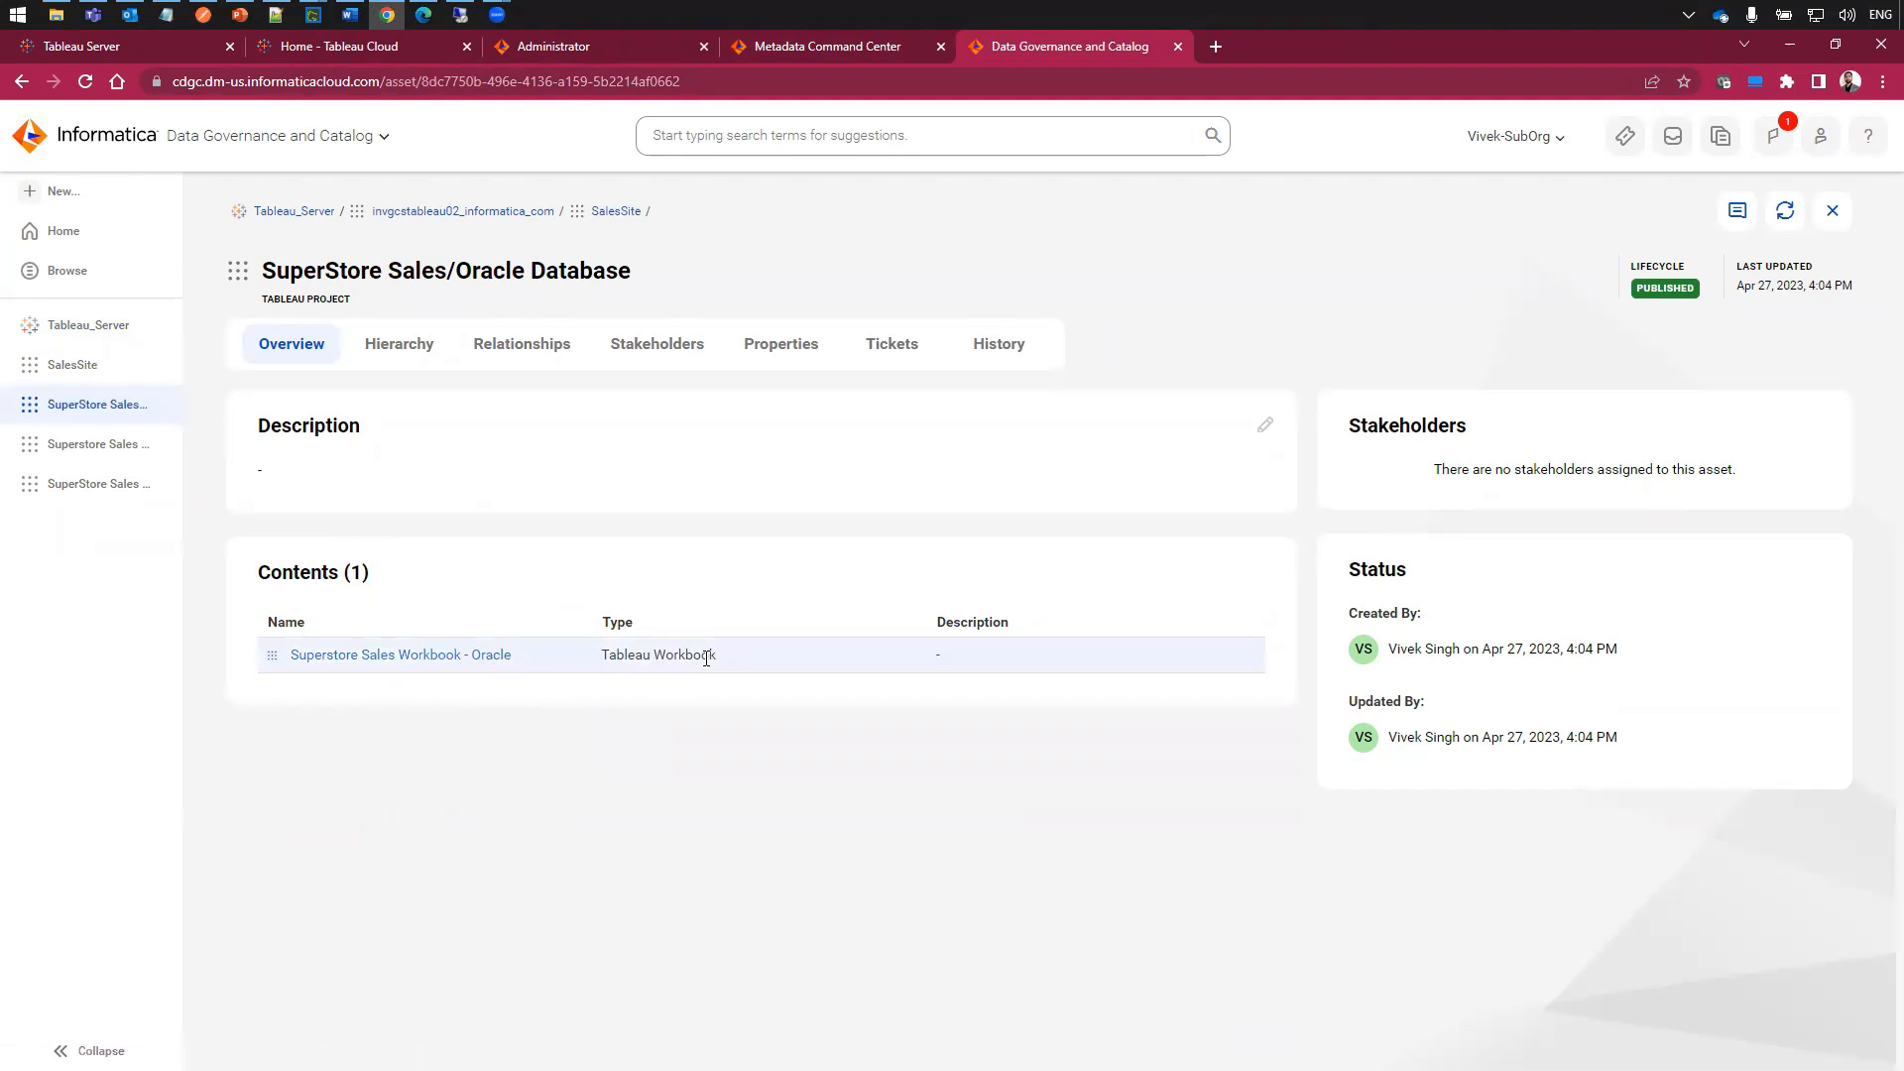
click(481, 660)
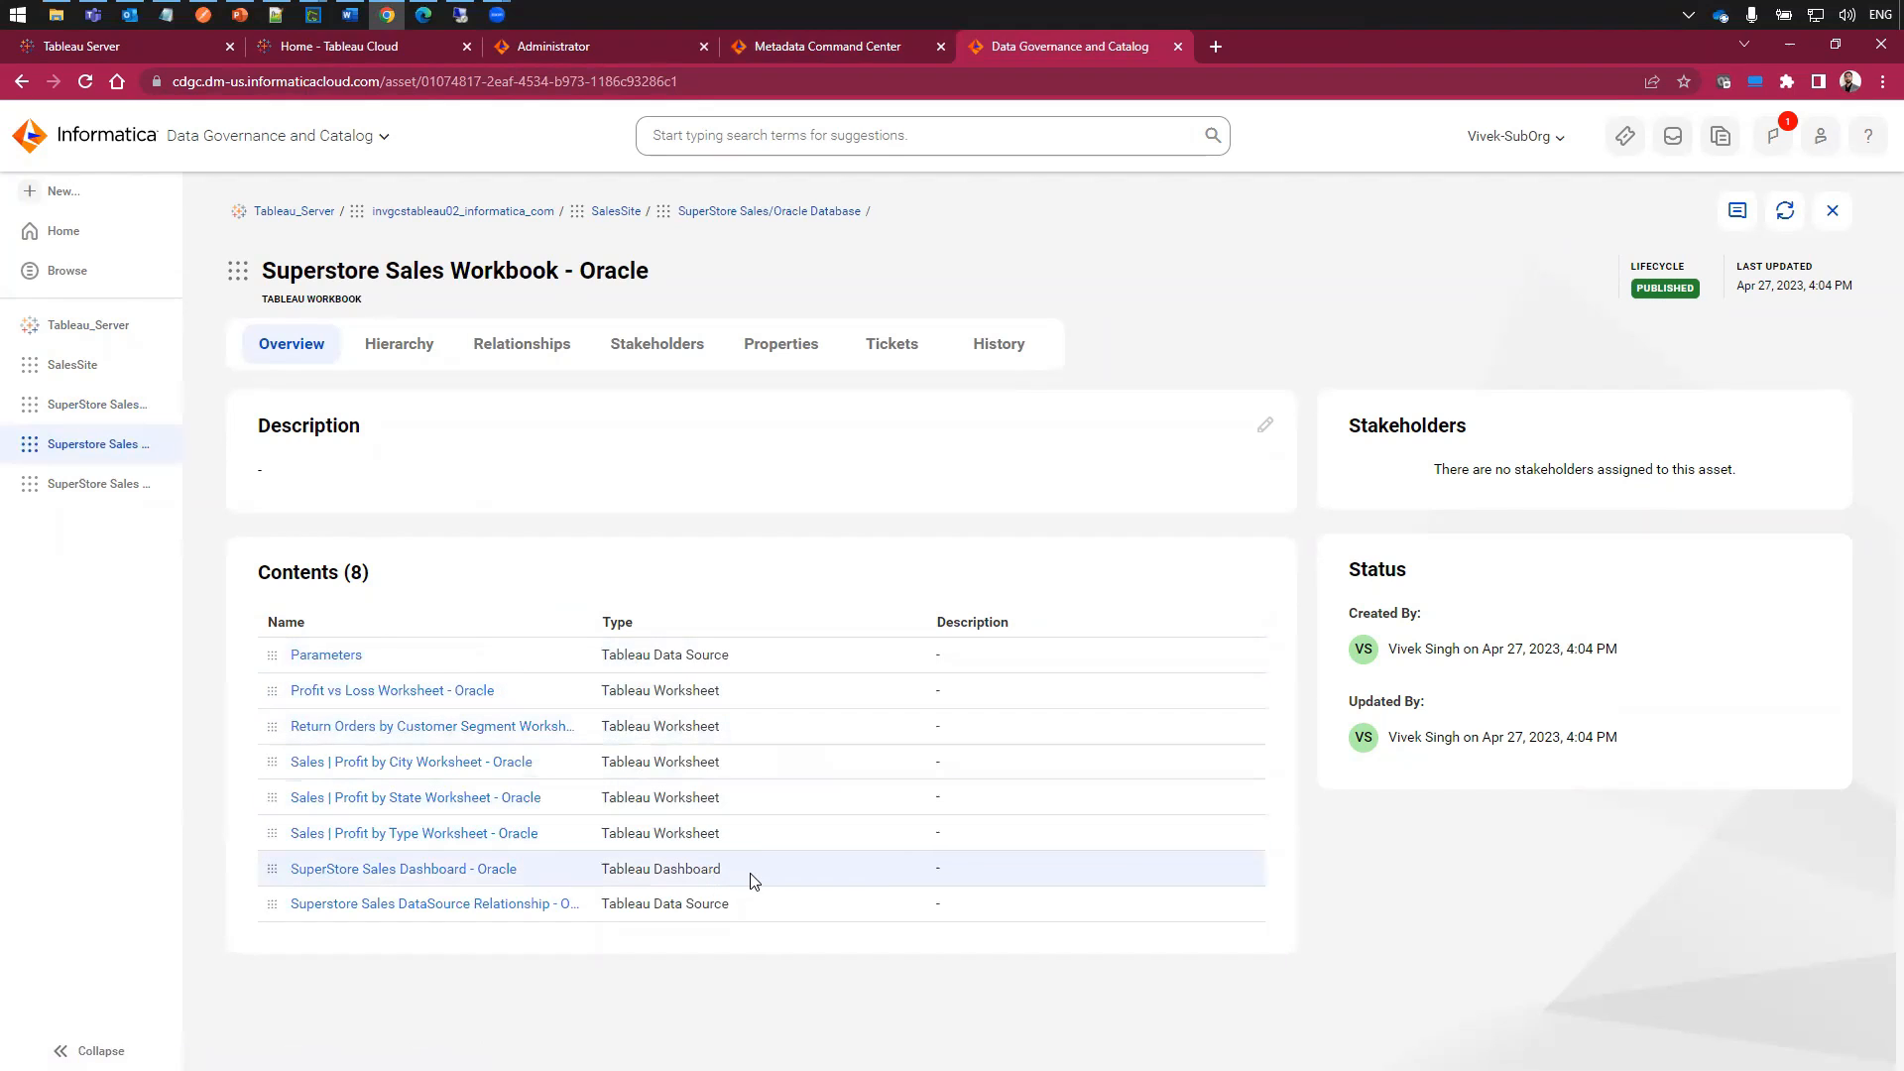
click(460, 874)
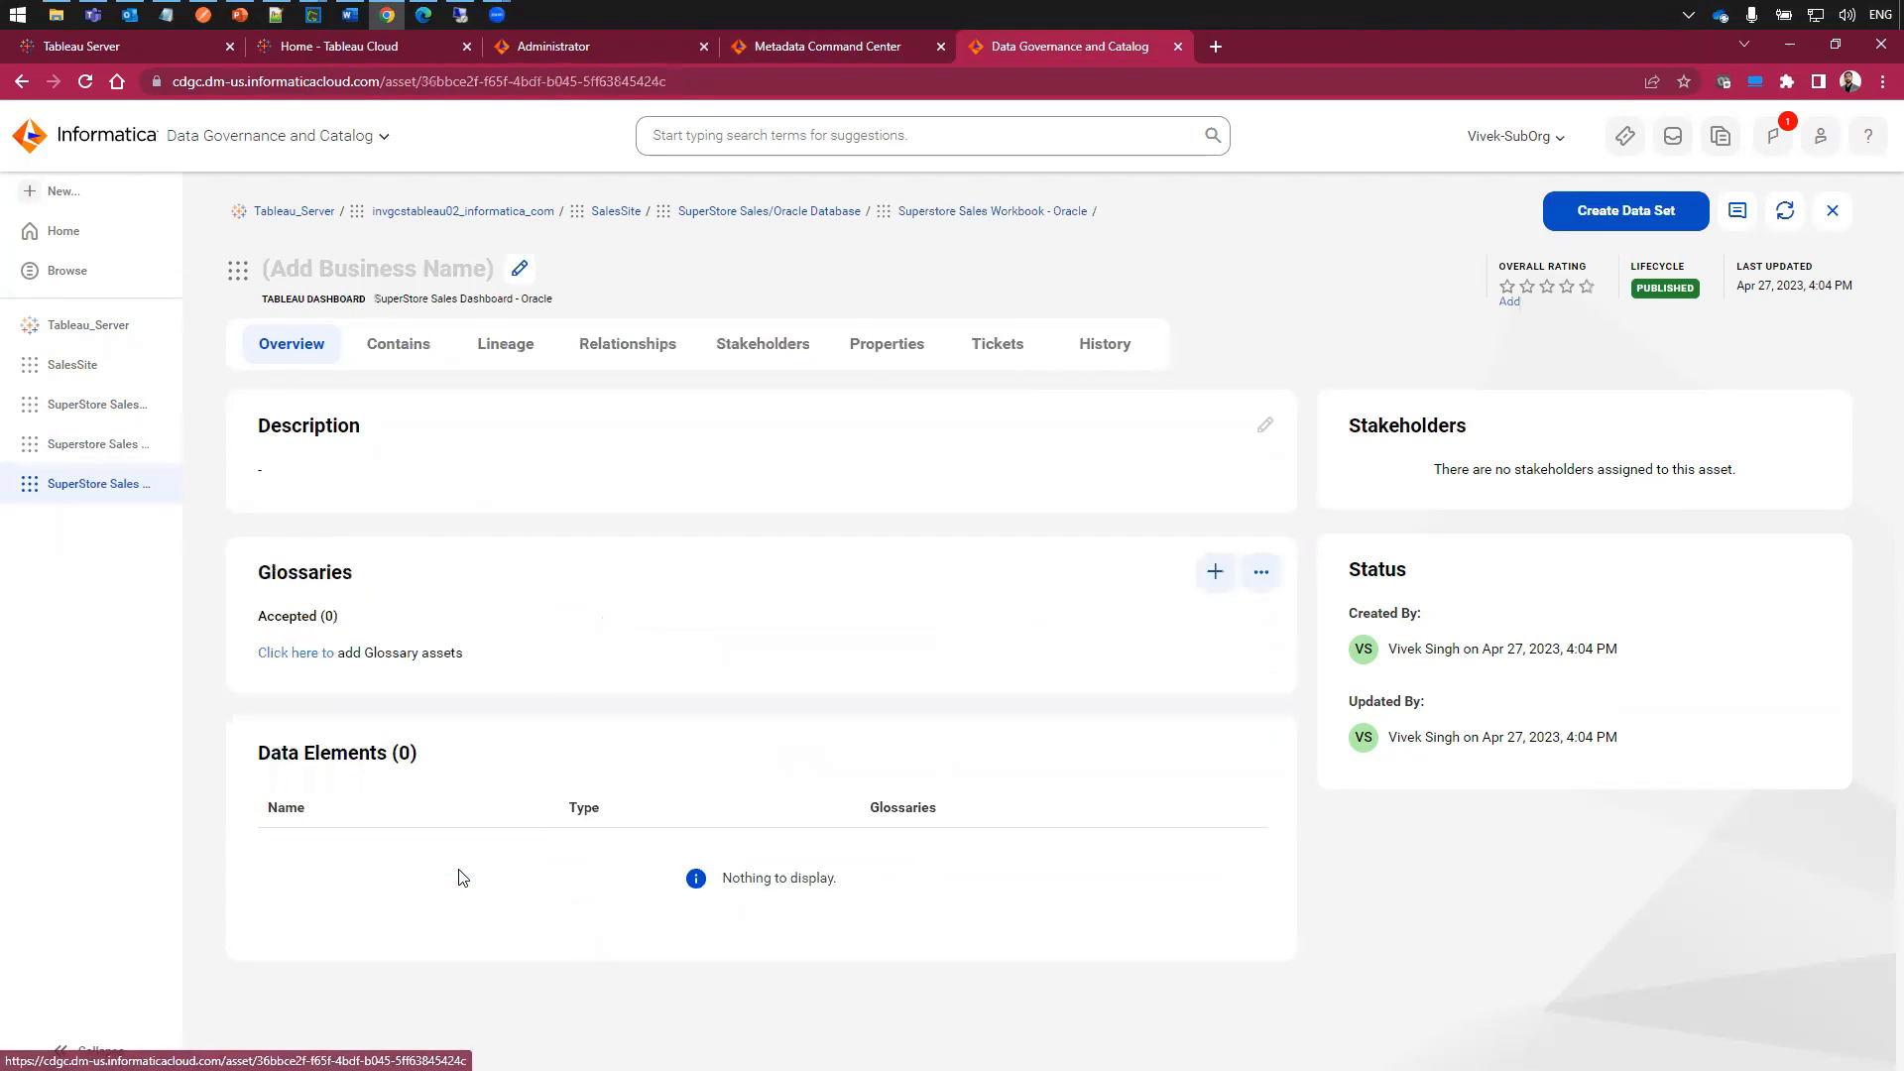
- Display the dashboard's lineage with maximum hops and trace it from the Oracle tables through the data source and worksheets
click(516, 349)
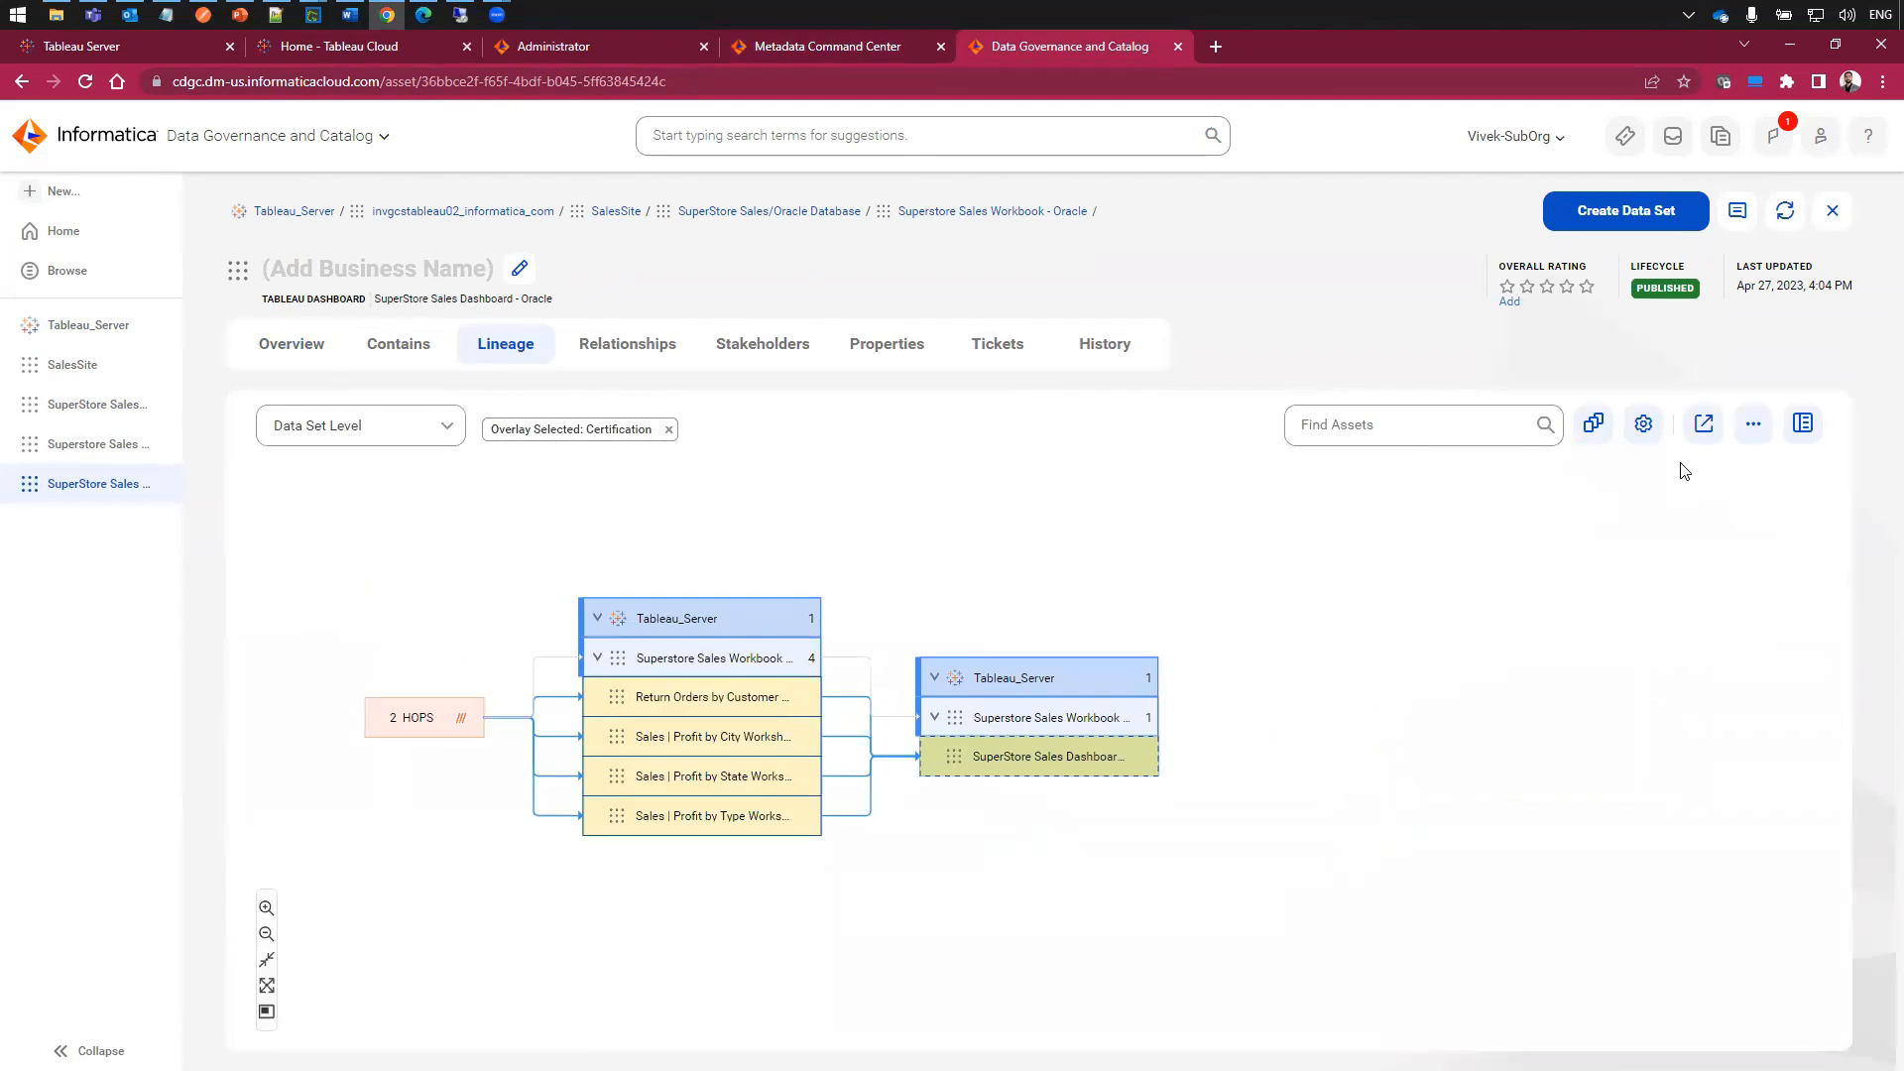
click(1646, 427)
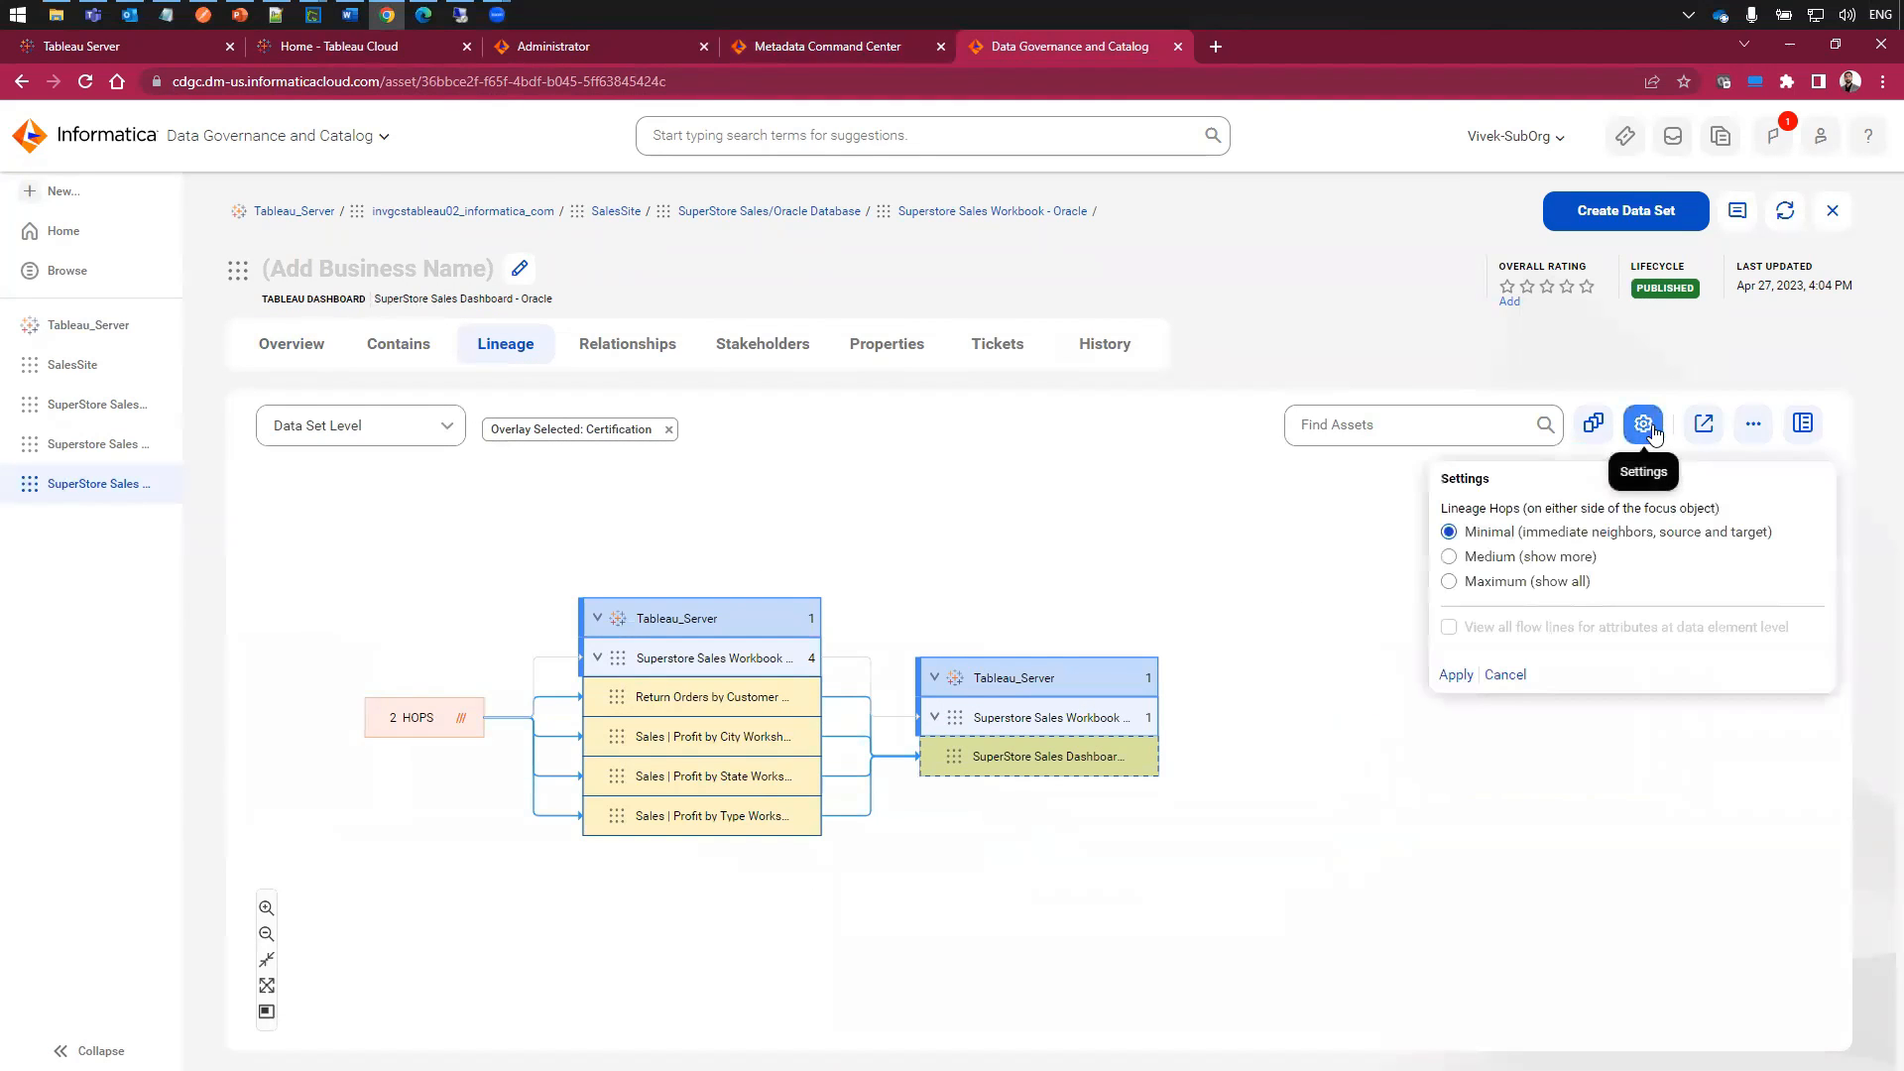
click(1449, 582)
click(1454, 673)
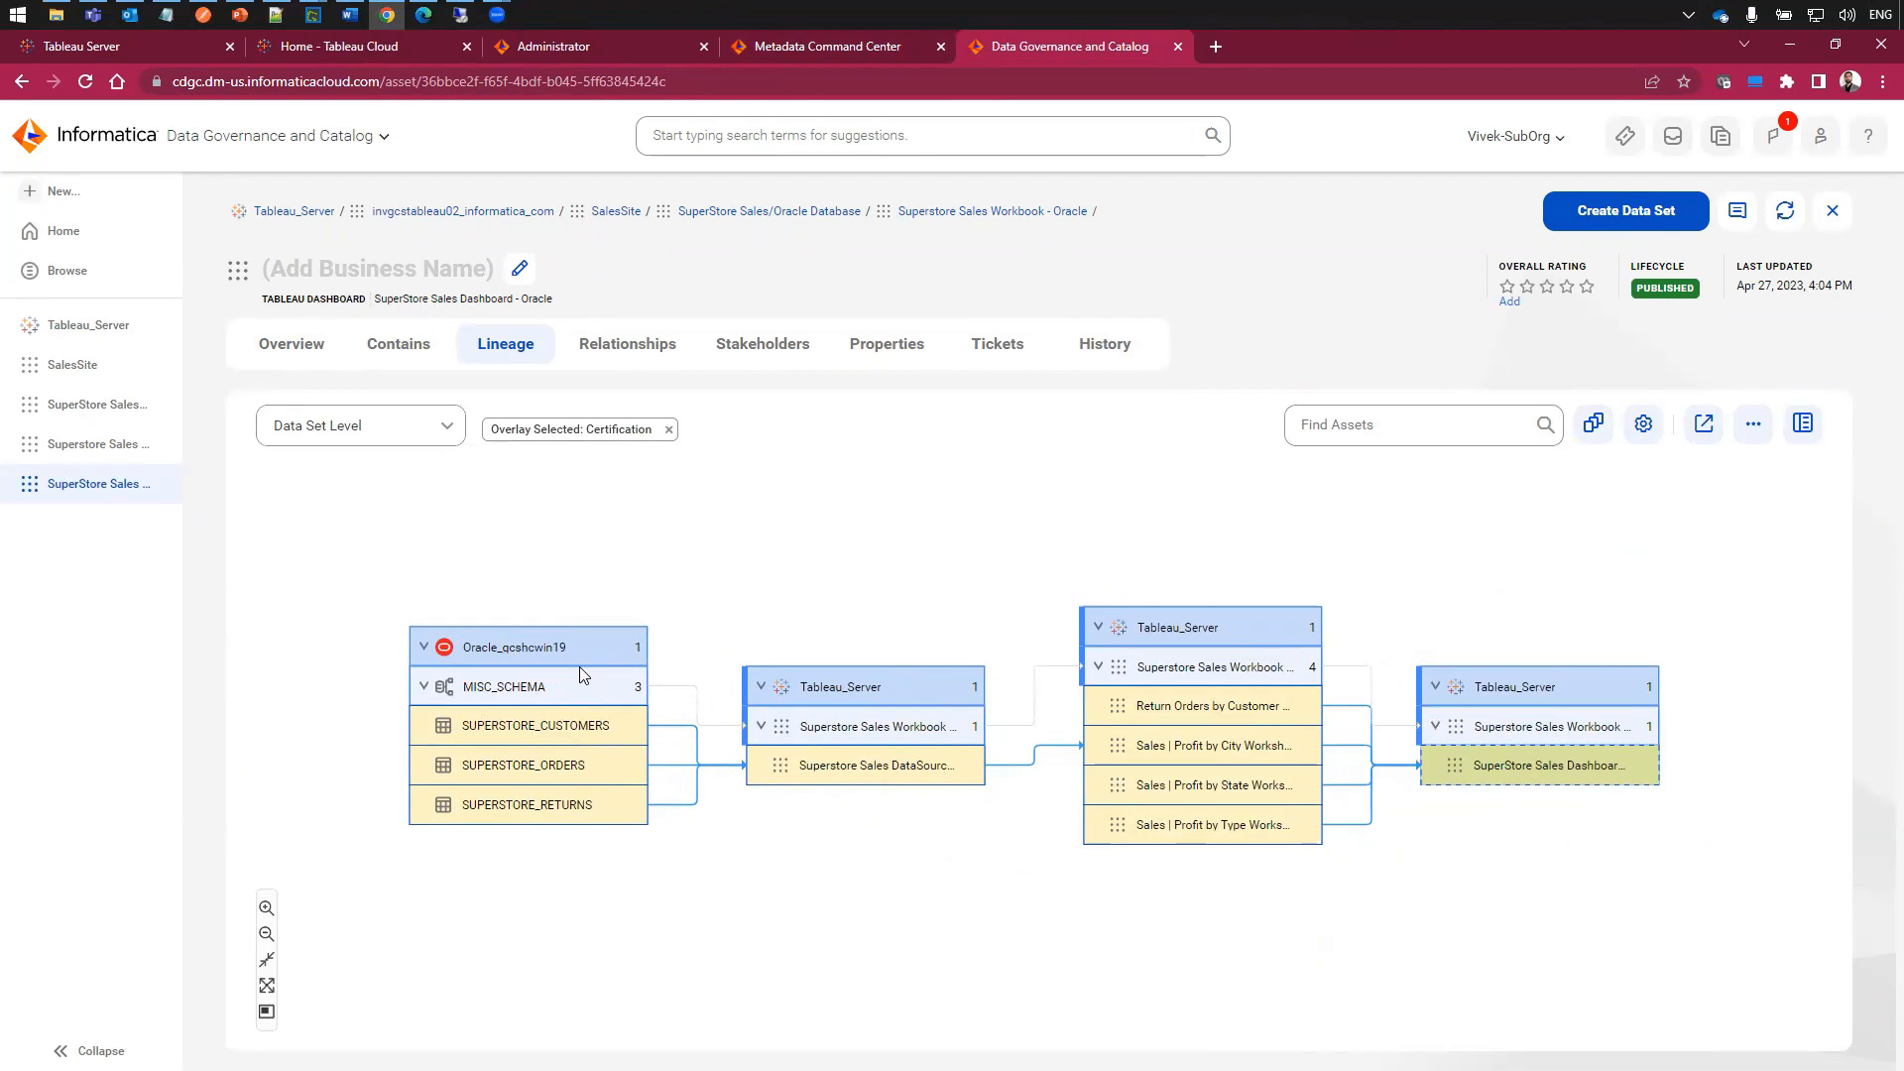
mouse_move(585, 652)
mouse_move(960, 783)
mouse_move(1287, 667)
mouse_move(1311, 710)
mouse_move(1293, 754)
mouse_move(1638, 782)
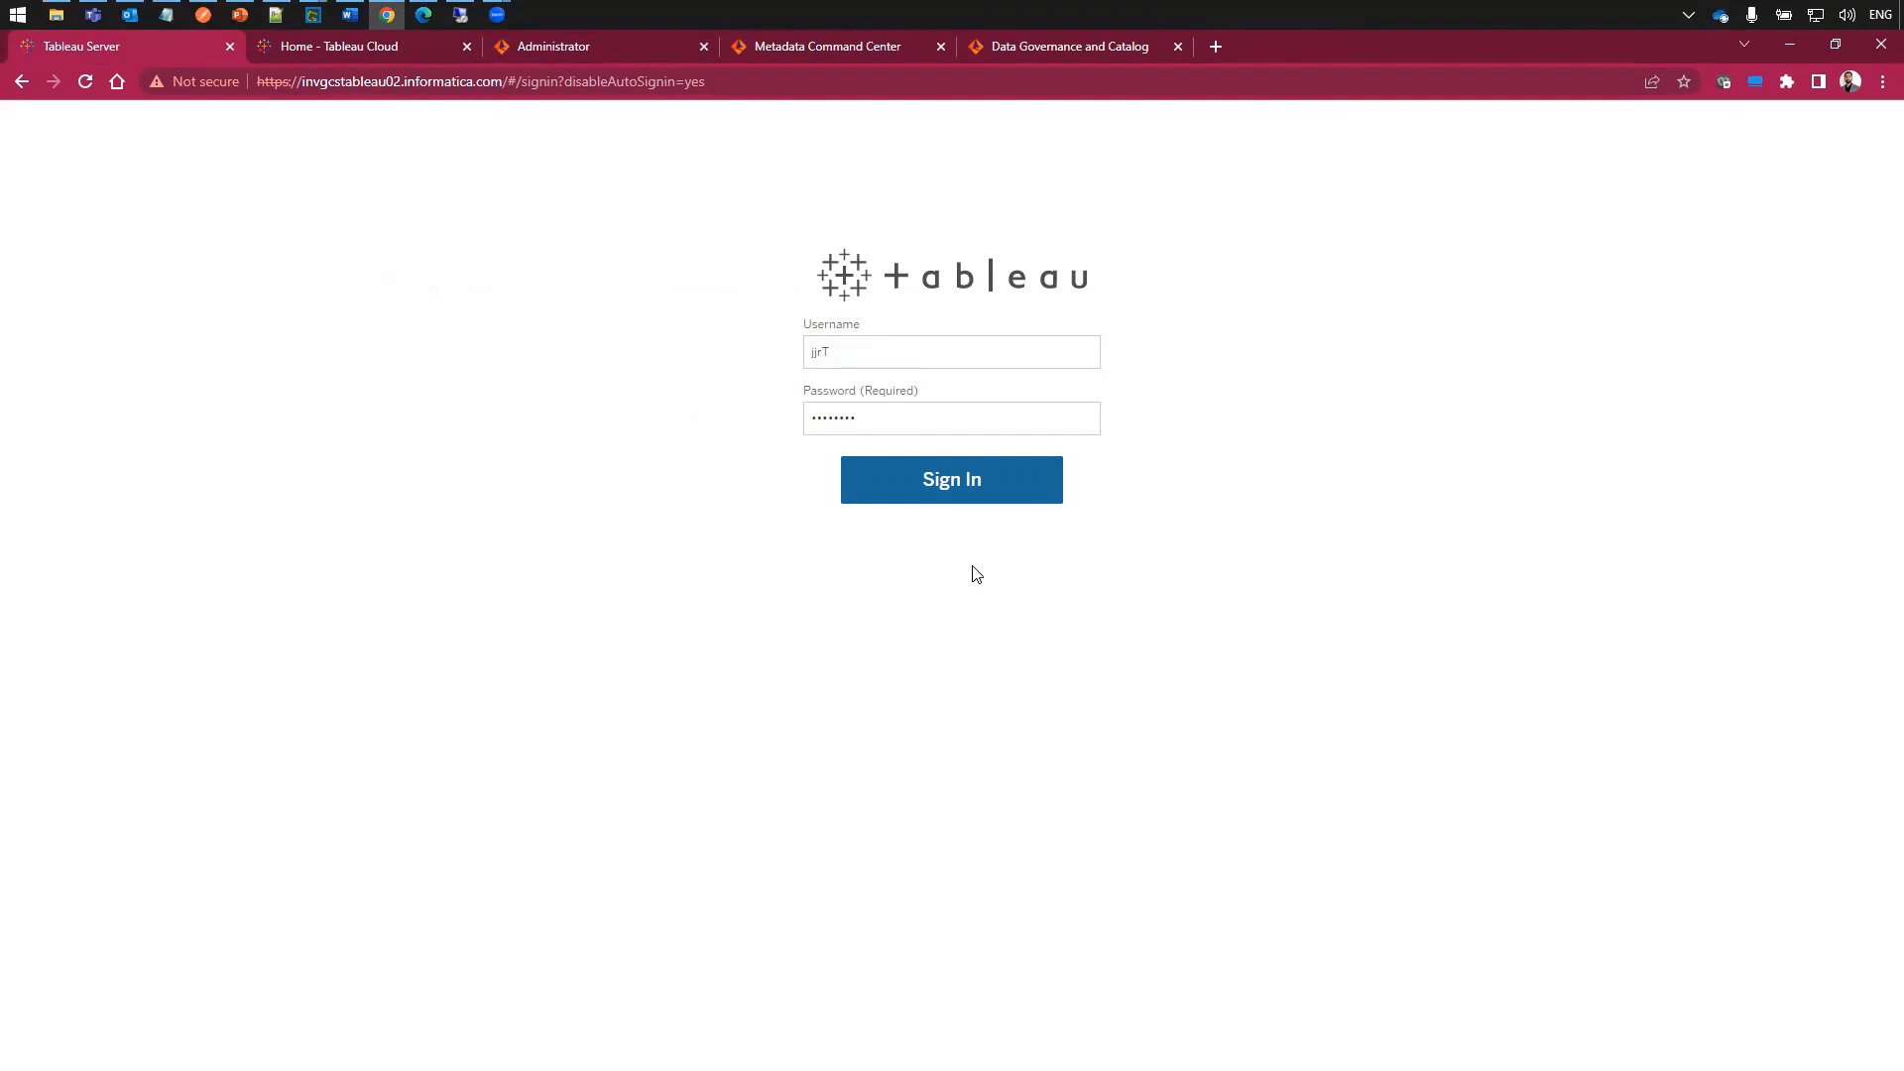
- Sign in to Tableau Server and open the account settings at the Personal Access Tokens section
click(950, 486)
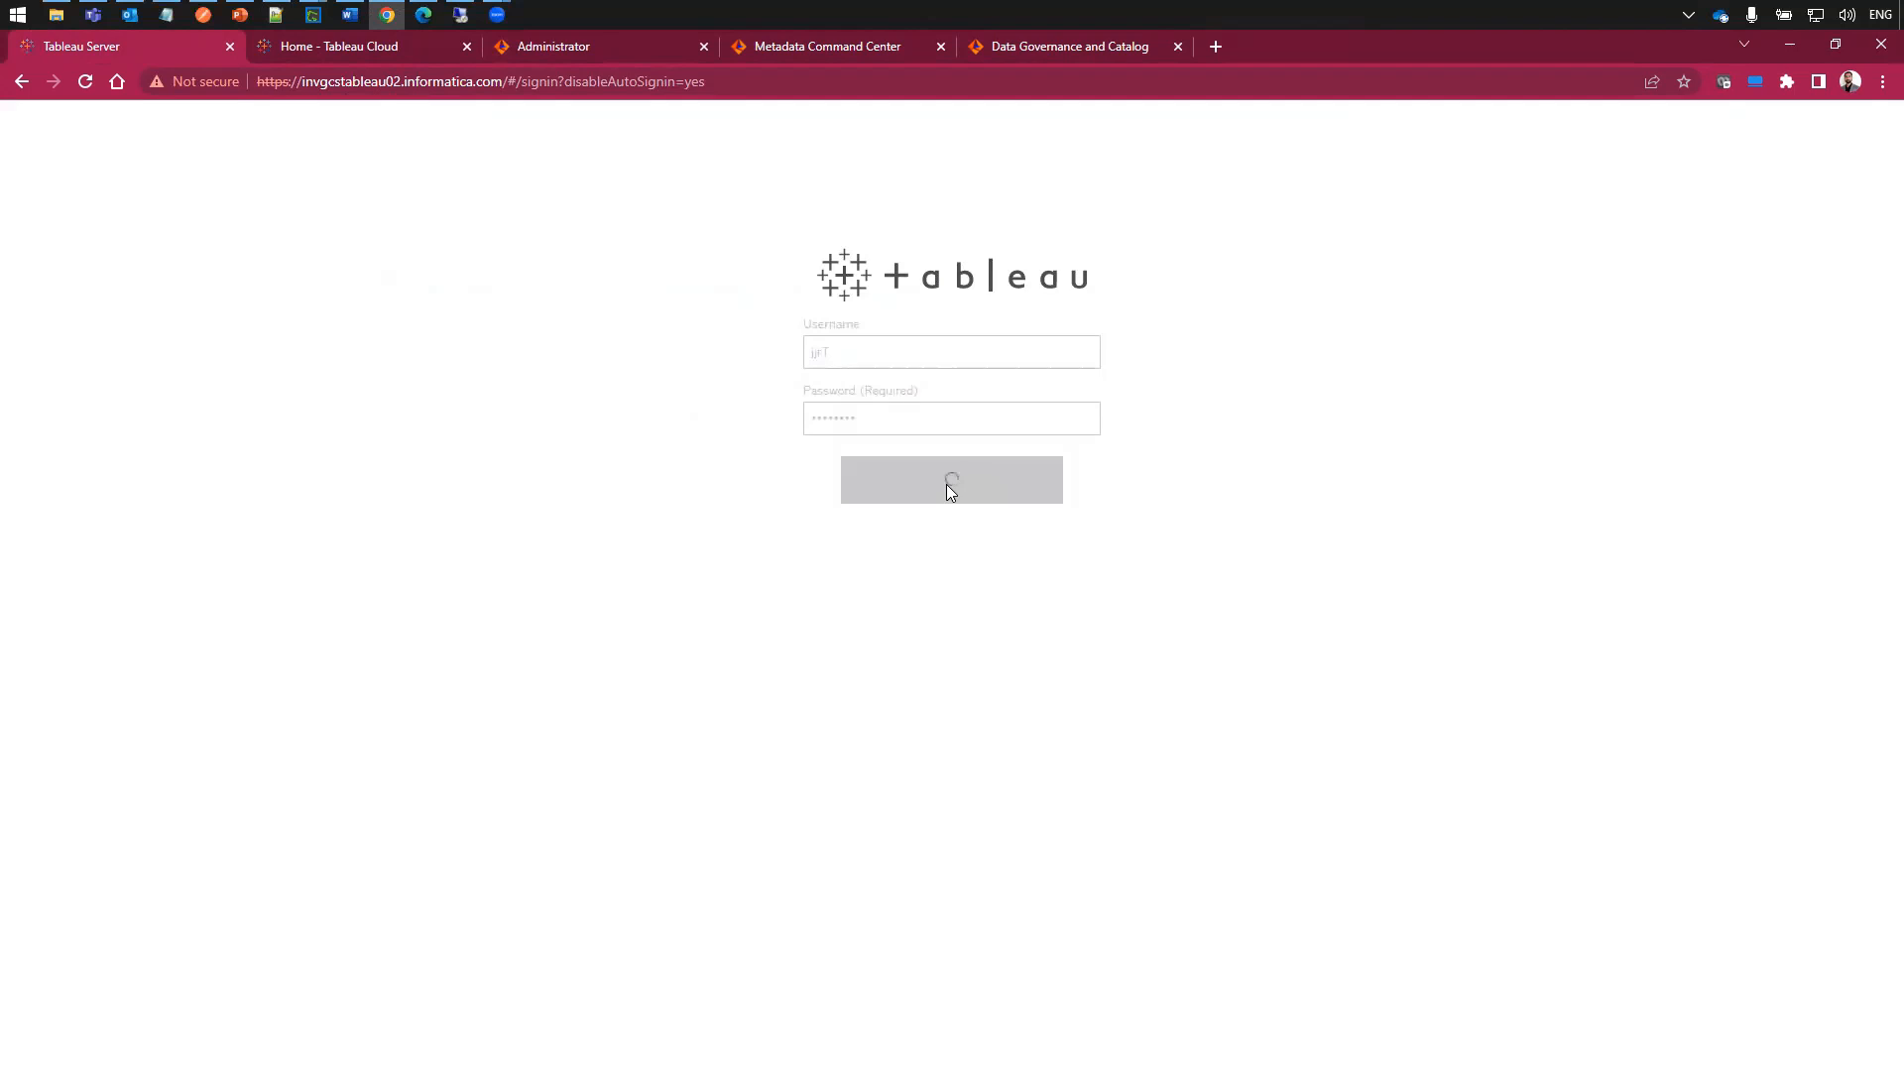
click(1855, 129)
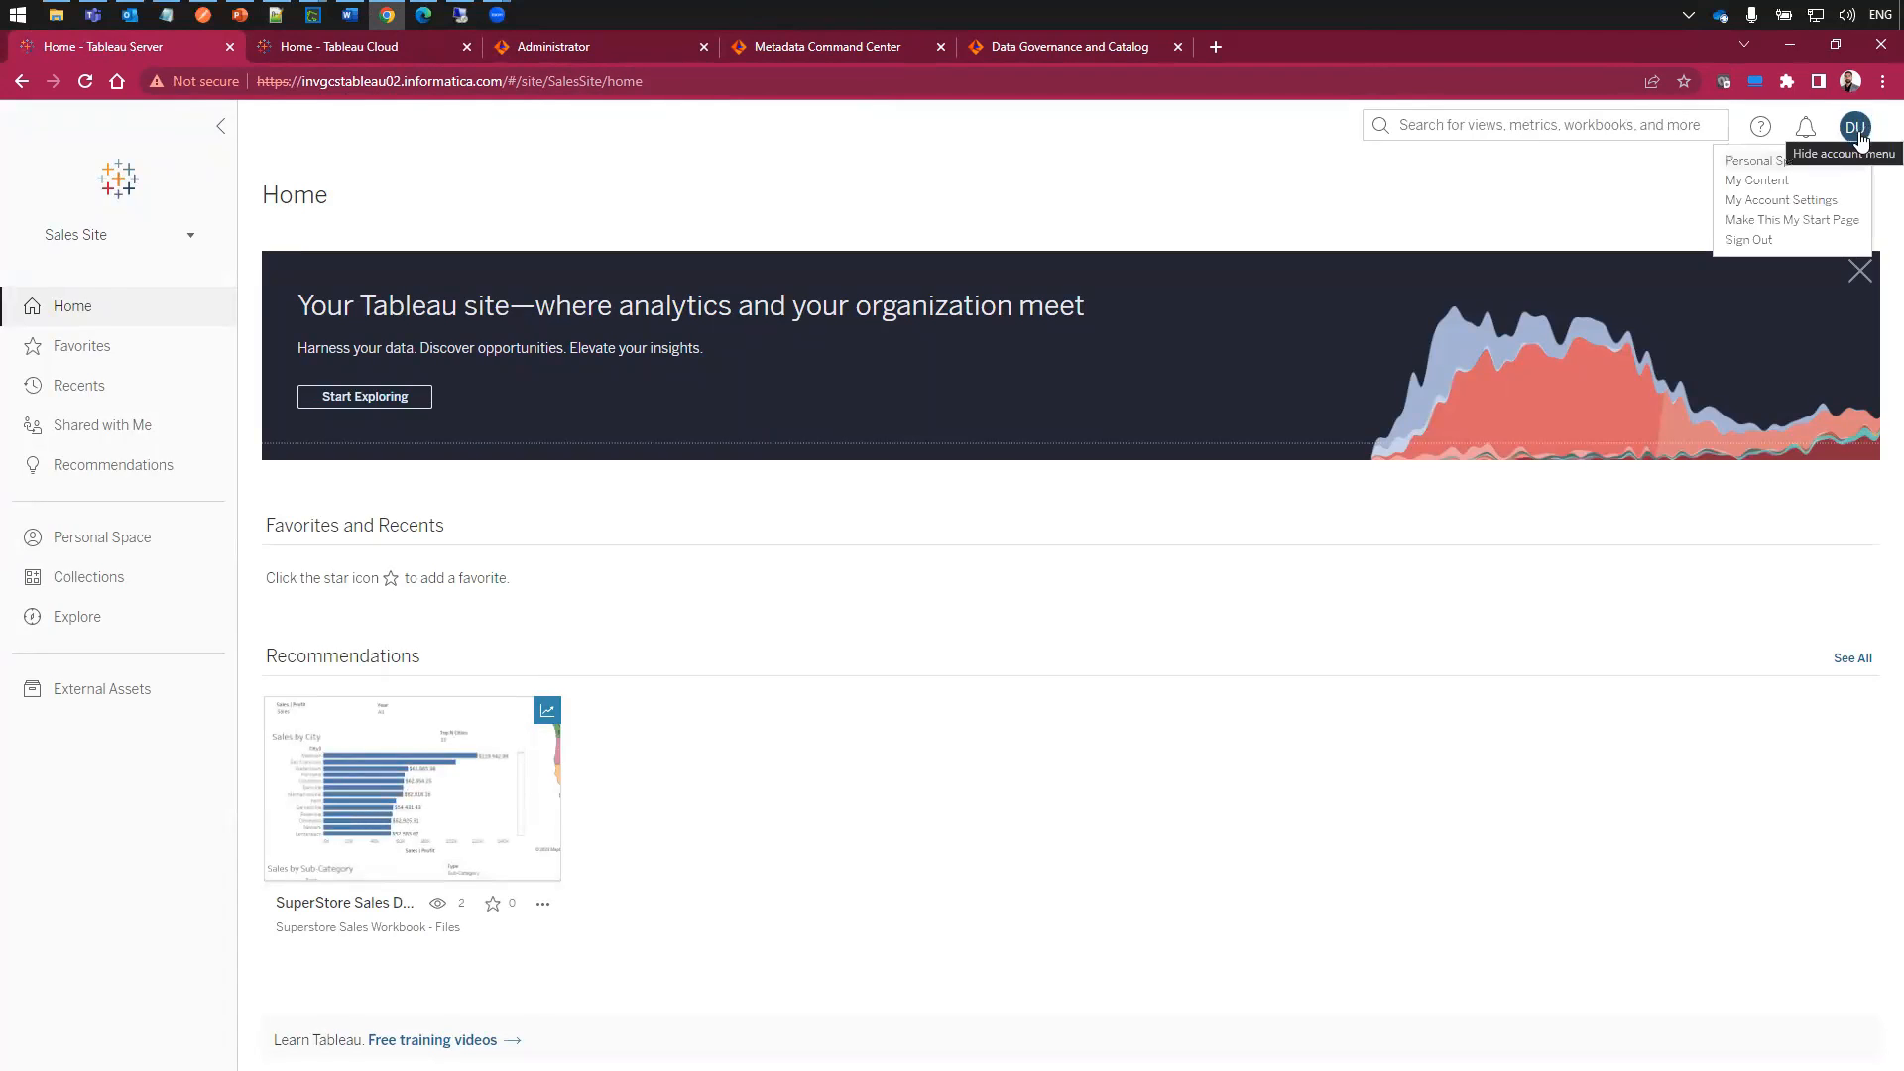
click(1775, 203)
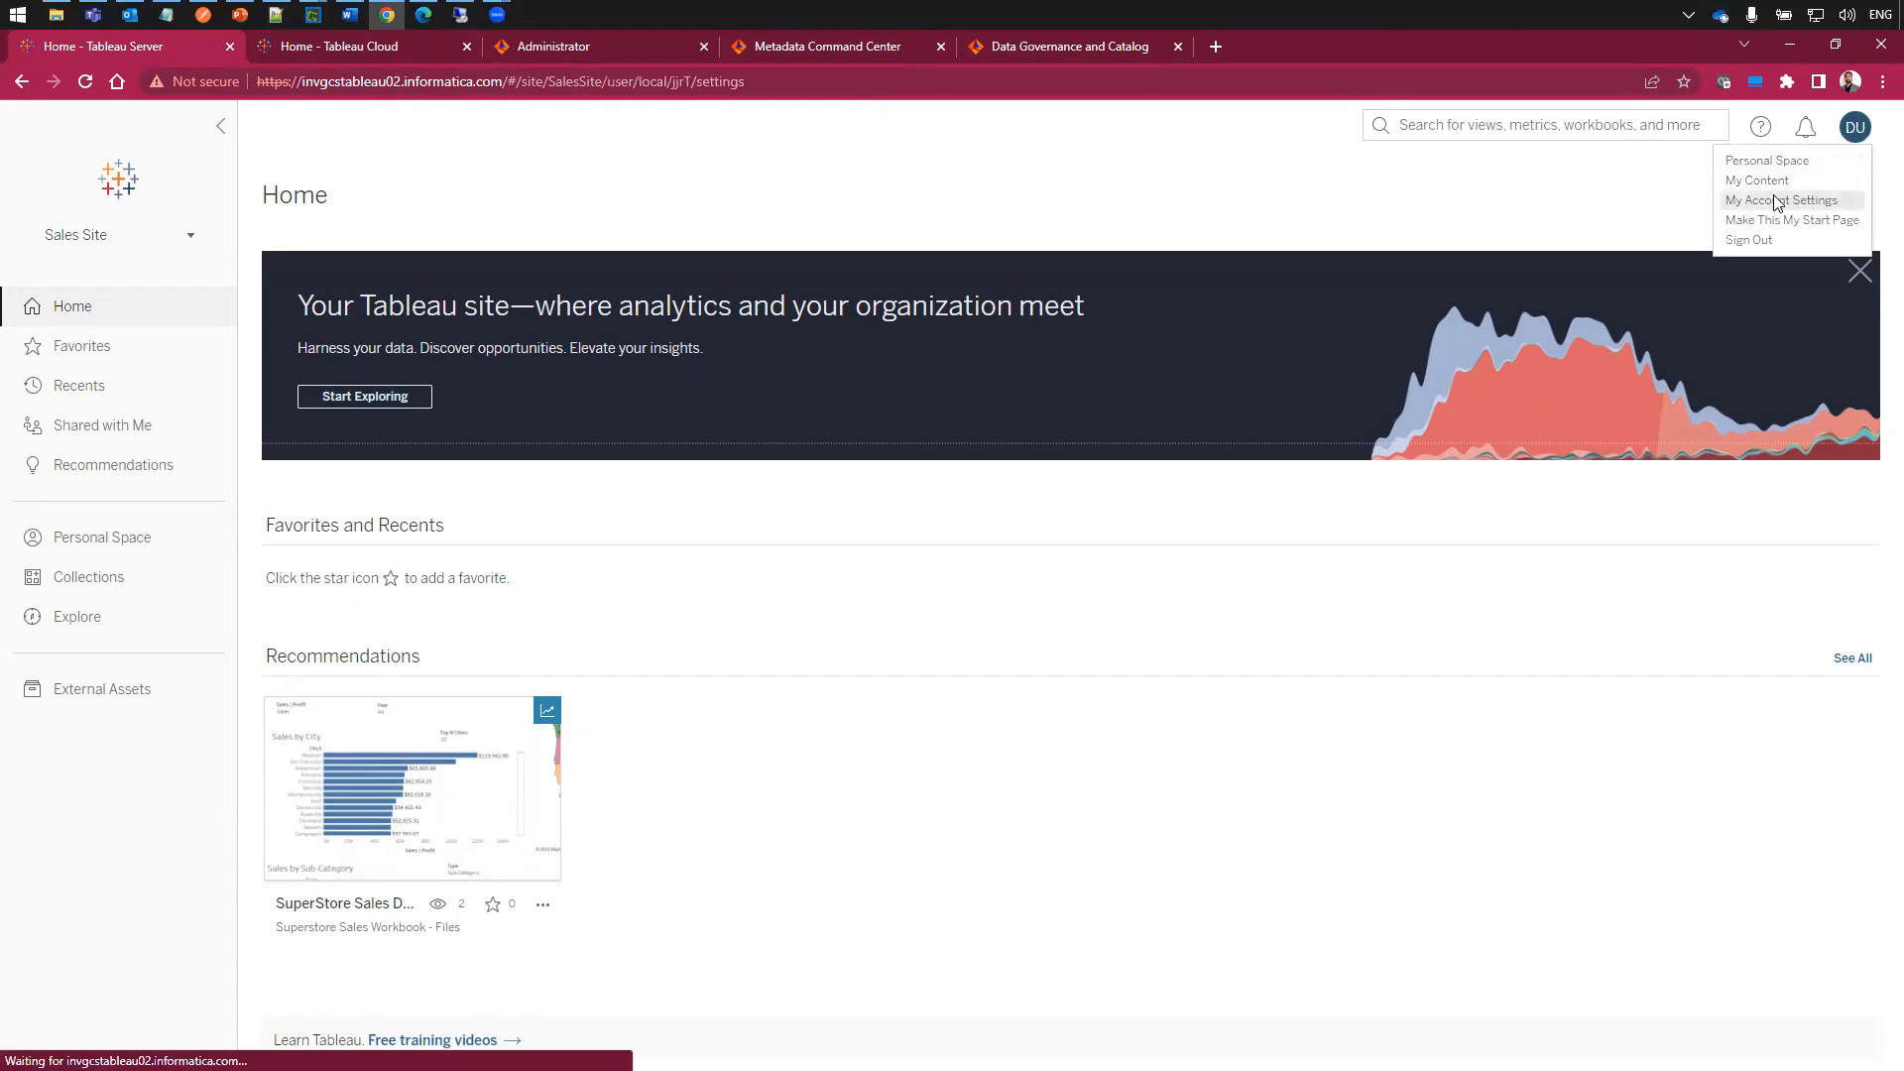
scroll(1067, 387, down, 5)
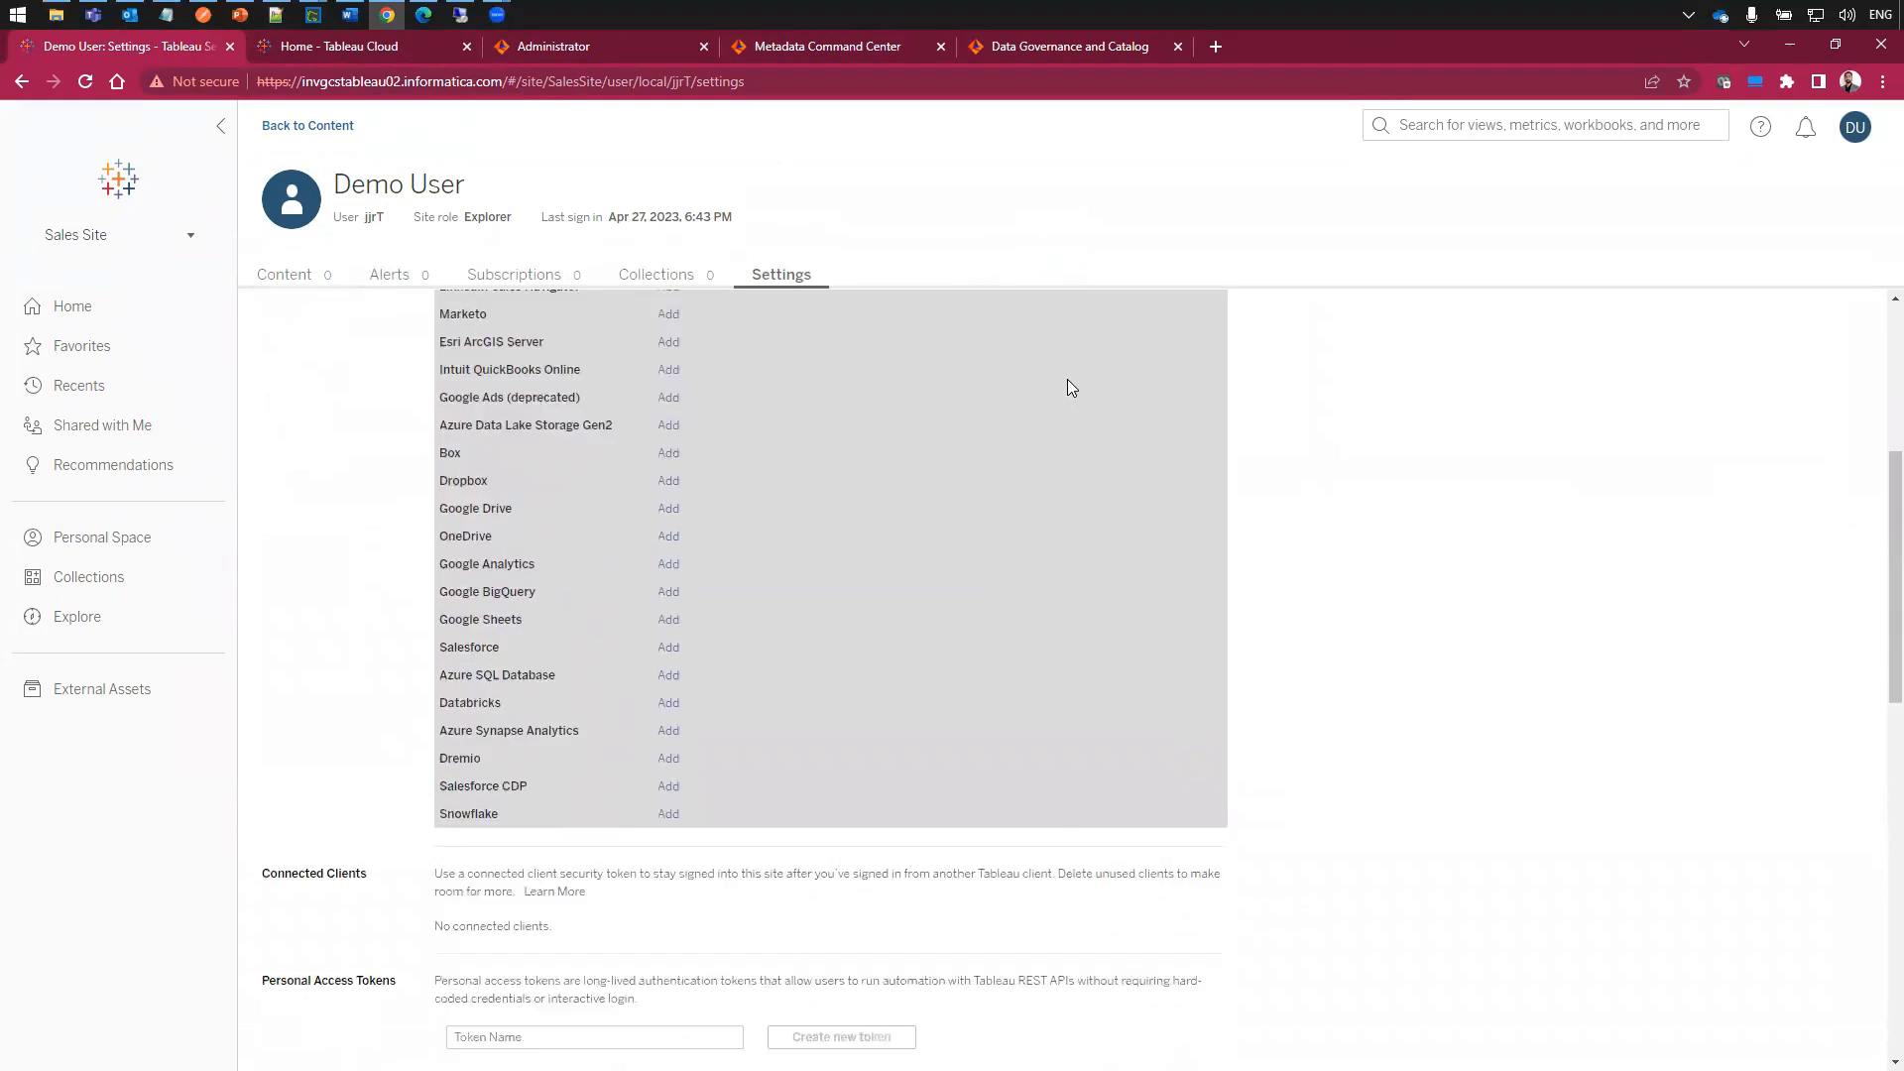
scroll(1067, 381, down, 3)
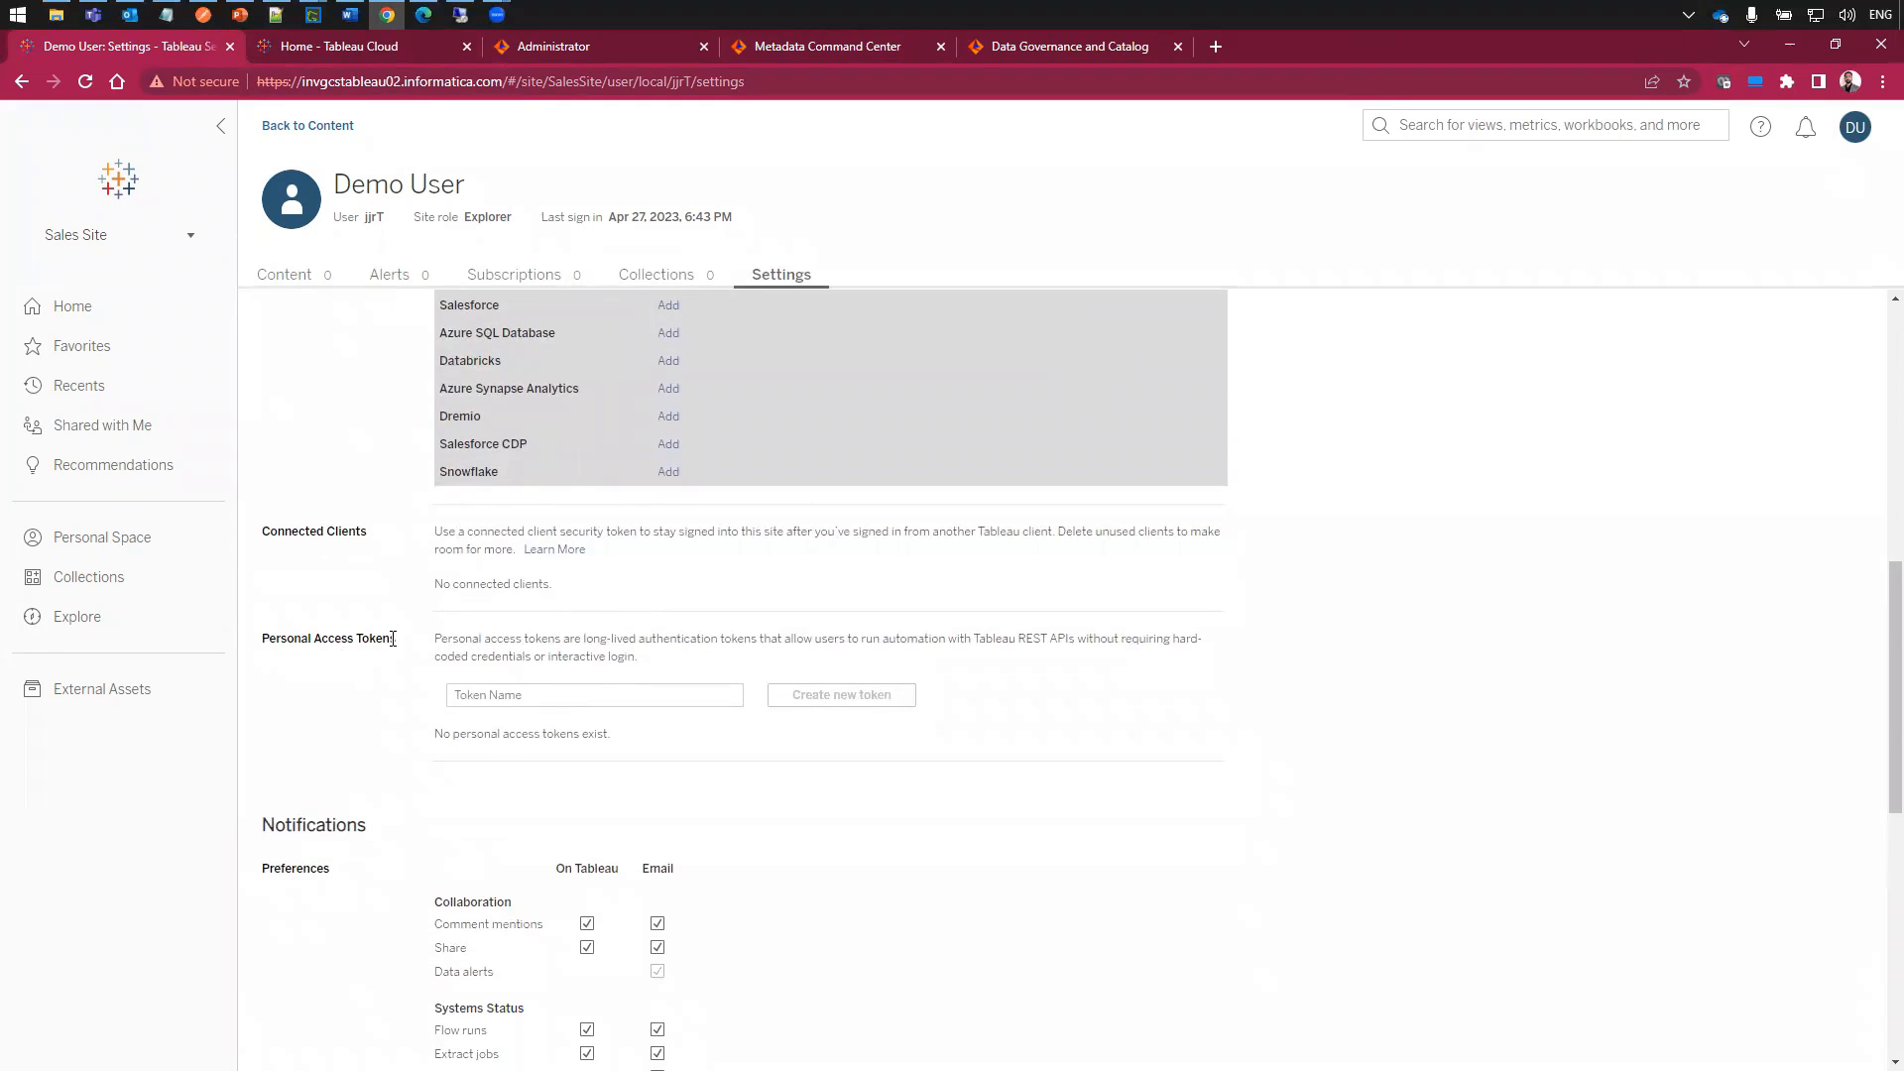
- Create a Tableau personal access token named PAT_Demo and copy its token secret
click(480, 693)
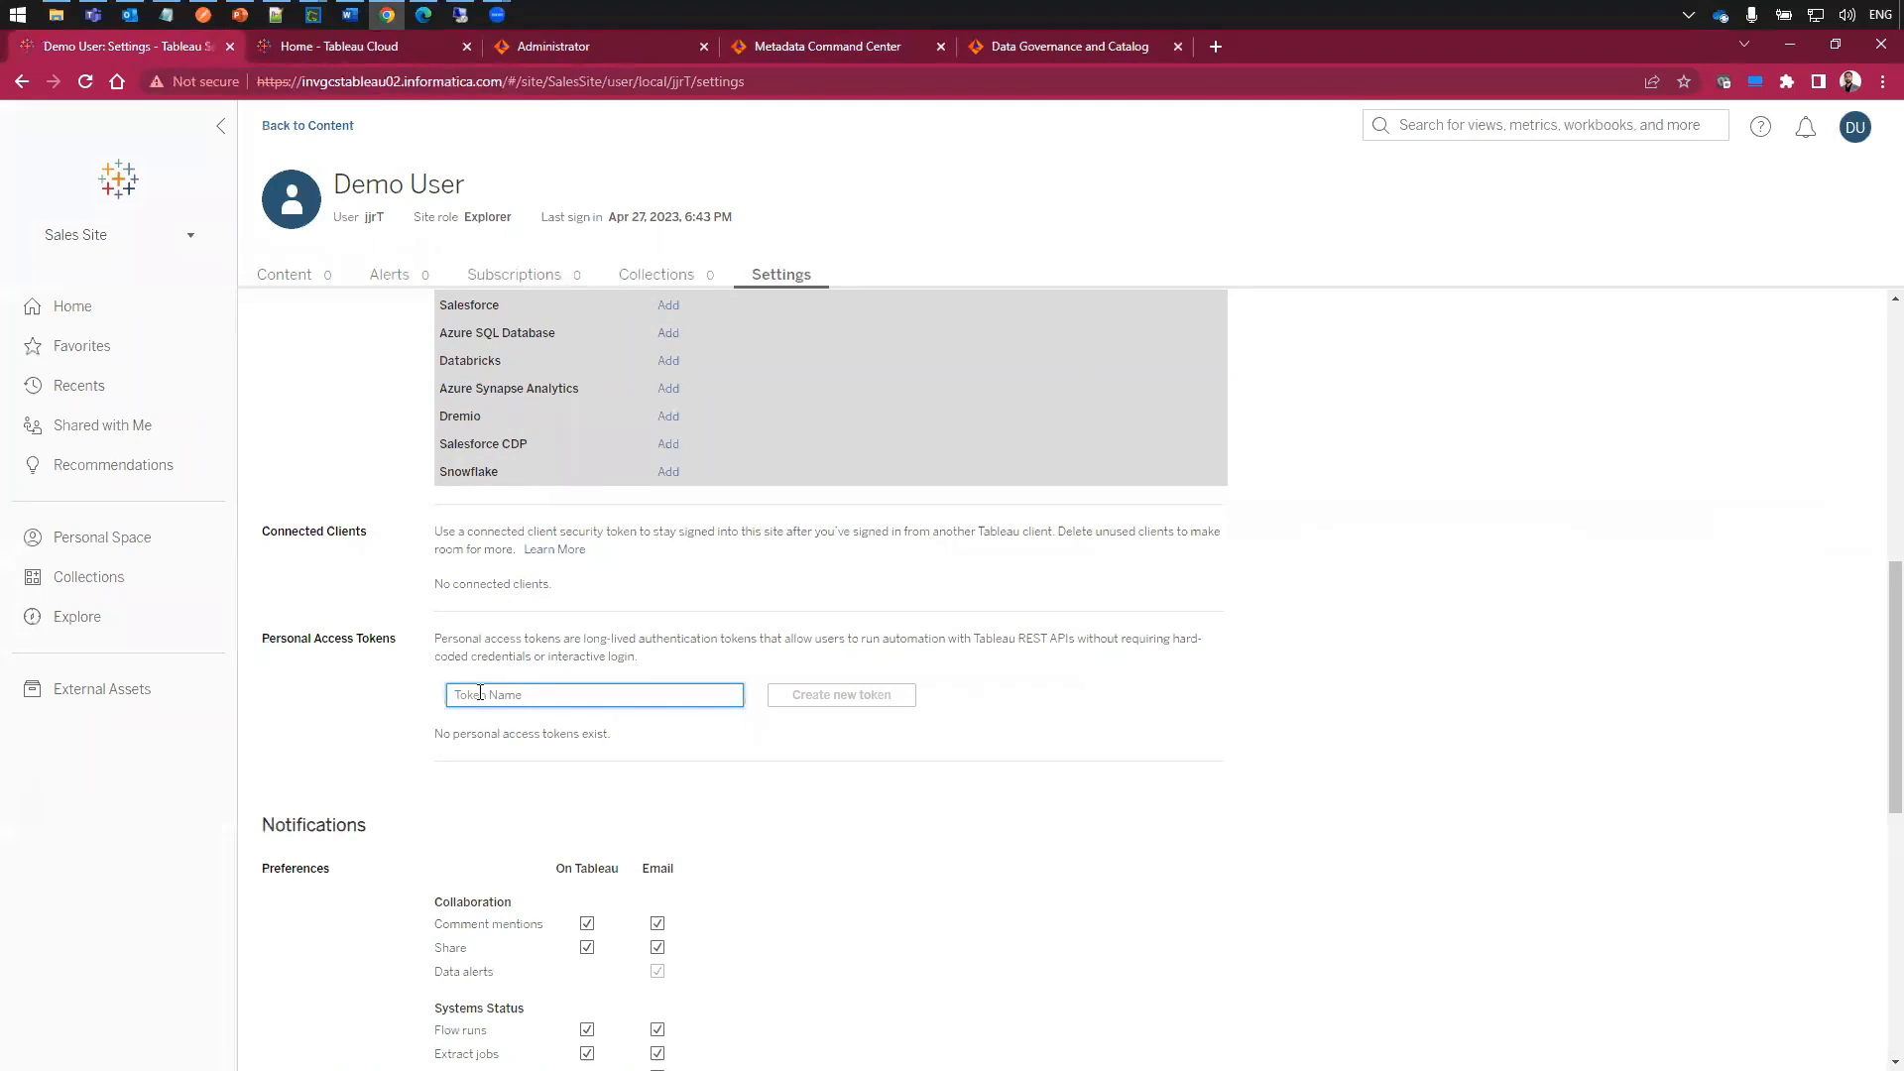
text(PAT_Demo)
click(914, 736)
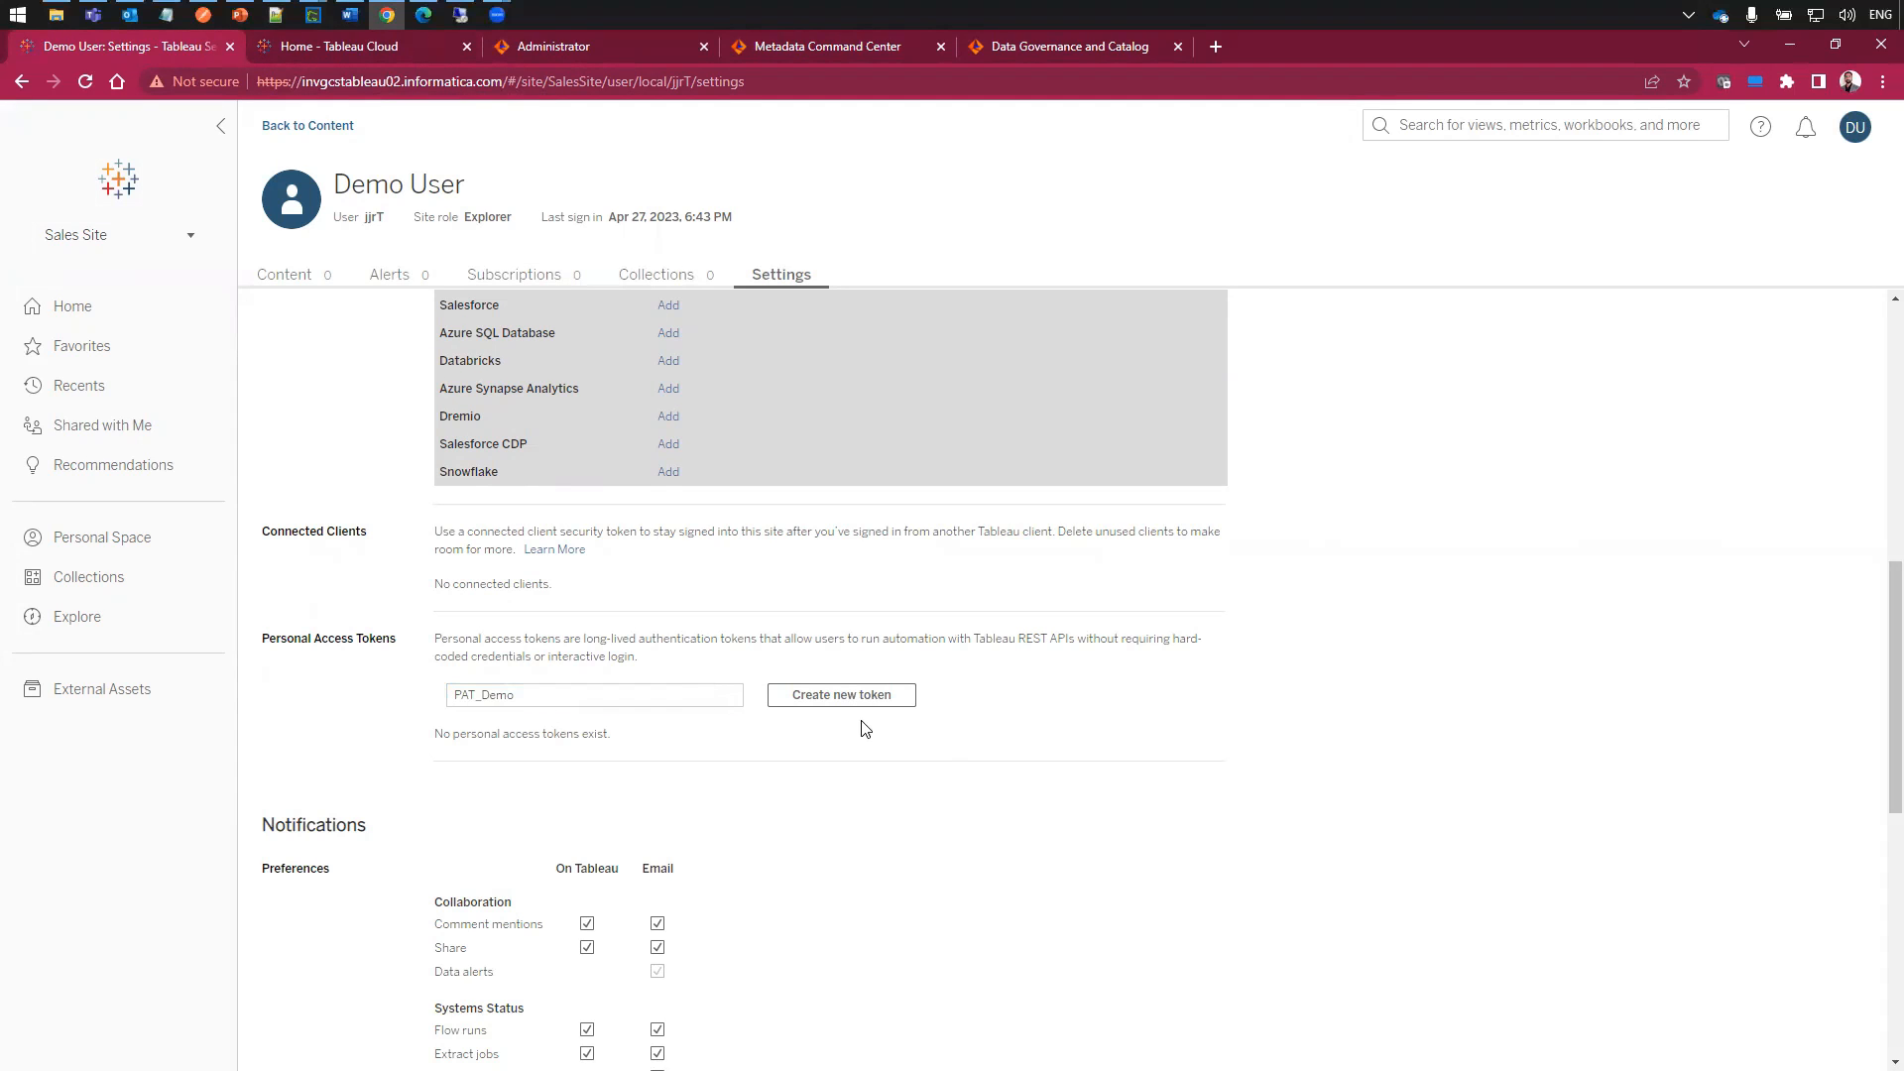
click(858, 695)
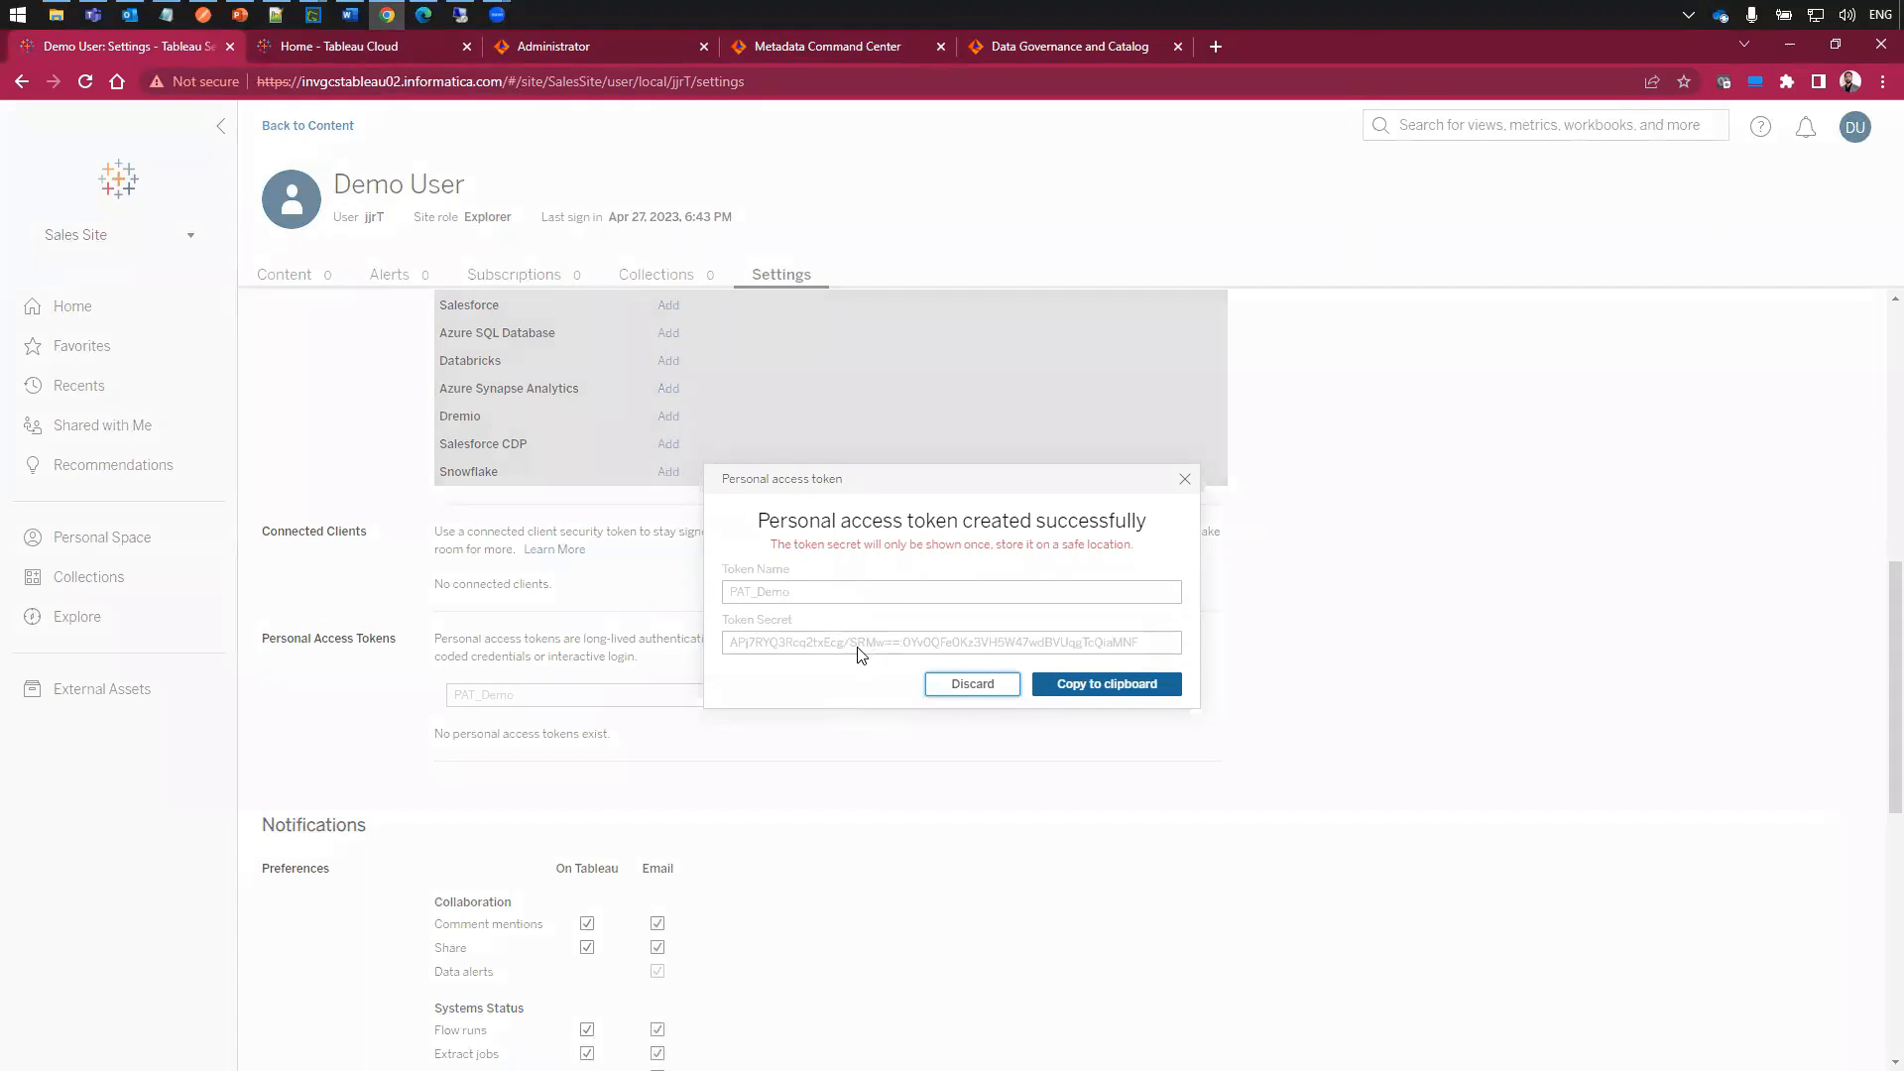
click(1115, 684)
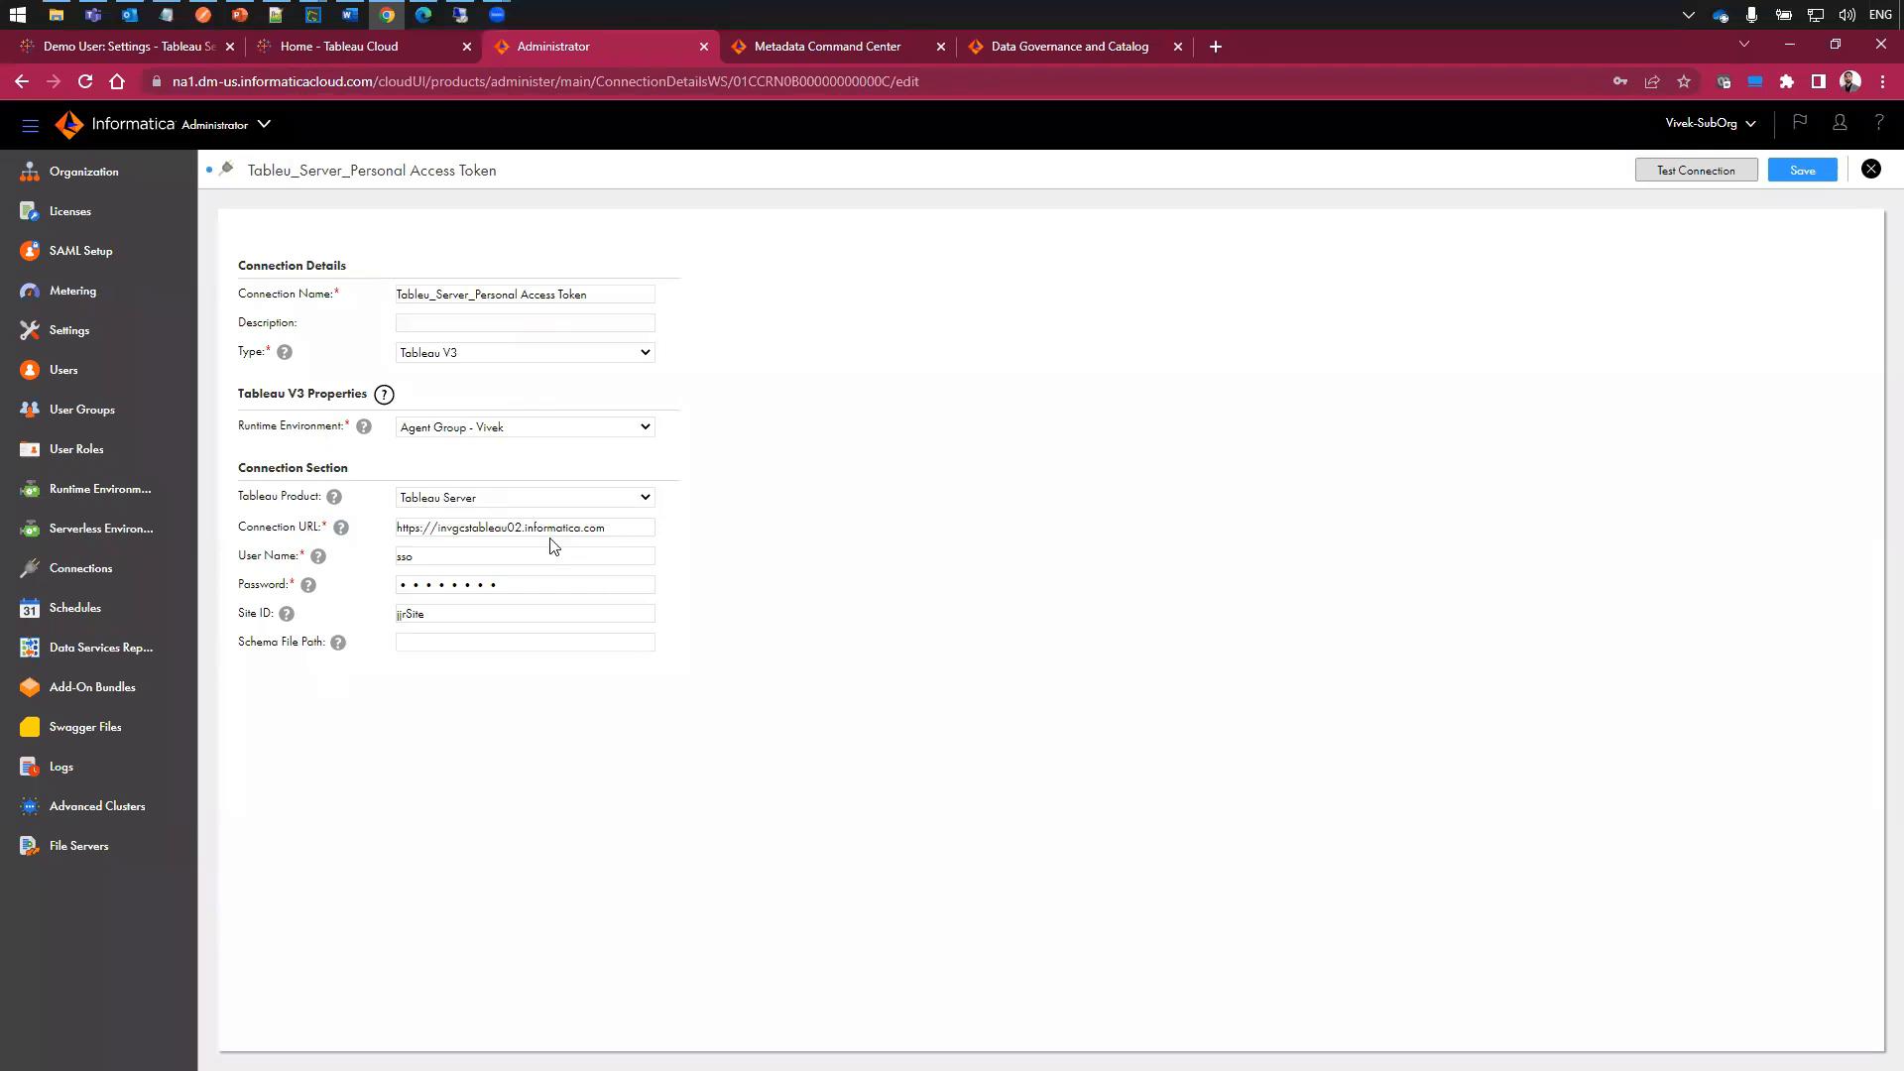
- In Administrator's Tableu_Server_Personal Access Token connection, enter user name PAT_Demo and the token secret as the password; test and save the connection
drag(540, 556, 398, 564)
key(ctrl+v)
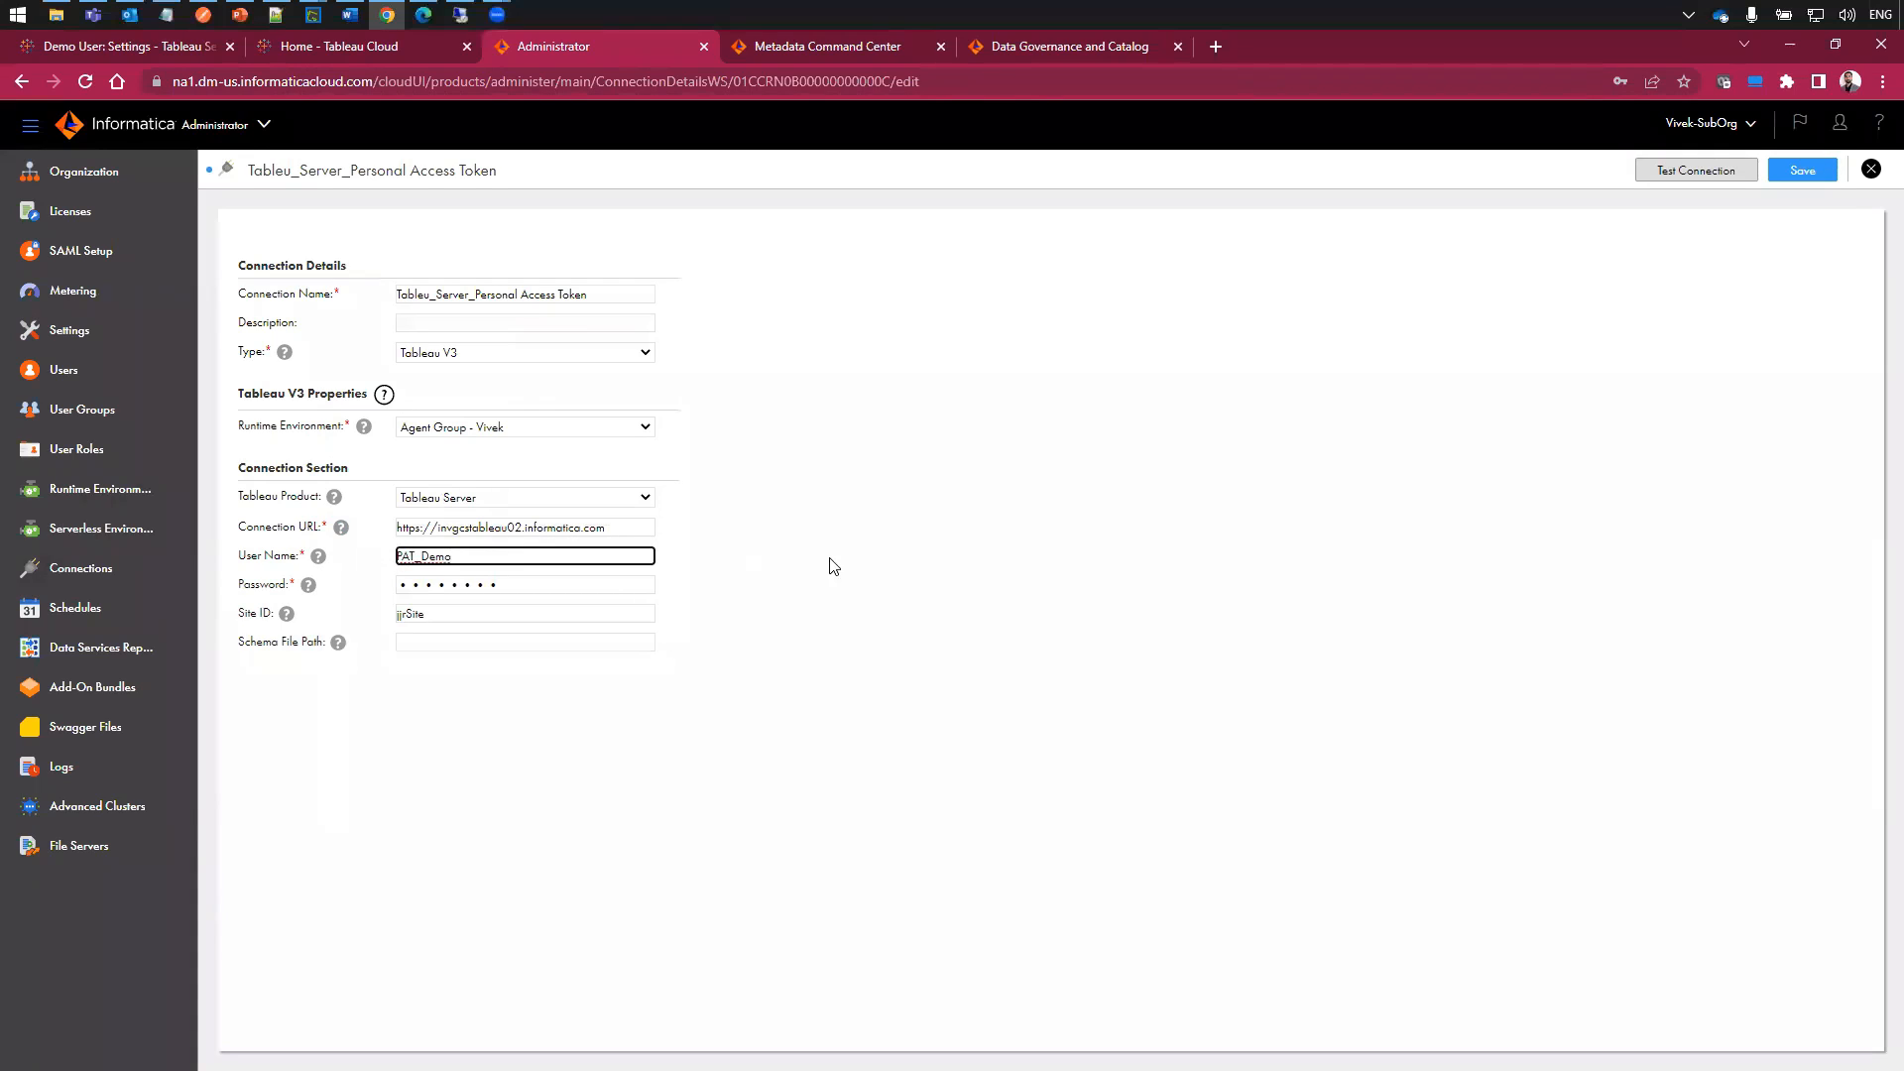
click(866, 567)
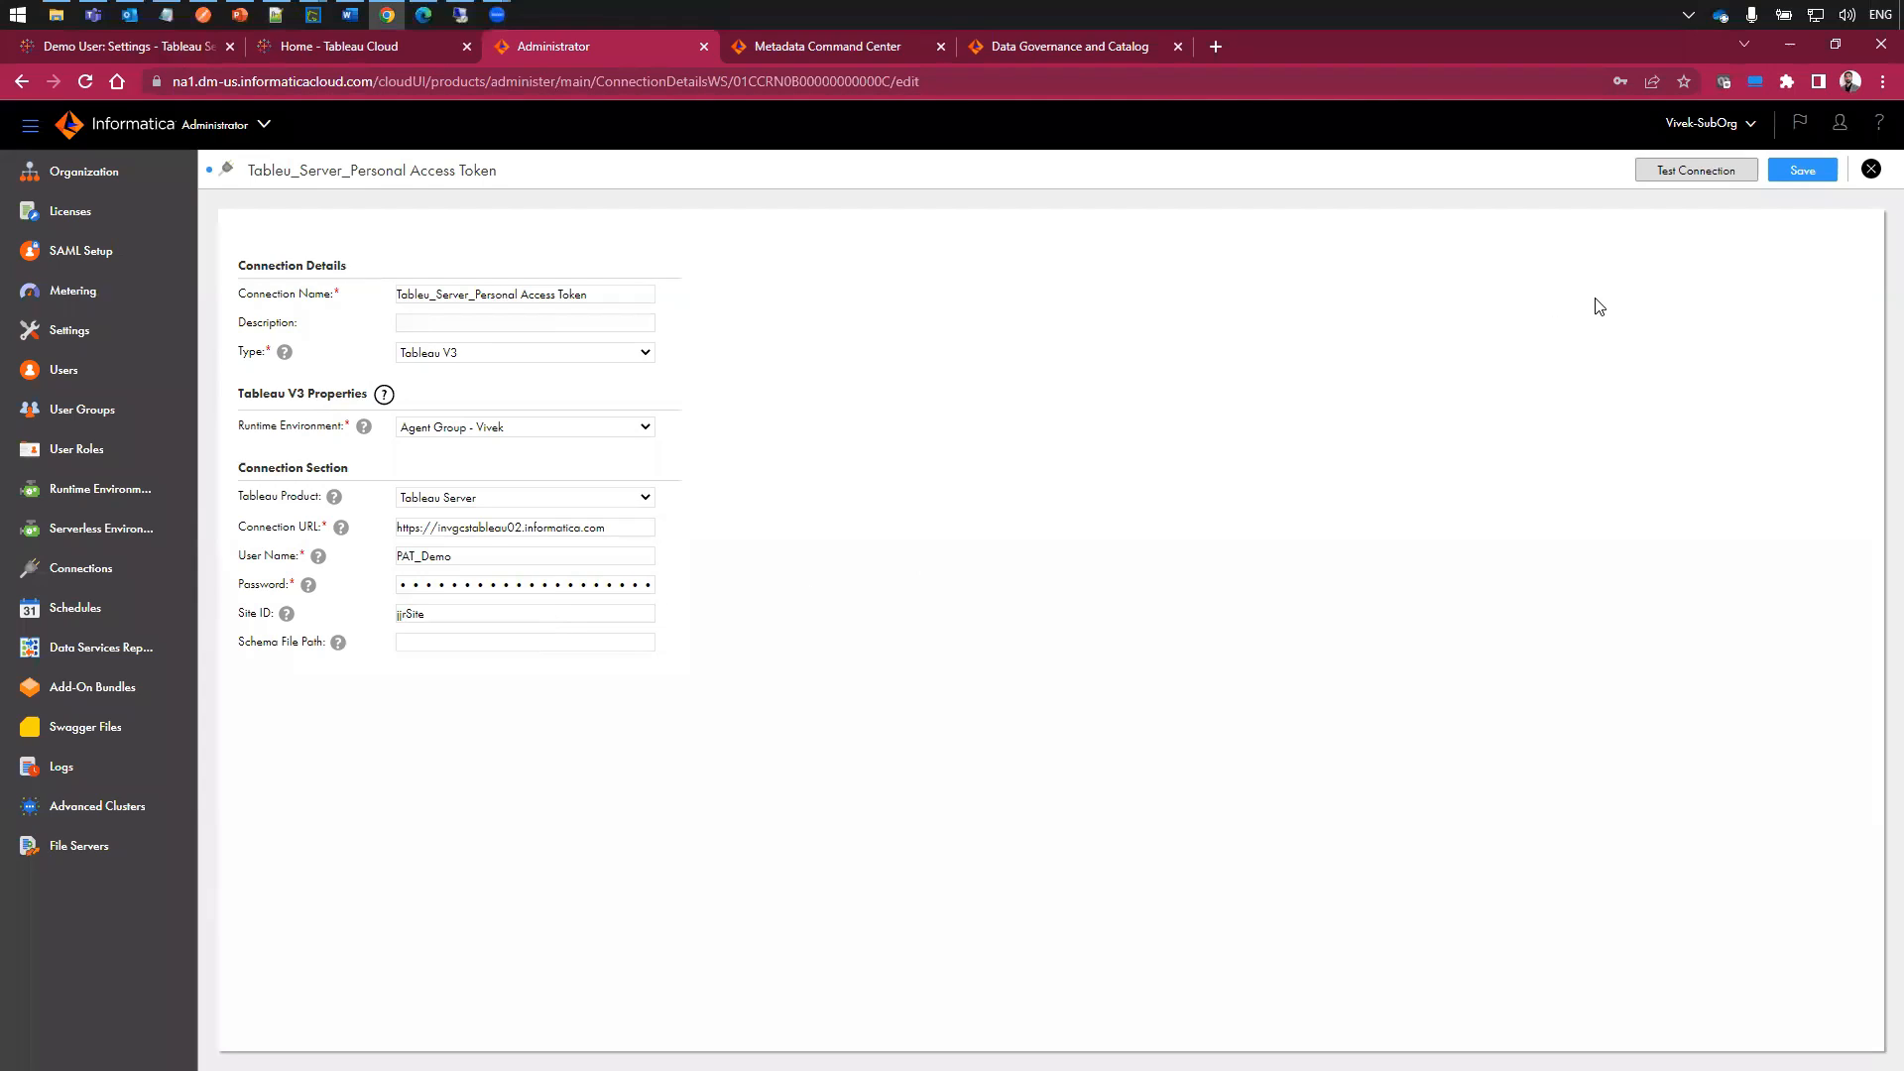
click(1686, 168)
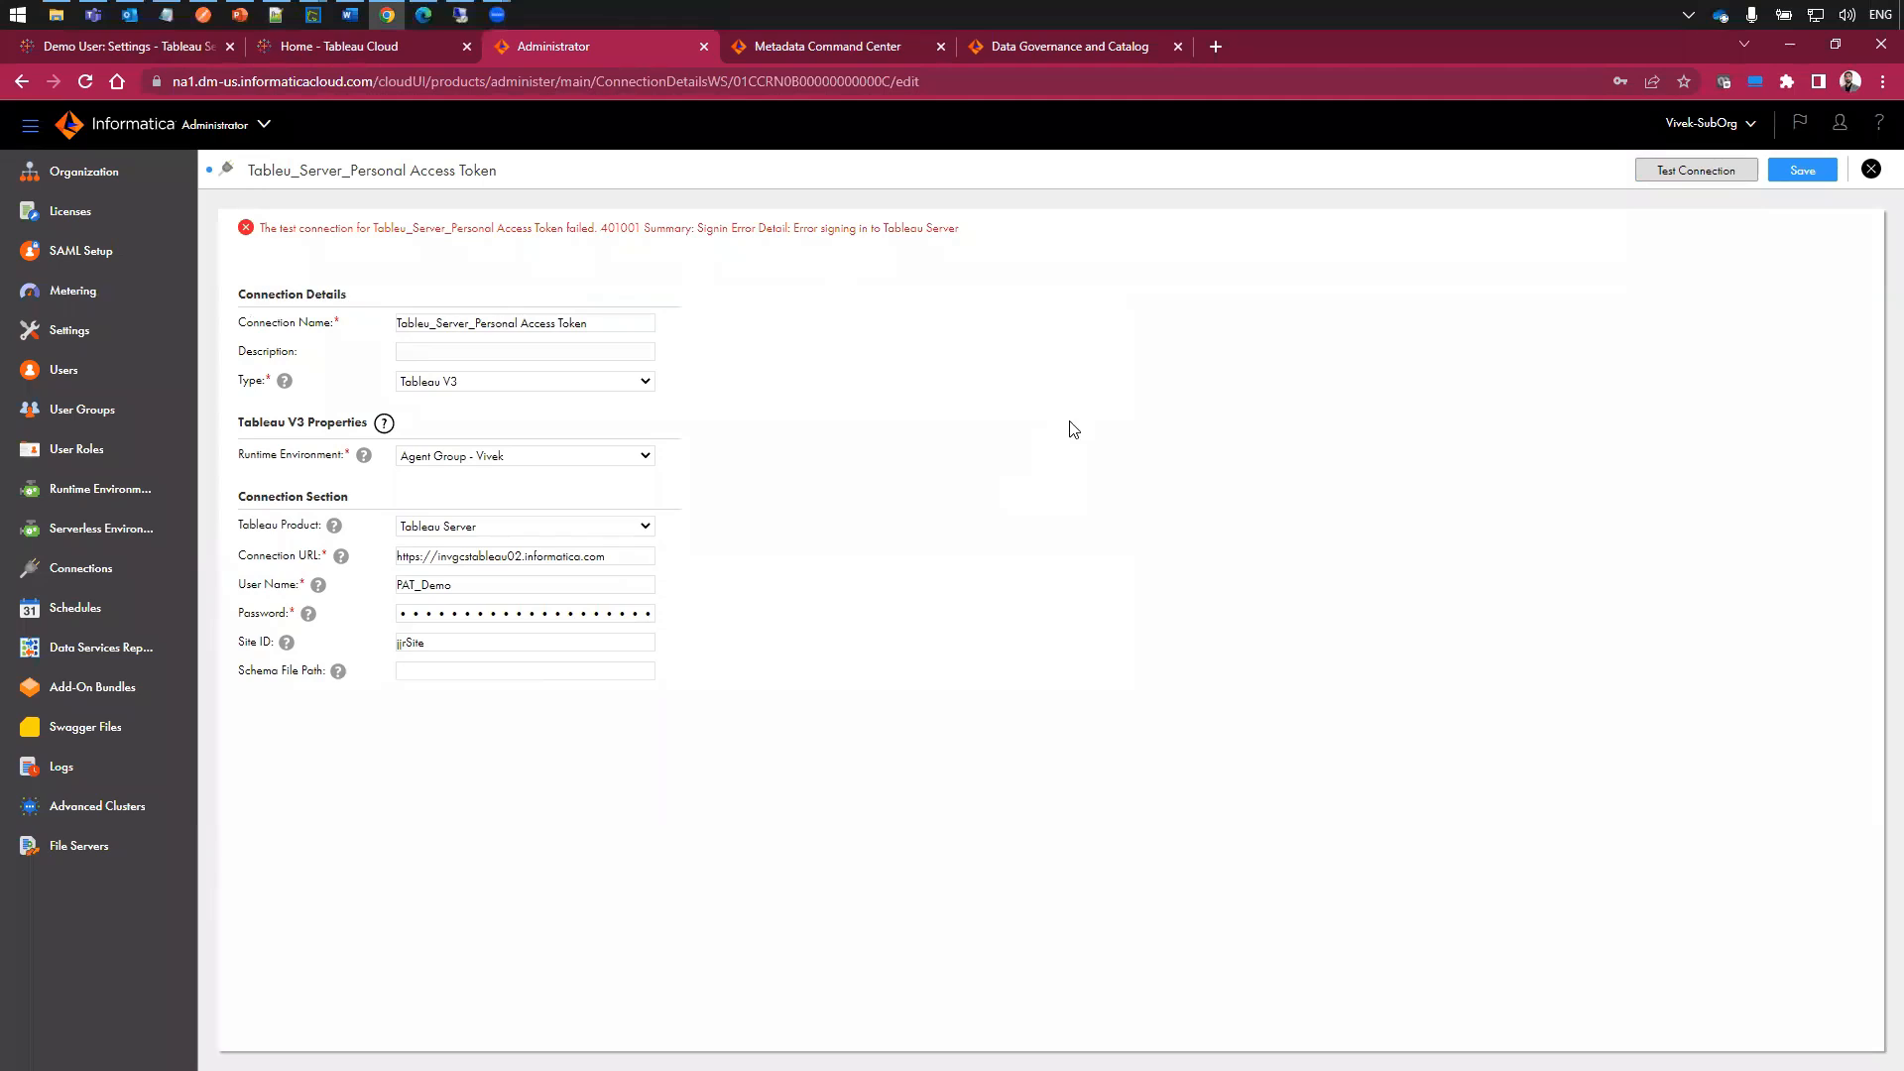
click(1802, 171)
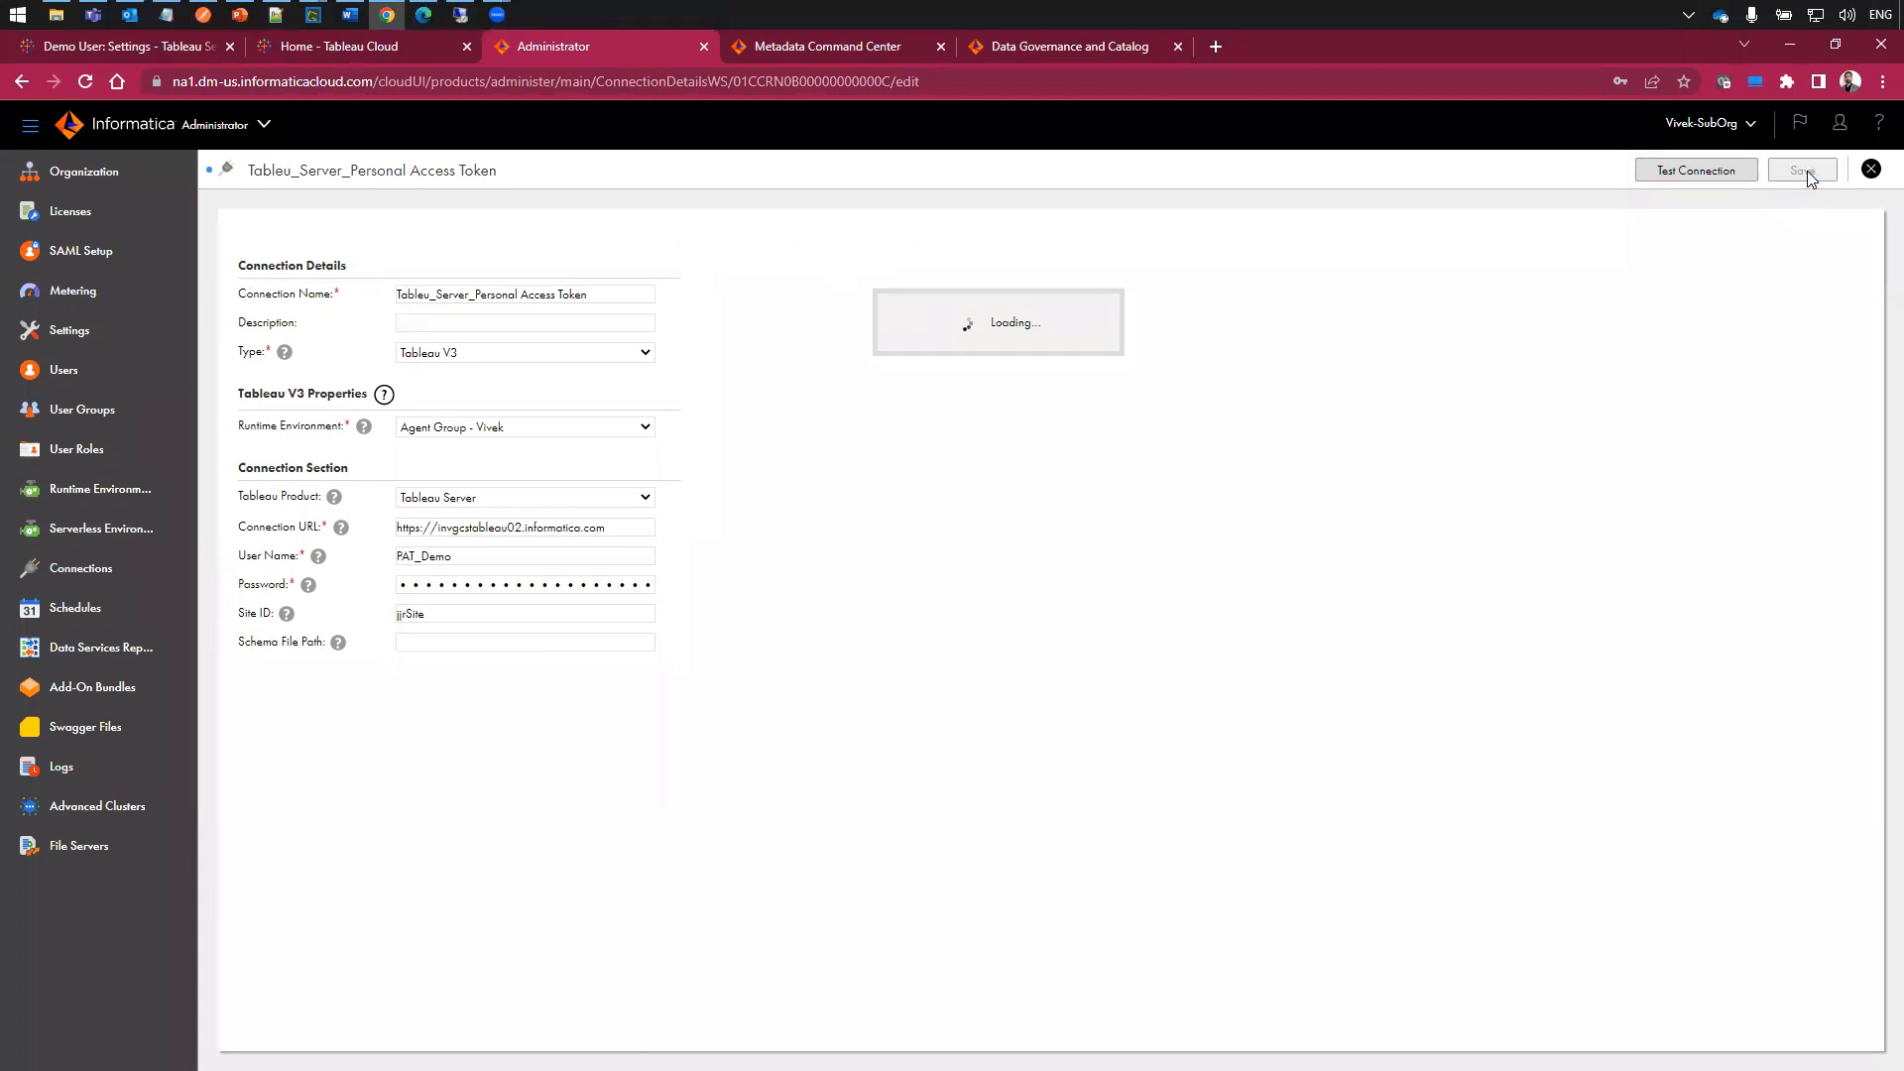
- In Metadata Command Center, create a Tableau catalog source named Tableu_Server_Personal_Access_Token using the Tableu_Server_Personal Access Token connection
click(828, 46)
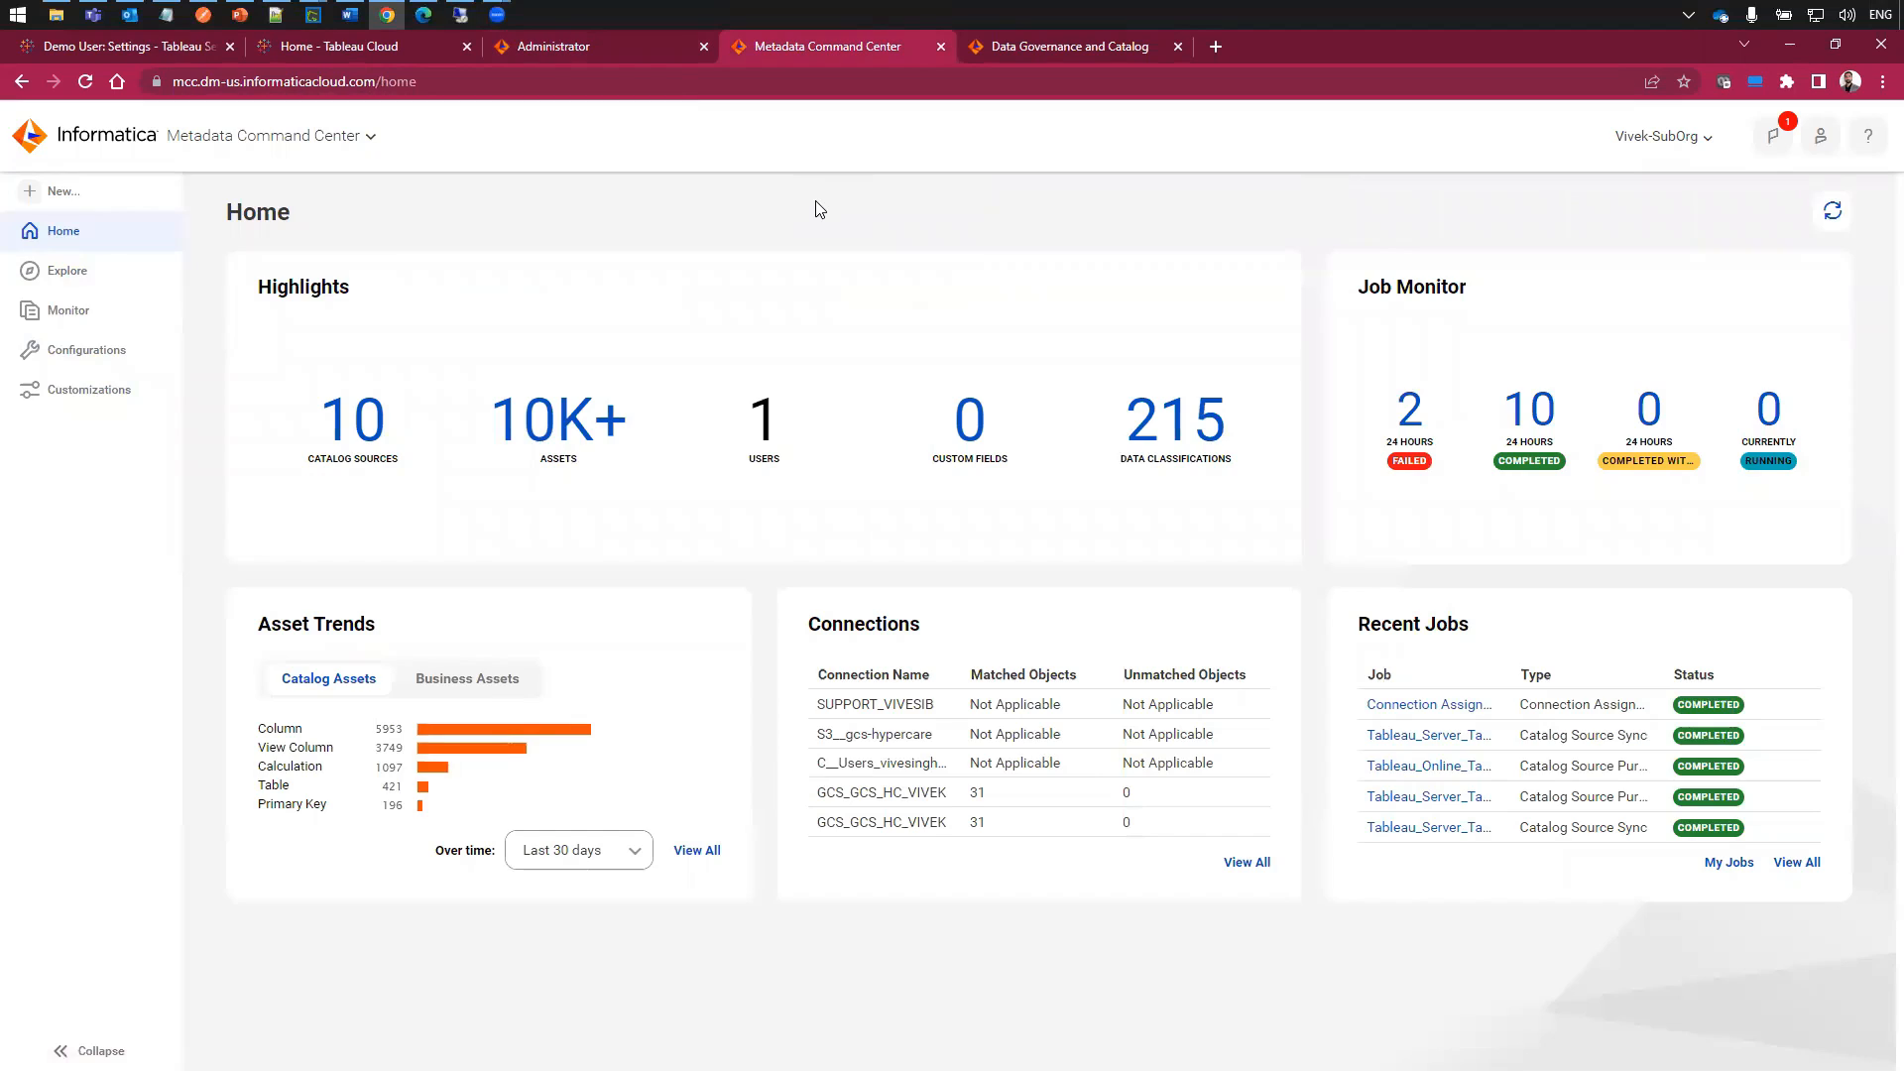
click(64, 193)
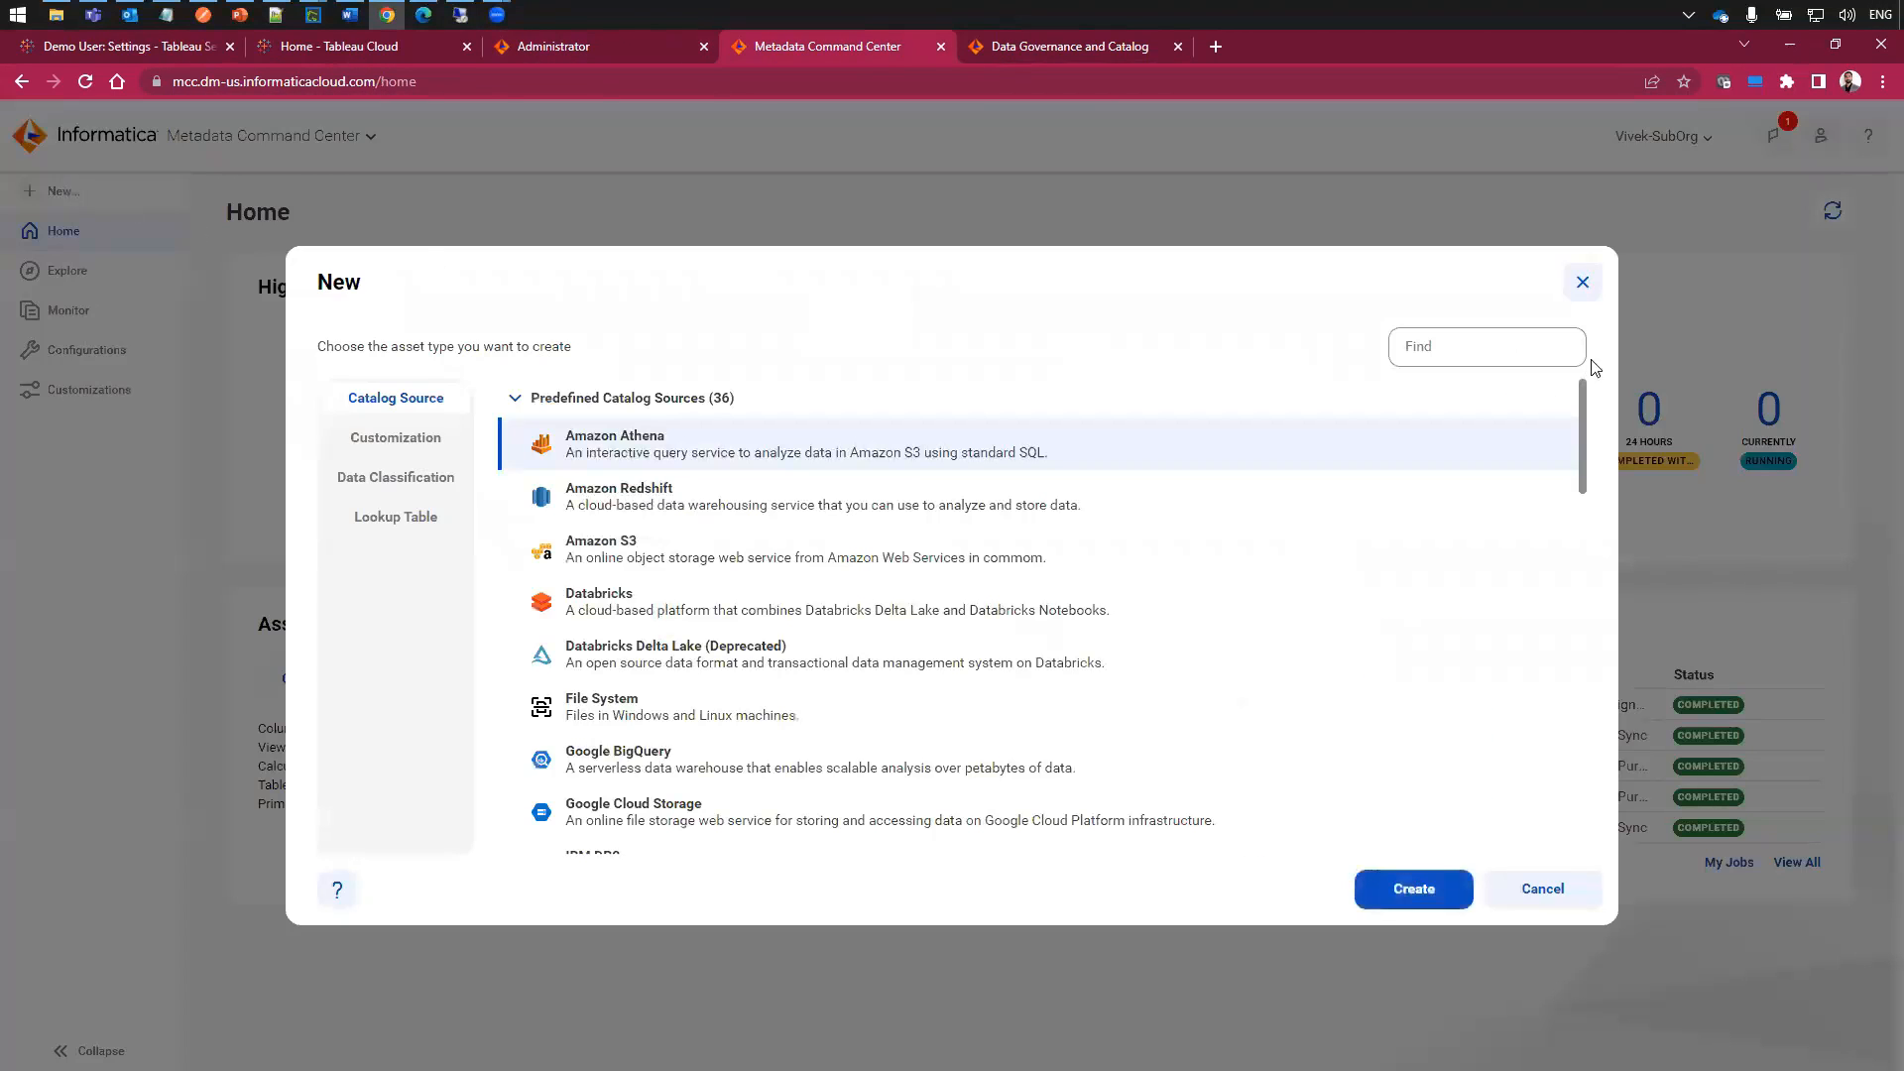
click(1511, 350)
text(tableau)
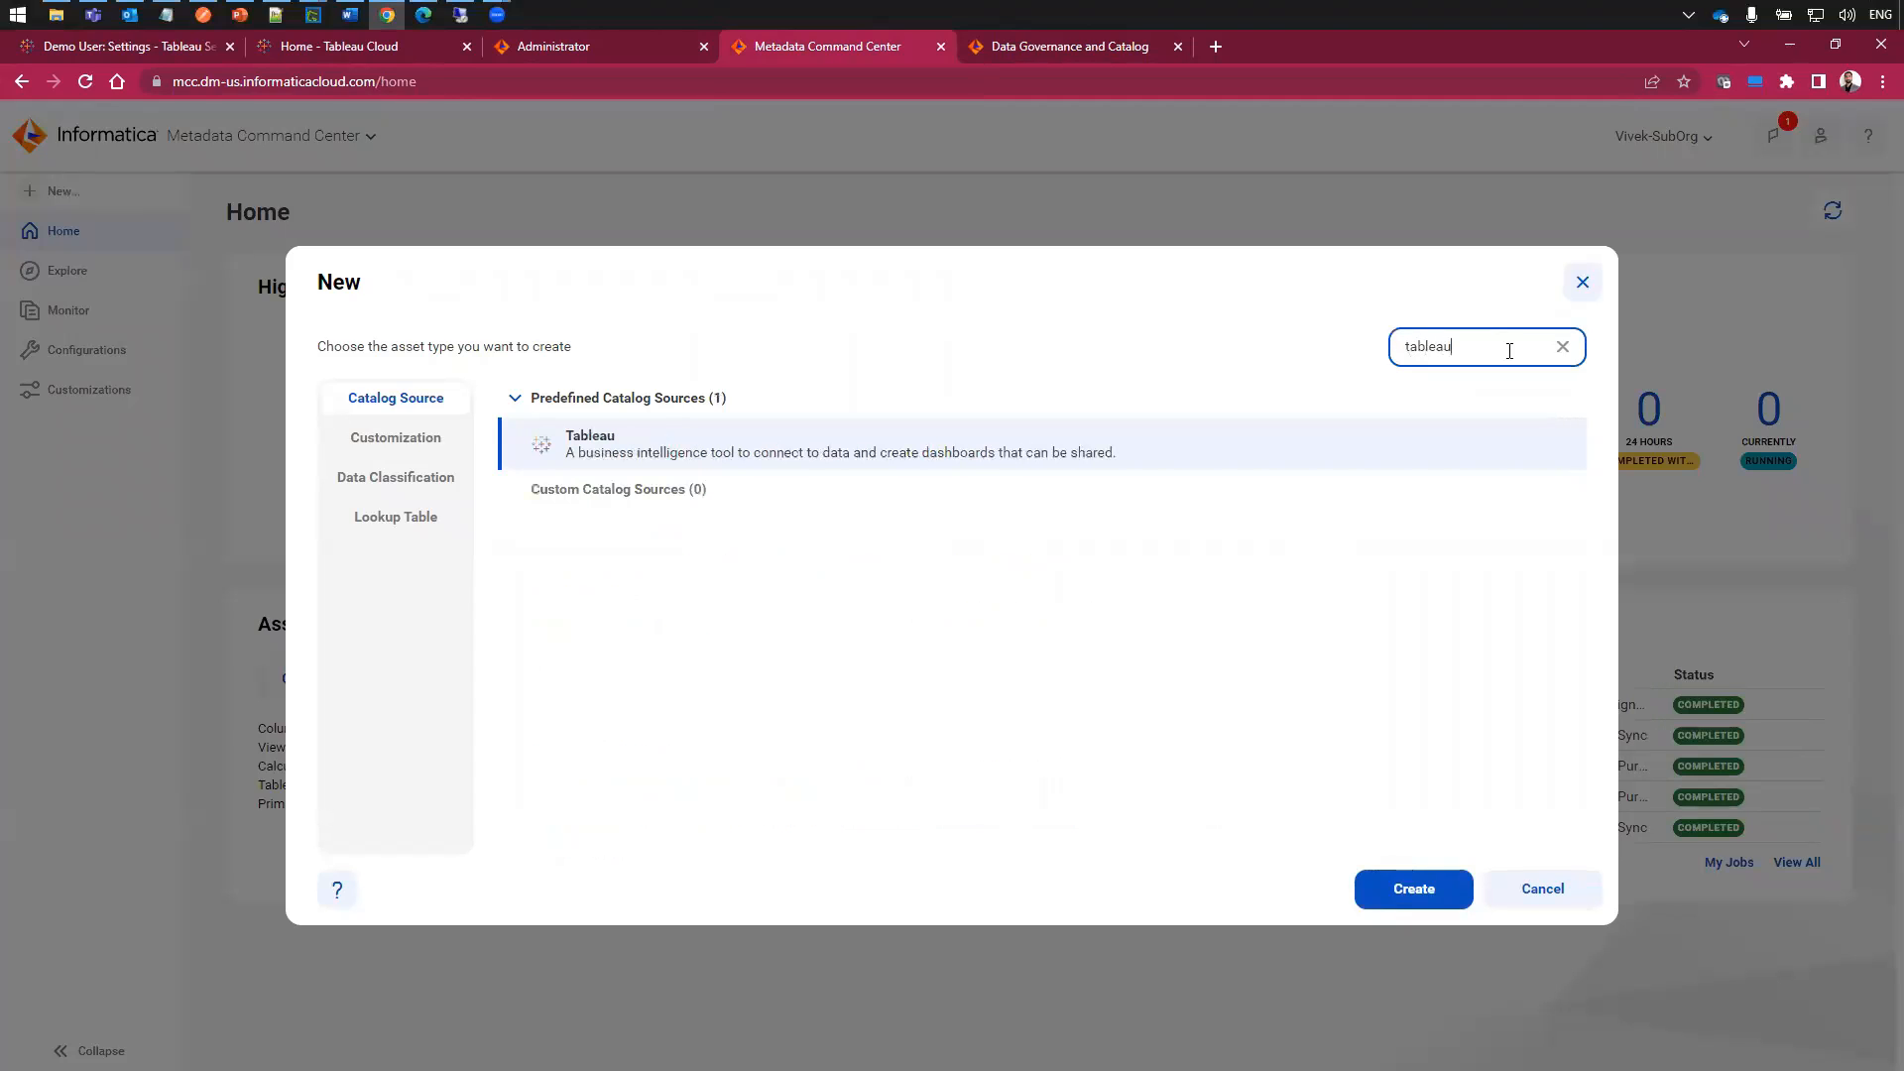
click(861, 458)
click(1414, 889)
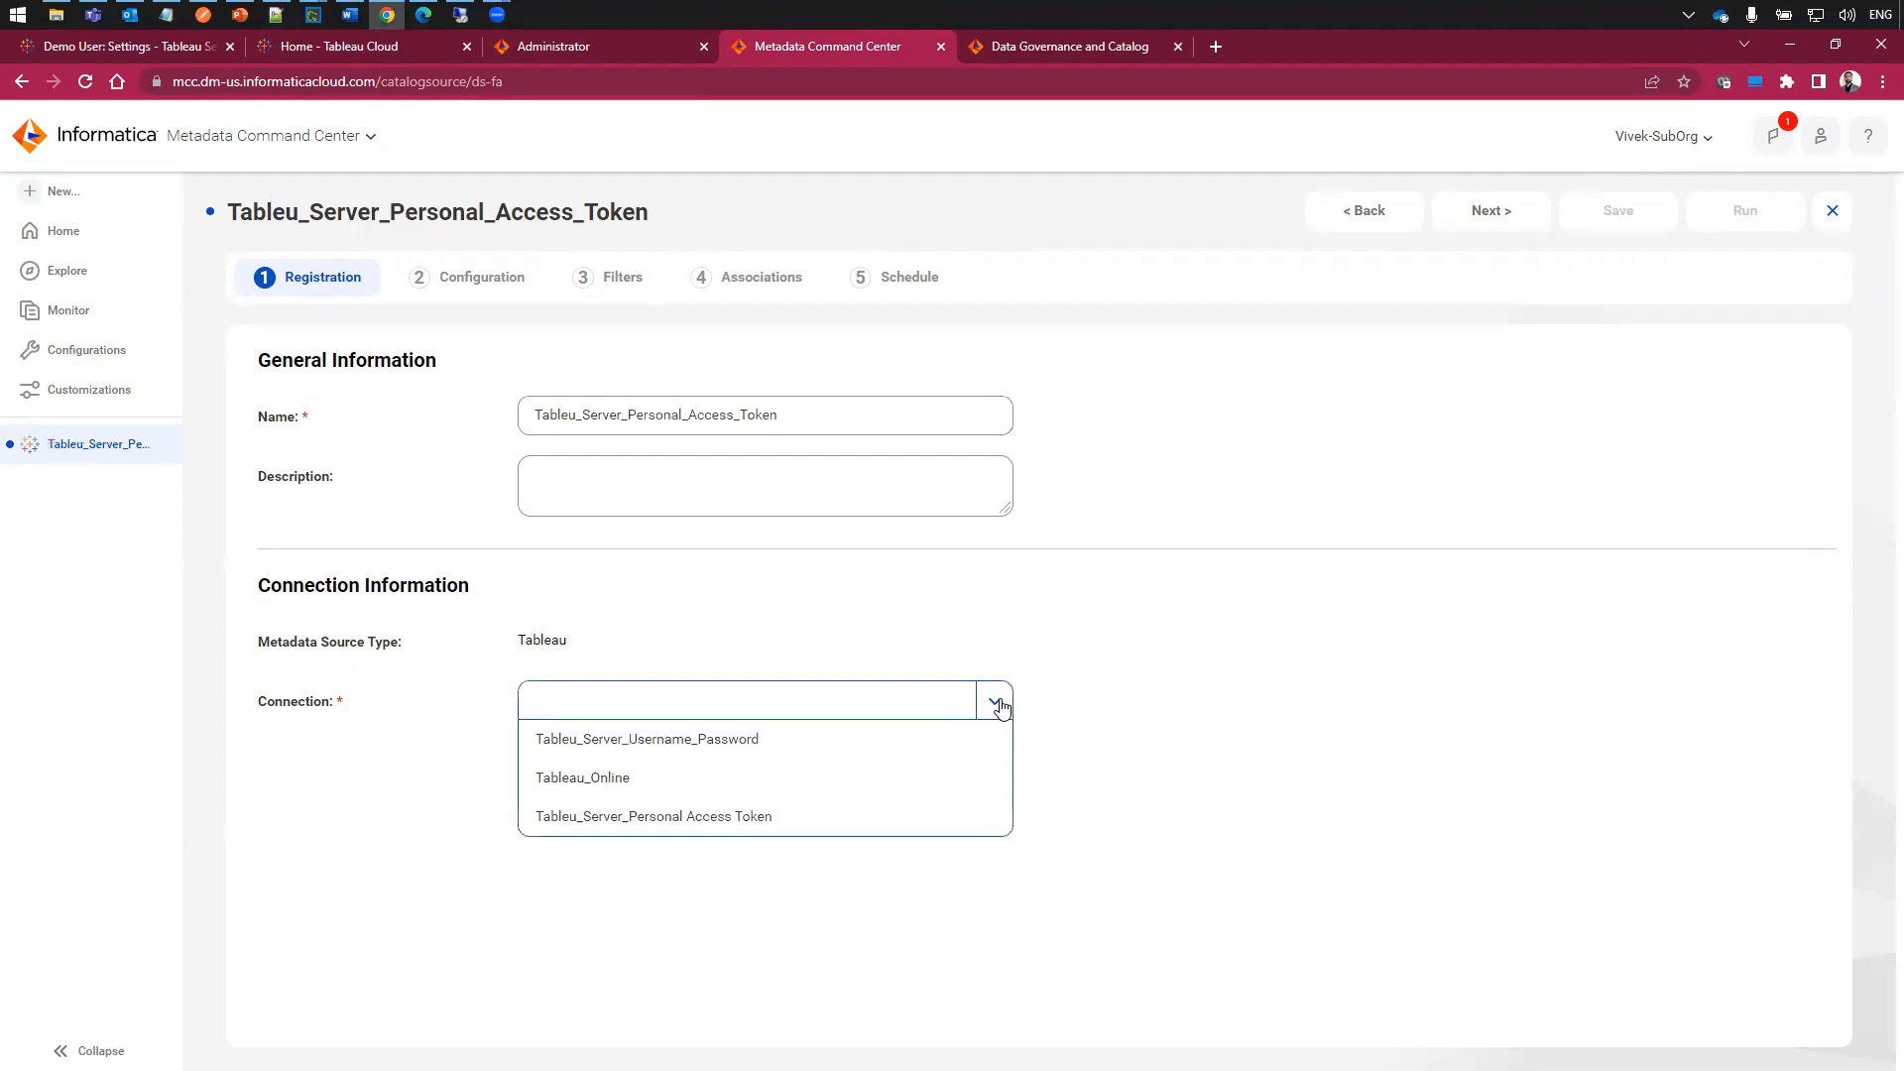
click(746, 817)
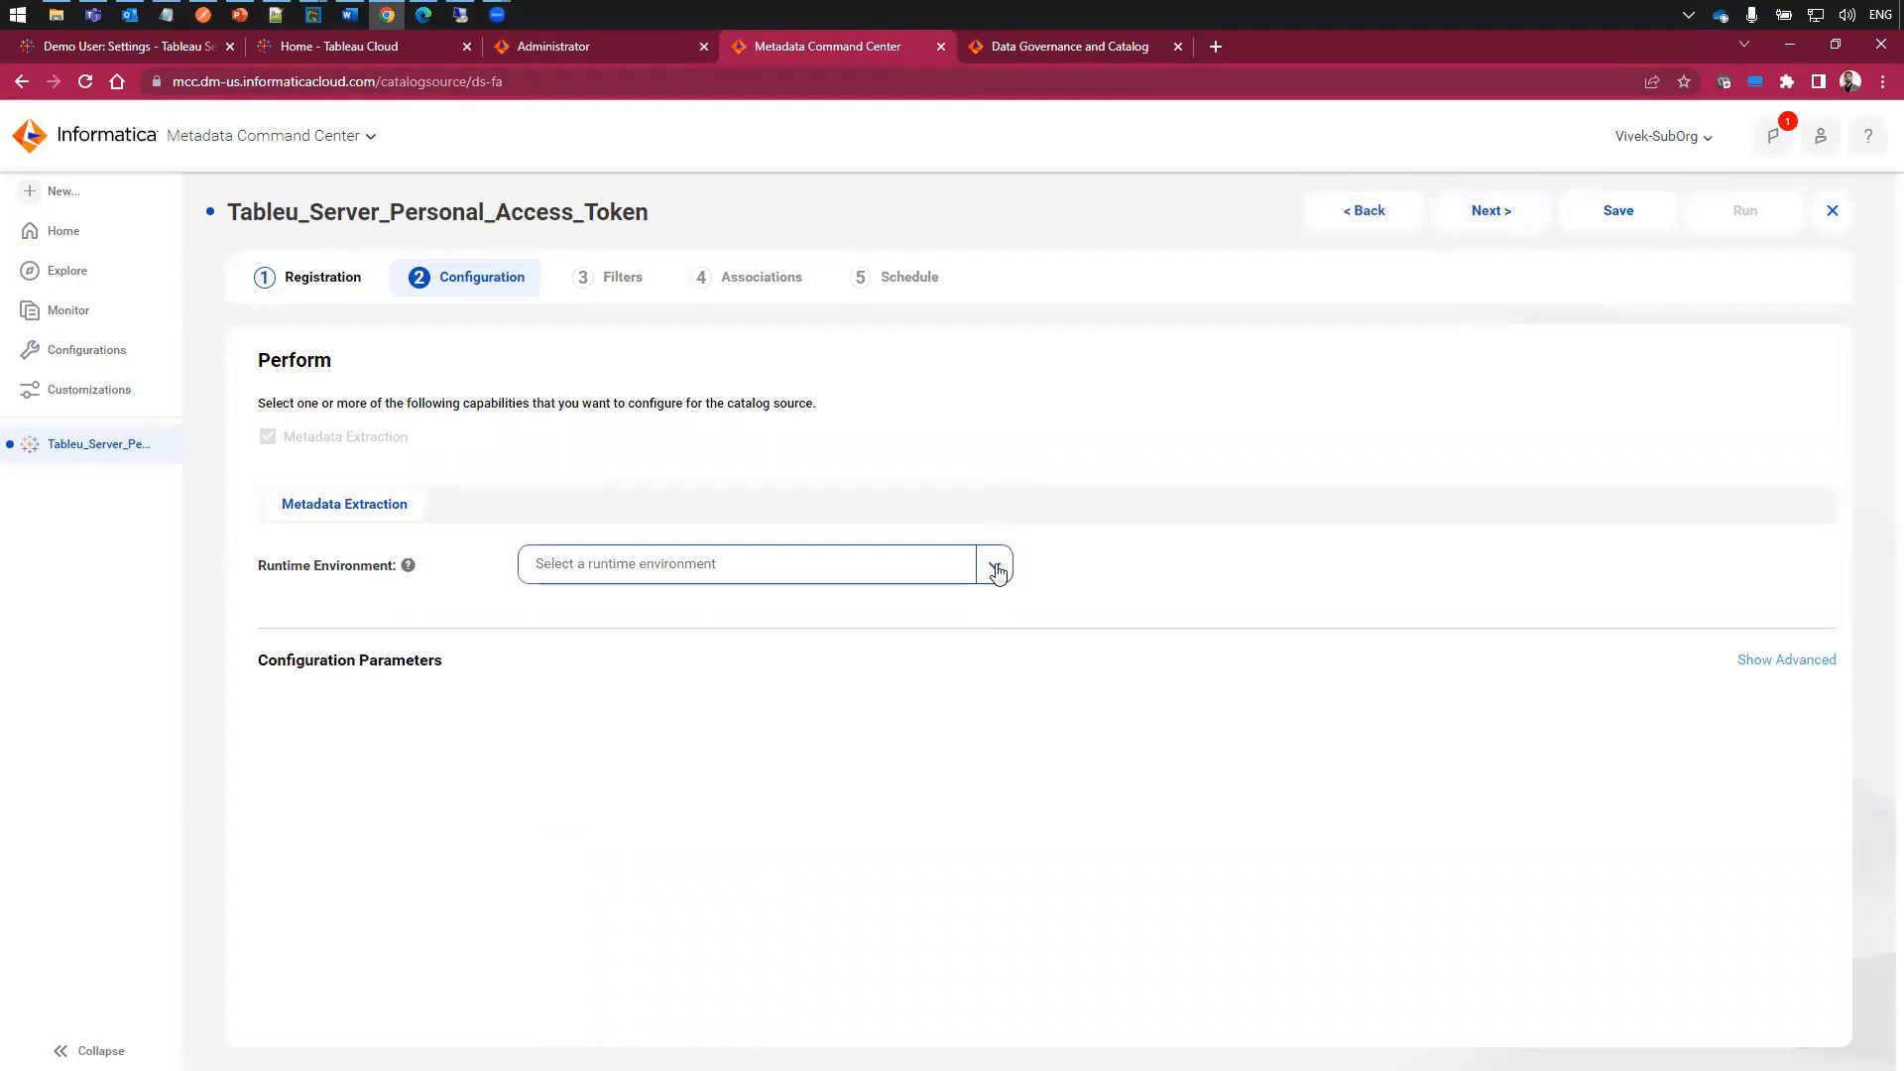
- Set the catalog source's metadata extraction runtime environment to the personal agent group and proceed to the filters
click(992, 565)
click(645, 730)
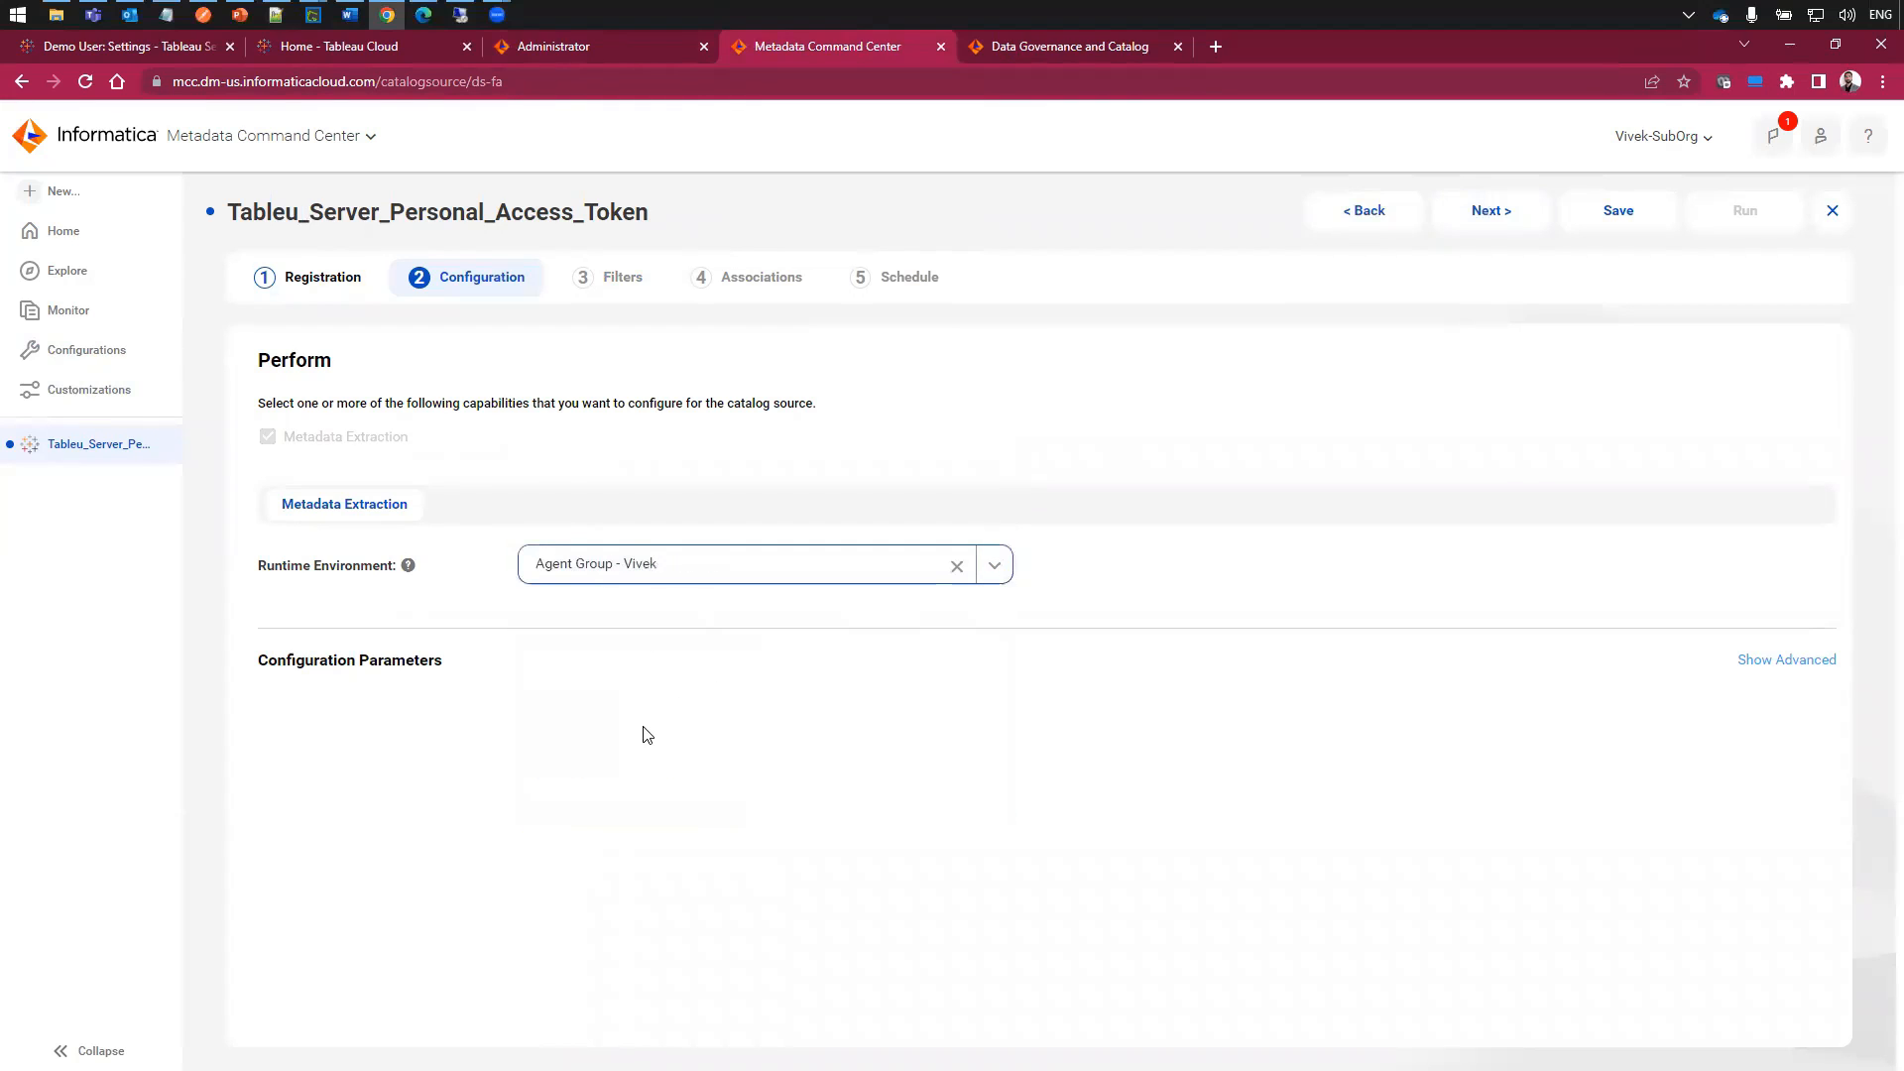
click(1492, 220)
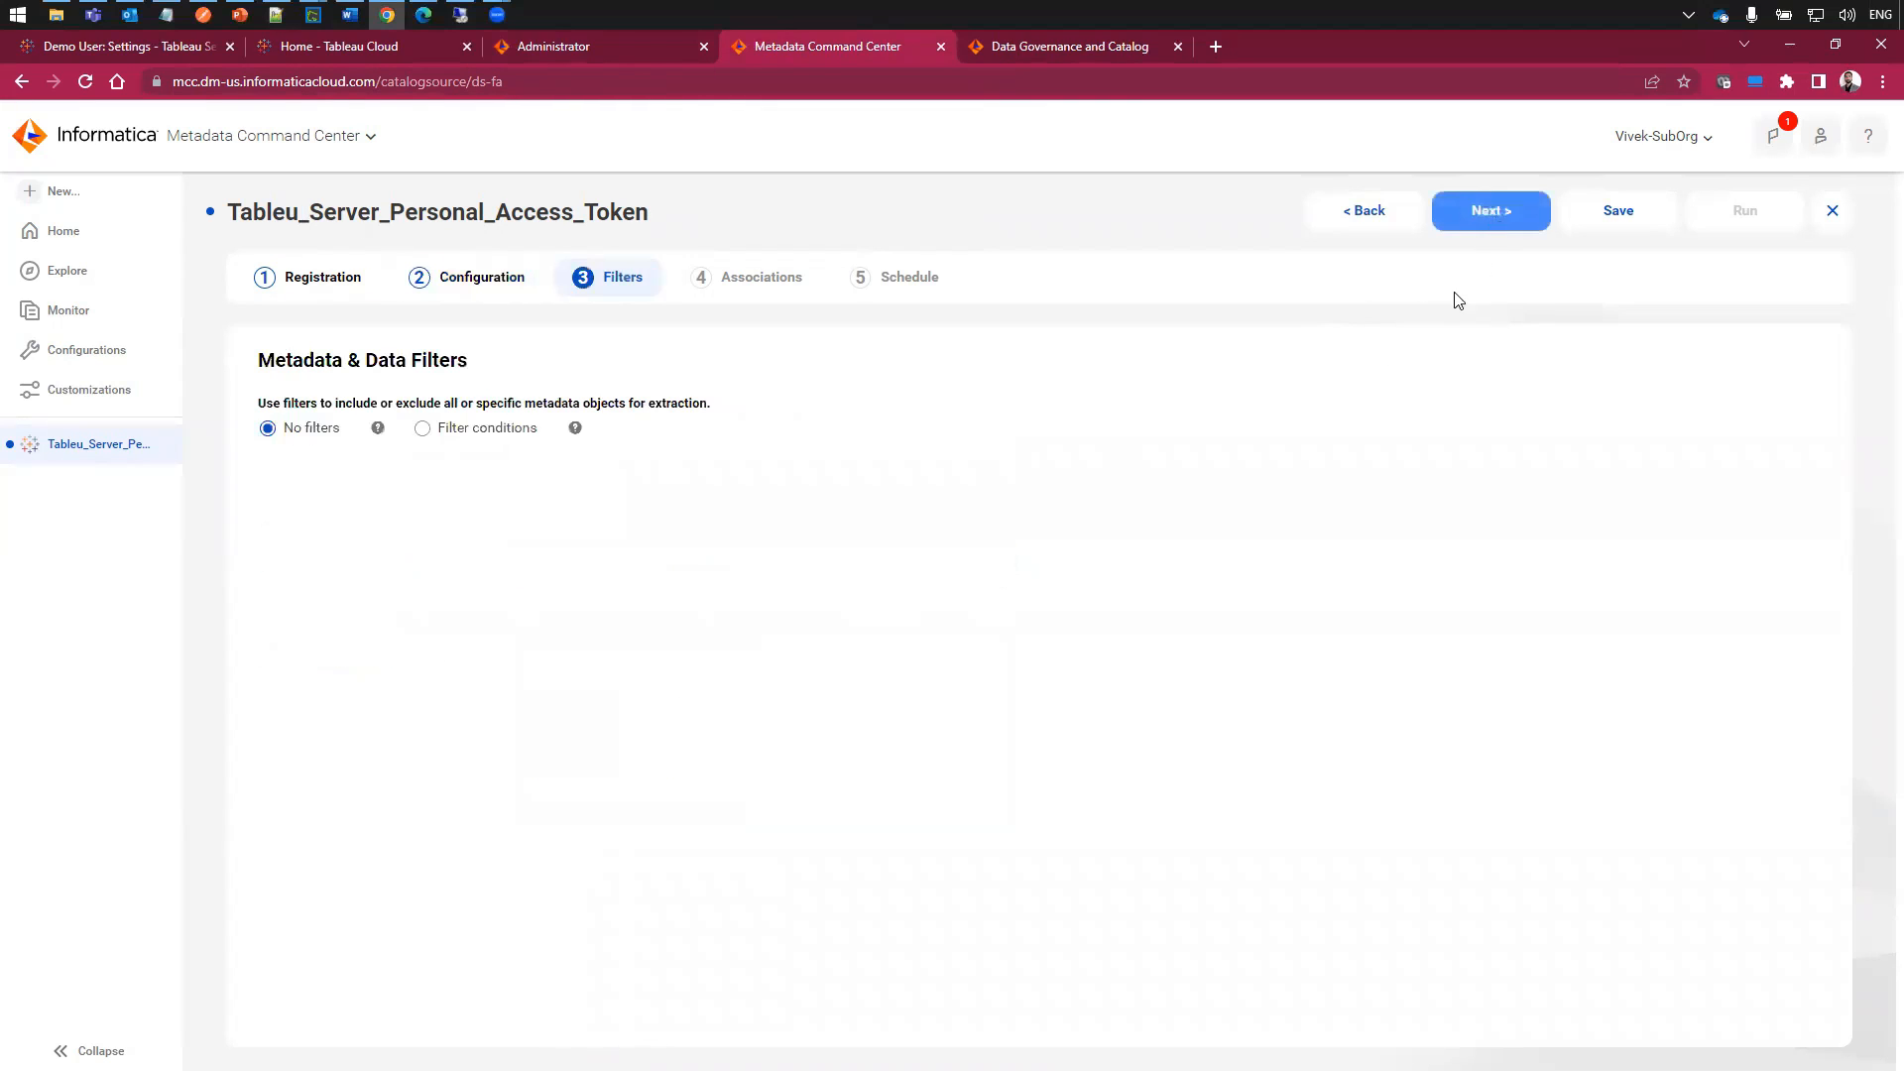
- Add a filter condition that includes metadata by path with the pattern Sales Site/Opportunities Analysis/*
click(422, 429)
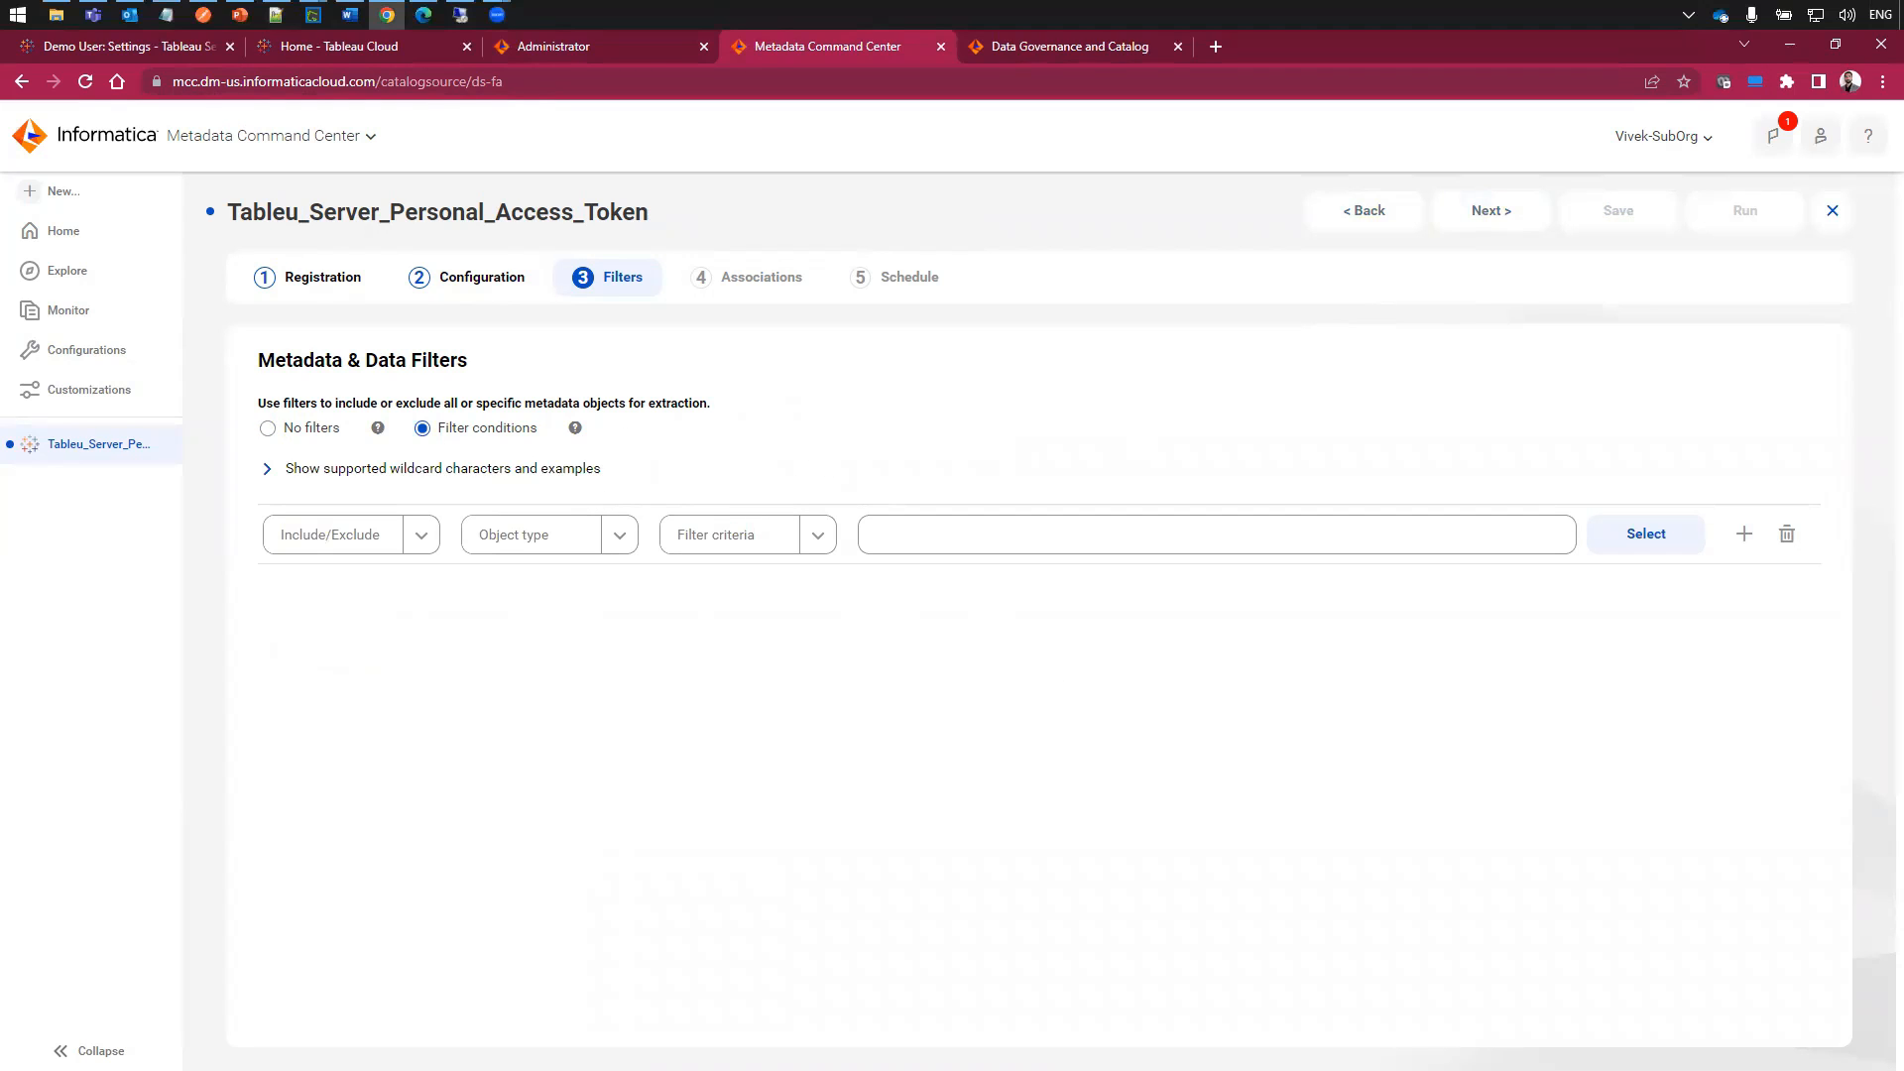
key(alt+Tab)
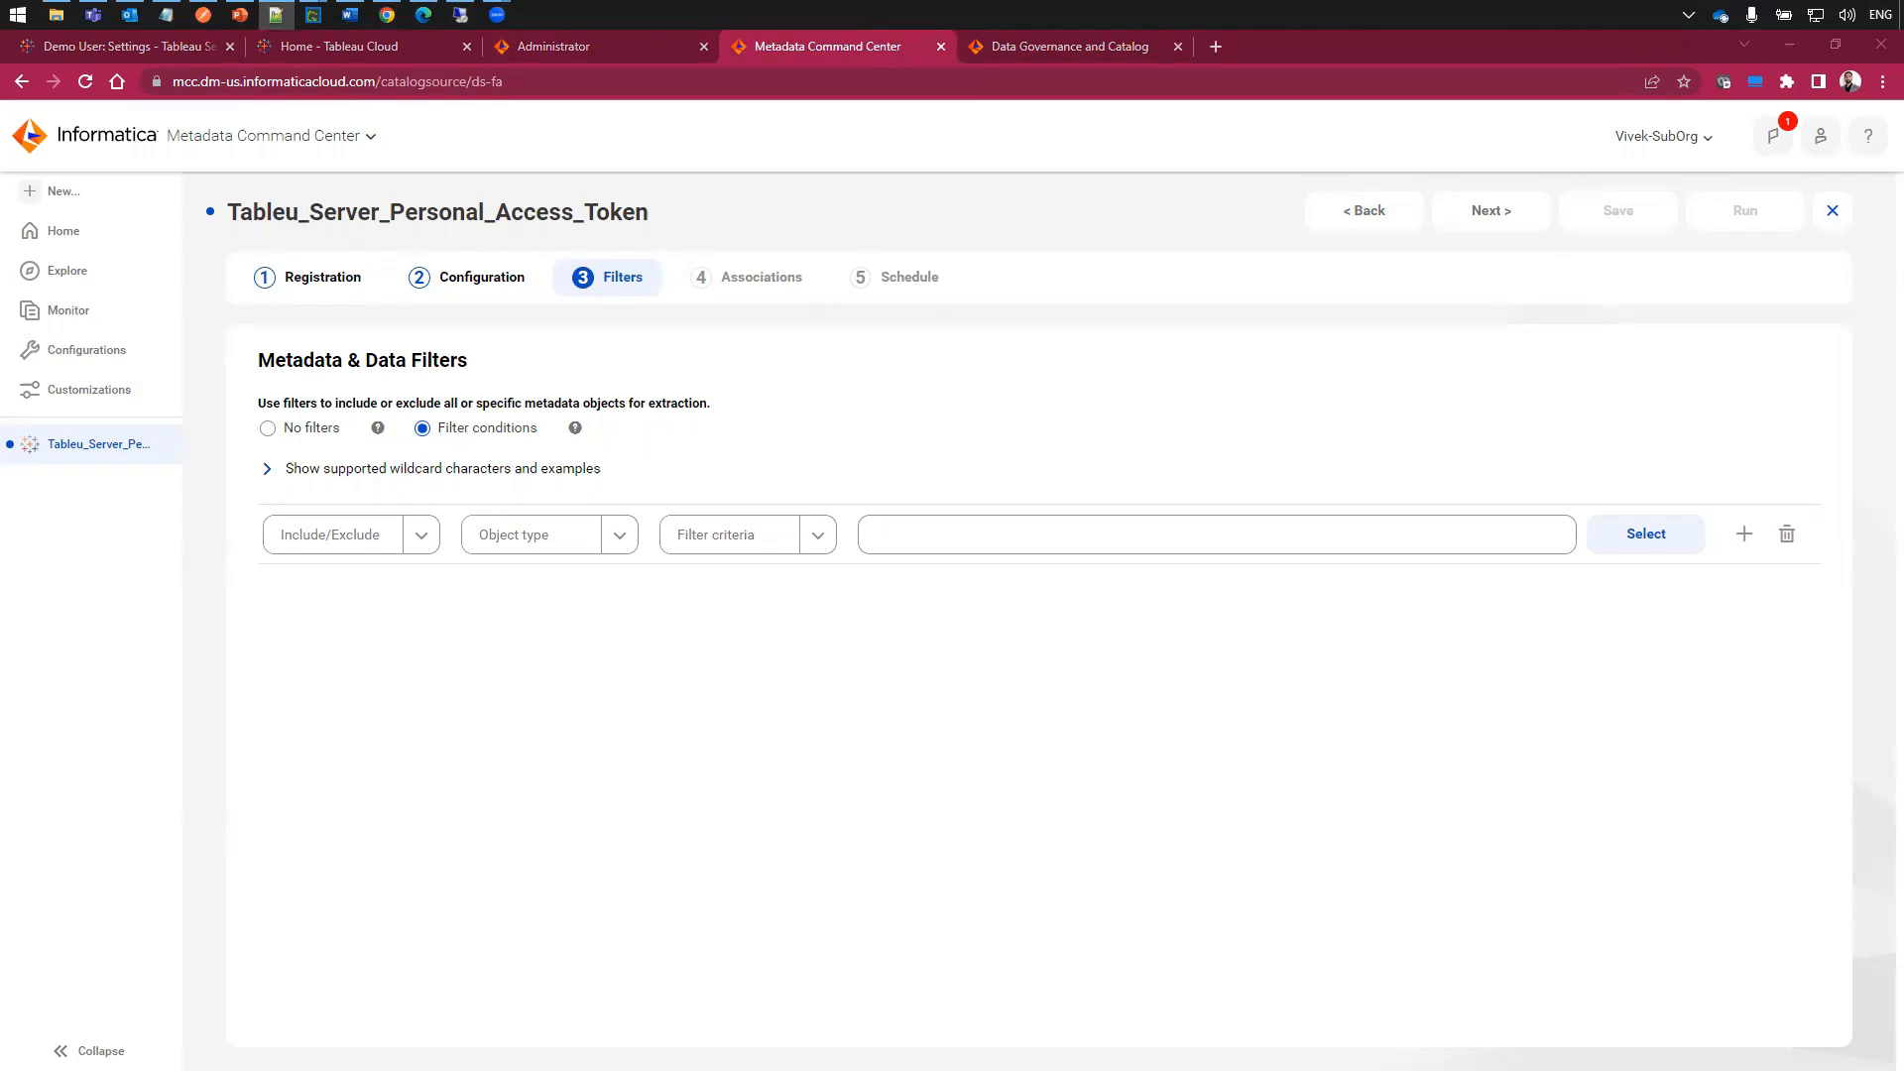
click(422, 536)
click(374, 579)
click(619, 536)
click(516, 571)
click(753, 536)
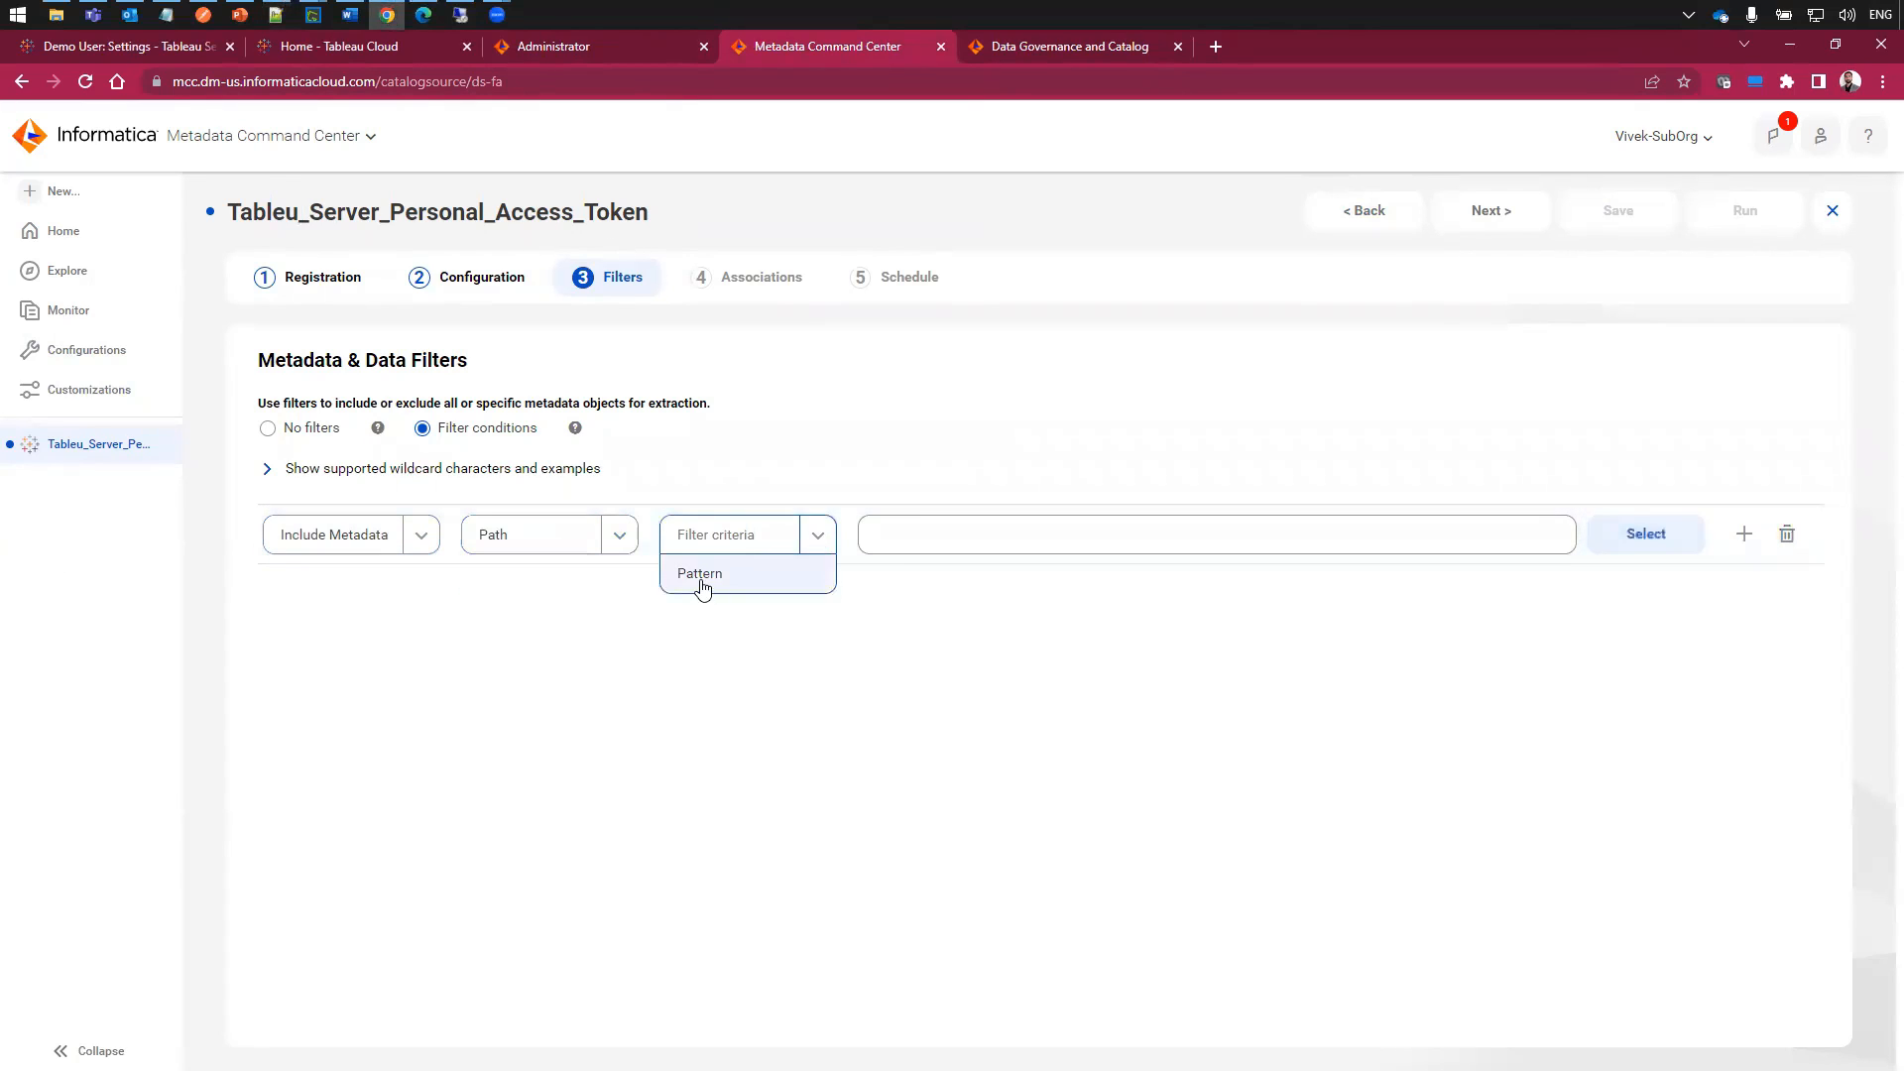
click(699, 573)
click(1318, 541)
key(ctrl+v)
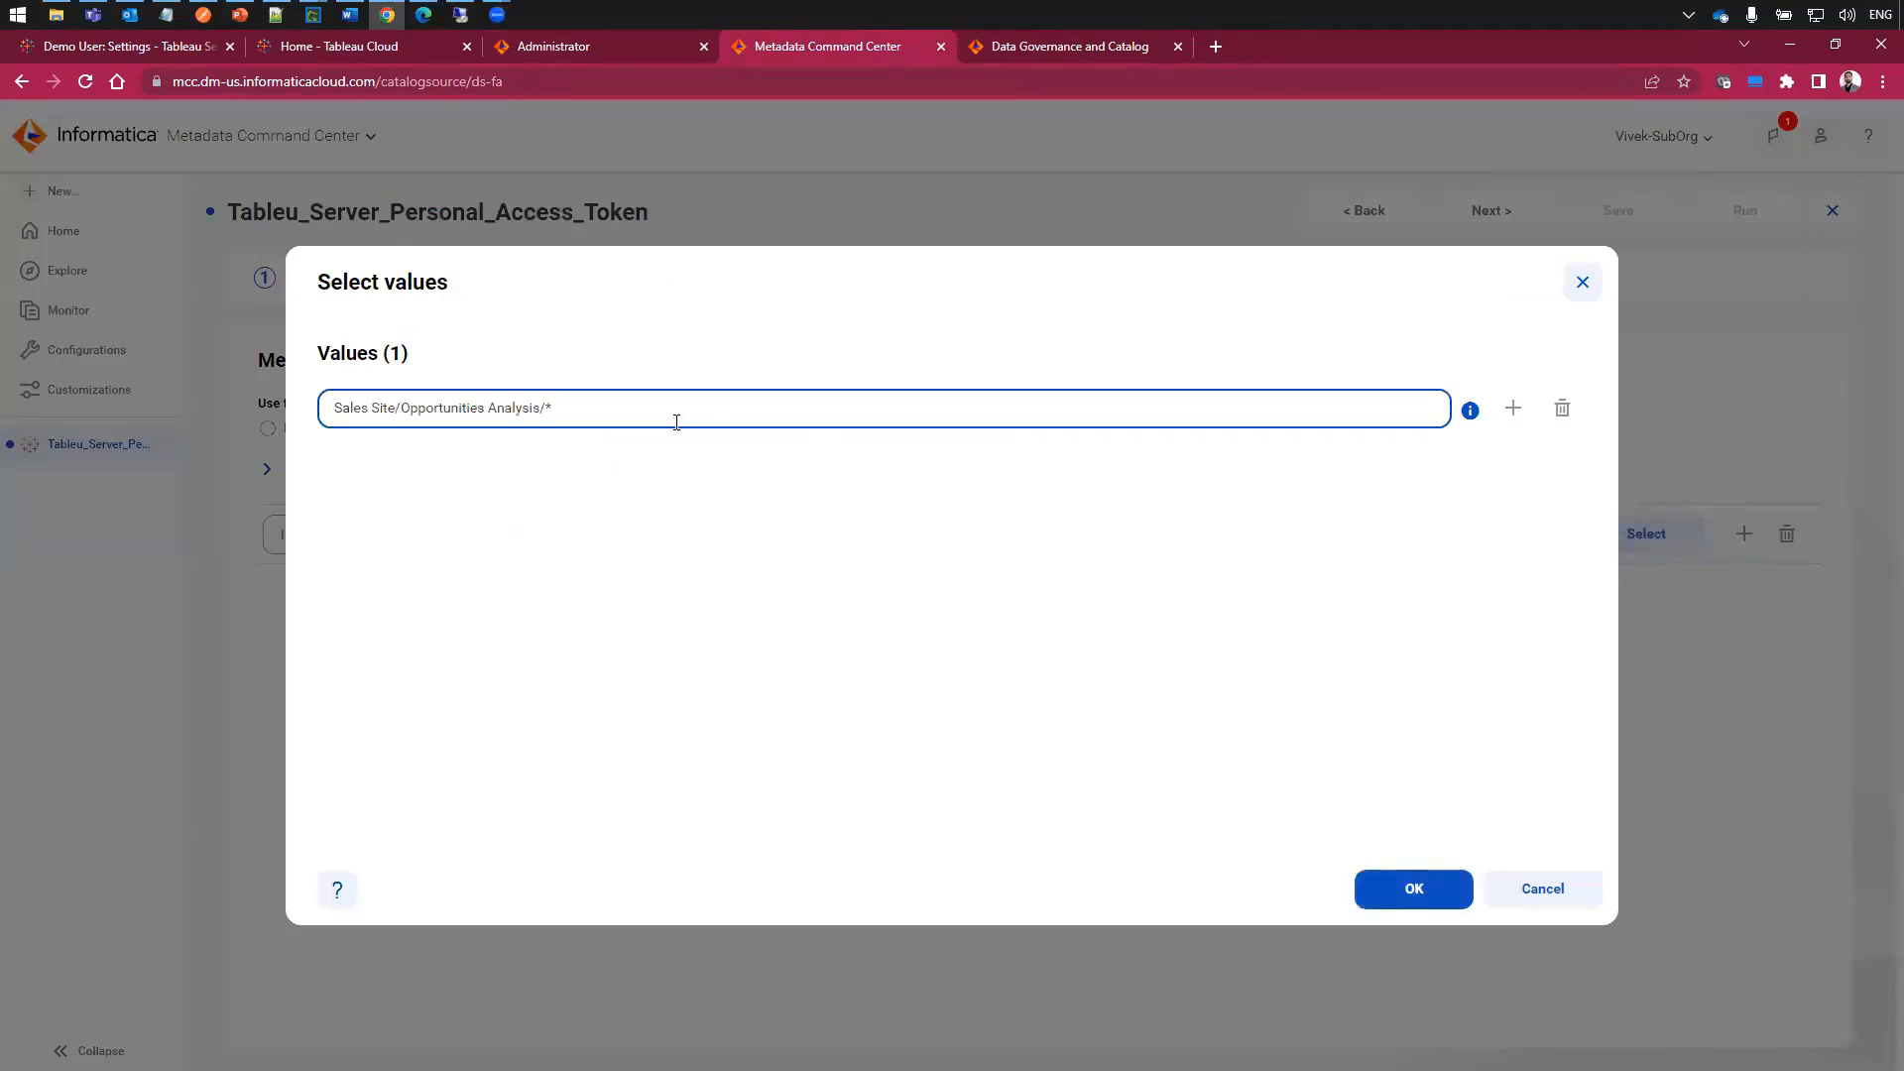
click(1406, 882)
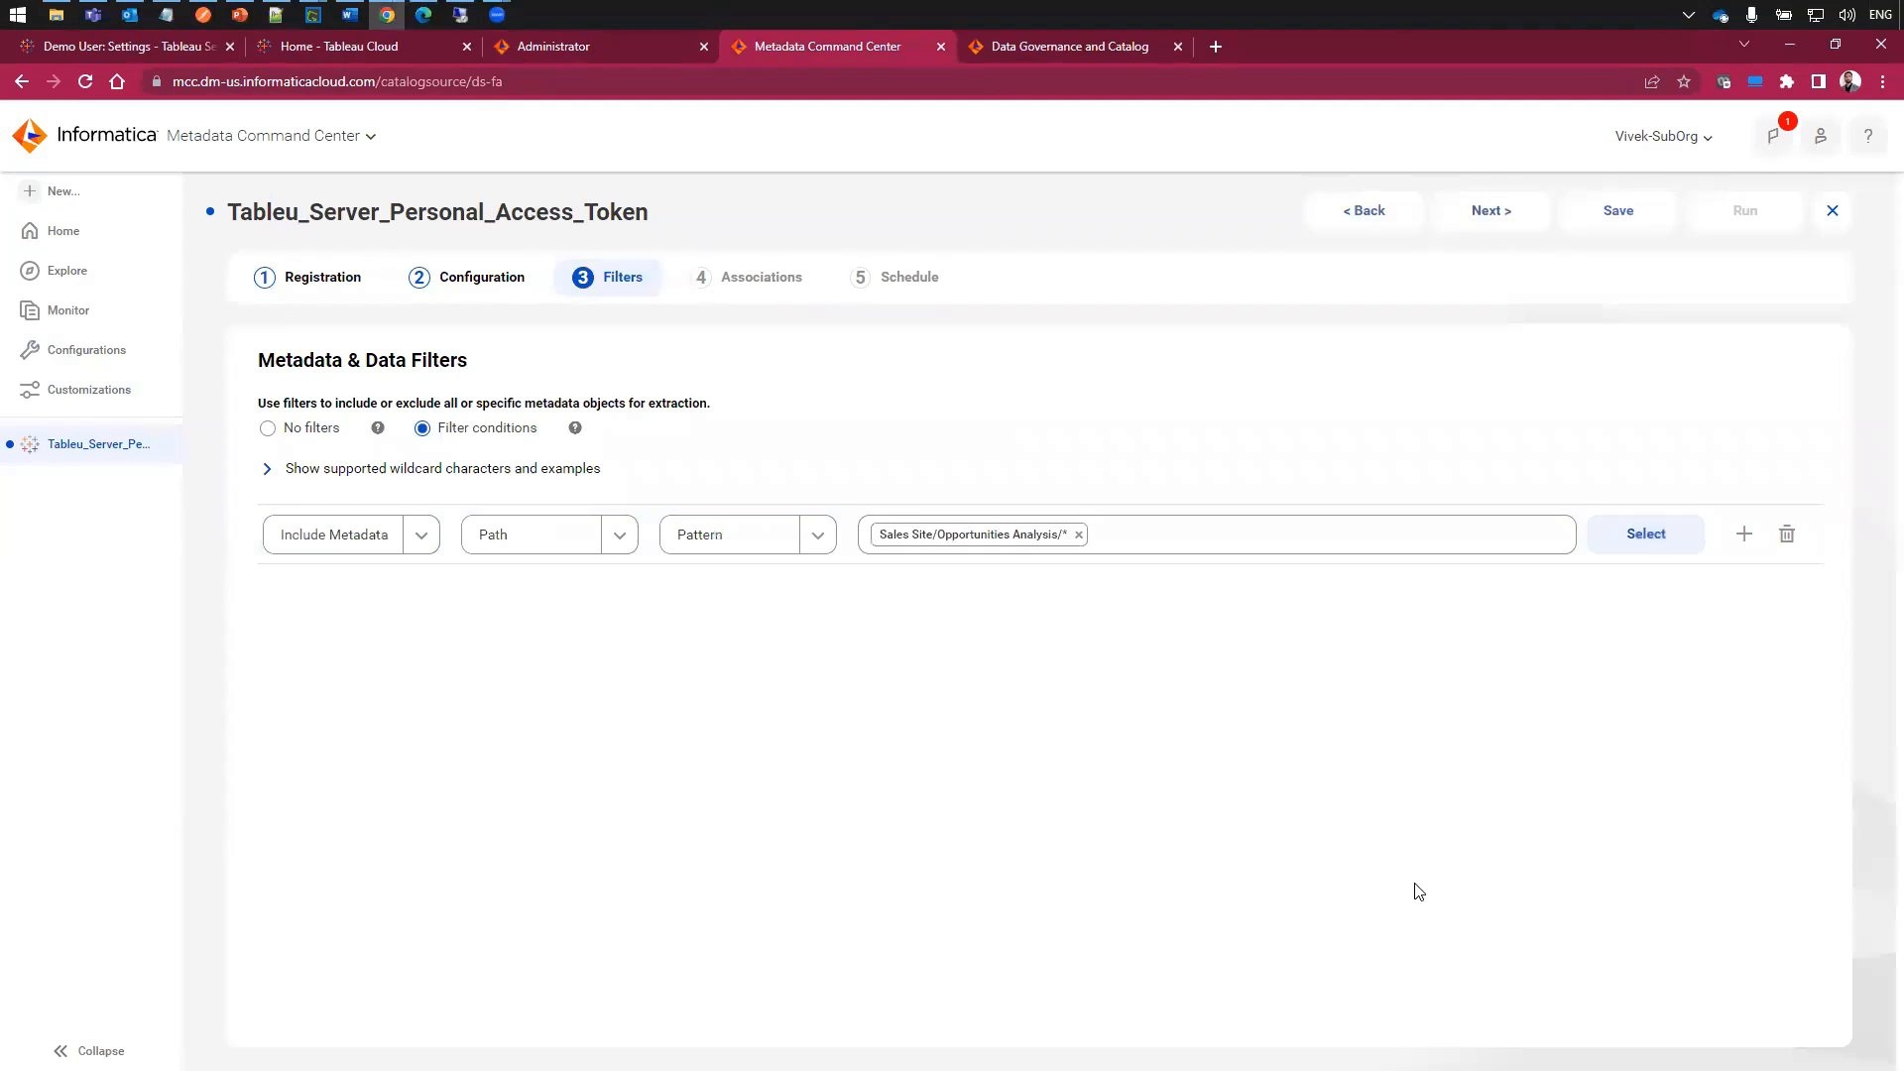
- Save the Tableu_Server_Personal_Access_Token catalog source without associations or a schedule, run it, and review the metadata extraction results
click(1492, 217)
click(1492, 216)
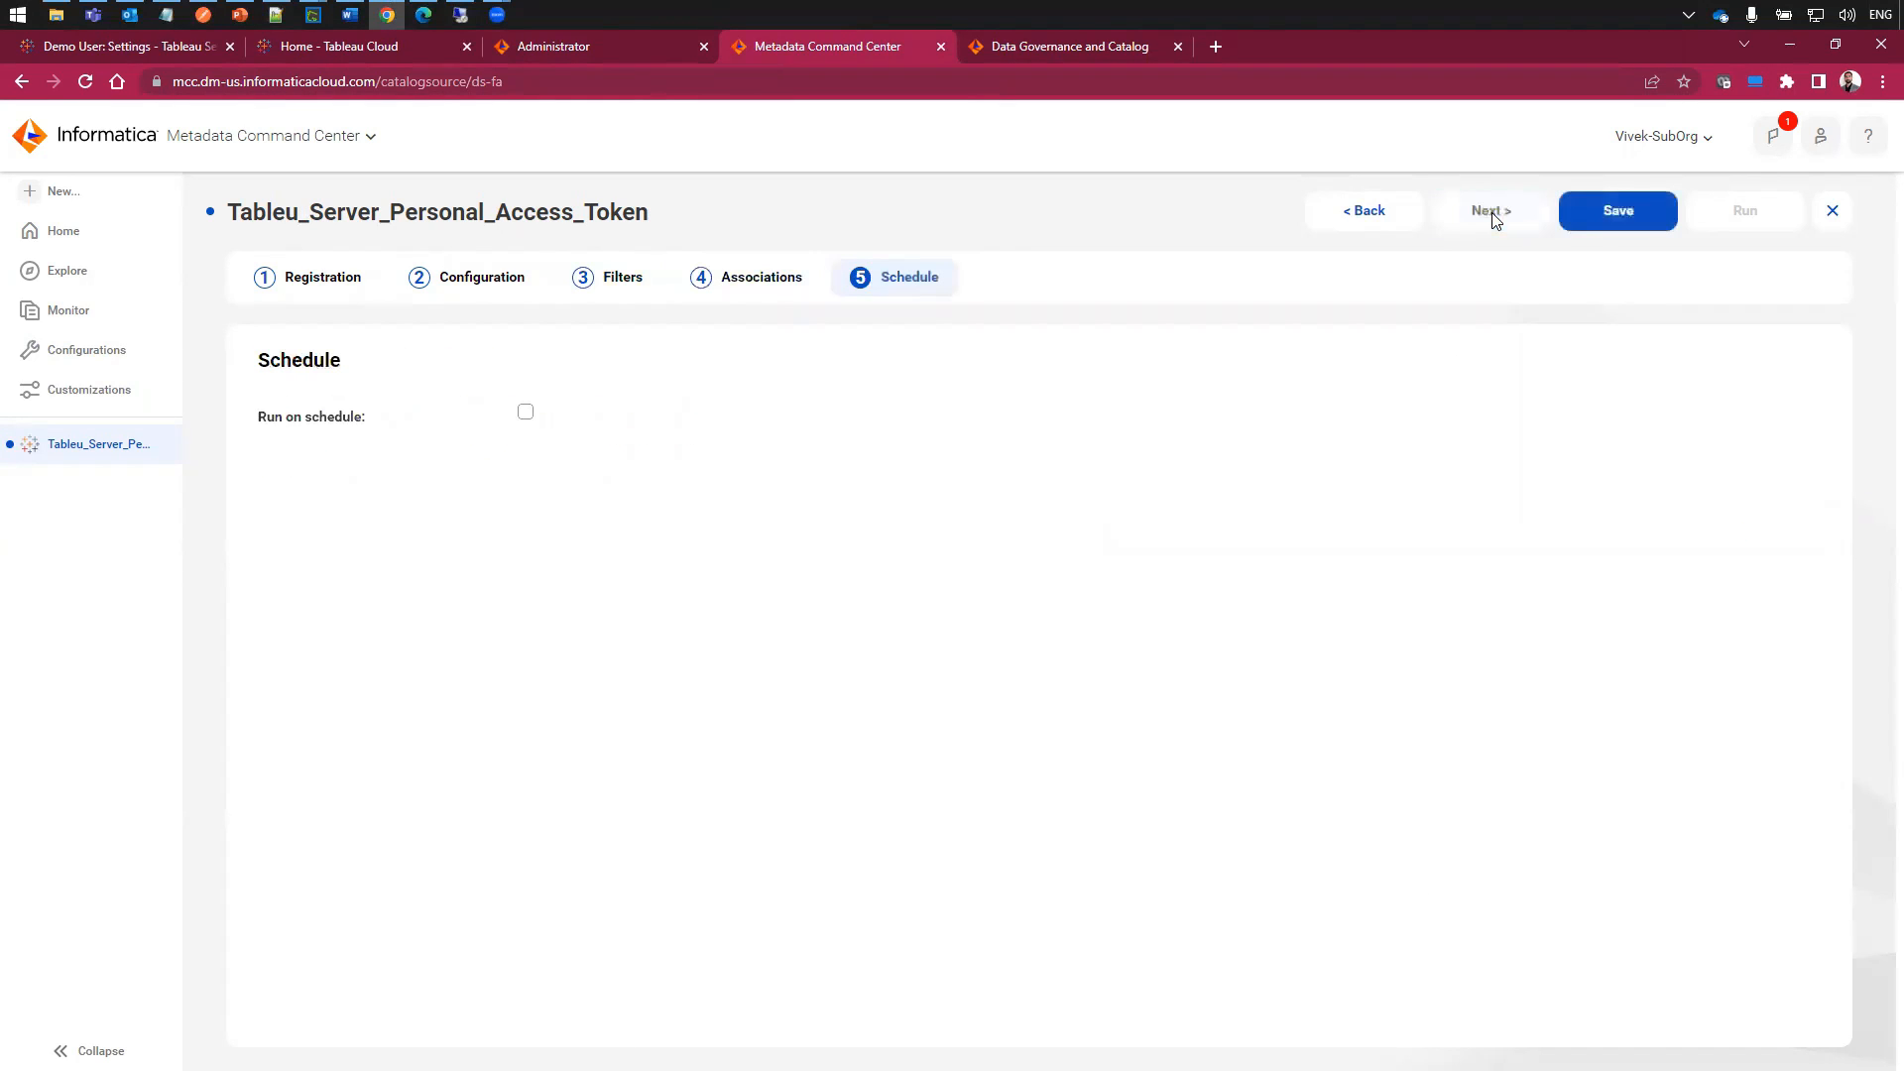
click(1624, 216)
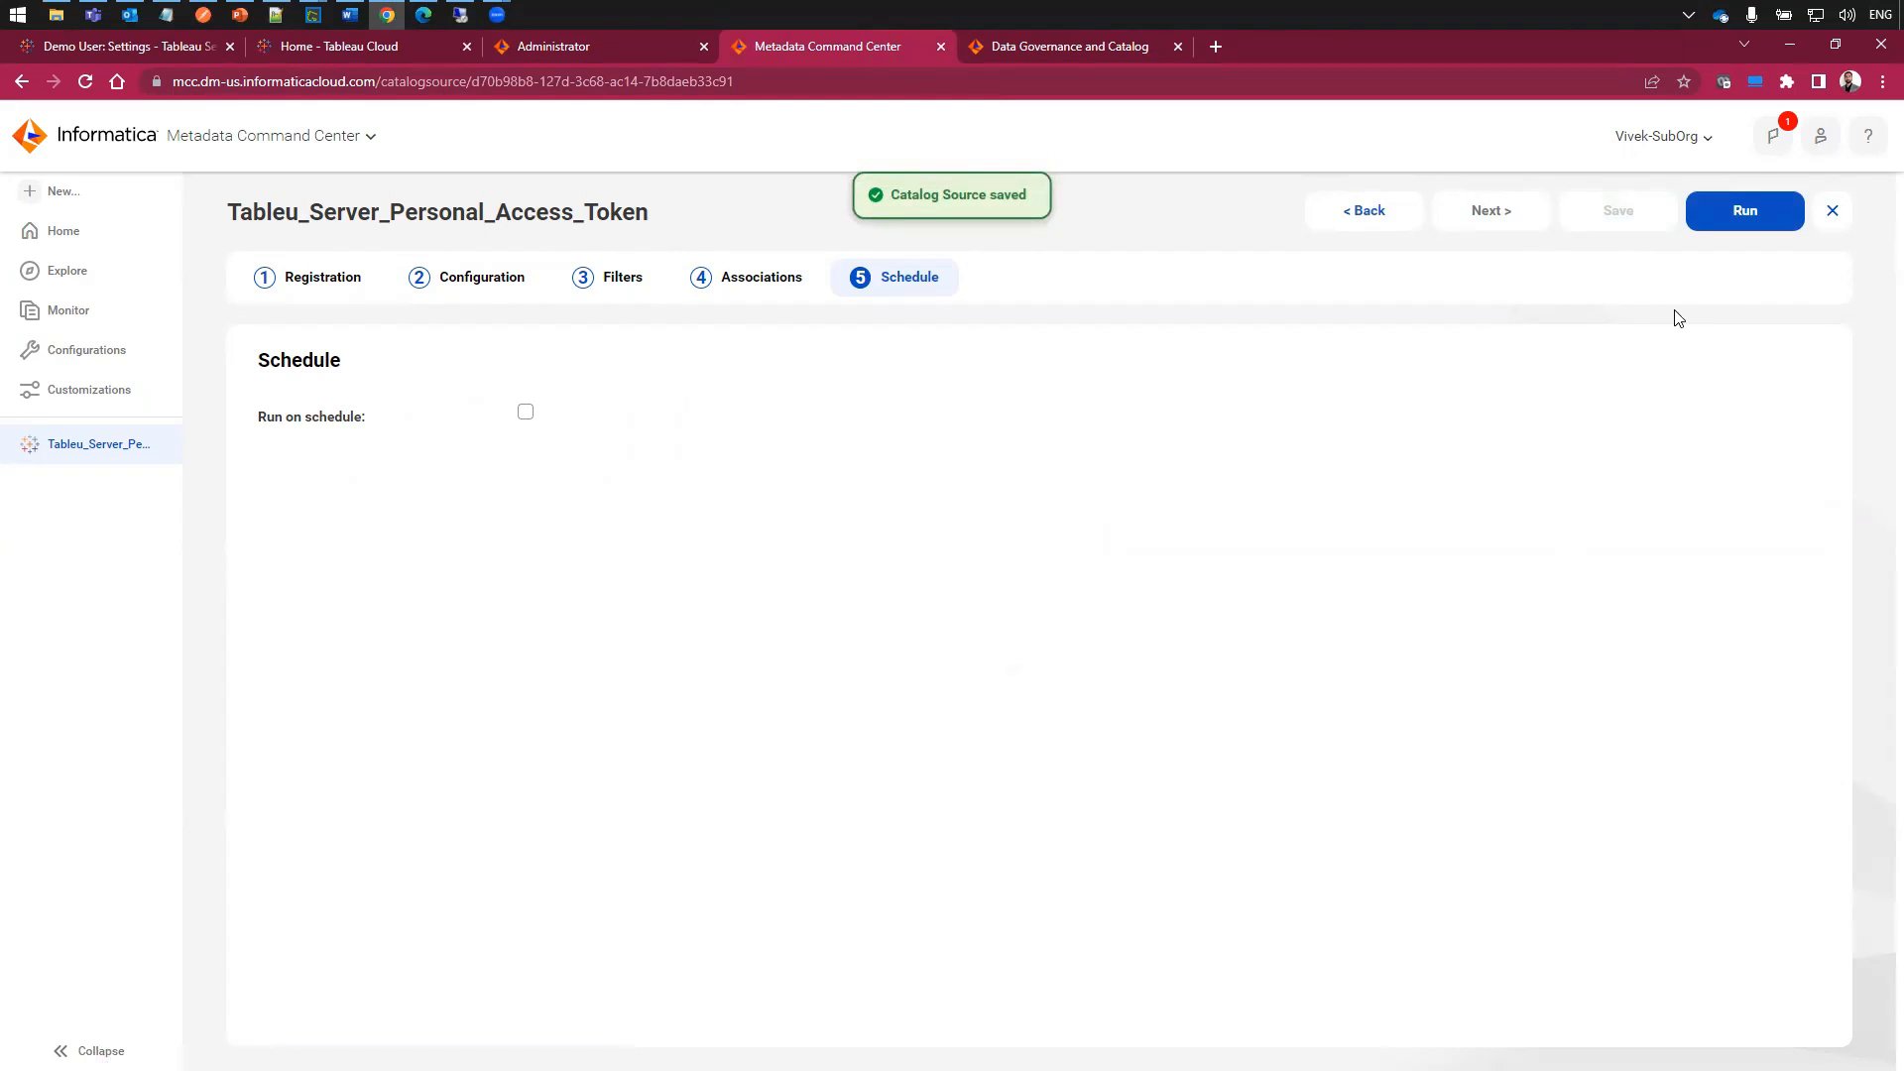
click(1742, 222)
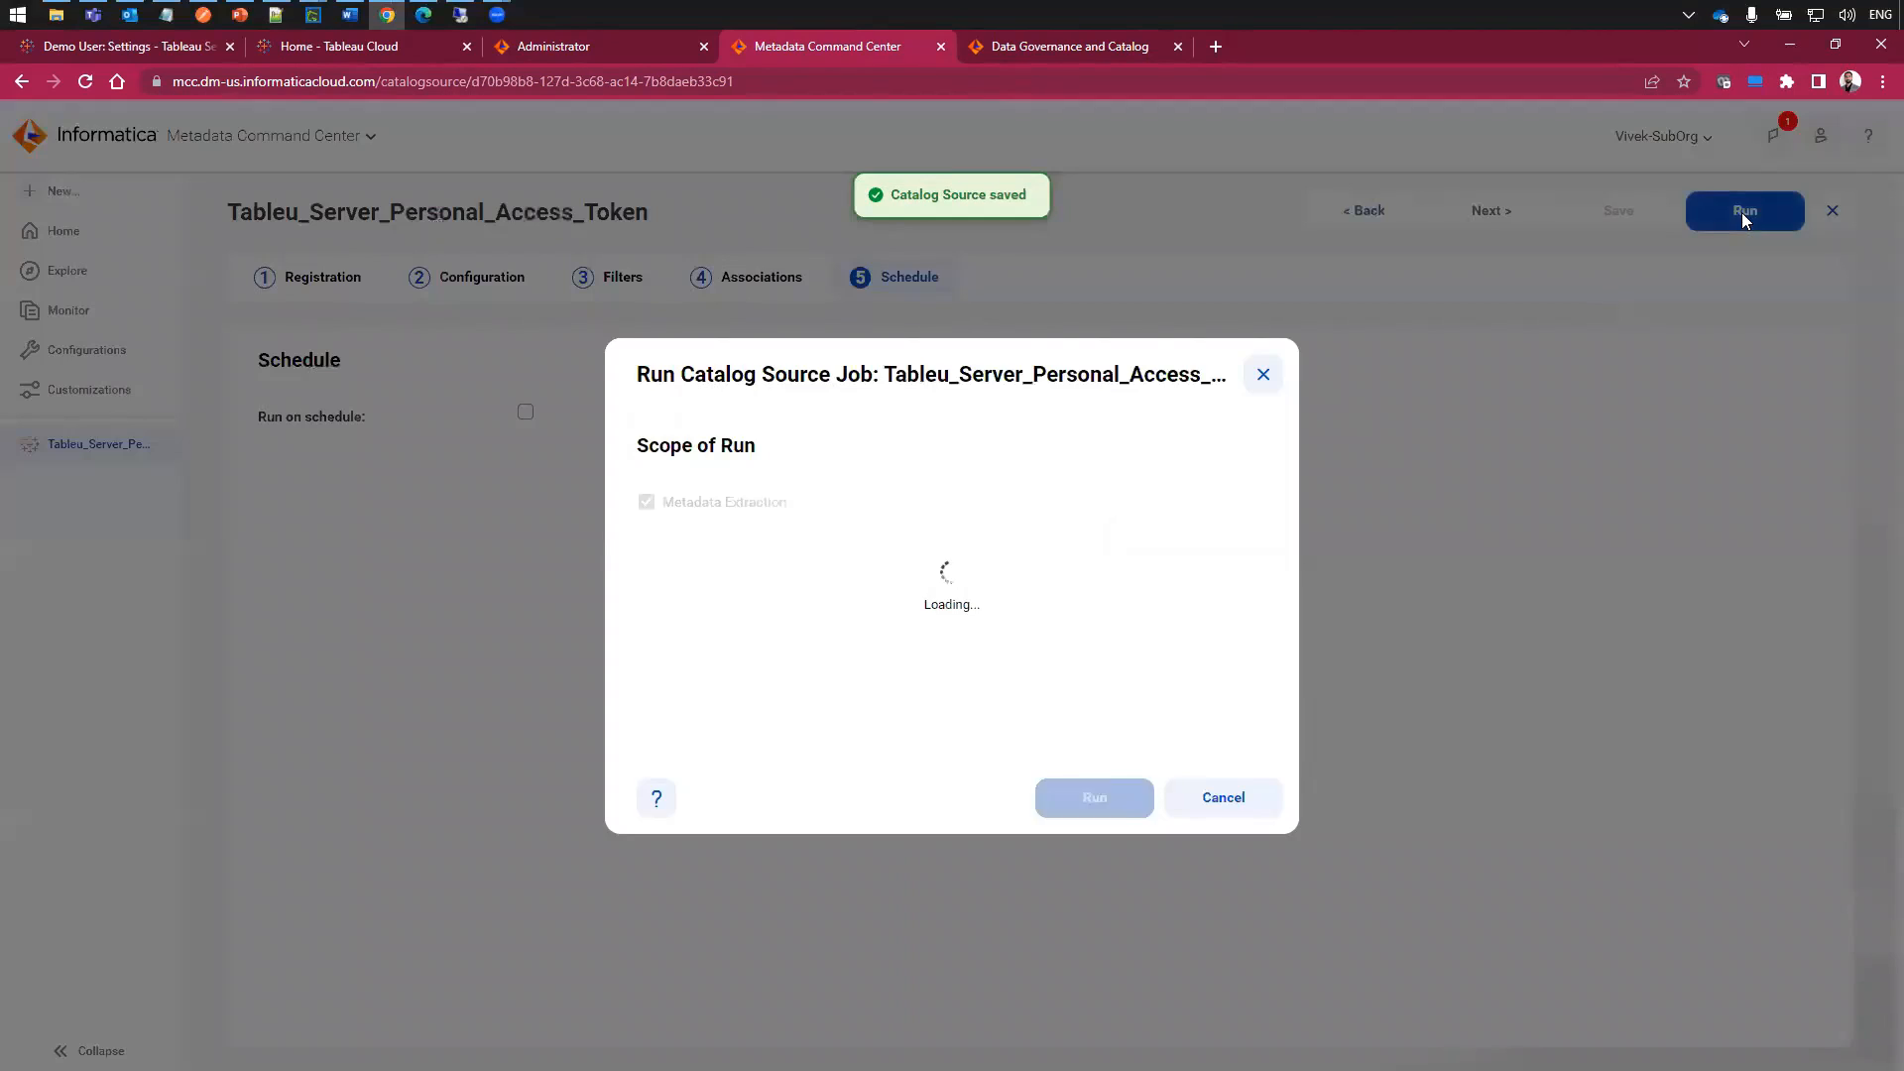
click(1115, 790)
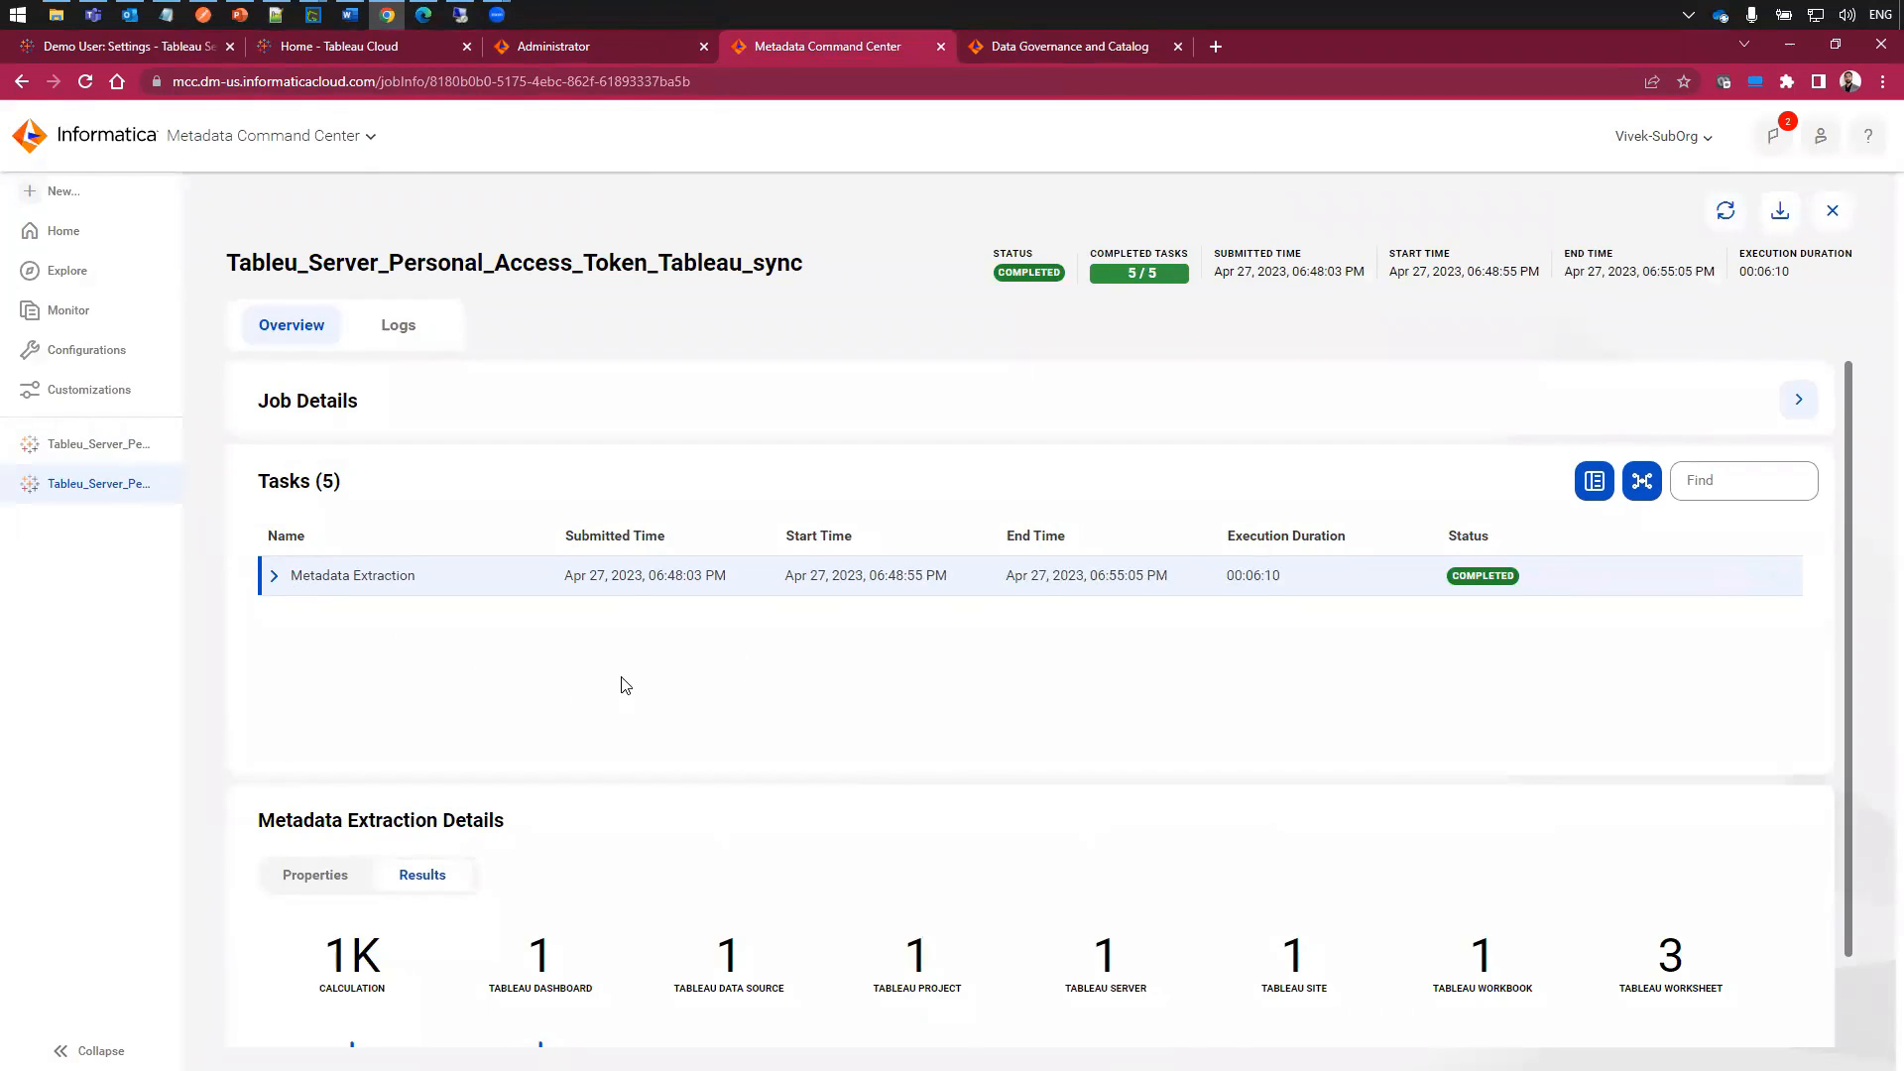
scroll(634, 675, down, 1)
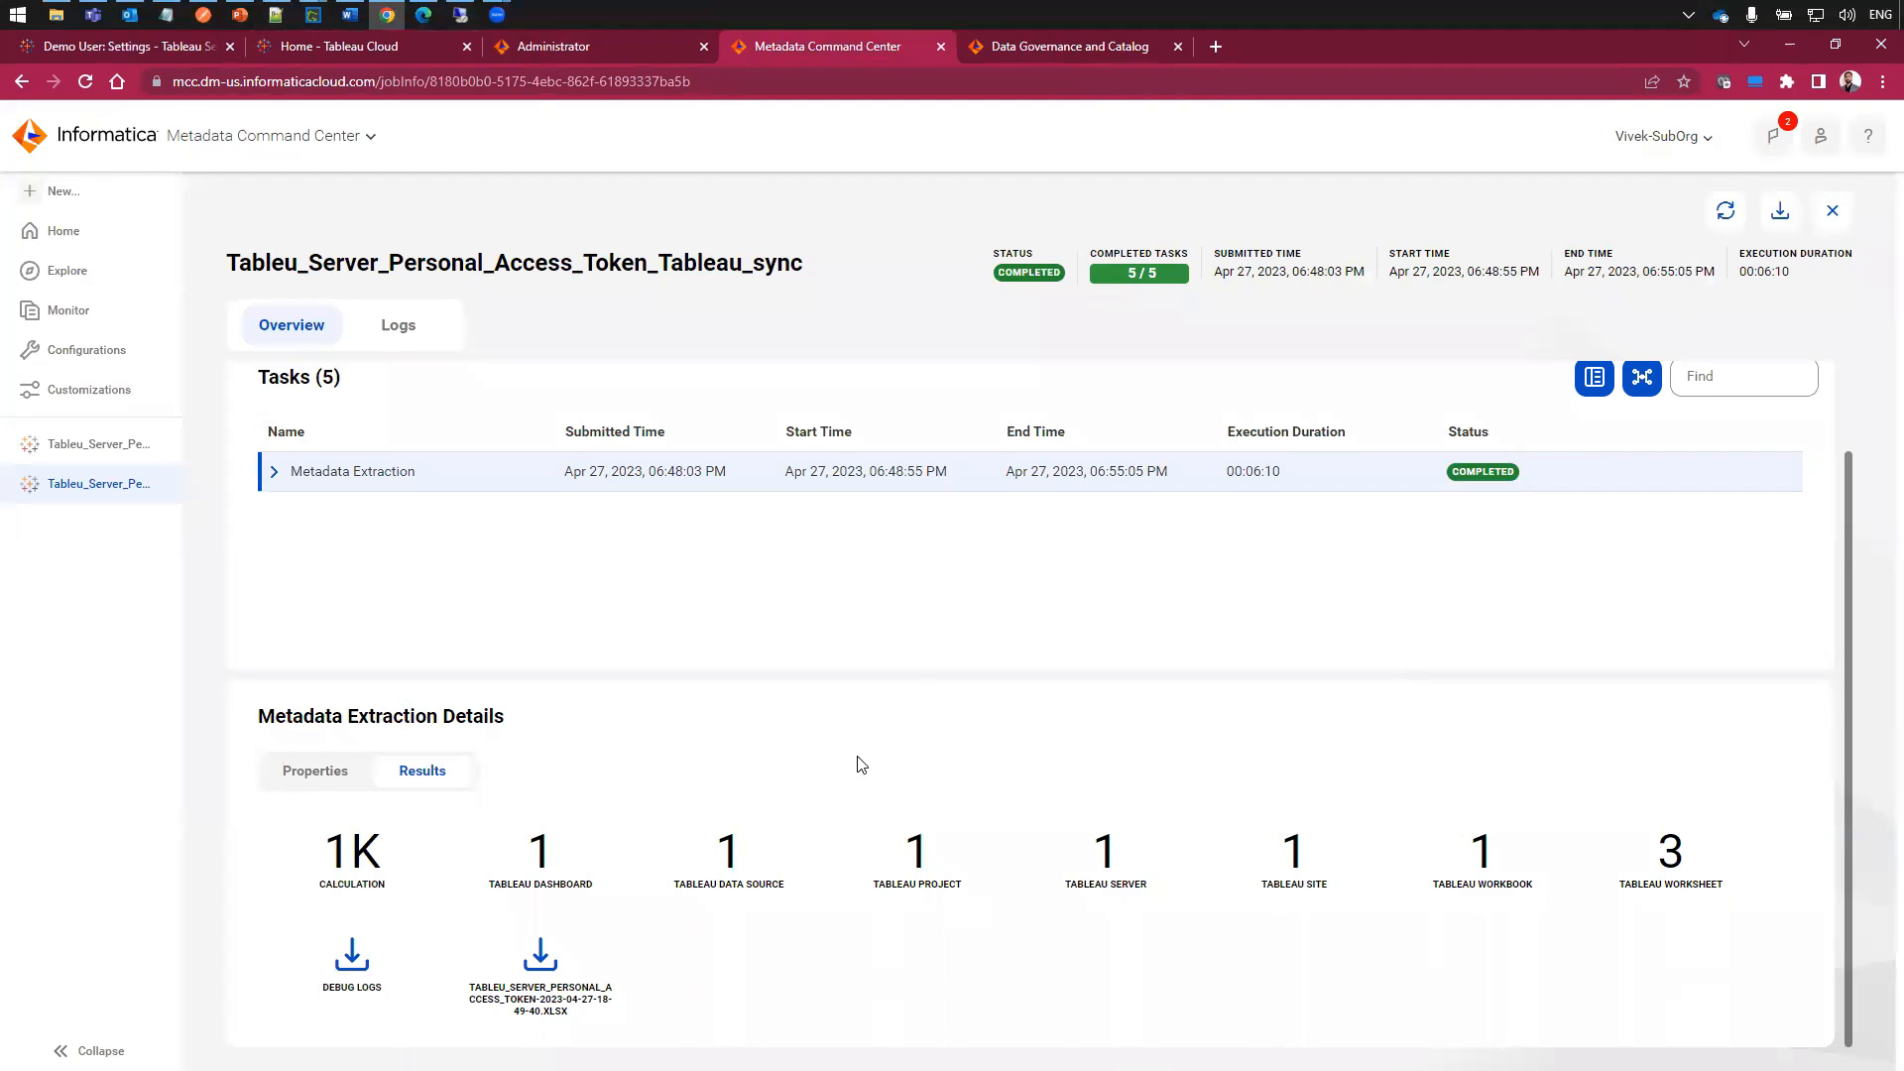
- In Data Governance and Catalog, open the Opportunities Analysis - Salesforce workbook from Tableu_Server_Personal_Access_Token's SalesSite and Opportunities Analysis project
click(1069, 46)
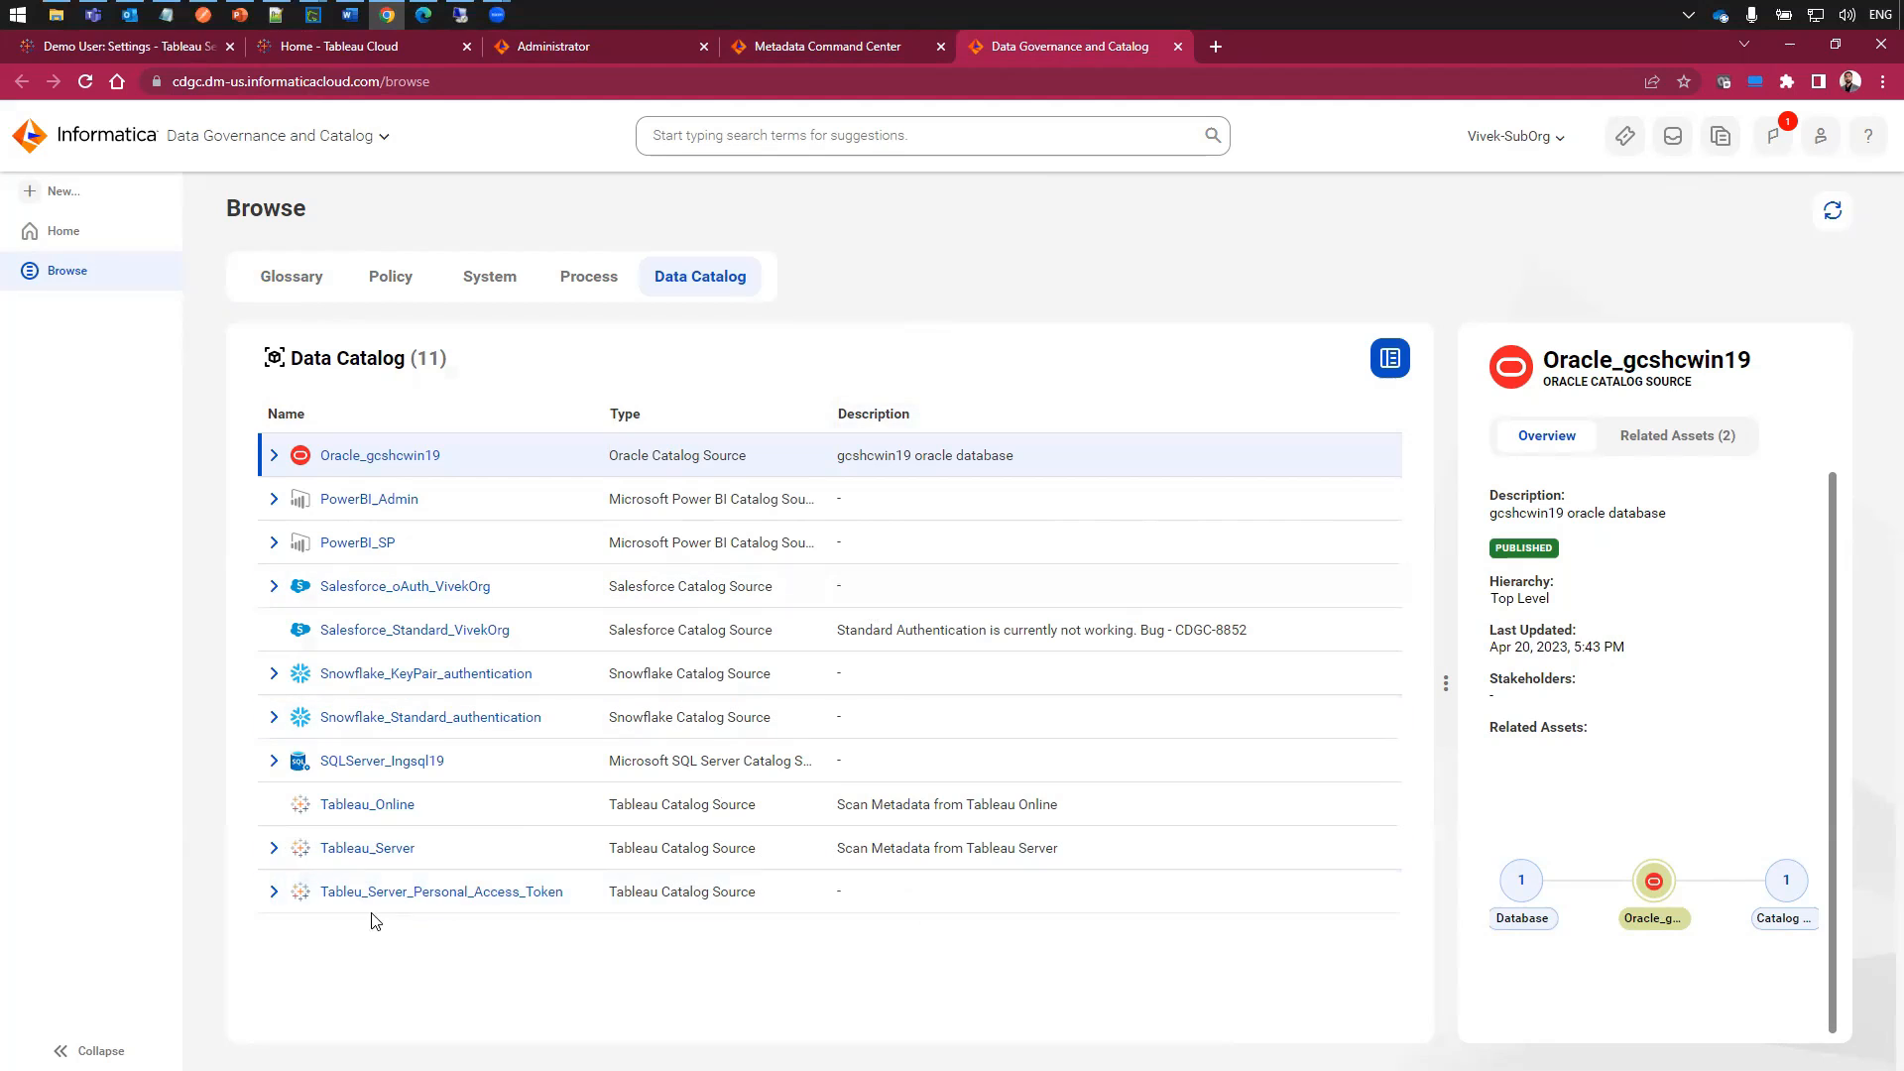
click(408, 893)
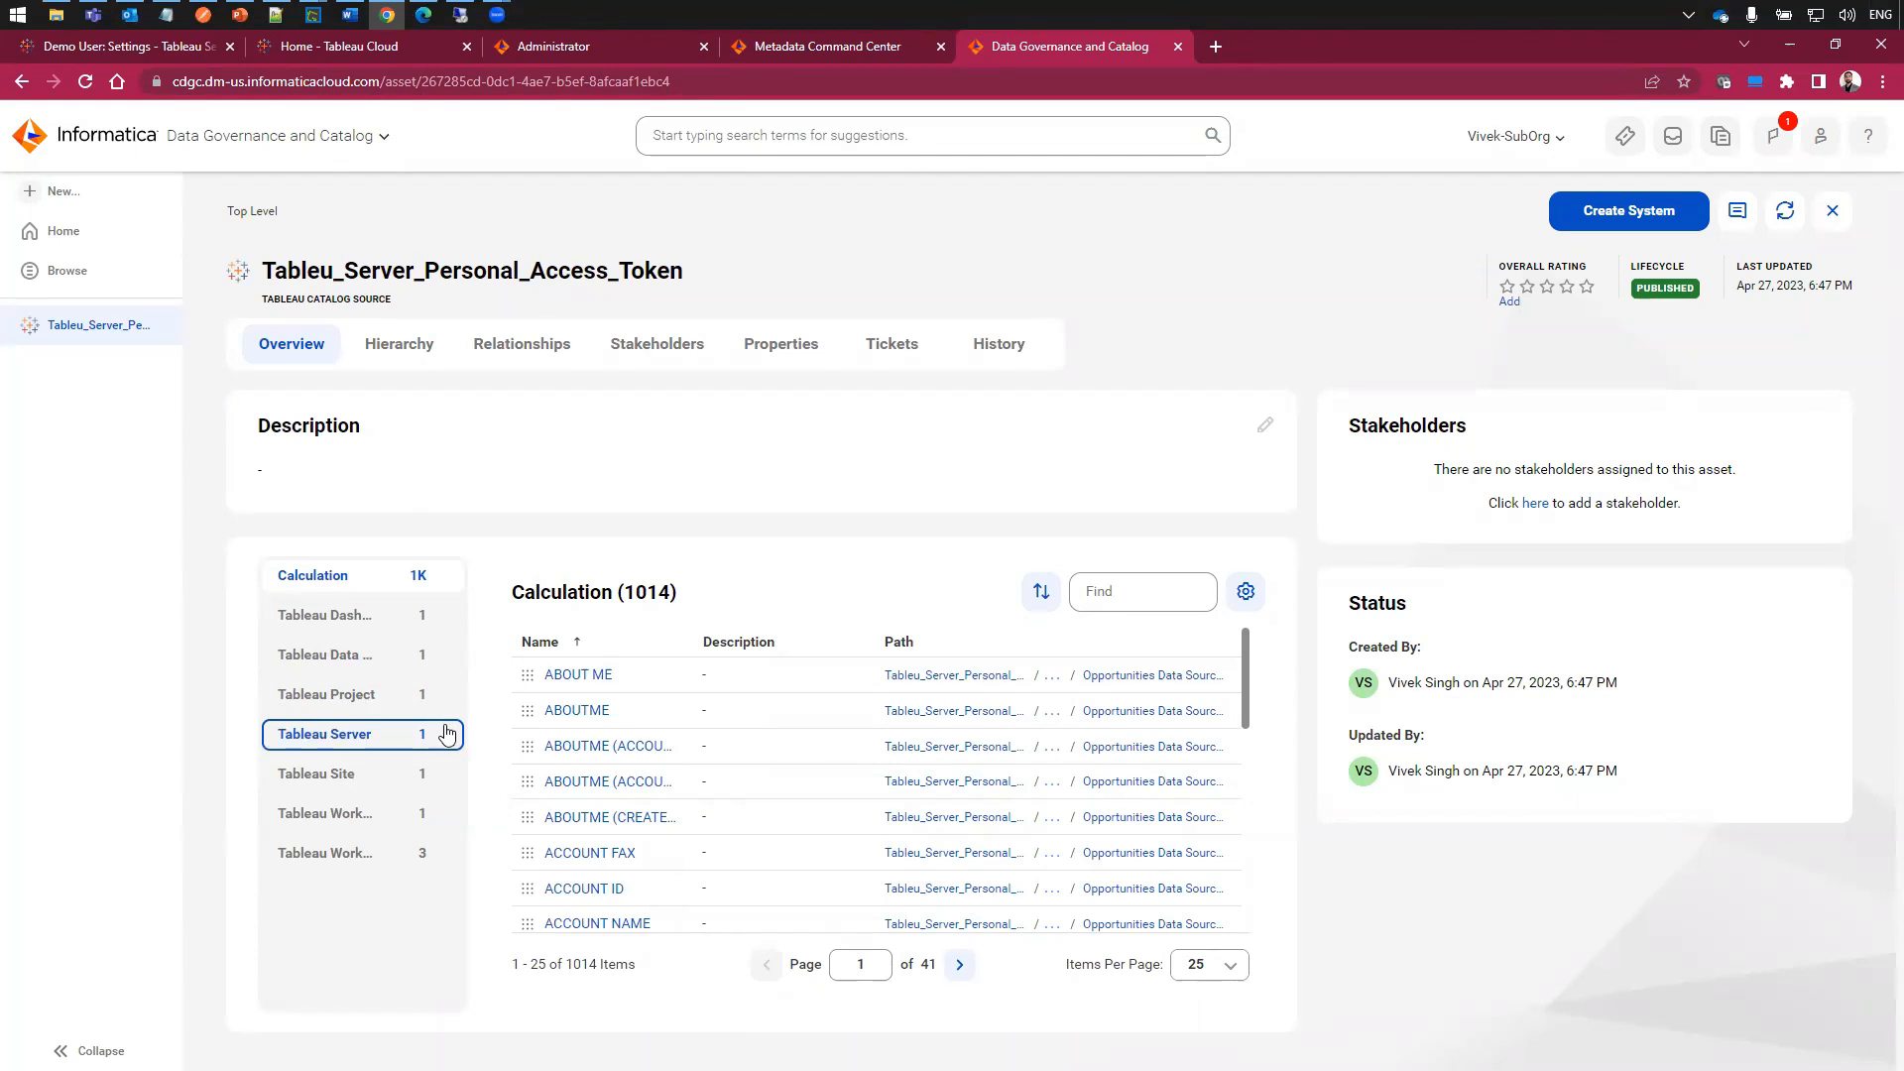
click(372, 774)
click(574, 676)
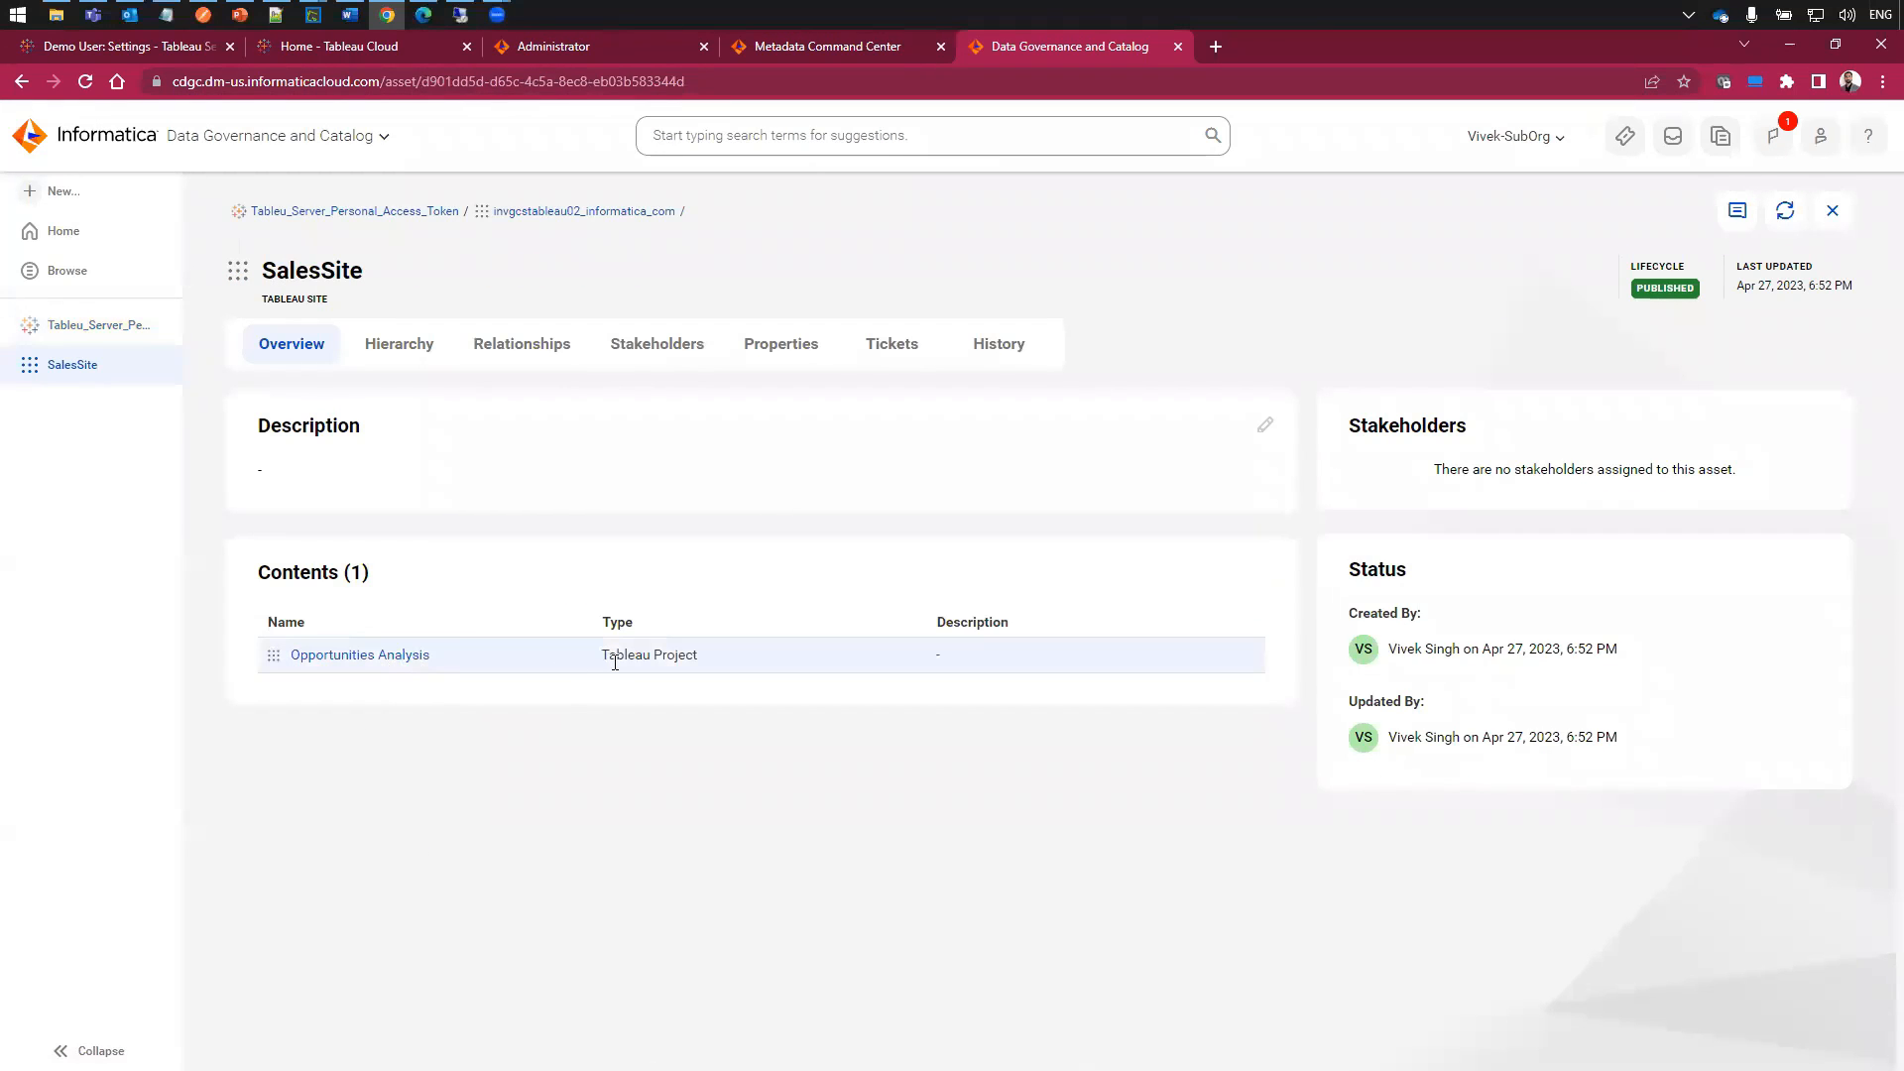
click(410, 657)
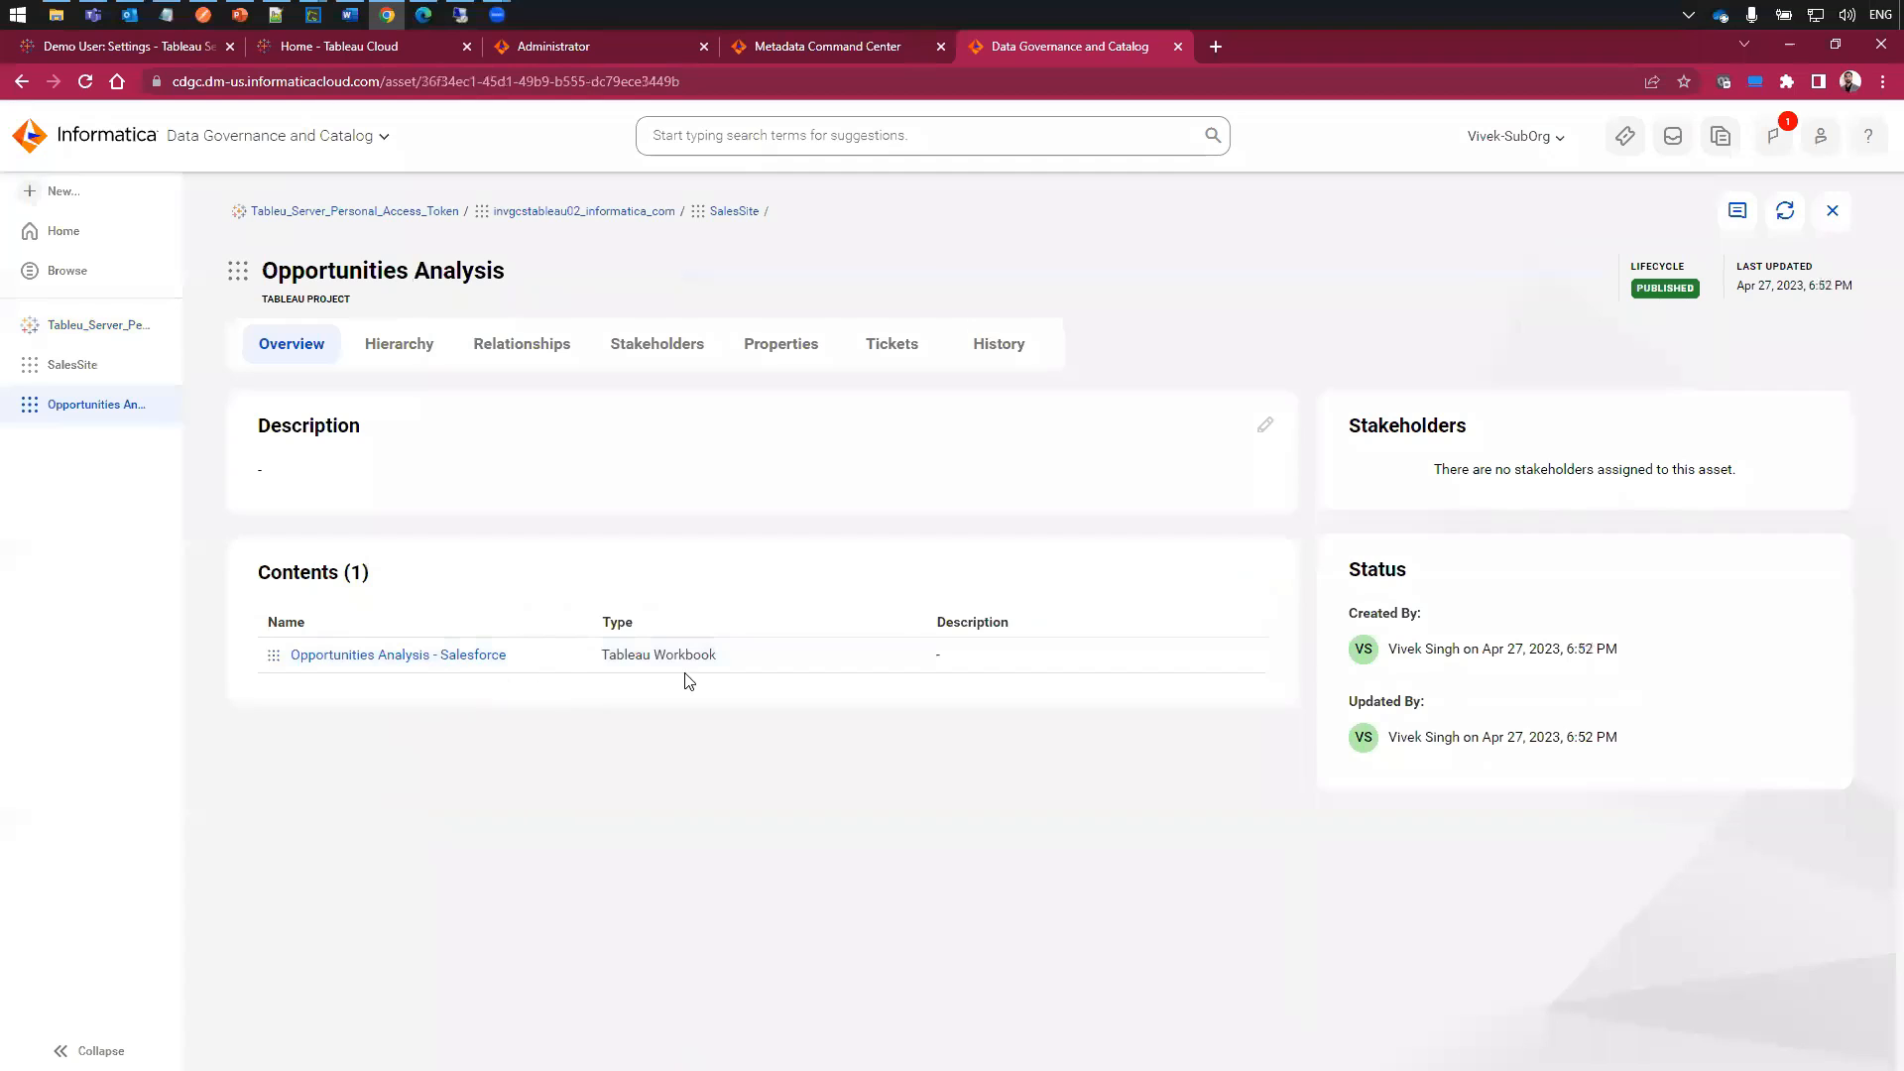
click(456, 657)
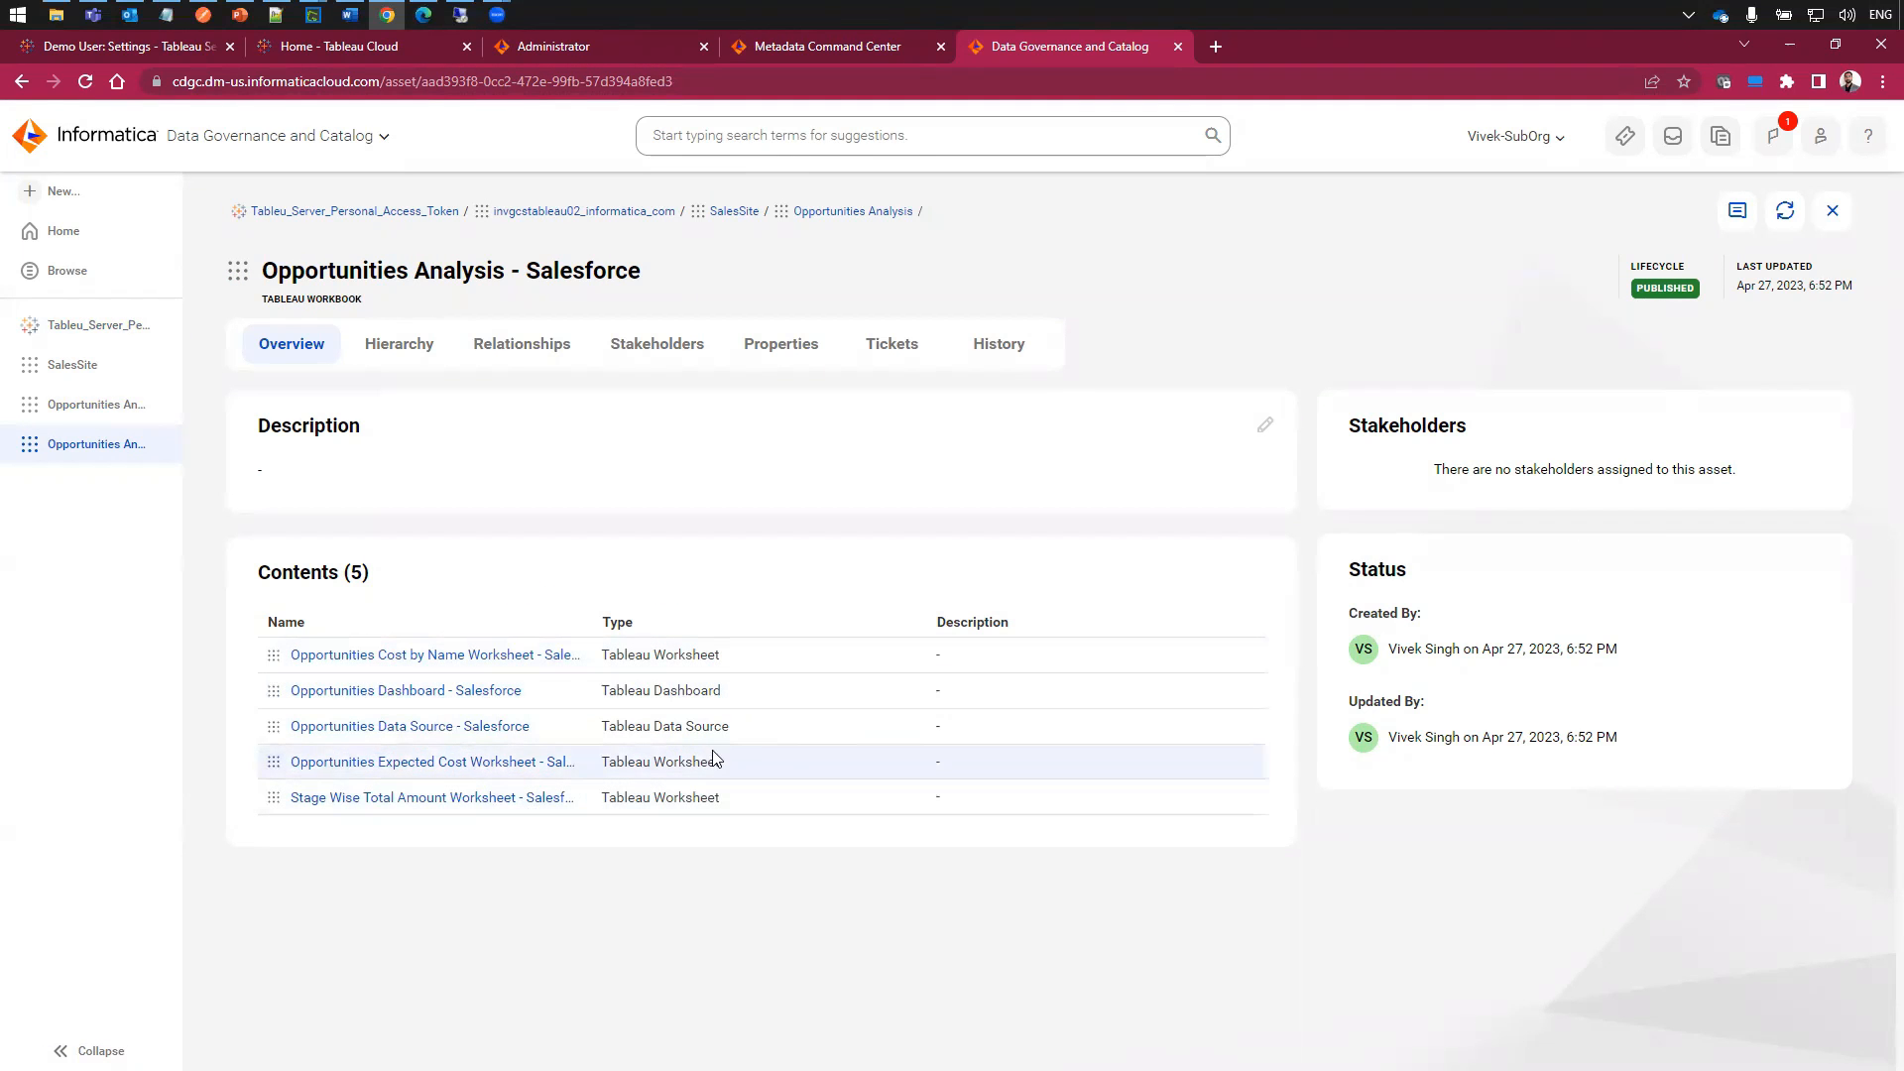
- Open the lineage of Opportunities Dashboard - Salesforce, set the lineage hops to Maximum, and examine the flow from data source to dashboard
click(488, 693)
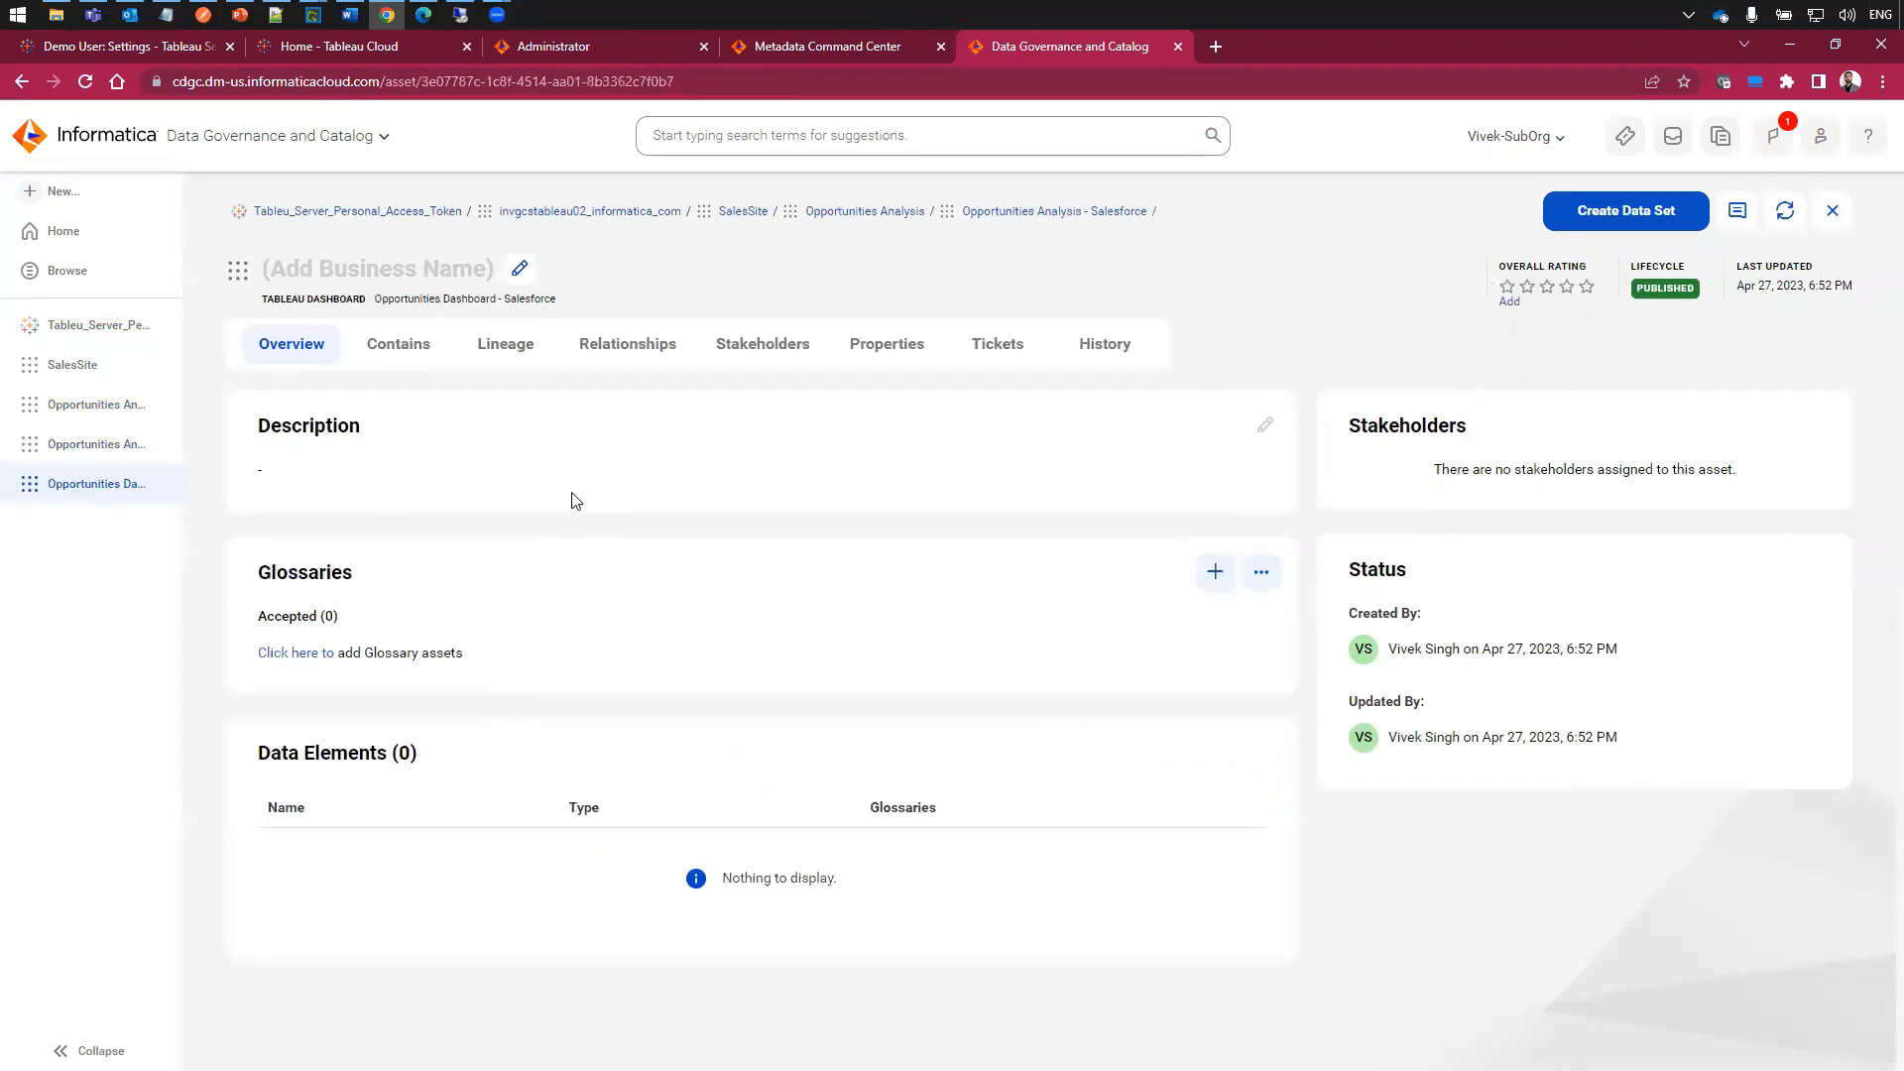
click(517, 353)
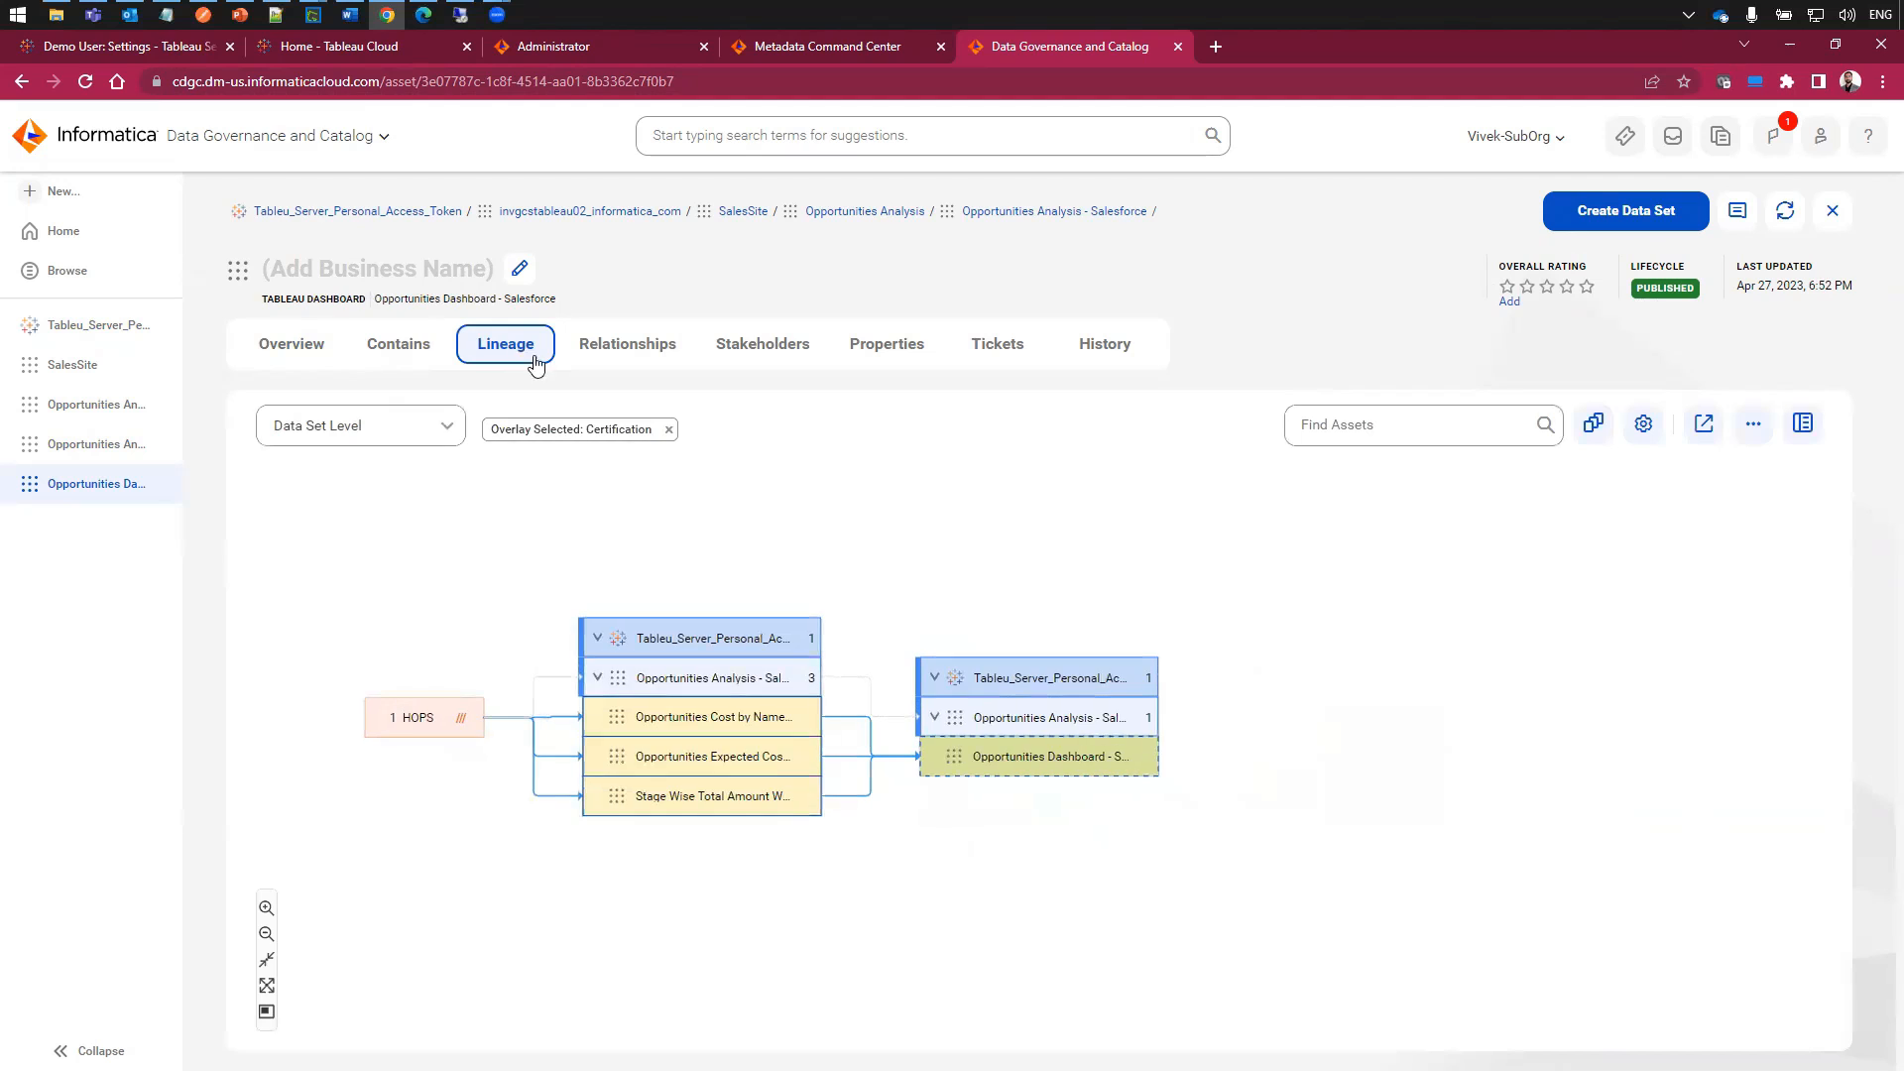
click(1643, 437)
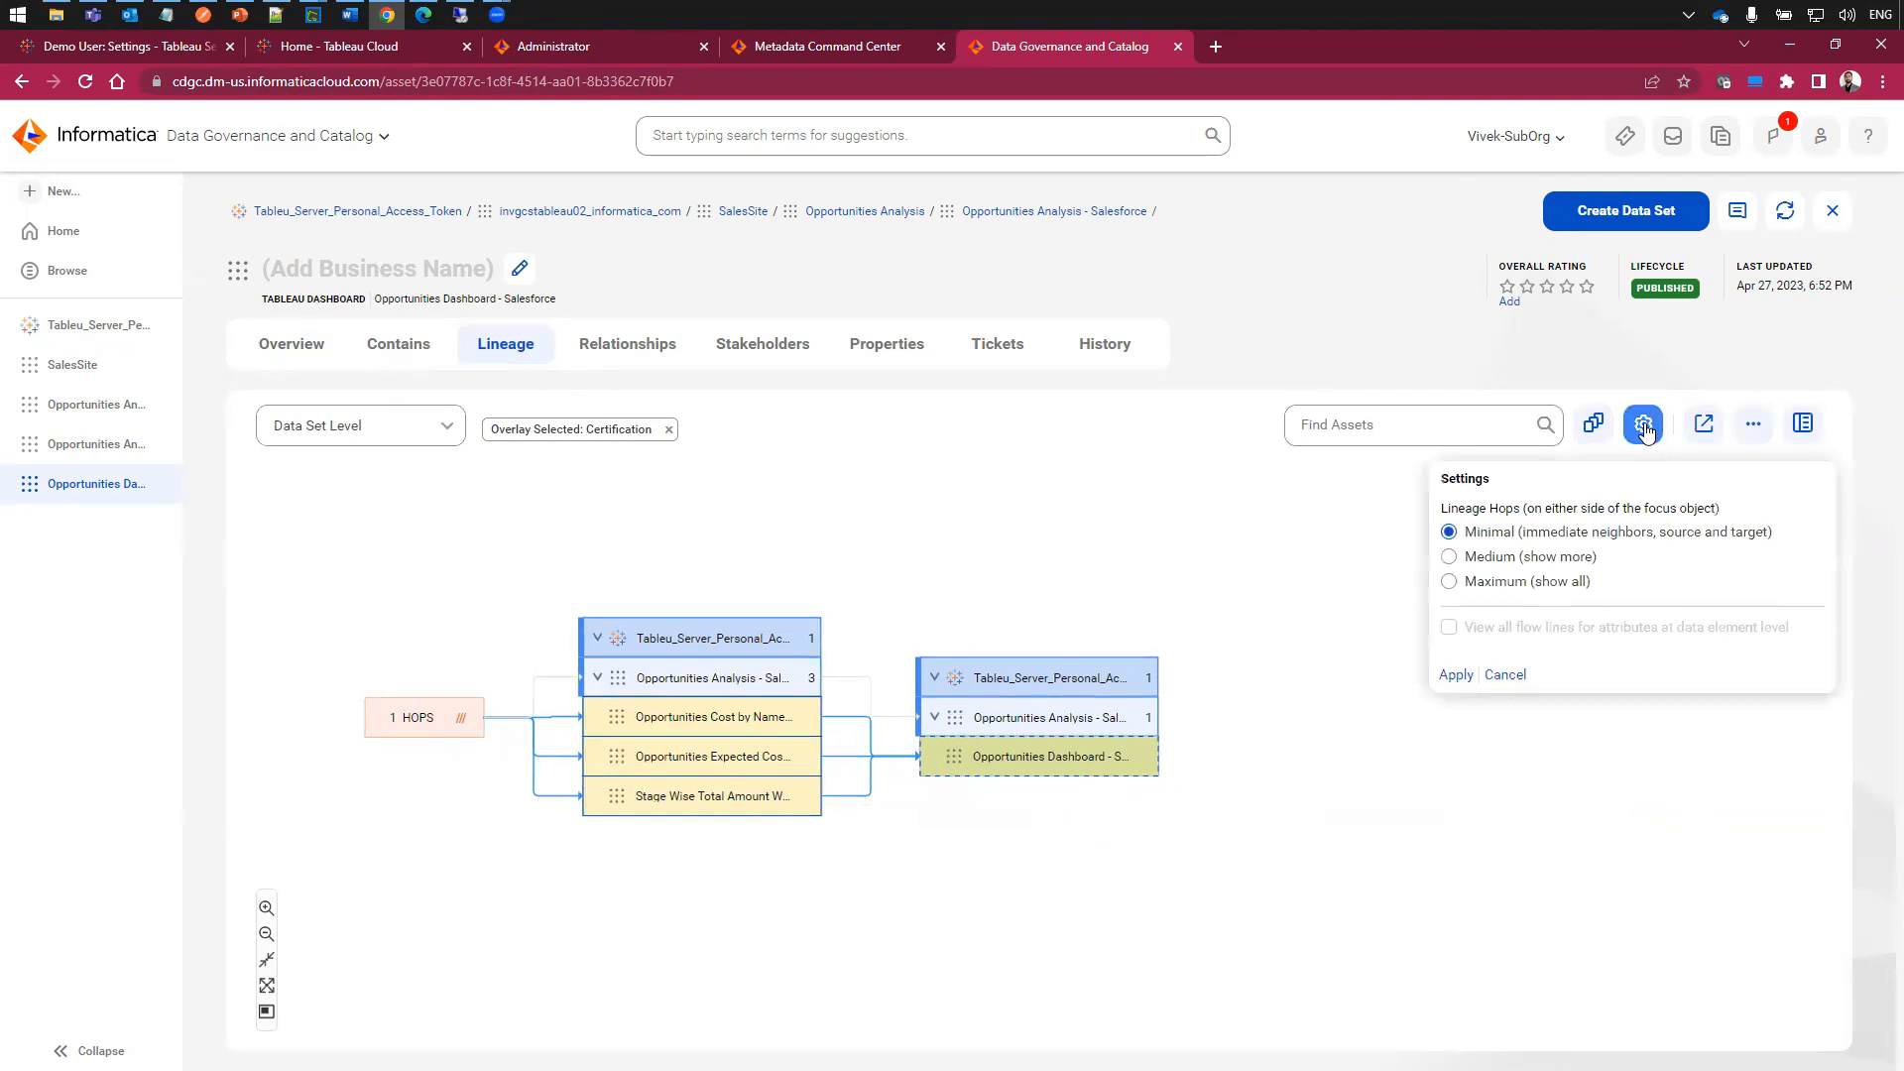
click(1449, 583)
click(1456, 674)
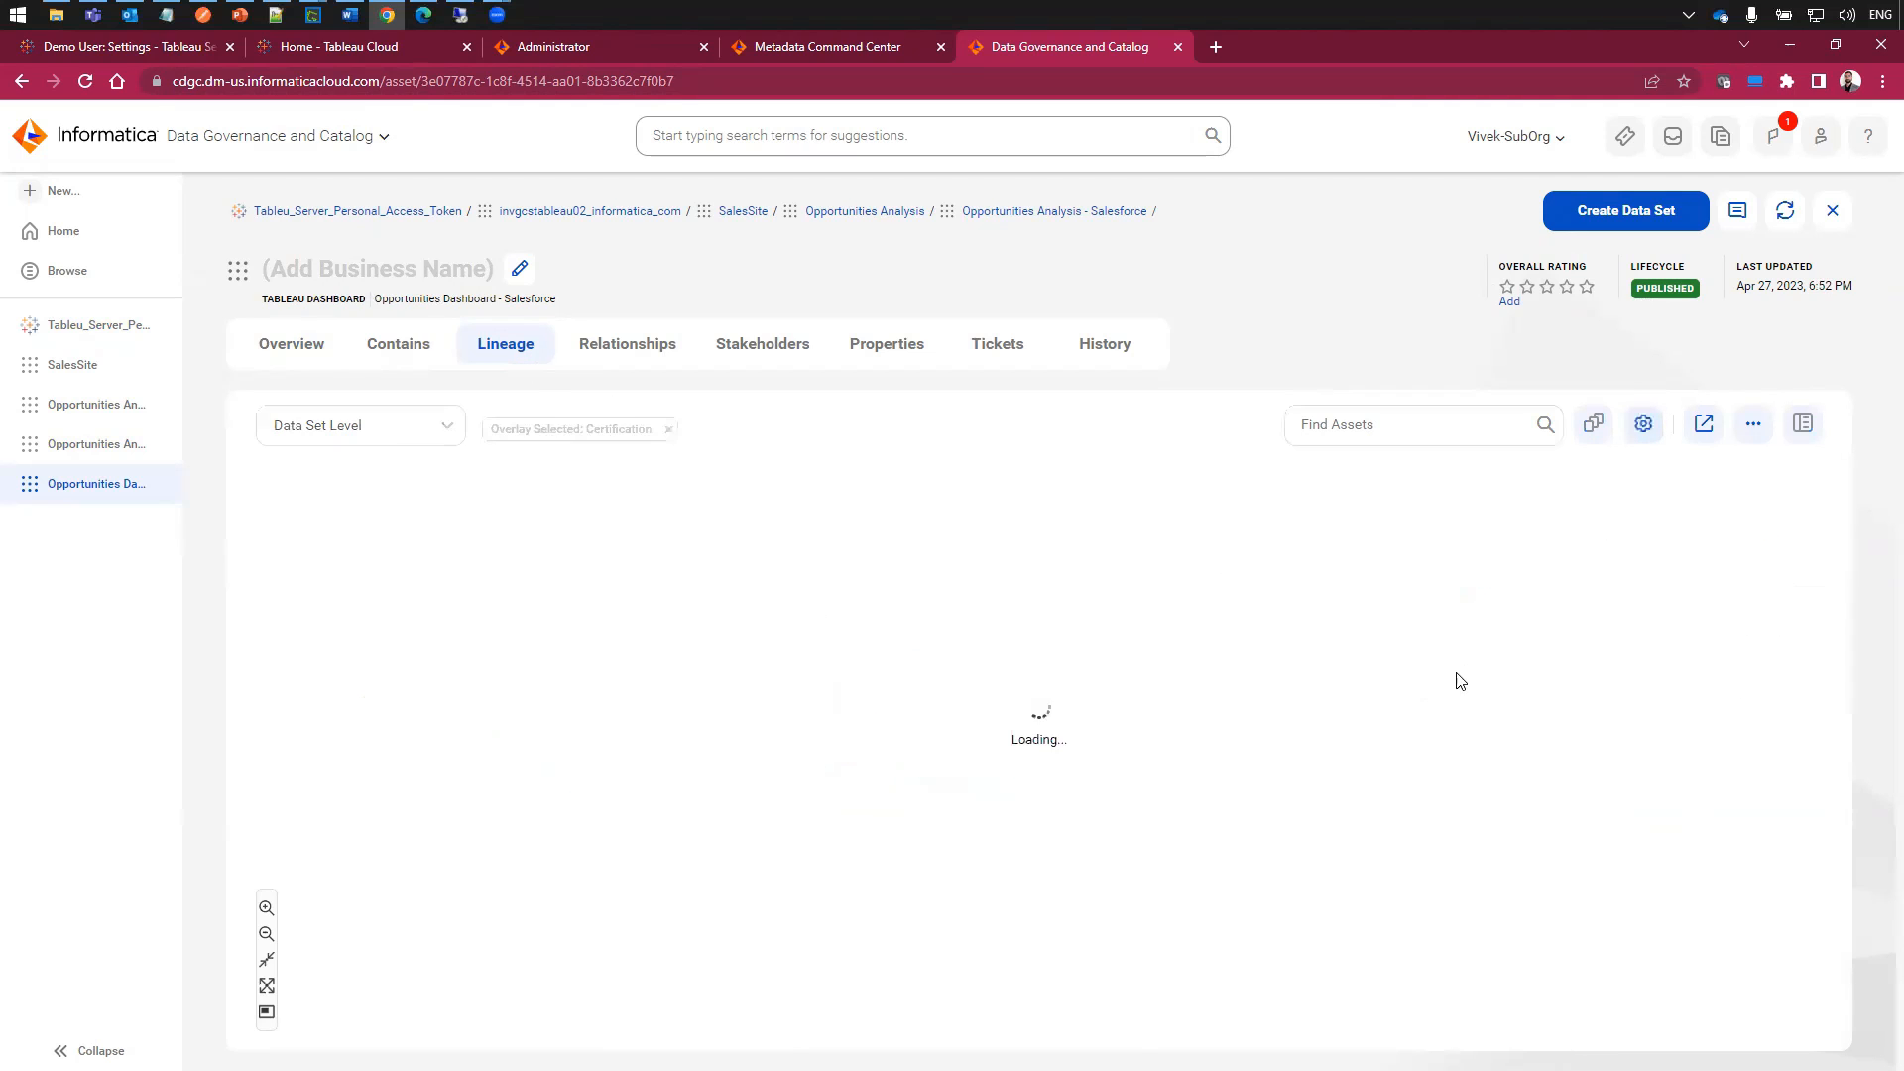
mouse_move(700, 777)
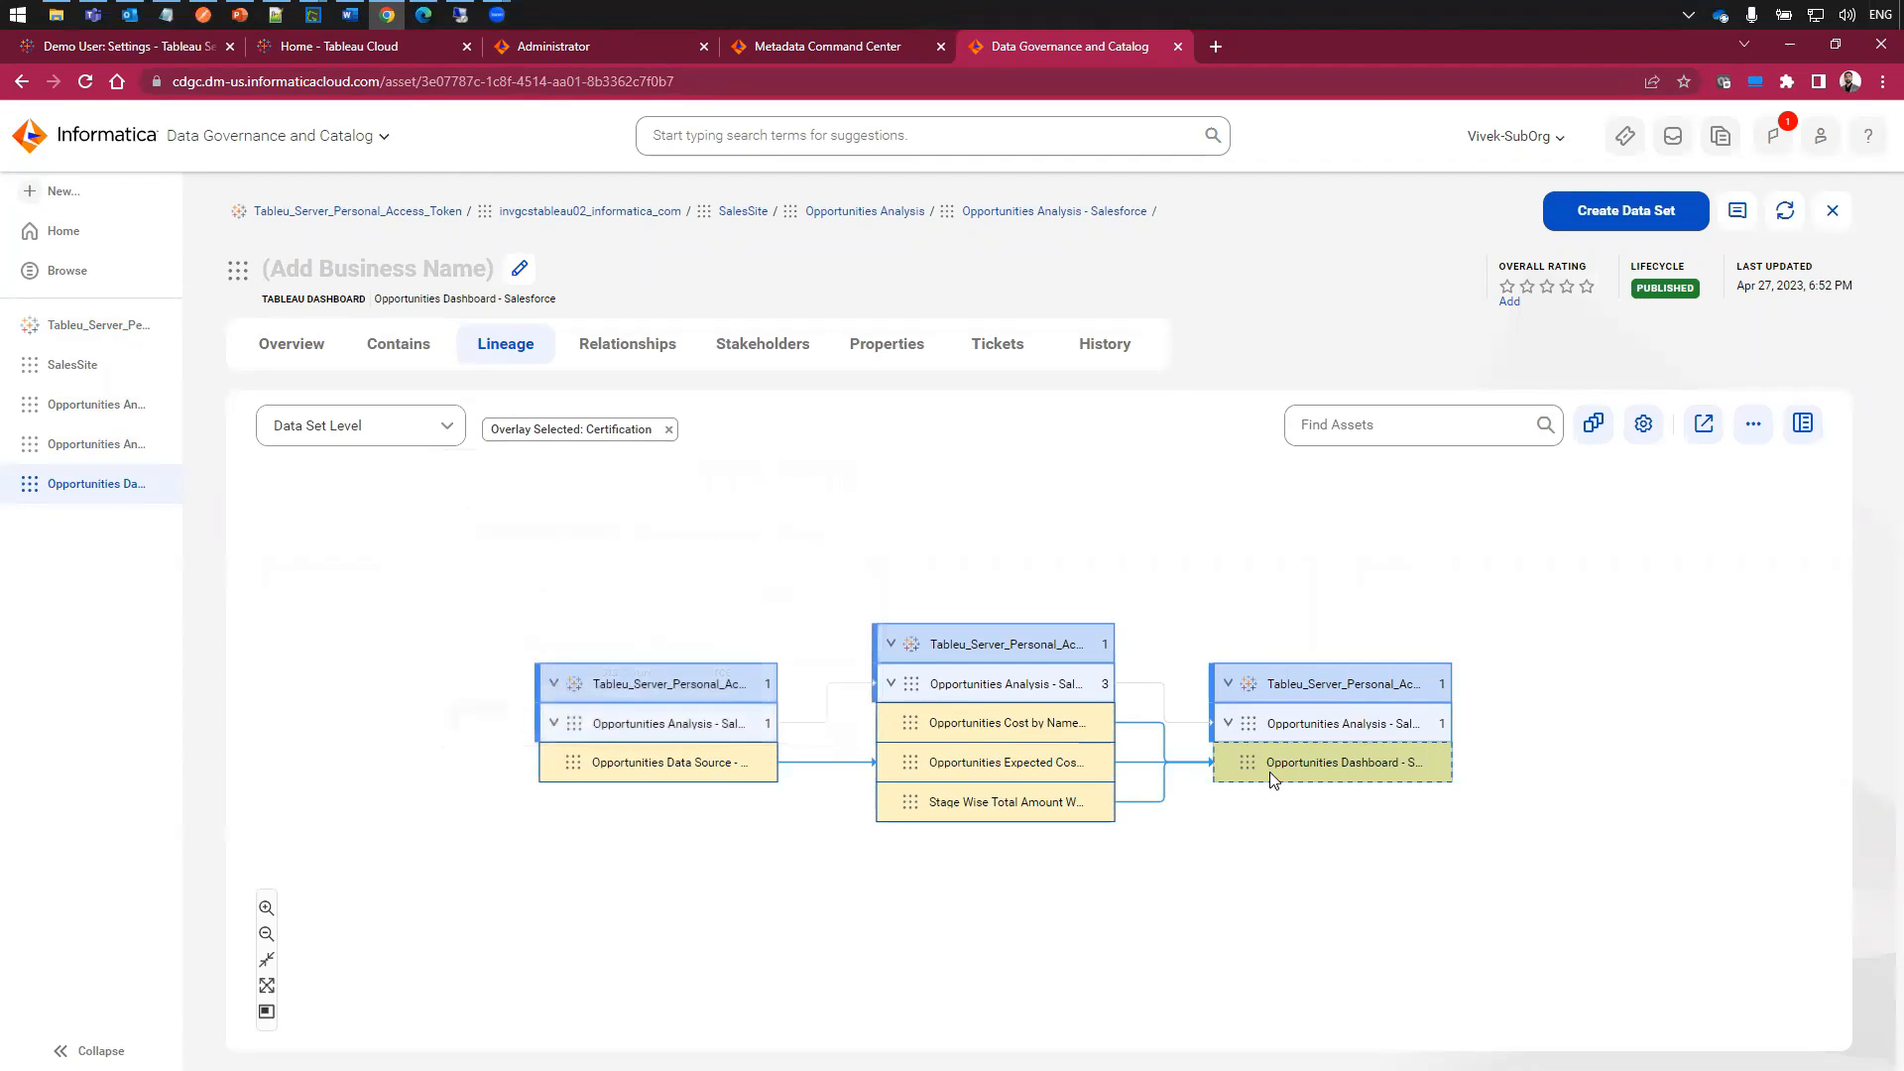
mouse_move(1077, 692)
mouse_move(1107, 809)
mouse_move(1431, 773)
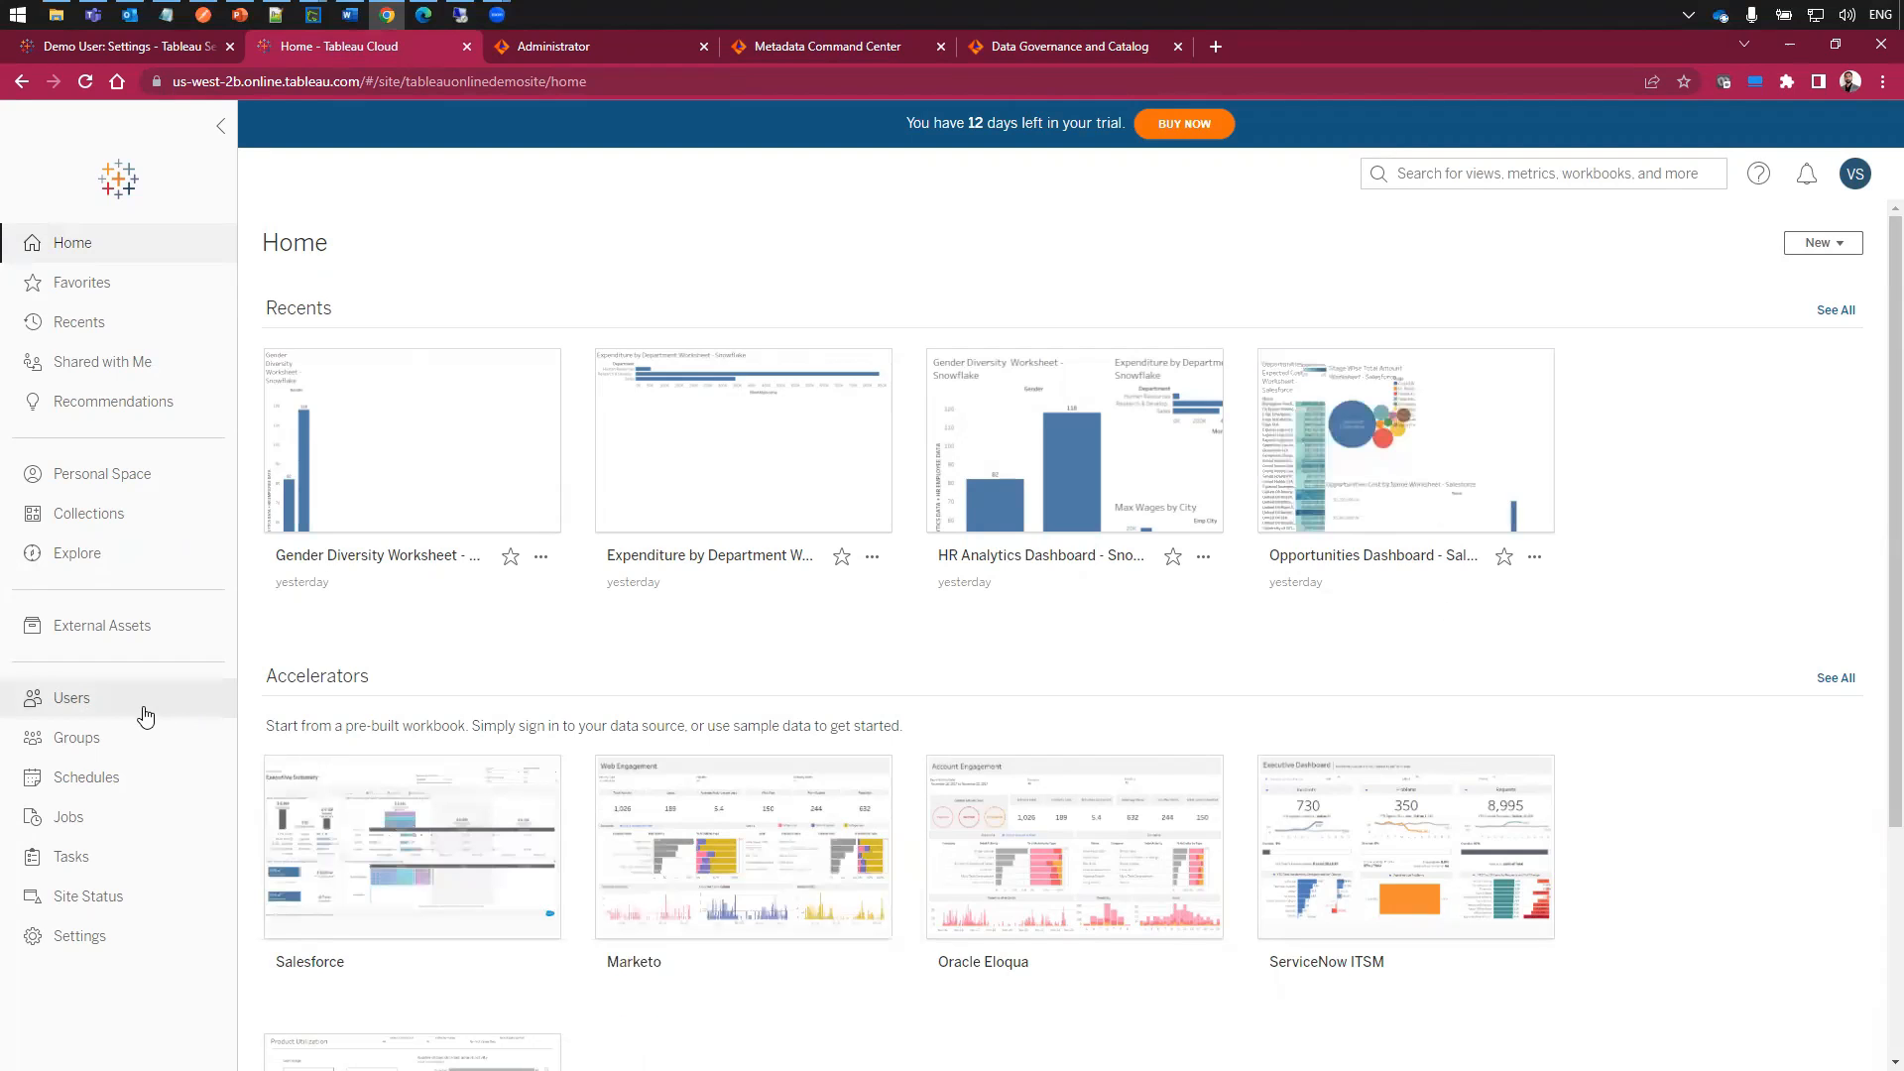
- Try adding users by email with the Explorer site role in Tableau Cloud, and cancel without entering any addresses
click(75, 702)
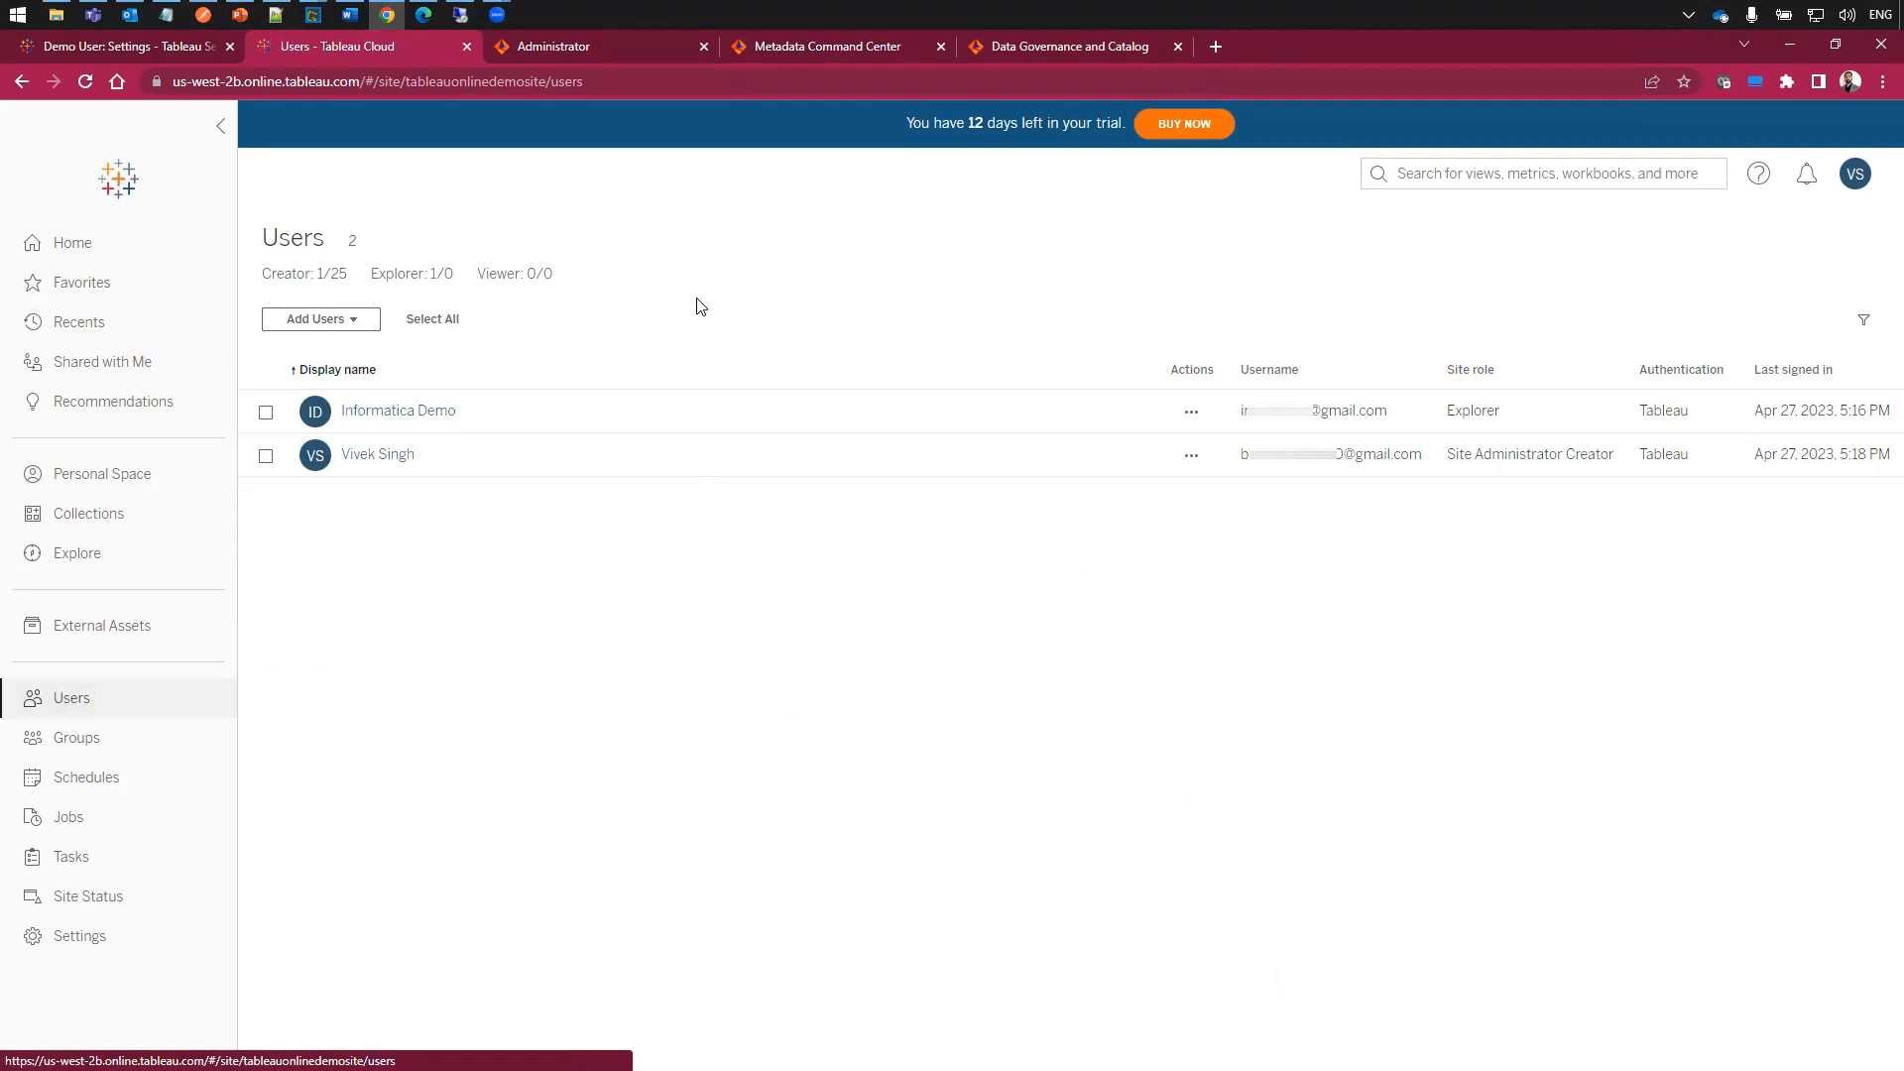
click(322, 321)
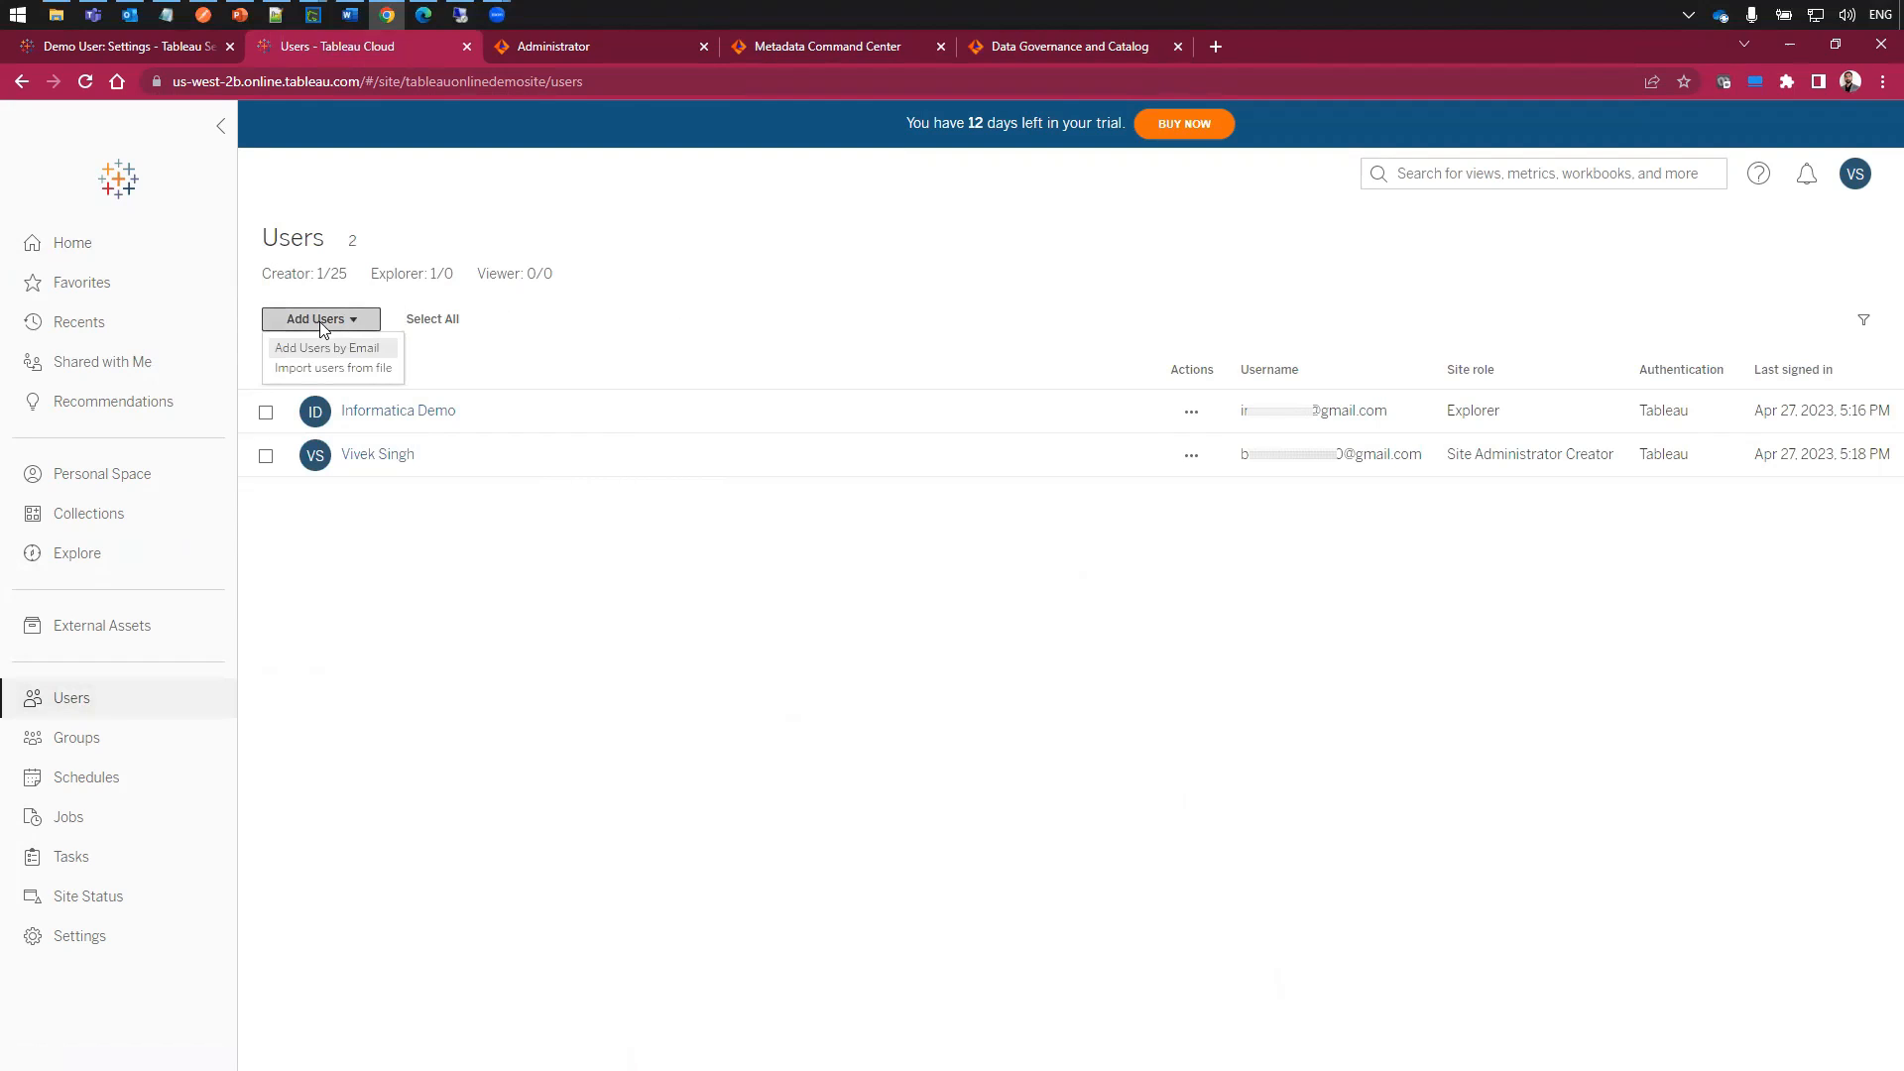
click(325, 355)
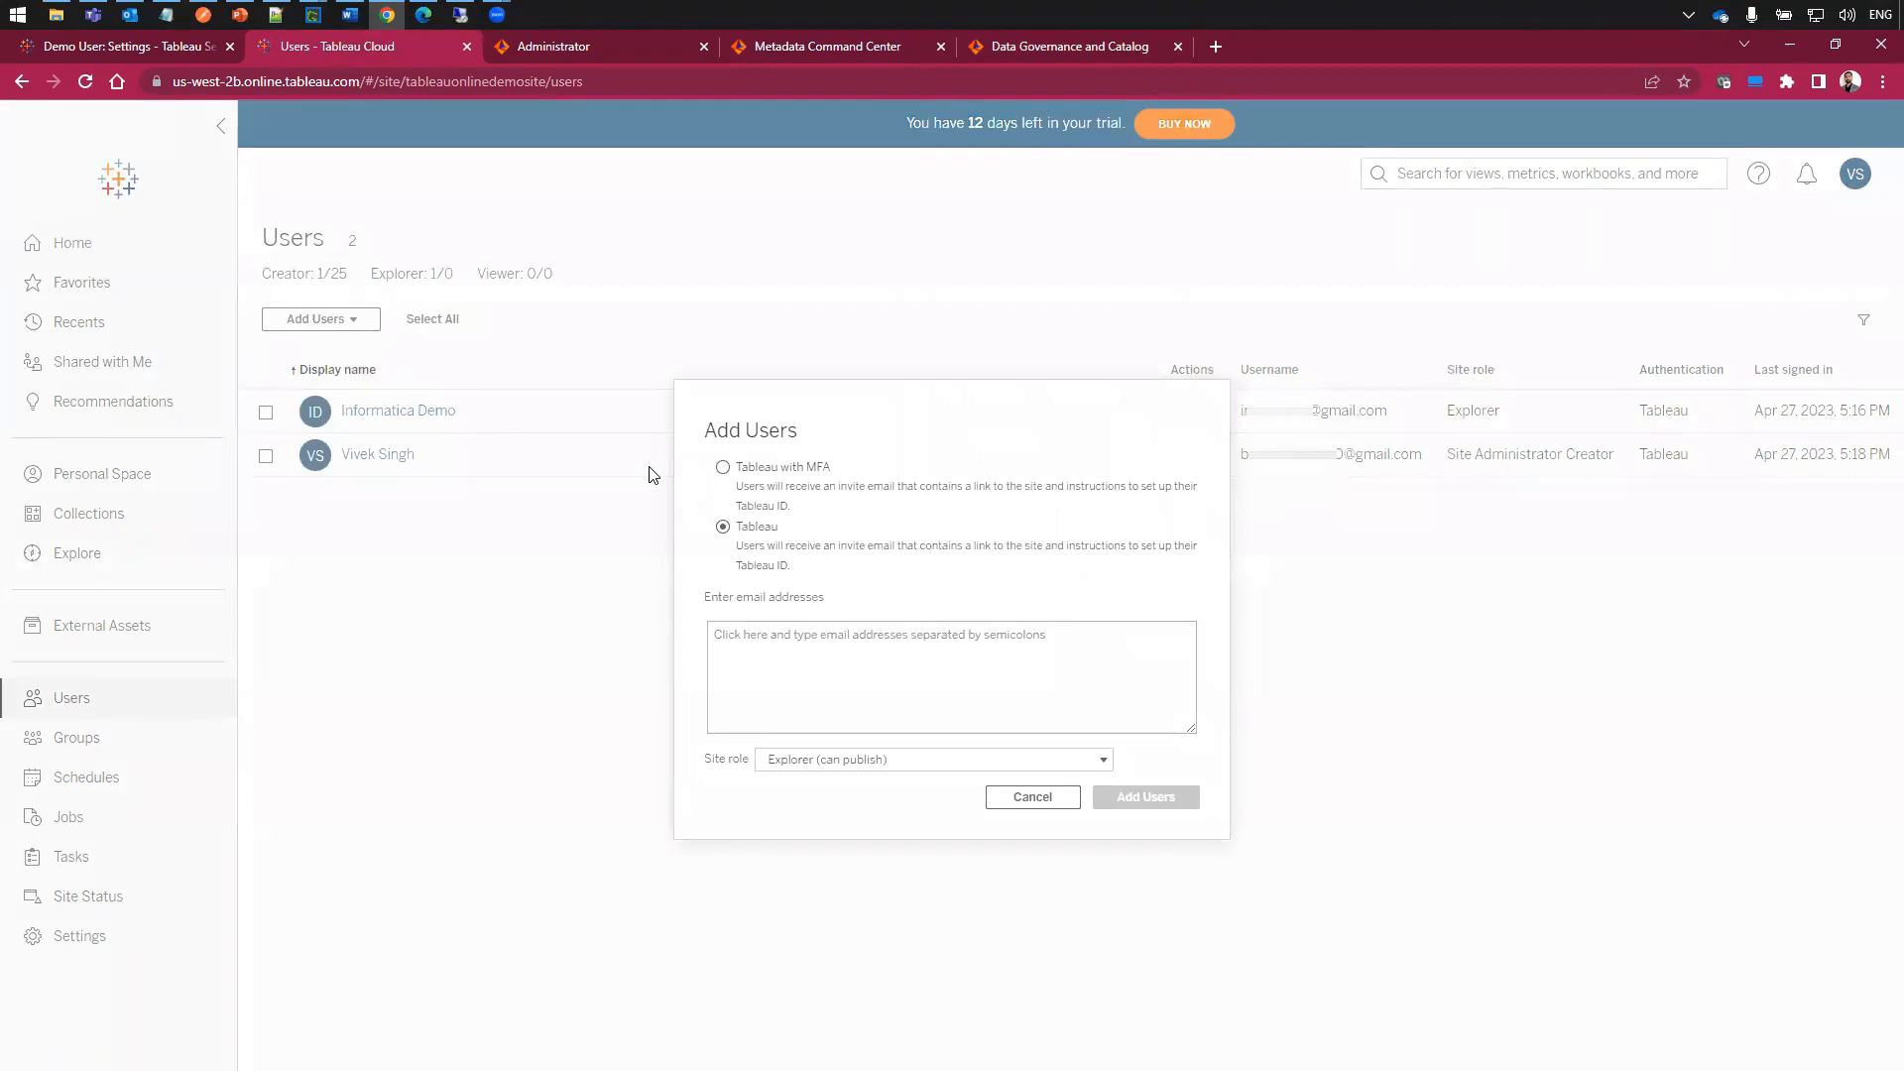
click(833, 677)
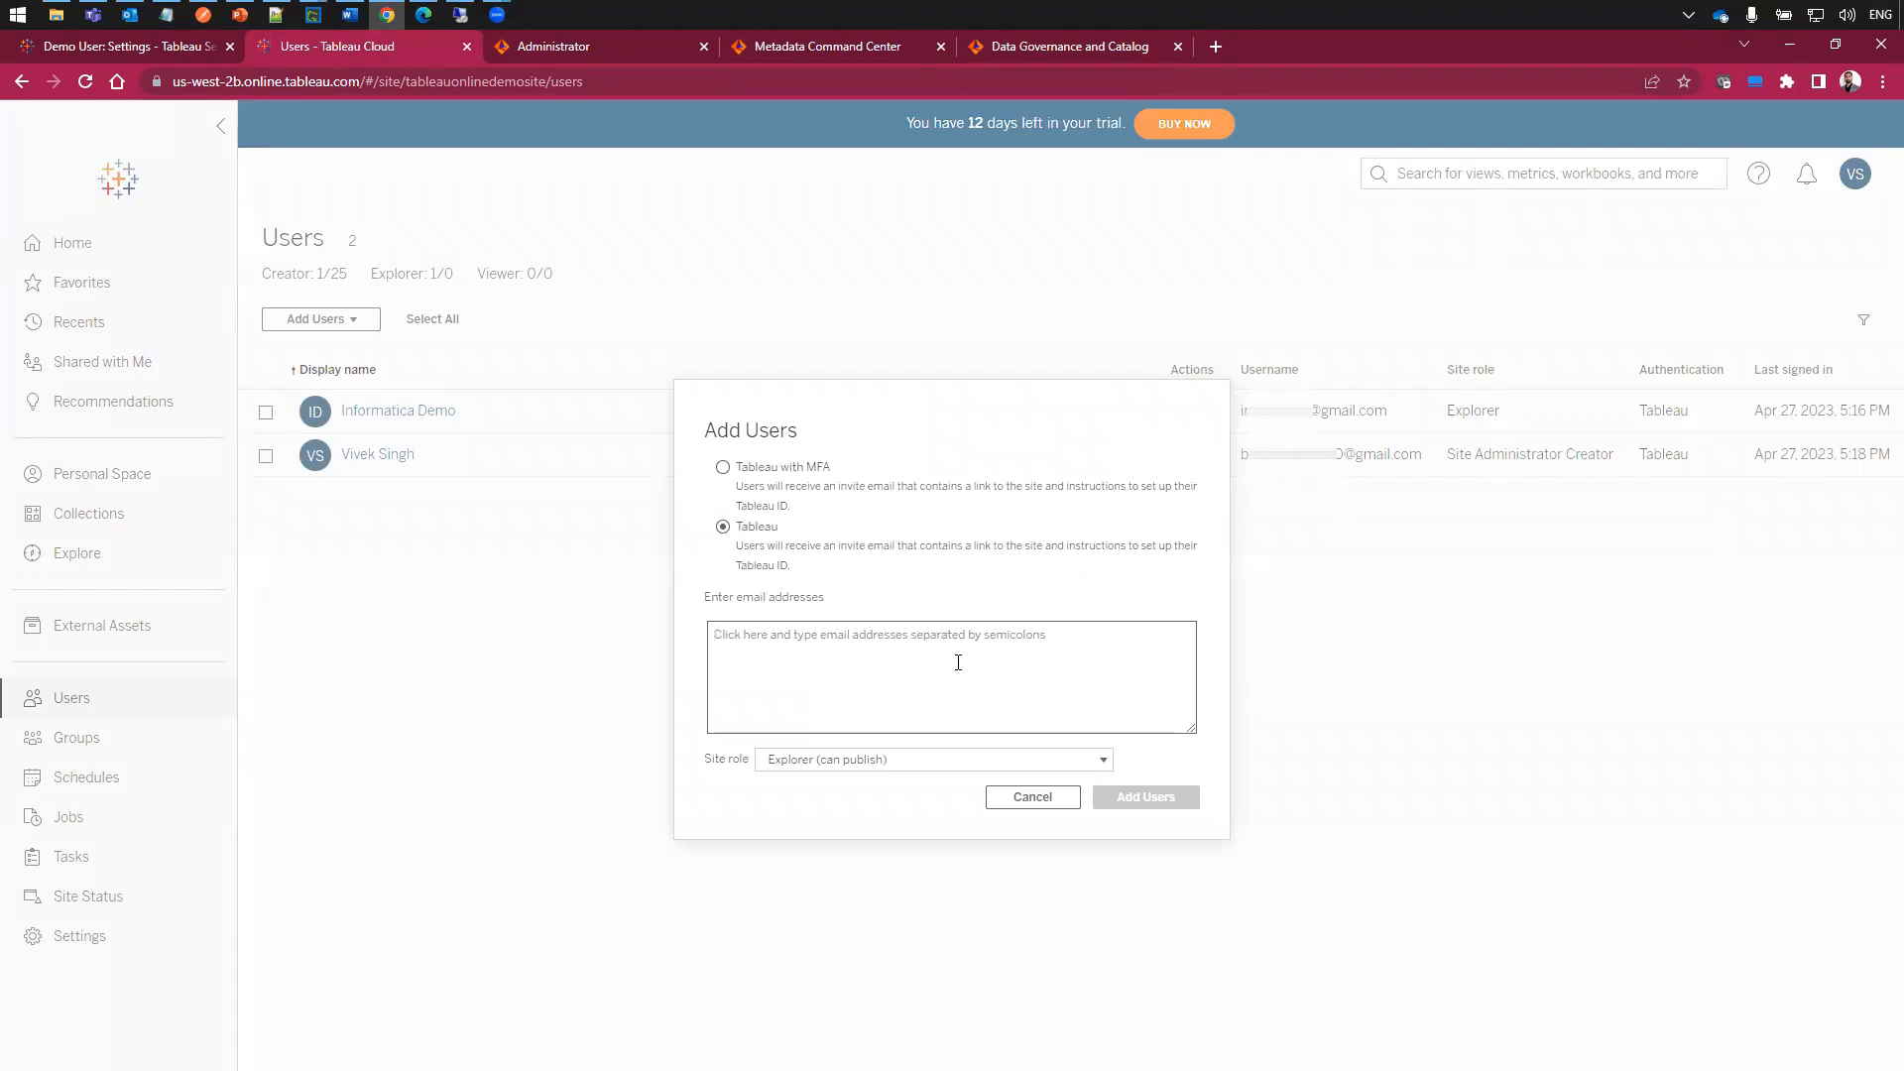
click(875, 759)
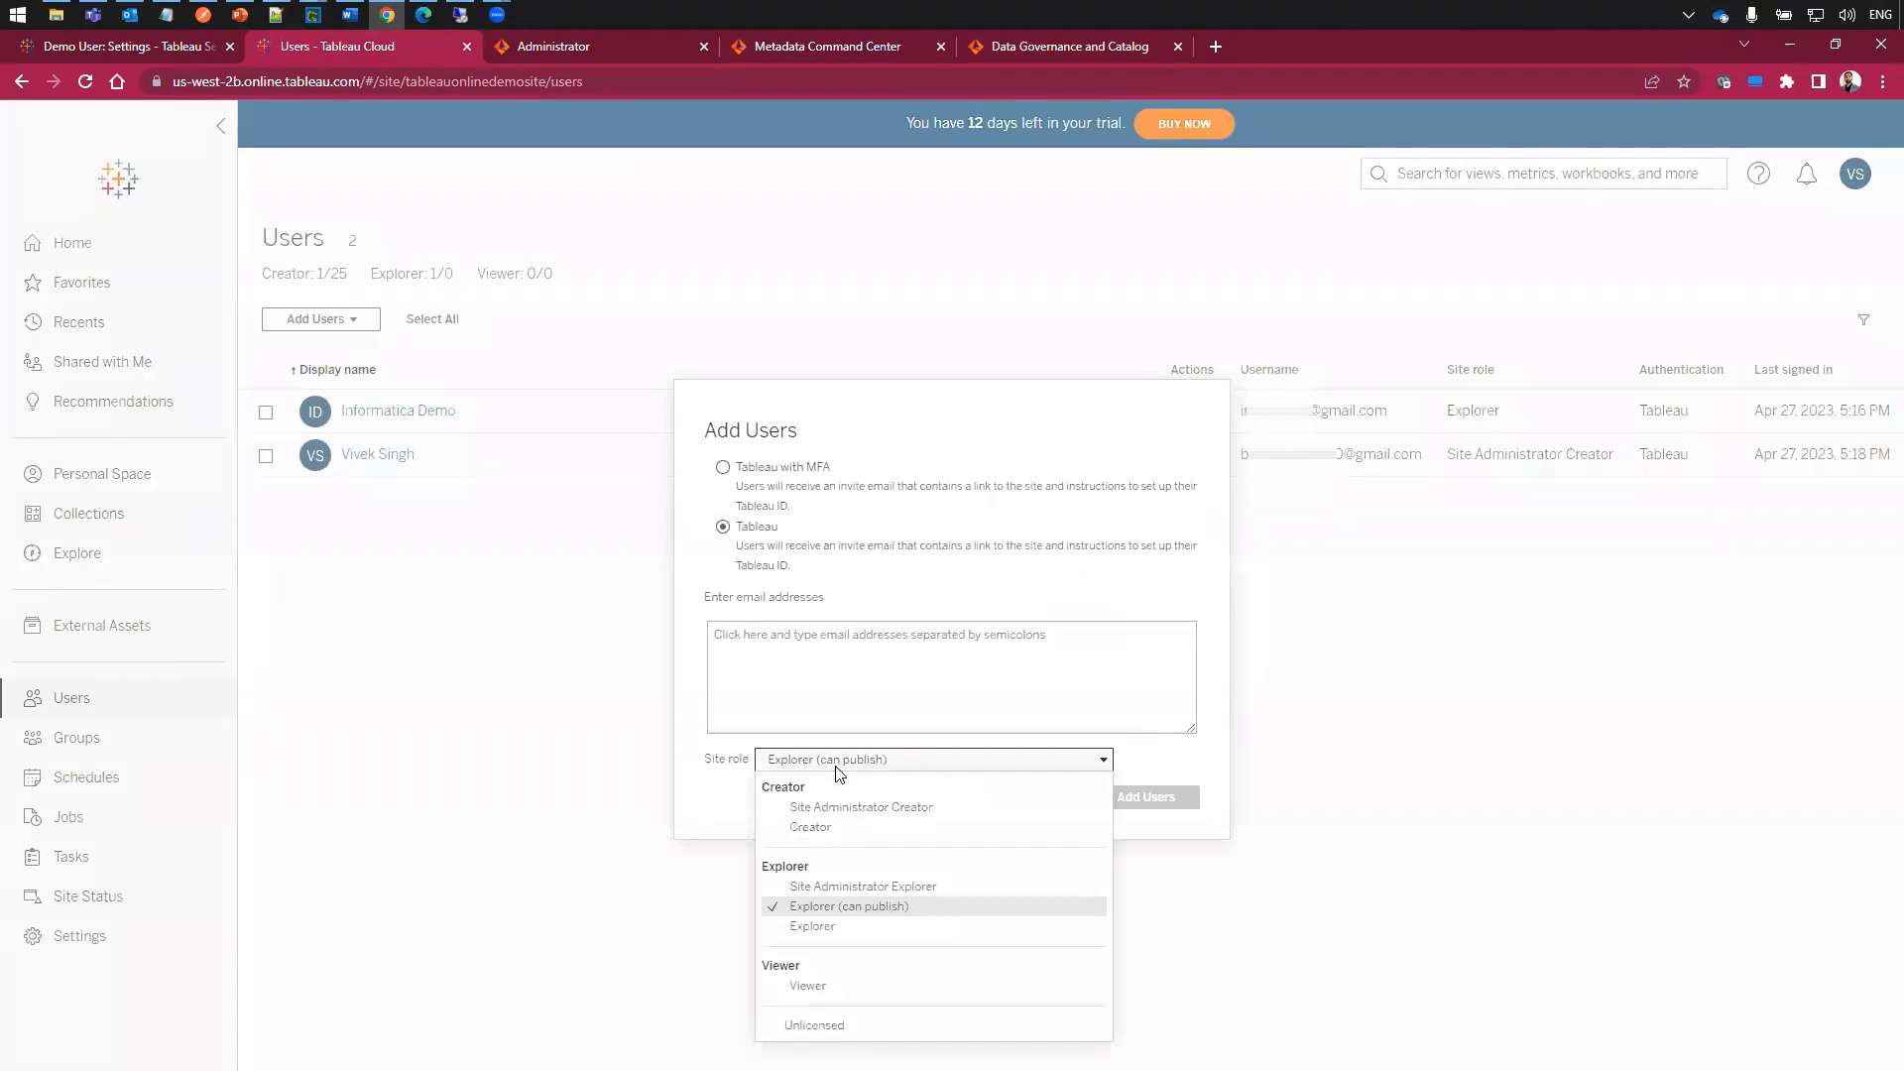
click(812, 926)
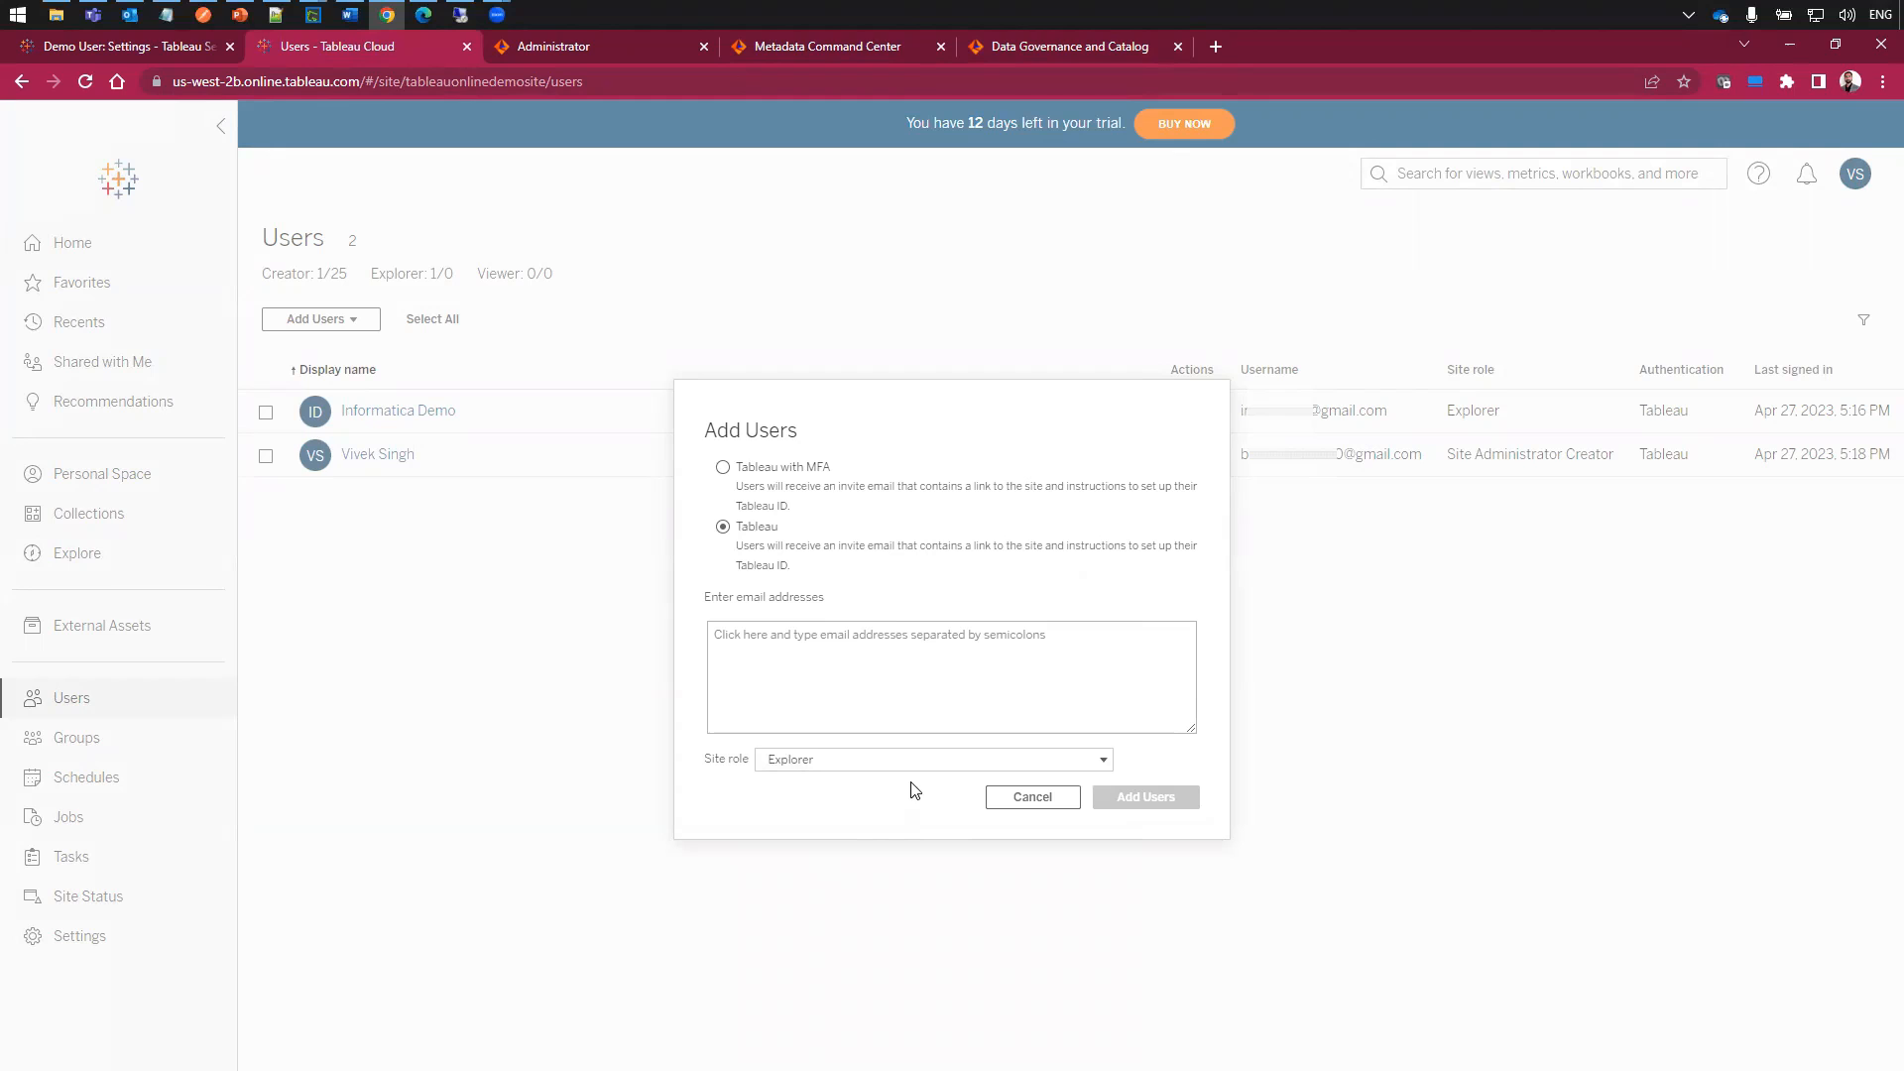
click(1056, 799)
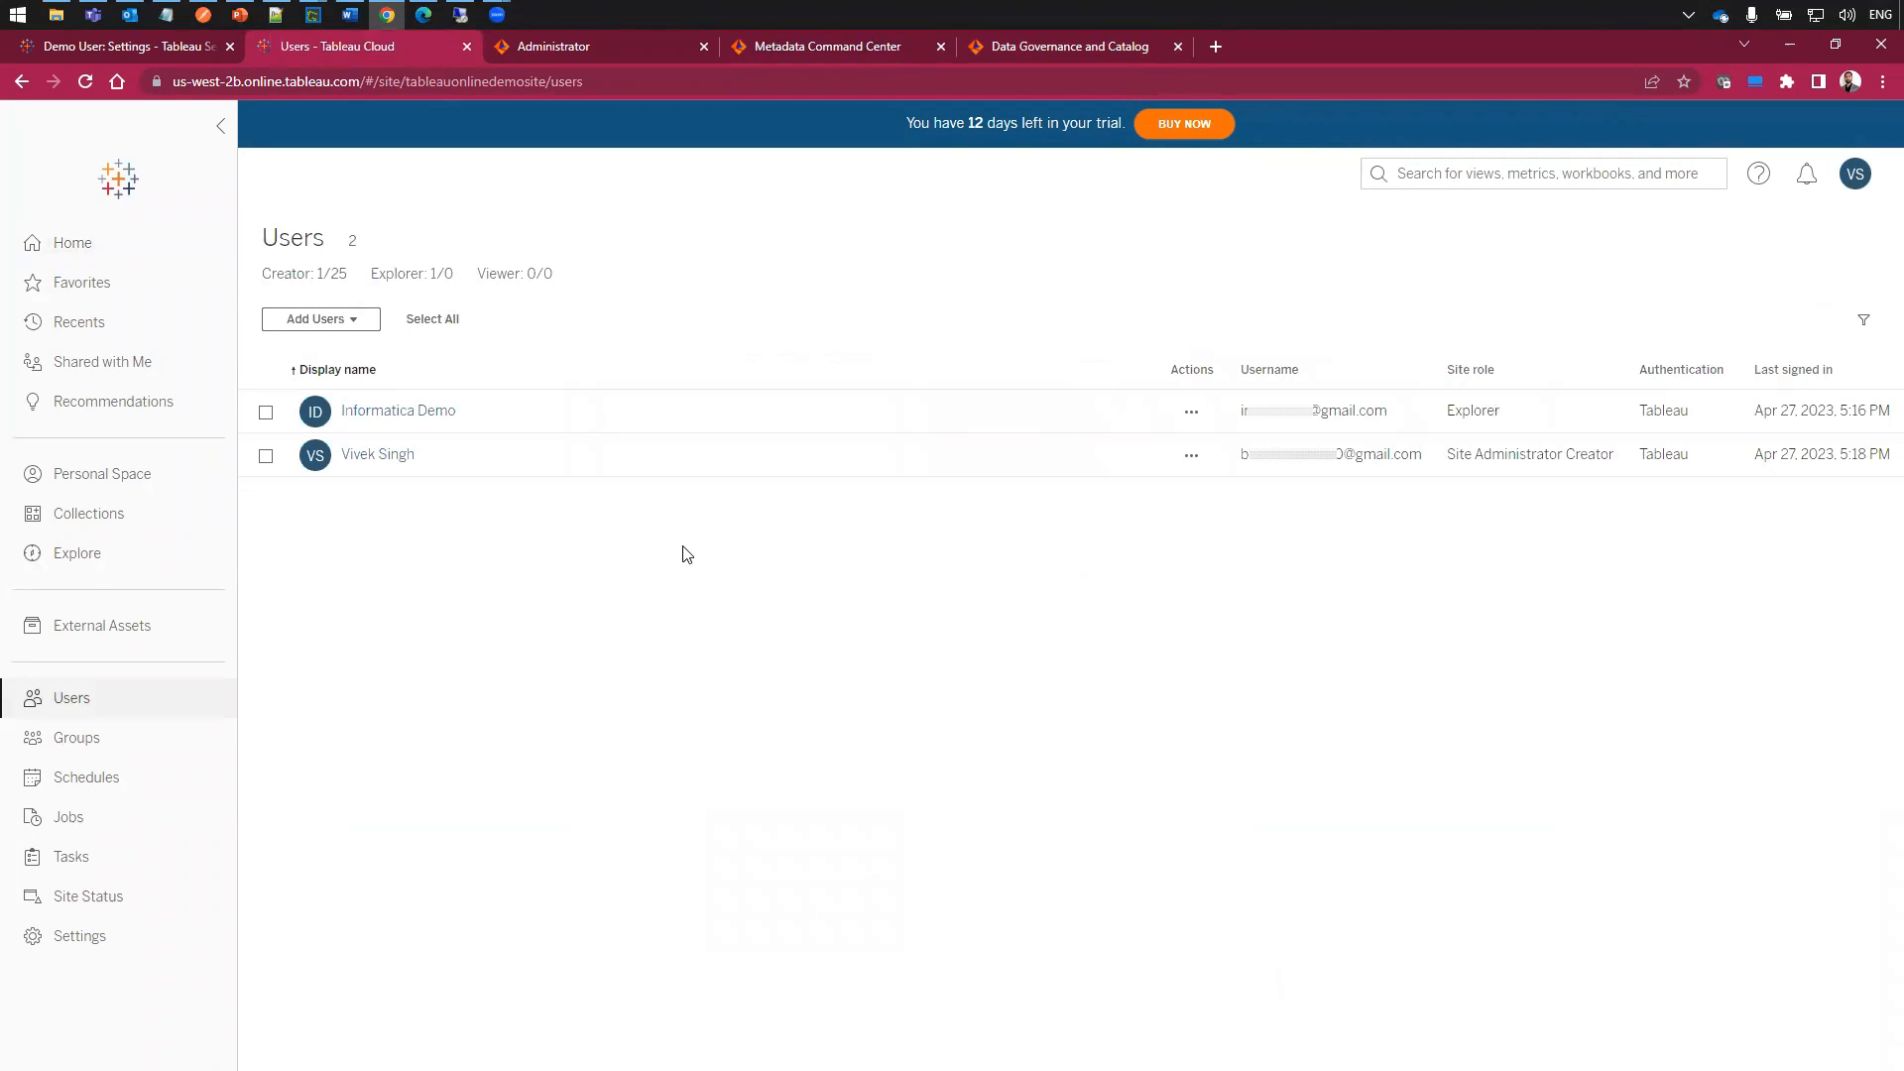
- Check the site role assigned to the Informatica Demo user, and leave it without changing the role
click(645, 412)
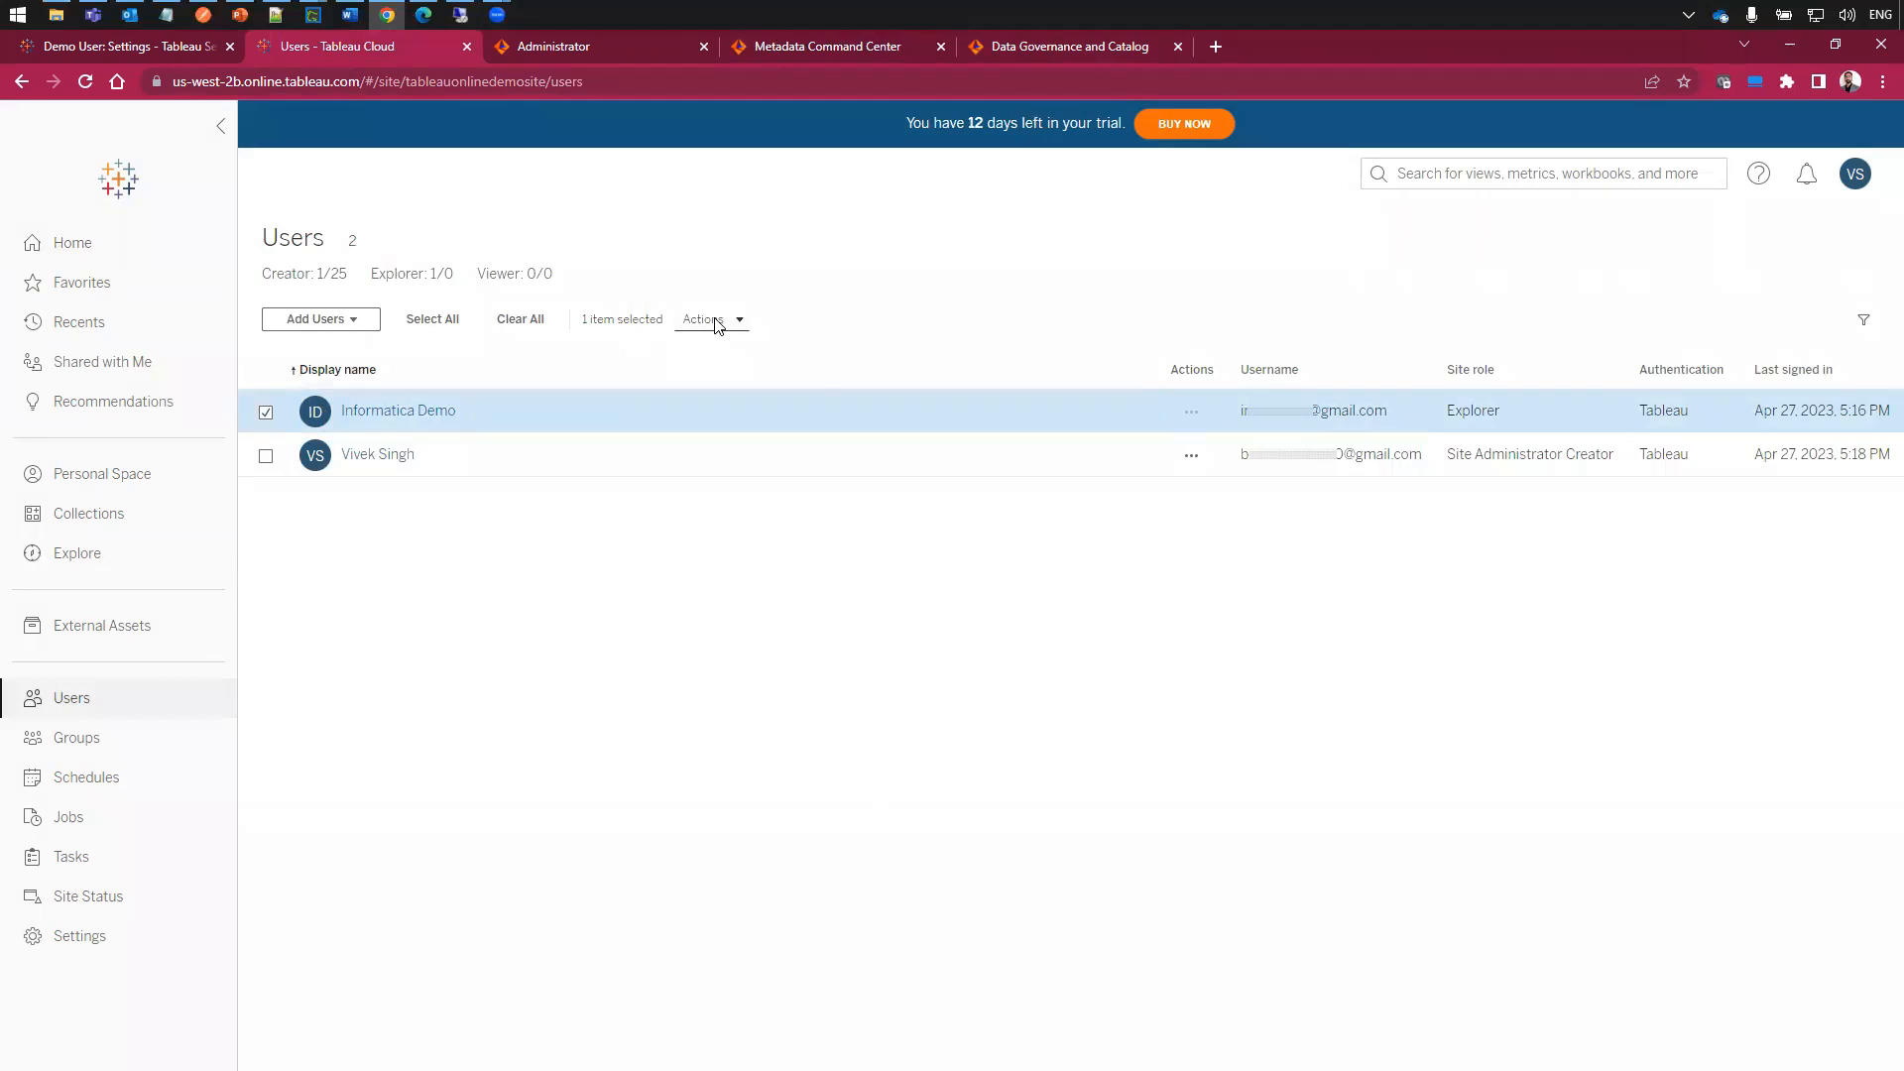
click(716, 320)
click(742, 367)
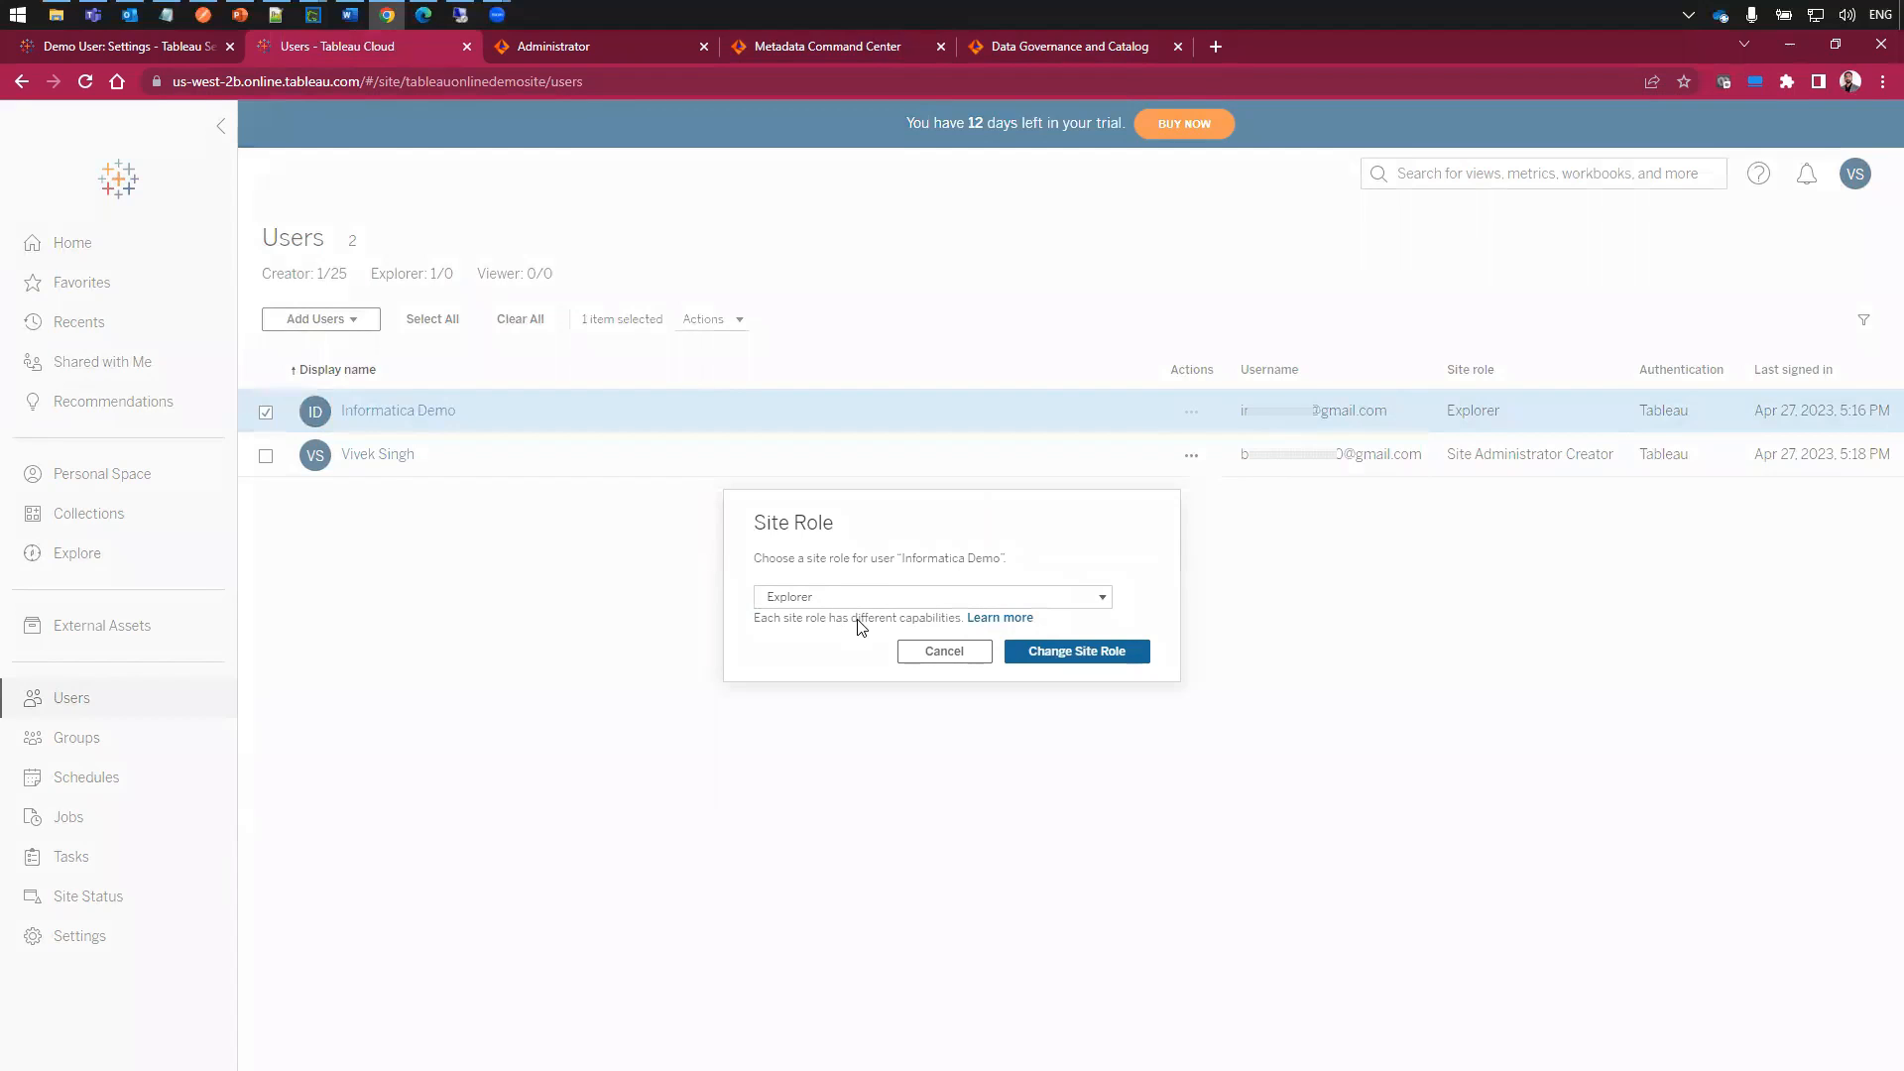
click(960, 652)
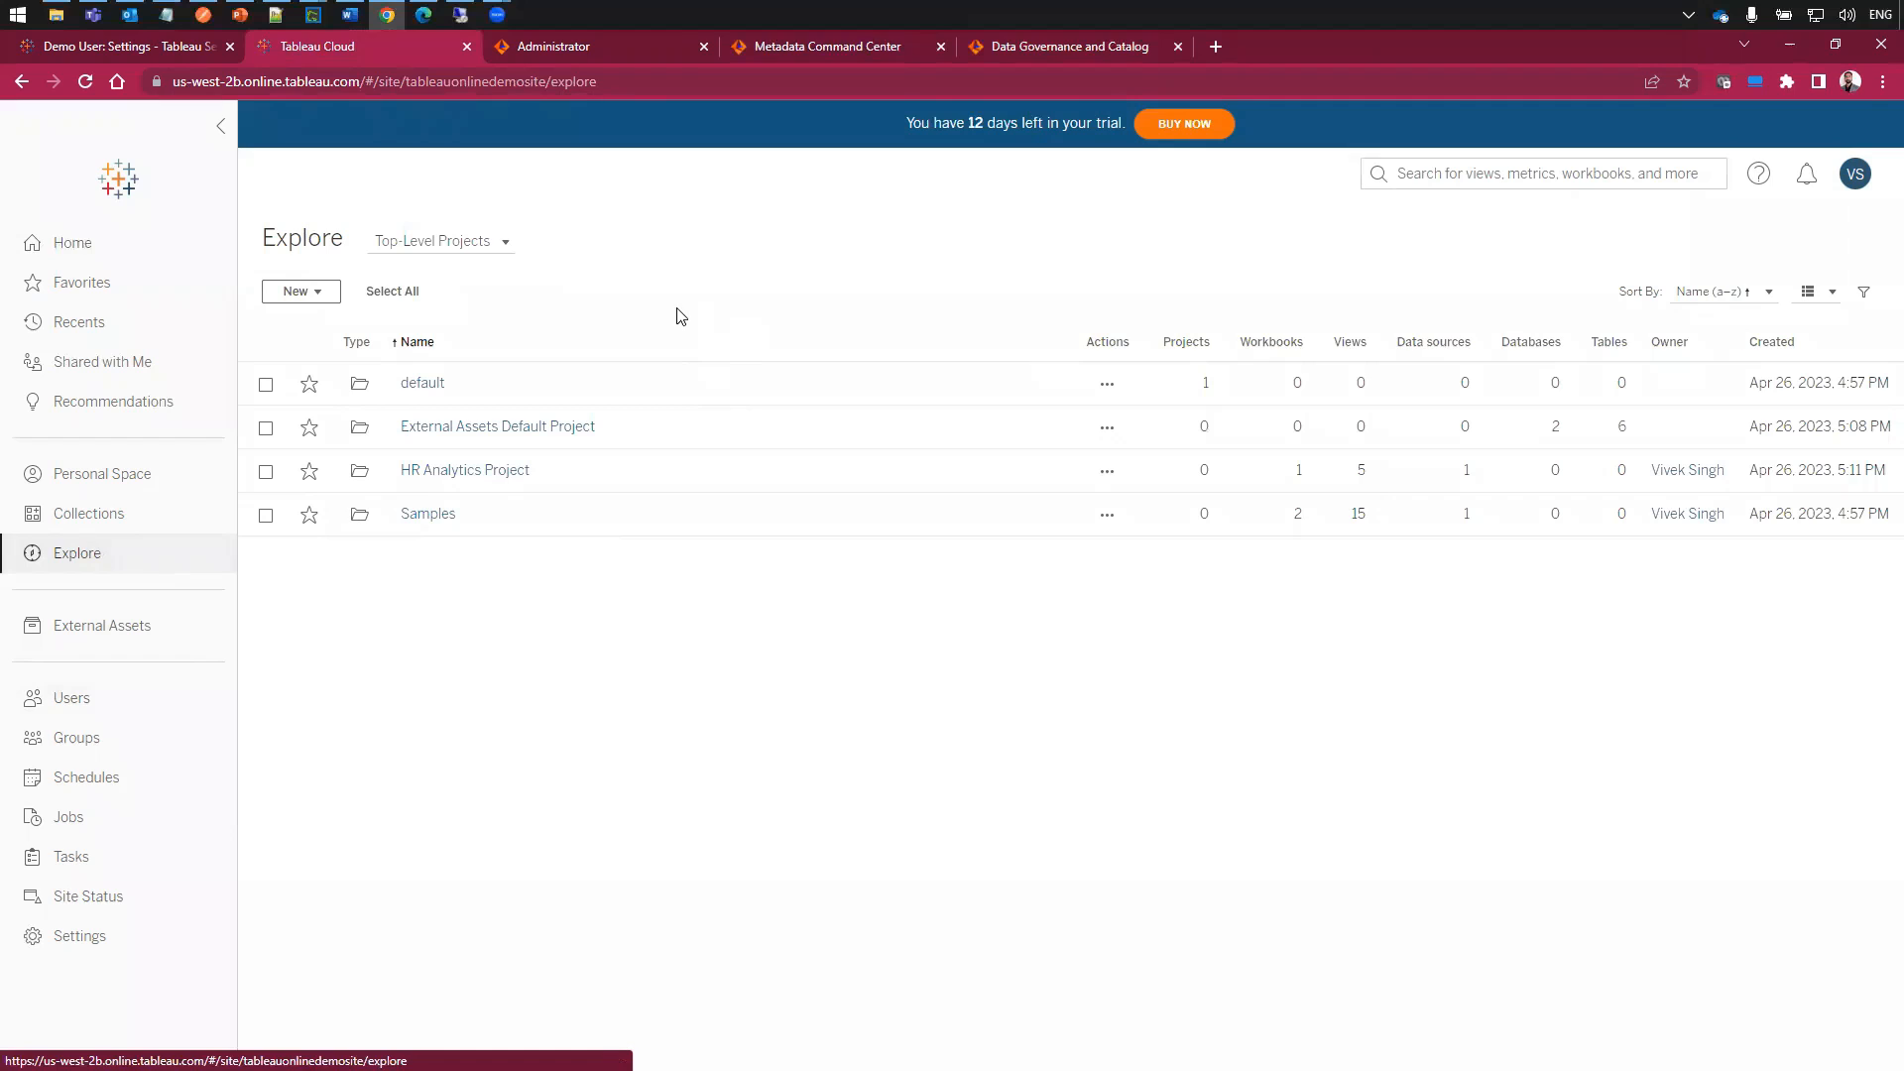
- Set the asset permissions of all top-level projects to Locked, applied to nested projects, and save
click(397, 291)
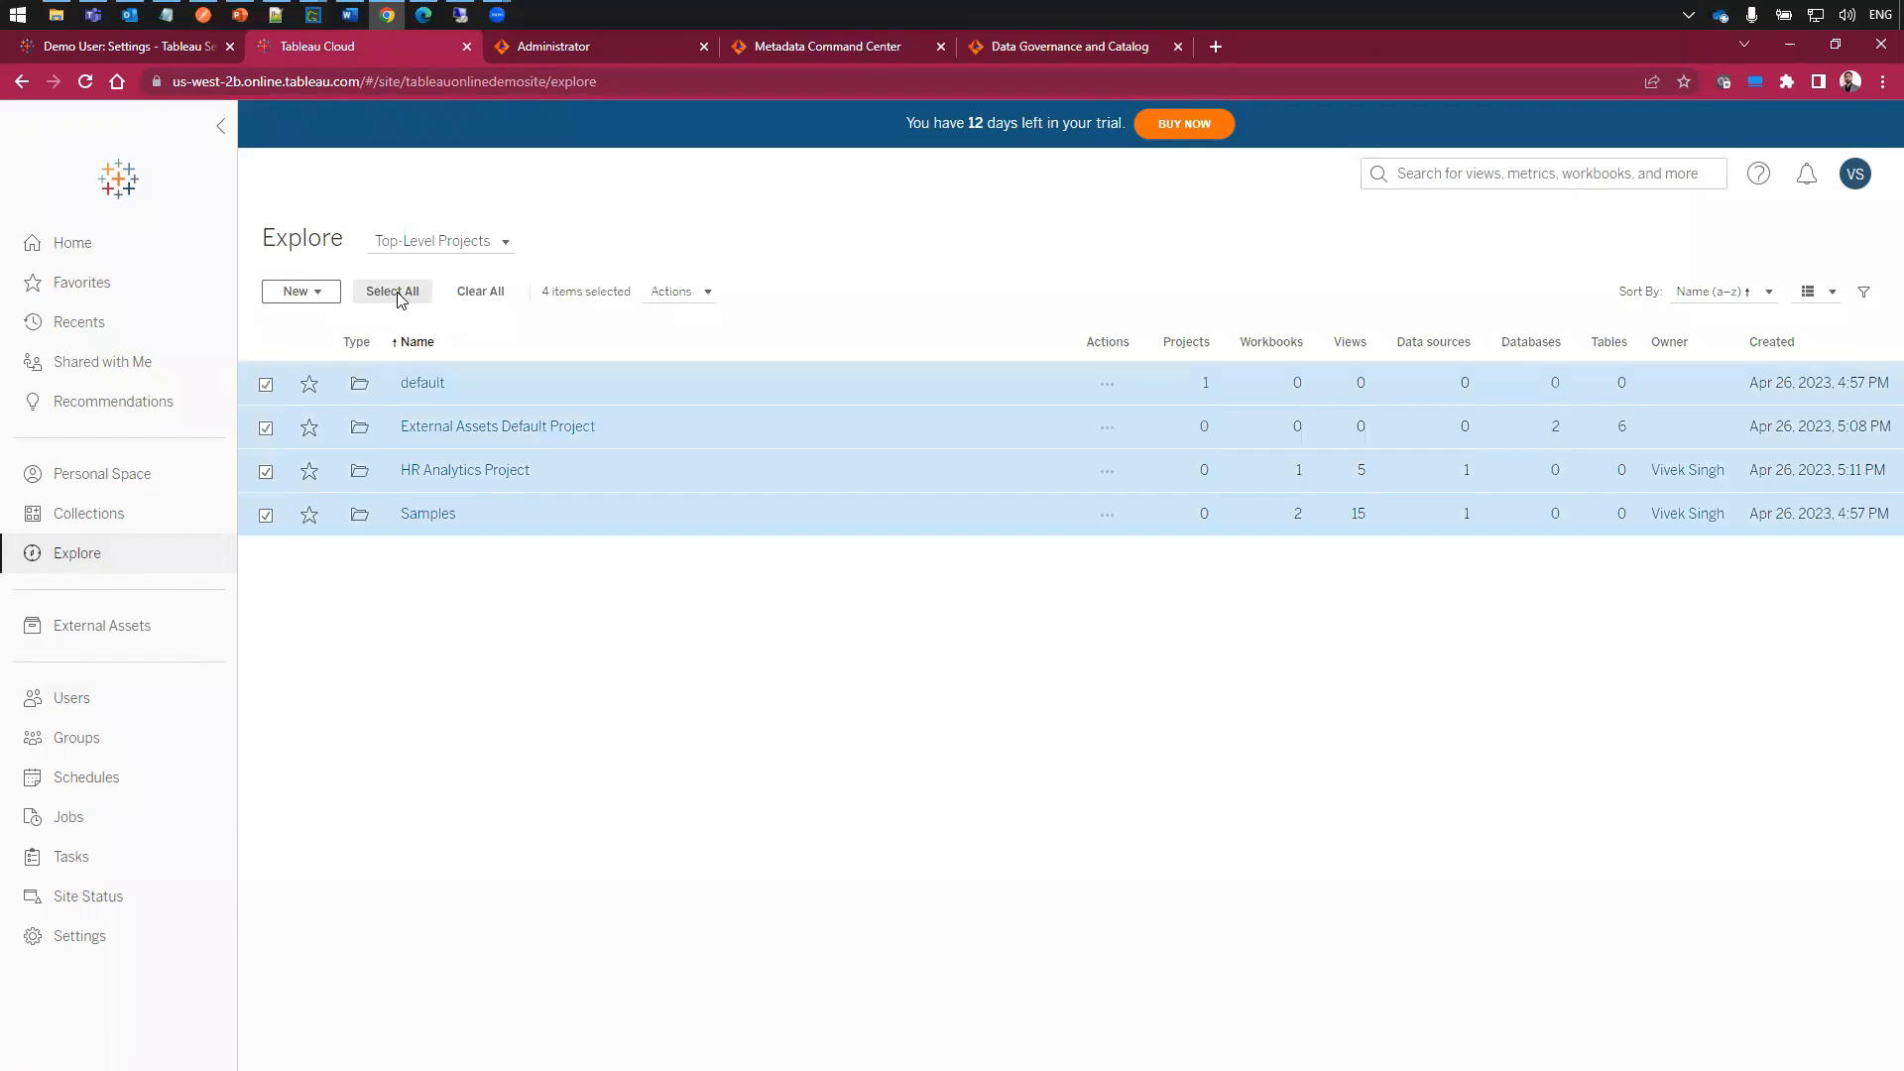
click(703, 294)
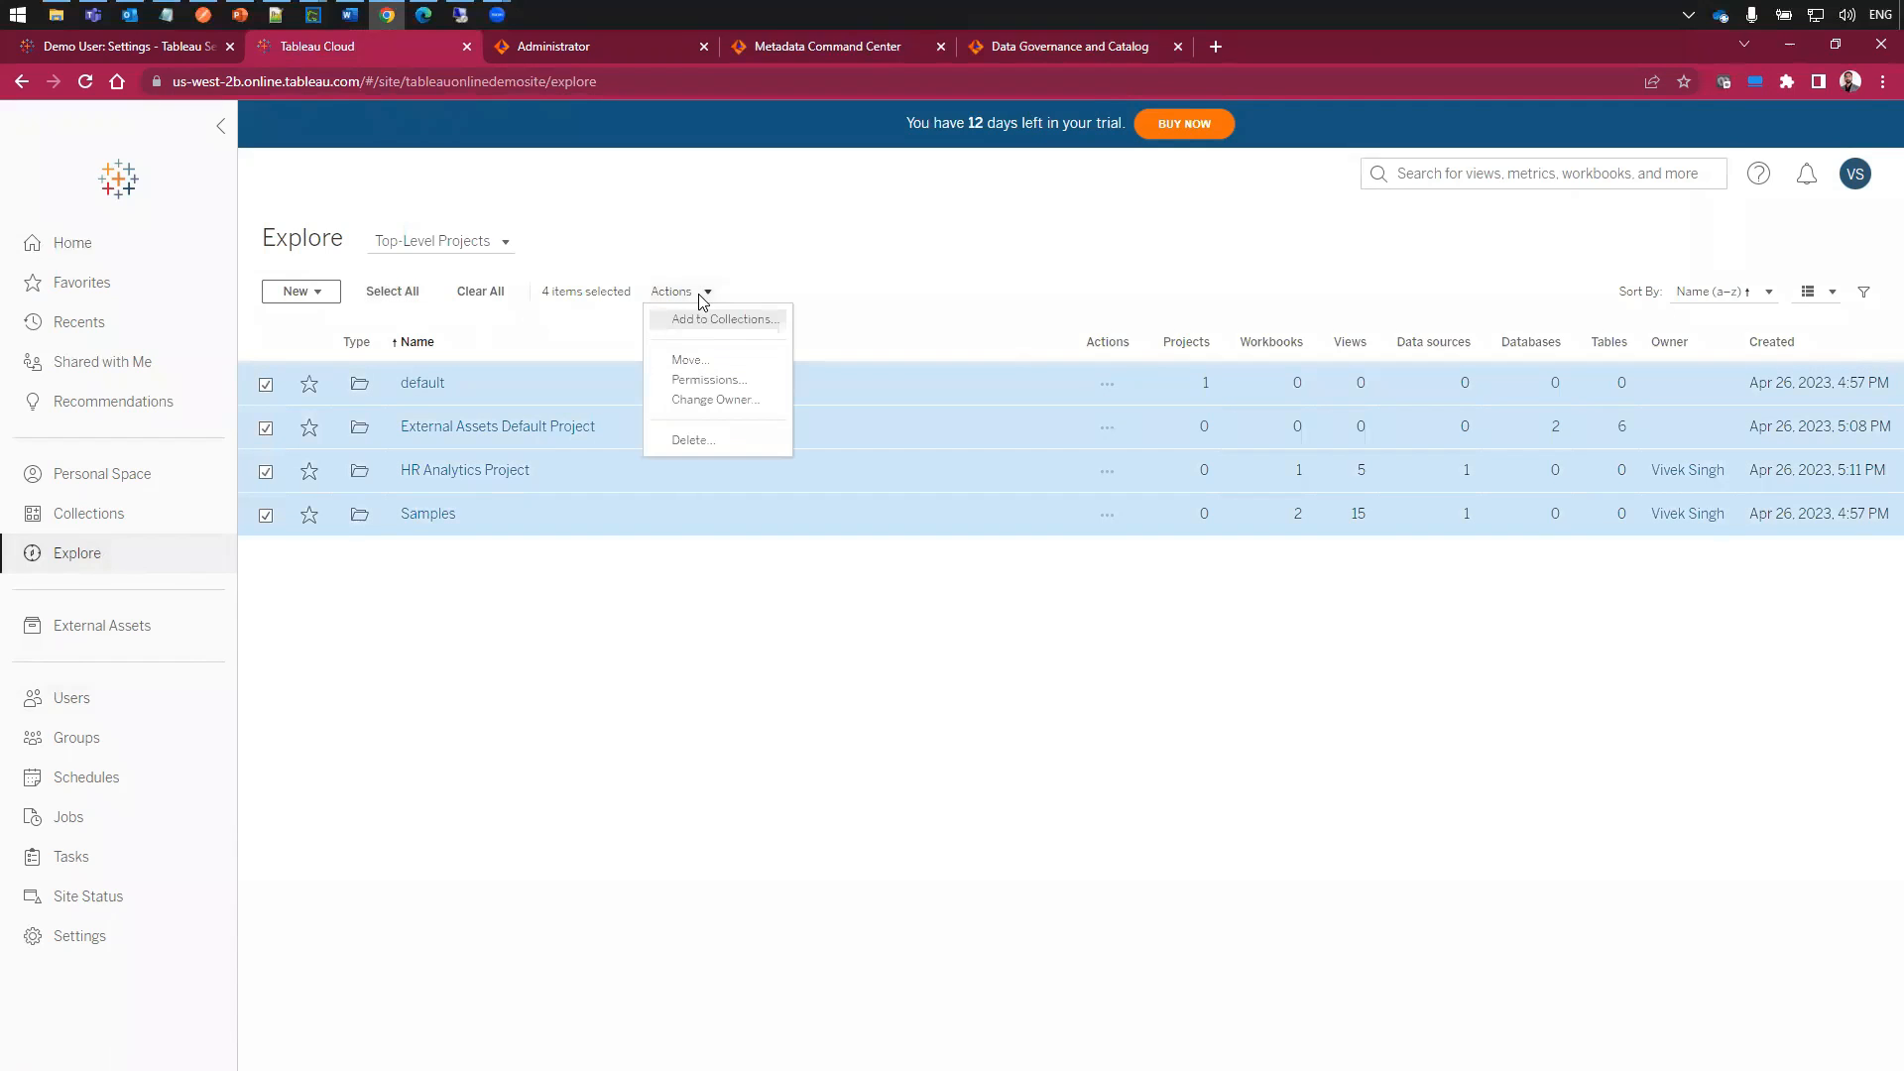
click(709, 378)
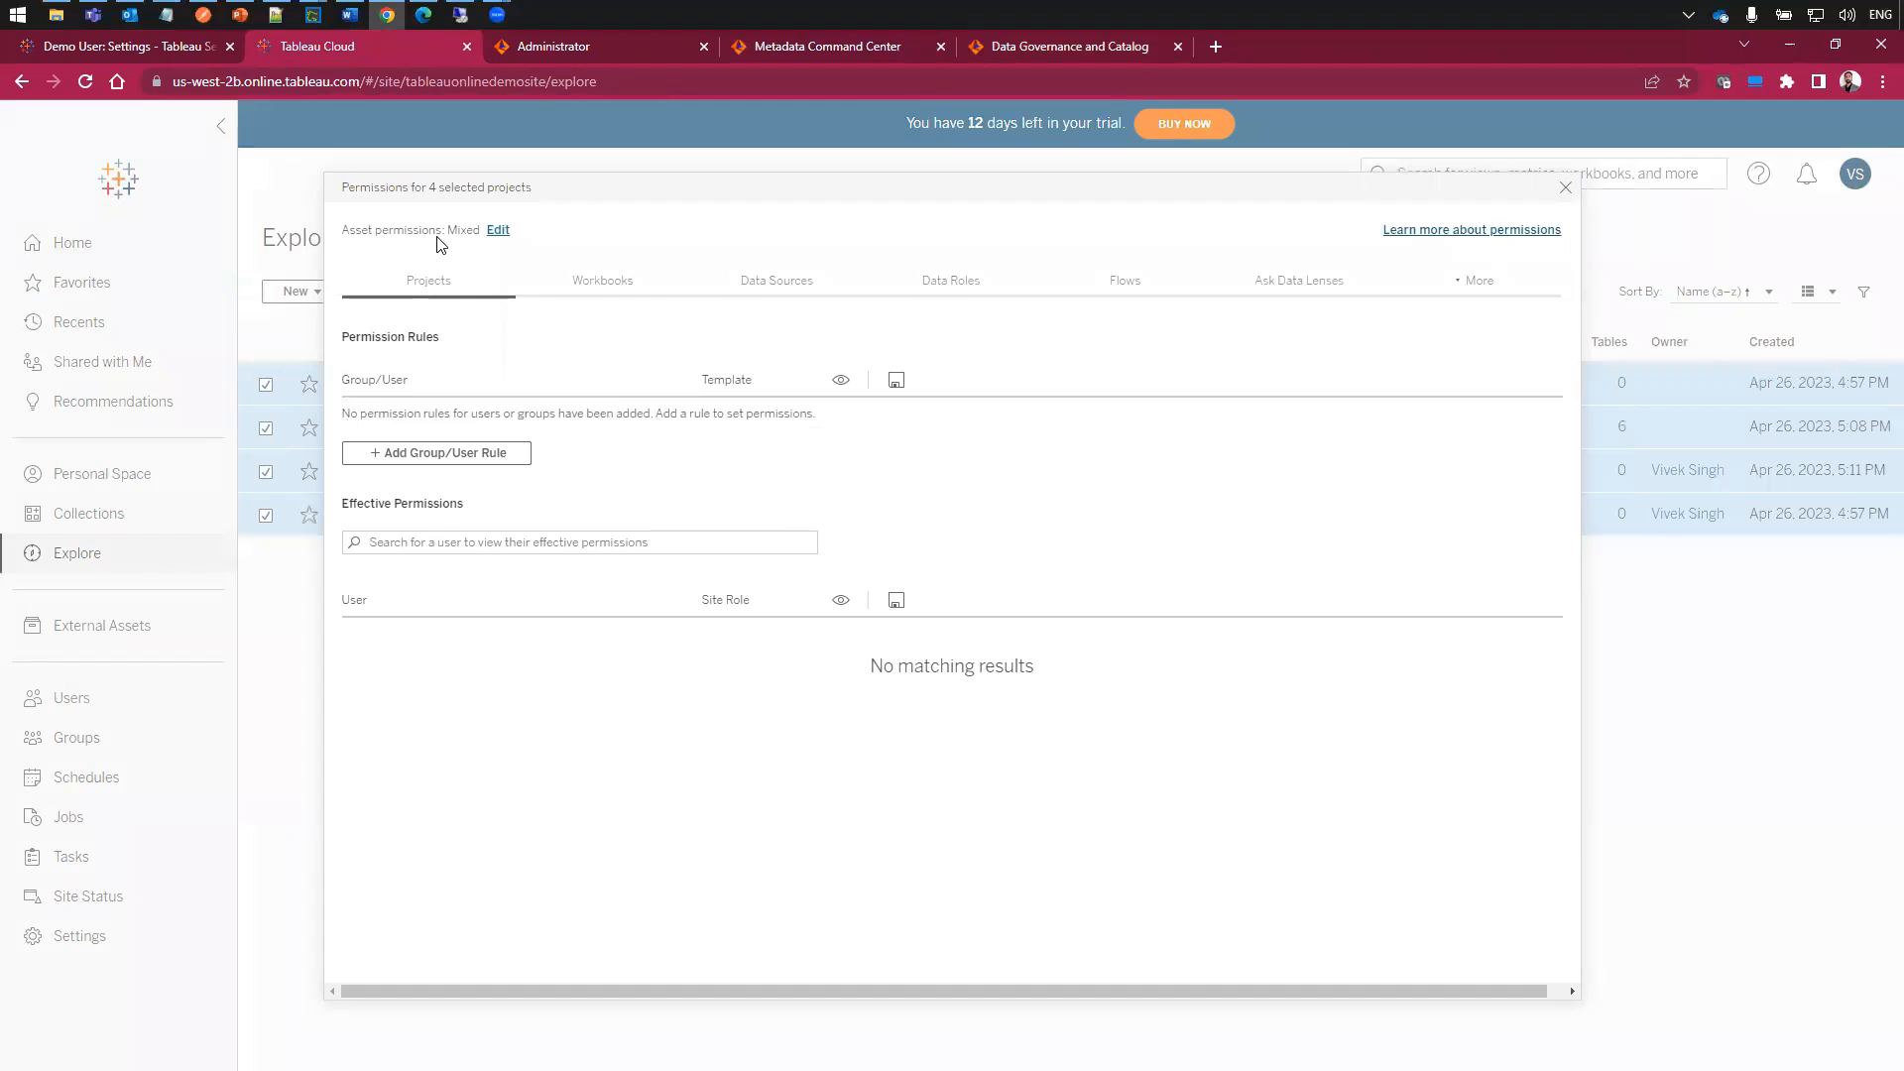
click(497, 231)
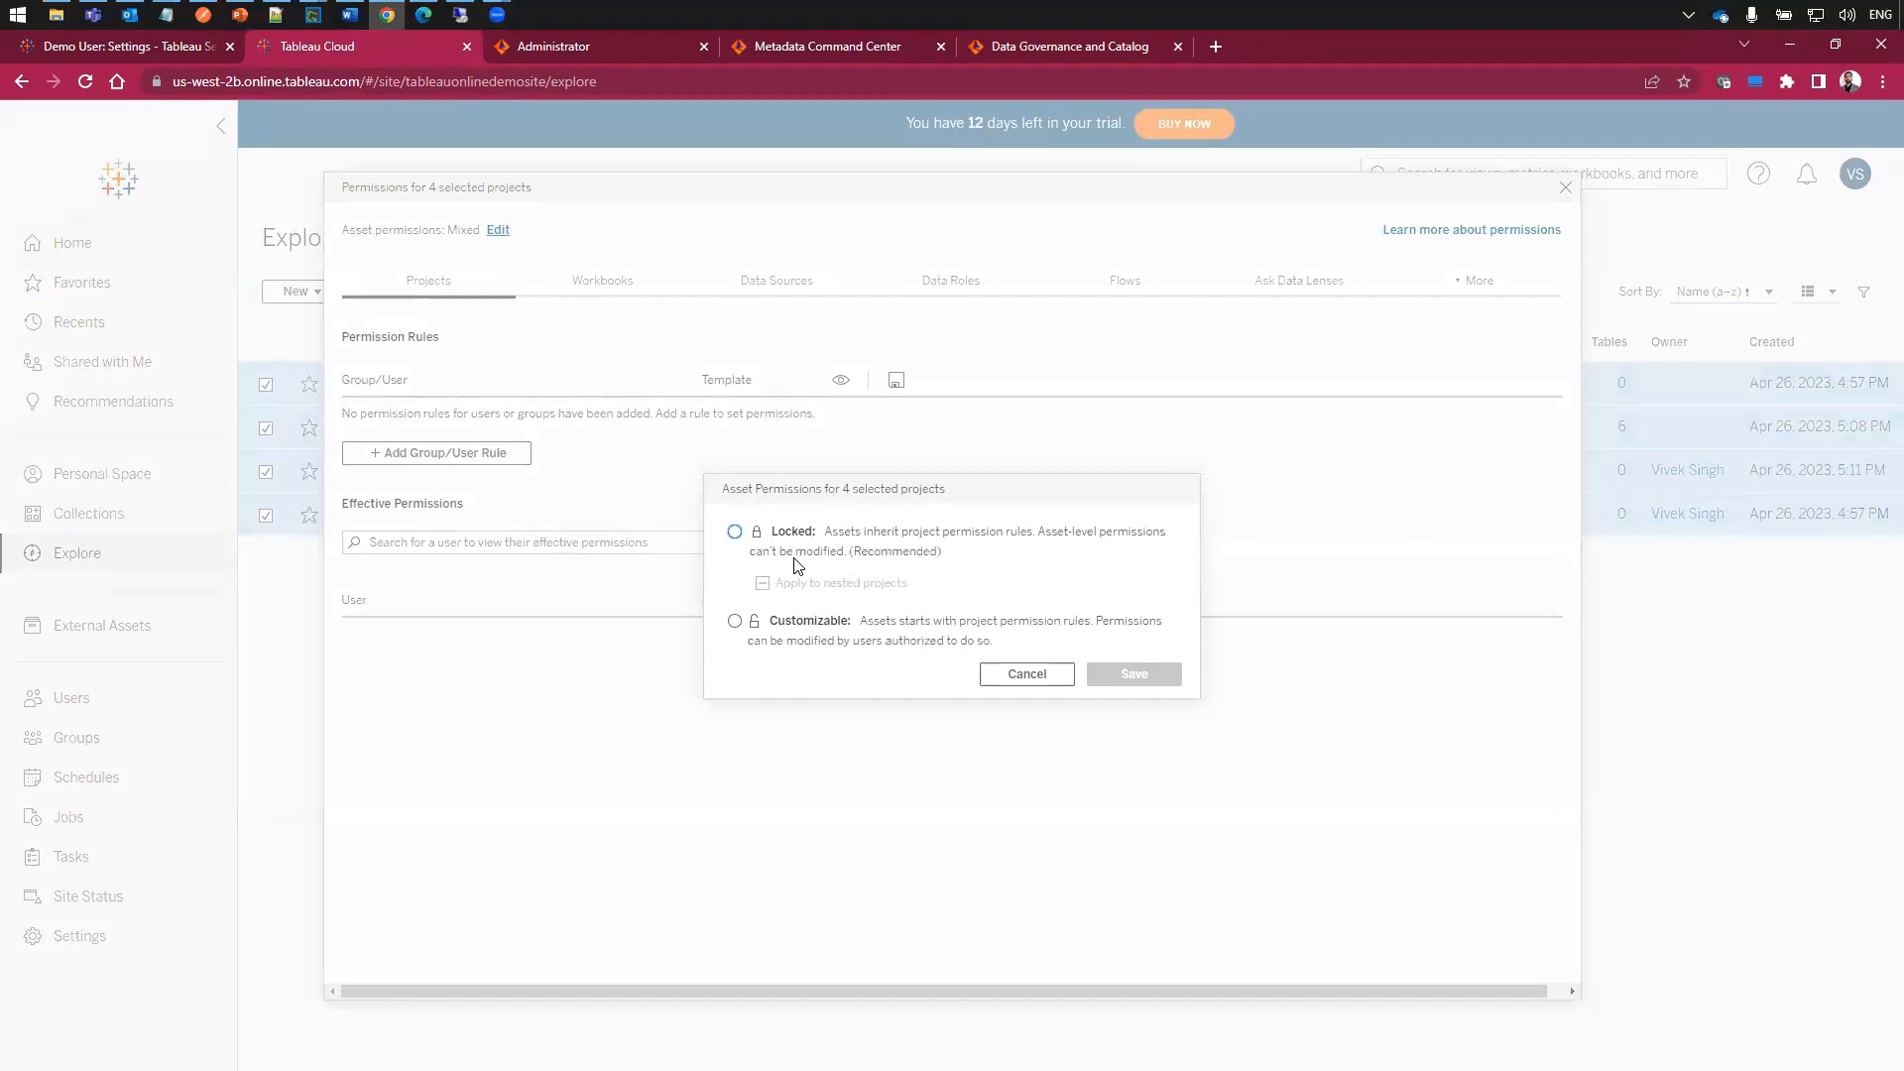
click(735, 532)
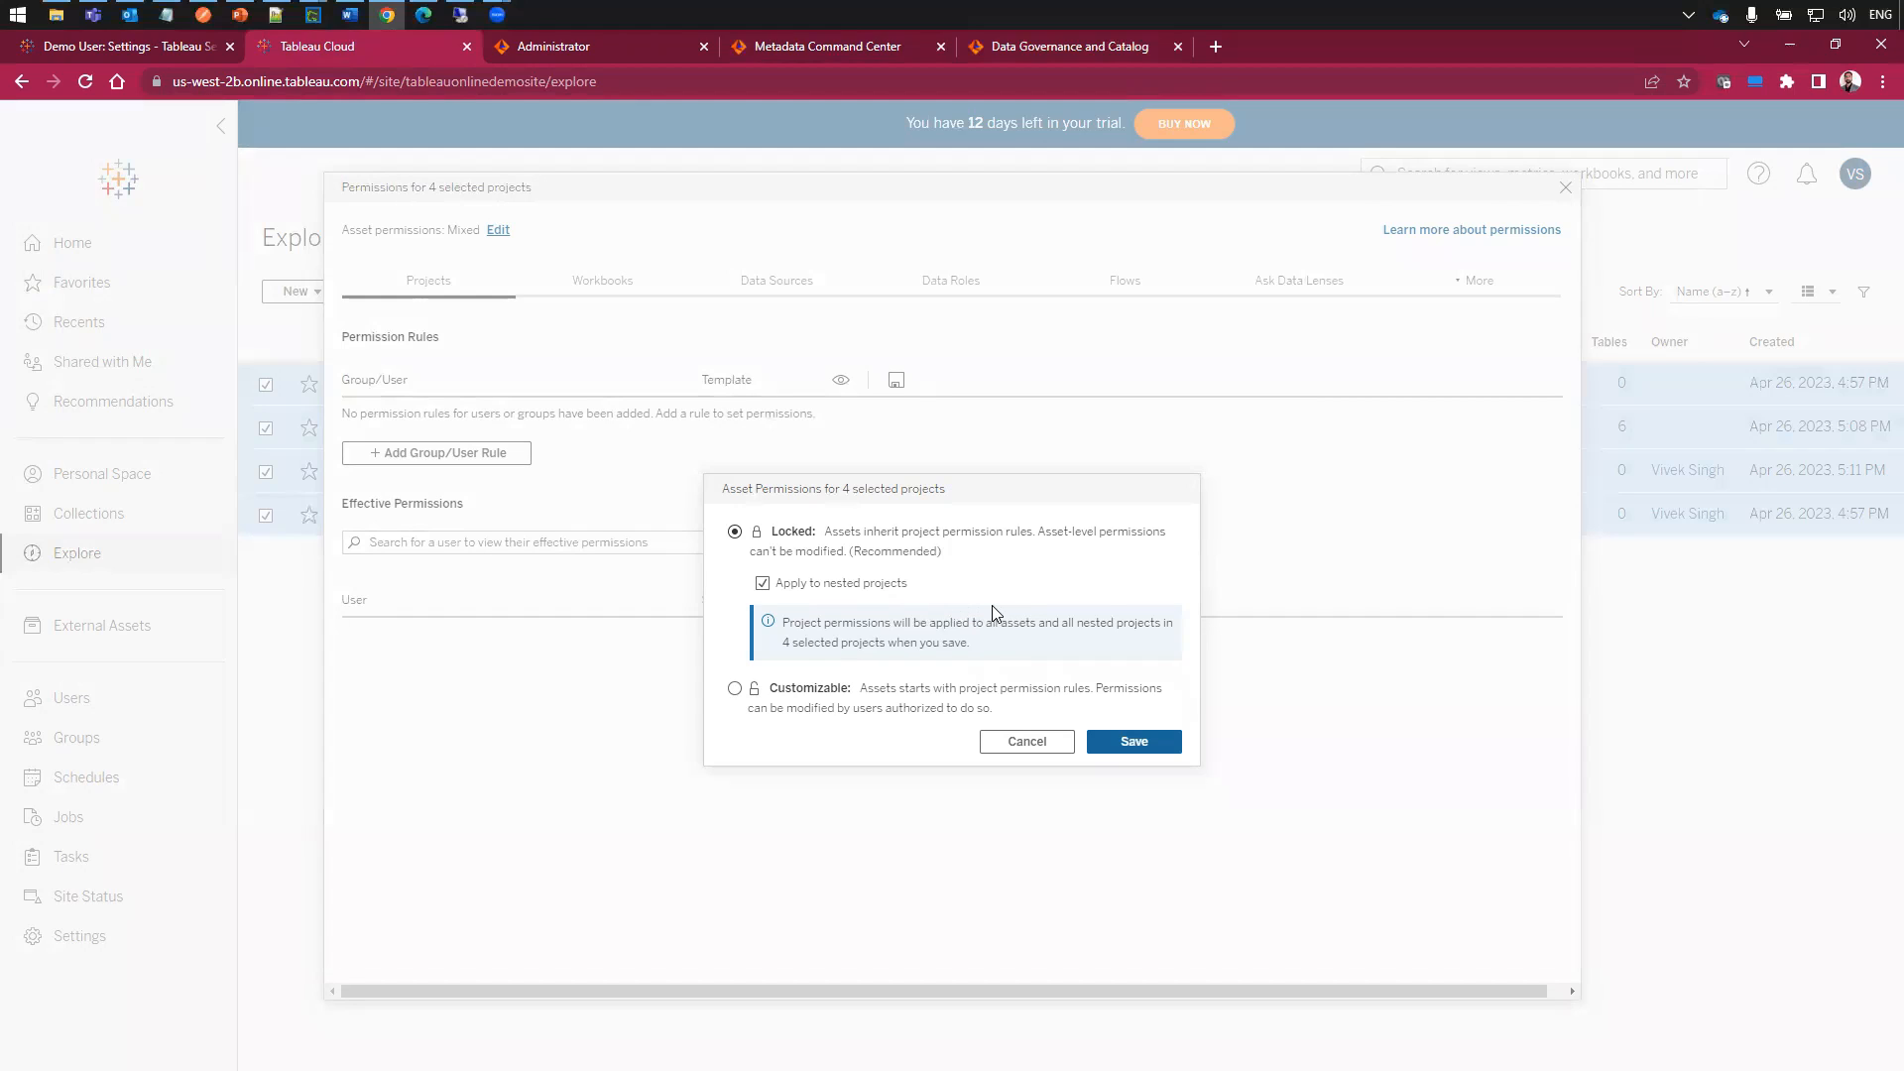
click(1137, 744)
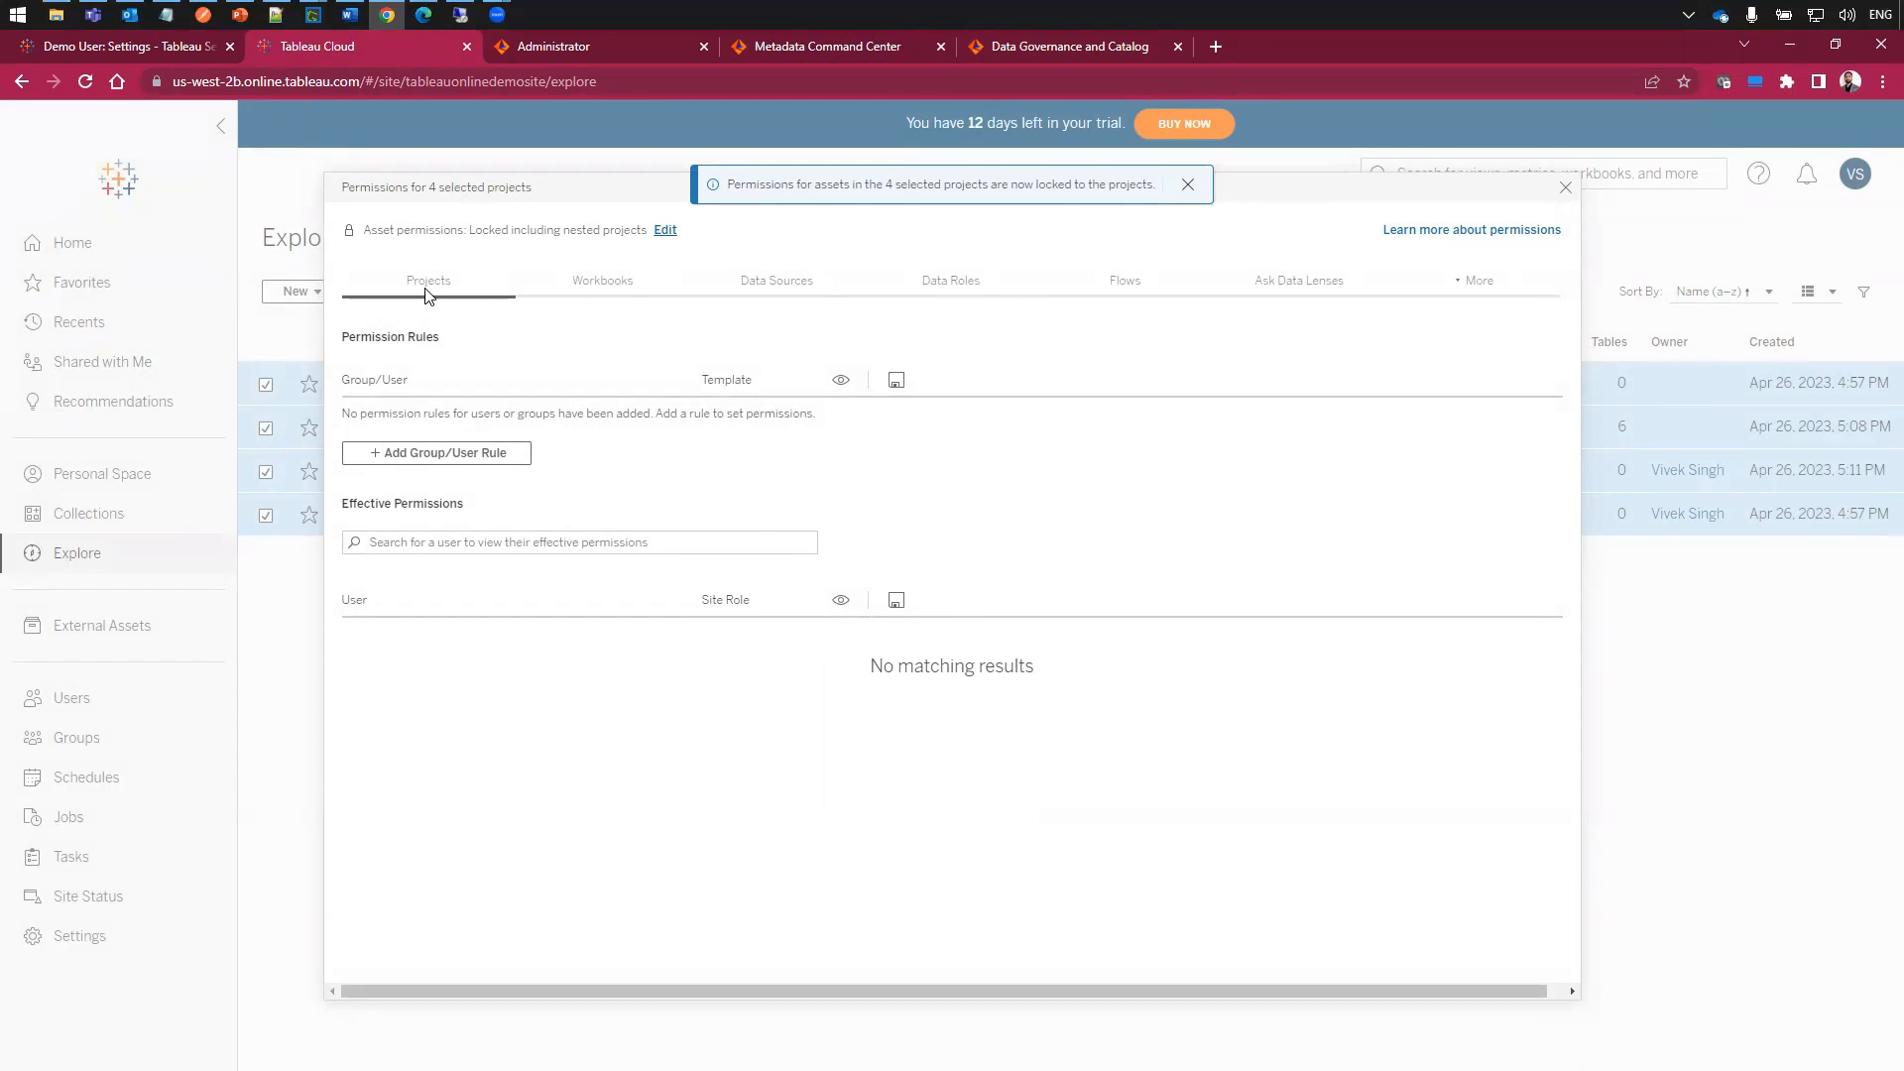
- Add a permission rule for the Informatica Demo user and allow View on the selected projects
click(444, 453)
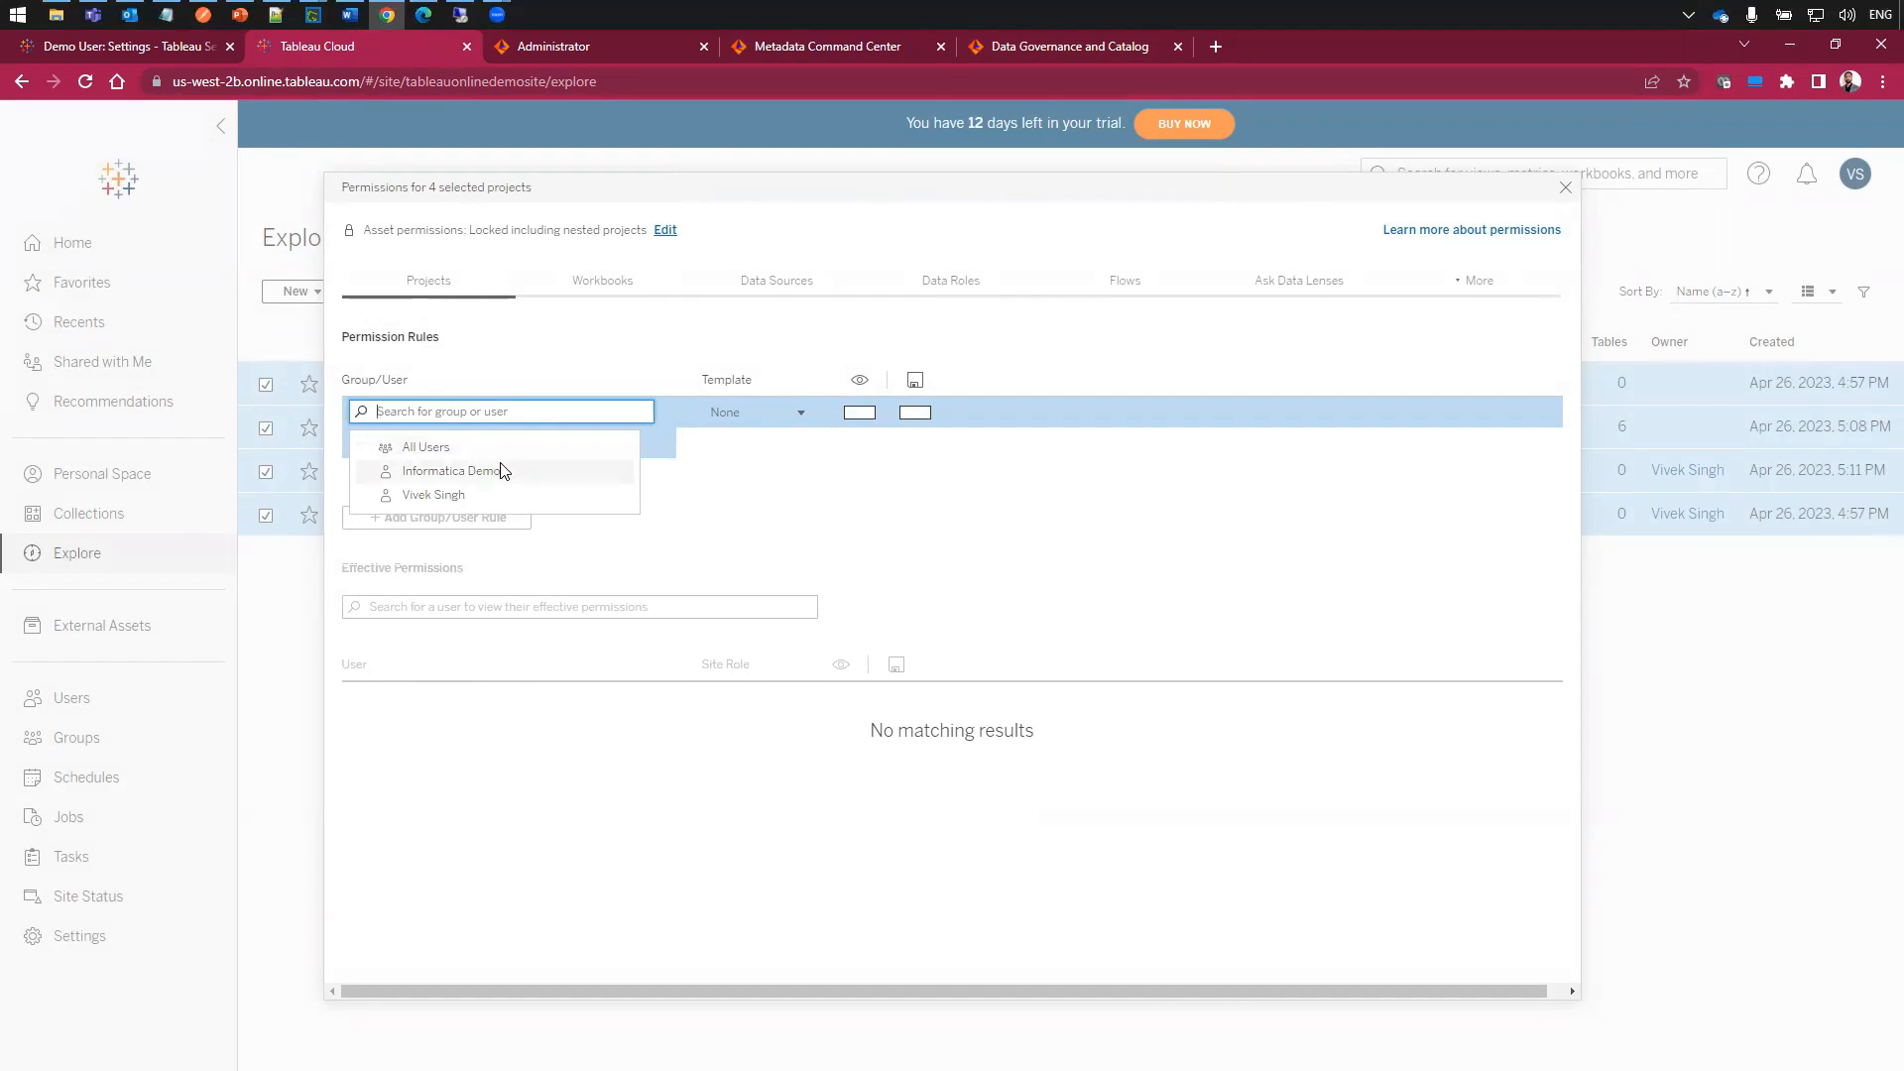
click(492, 474)
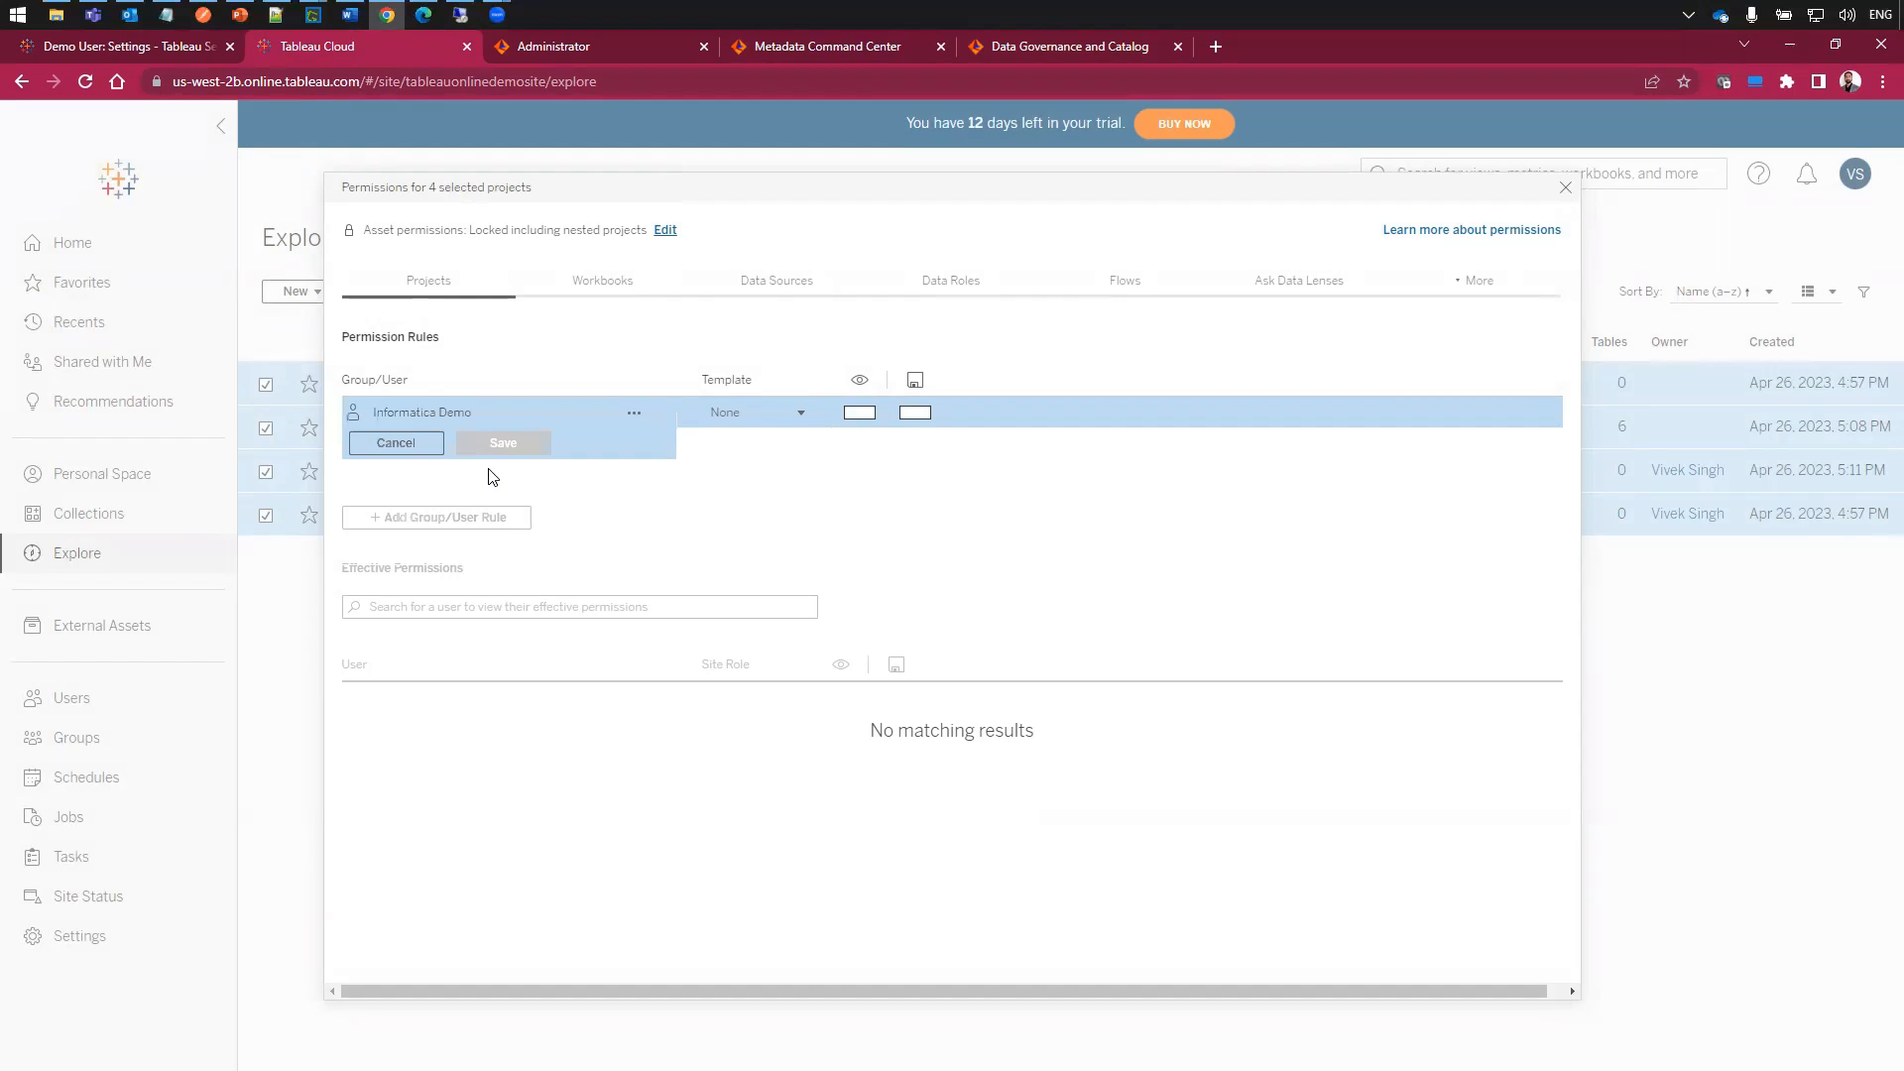
click(860, 412)
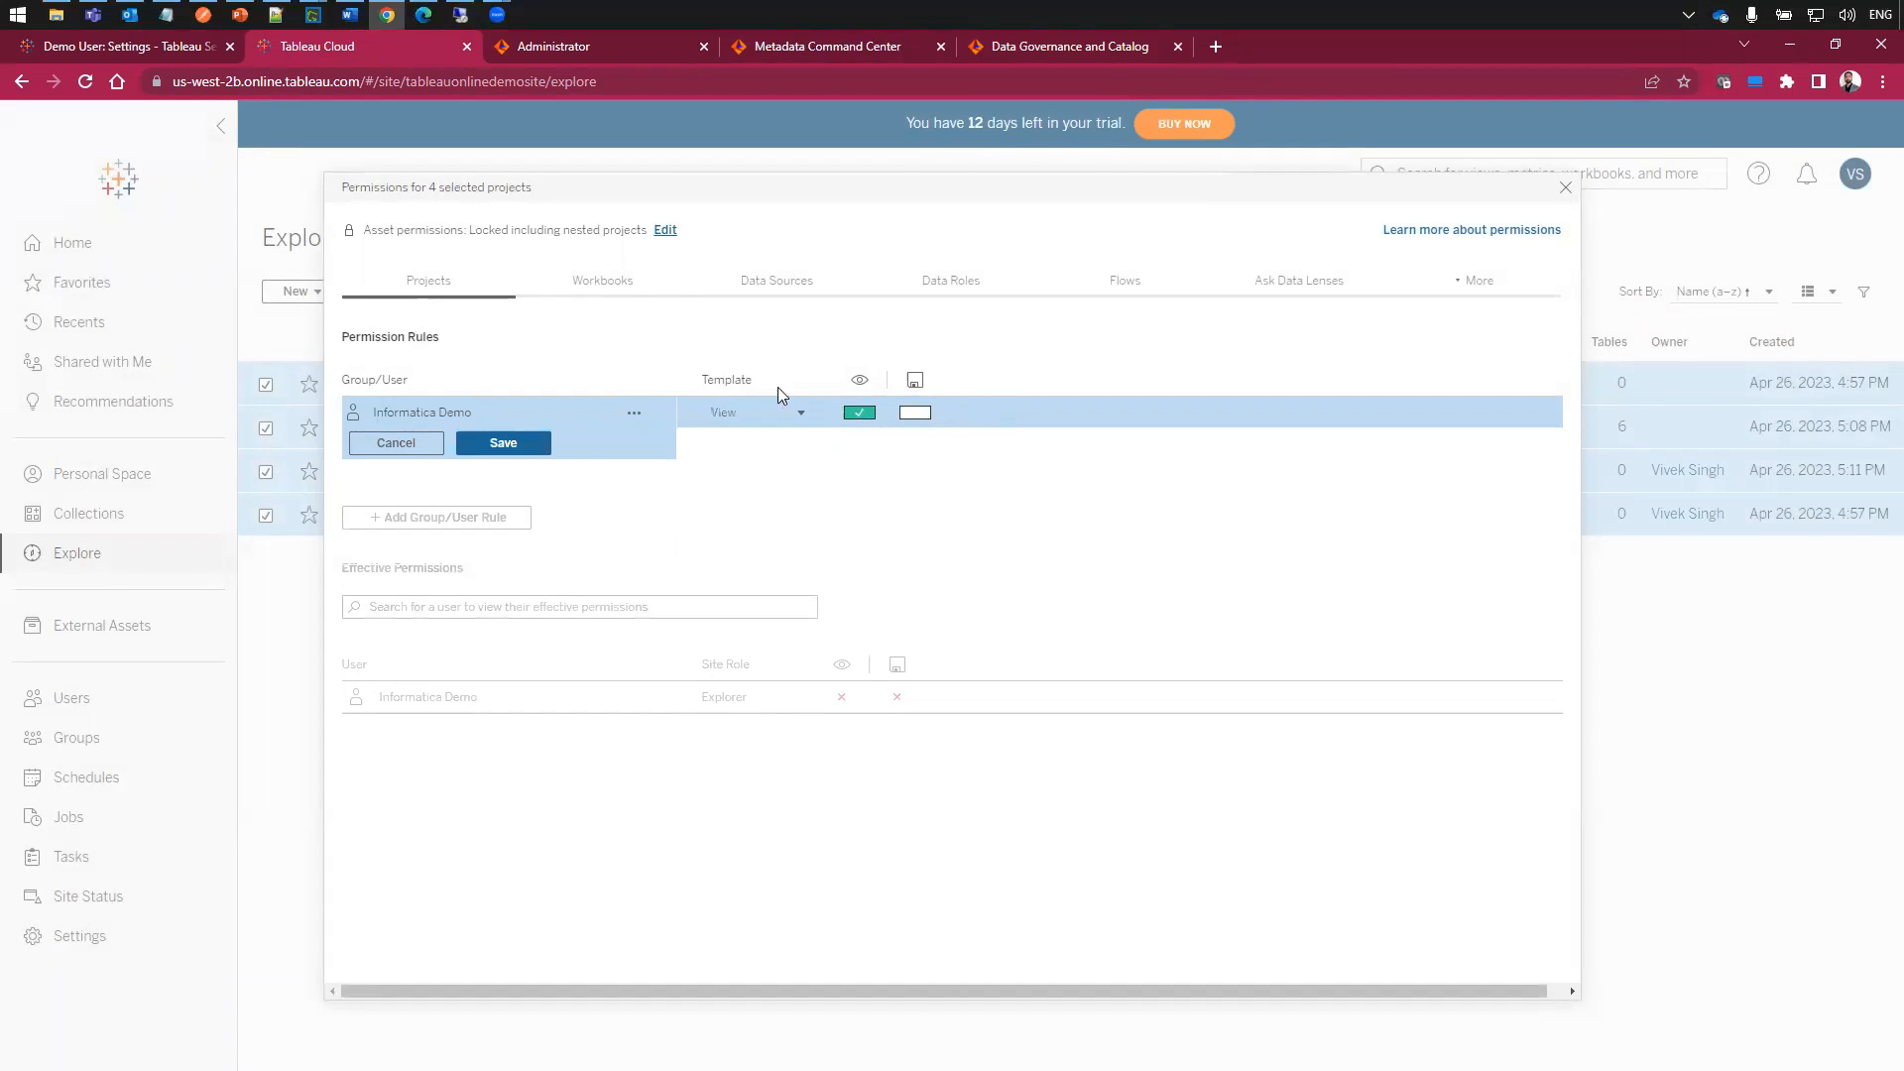
- Allow View, View Comments, Download Summary Data, Download Full Data and Download/Save a Copy on workbooks in the Informatica Demo rule
click(612, 285)
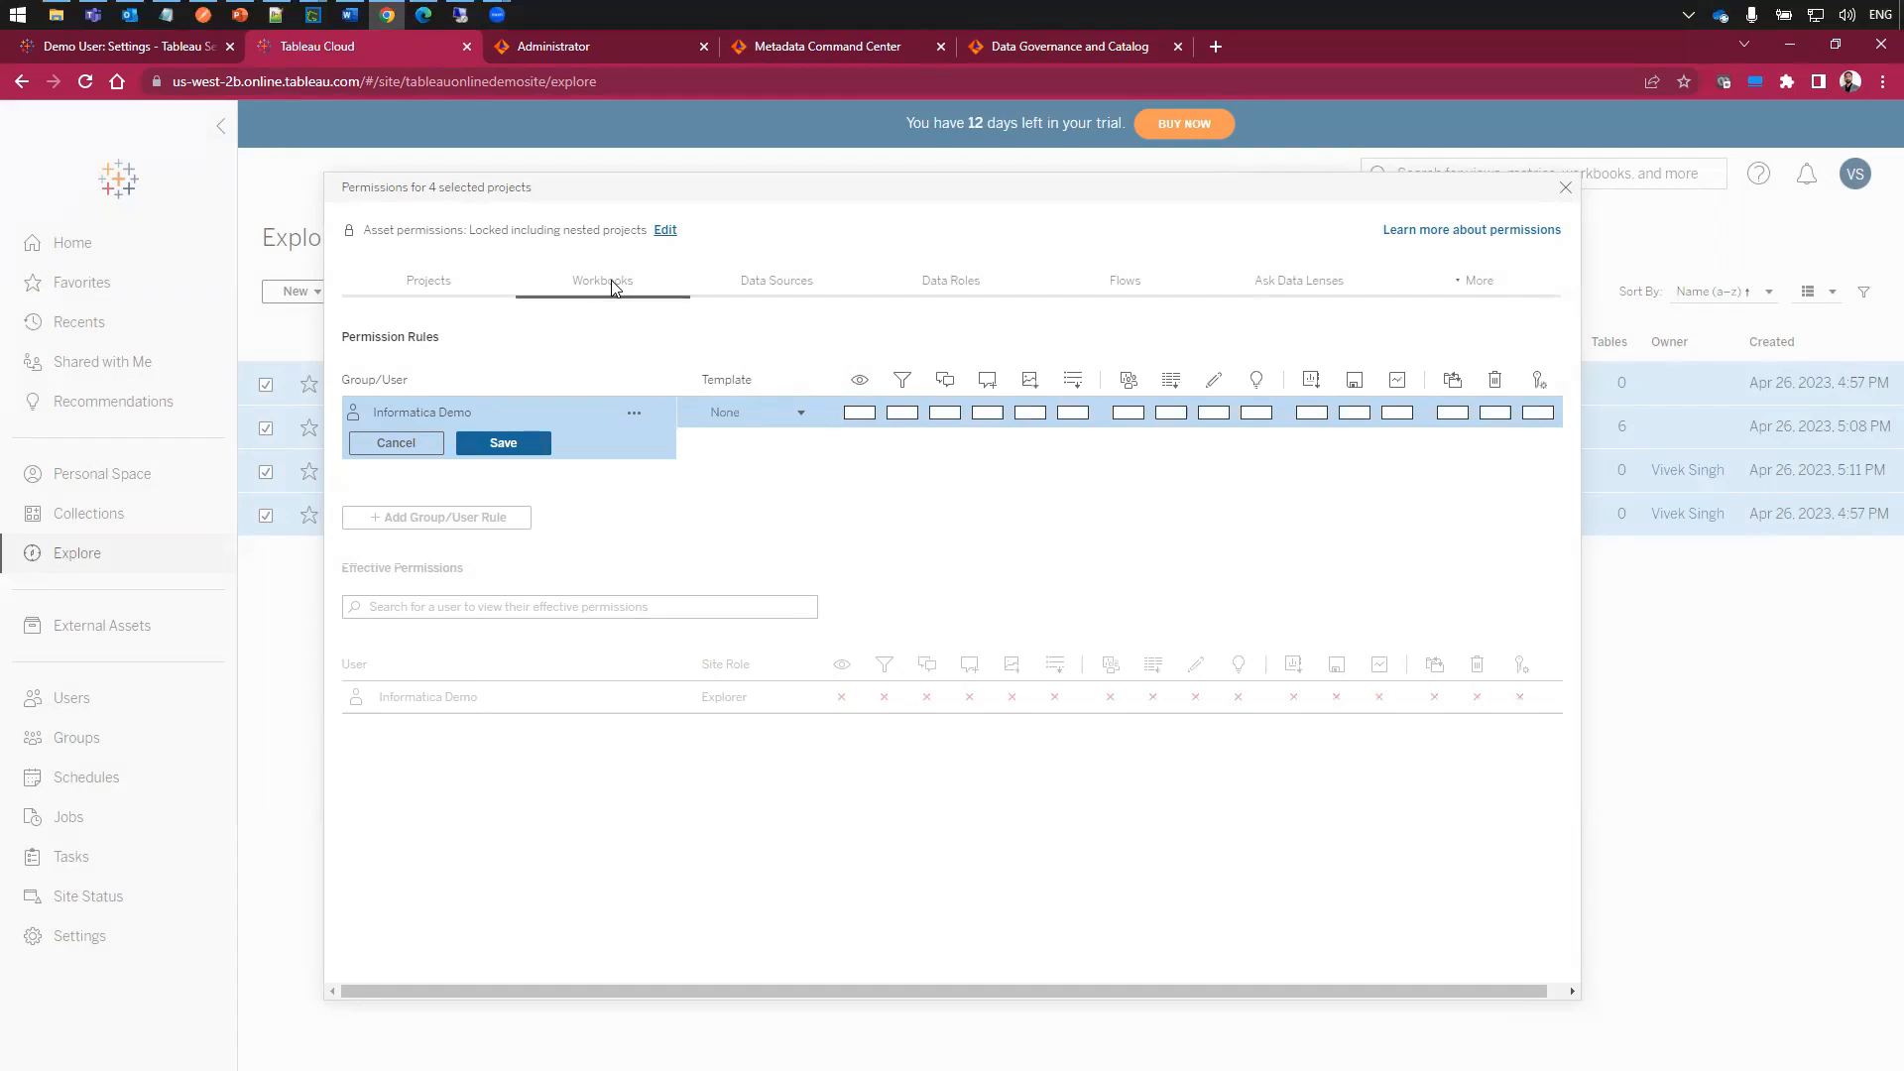
click(857, 413)
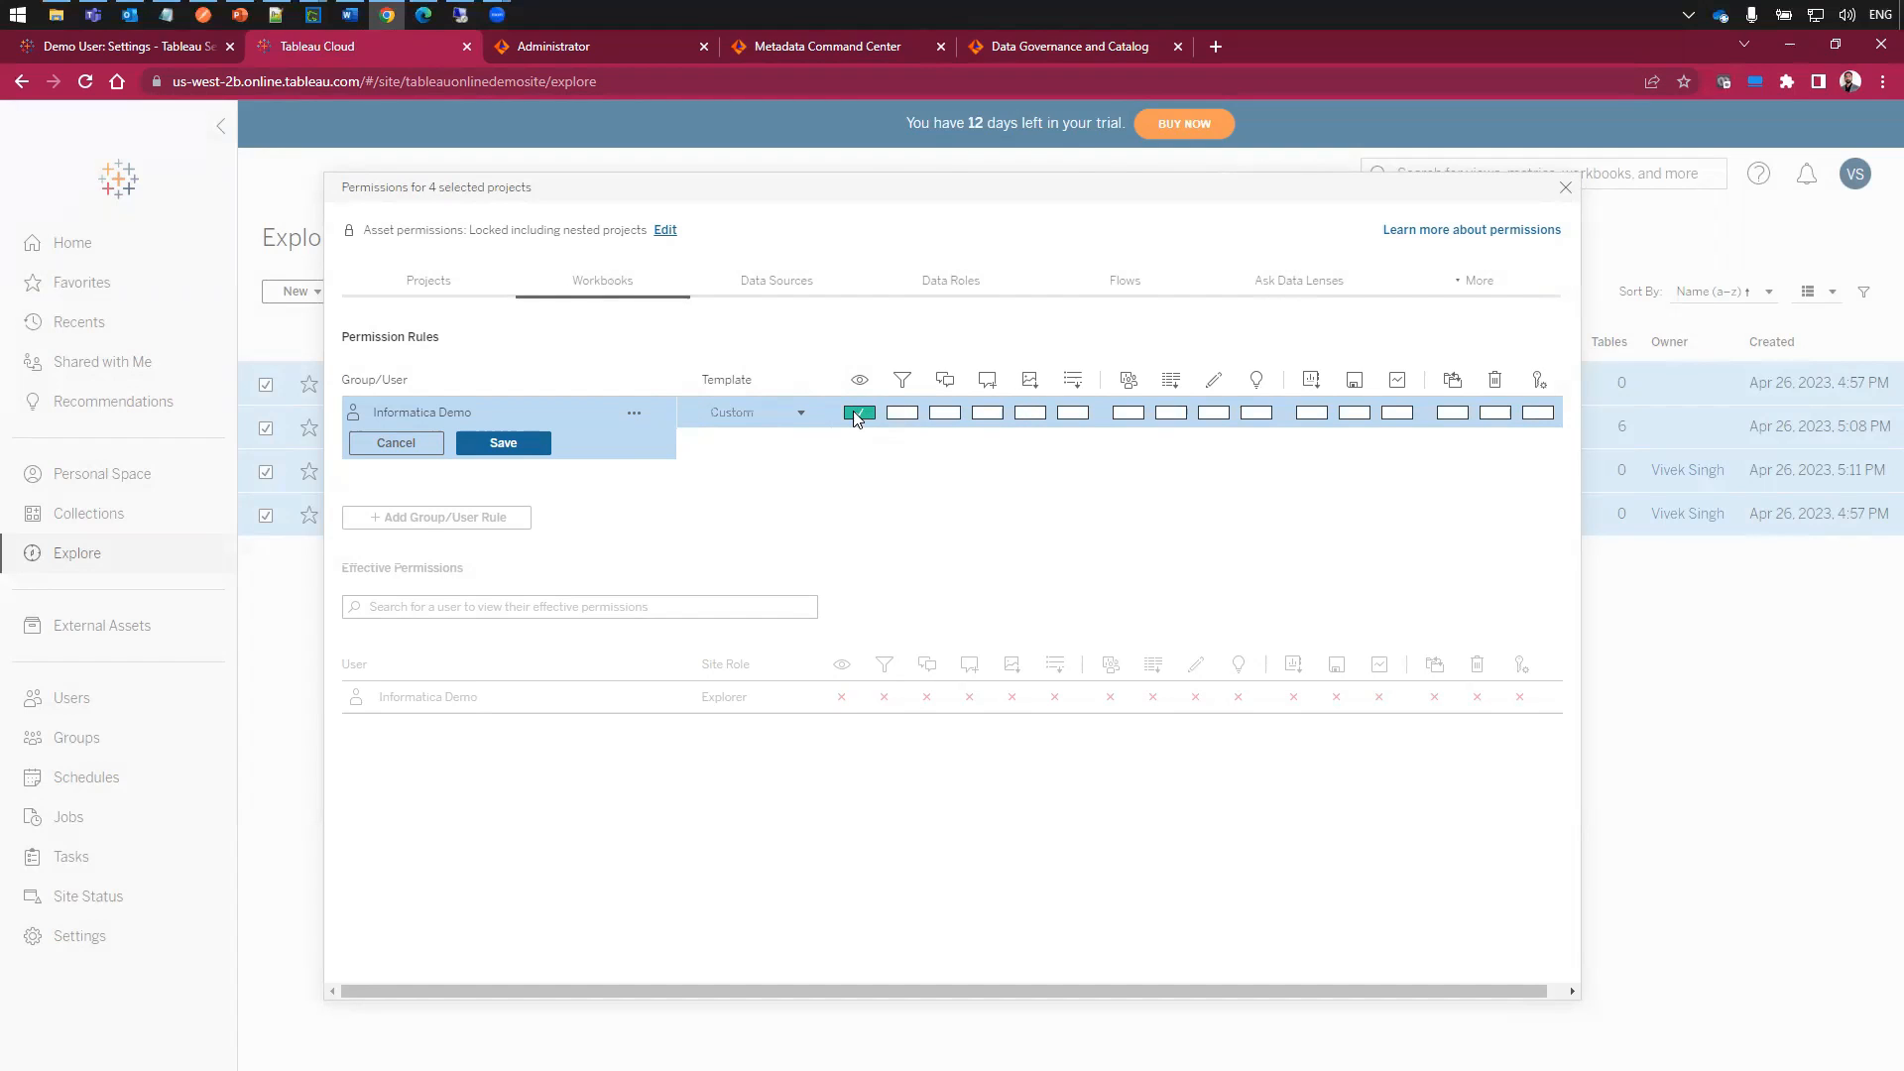
click(1312, 413)
click(945, 412)
click(1073, 411)
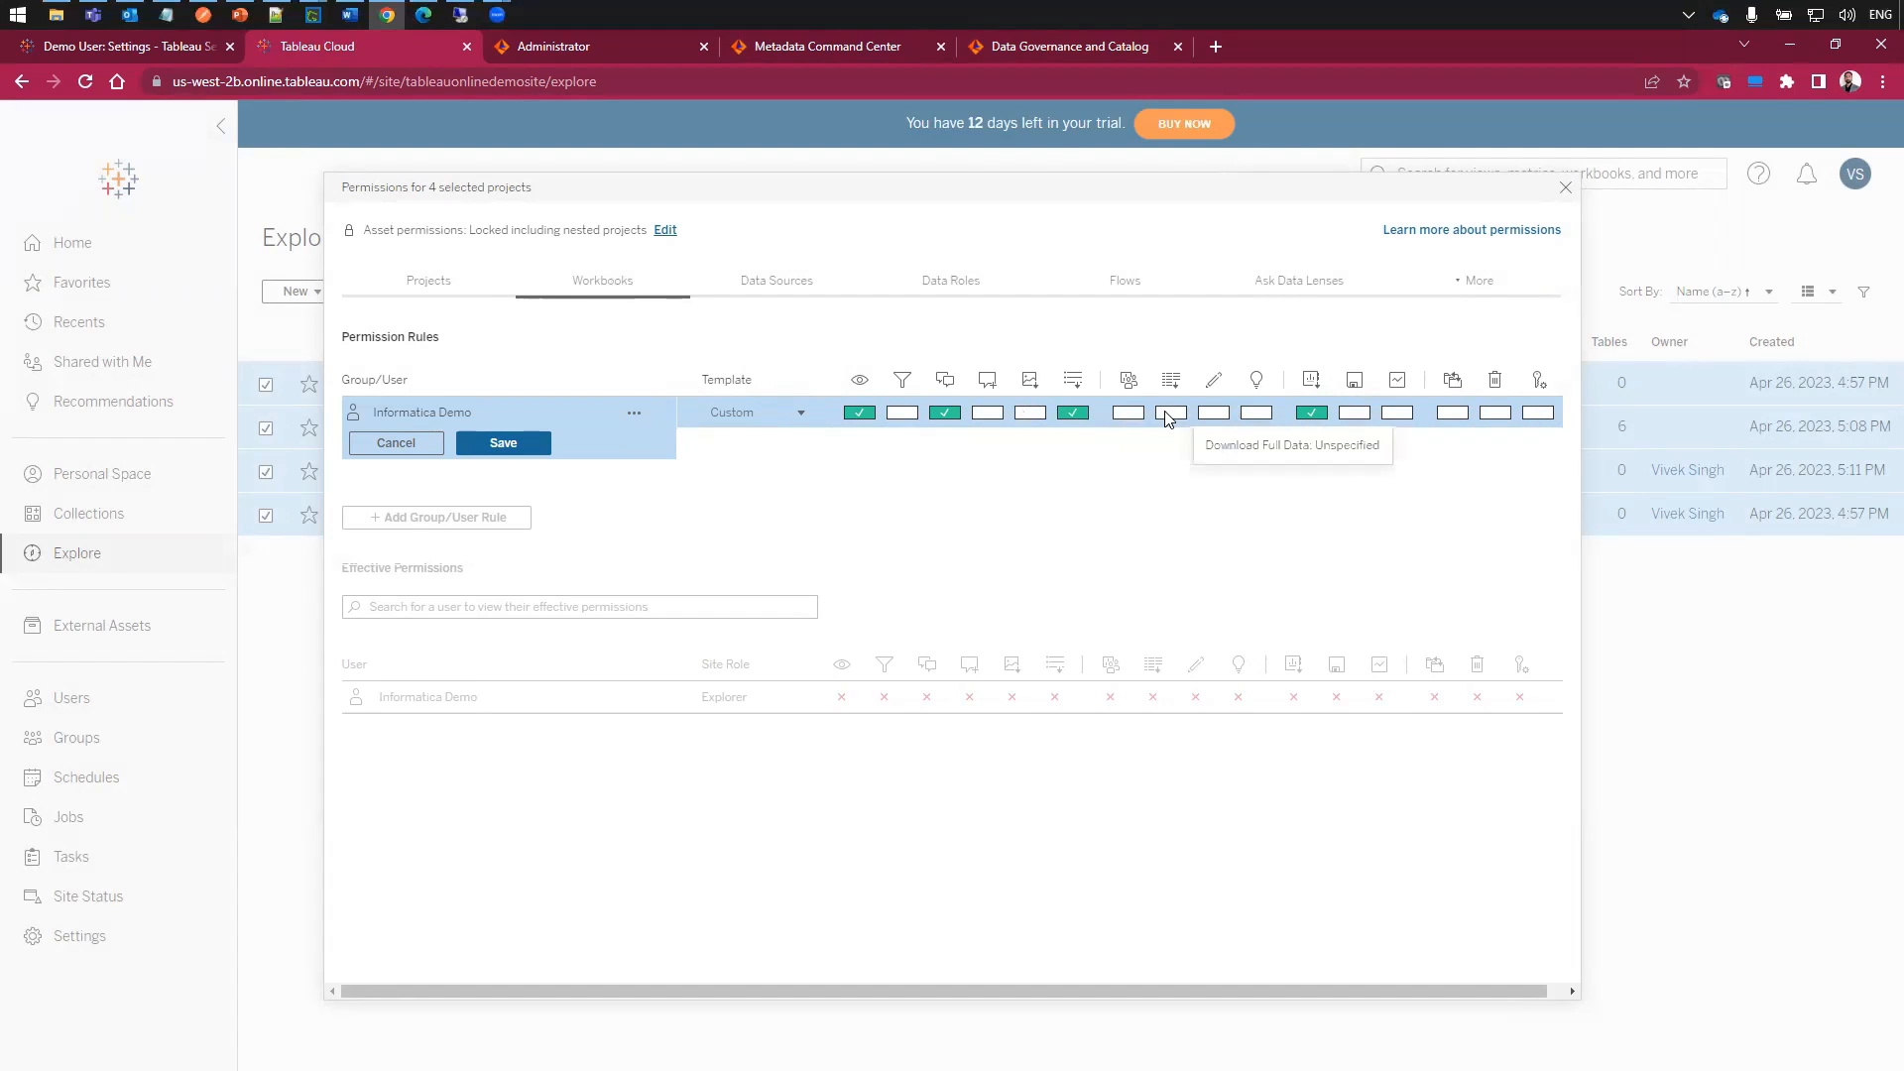
click(1170, 414)
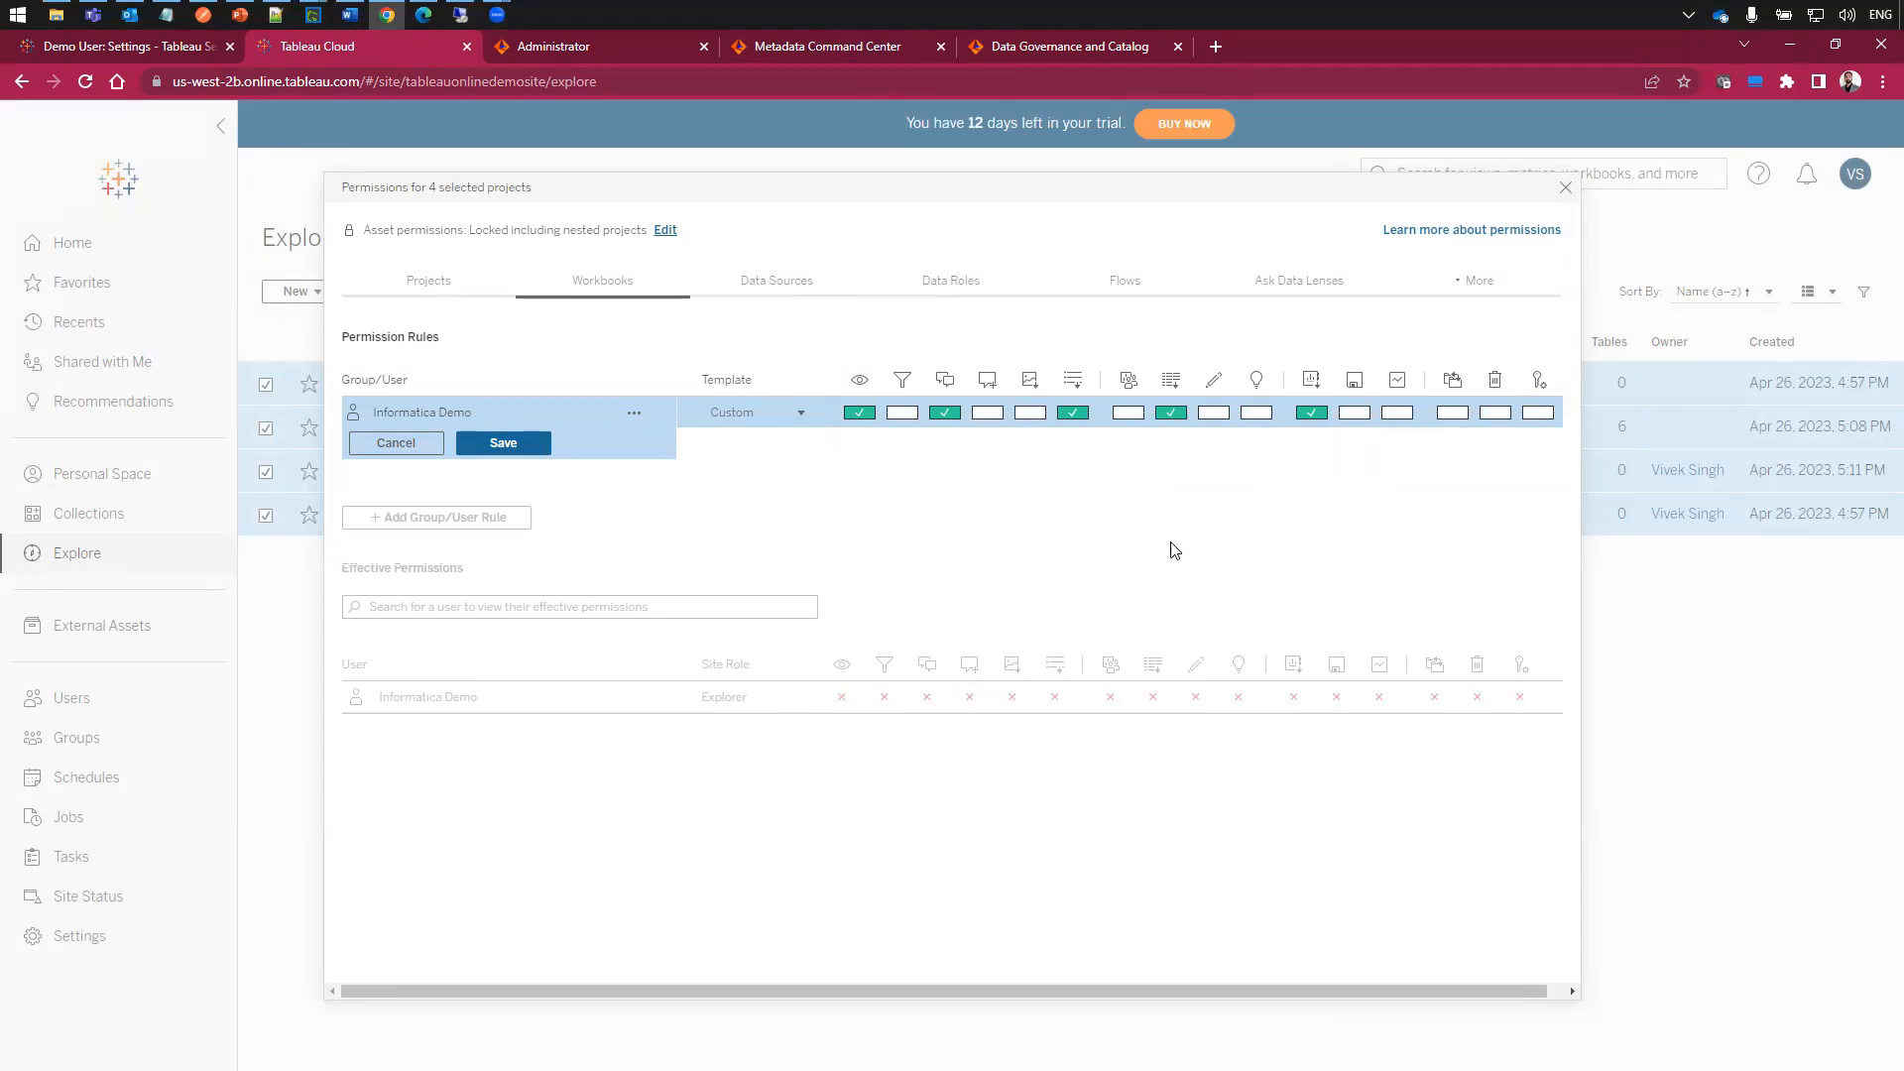
- Allow View and Download Data Source on data sources in the Informatica Demo rule, save it, and close the permissions after reviewing them
click(801, 281)
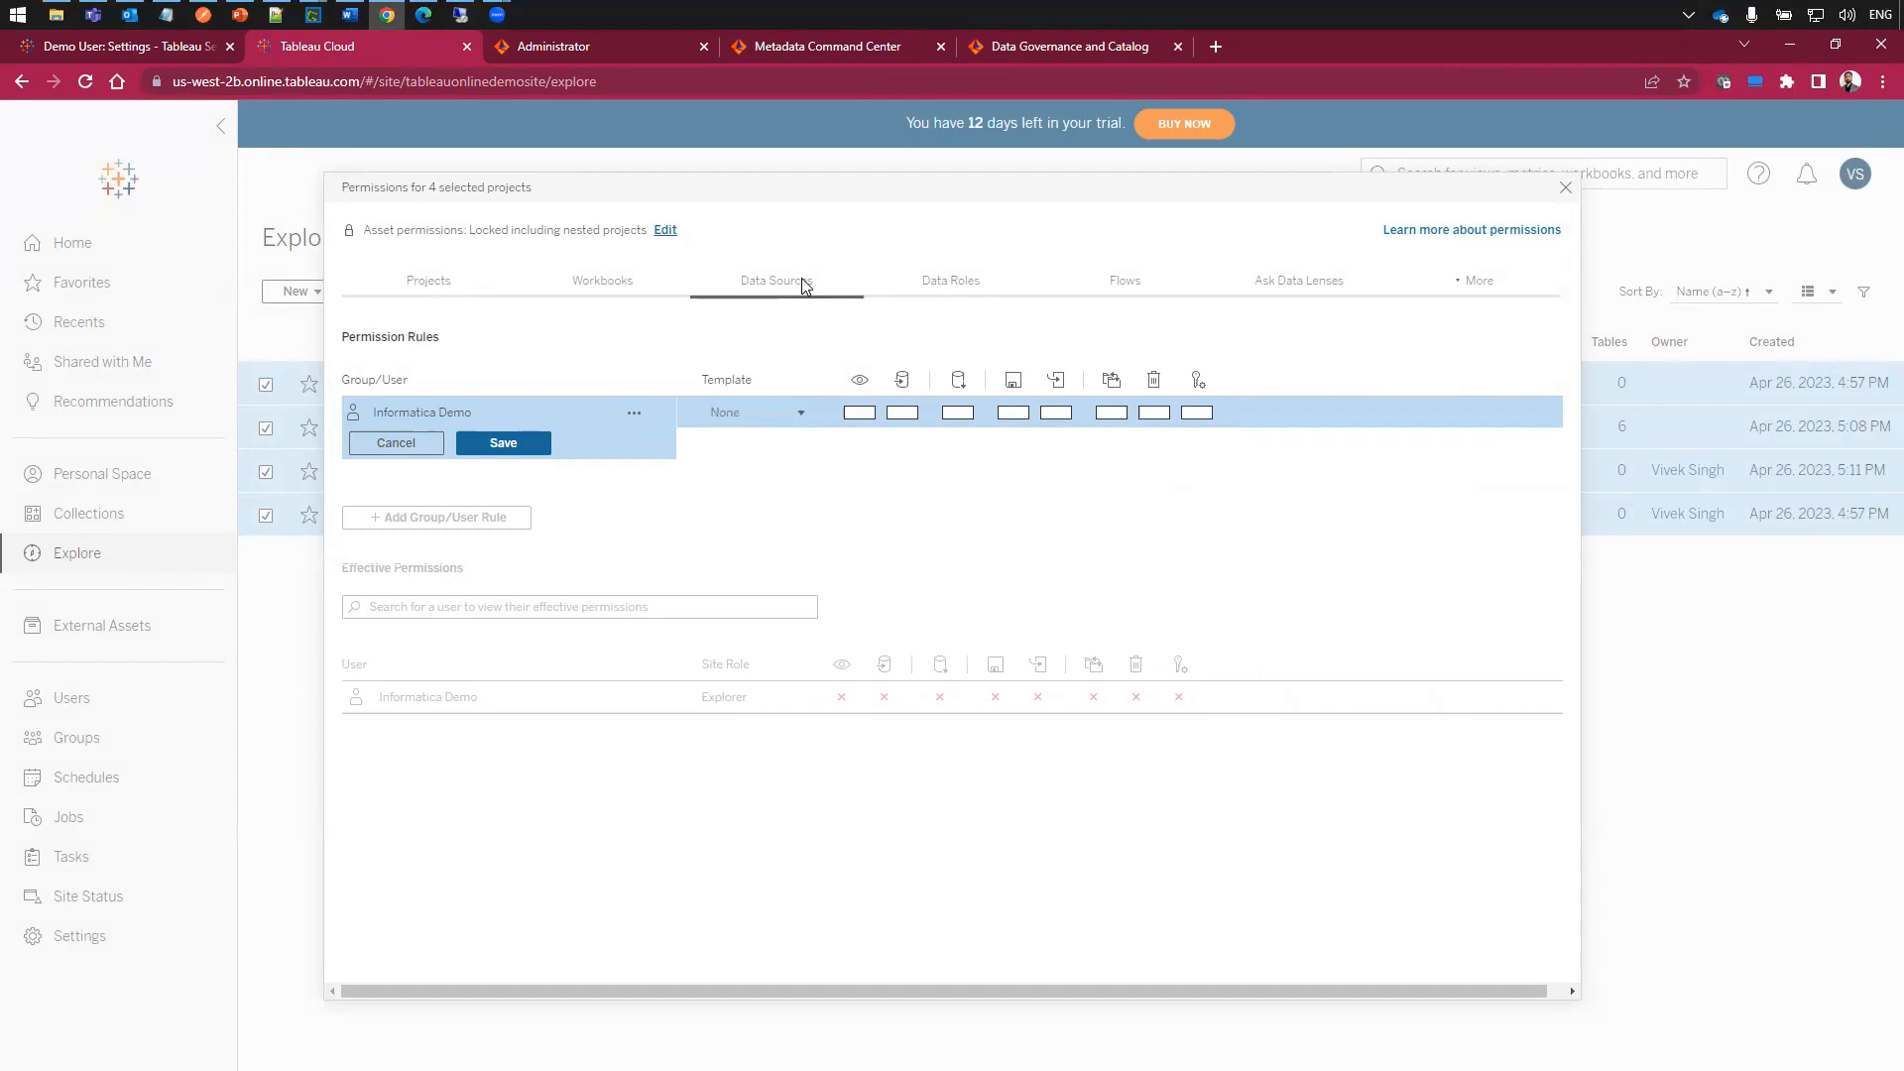
click(851, 417)
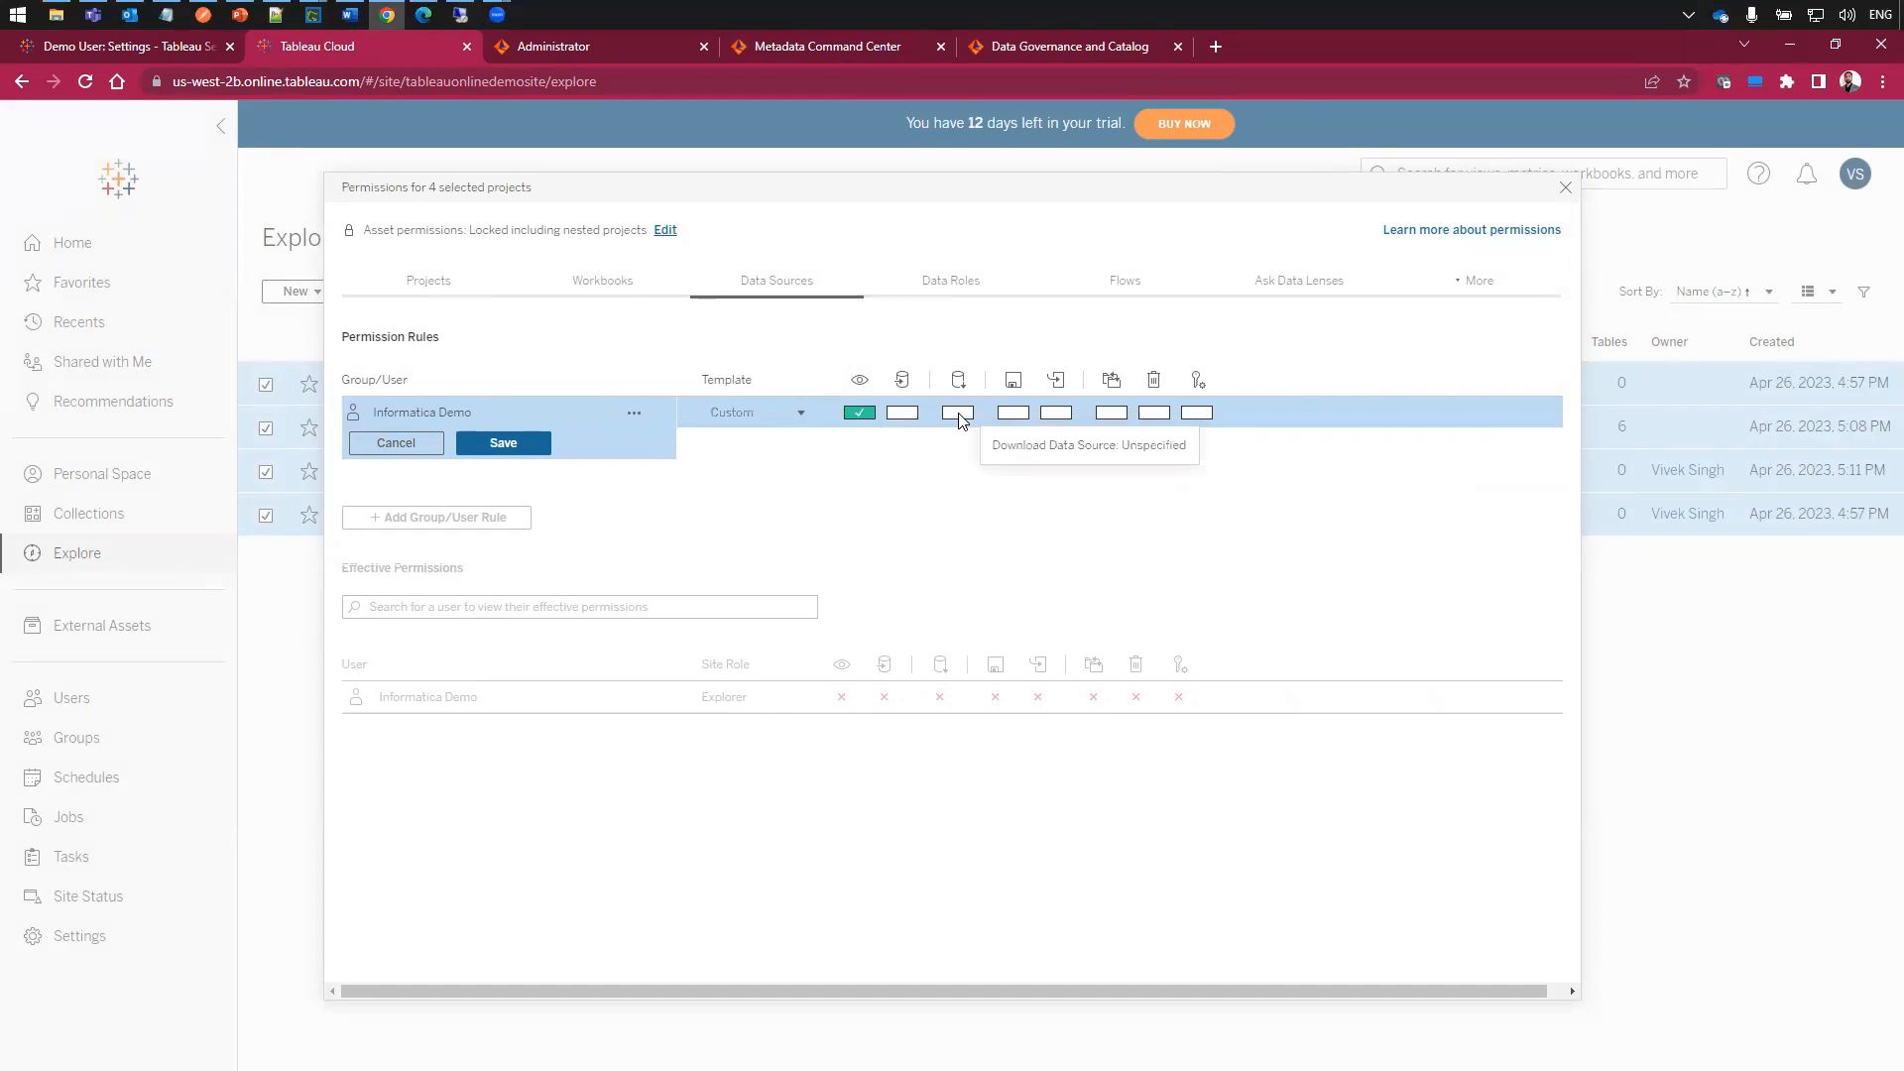
click(958, 413)
click(506, 443)
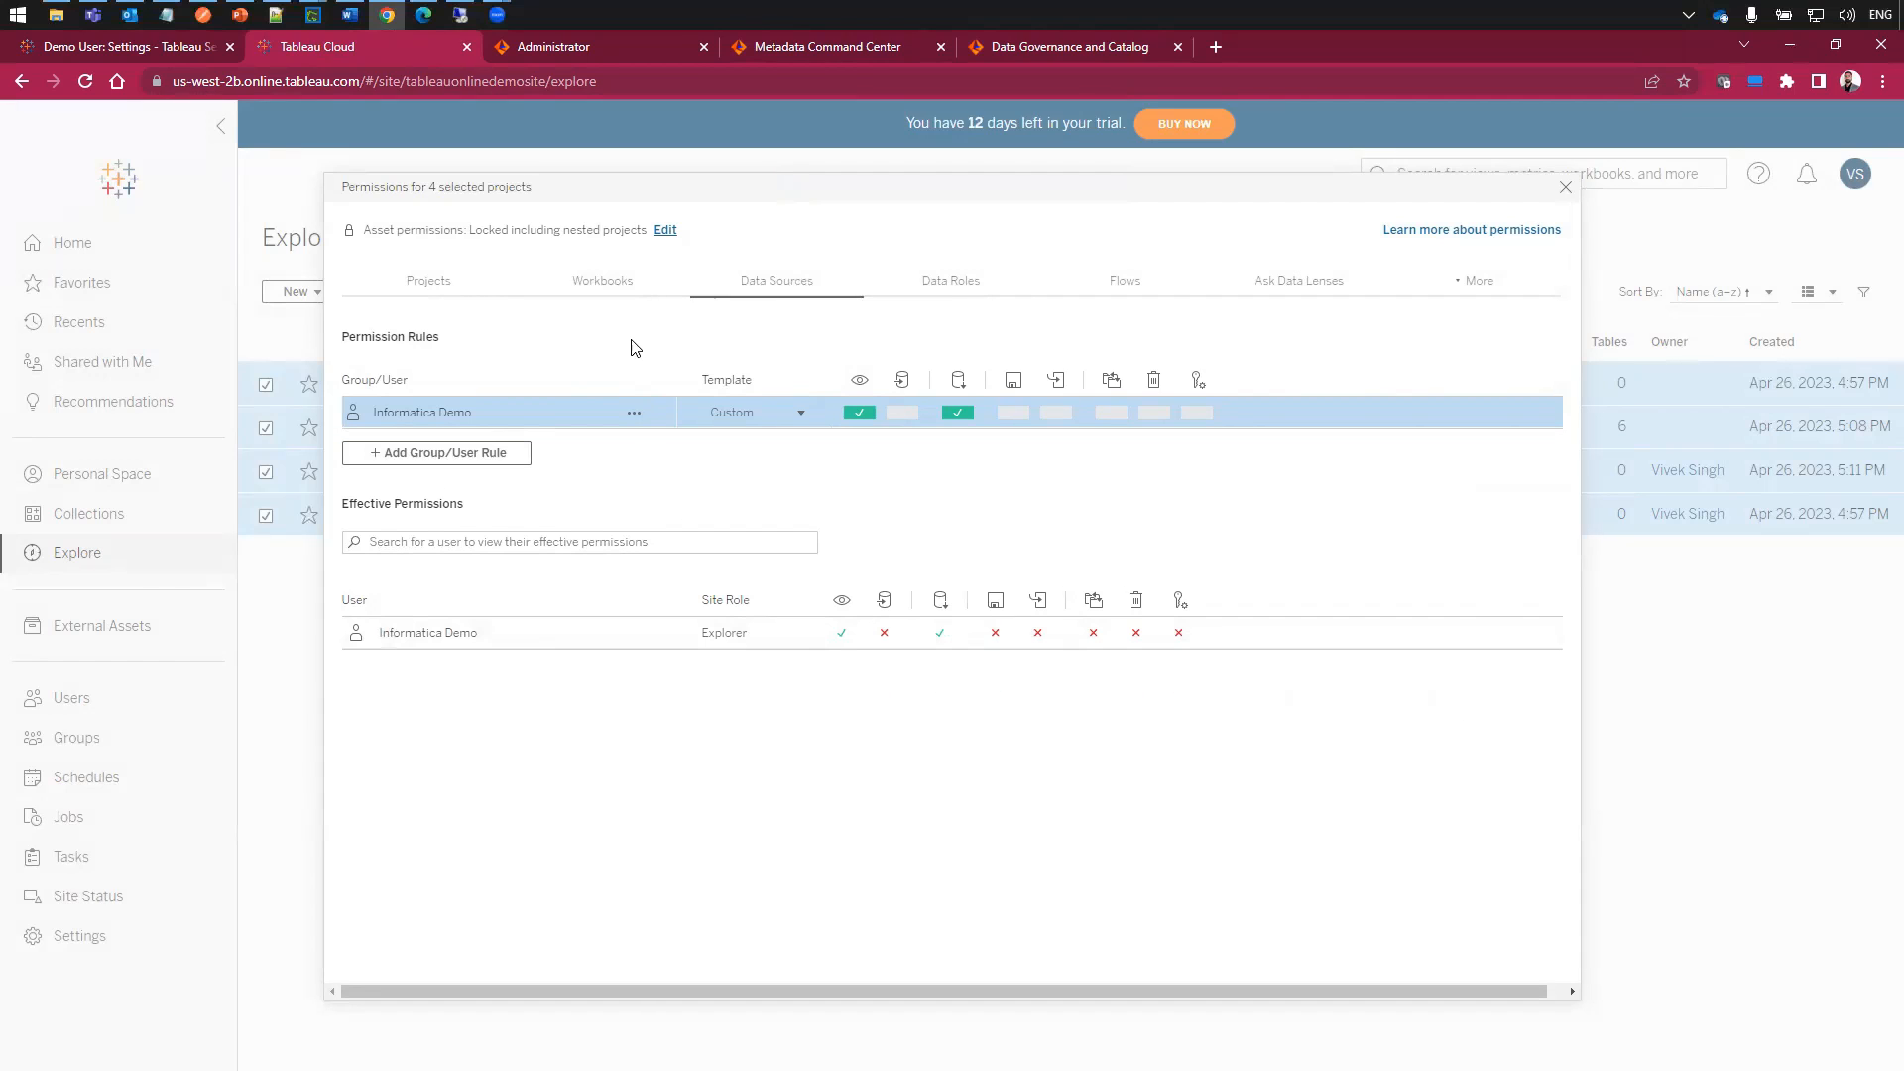
click(609, 286)
click(437, 285)
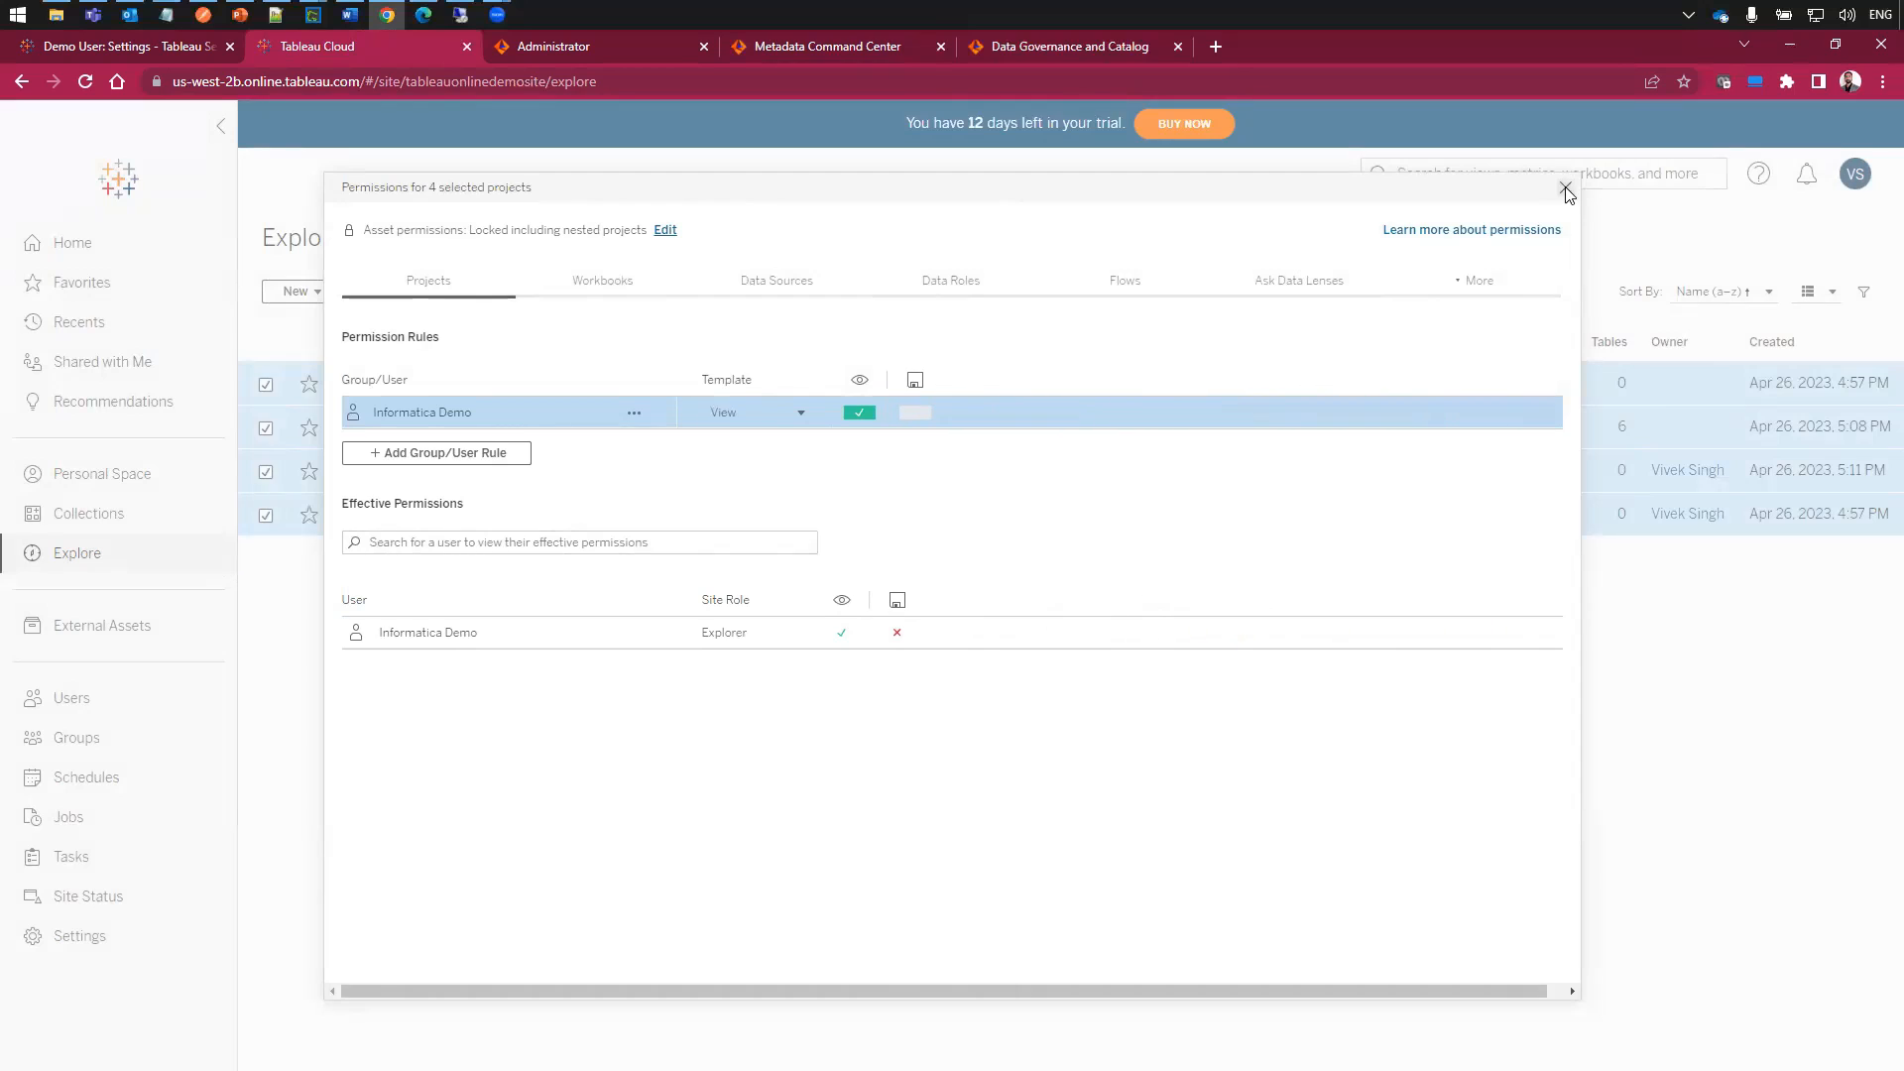
click(1565, 188)
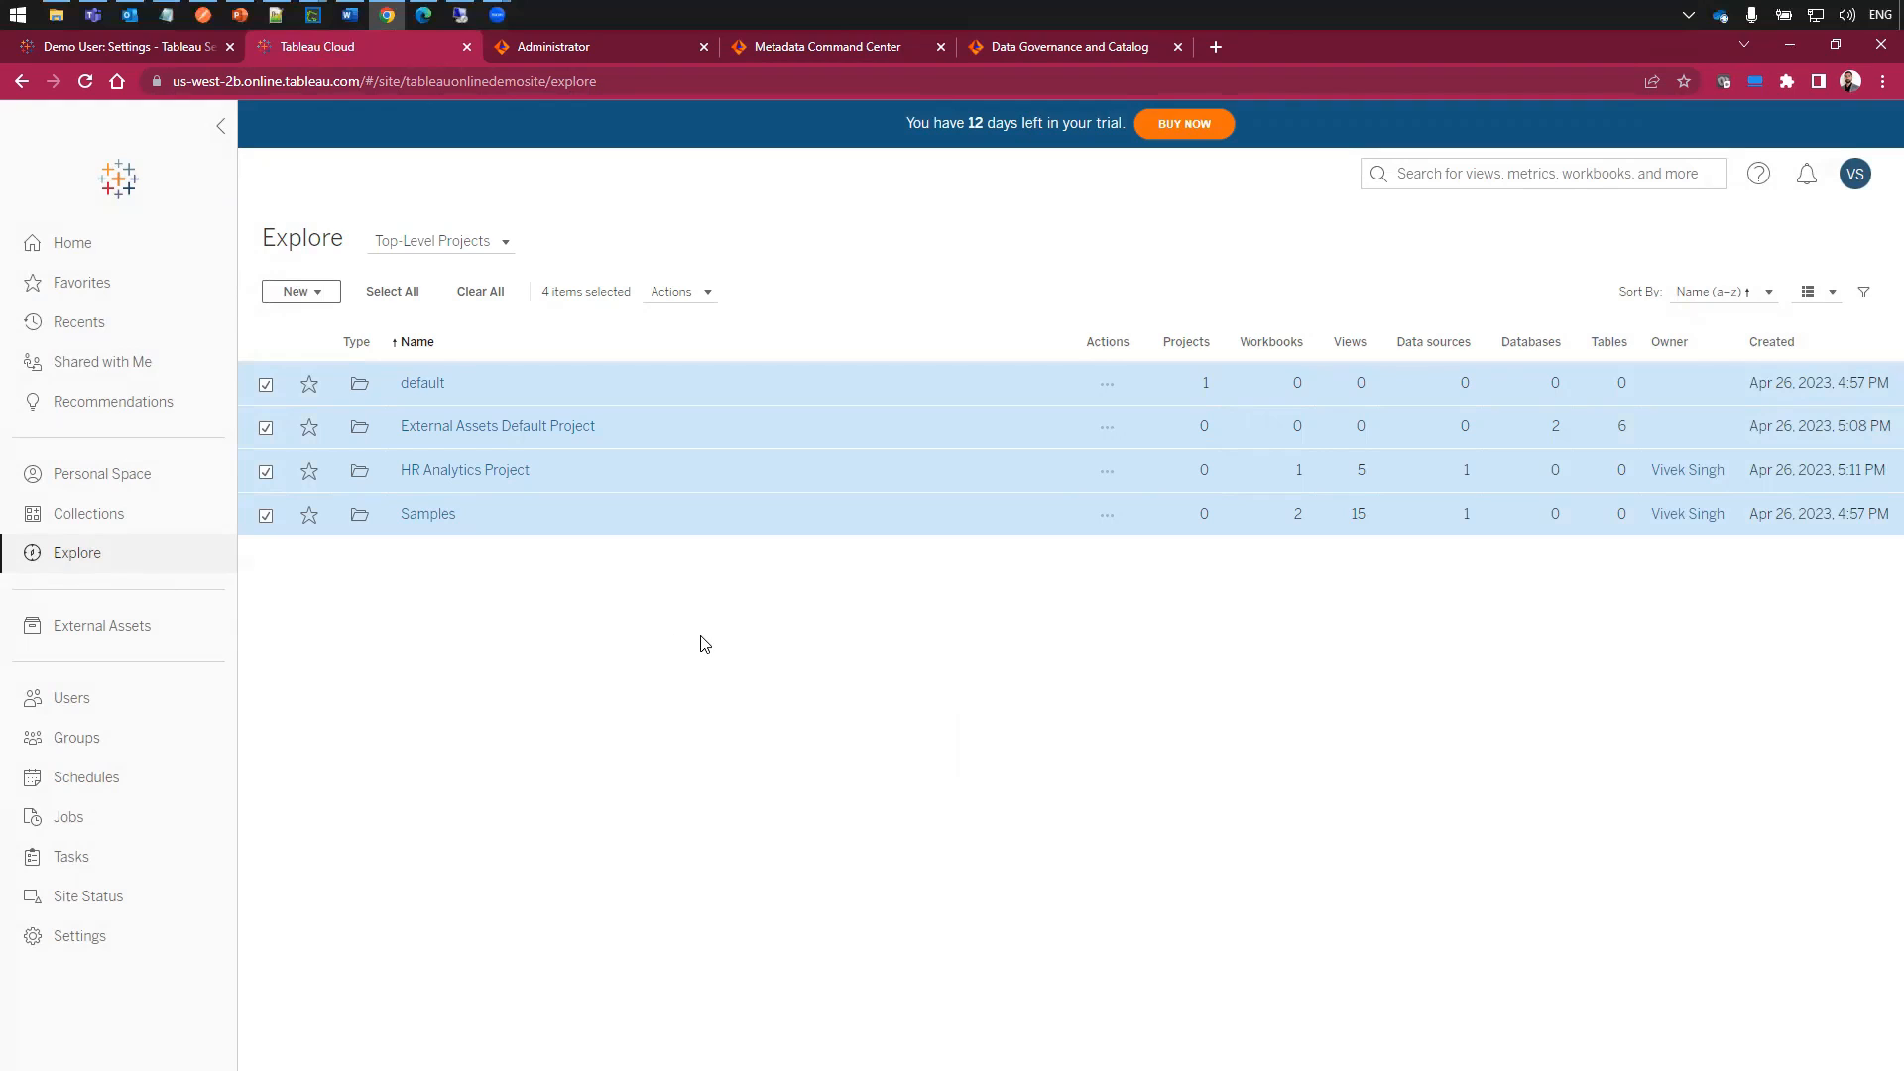
- Switch to Informatica Administrator, review the Tableau_Online connection's URL and Site ID, test the connection and save it
key(ctrl+Tab)
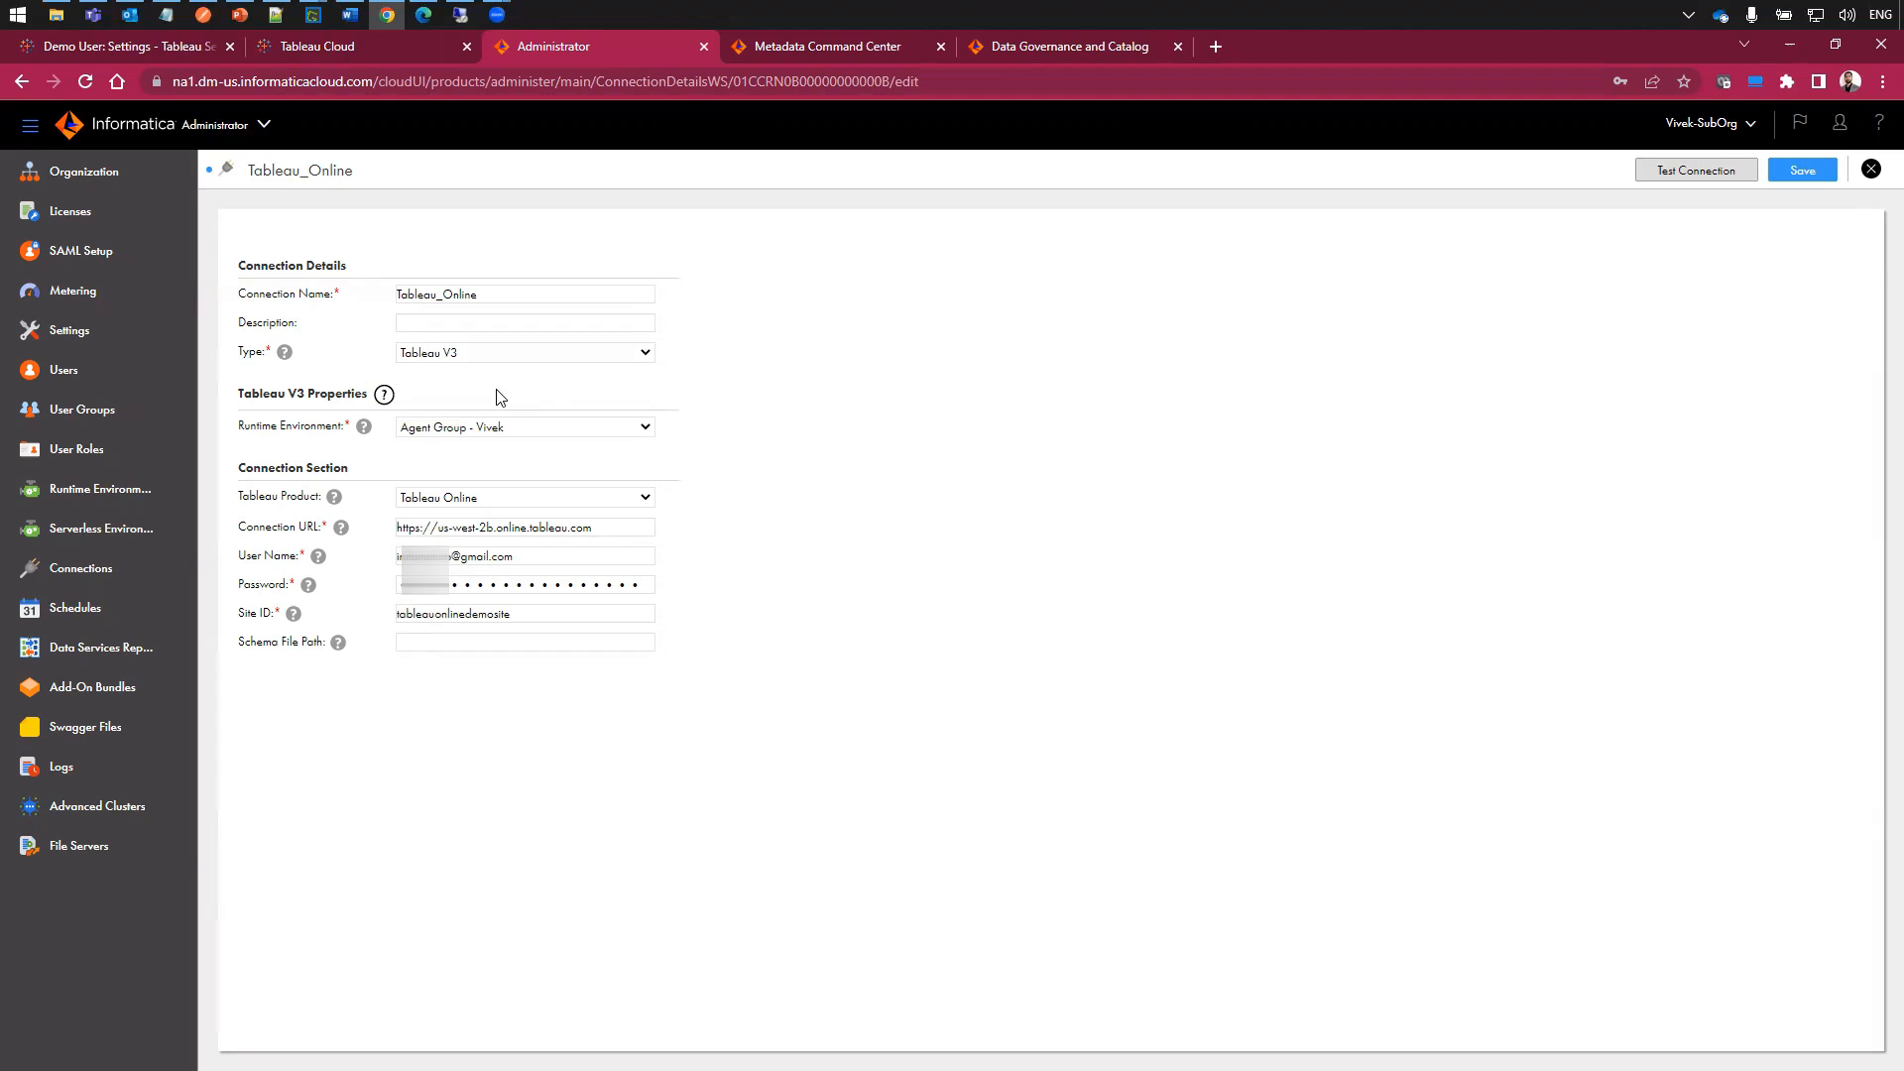
click(645, 526)
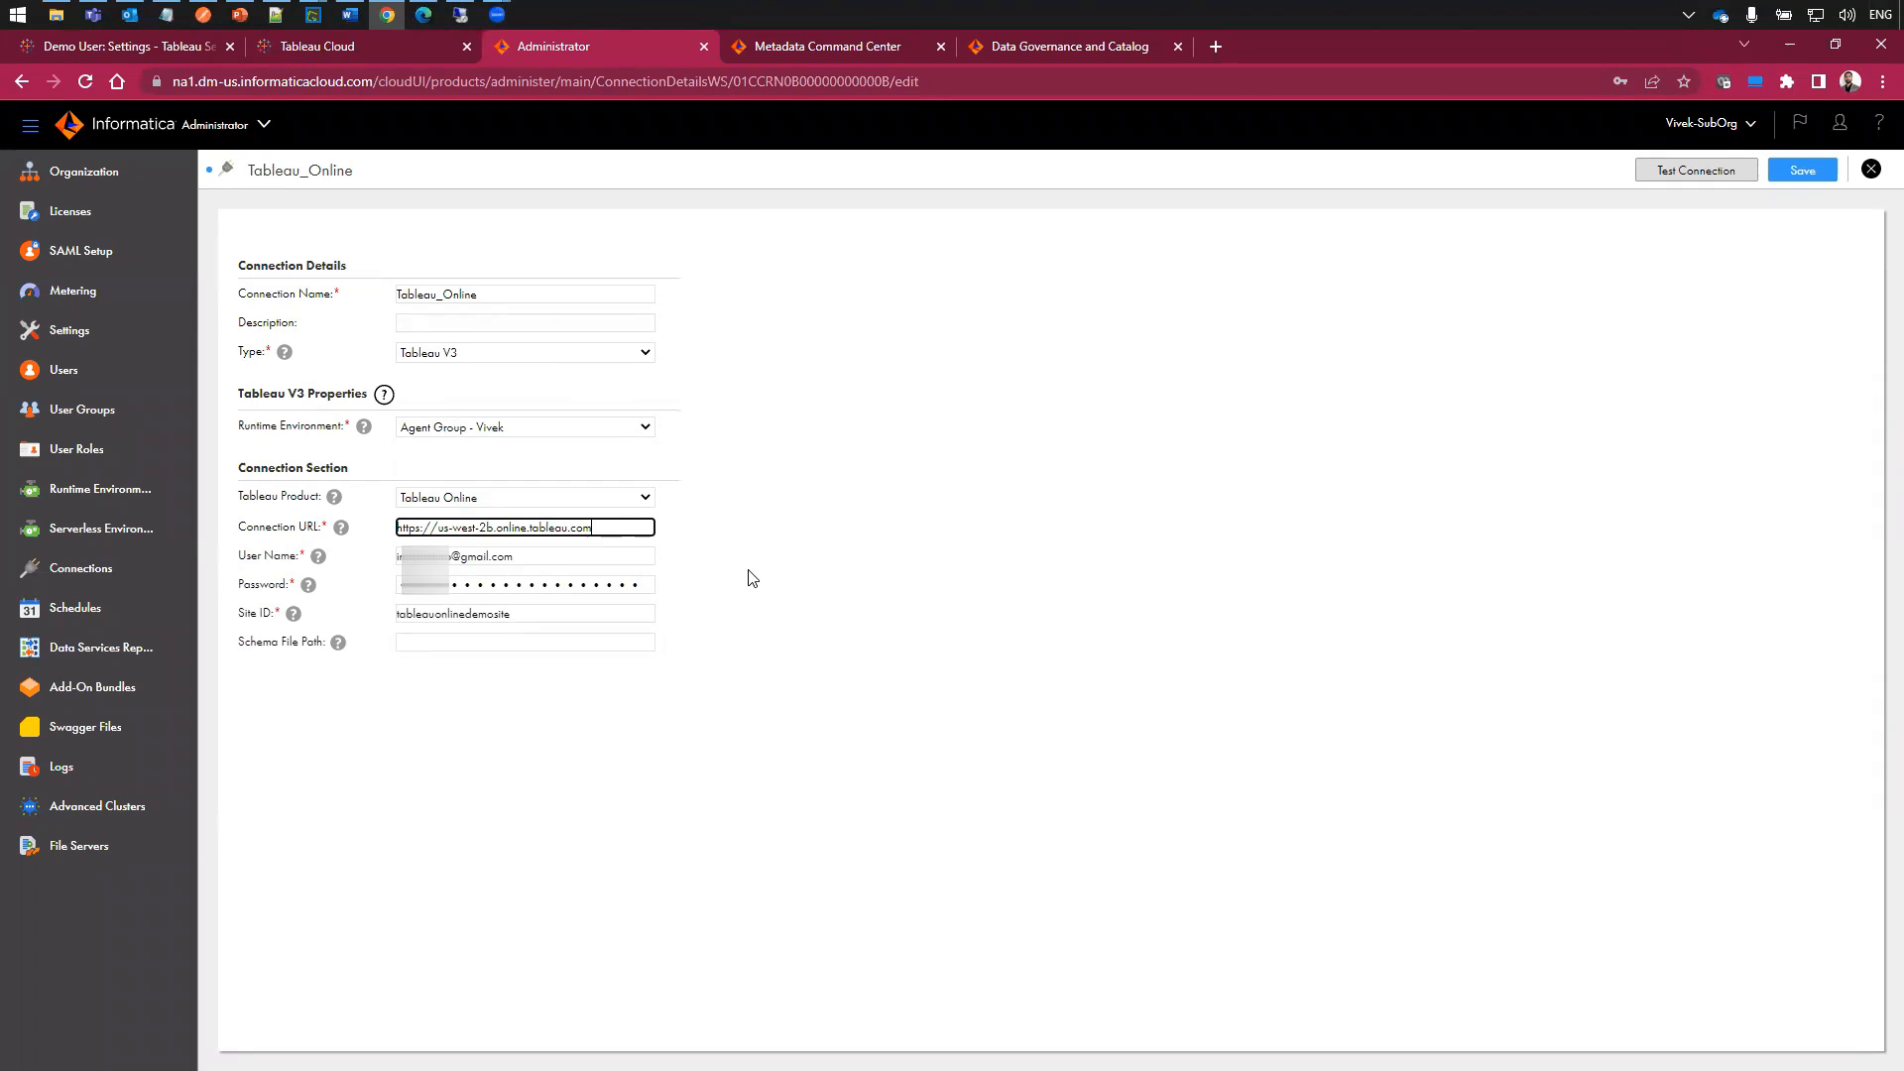
click(570, 615)
click(809, 592)
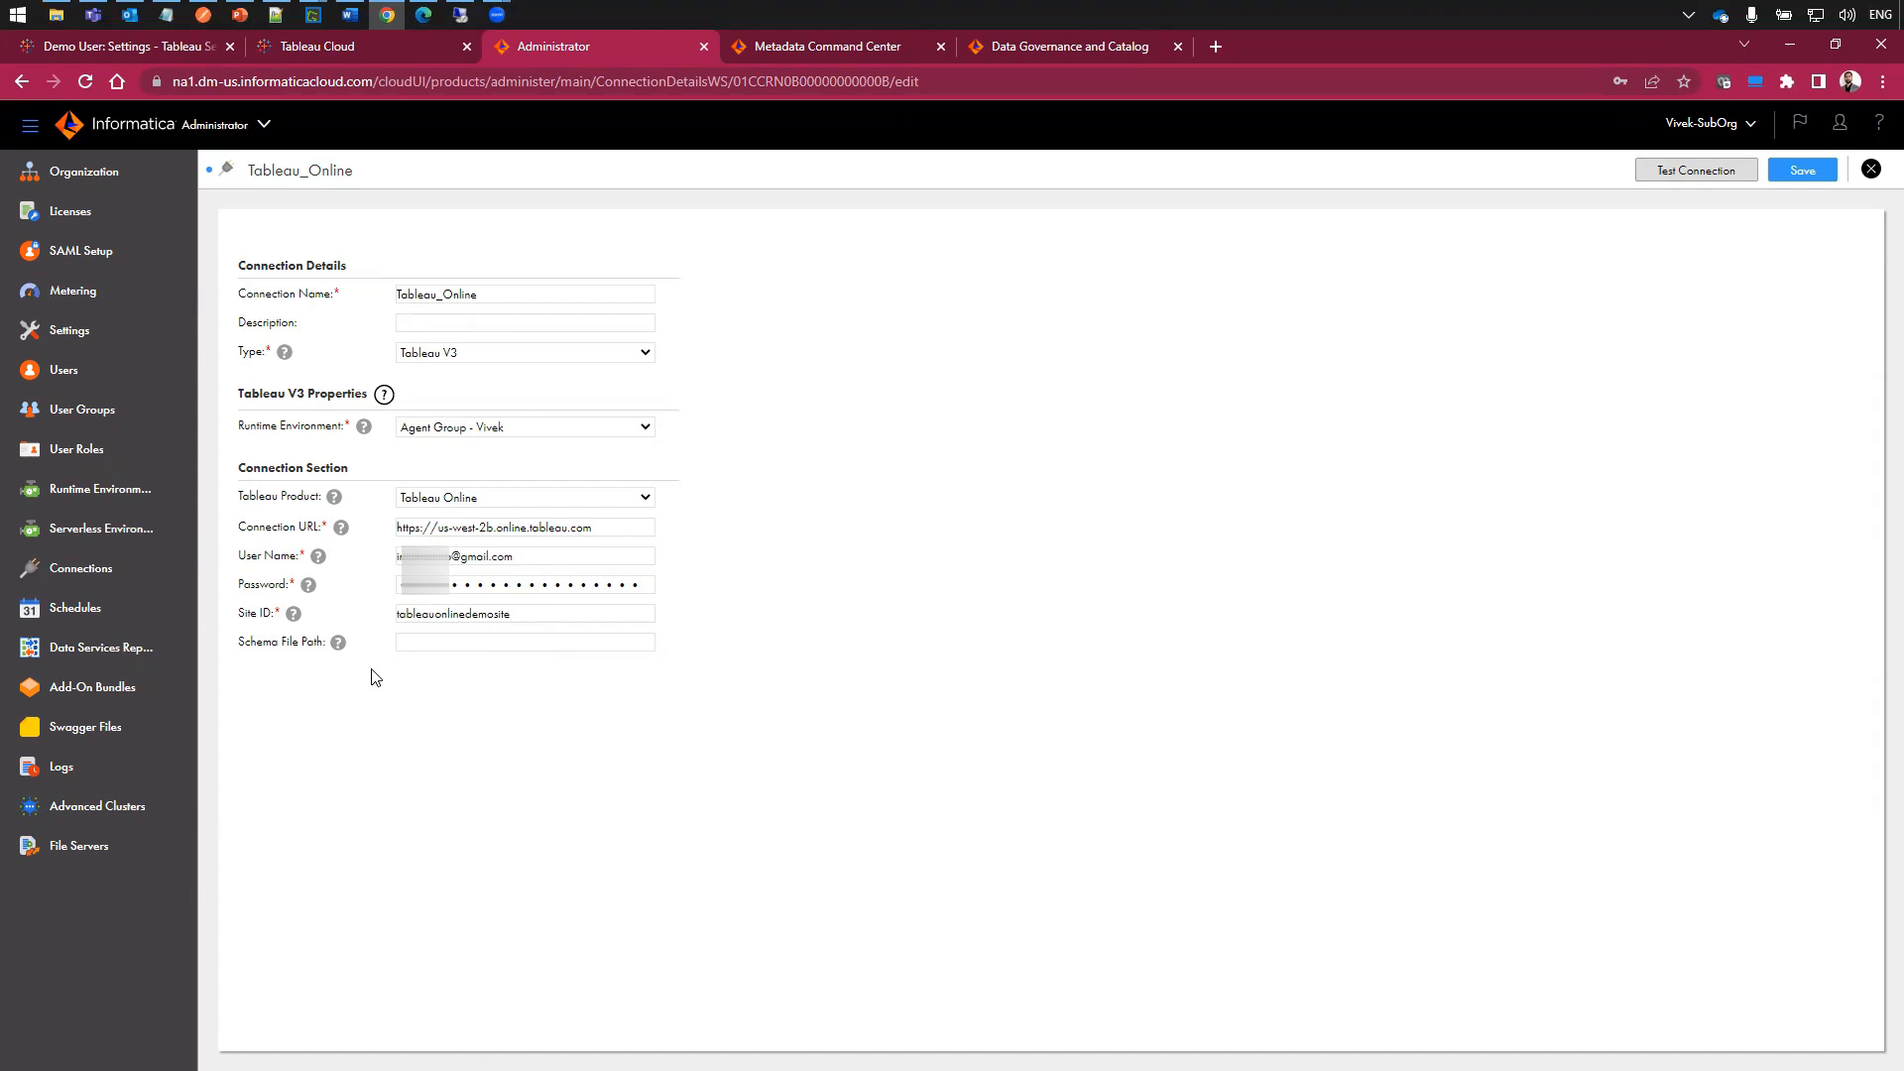
click(1704, 174)
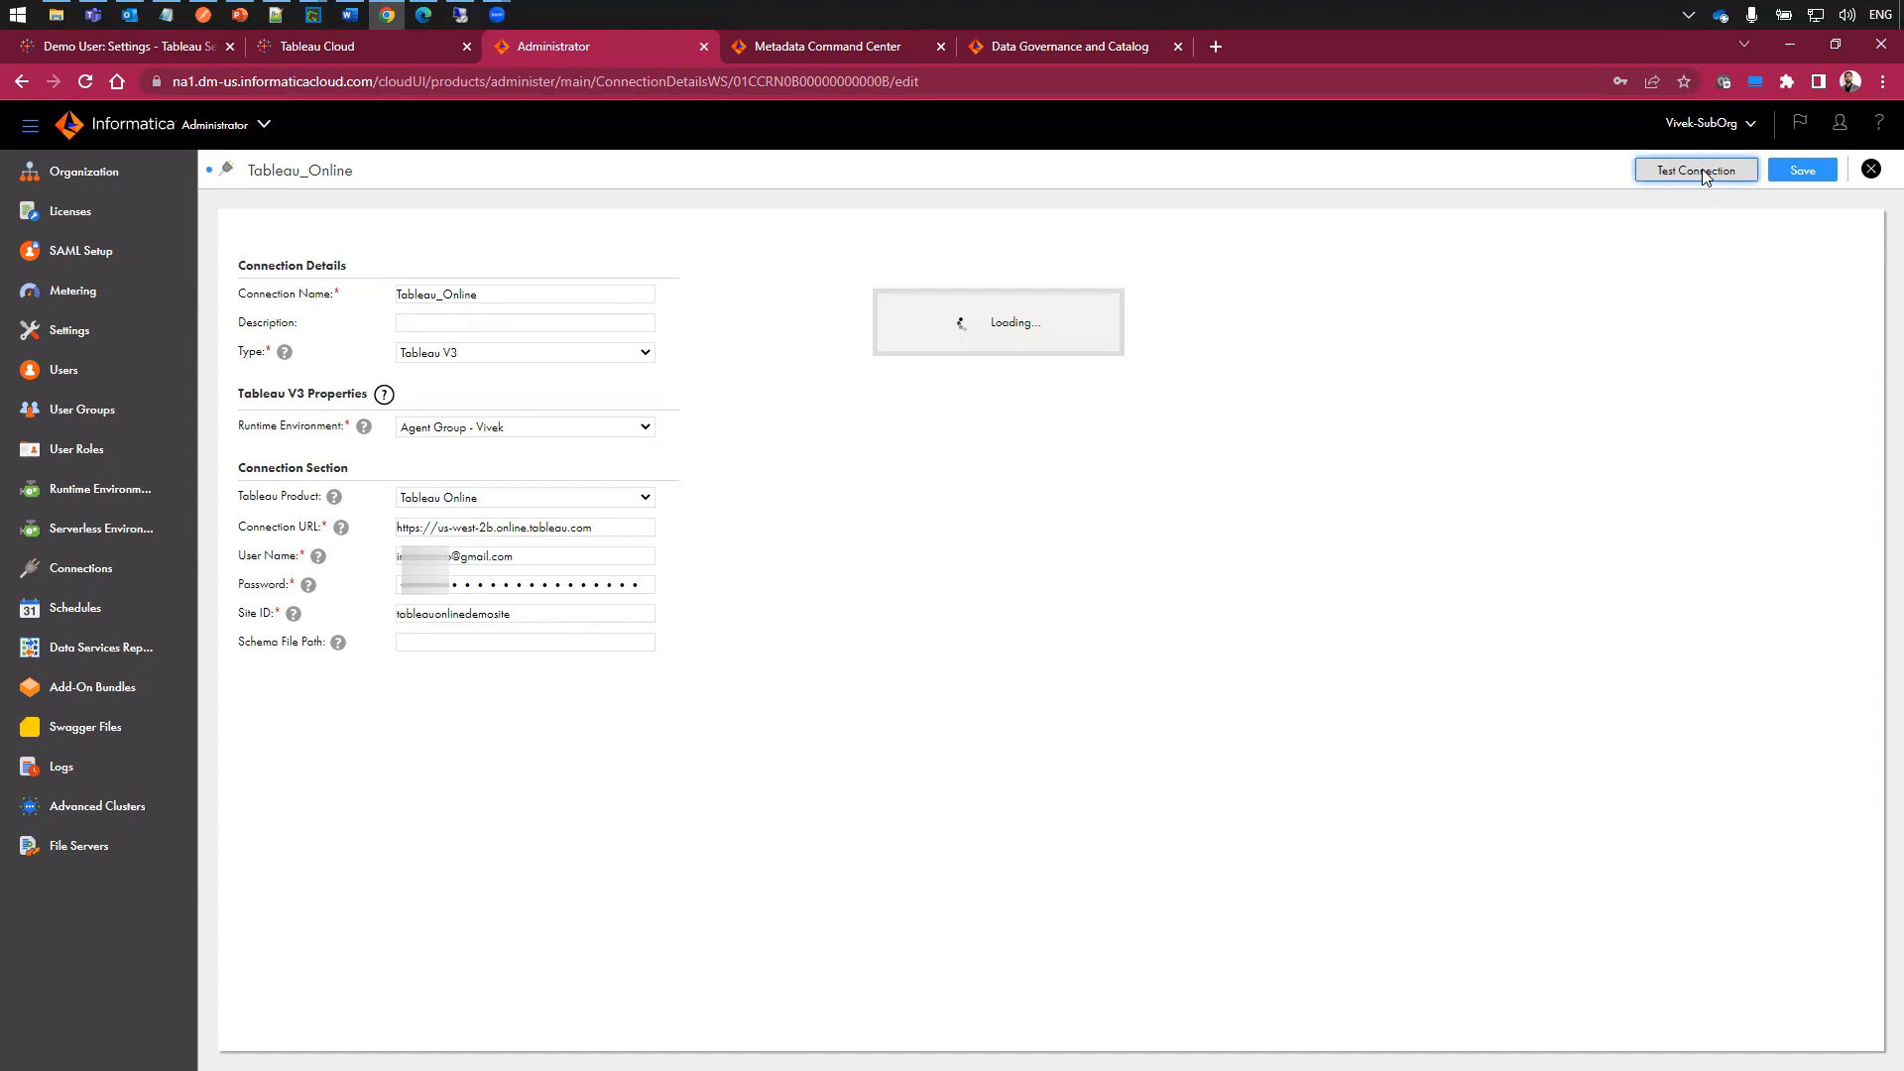
click(1811, 171)
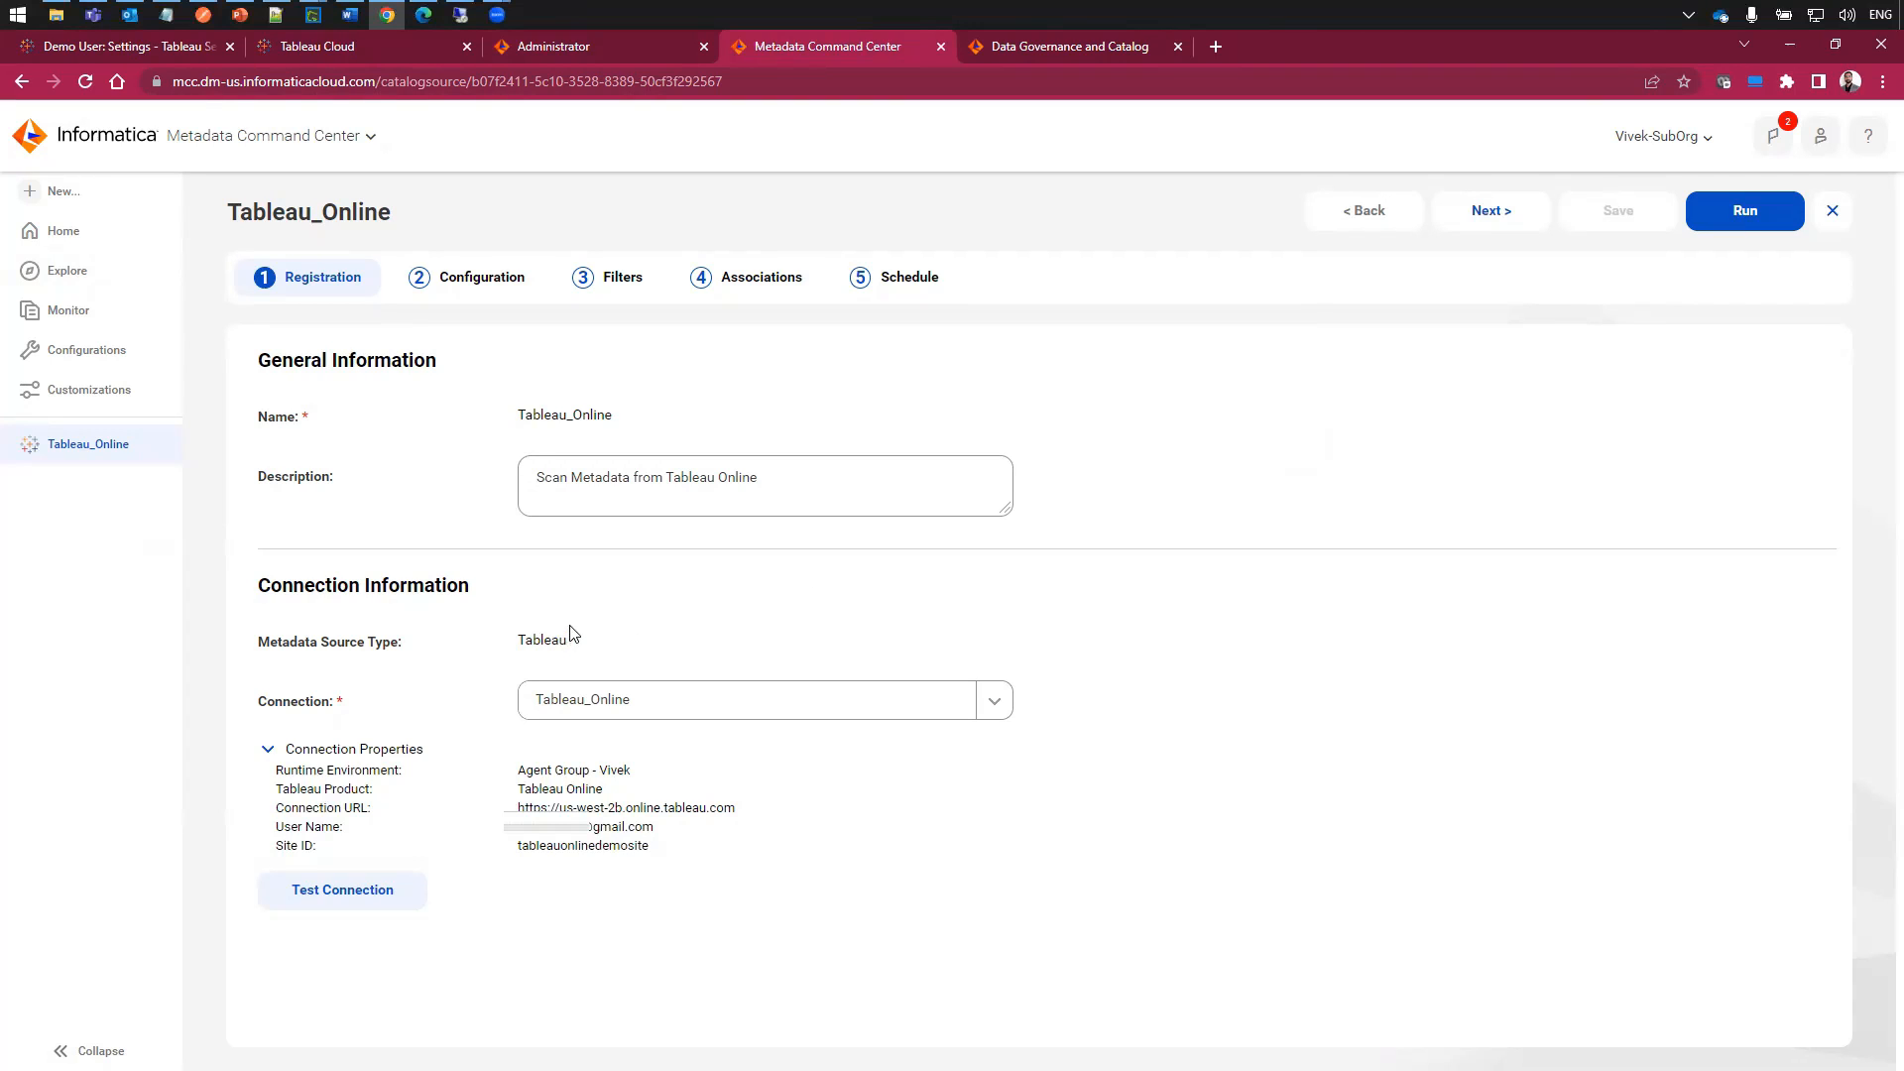
- Review the Tableau_Online catalog source's registration, runtime environment and include-metadata path filter, closing the filter values without changes
click(1491, 219)
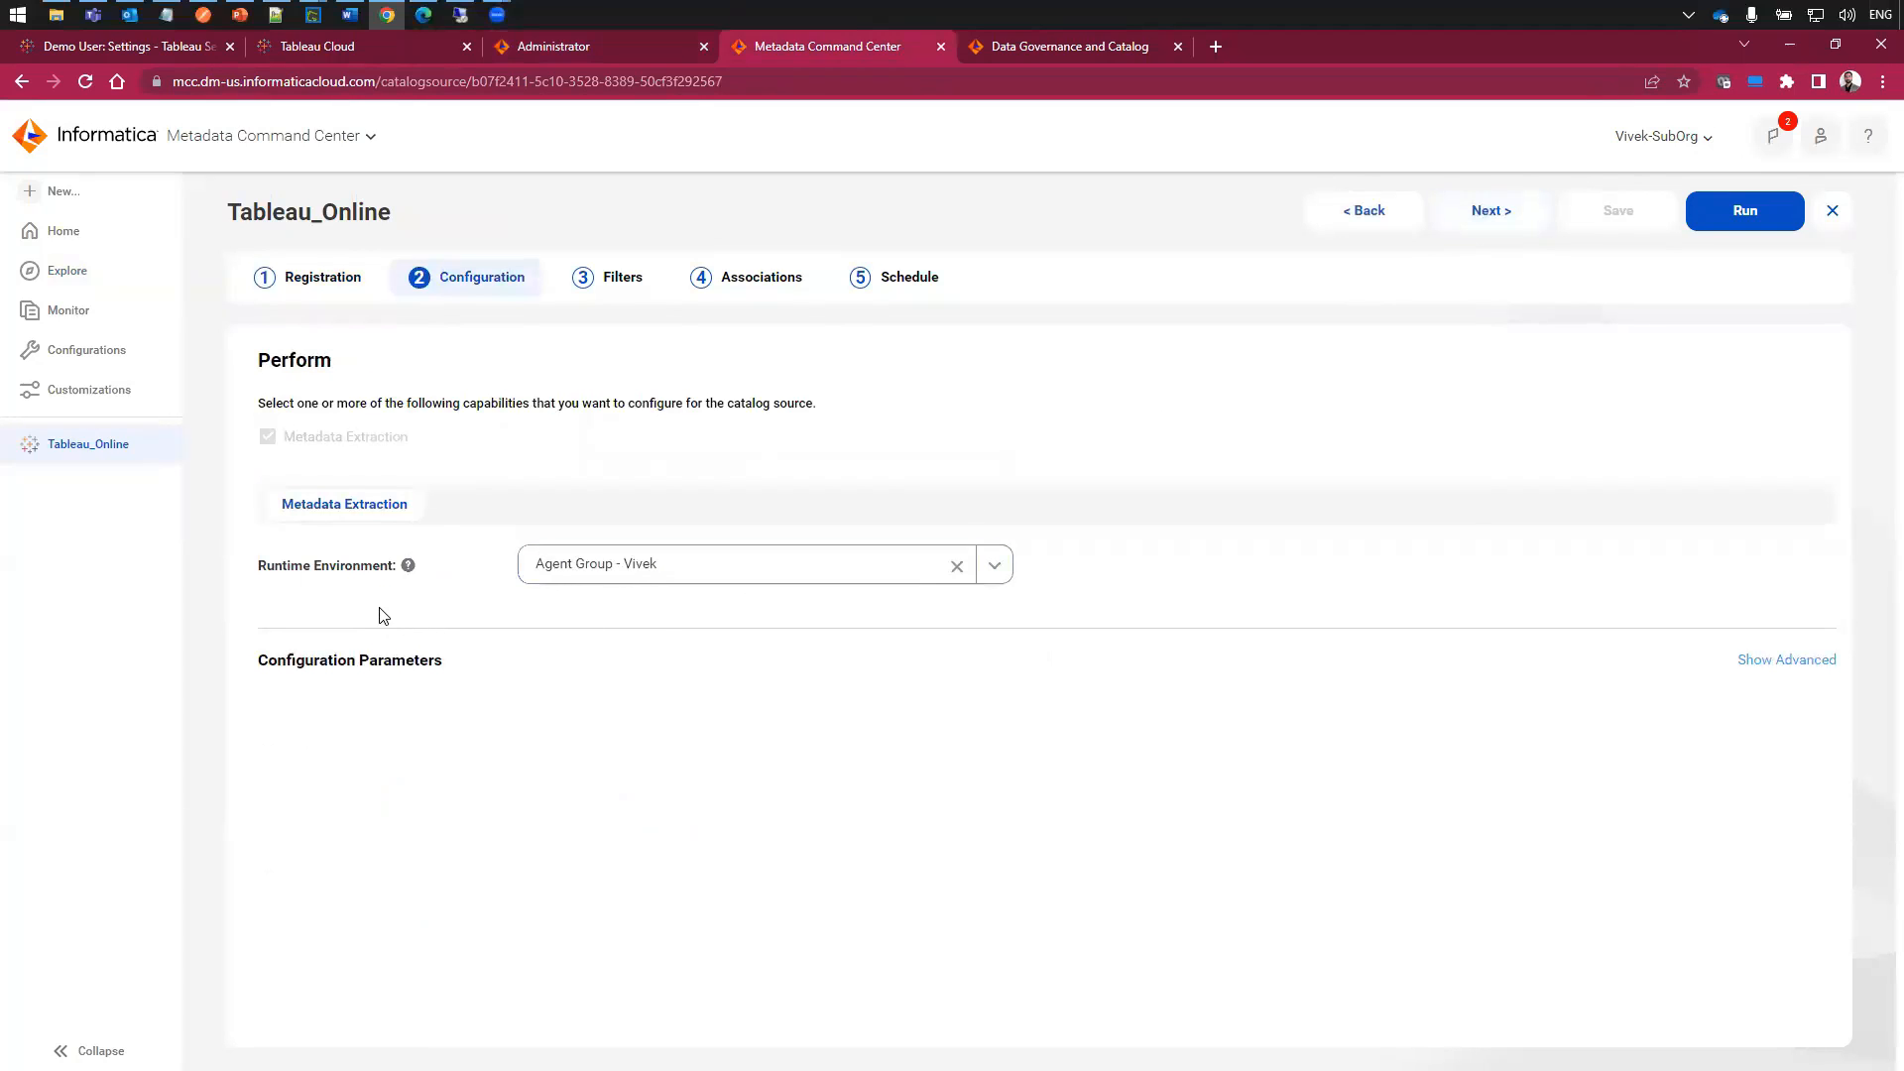
click(1518, 218)
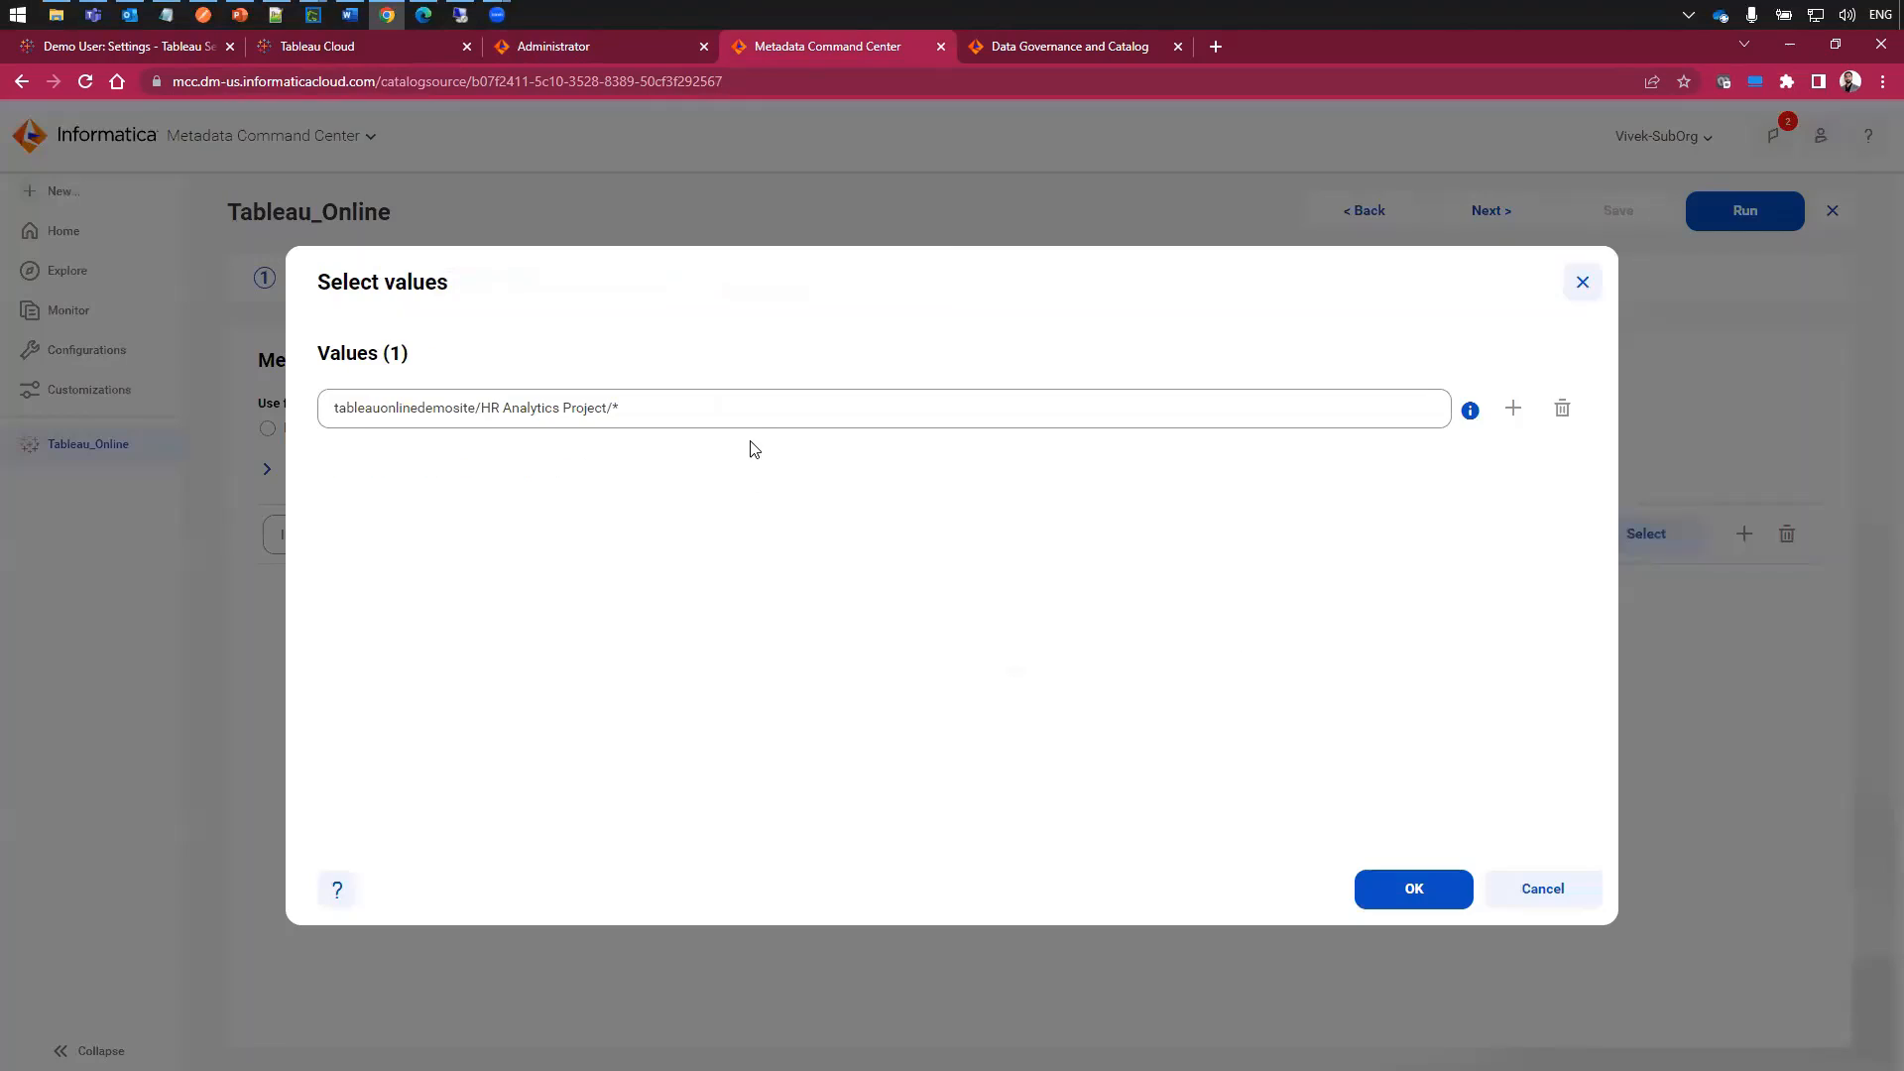
click(762, 408)
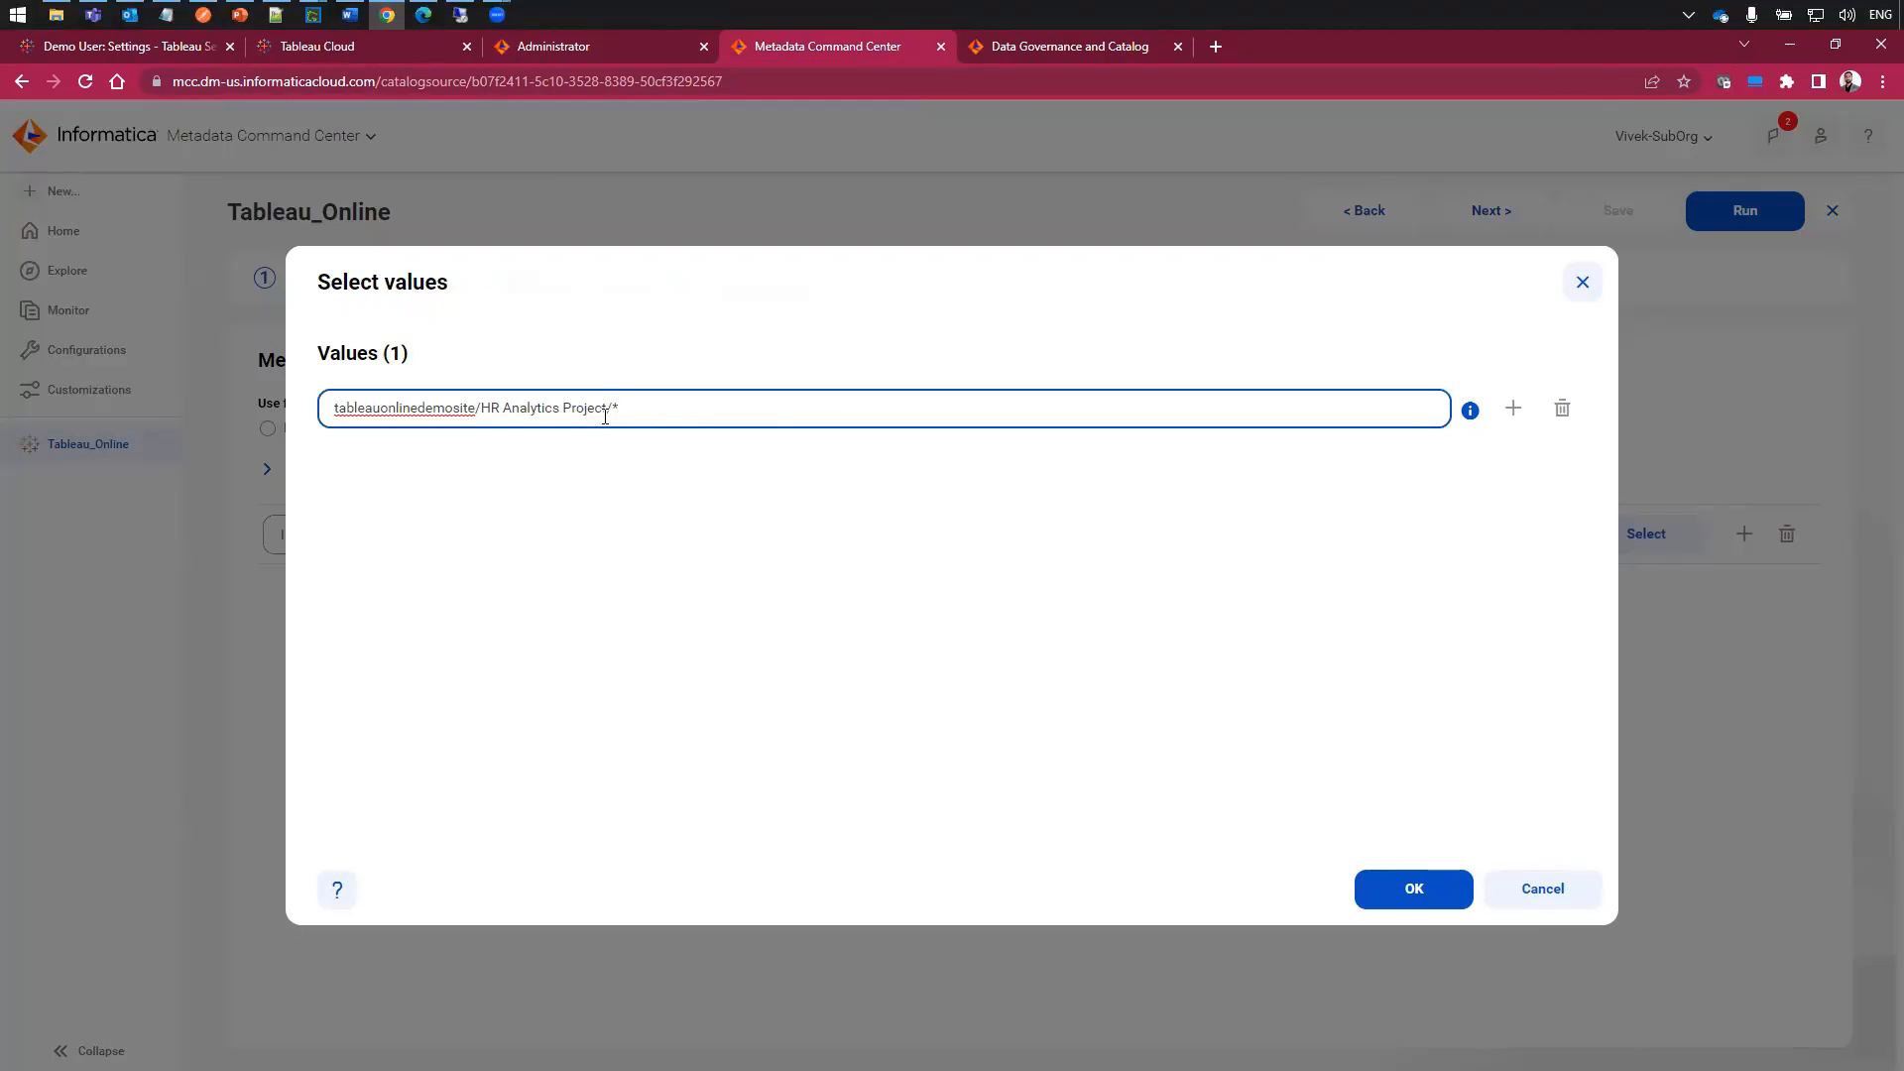
click(1540, 889)
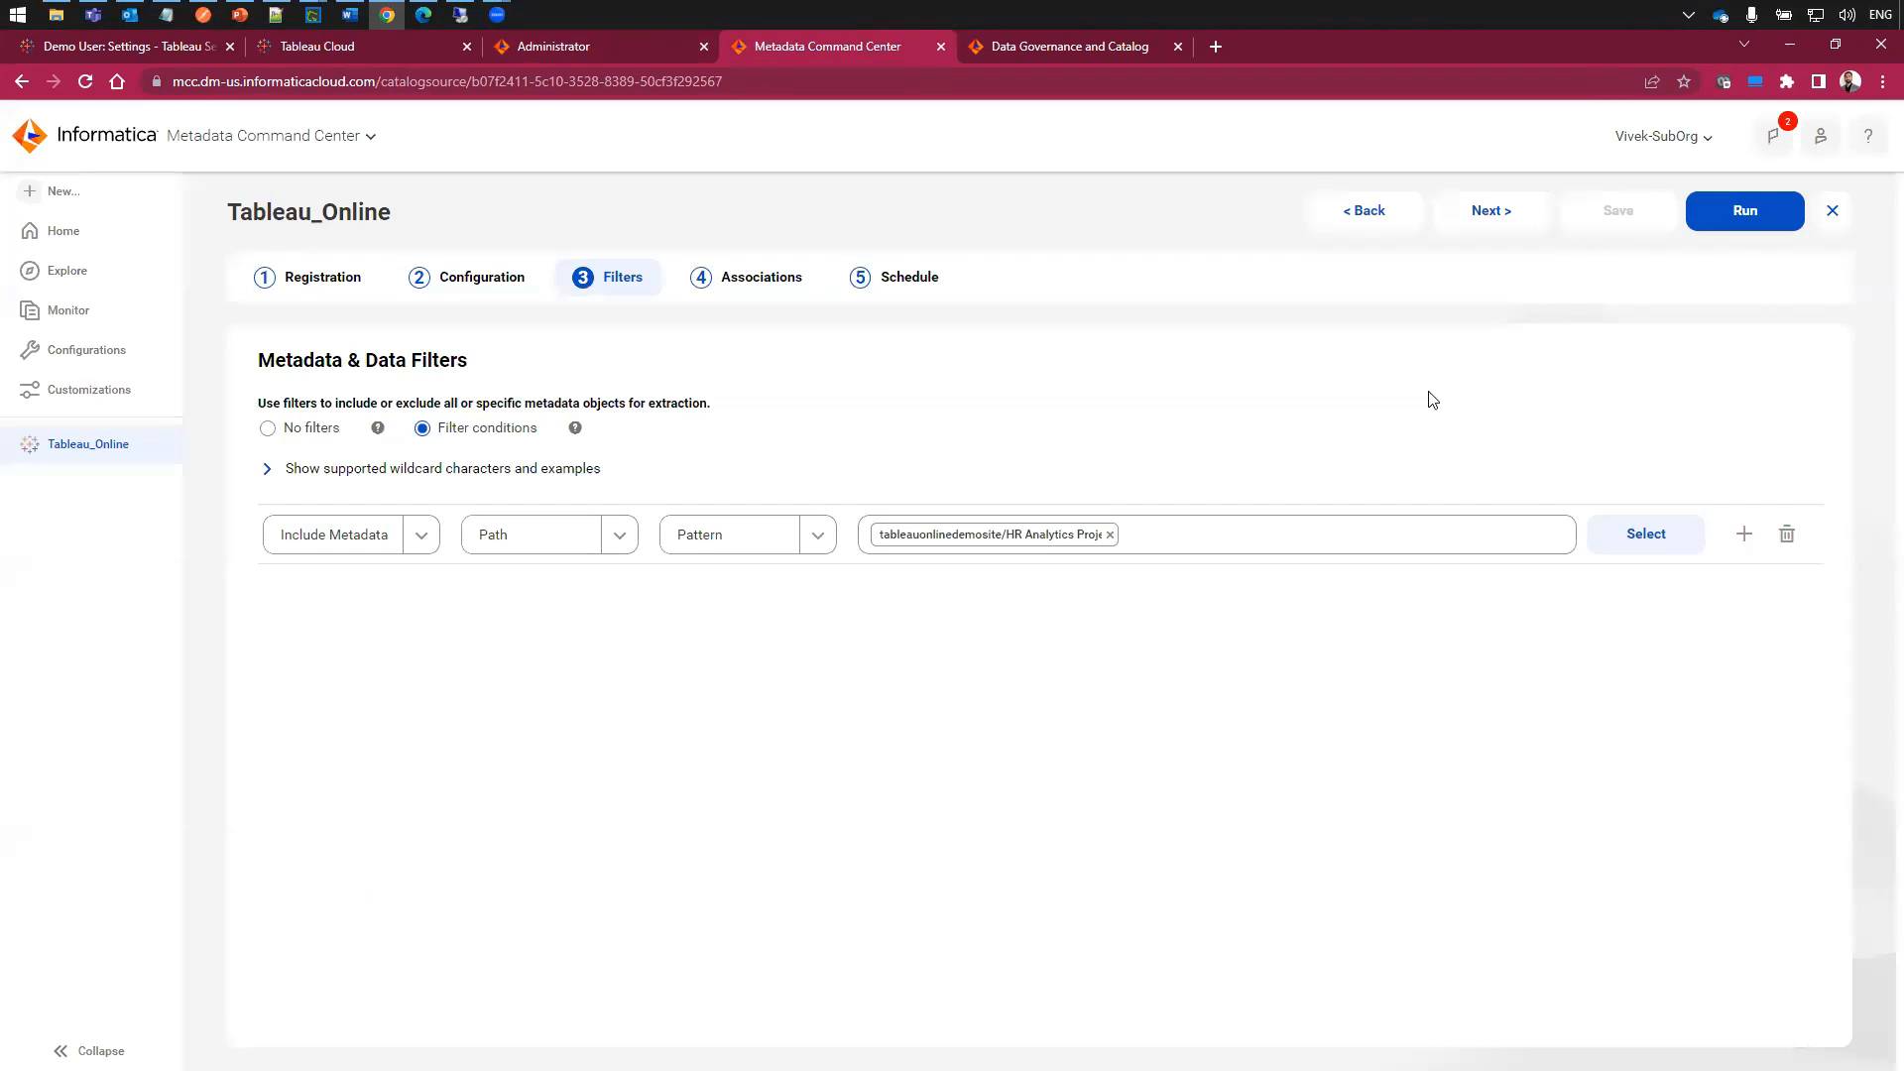
- Go through the associations and schedule of the Tableau_Online catalog source without scheduling it, and run its Metadata Extraction job
click(1494, 214)
click(1500, 211)
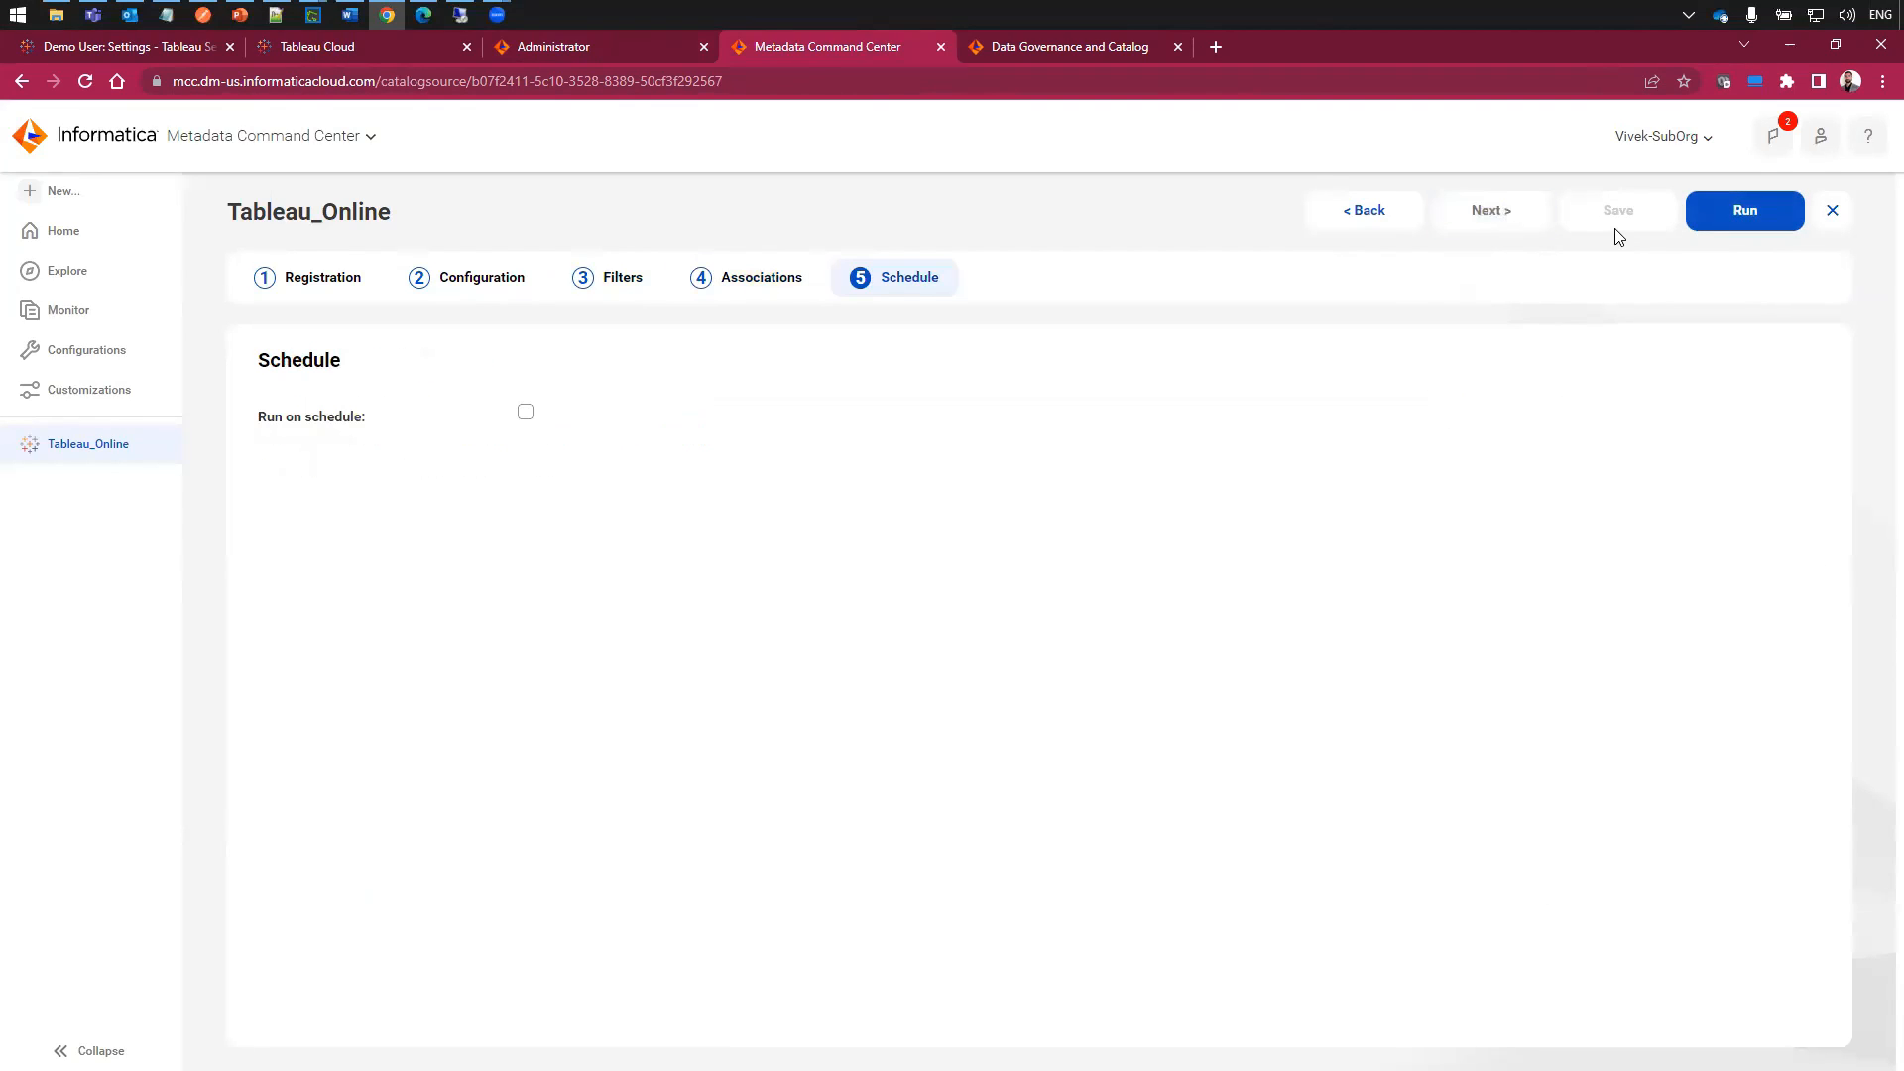
click(1744, 210)
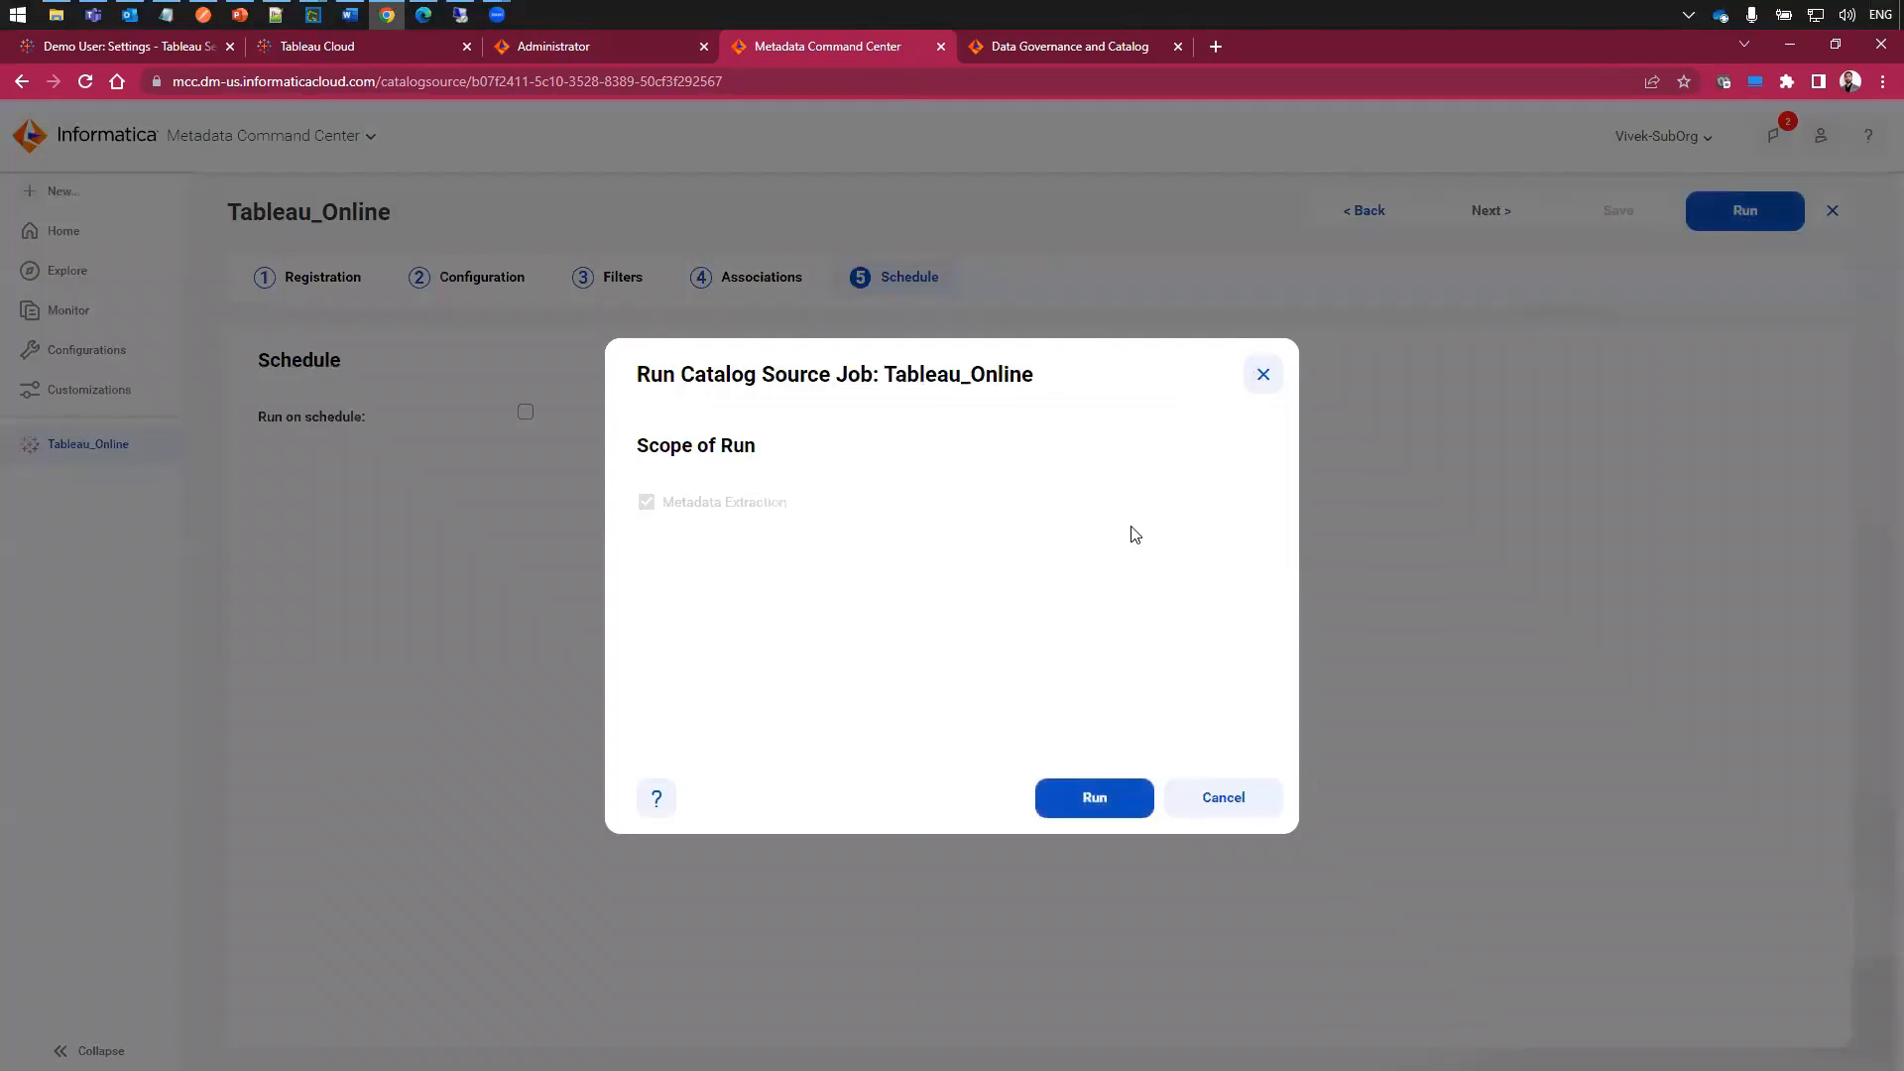
click(1098, 808)
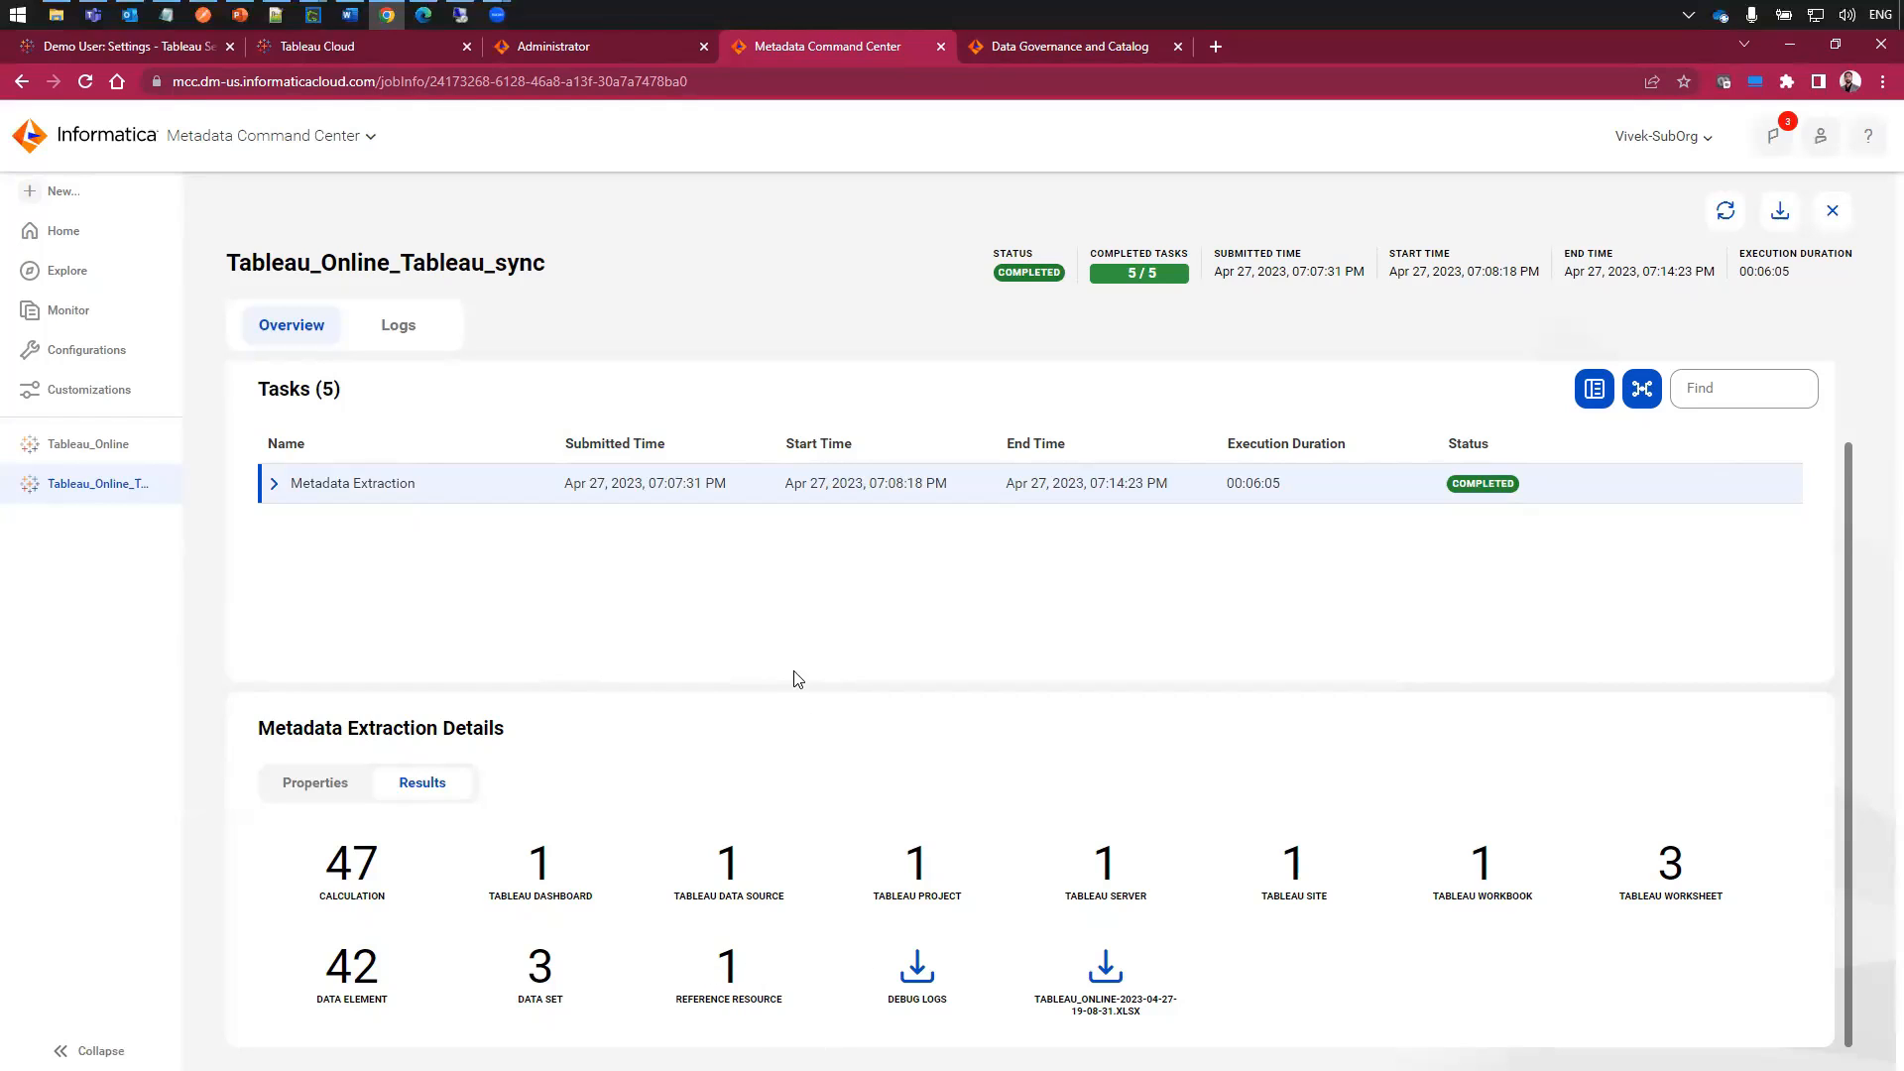
- Assign the unassigned Snowflake connection of Tableau_Online to the GCS_HC_VIVEK schema in the connection assignments
click(79, 316)
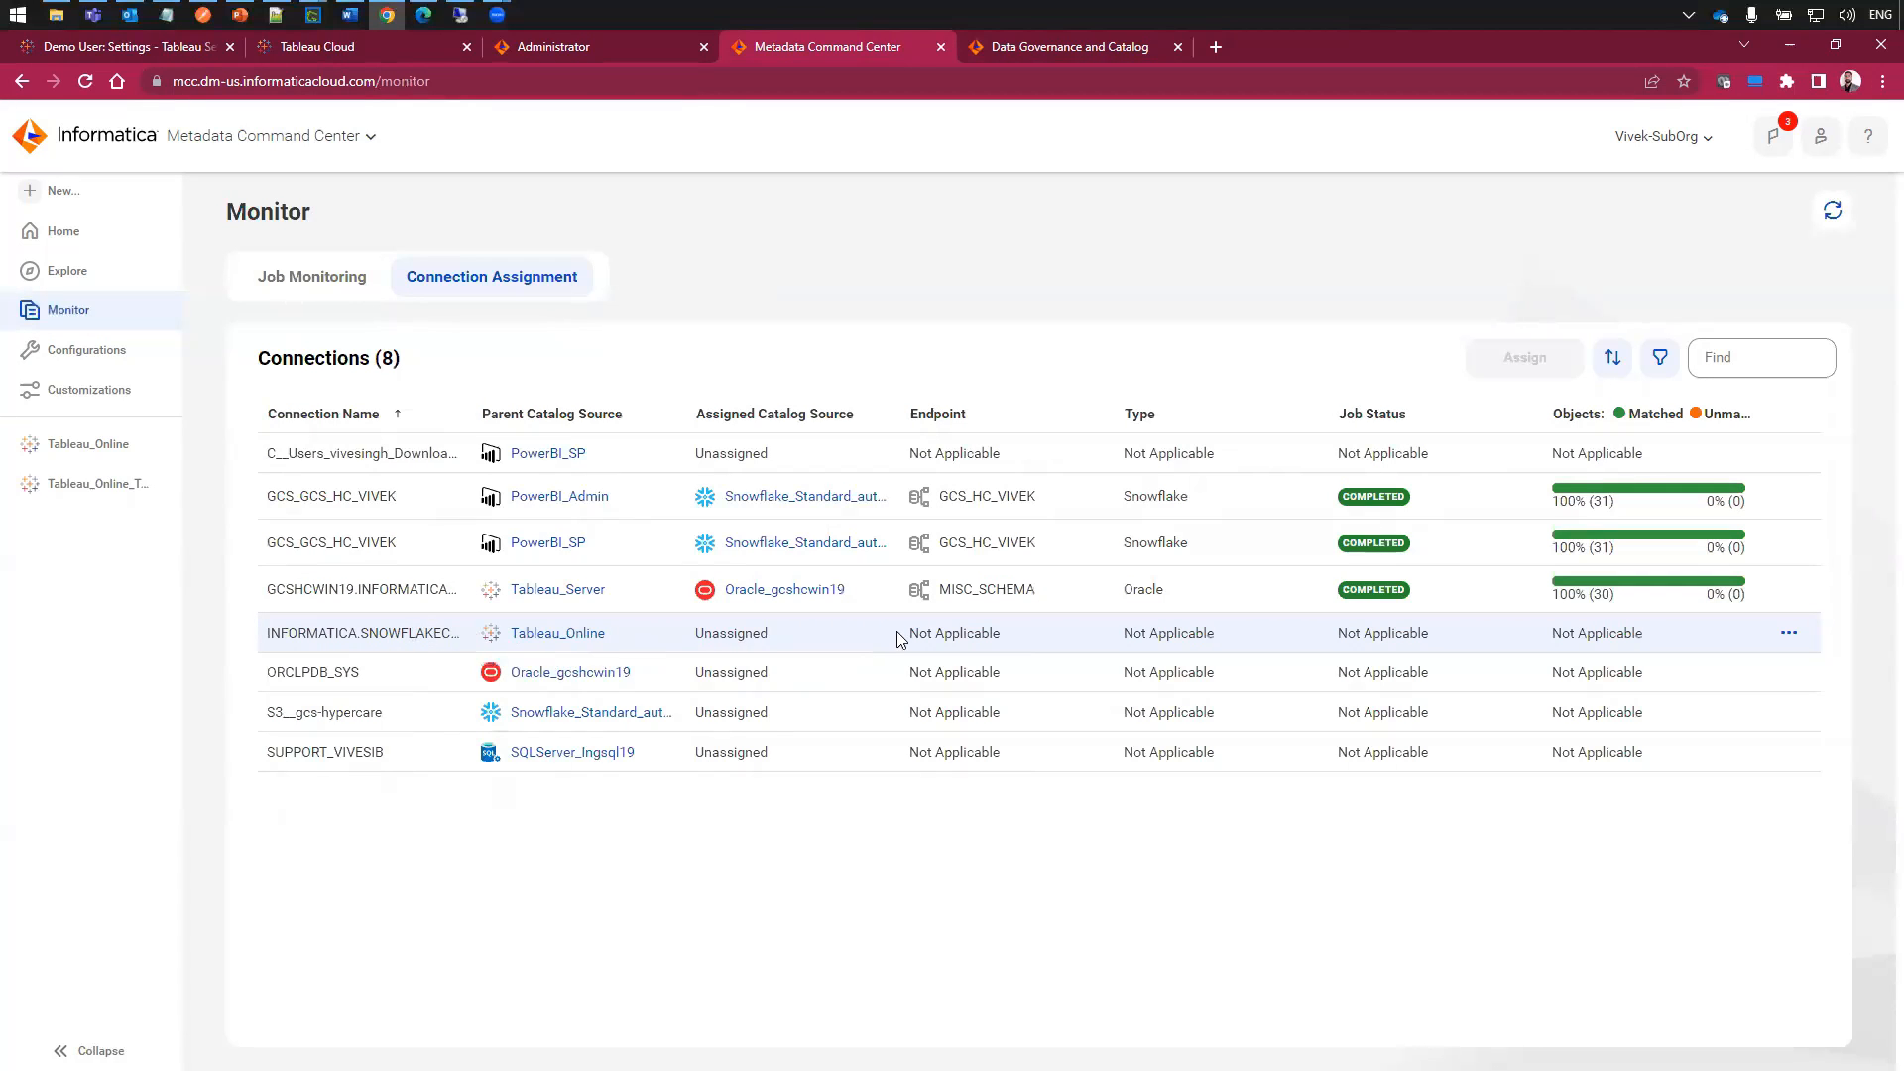
click(1789, 632)
click(1806, 694)
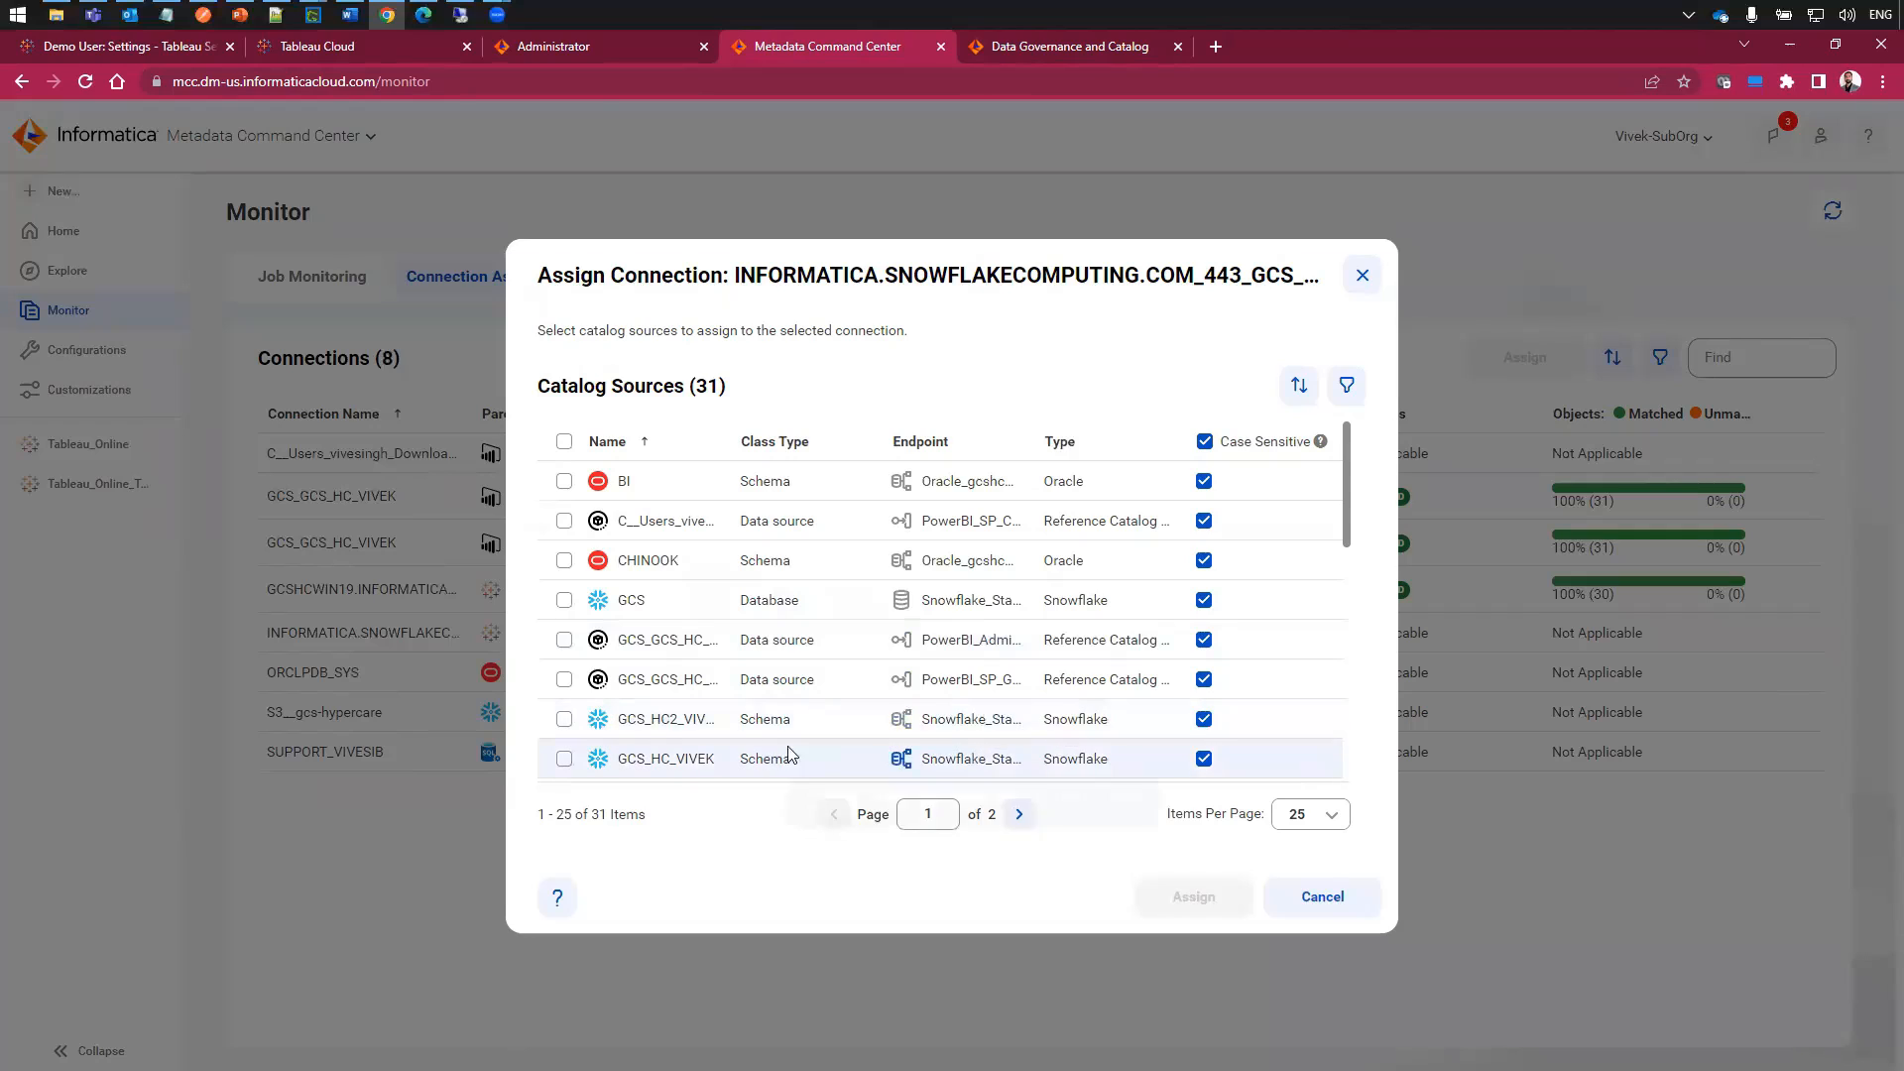
click(564, 760)
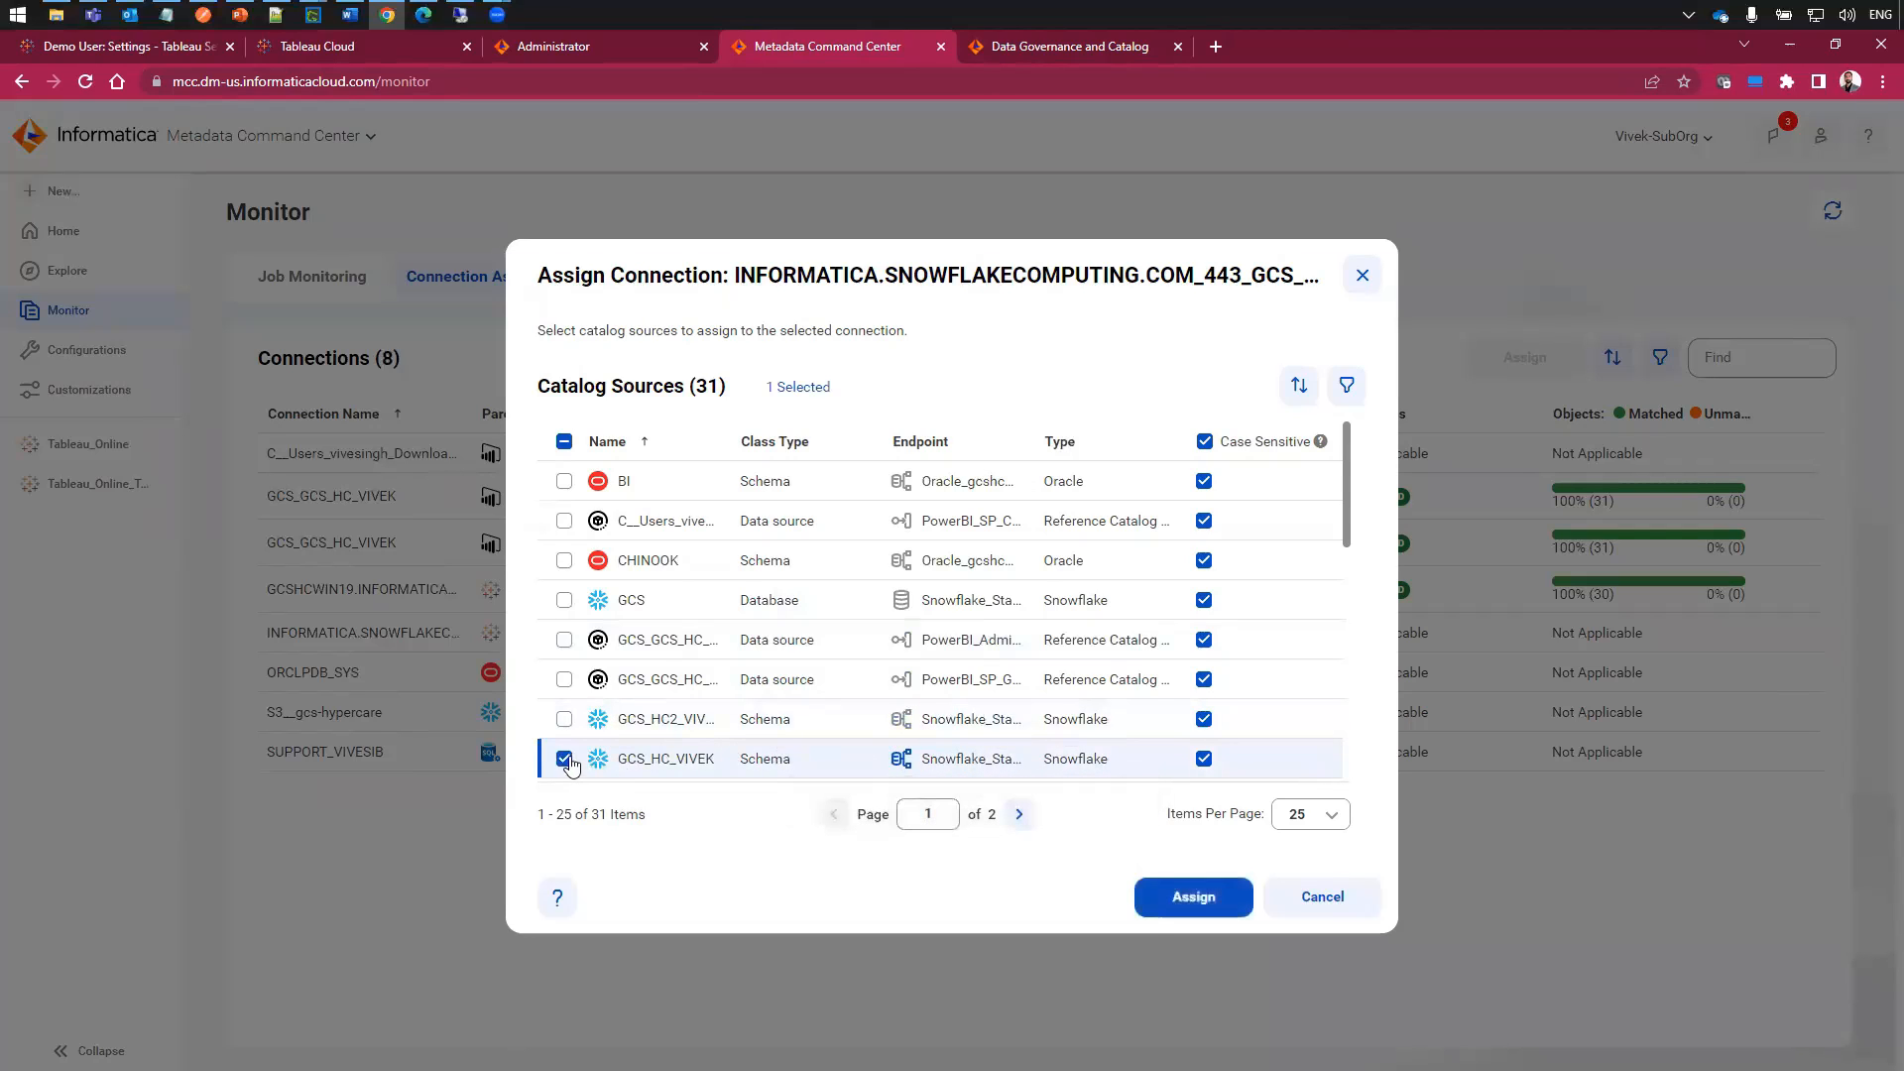
click(1223, 897)
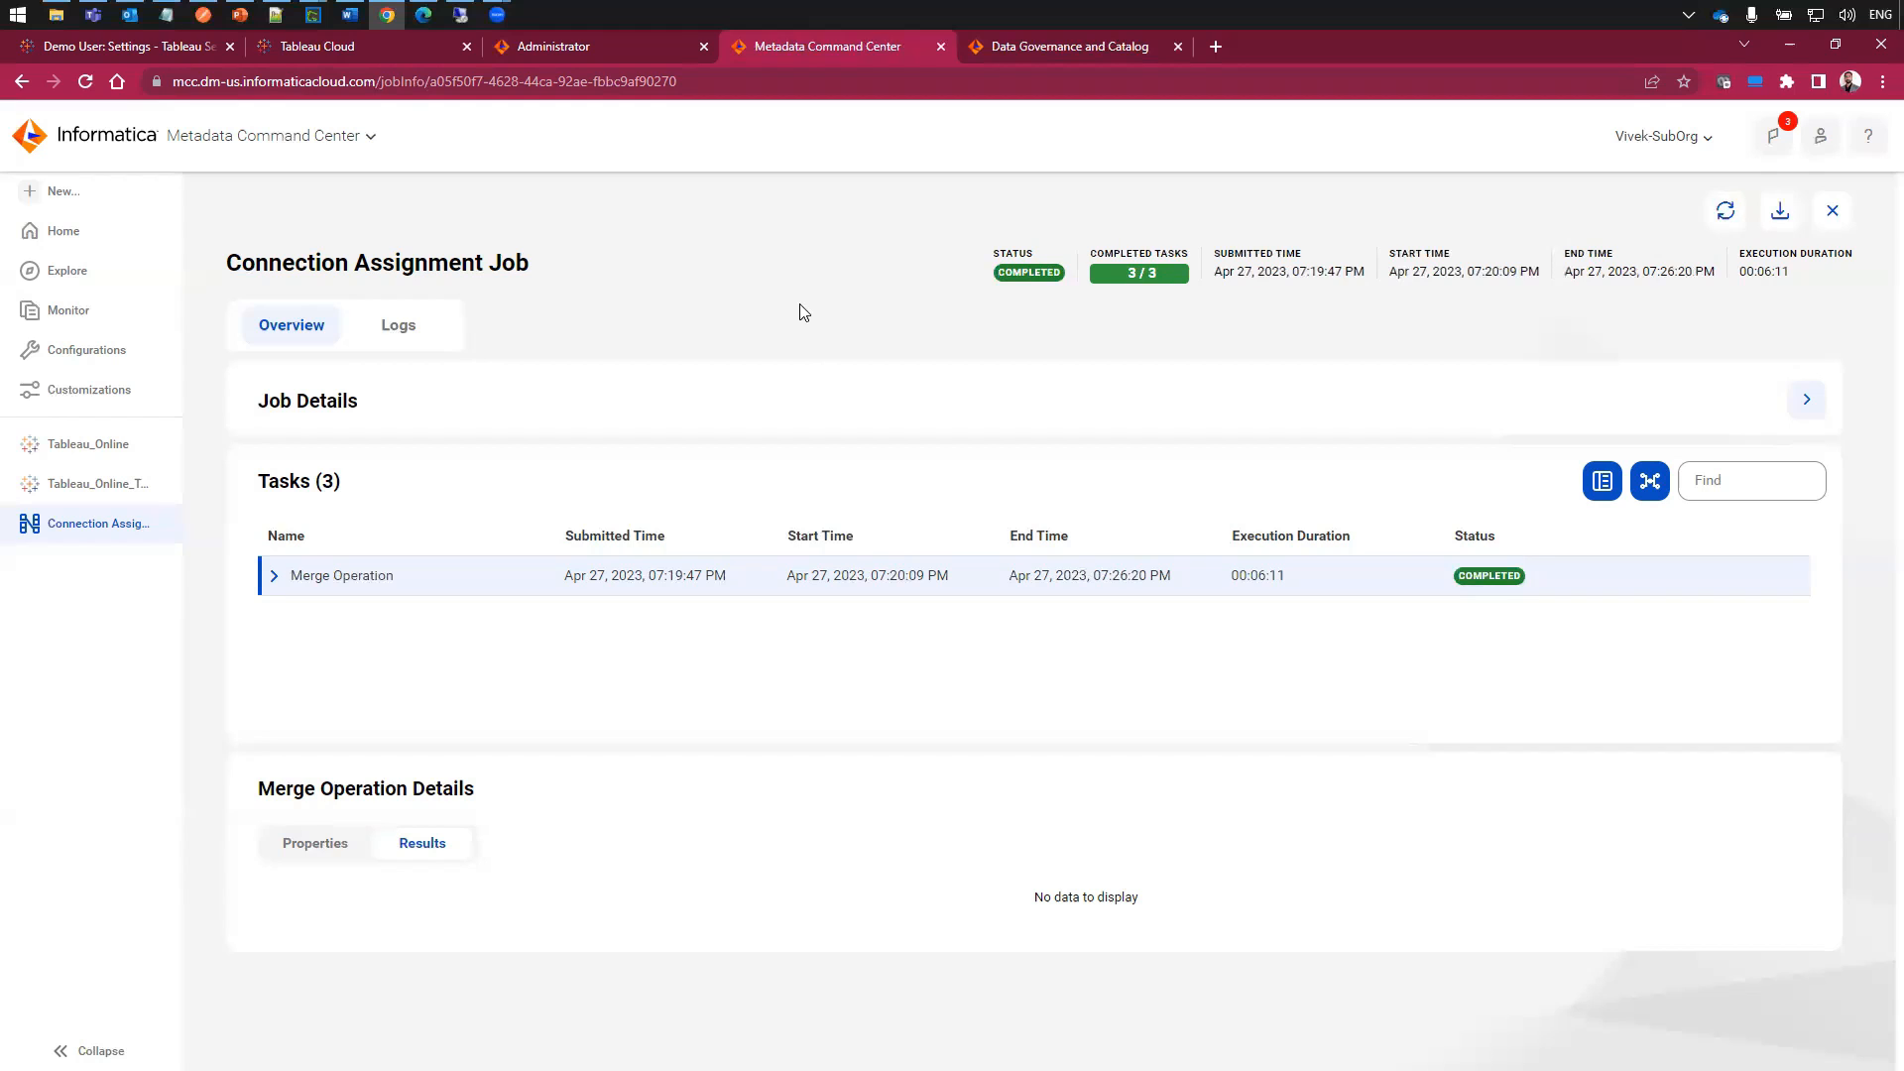
- In Data Governance and Catalog, browse Tableau_Online from tableauonlinedemosite through HR Analytics Project and its workbook to HR Analytics Dashboard - Snowflake
click(1066, 48)
click(392, 812)
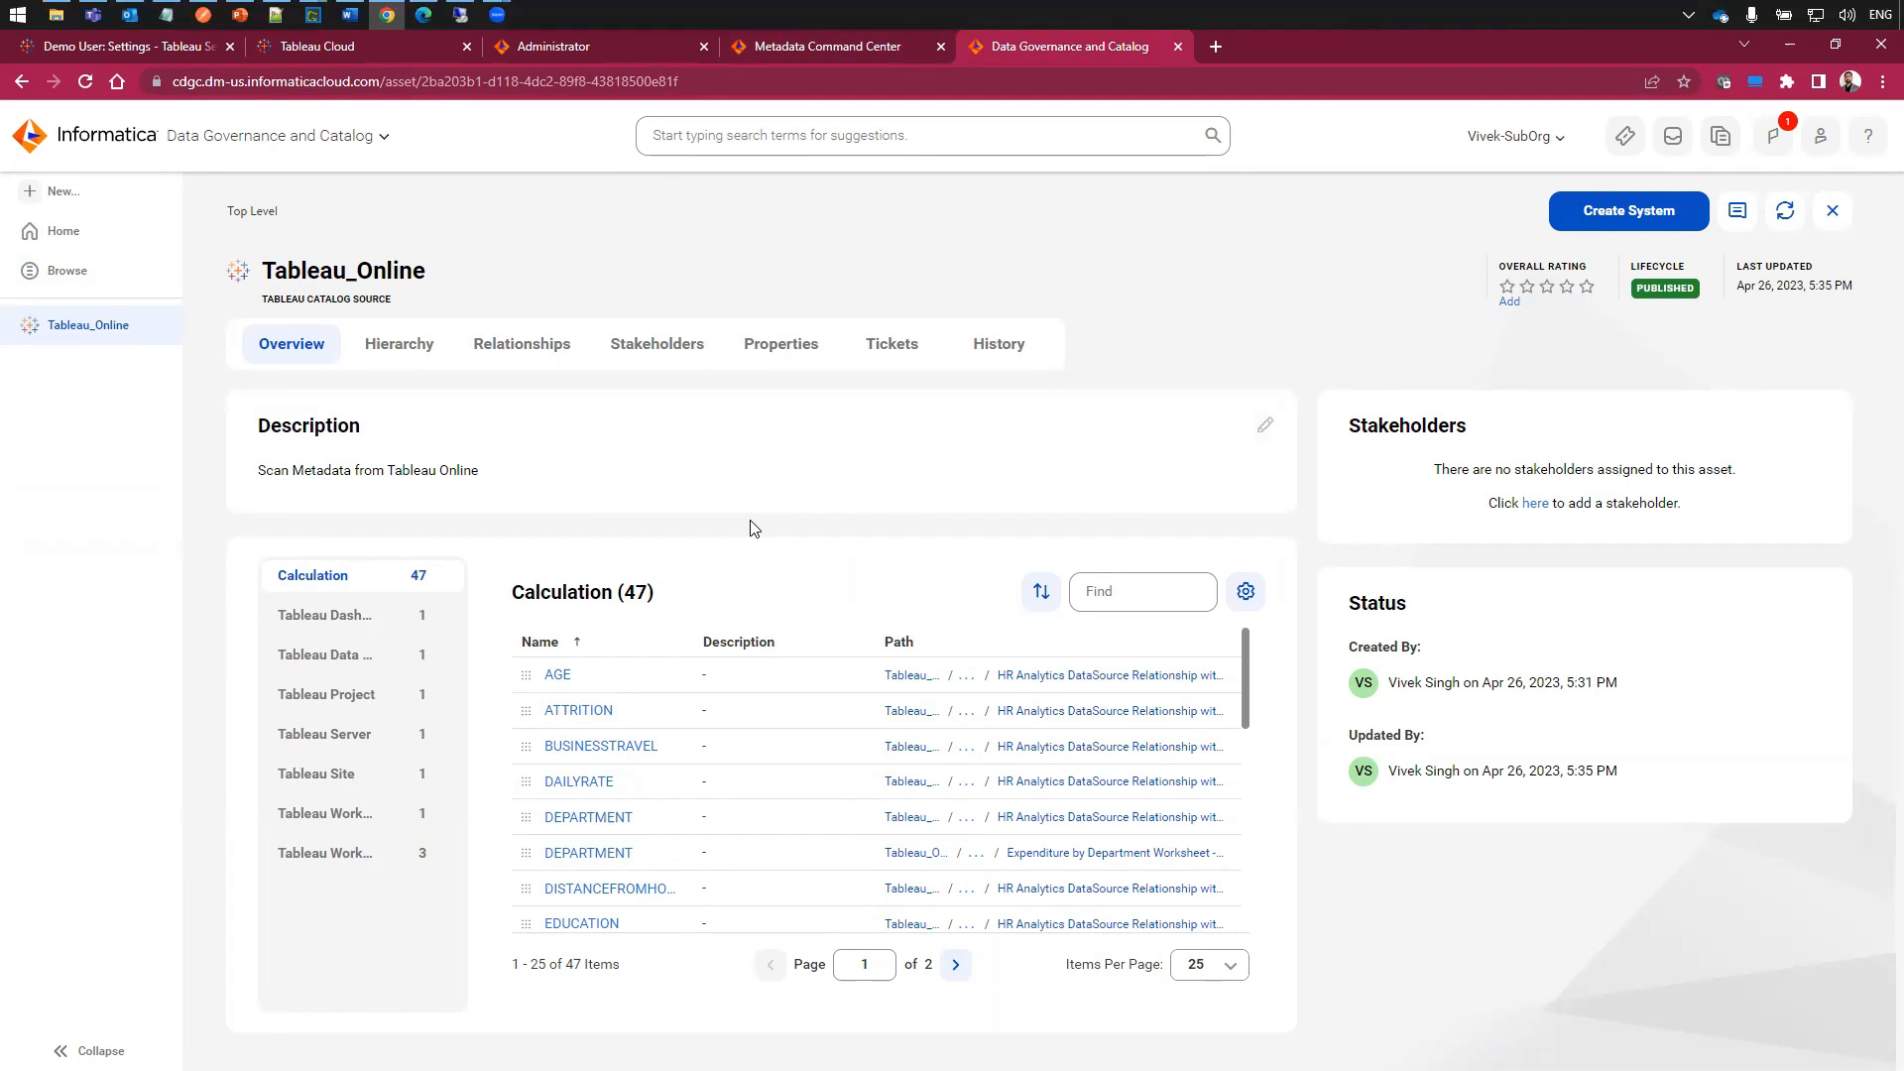
click(310, 774)
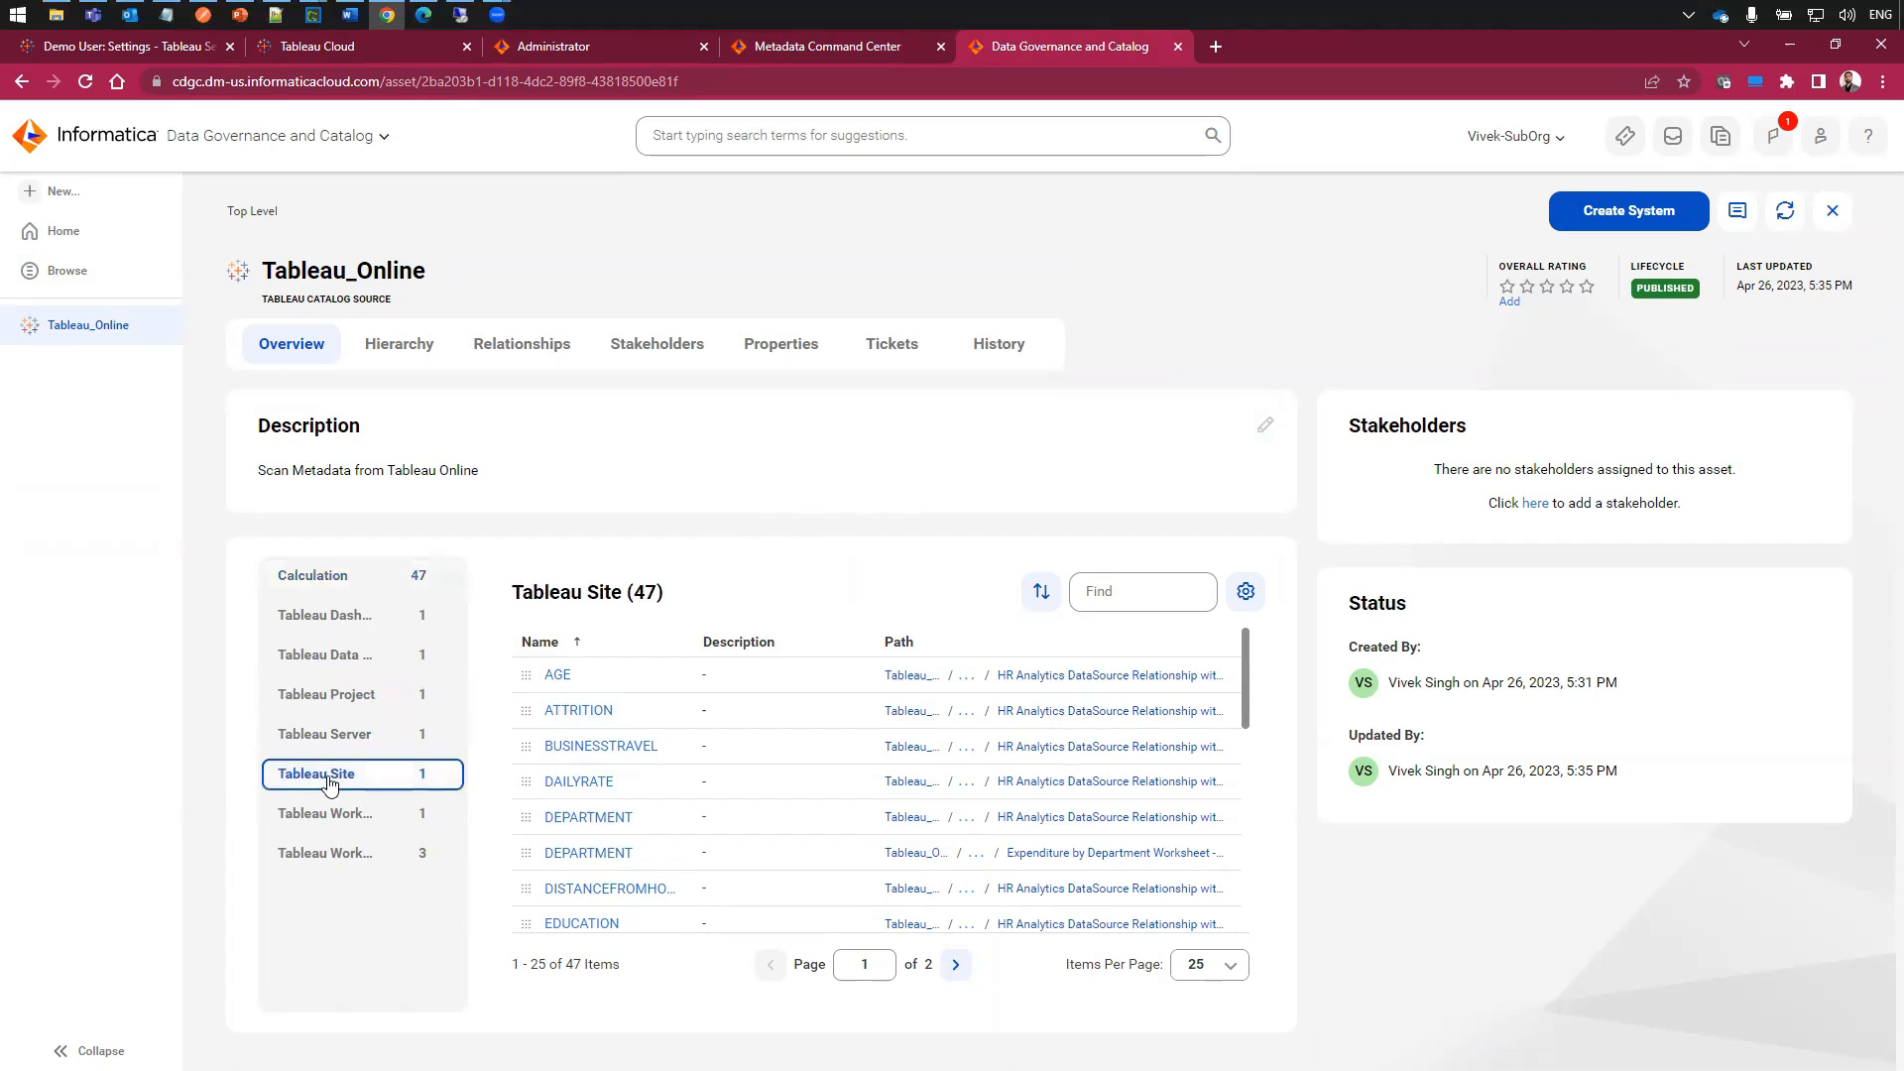
click(615, 672)
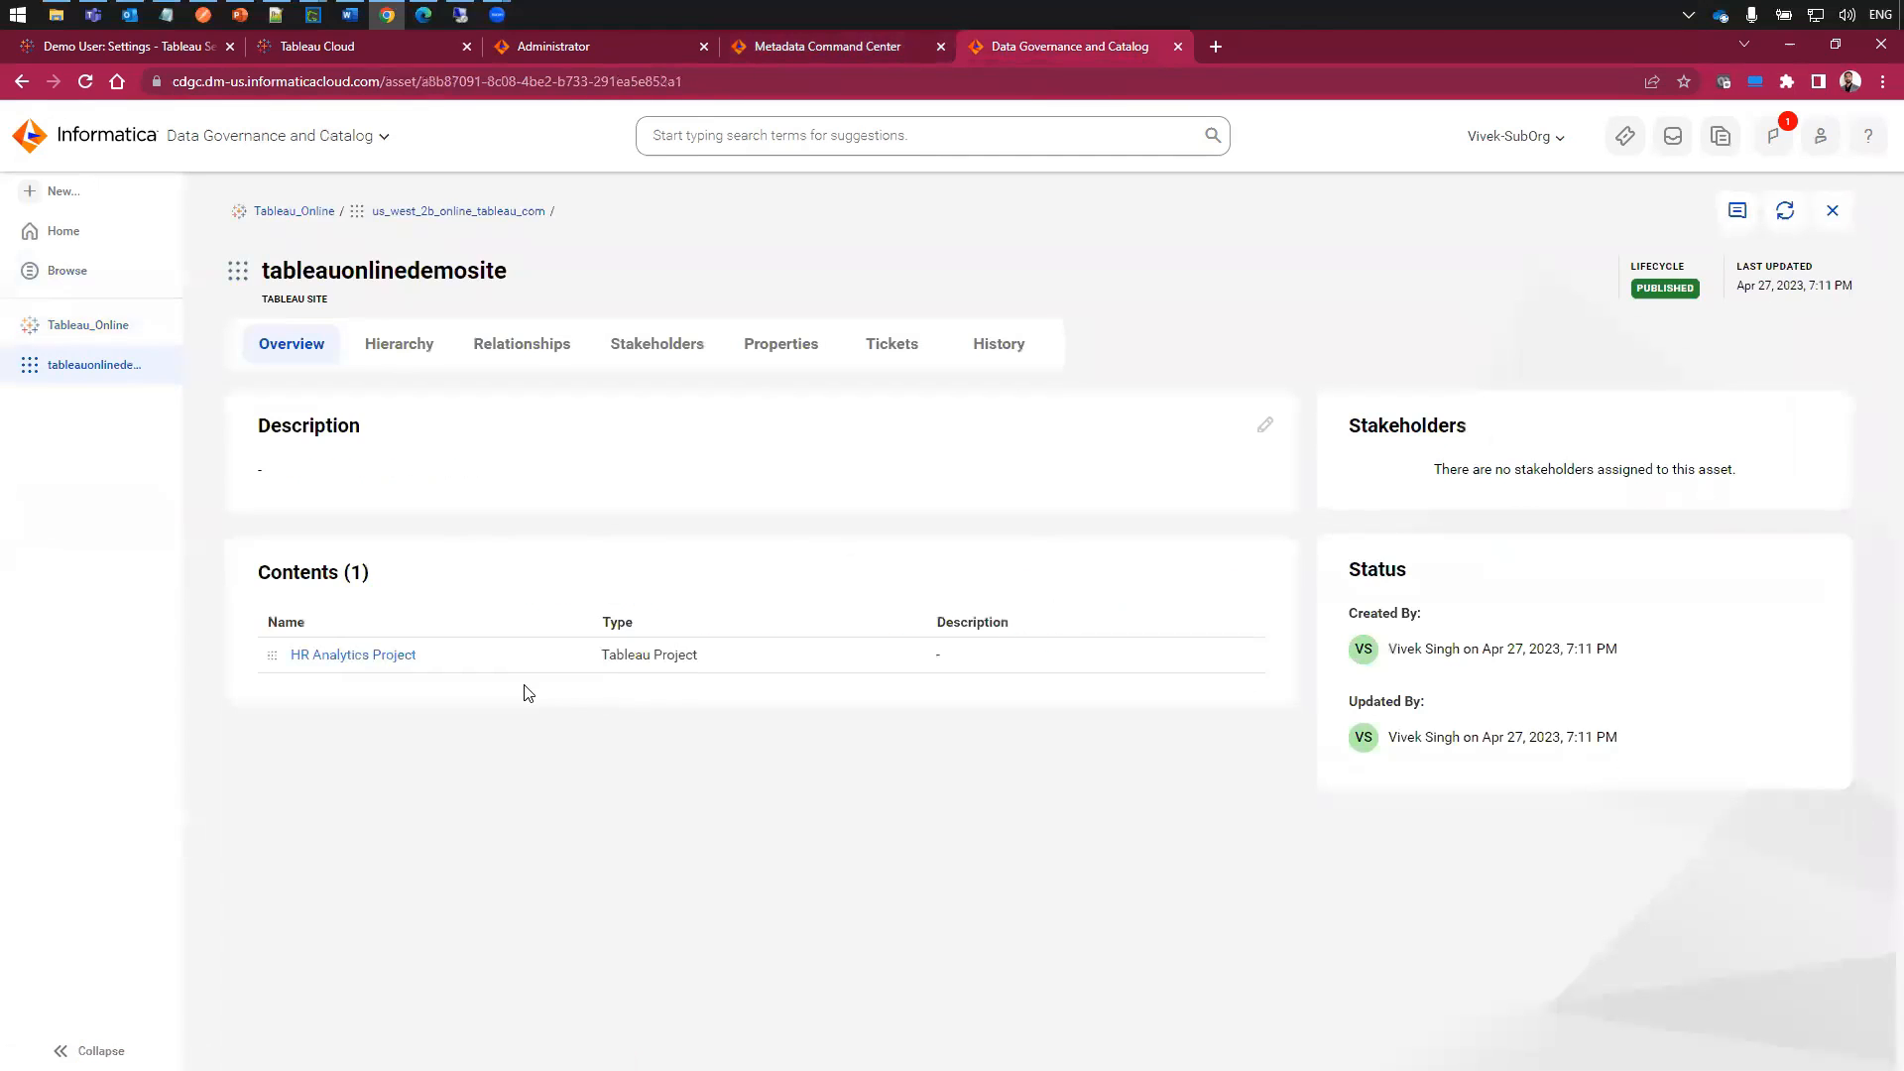
click(402, 659)
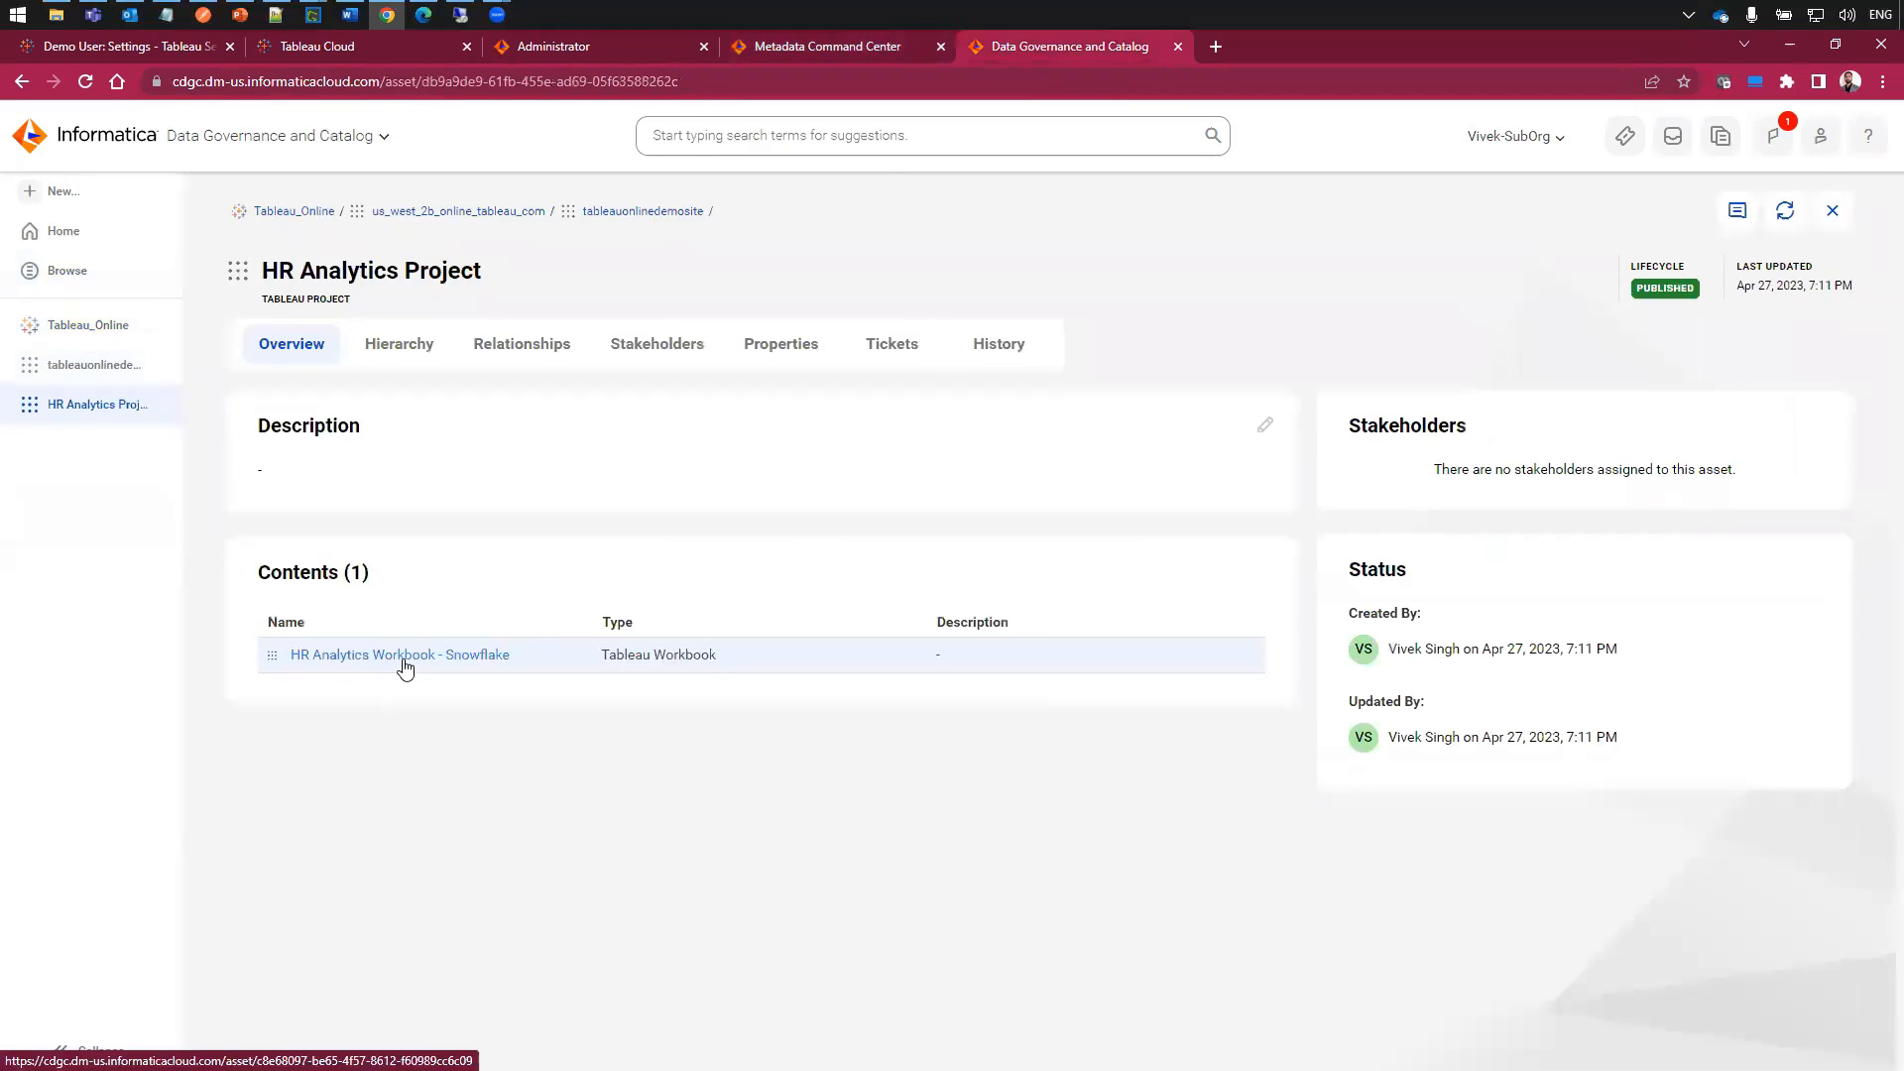
click(480, 657)
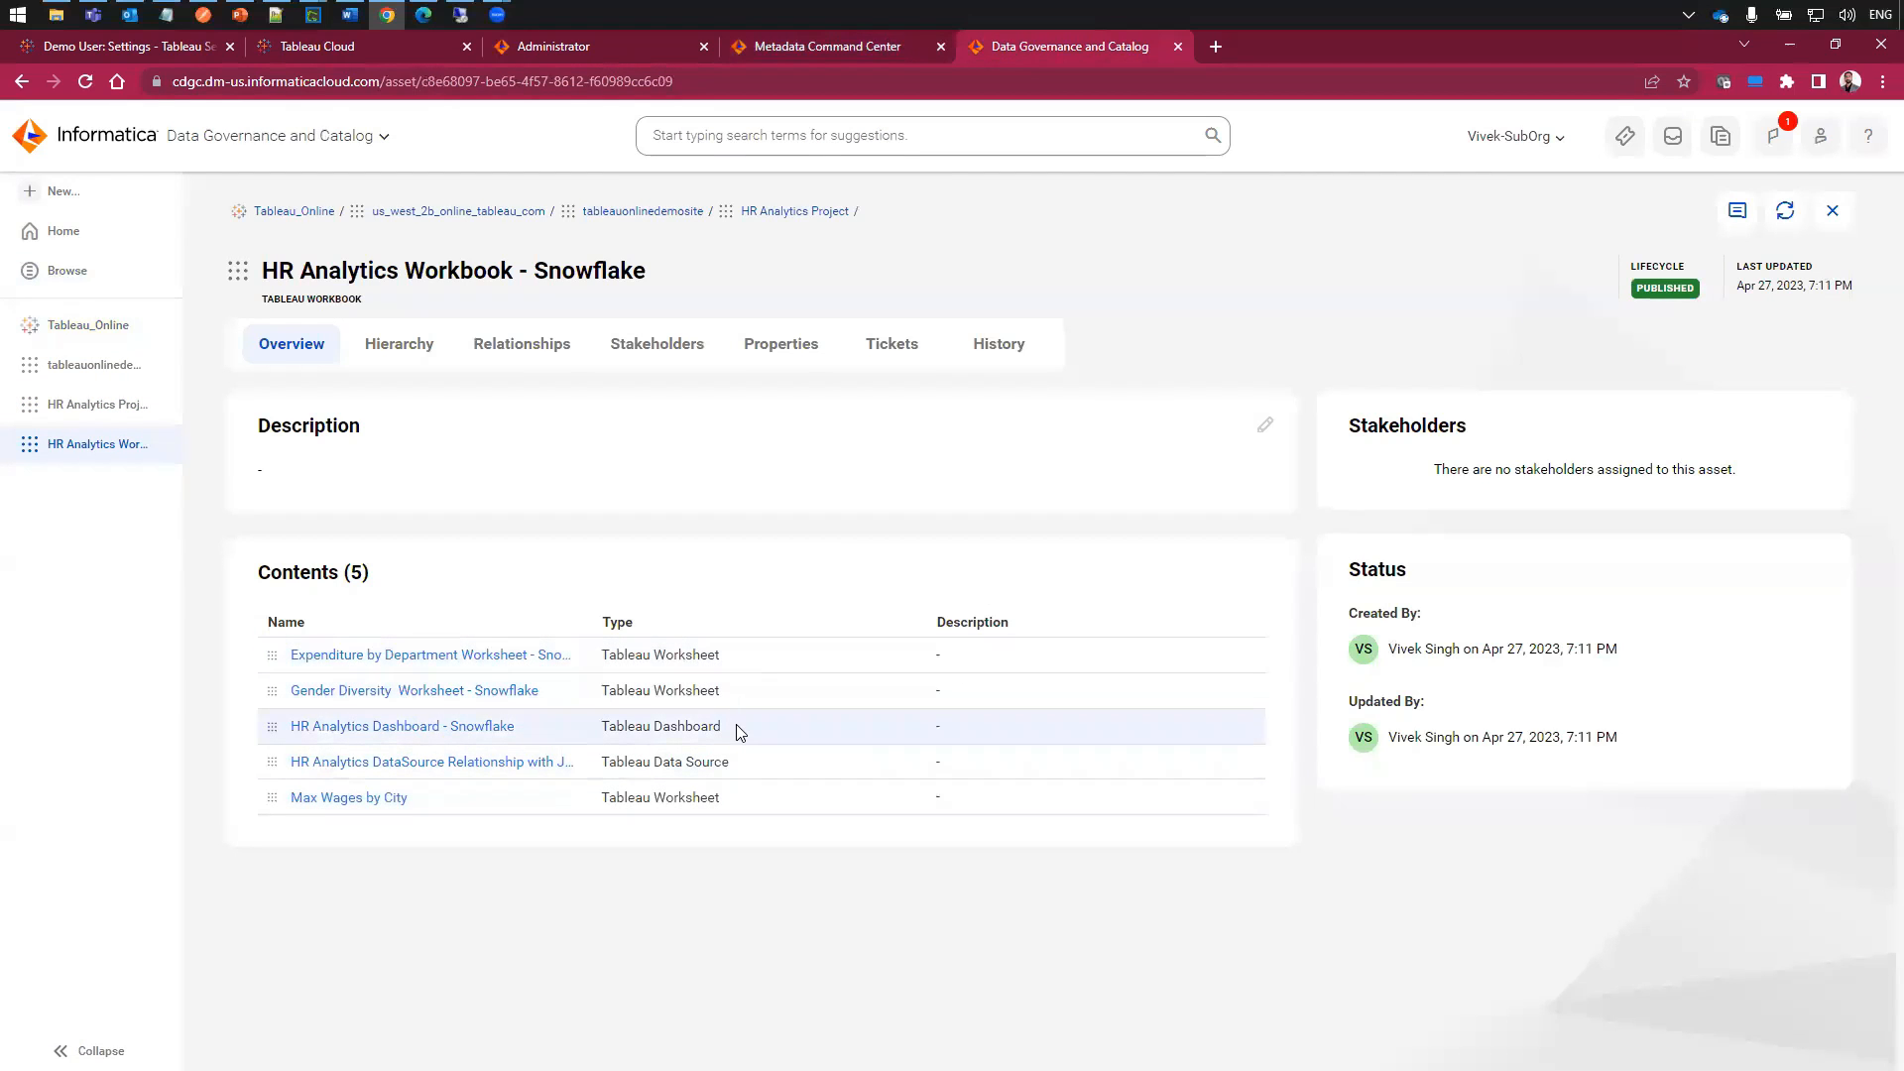
click(425, 729)
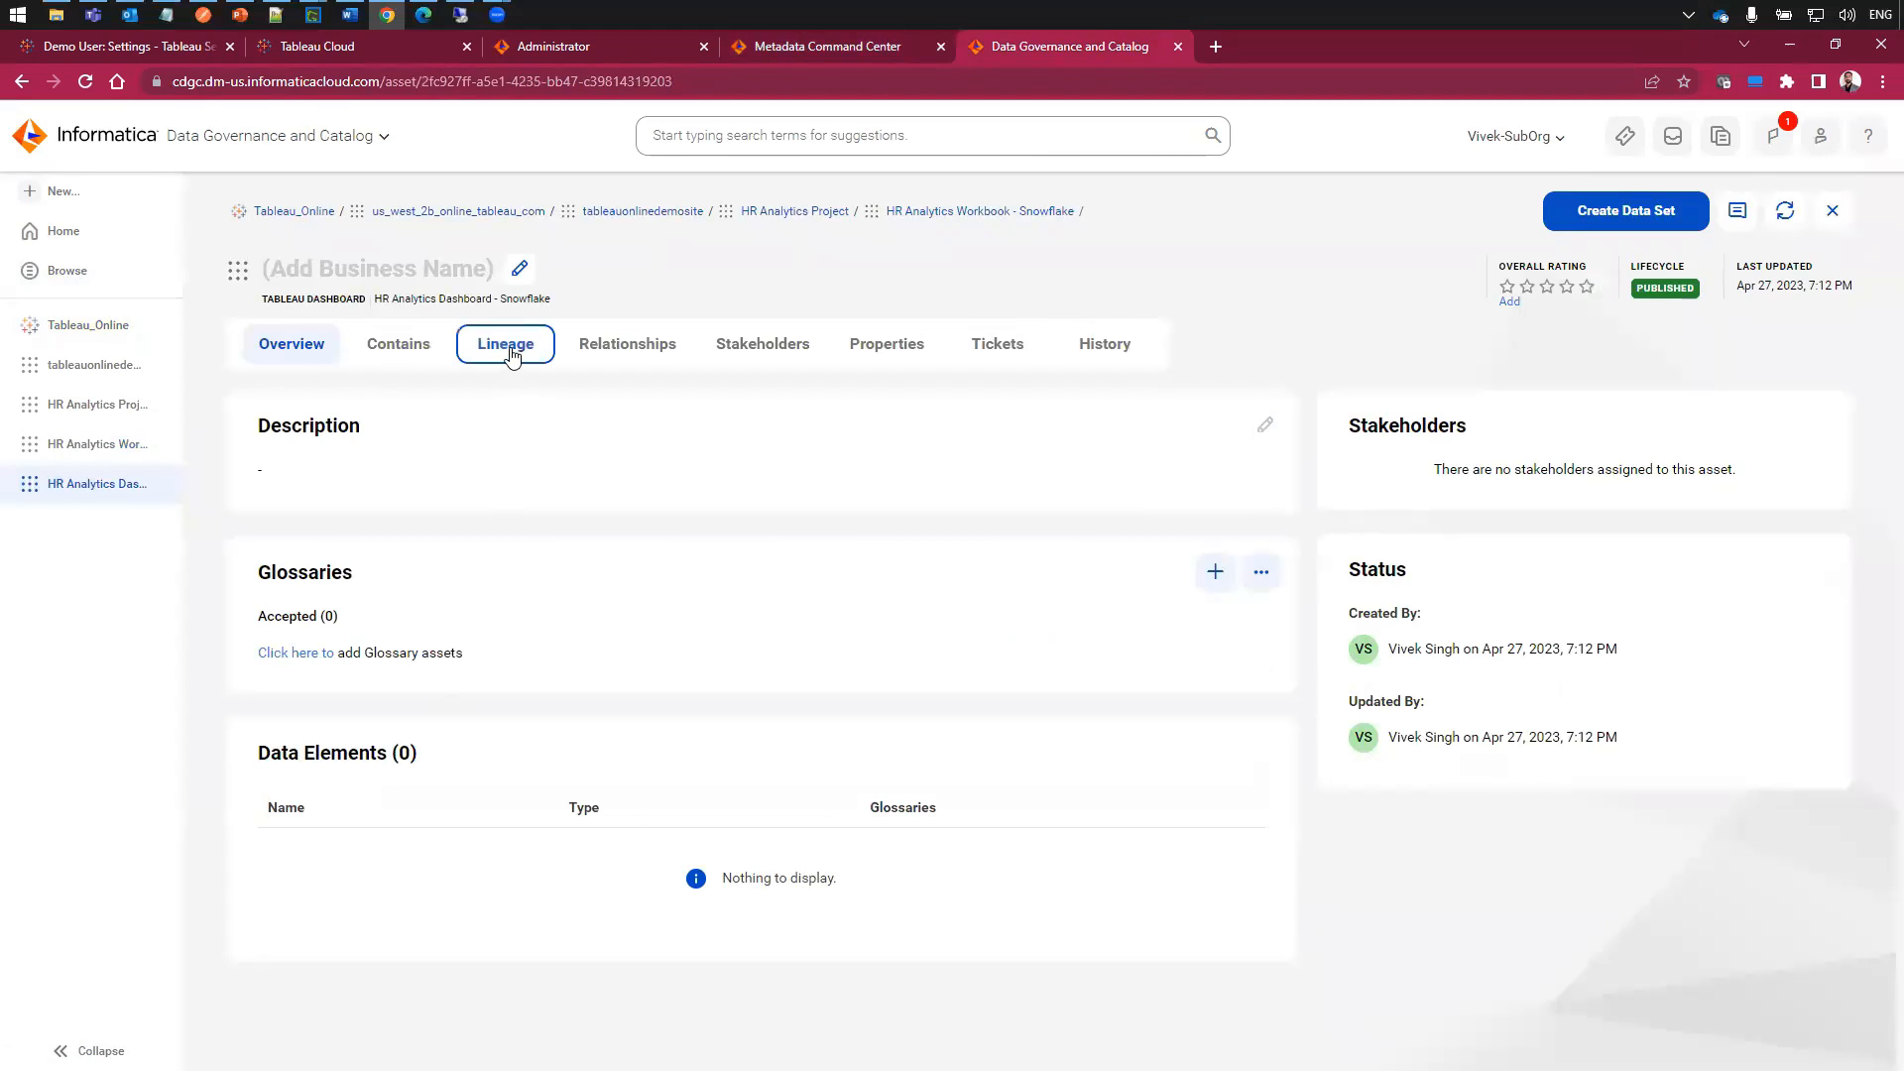
- Display the lineage of HR Analytics Dashboard - Snowflake and apply the Maximum (show all) lineage hops setting
click(511, 355)
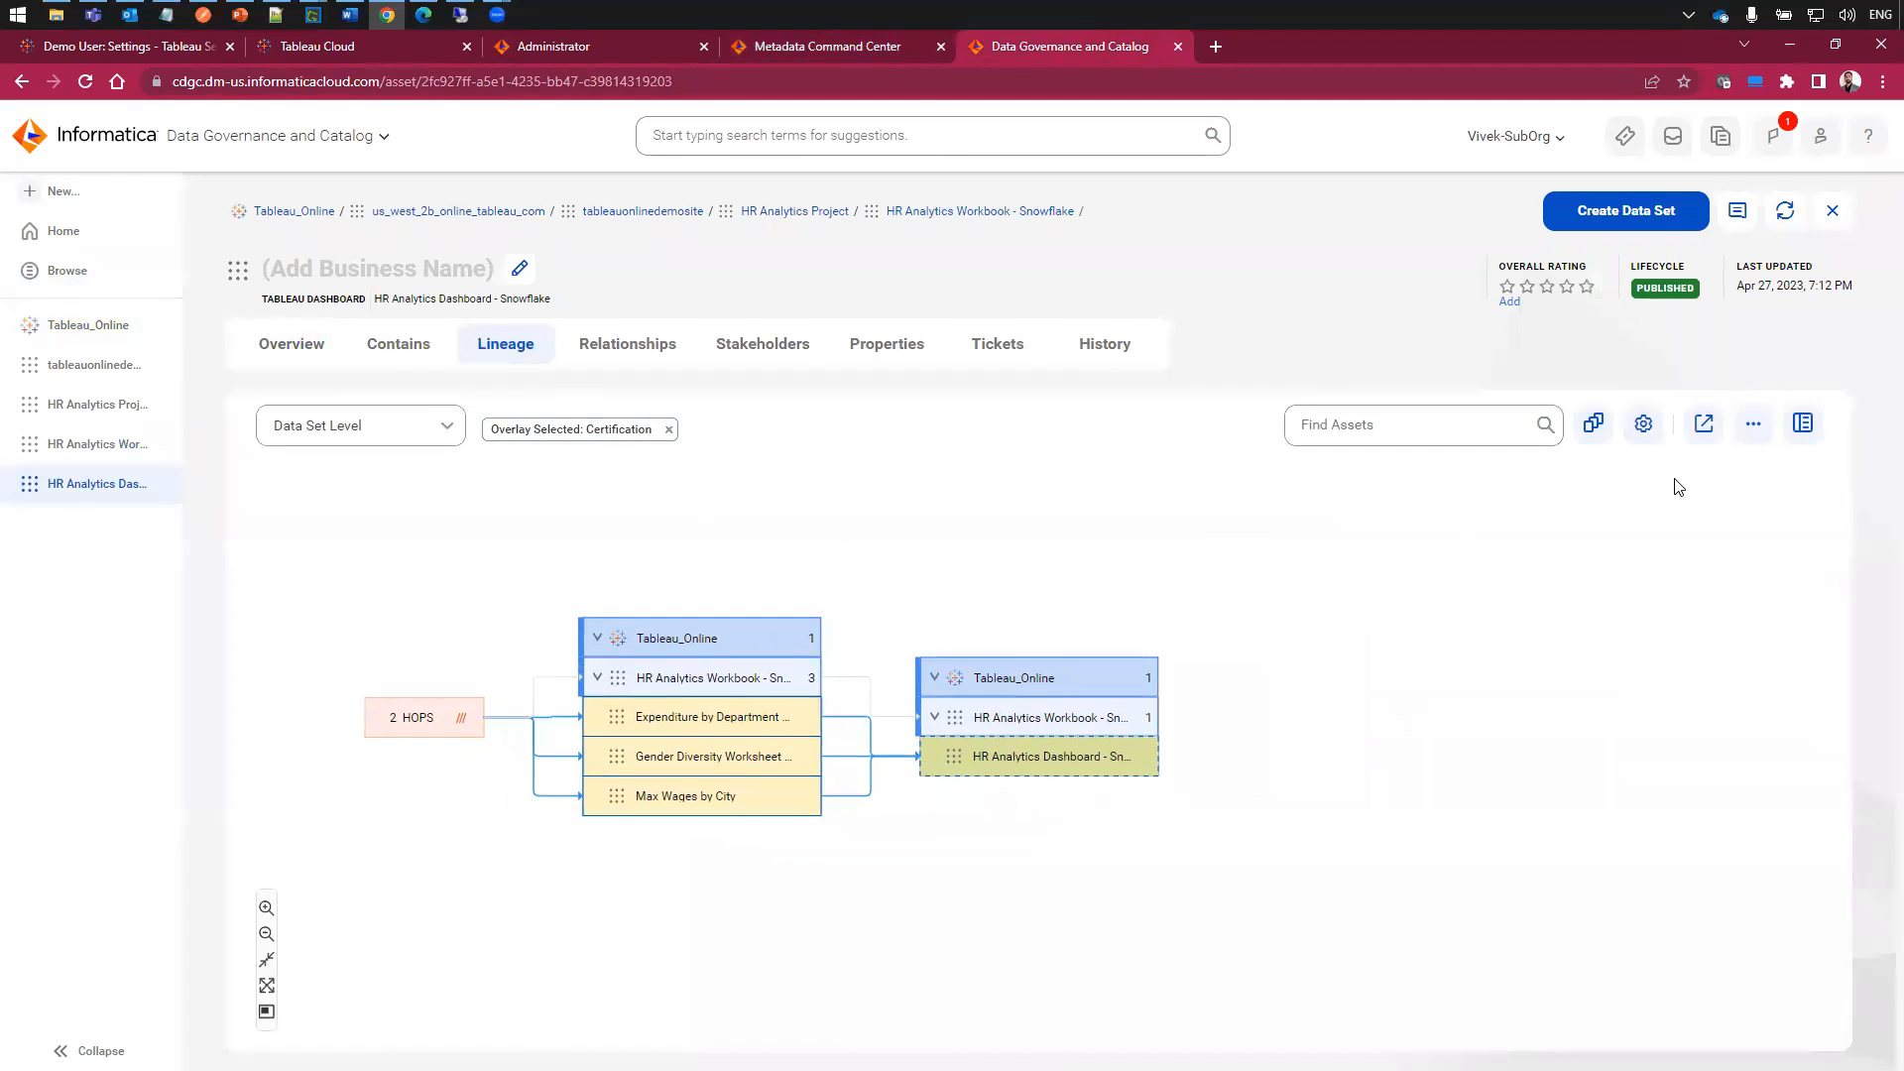
click(1643, 424)
click(1448, 583)
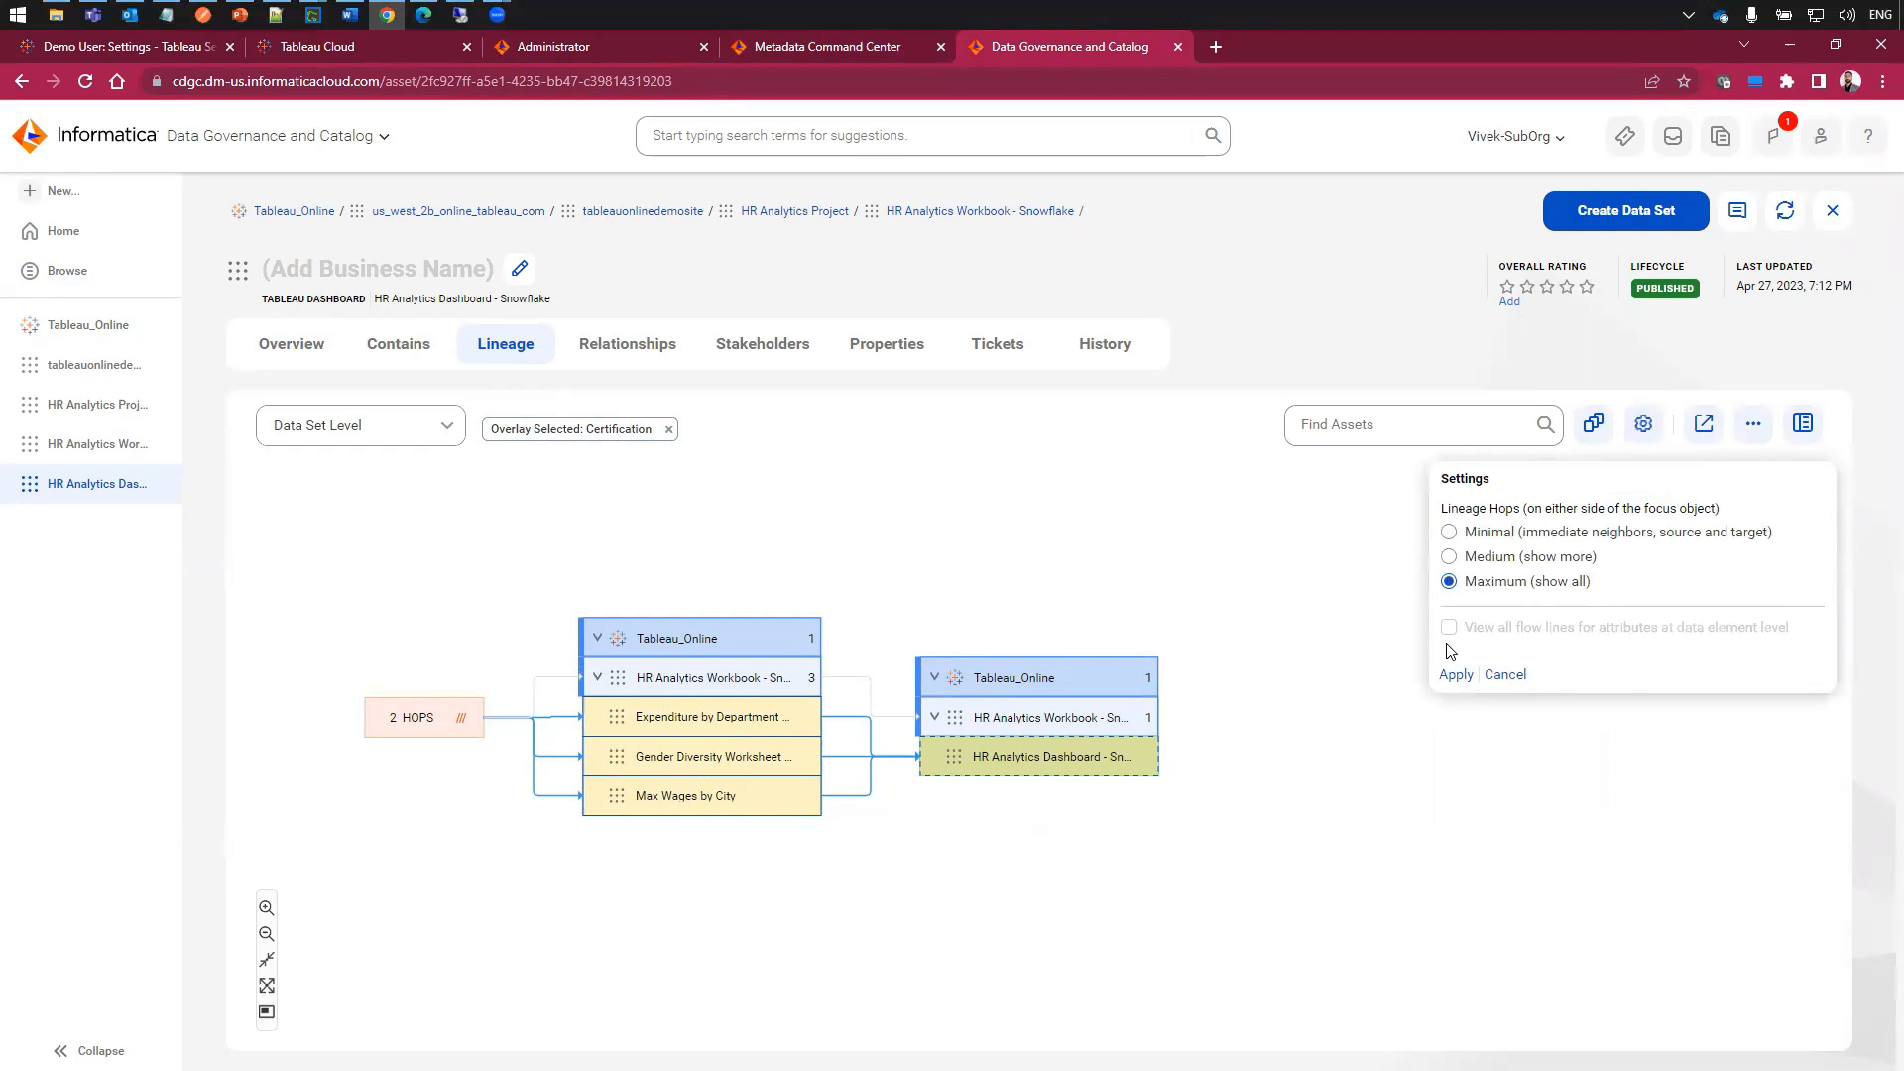
click(1454, 675)
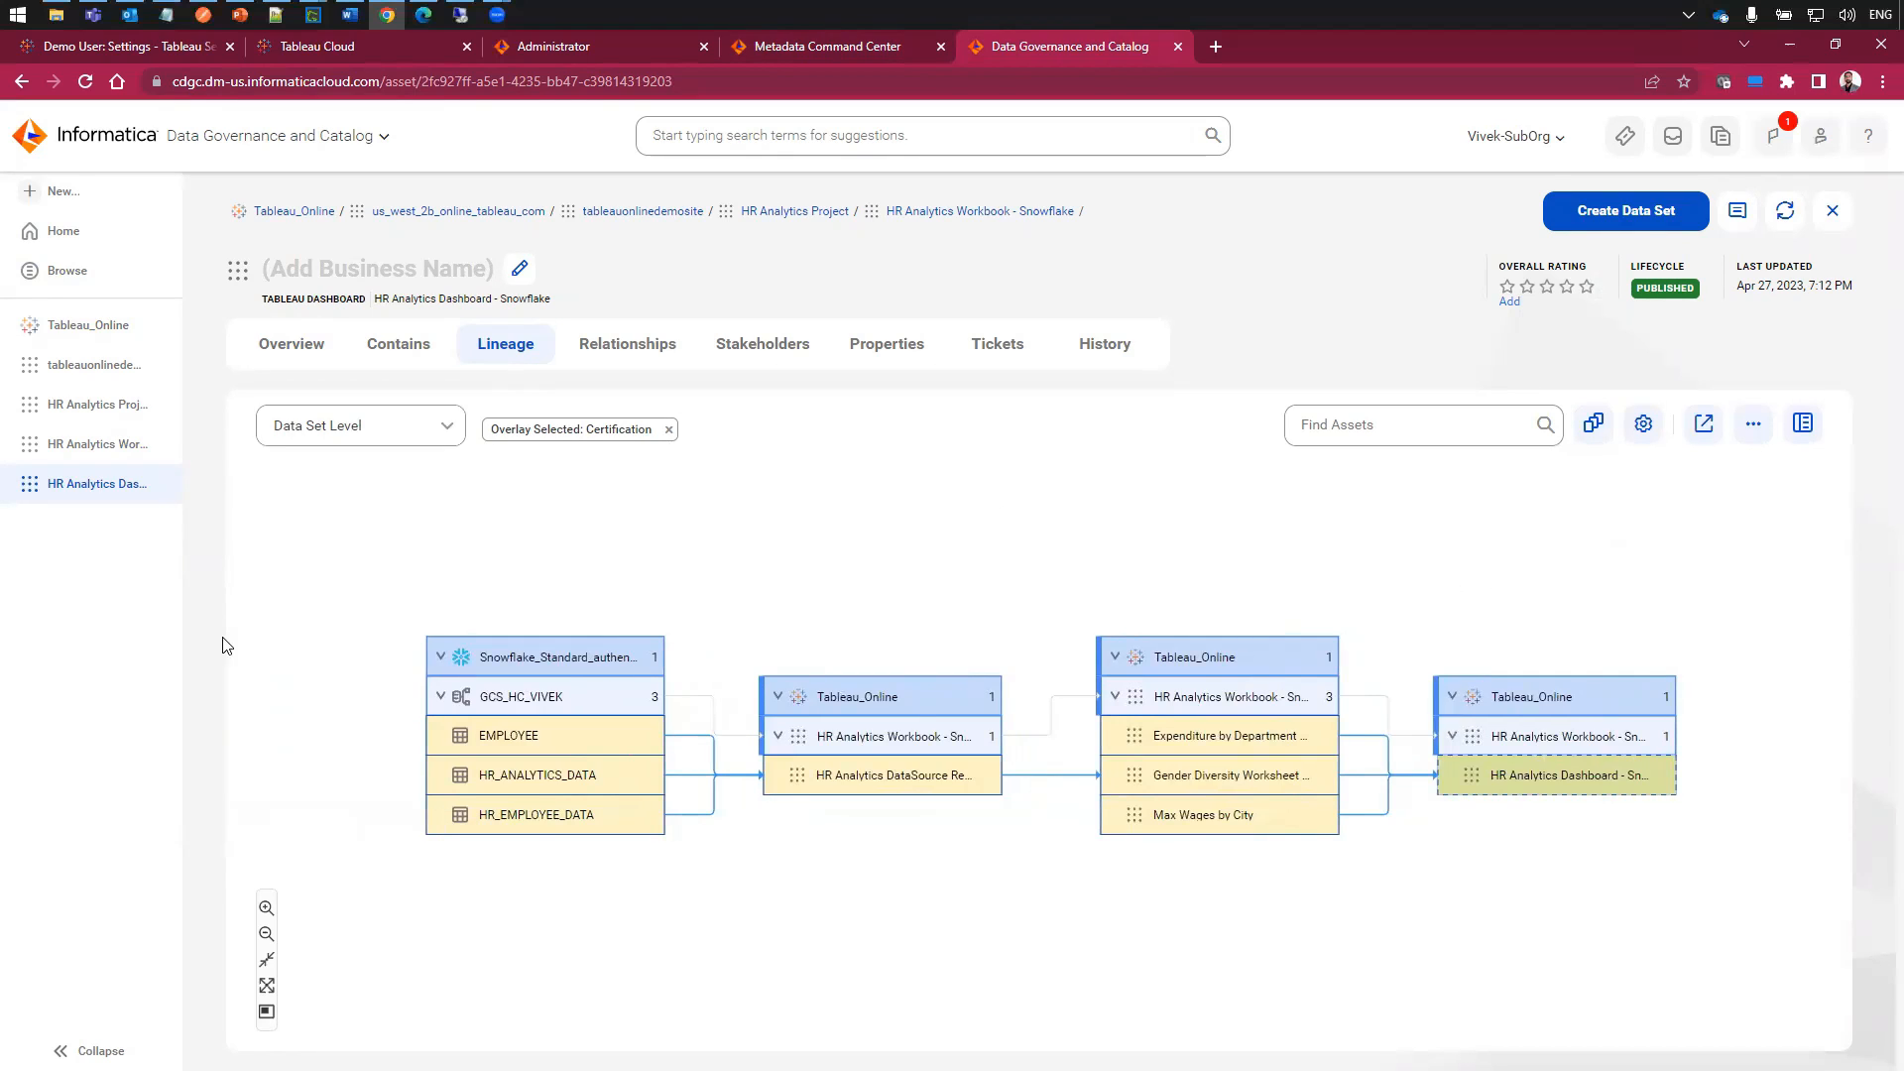
- Examine the lineage from the Snowflake tables through the Tableau data source and worksheets to the dashboard
mouse_move(517, 663)
mouse_move(943, 773)
mouse_move(1279, 706)
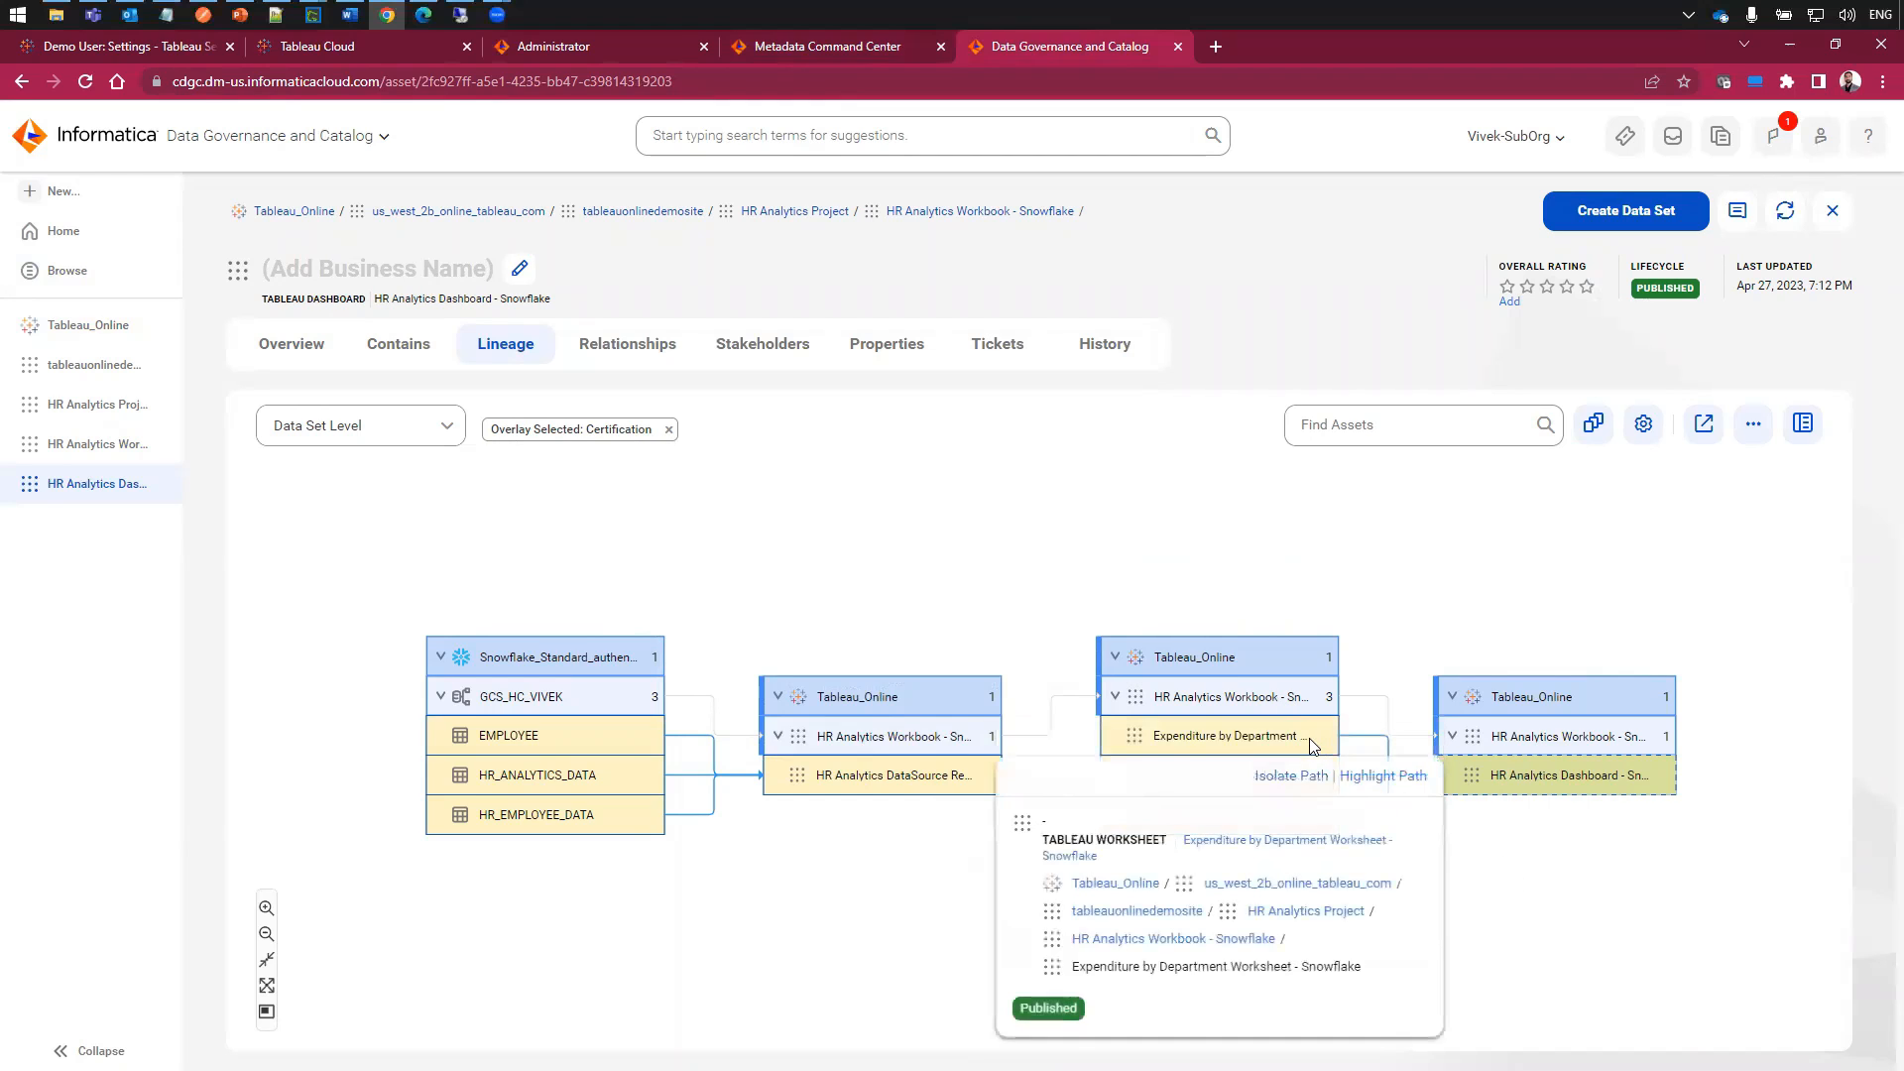
drag(1494, 900, 1429, 899)
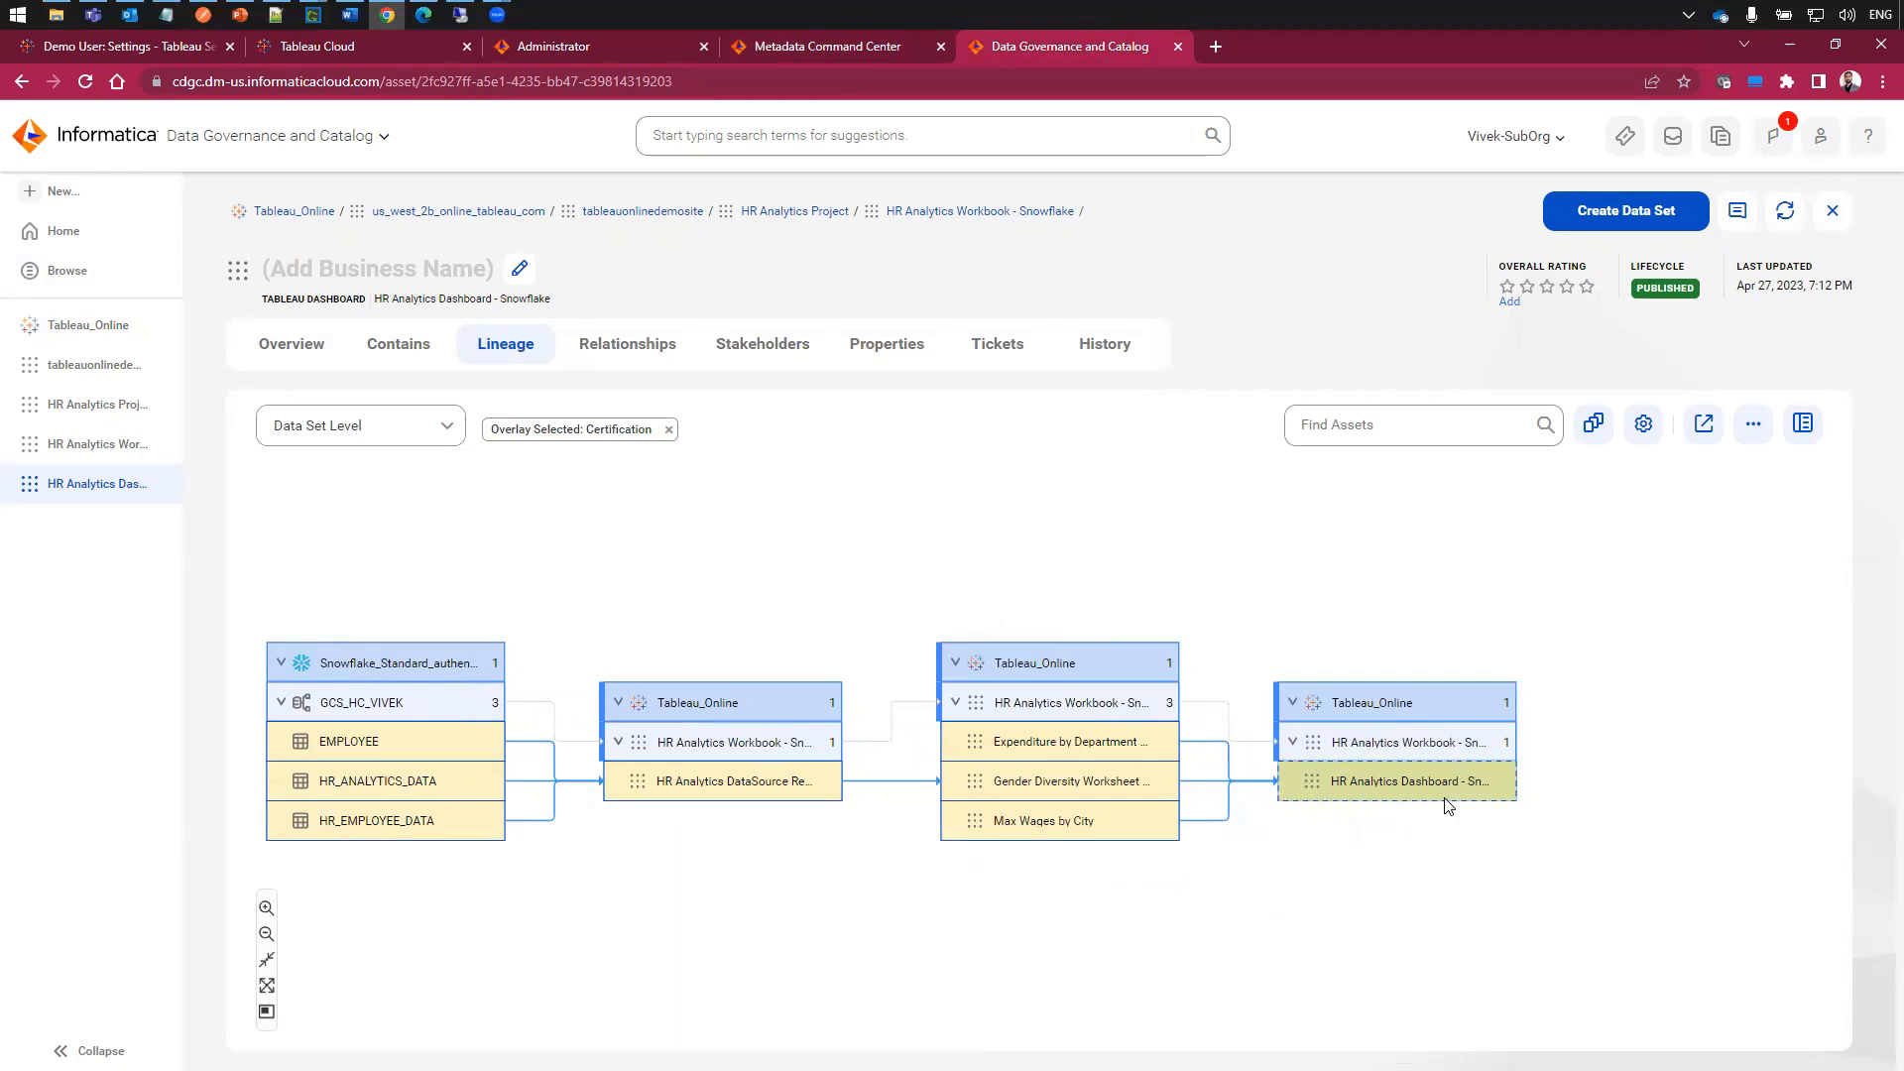
mouse_move(1440, 785)
drag(1035, 925, 1197, 904)
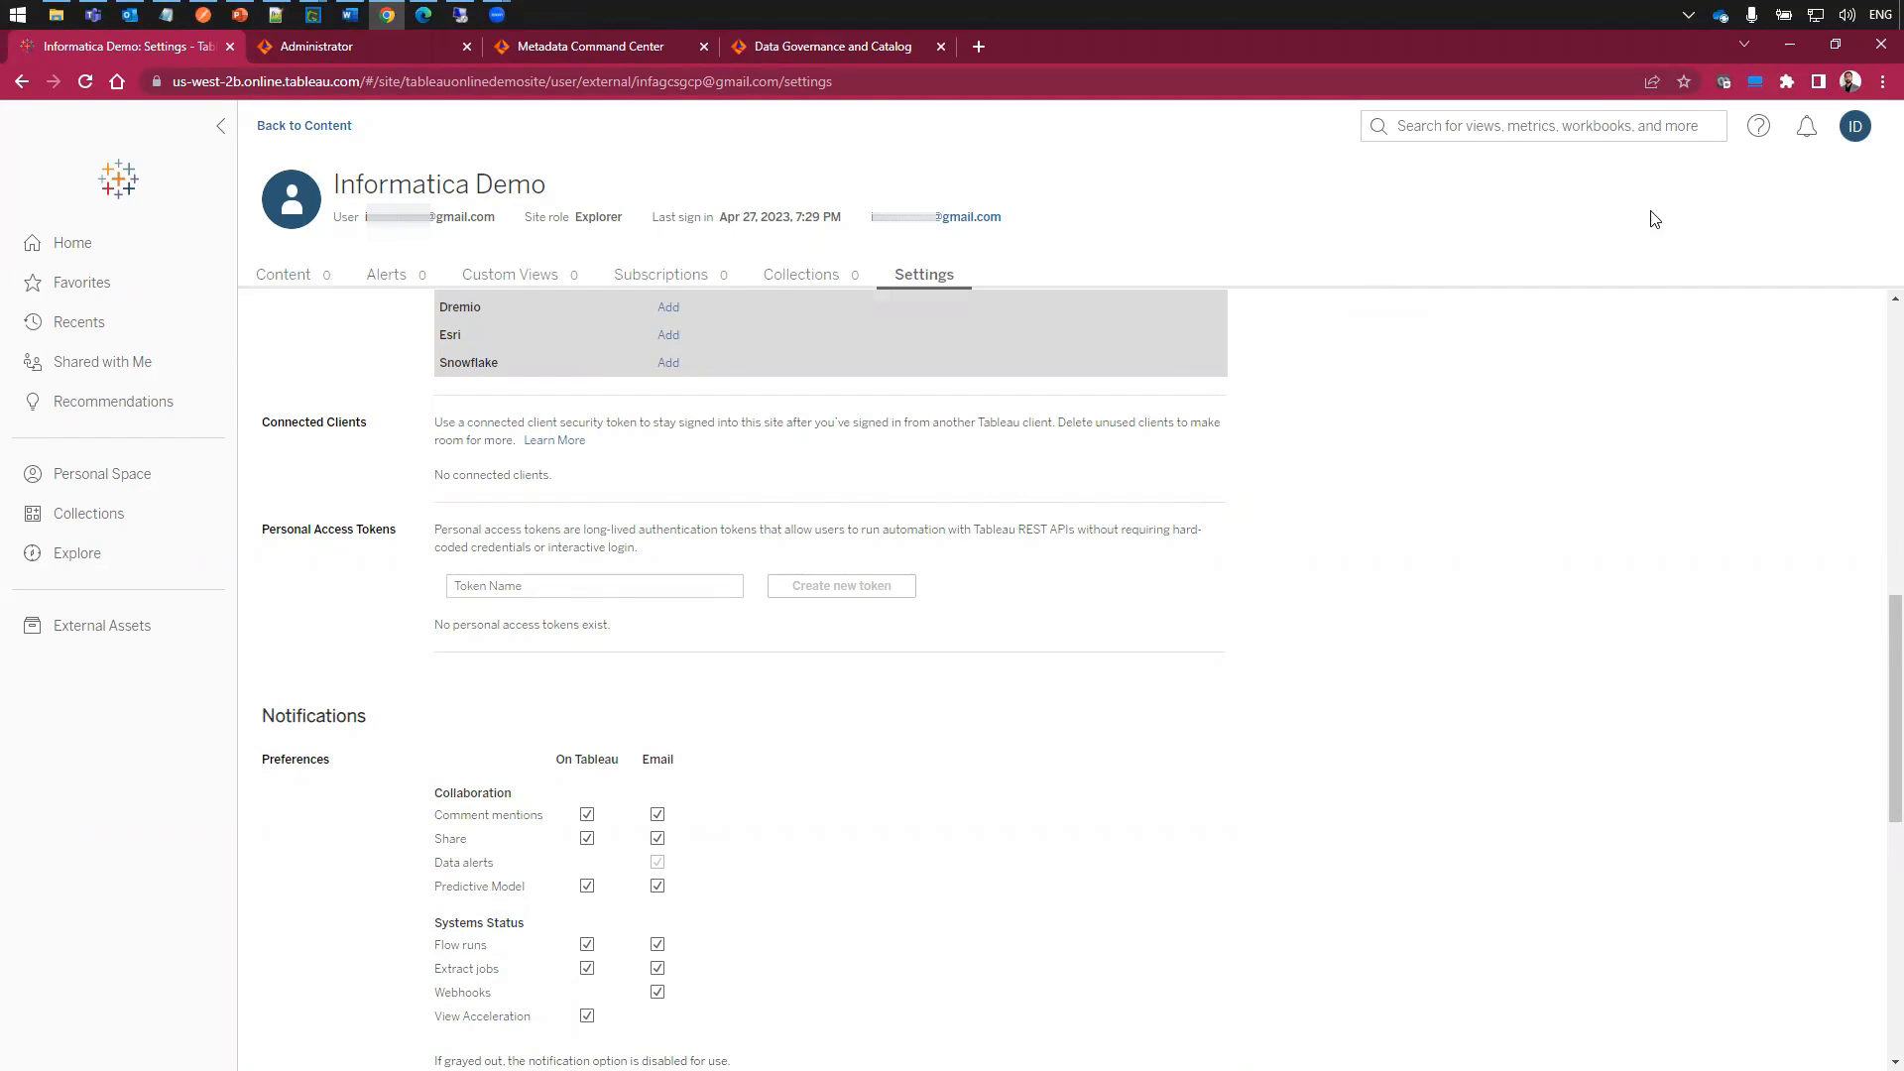
- Create a personal access token named PAT_ONLINE_TOKEN in the Informatica Demo user's Tableau Online account settings
click(1855, 130)
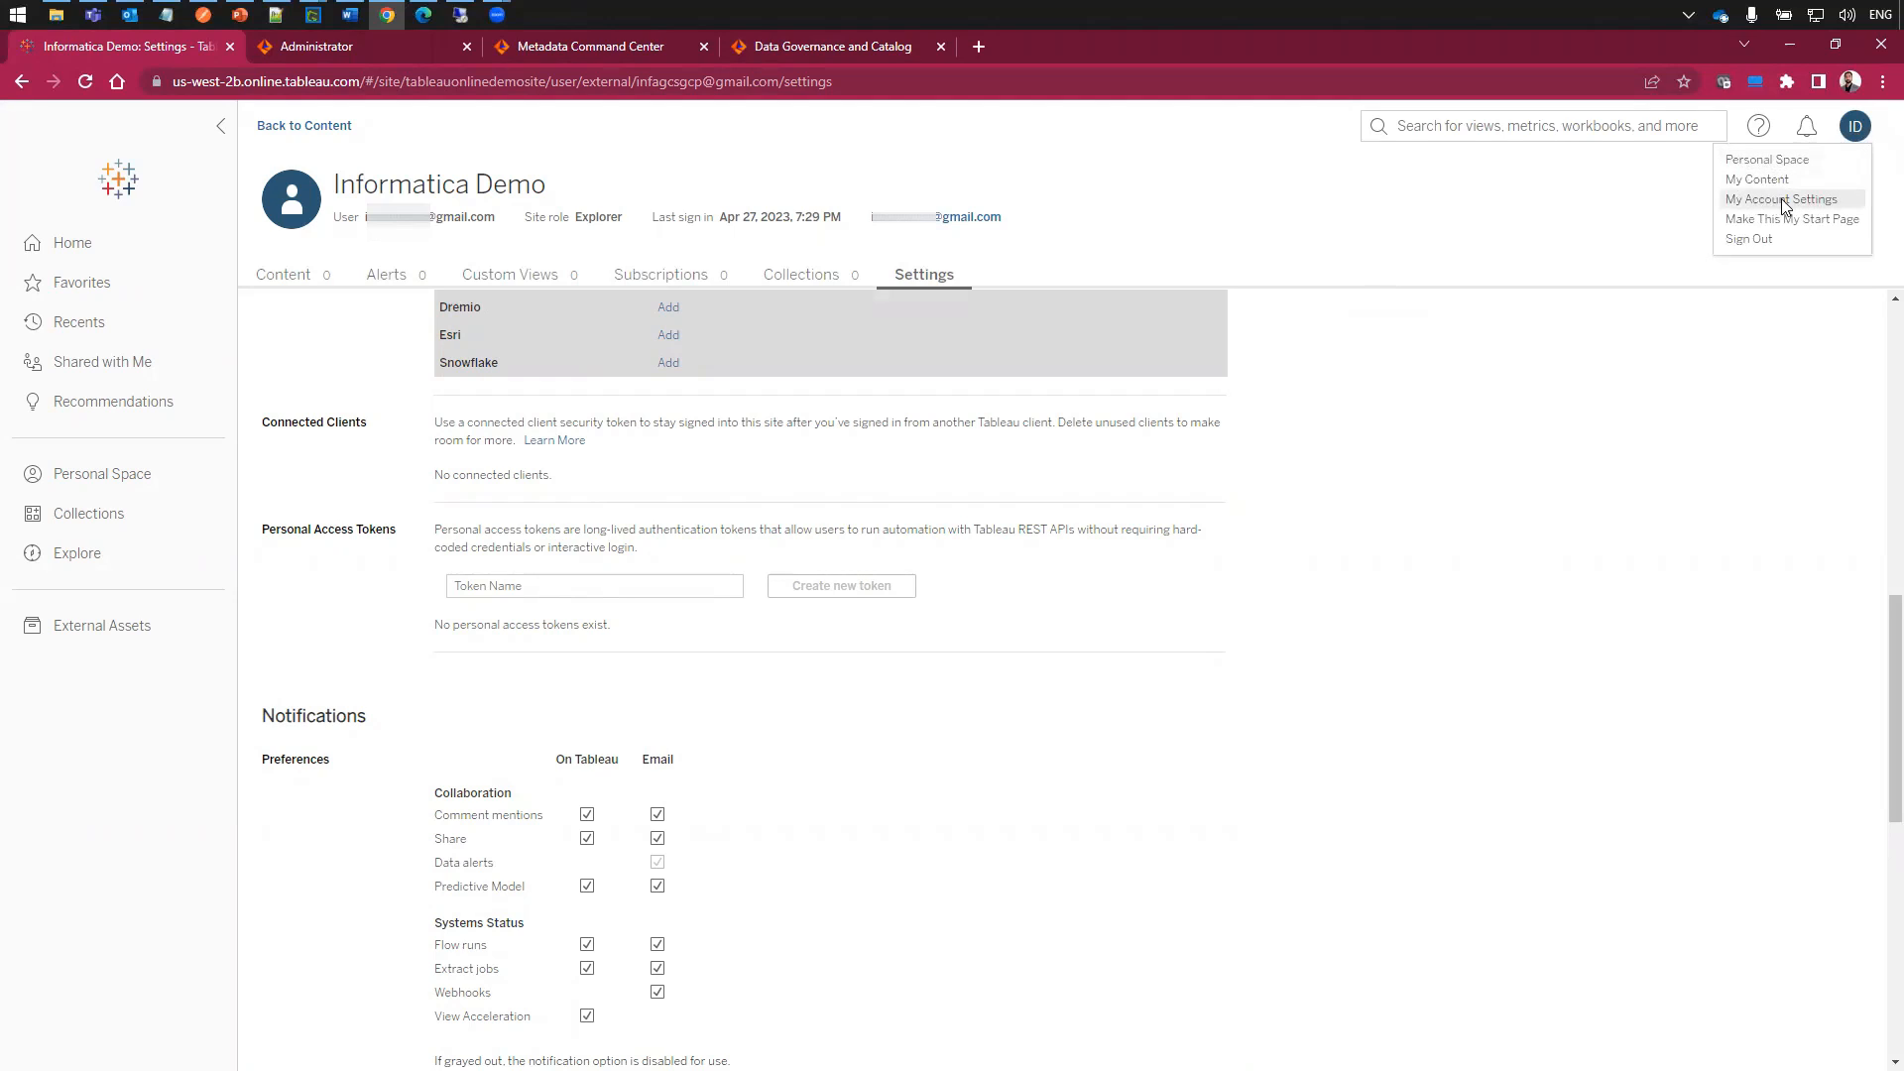
click(1487, 385)
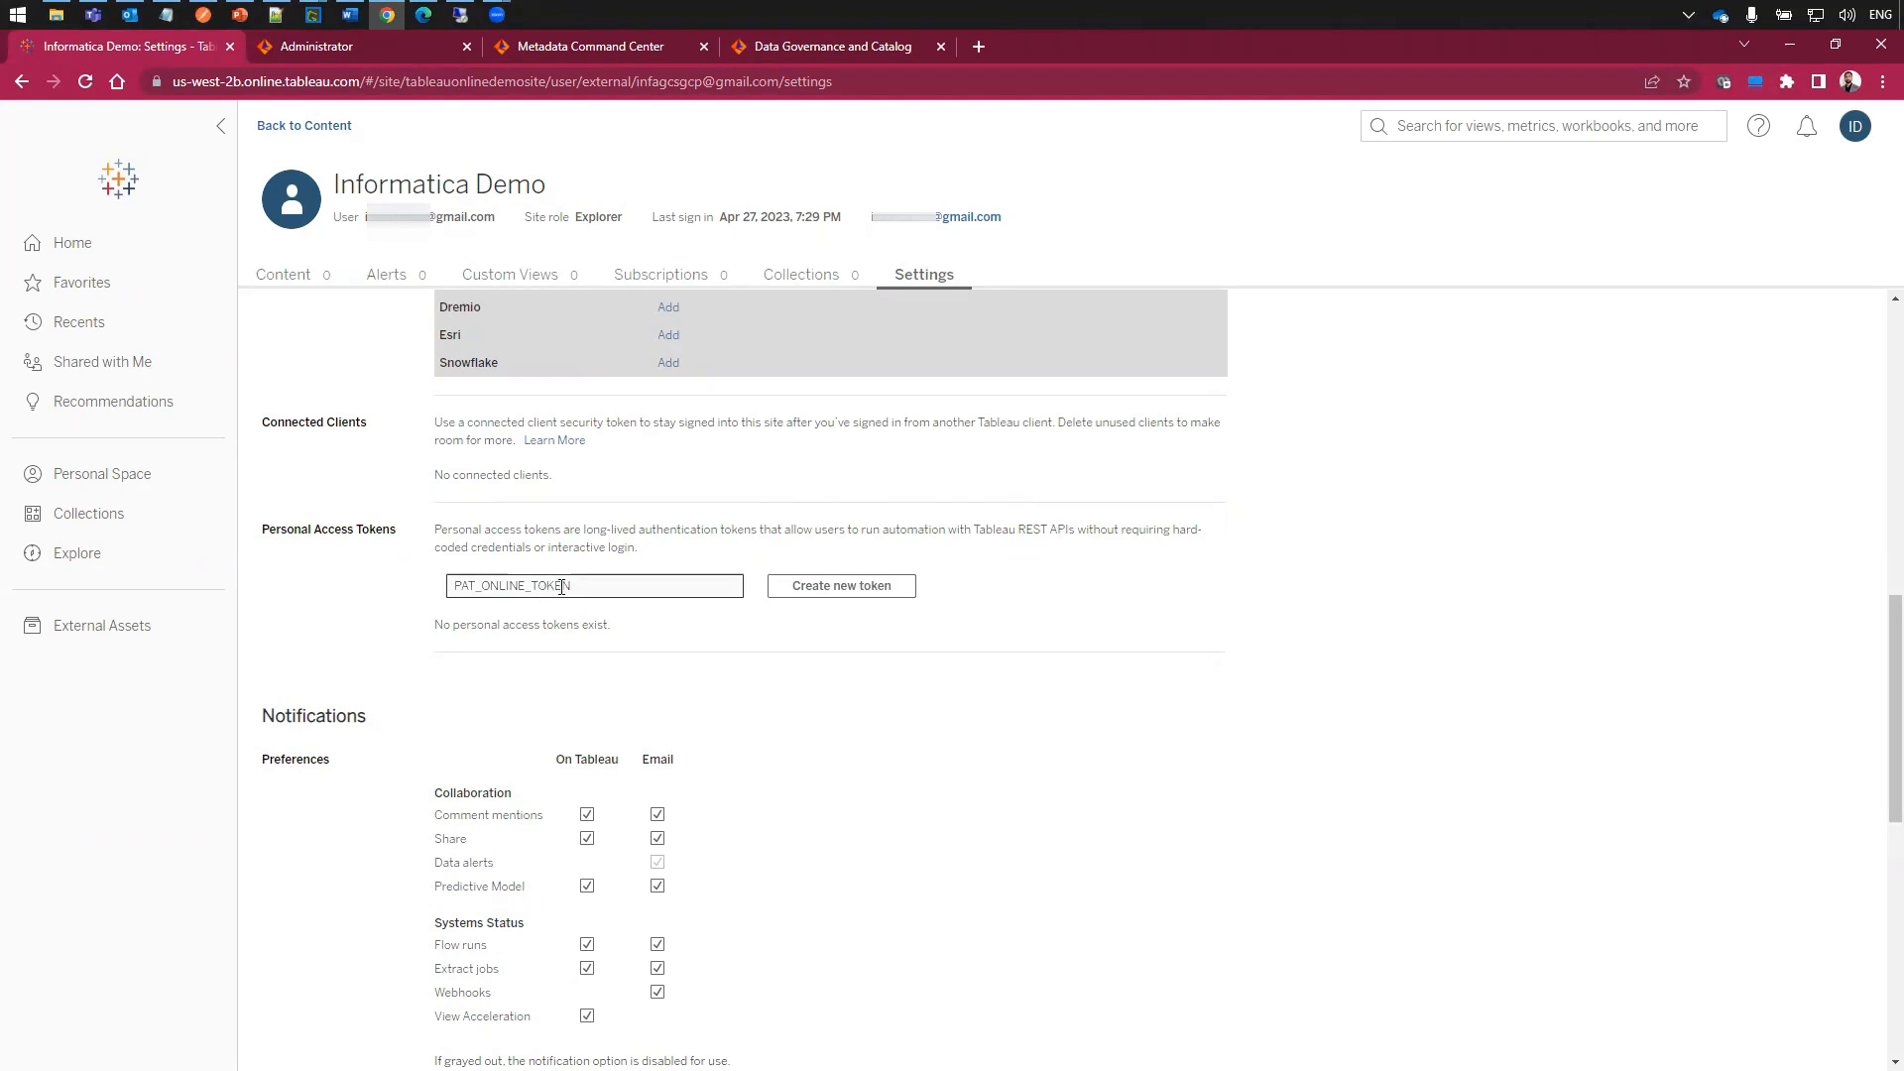
click(850, 589)
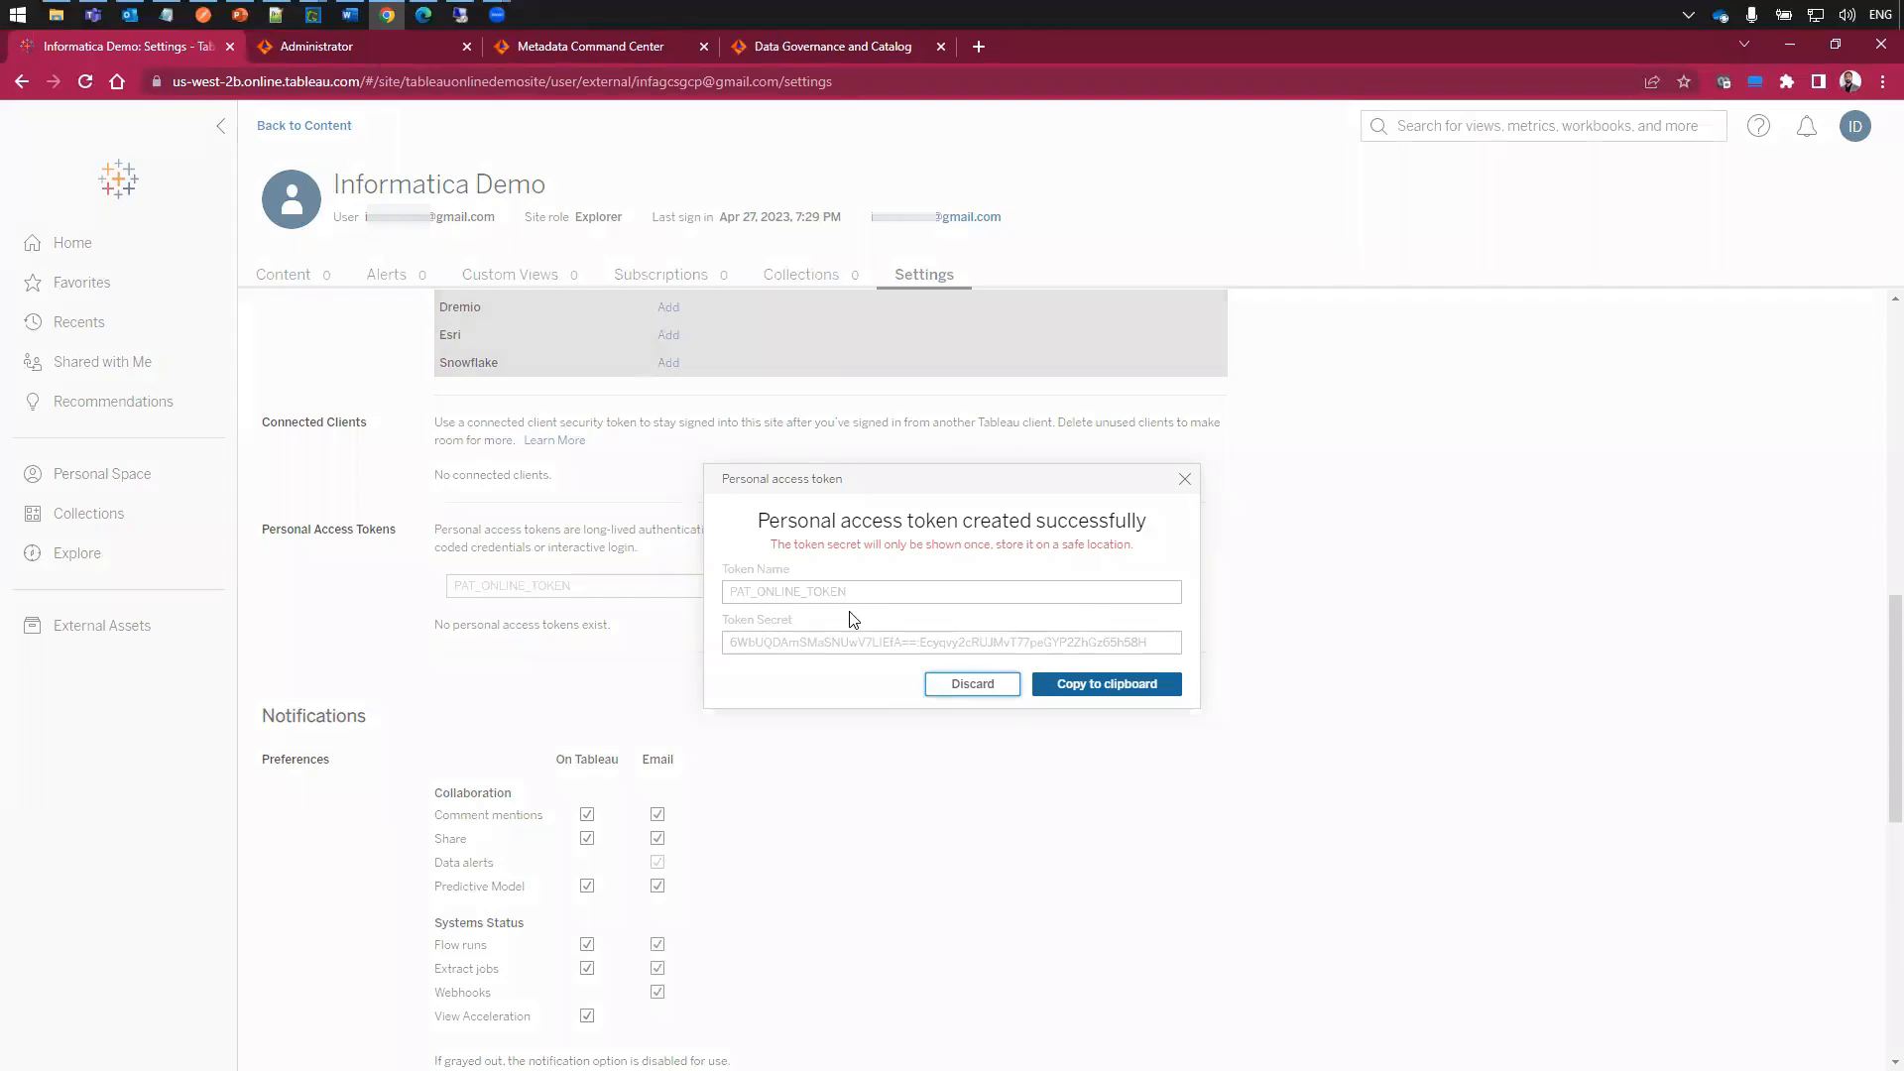
- Set the Tableu_Online_Personal Access Token connection's user name to PAT_ONLINE_TOKEN and its password to the token secret, test it, and save
key(ctrl+Tab)
text(PAT_ONLINE_TOKEN)
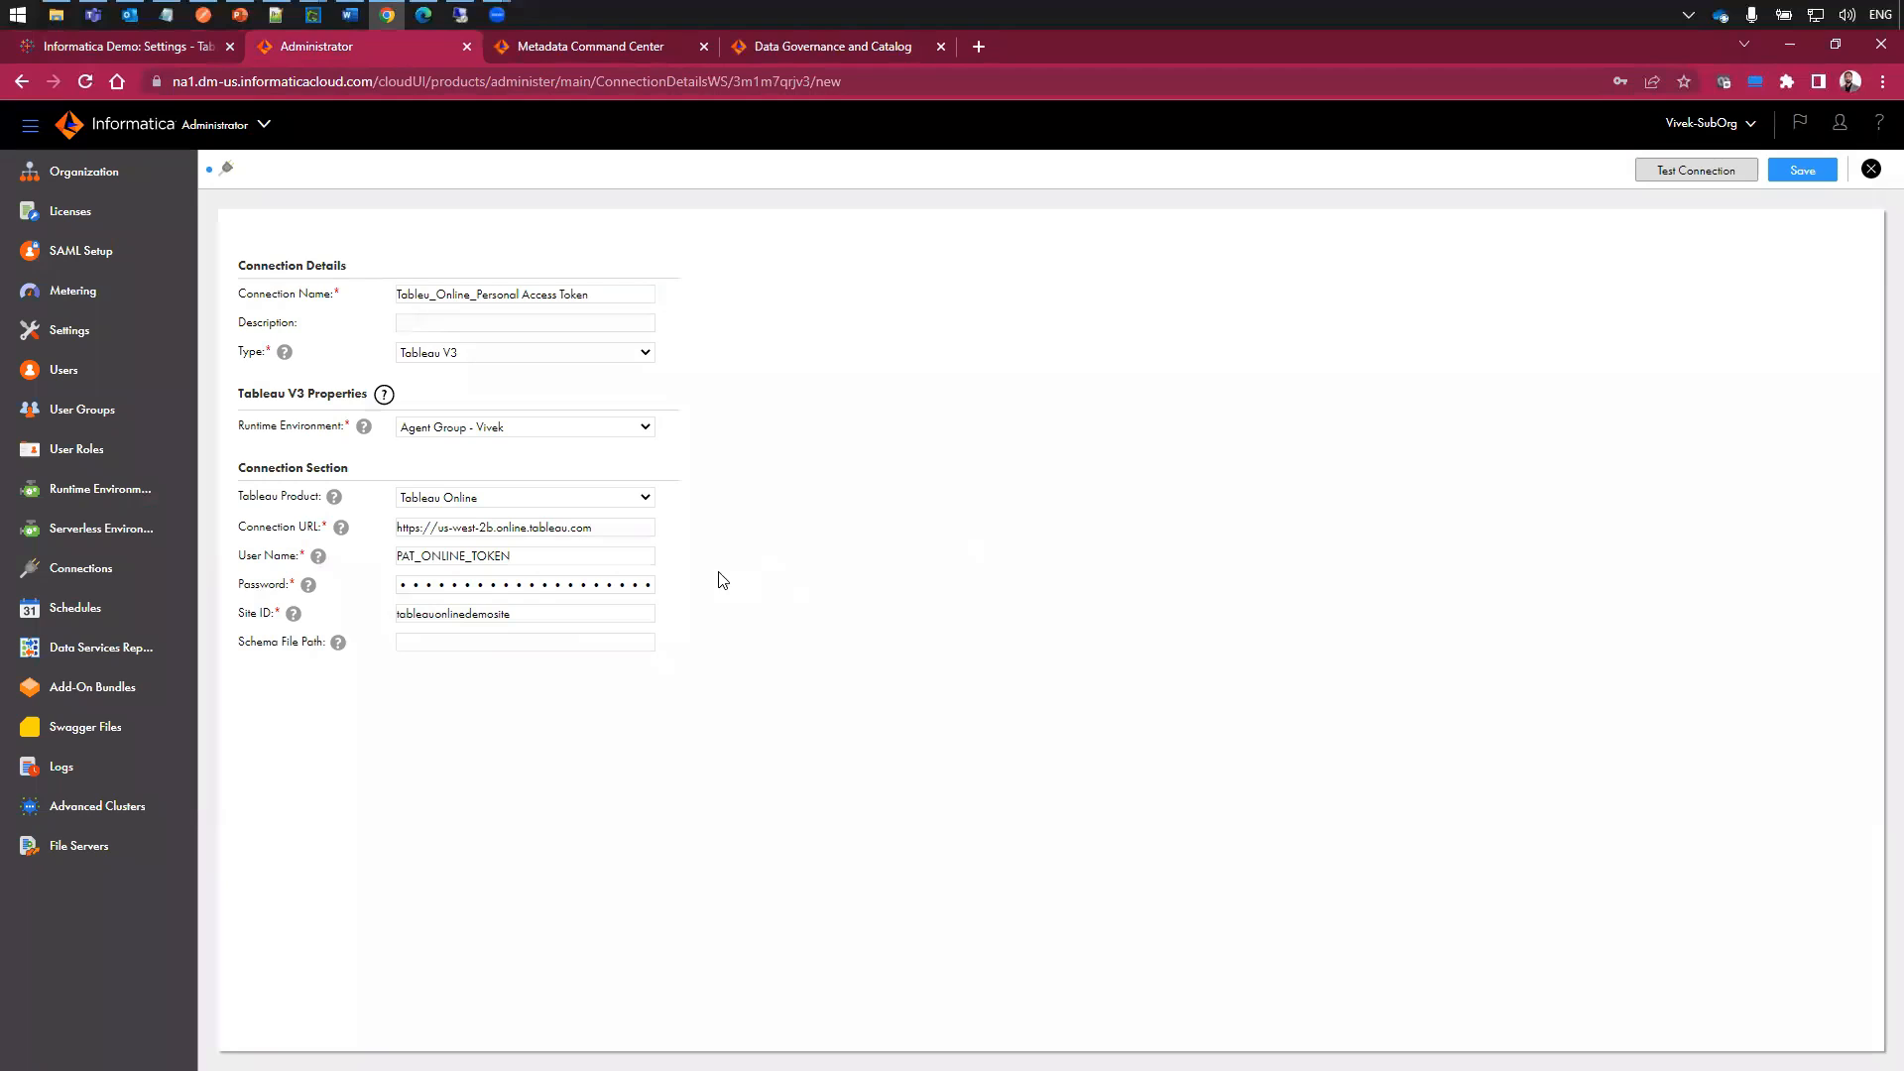
click(1662, 175)
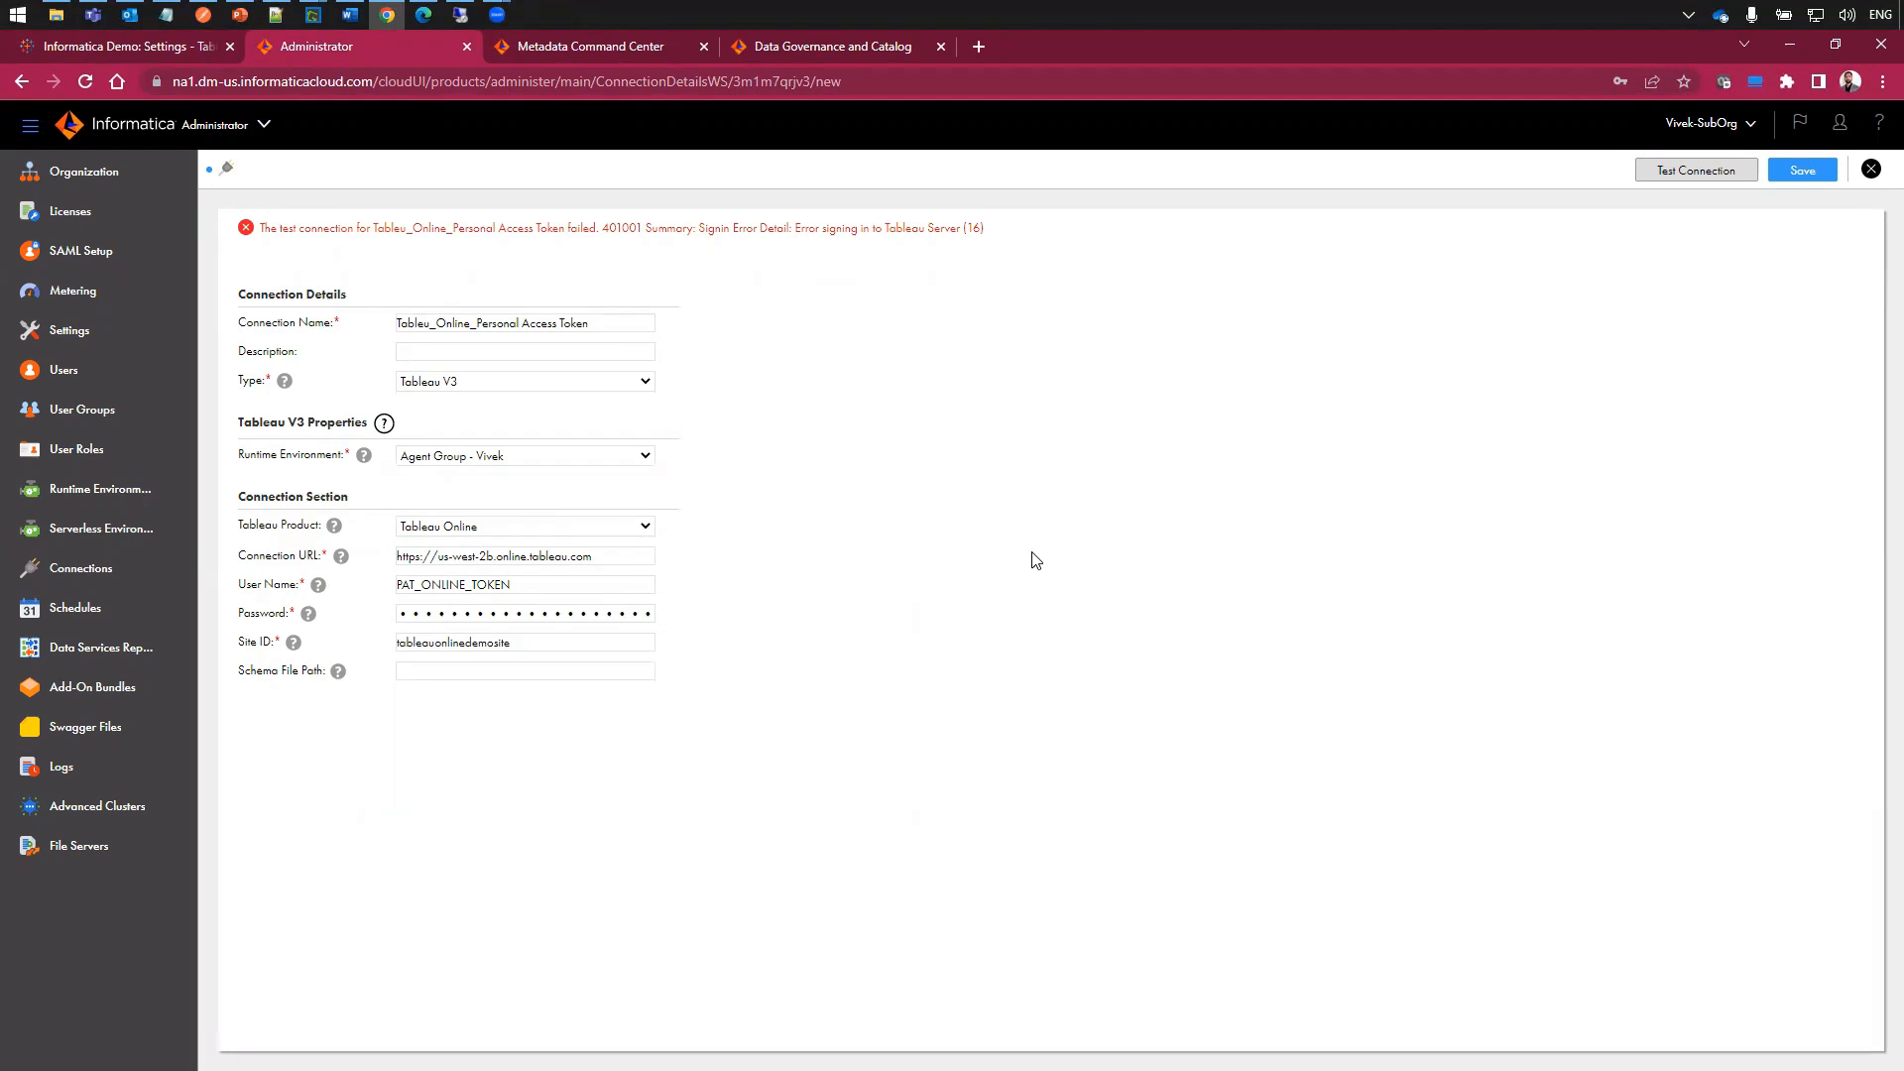
click(1807, 173)
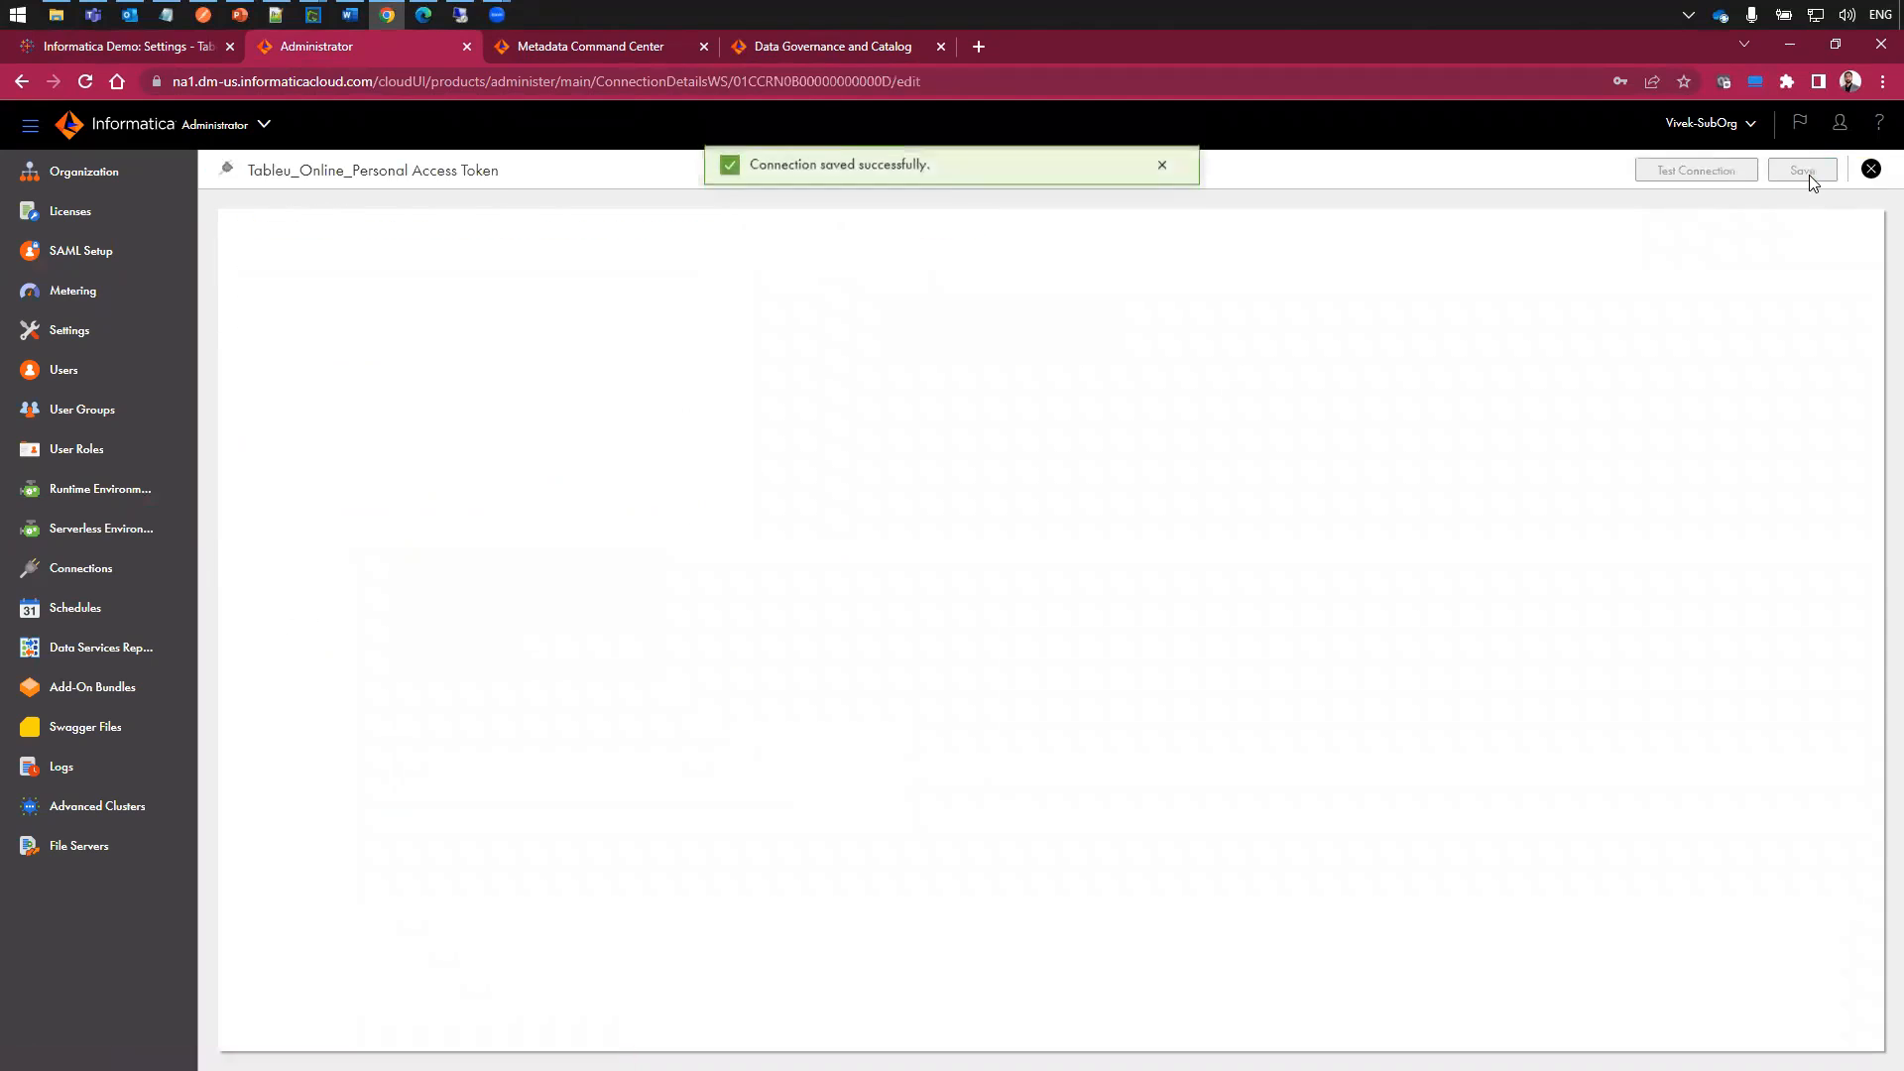
- Start creating a new catalog source of type Tableau in Metadata Command Center
click(613, 47)
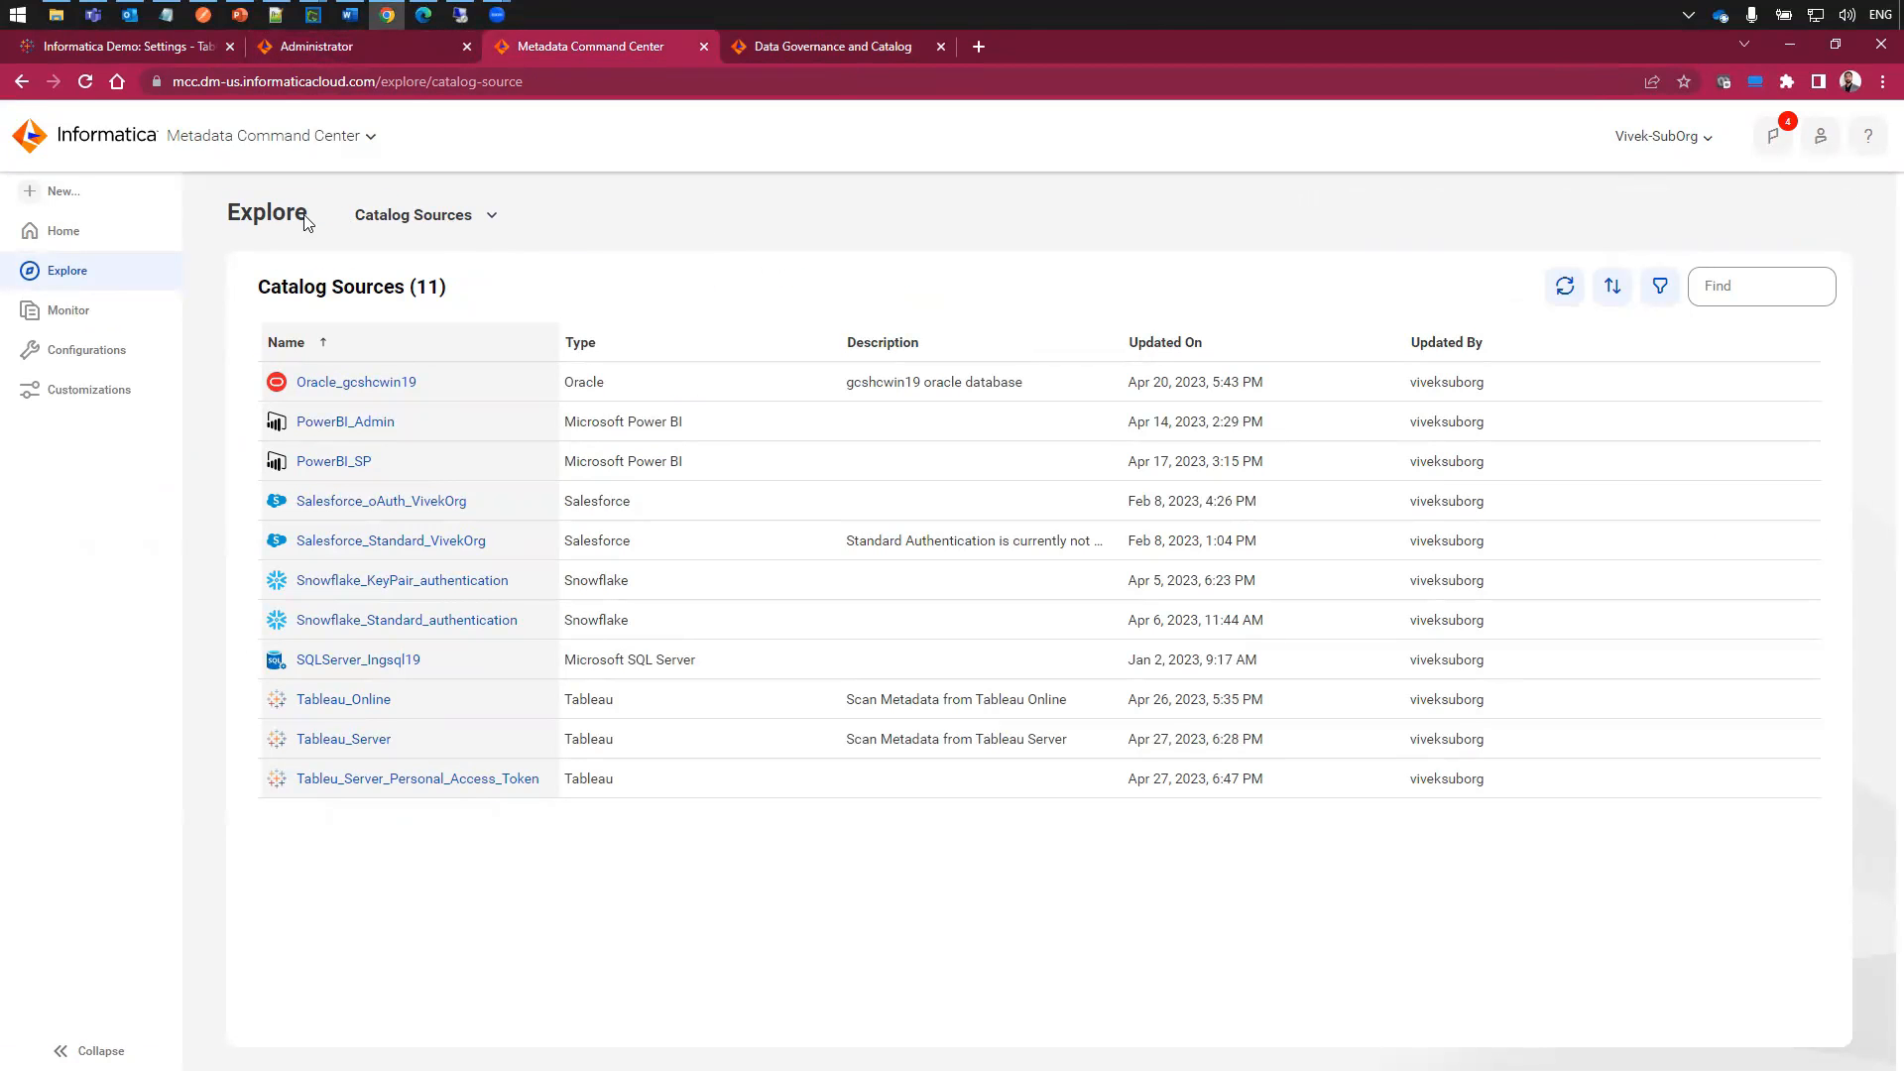
click(50, 191)
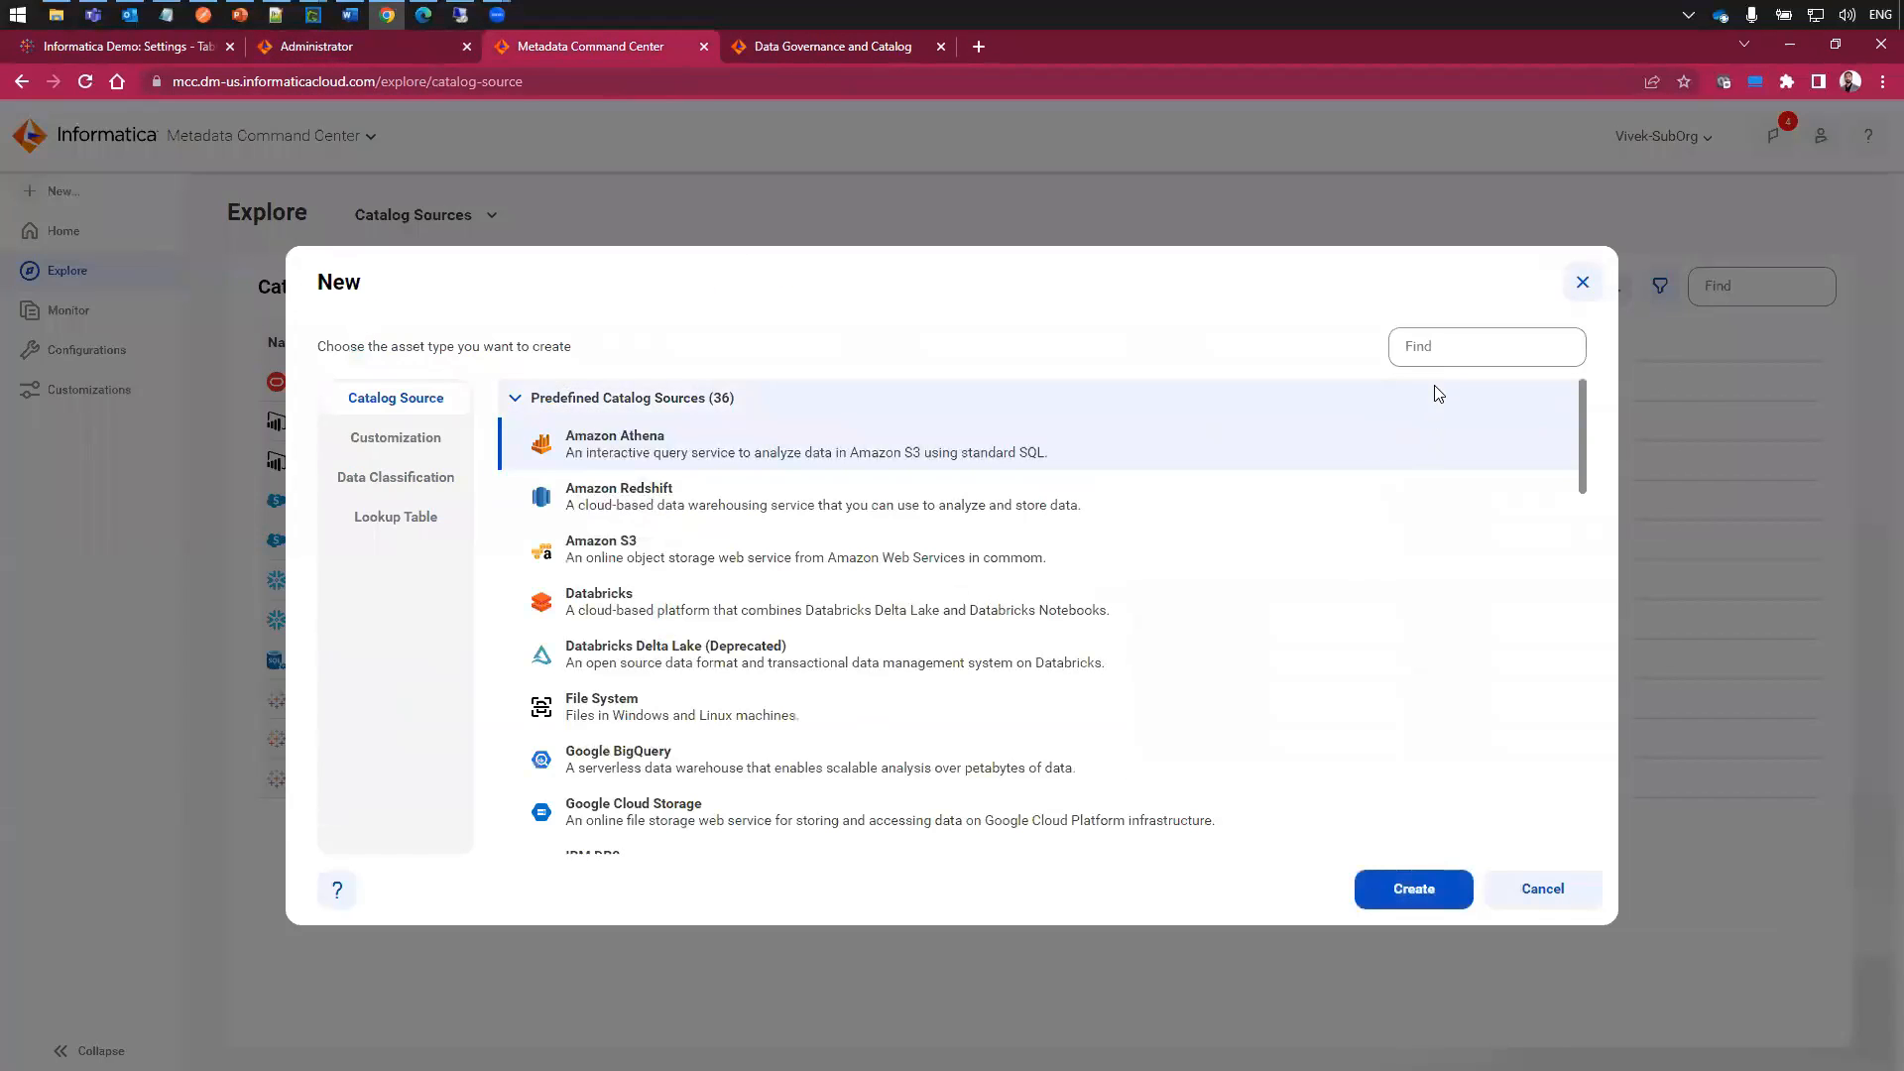
click(1443, 359)
text(tableu)
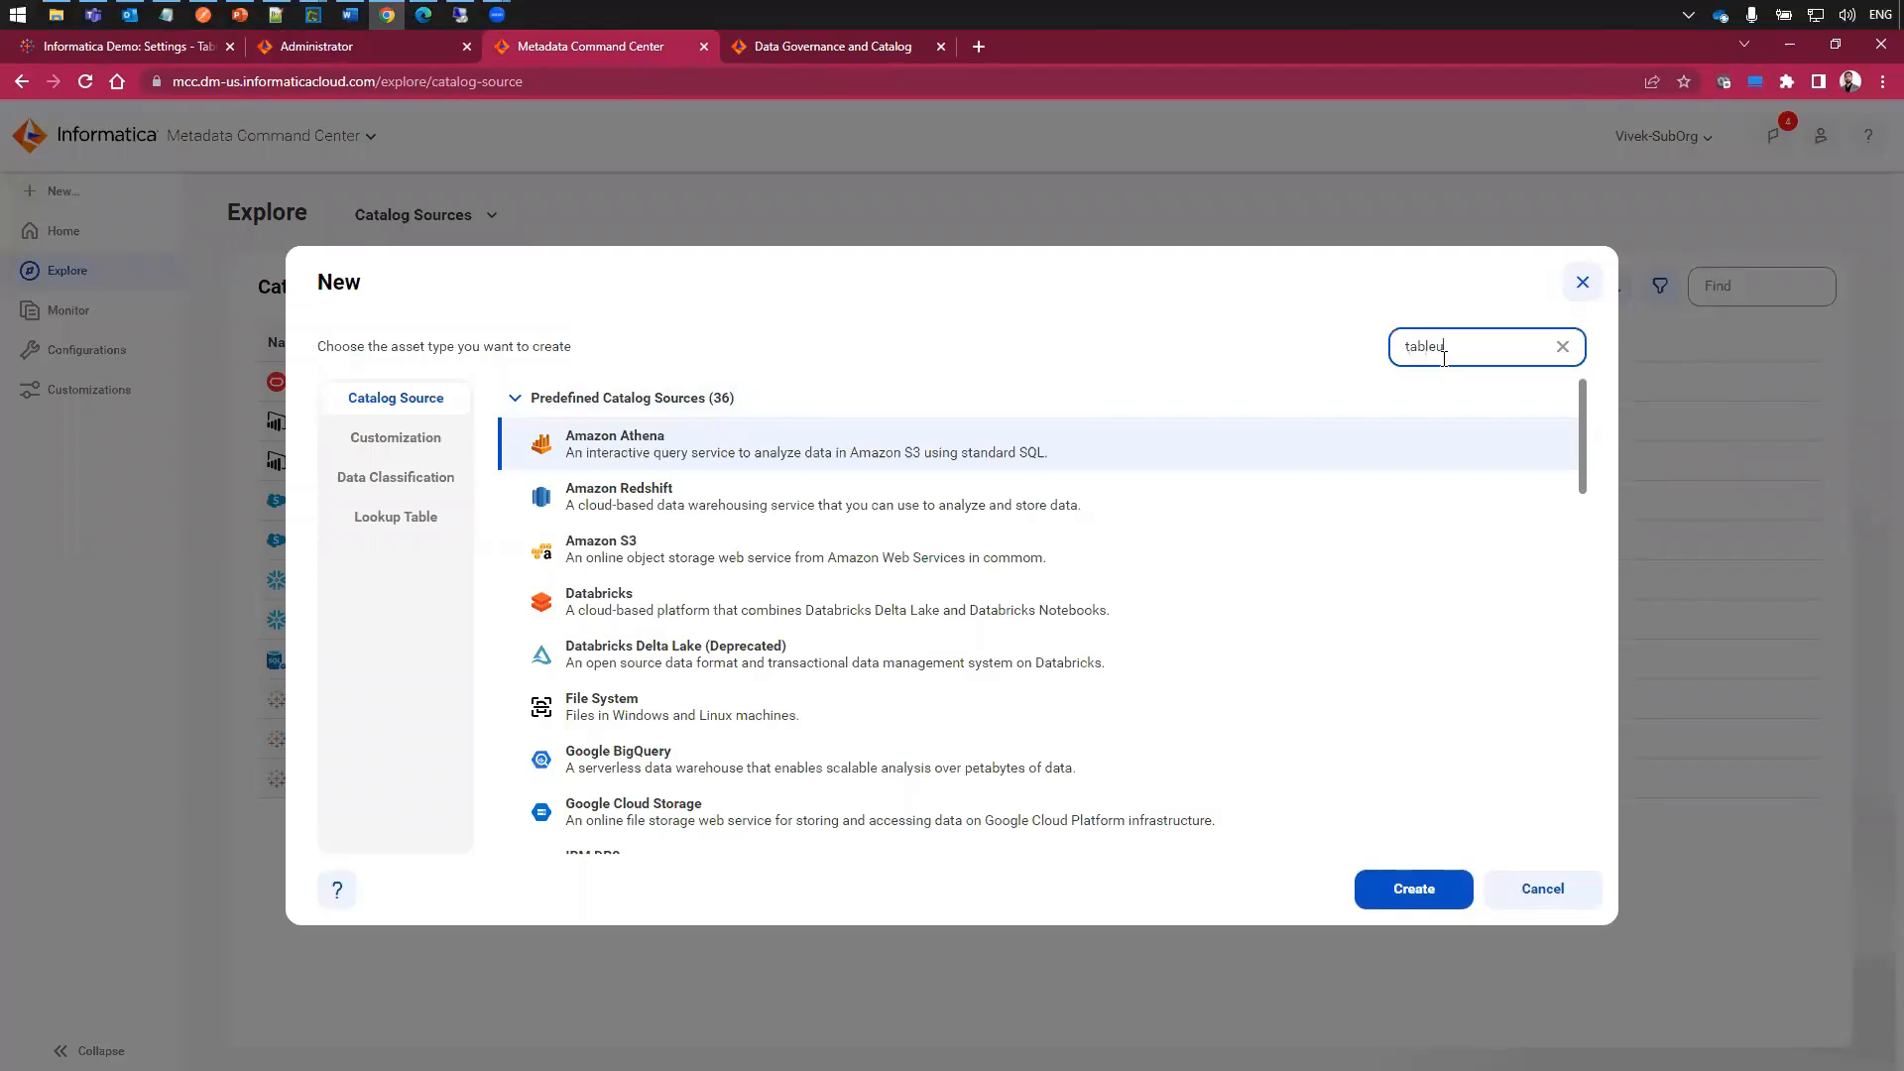
key(ctrl+a)
text(t)
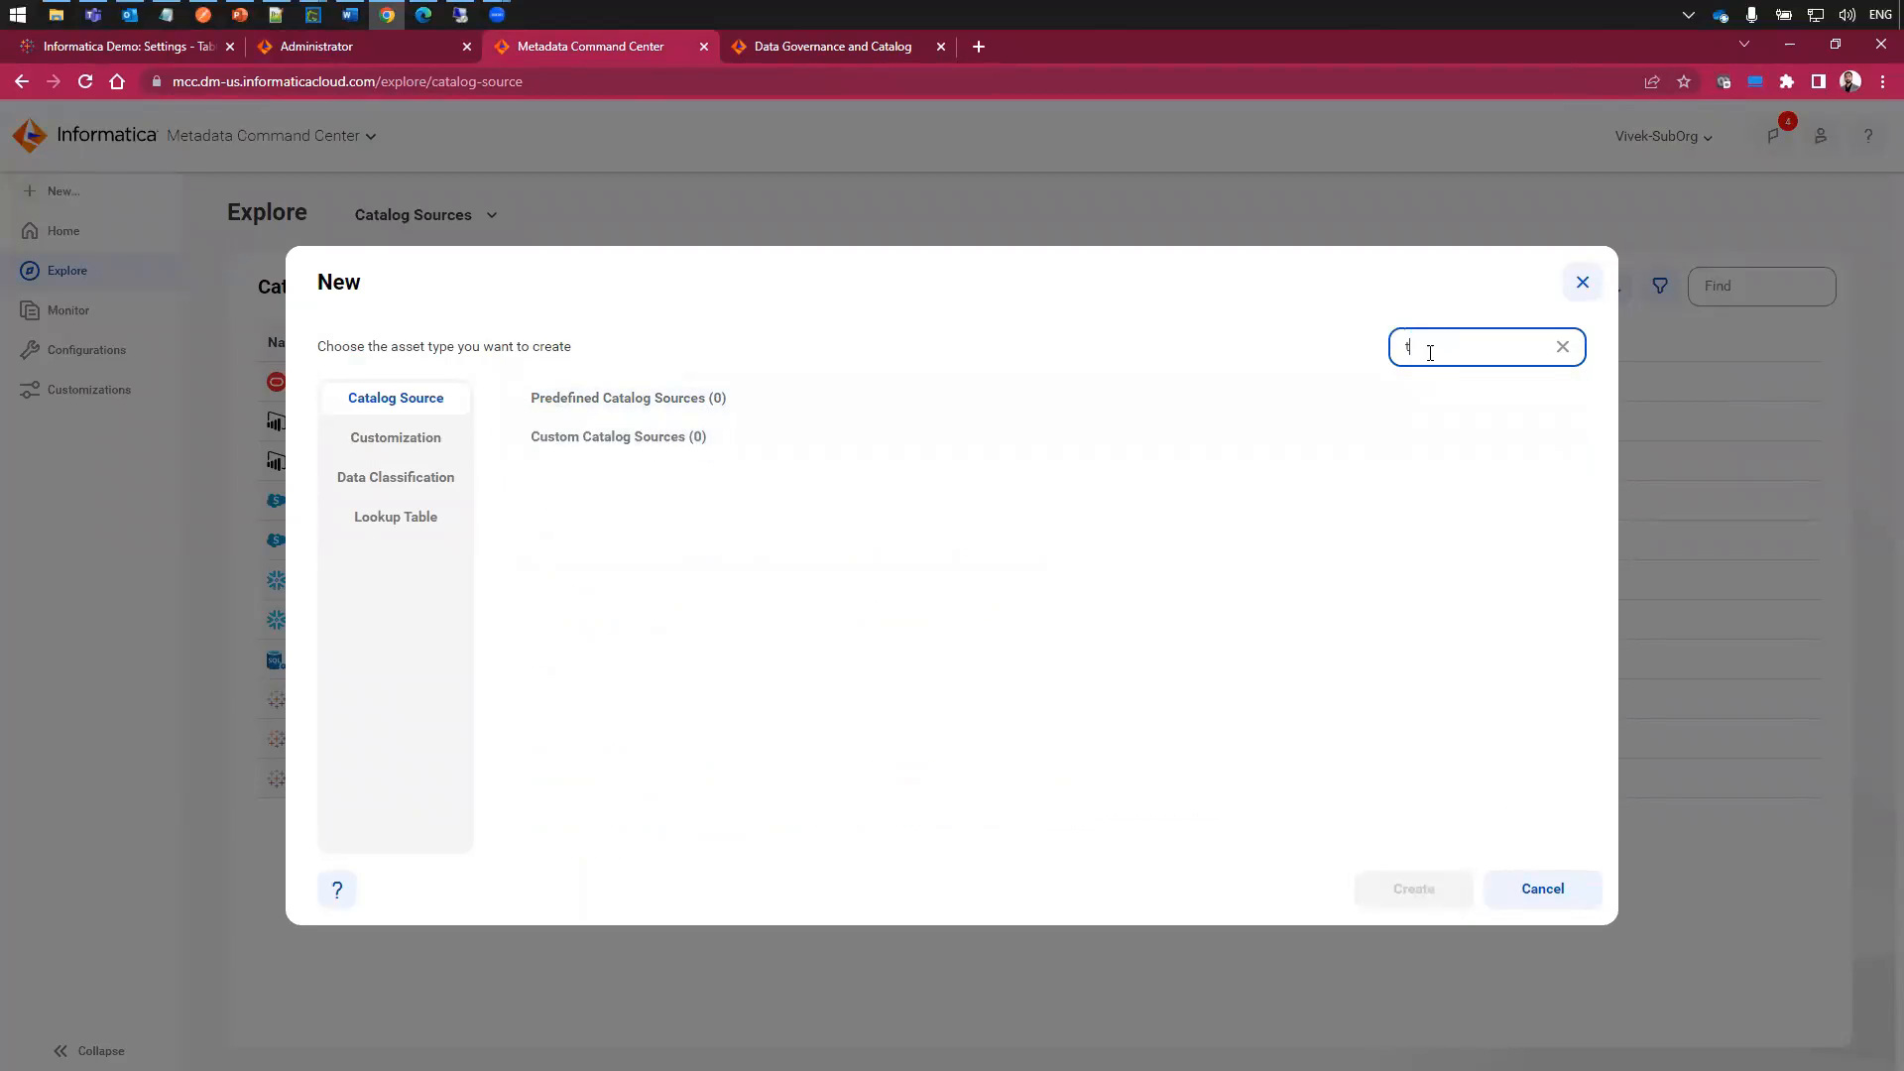
click(675, 448)
click(1397, 891)
- Register the catalog source as Tableu_Online_Personal_Access_Token using the Tableu_Online_Personal Access Token connection
click(697, 416)
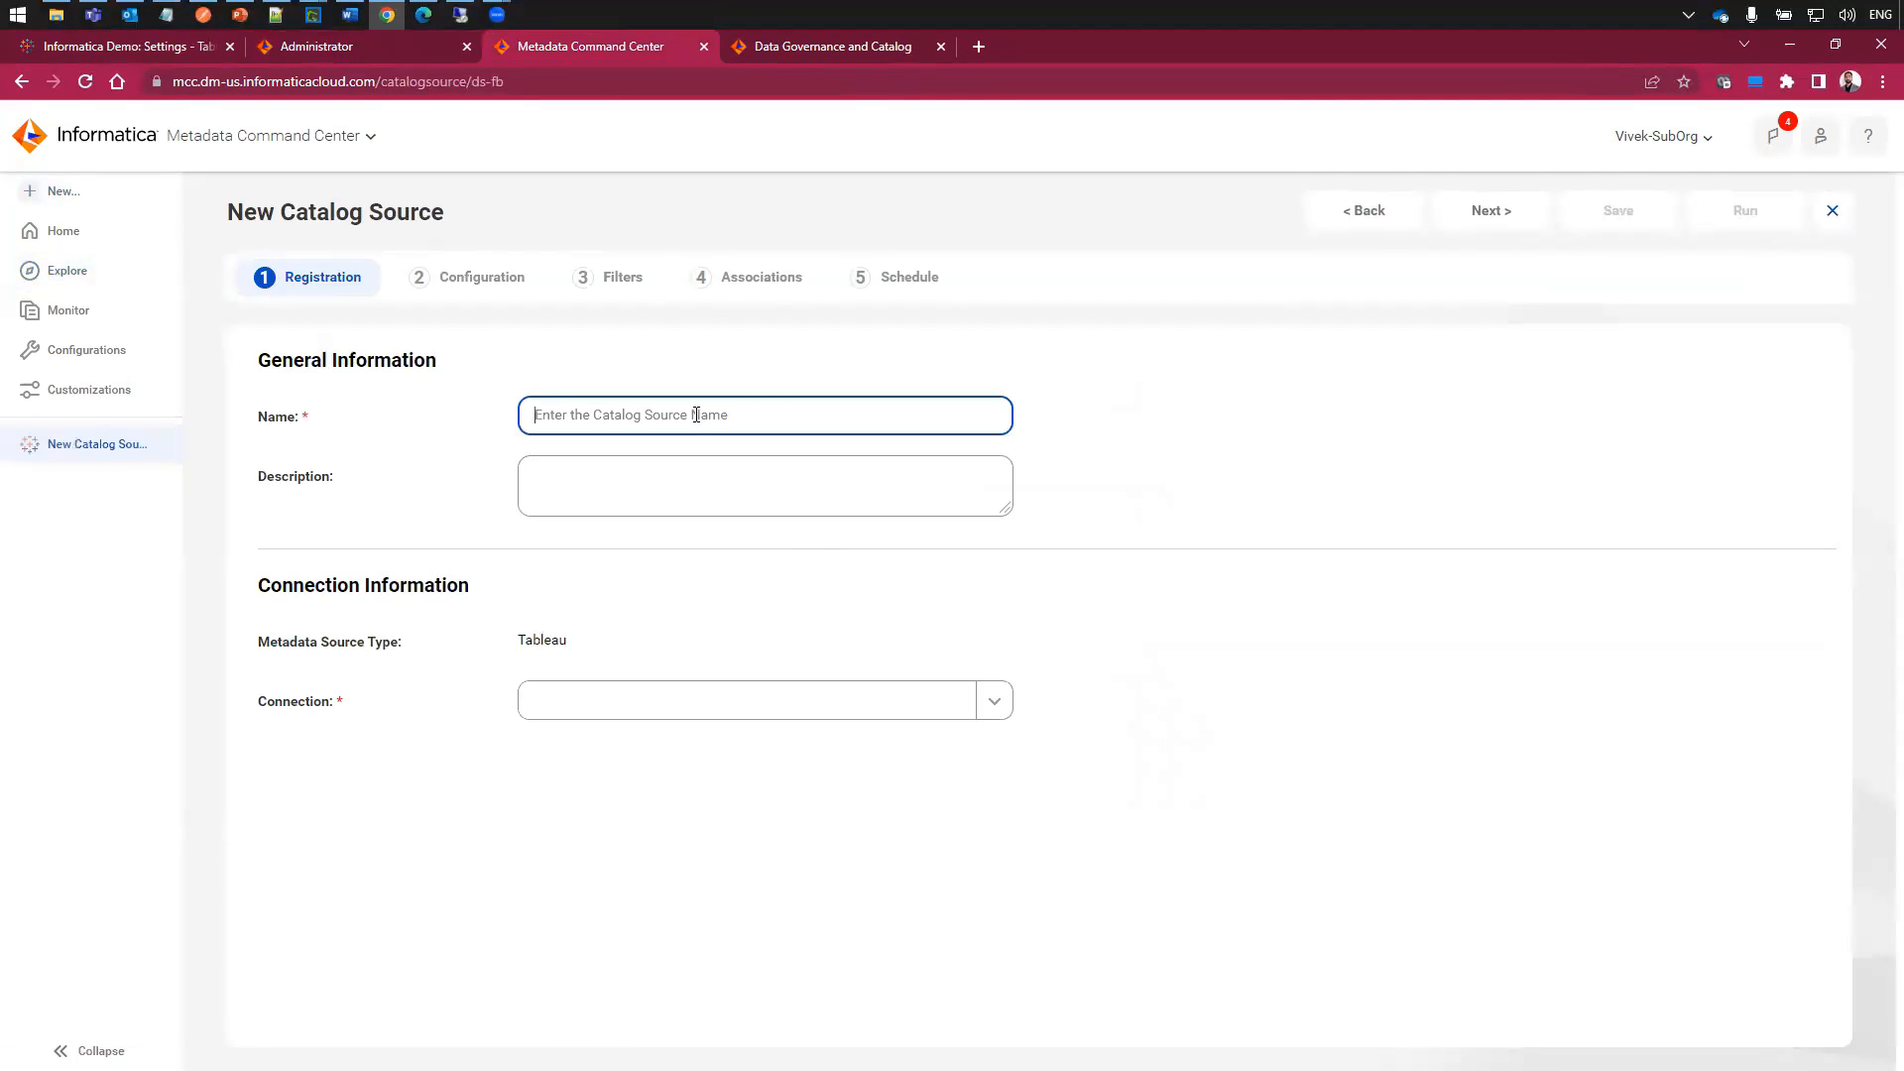
text(Tableu_Online_Personal_Access_Token)
click(989, 705)
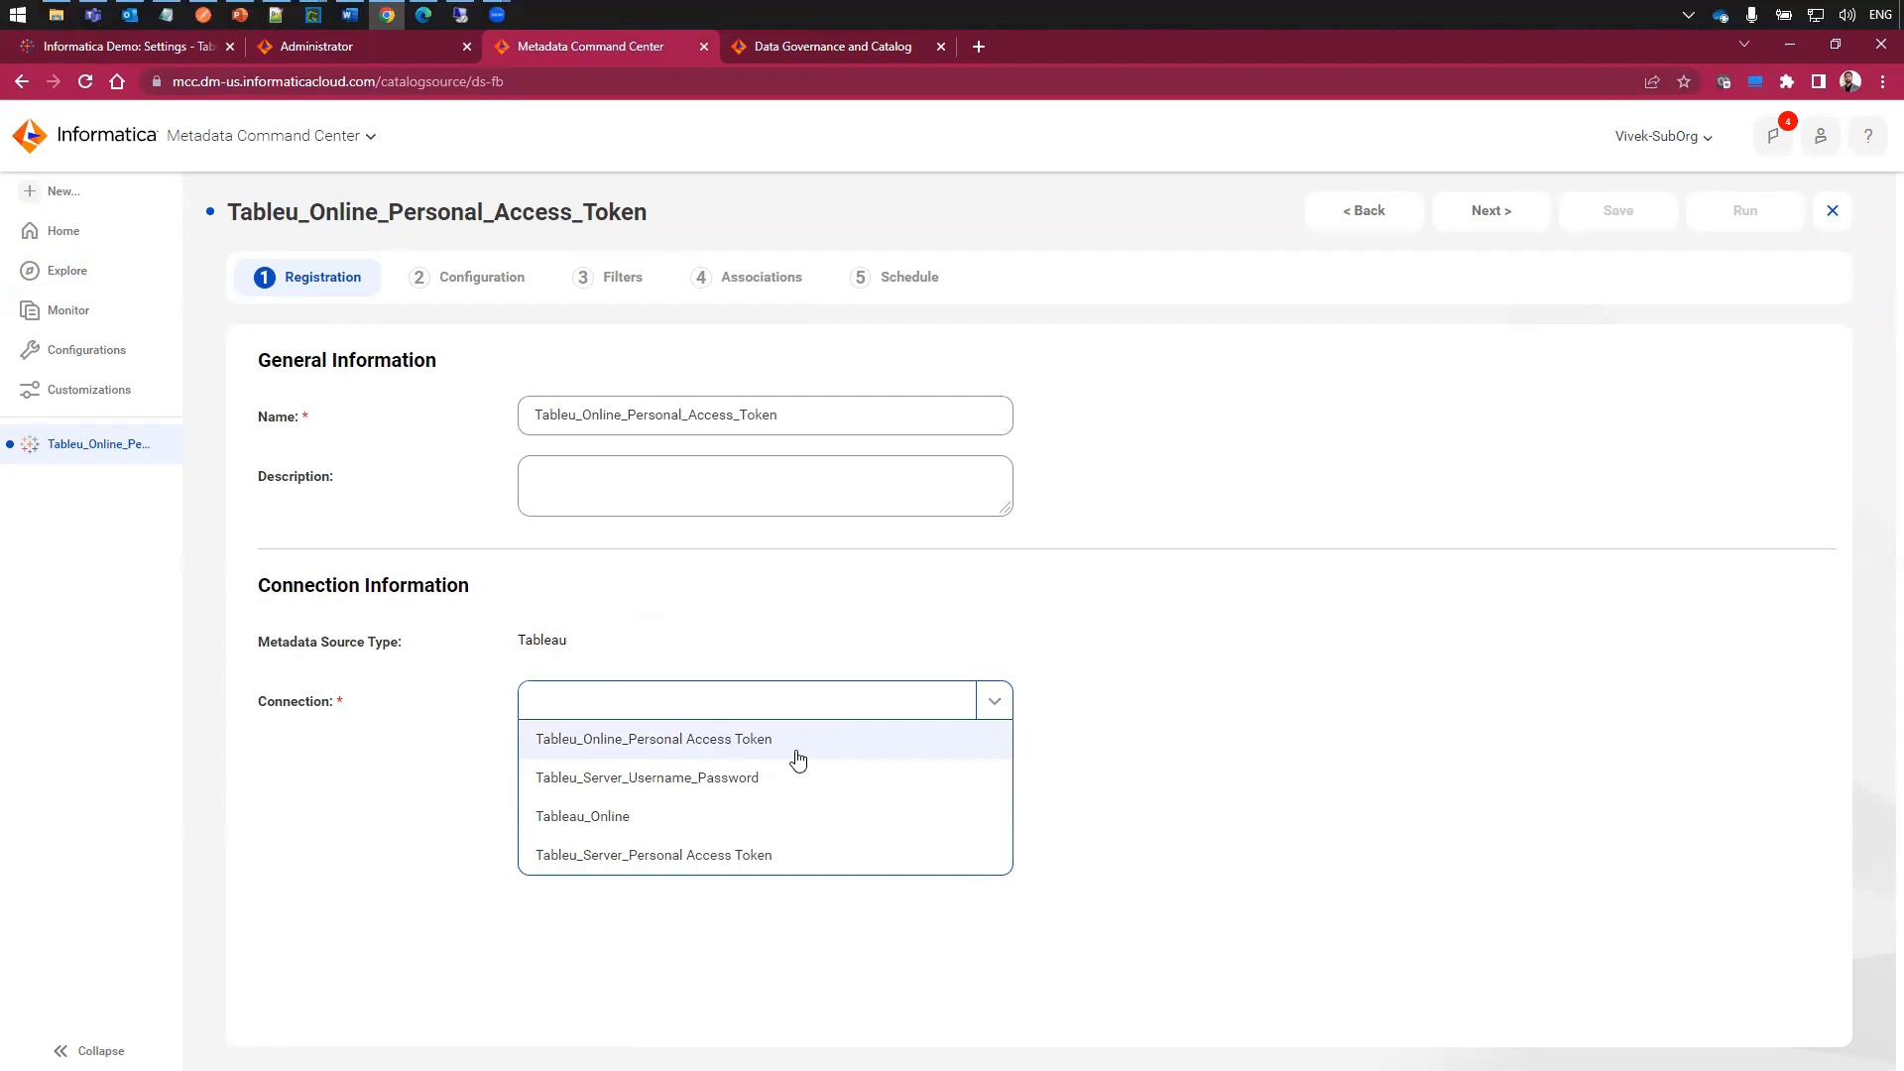
click(691, 746)
click(1533, 226)
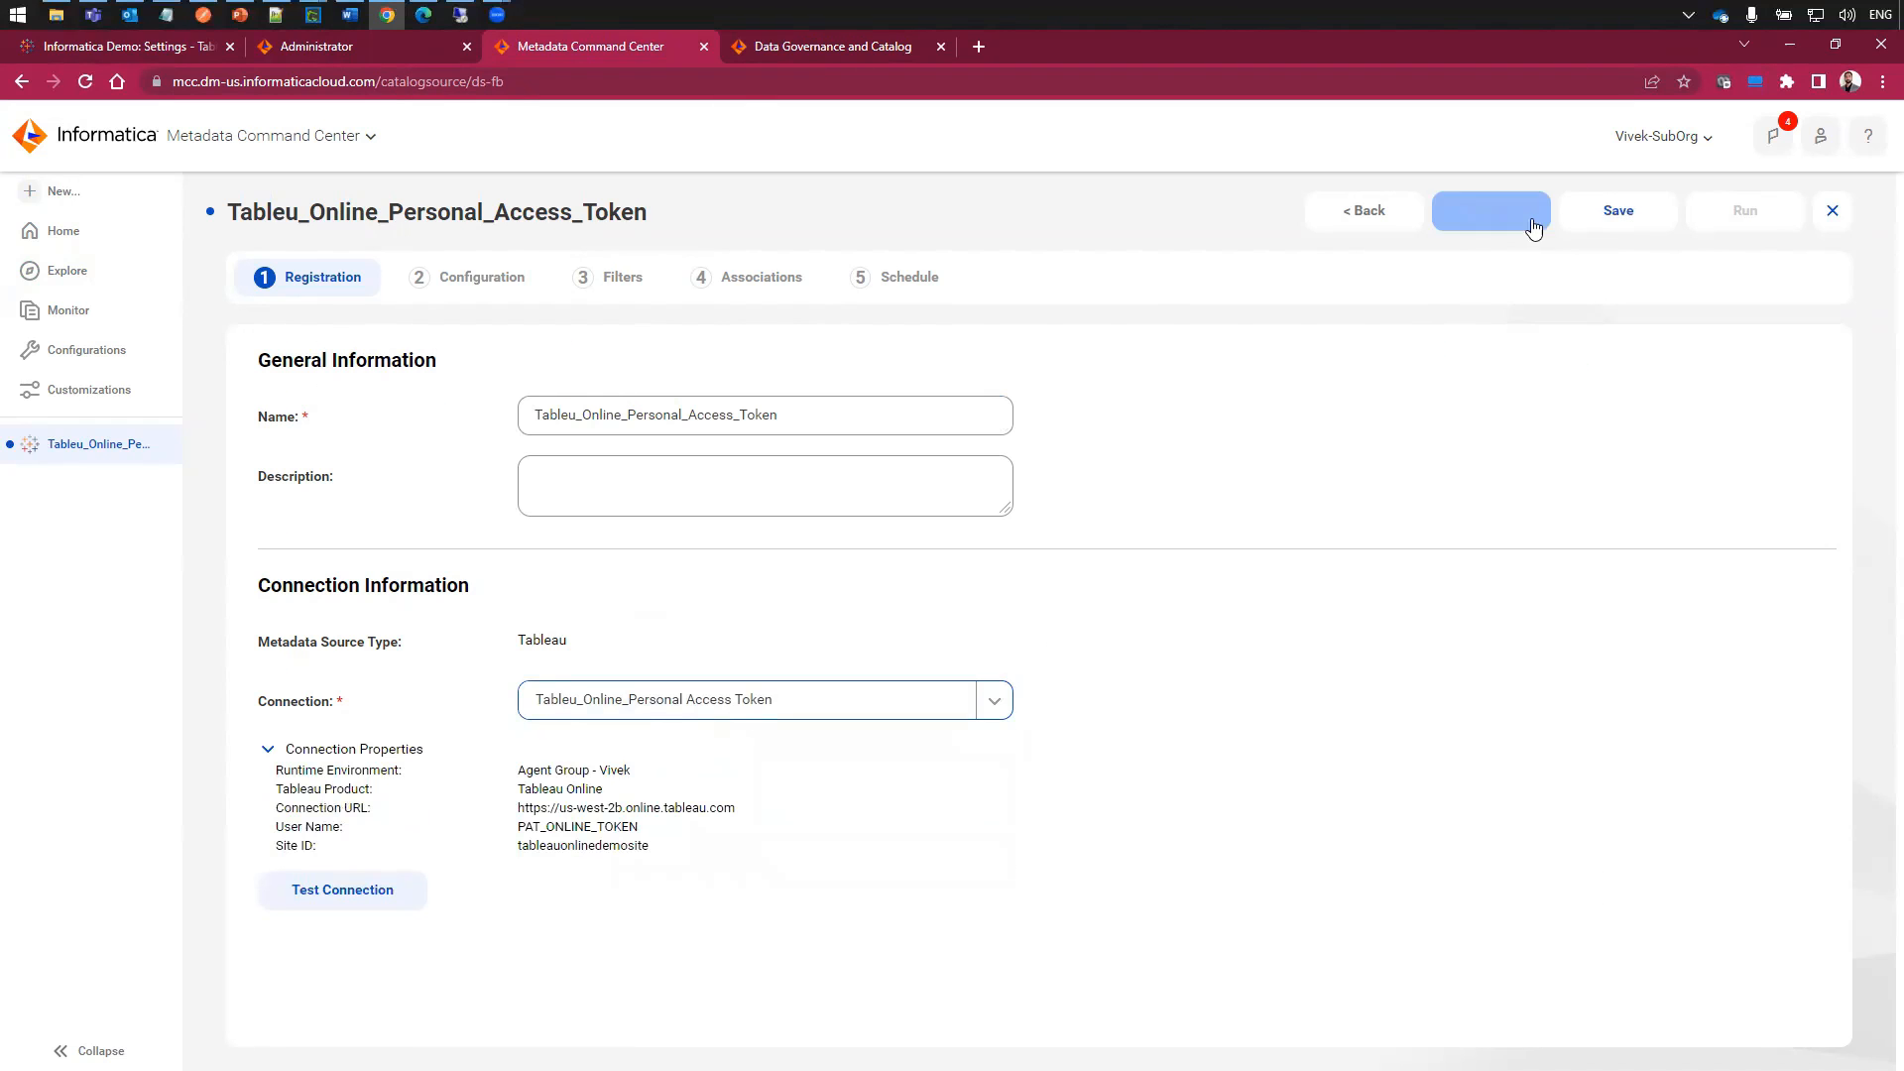
- Choose the connection's agent group as the metadata extraction runtime environment and proceed to the filters
click(922, 563)
click(647, 727)
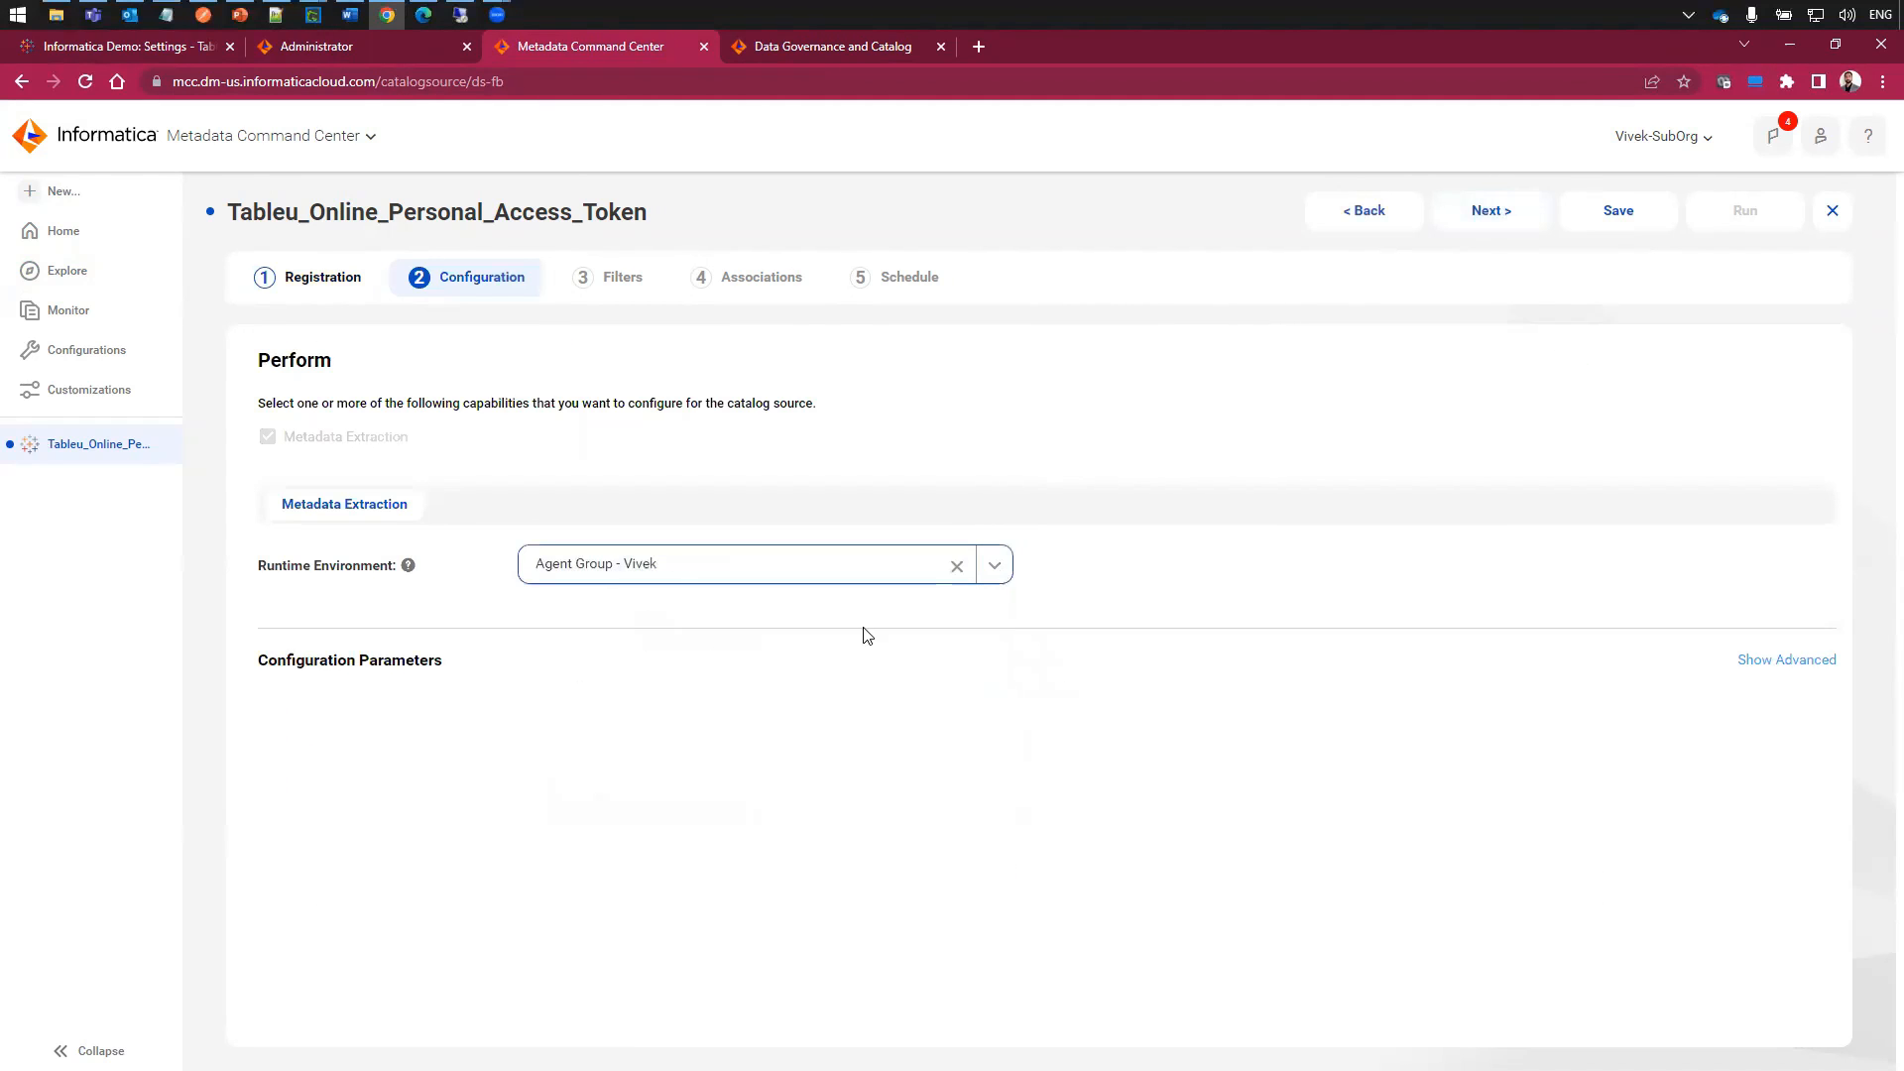
click(1490, 211)
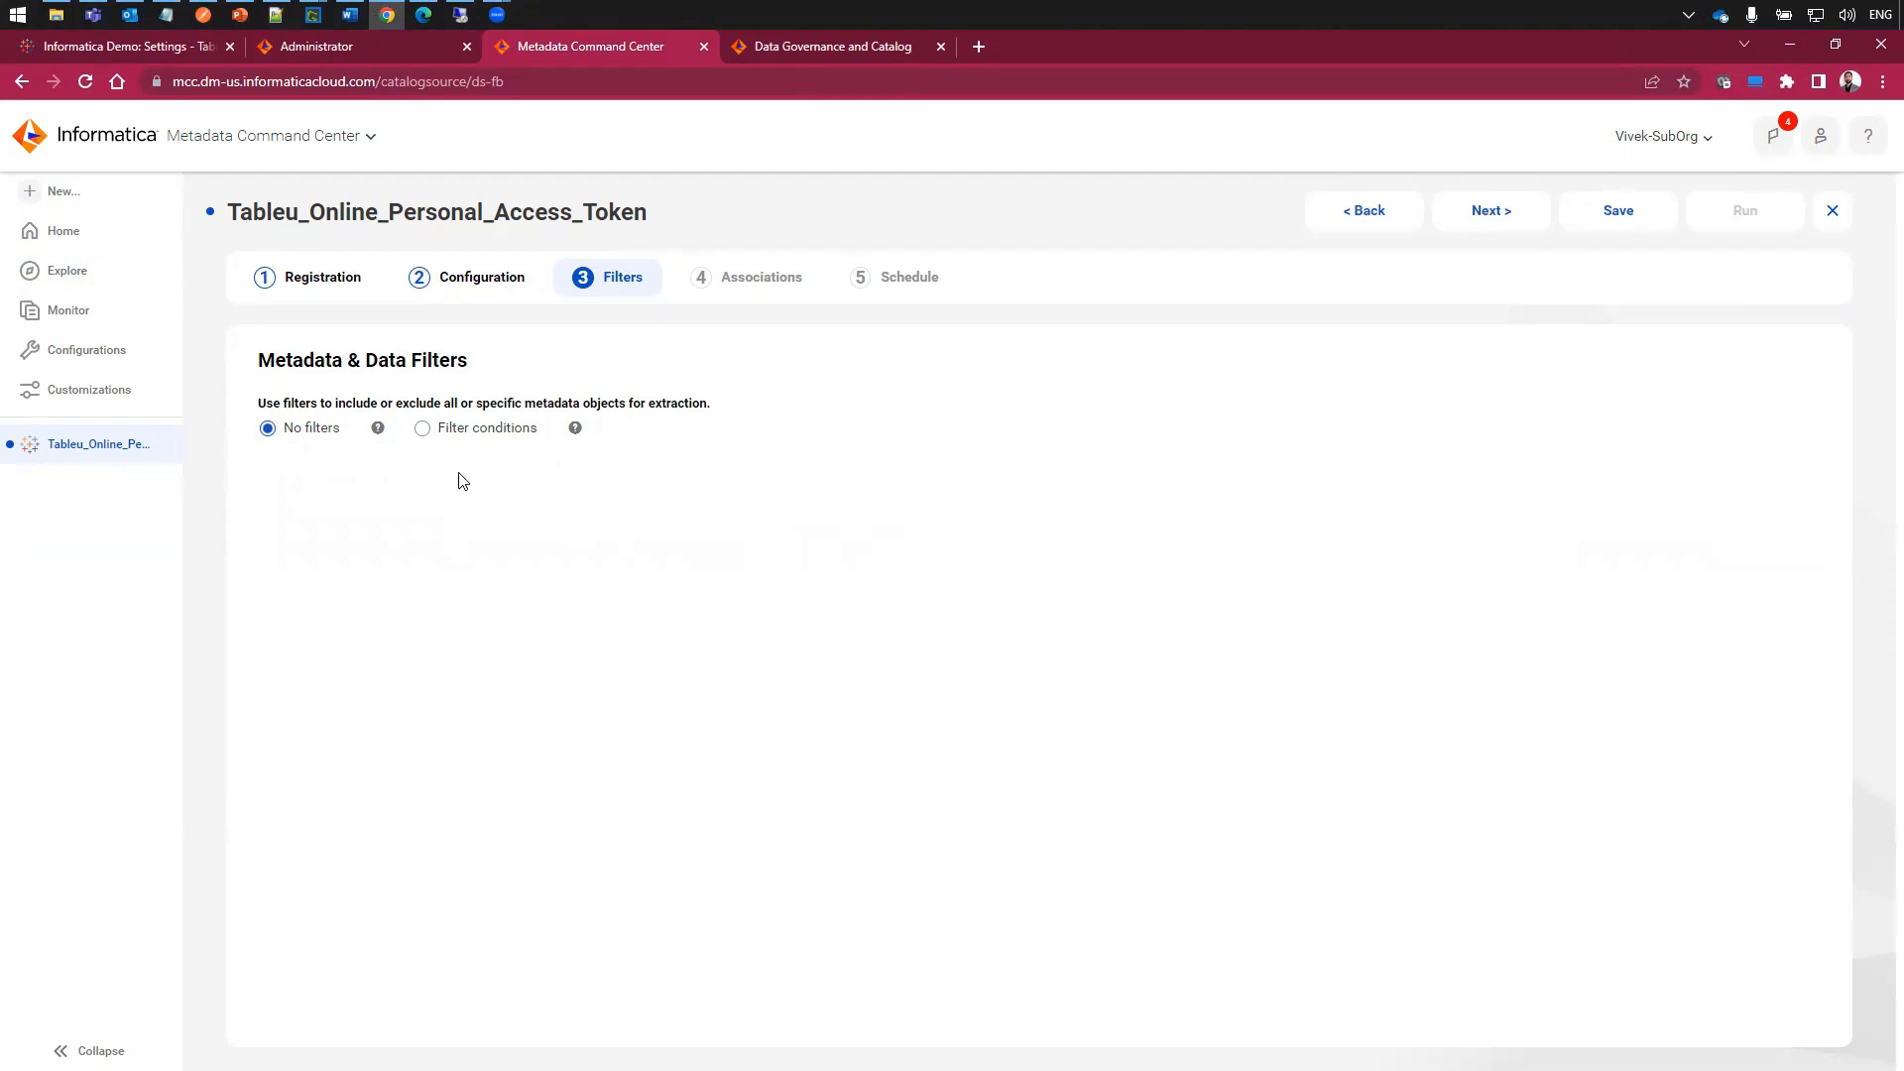
- Add a filter condition to include metadata whose path matches the pattern tableauonlinedemosite/HR Analytics Project/*
click(422, 428)
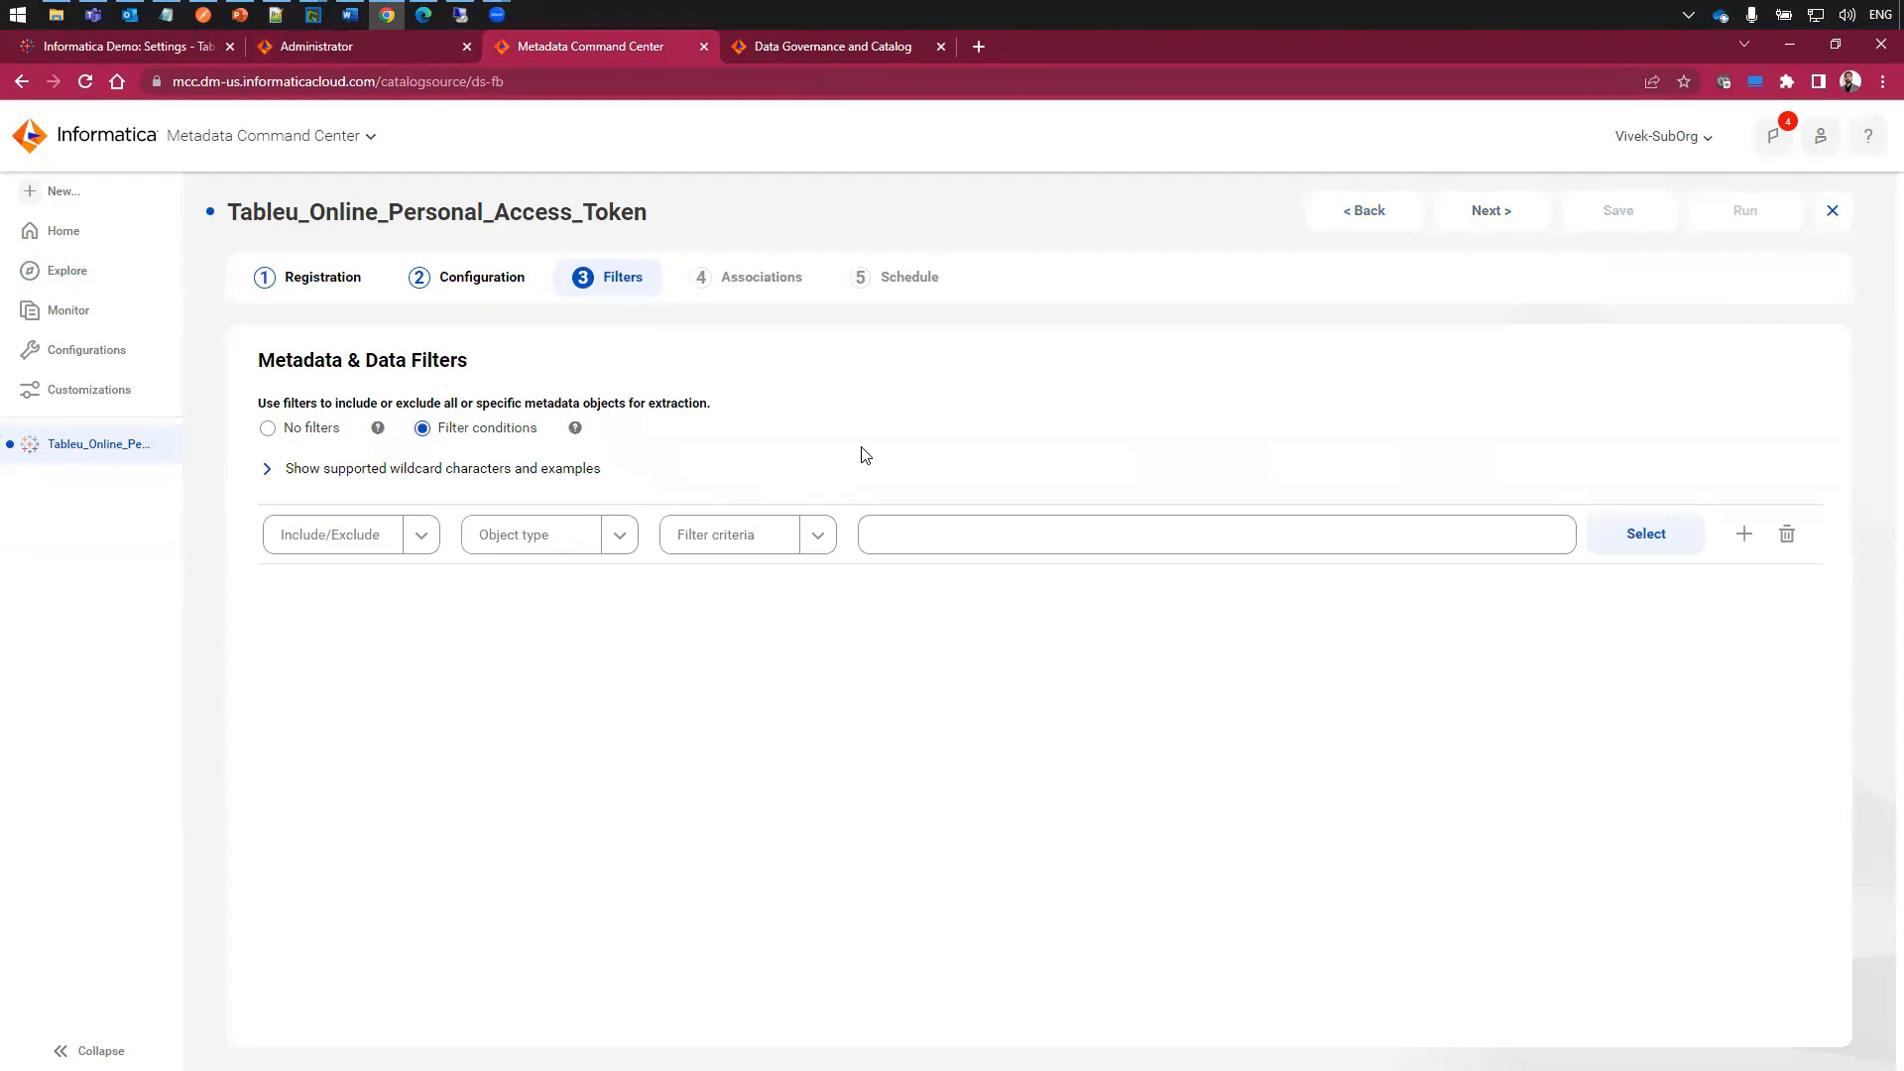
click(414, 546)
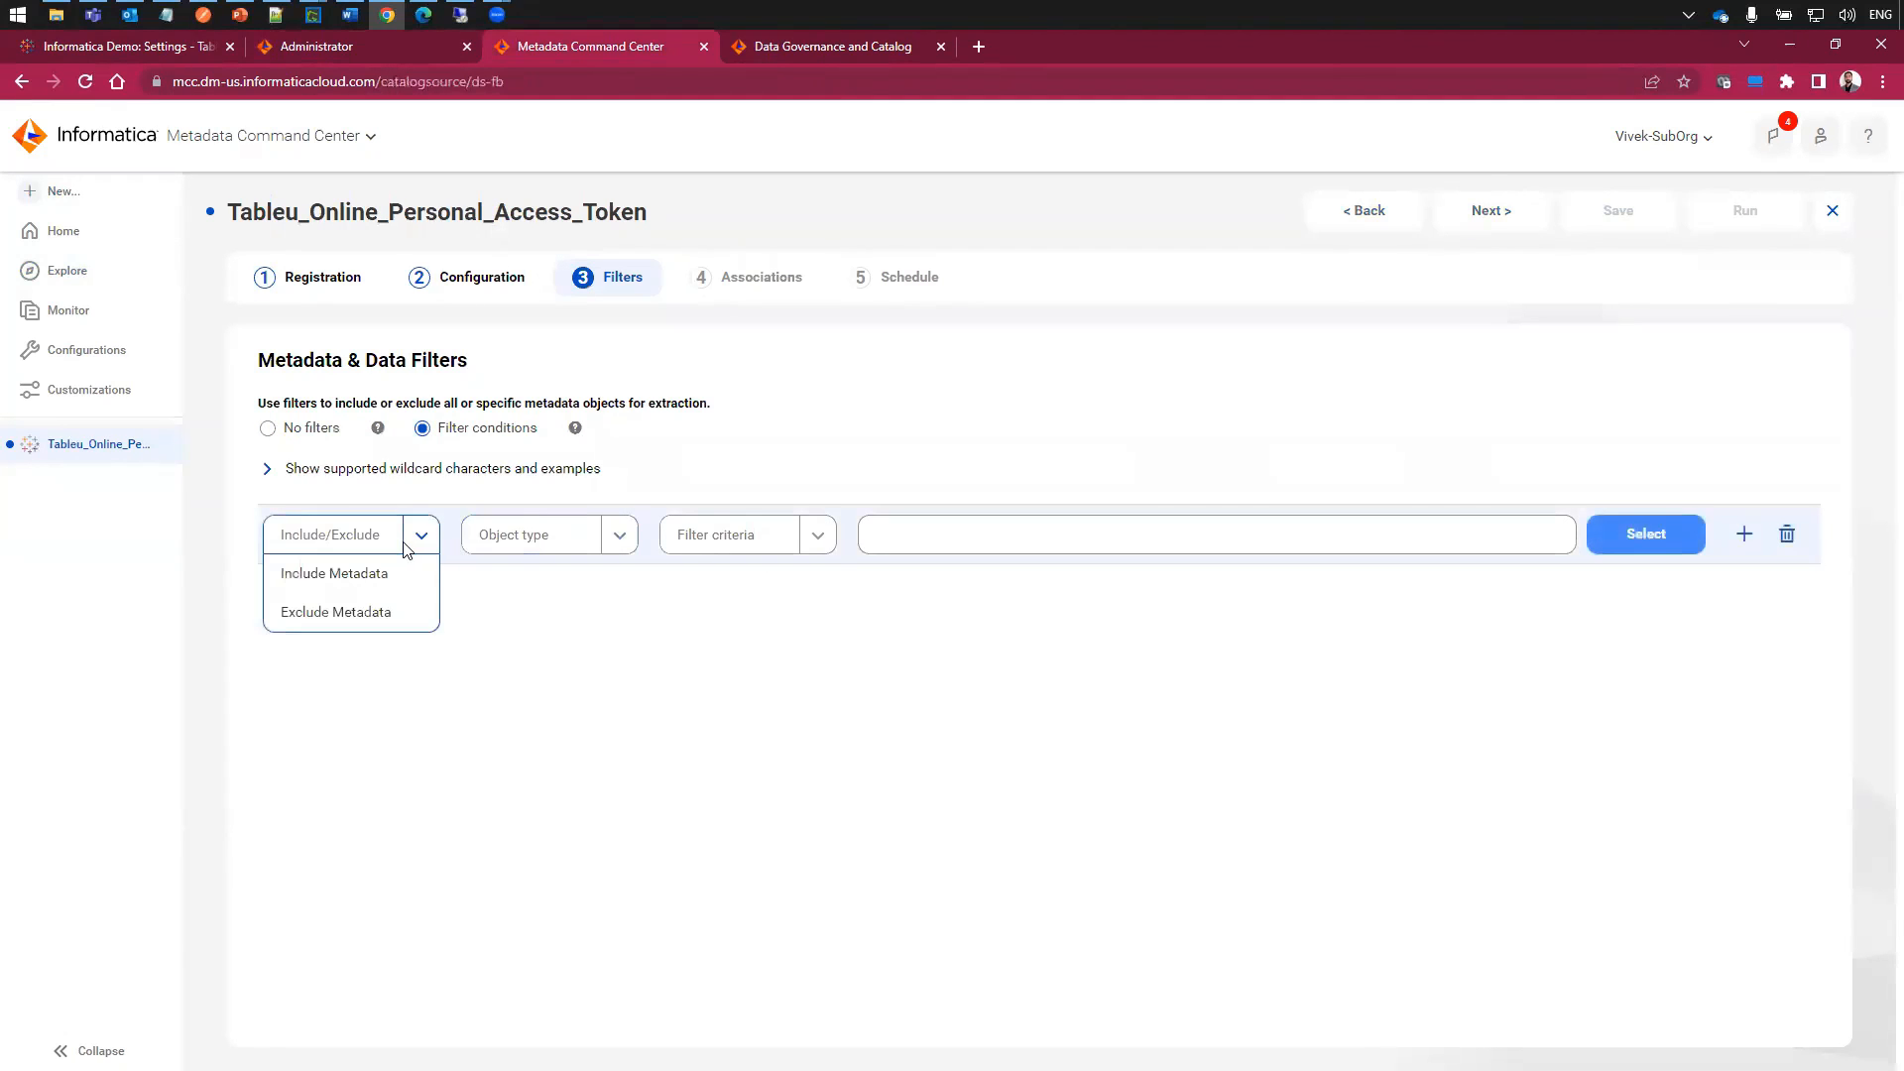
click(340, 573)
click(619, 540)
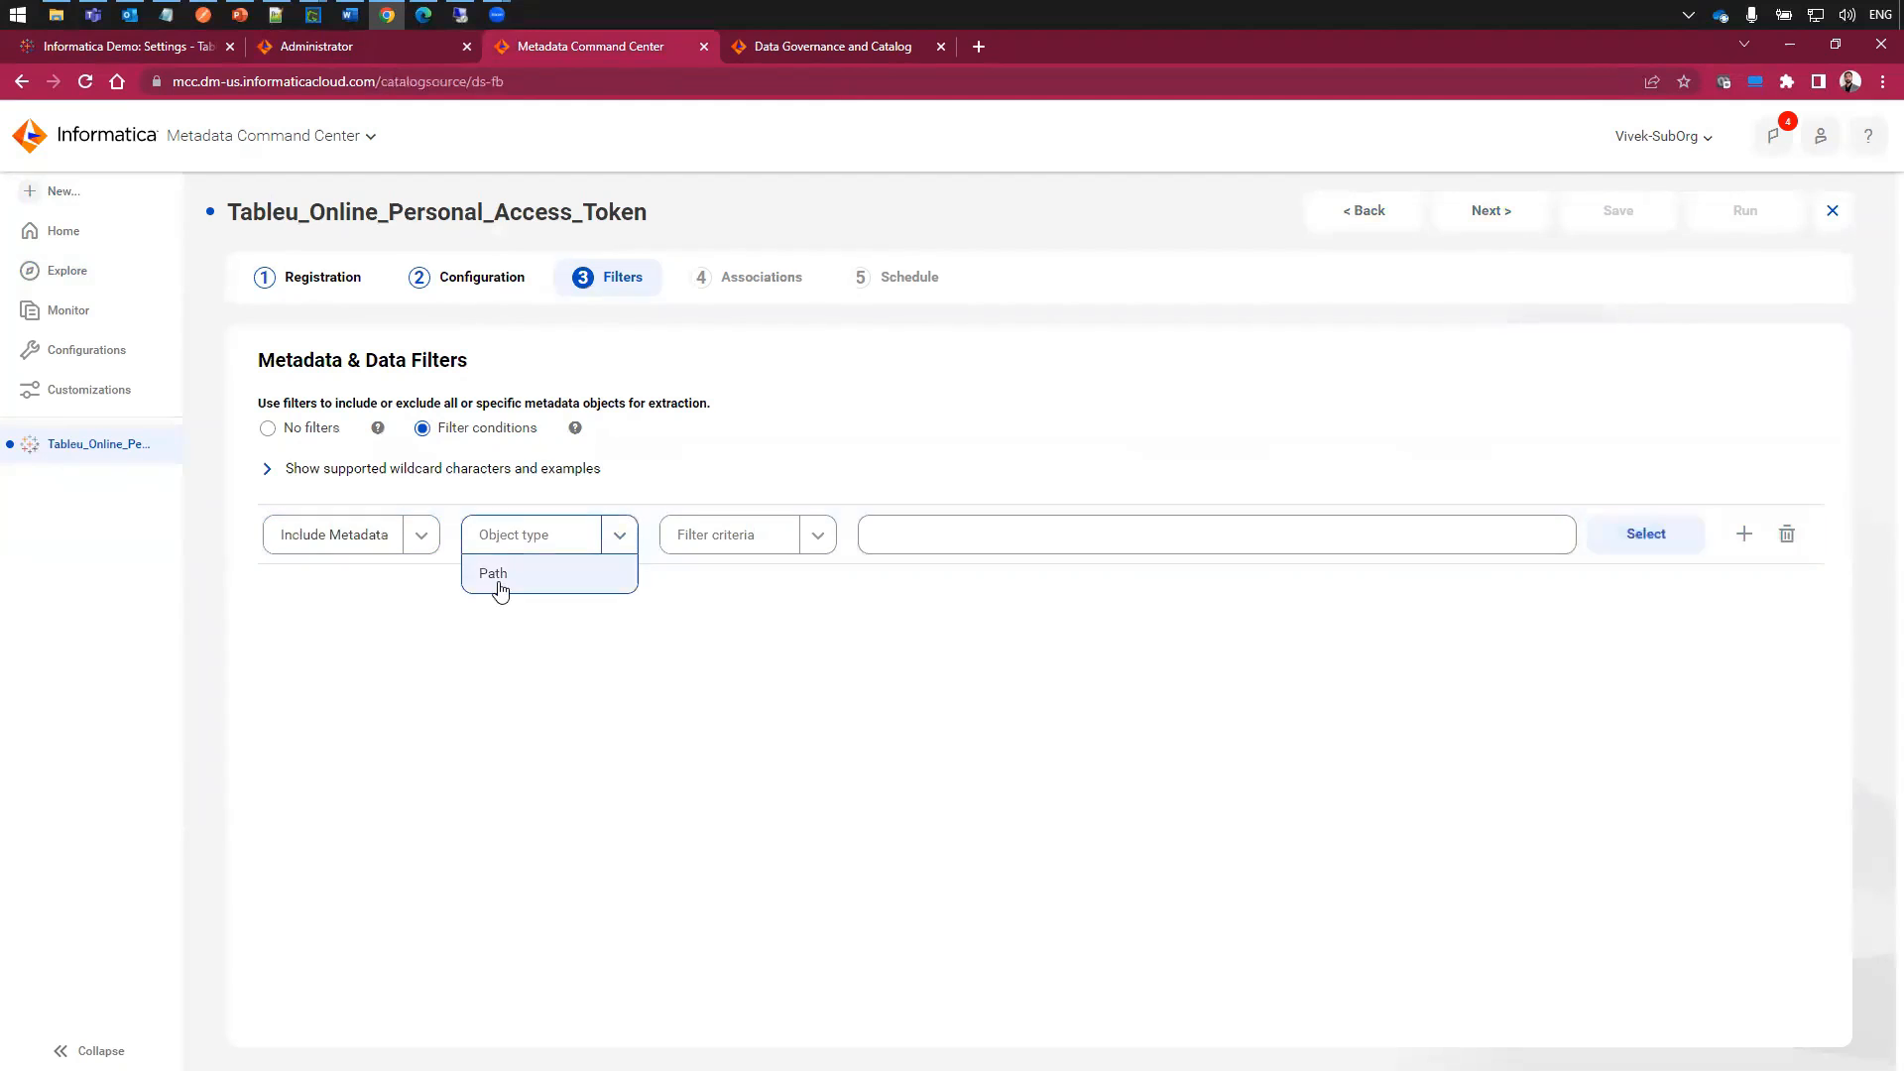
click(501, 585)
click(815, 538)
click(731, 580)
click(1644, 535)
click(812, 408)
text(tableauonlinedemosite/HR Analytics Project/*)
click(1412, 889)
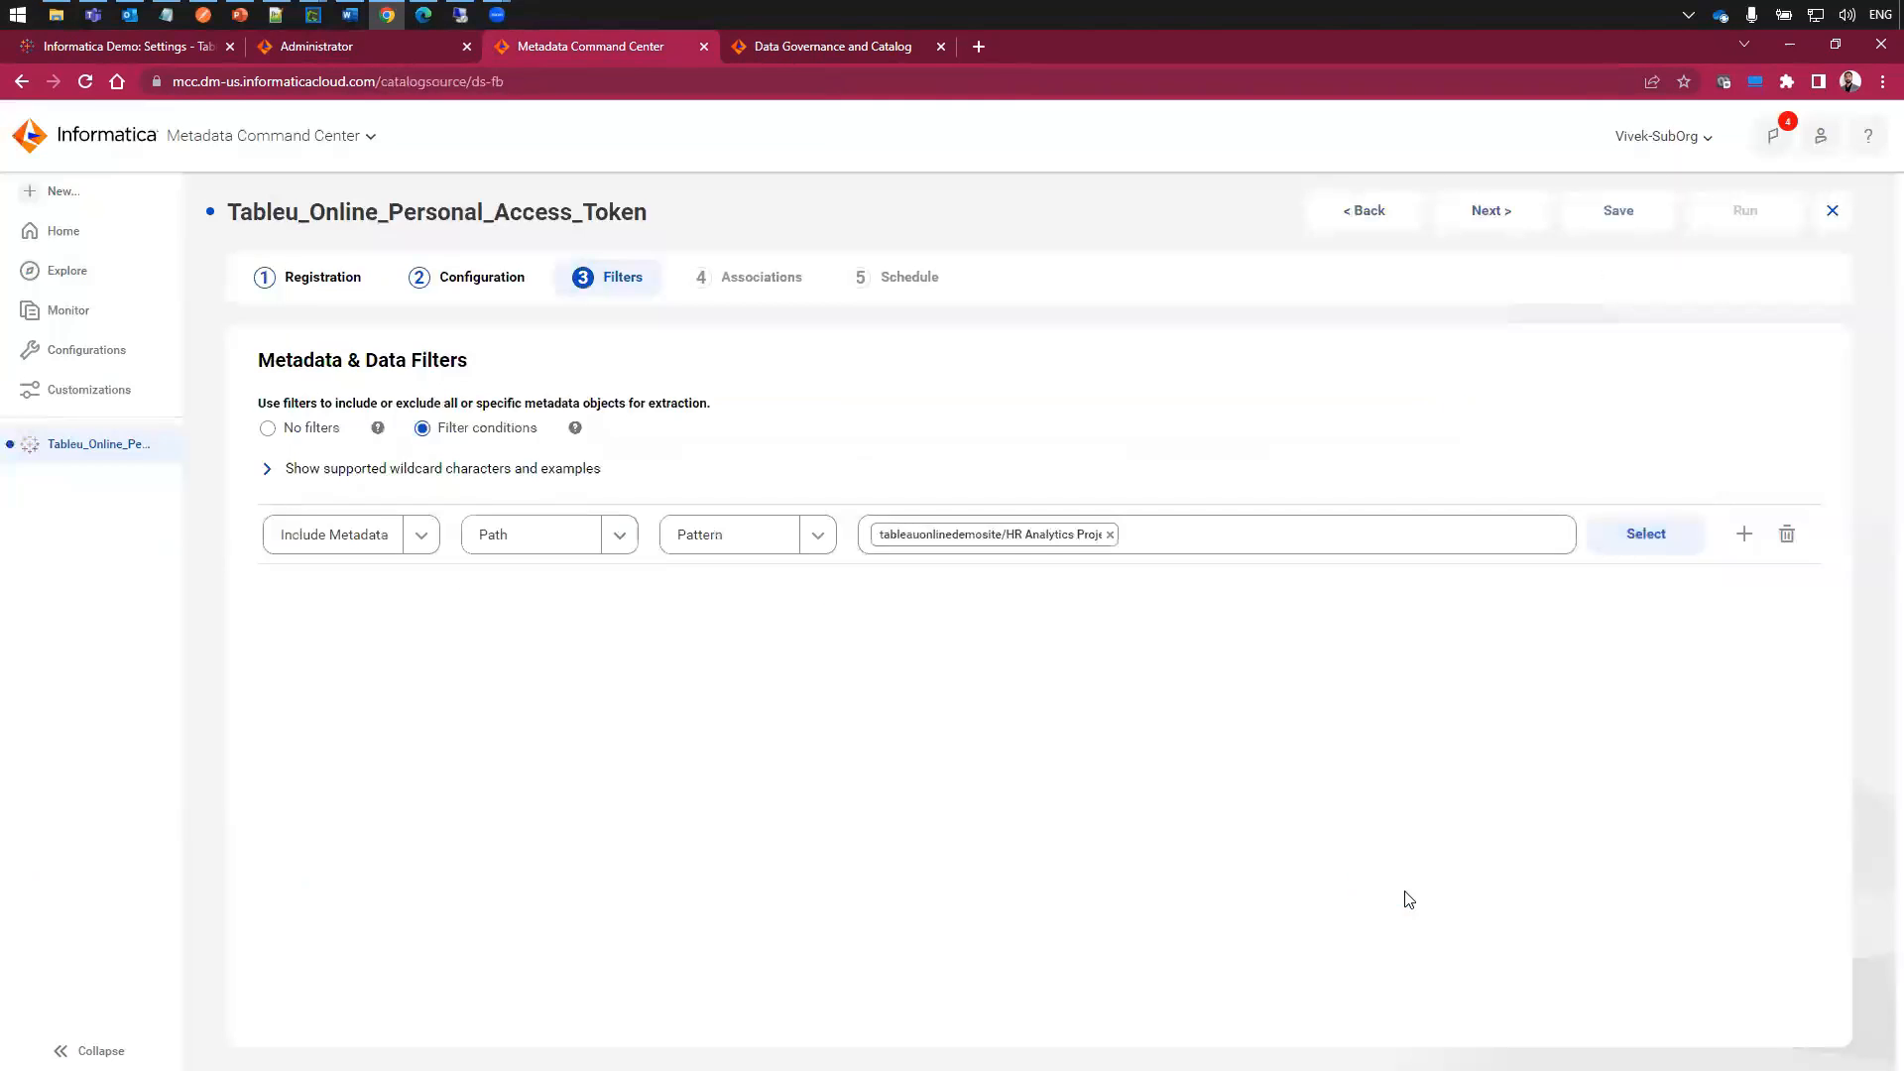
- Save the Tableu_Online_Personal_Access_Token catalog source without assigning stakeholders and run its metadata extraction job
click(1491, 210)
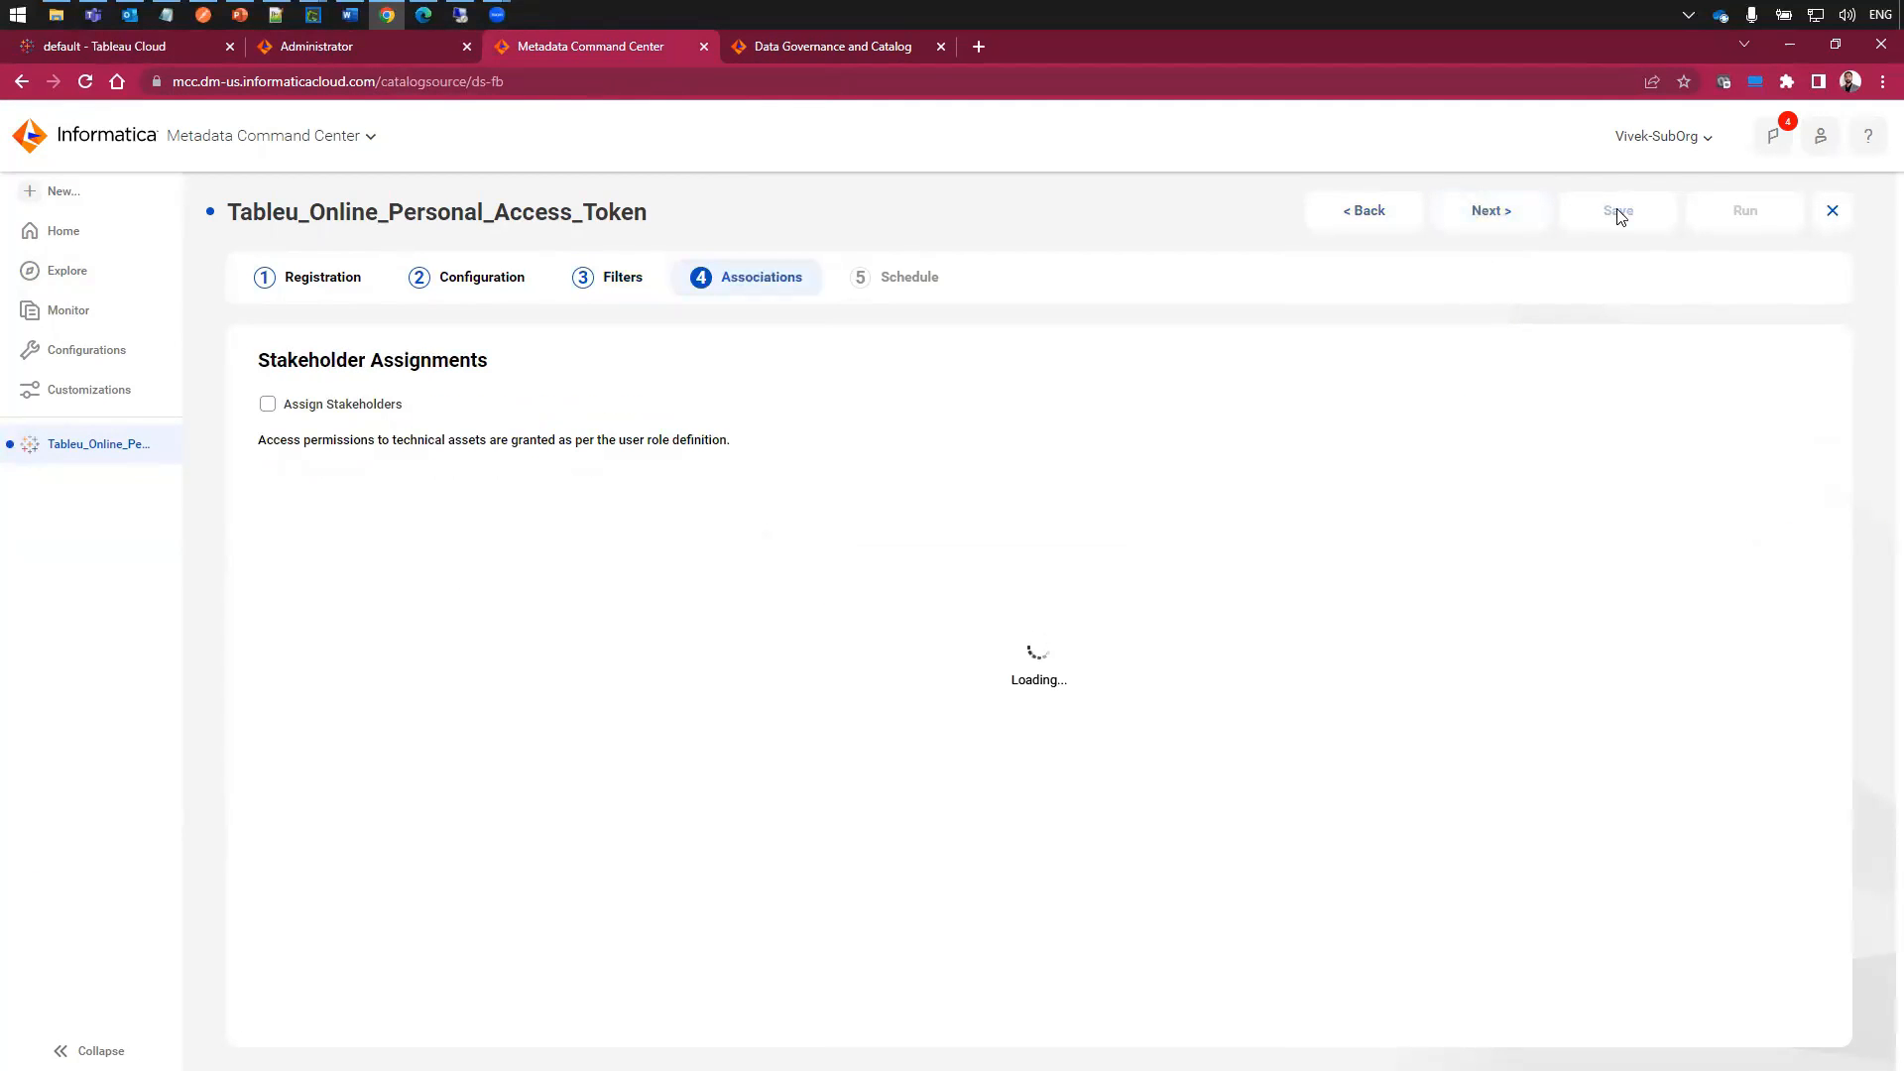
click(1618, 211)
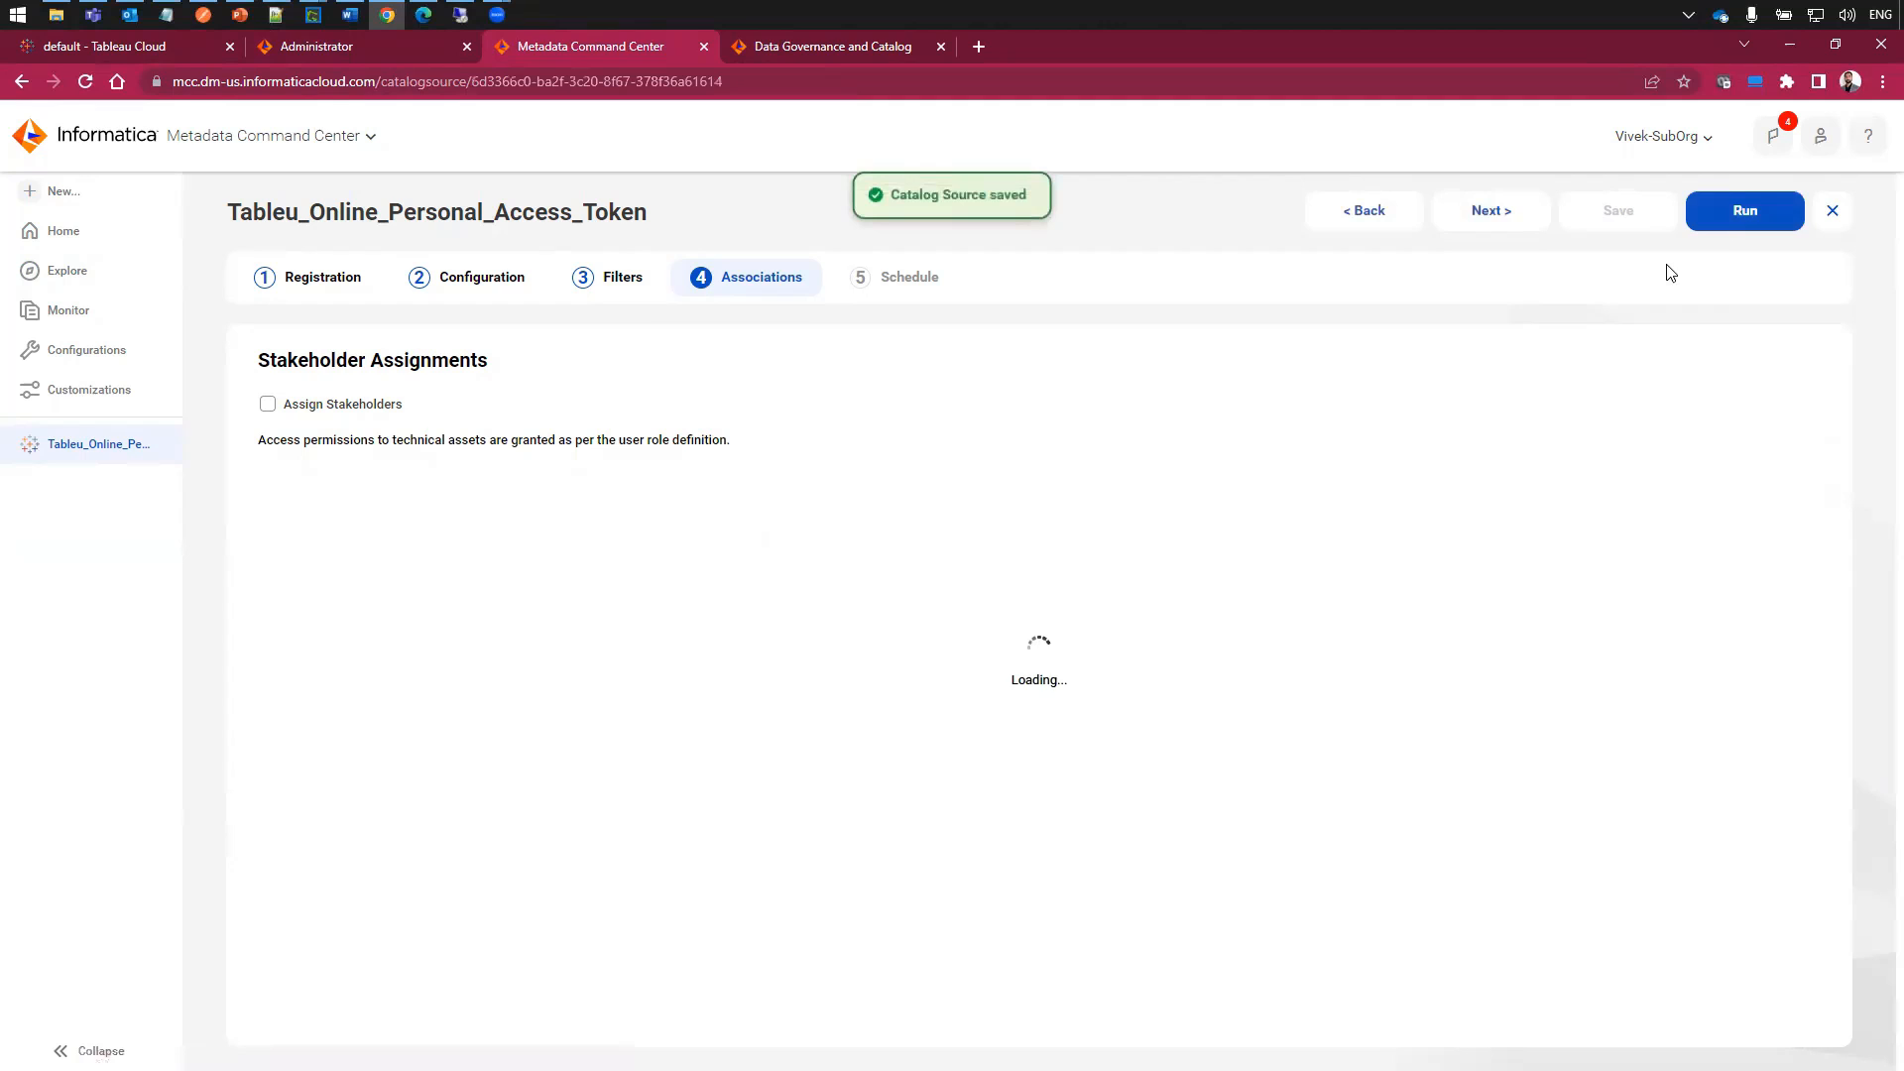
click(1743, 213)
click(1071, 796)
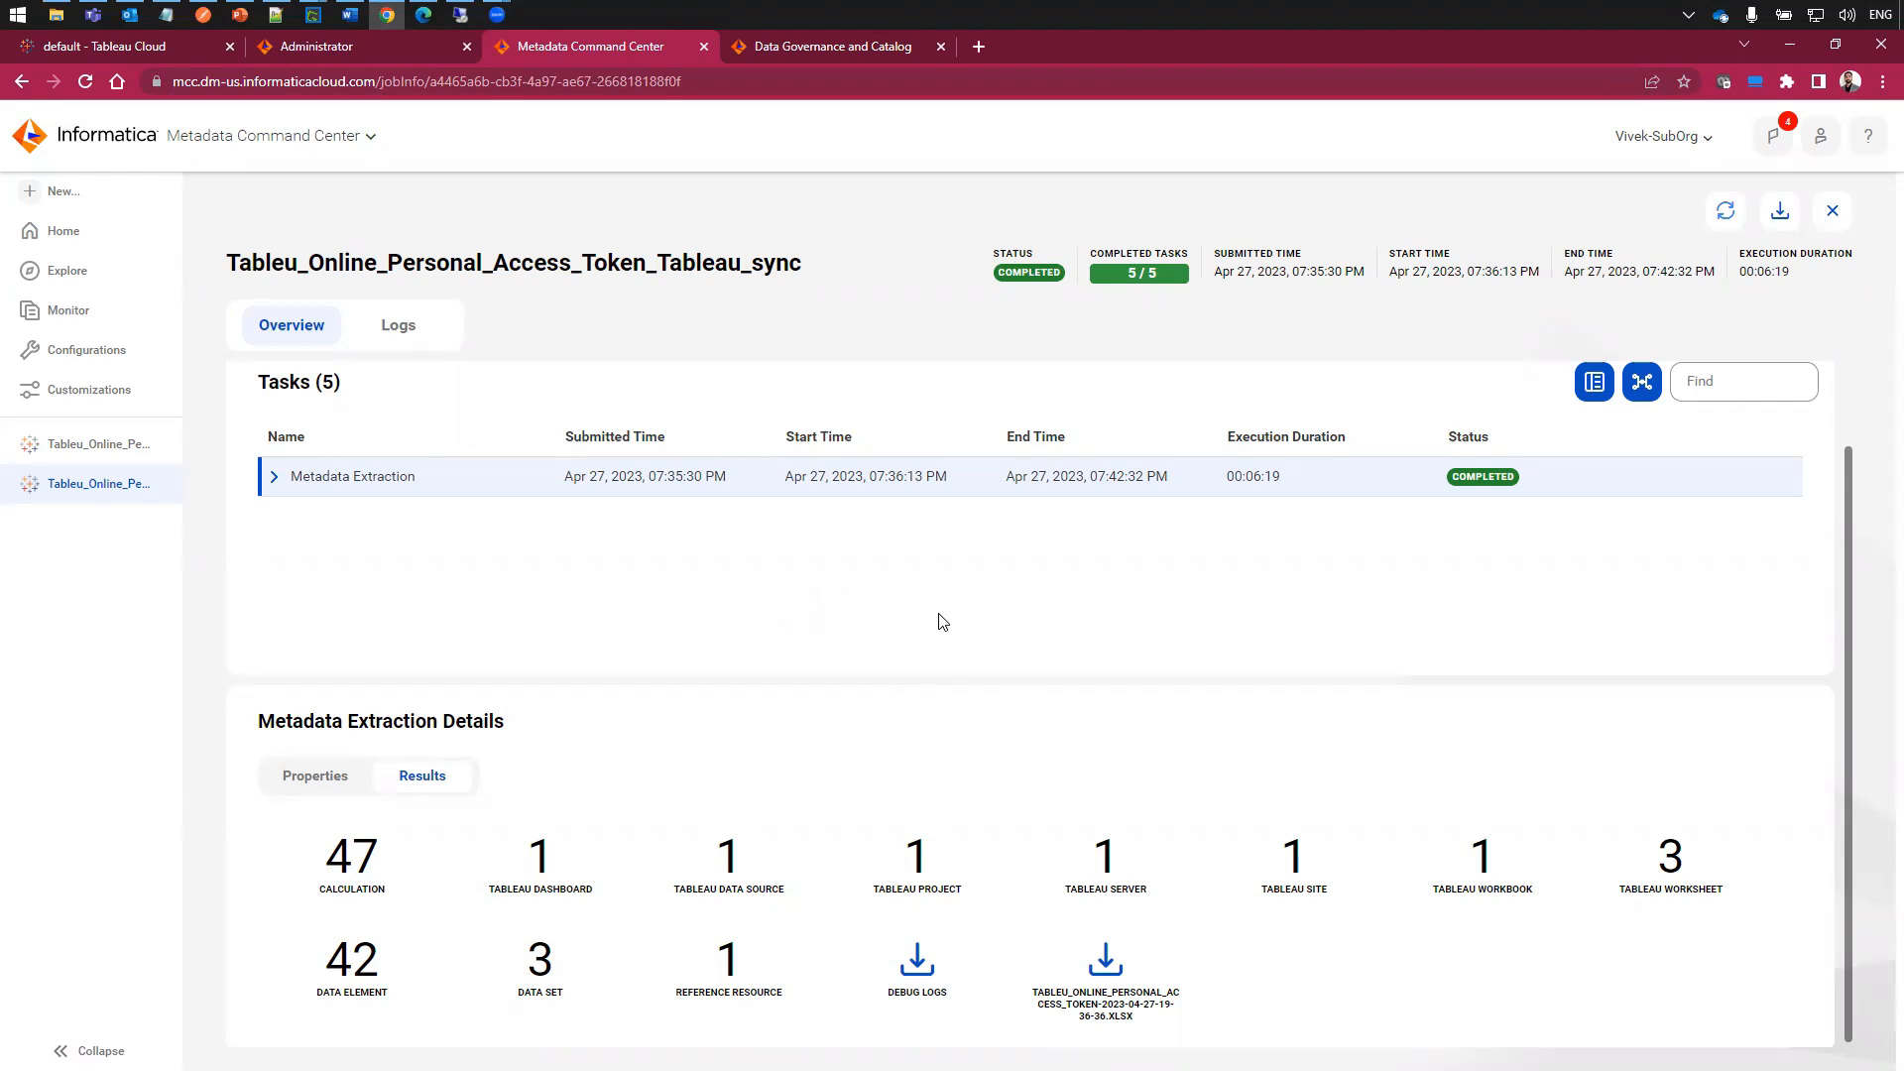
- Assign the Snowflake schema GCS_HC_VIVEK to the unassigned Tableu_Online_Personal_Access_Token connection and open the connection assignment job's details
click(54, 315)
click(545, 283)
click(1829, 213)
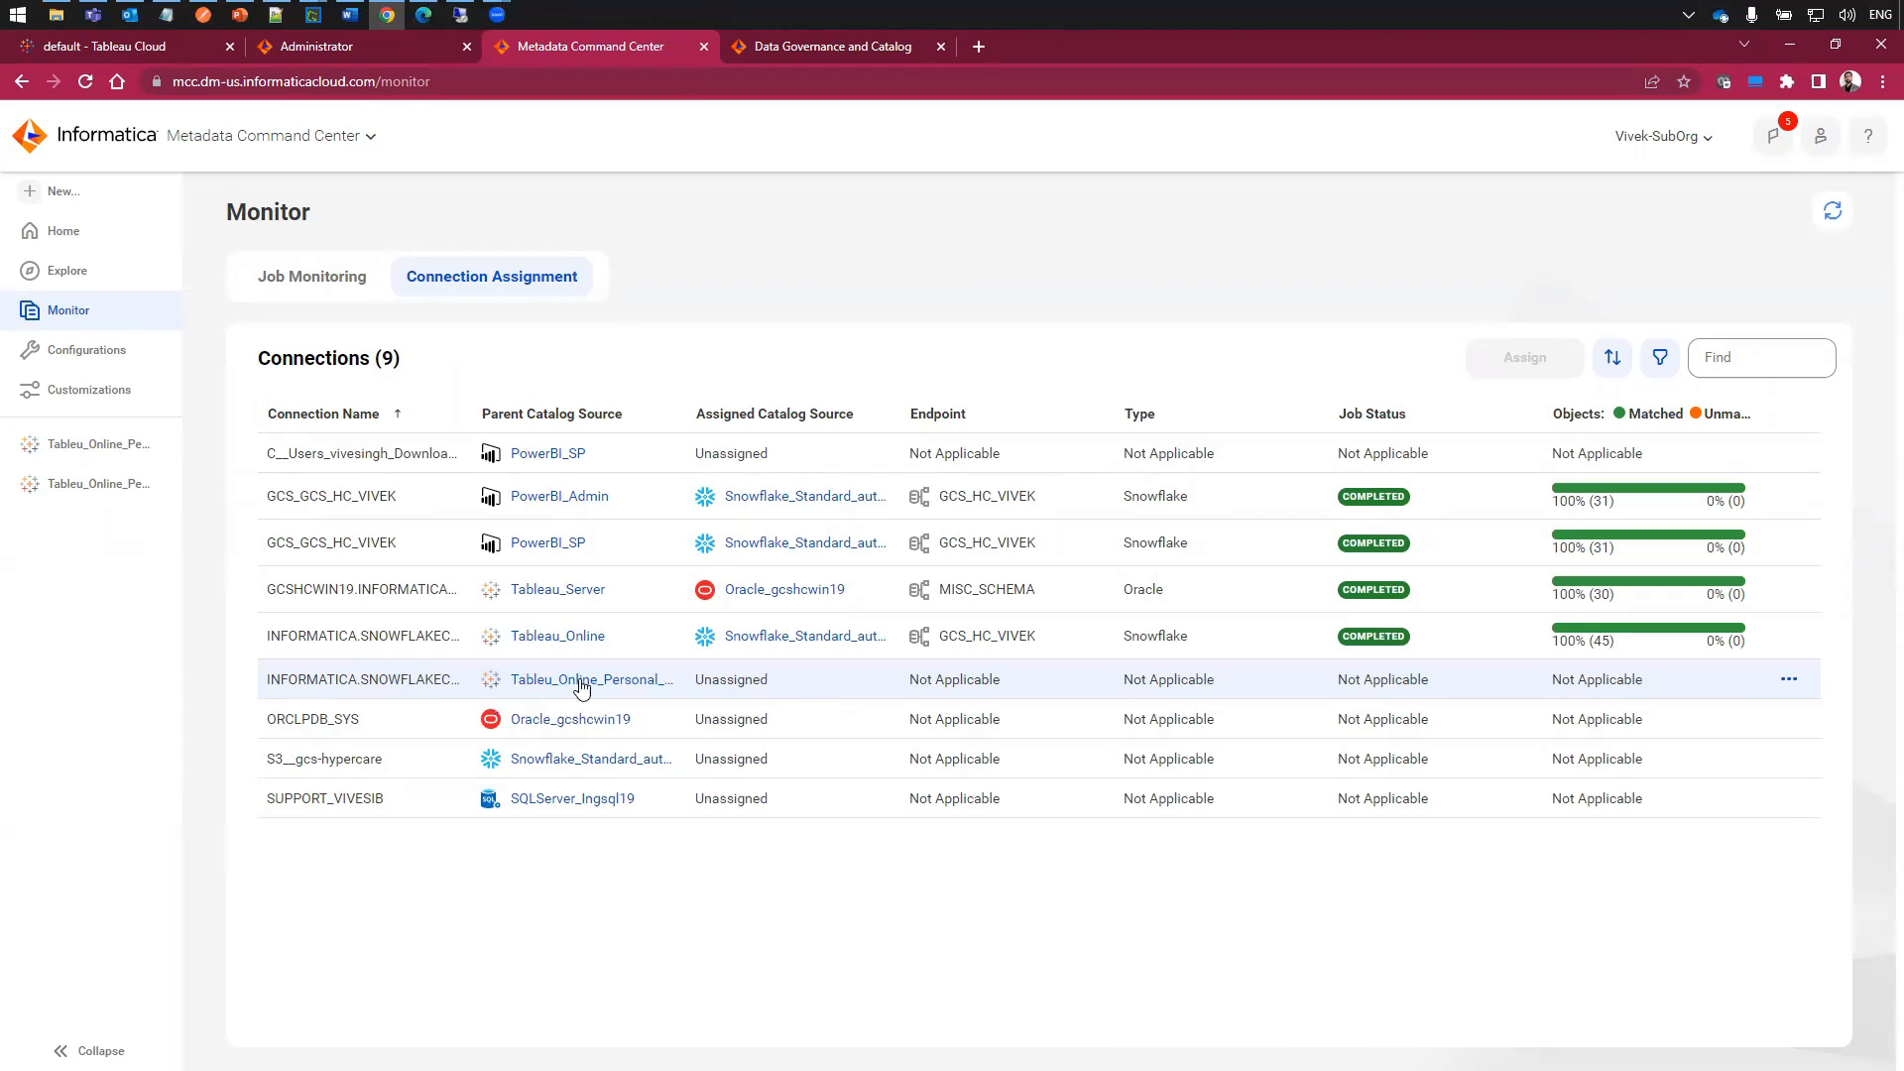
click(1789, 680)
click(1809, 742)
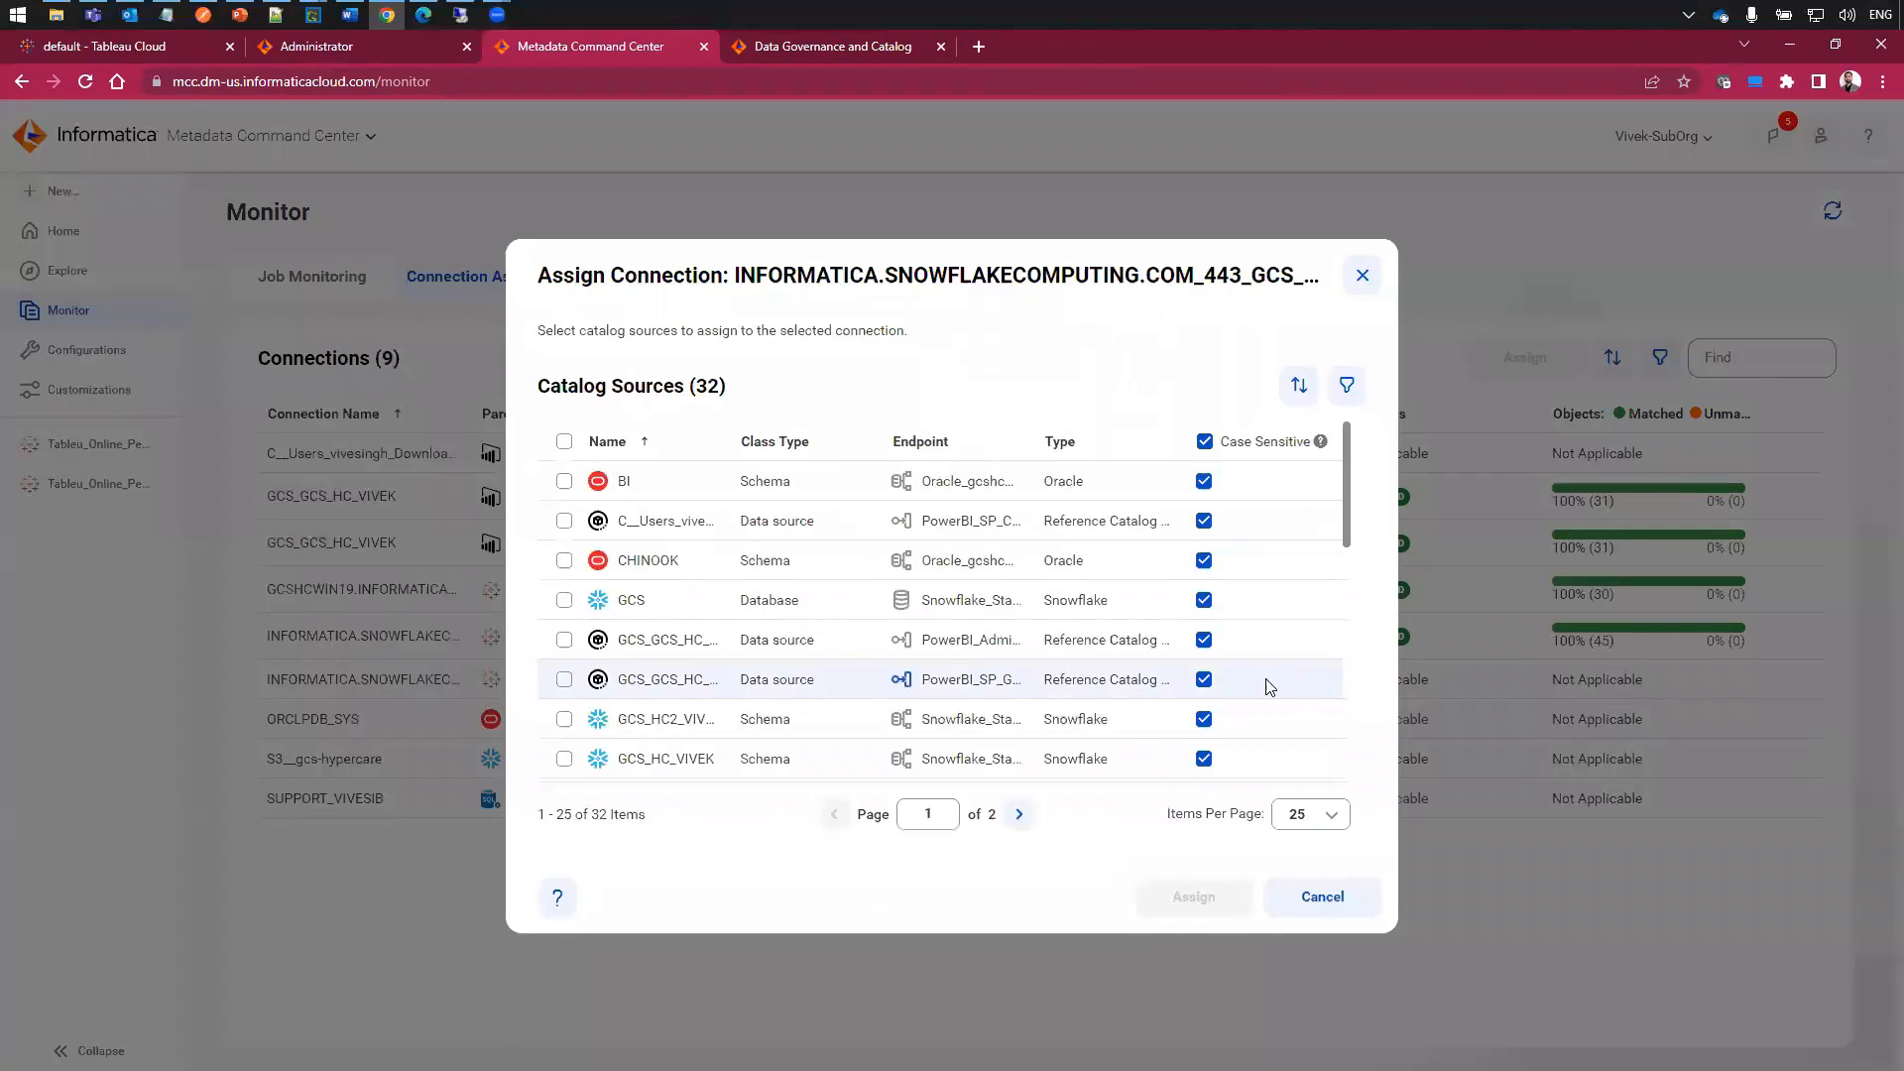
click(960, 757)
scroll(962, 735, down, 1)
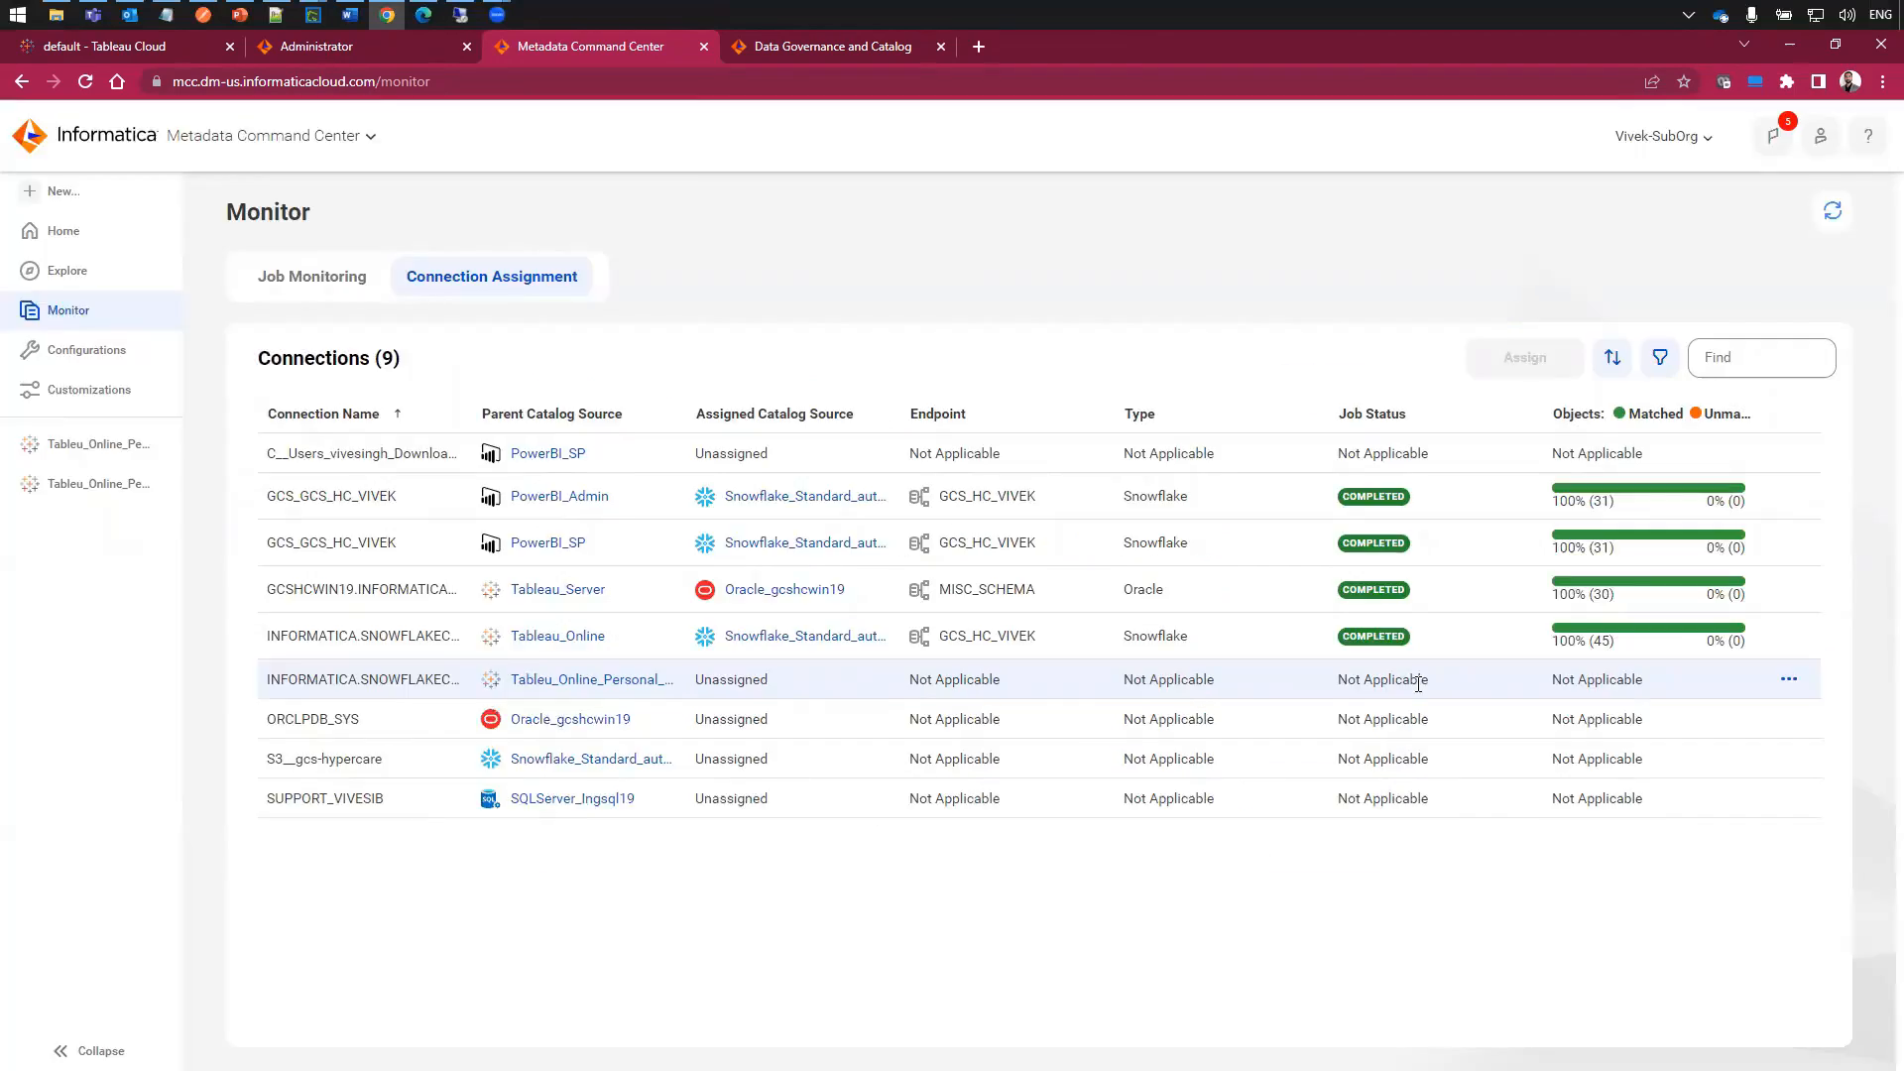
click(1187, 898)
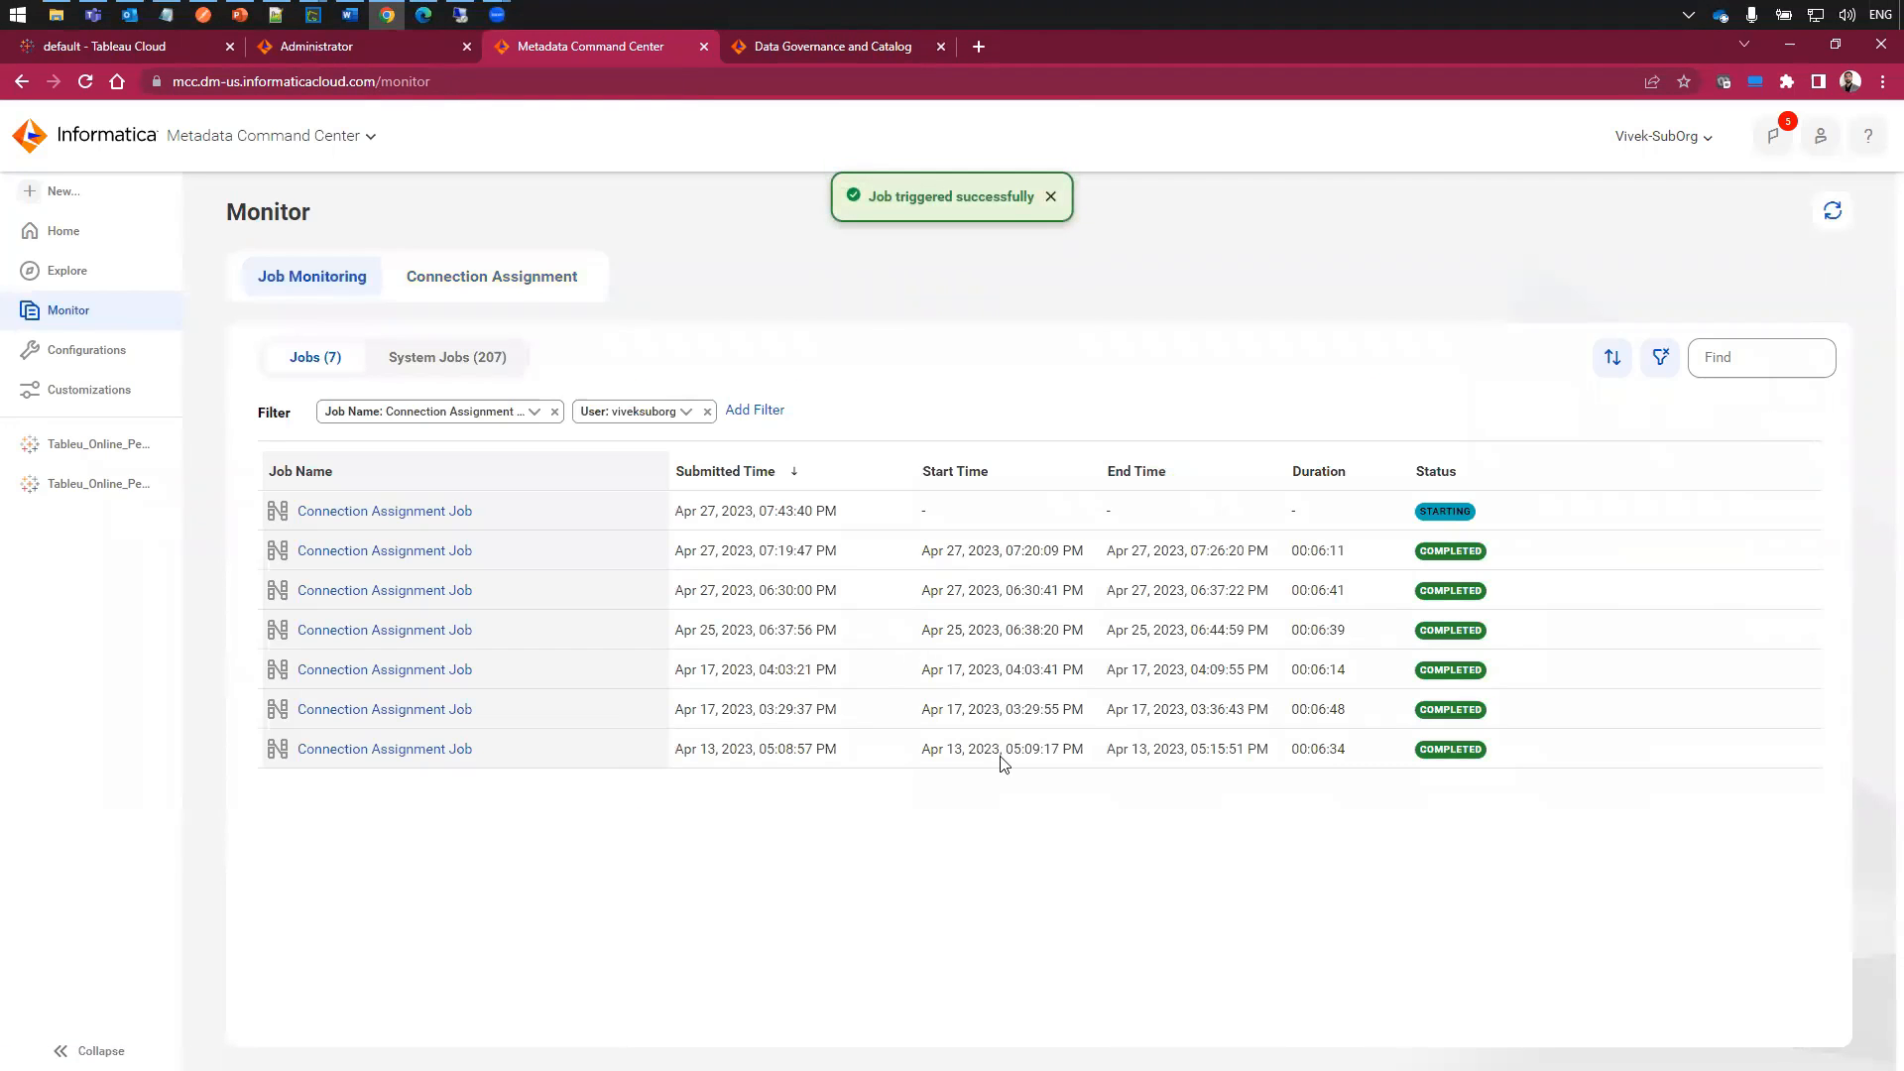
click(408, 511)
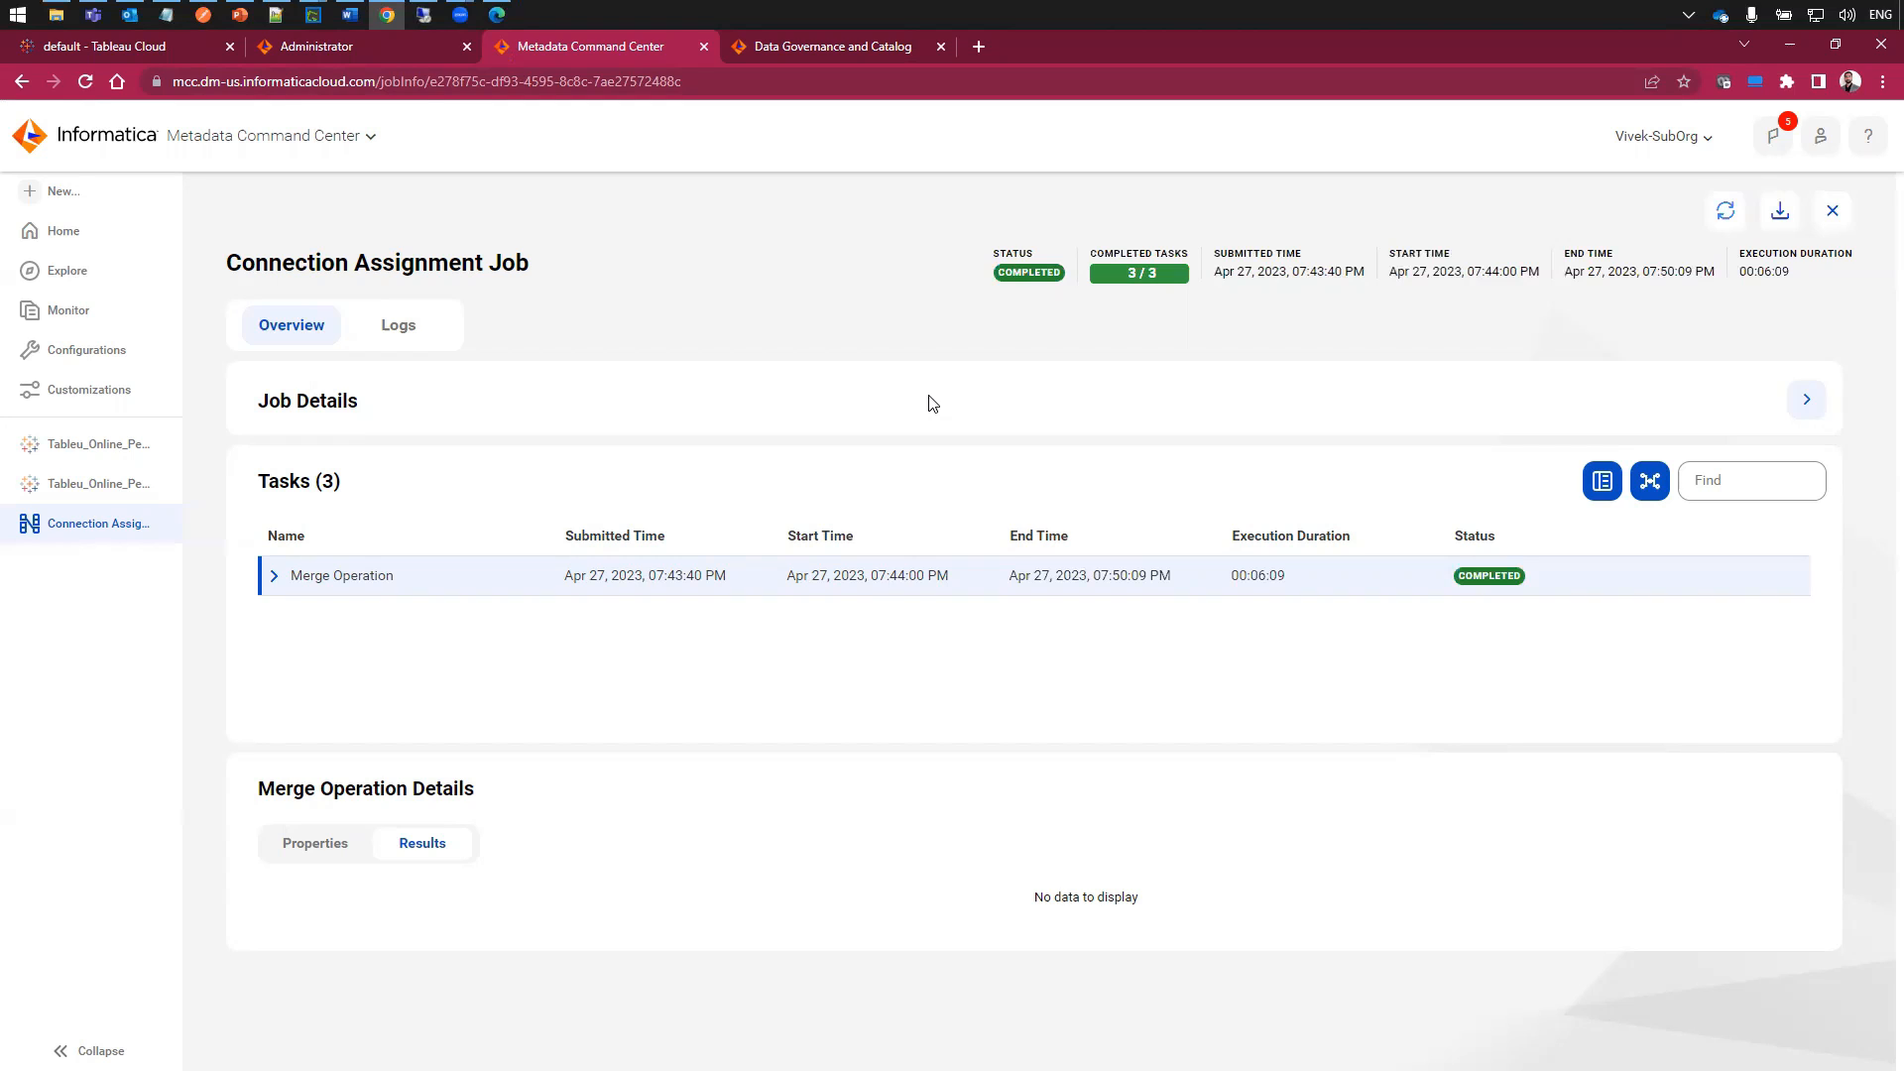
- In Data Governance and Catalog, browse from the catalog source through tableauonlinedemosite and HR Analytics Project to HR Analytics Workbook - Snowflake
click(801, 48)
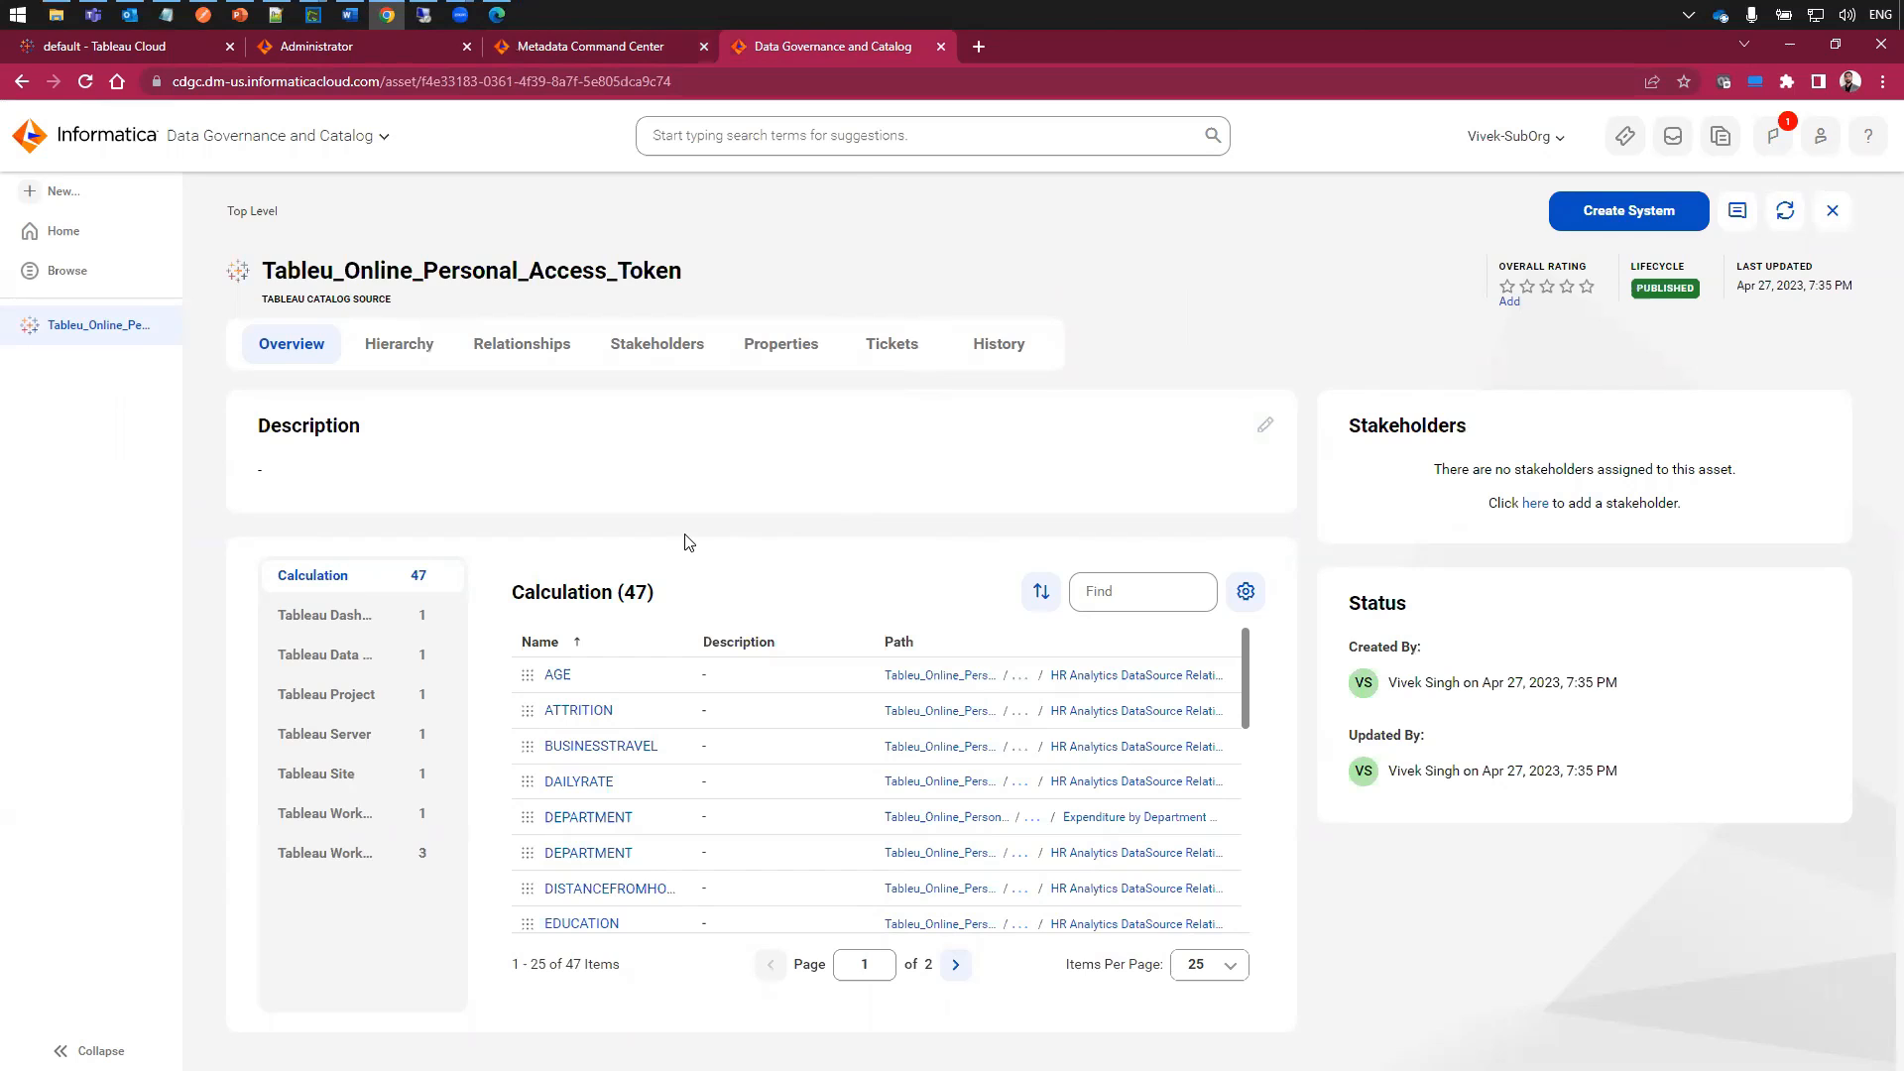
click(315, 776)
click(610, 676)
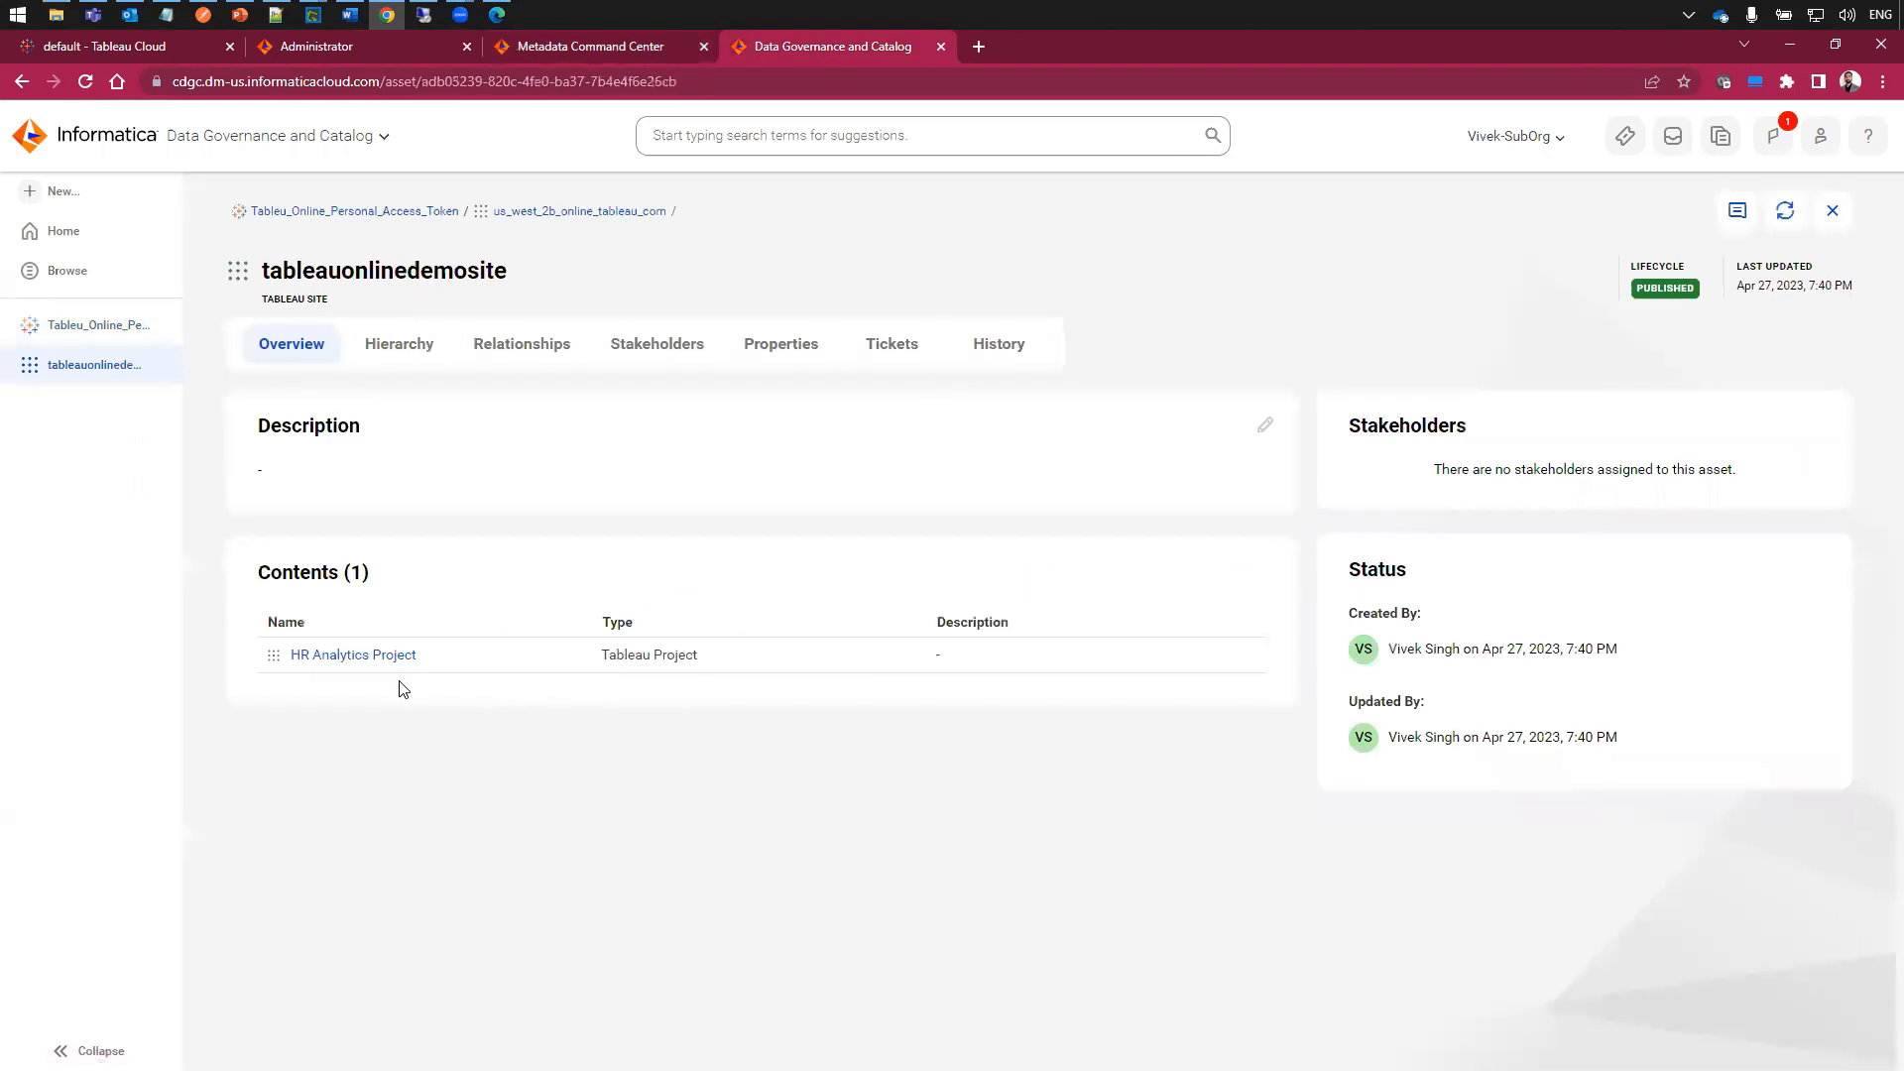
click(387, 657)
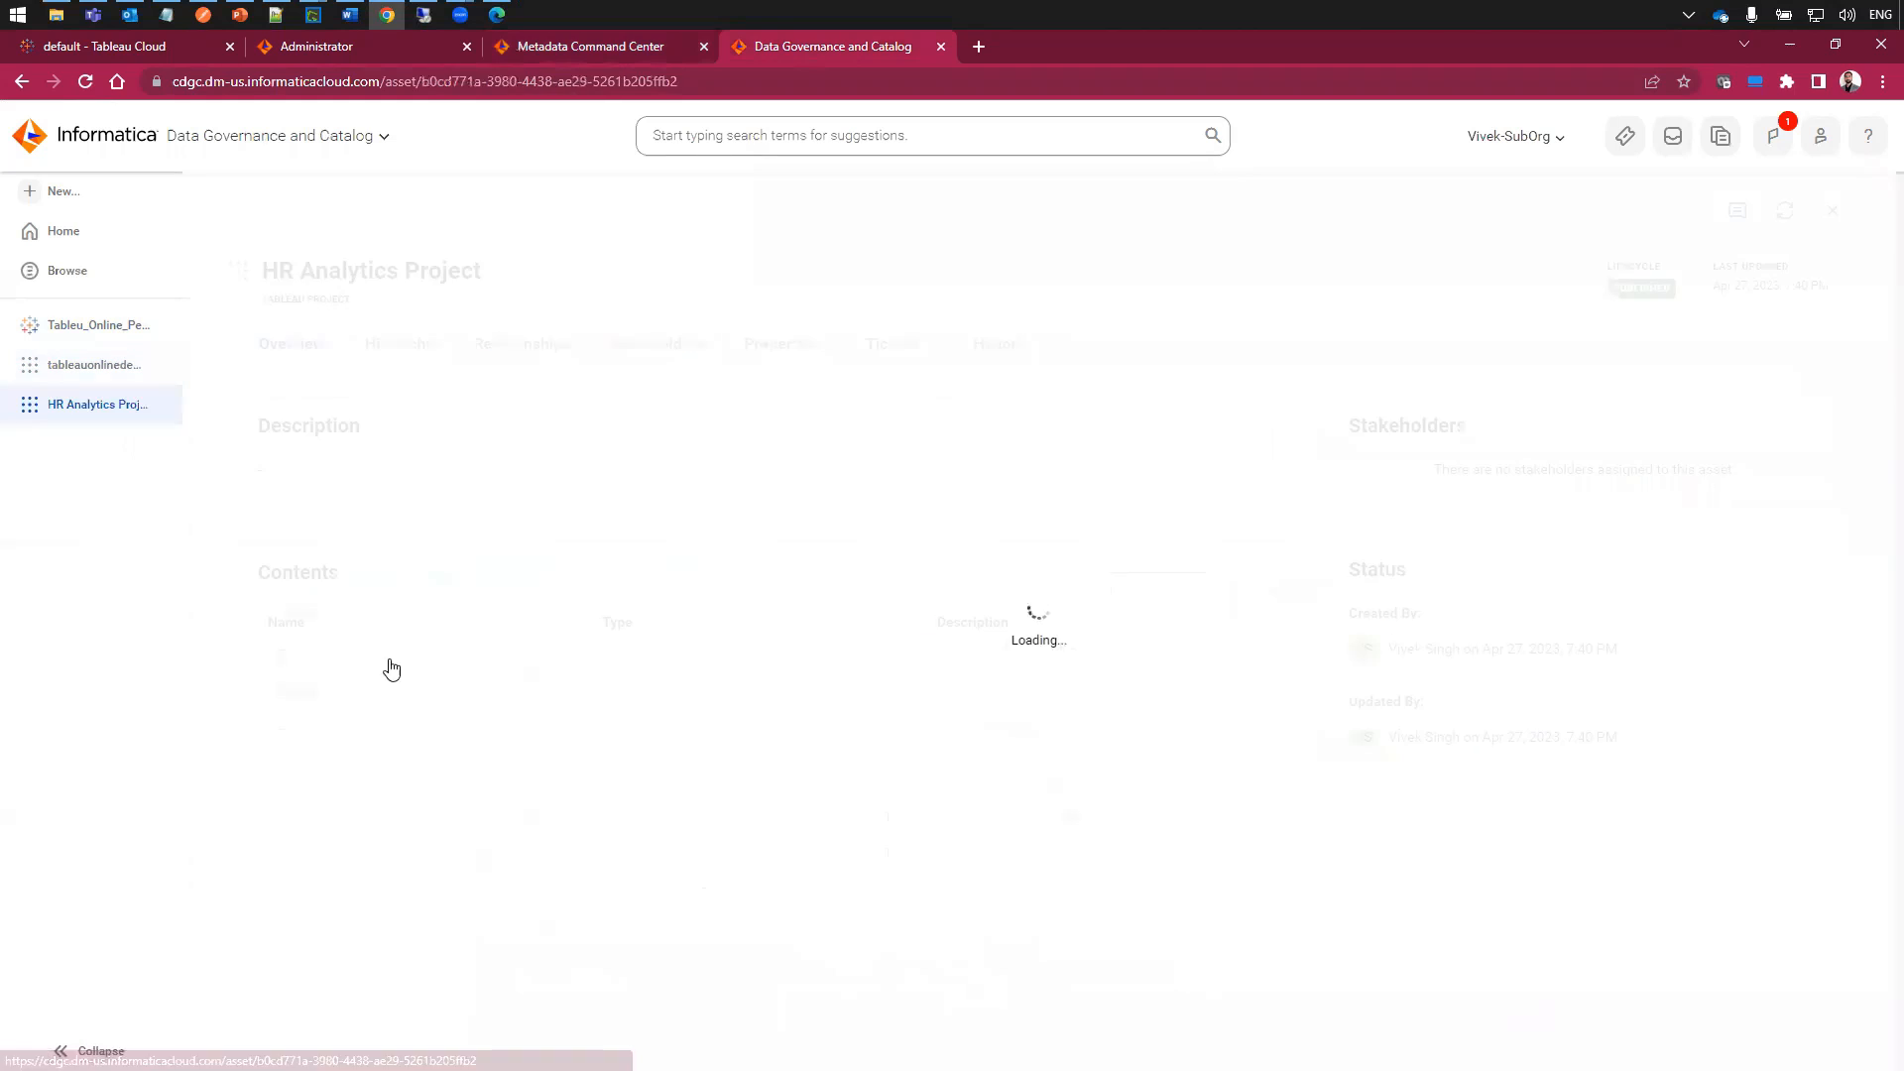
click(480, 656)
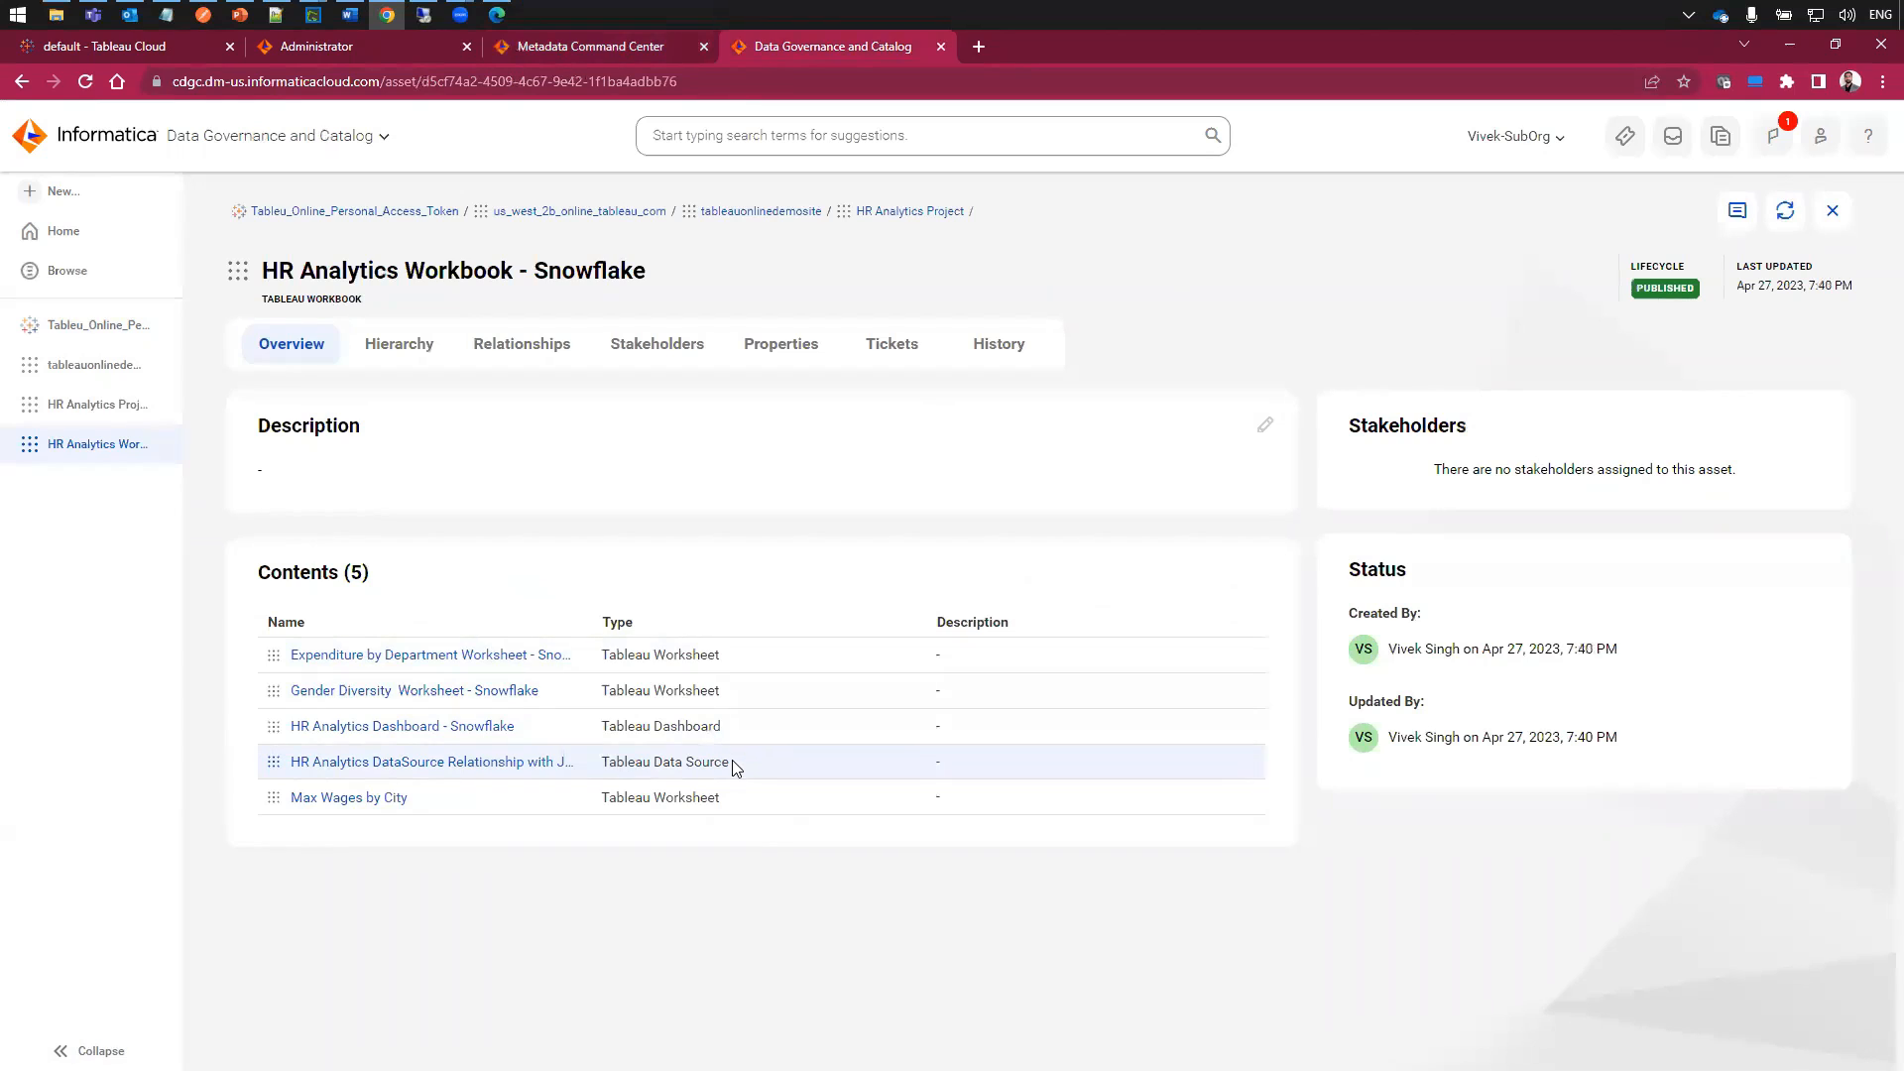
- Show the lineage of HR Analytics Dashboard - Snowflake with lineage hops set to Maximum (show all)
click(483, 729)
click(490, 355)
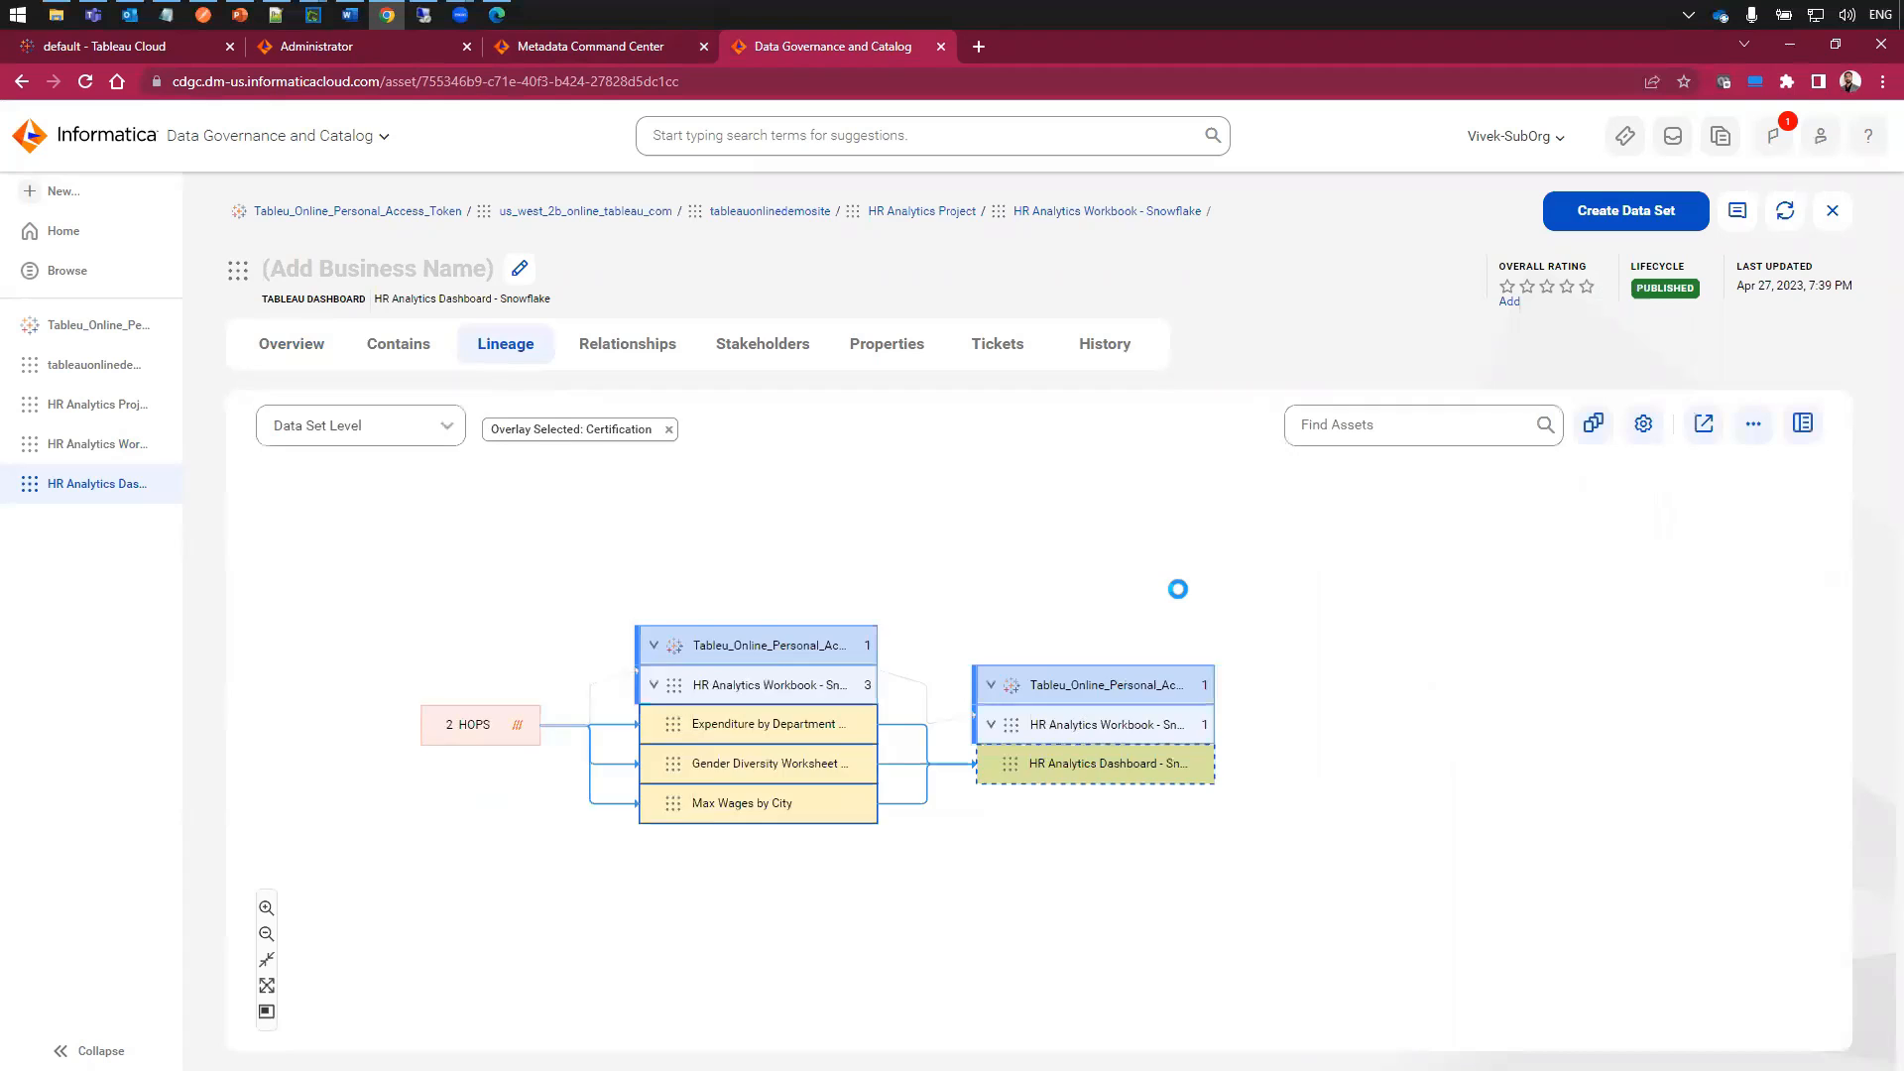
click(1644, 424)
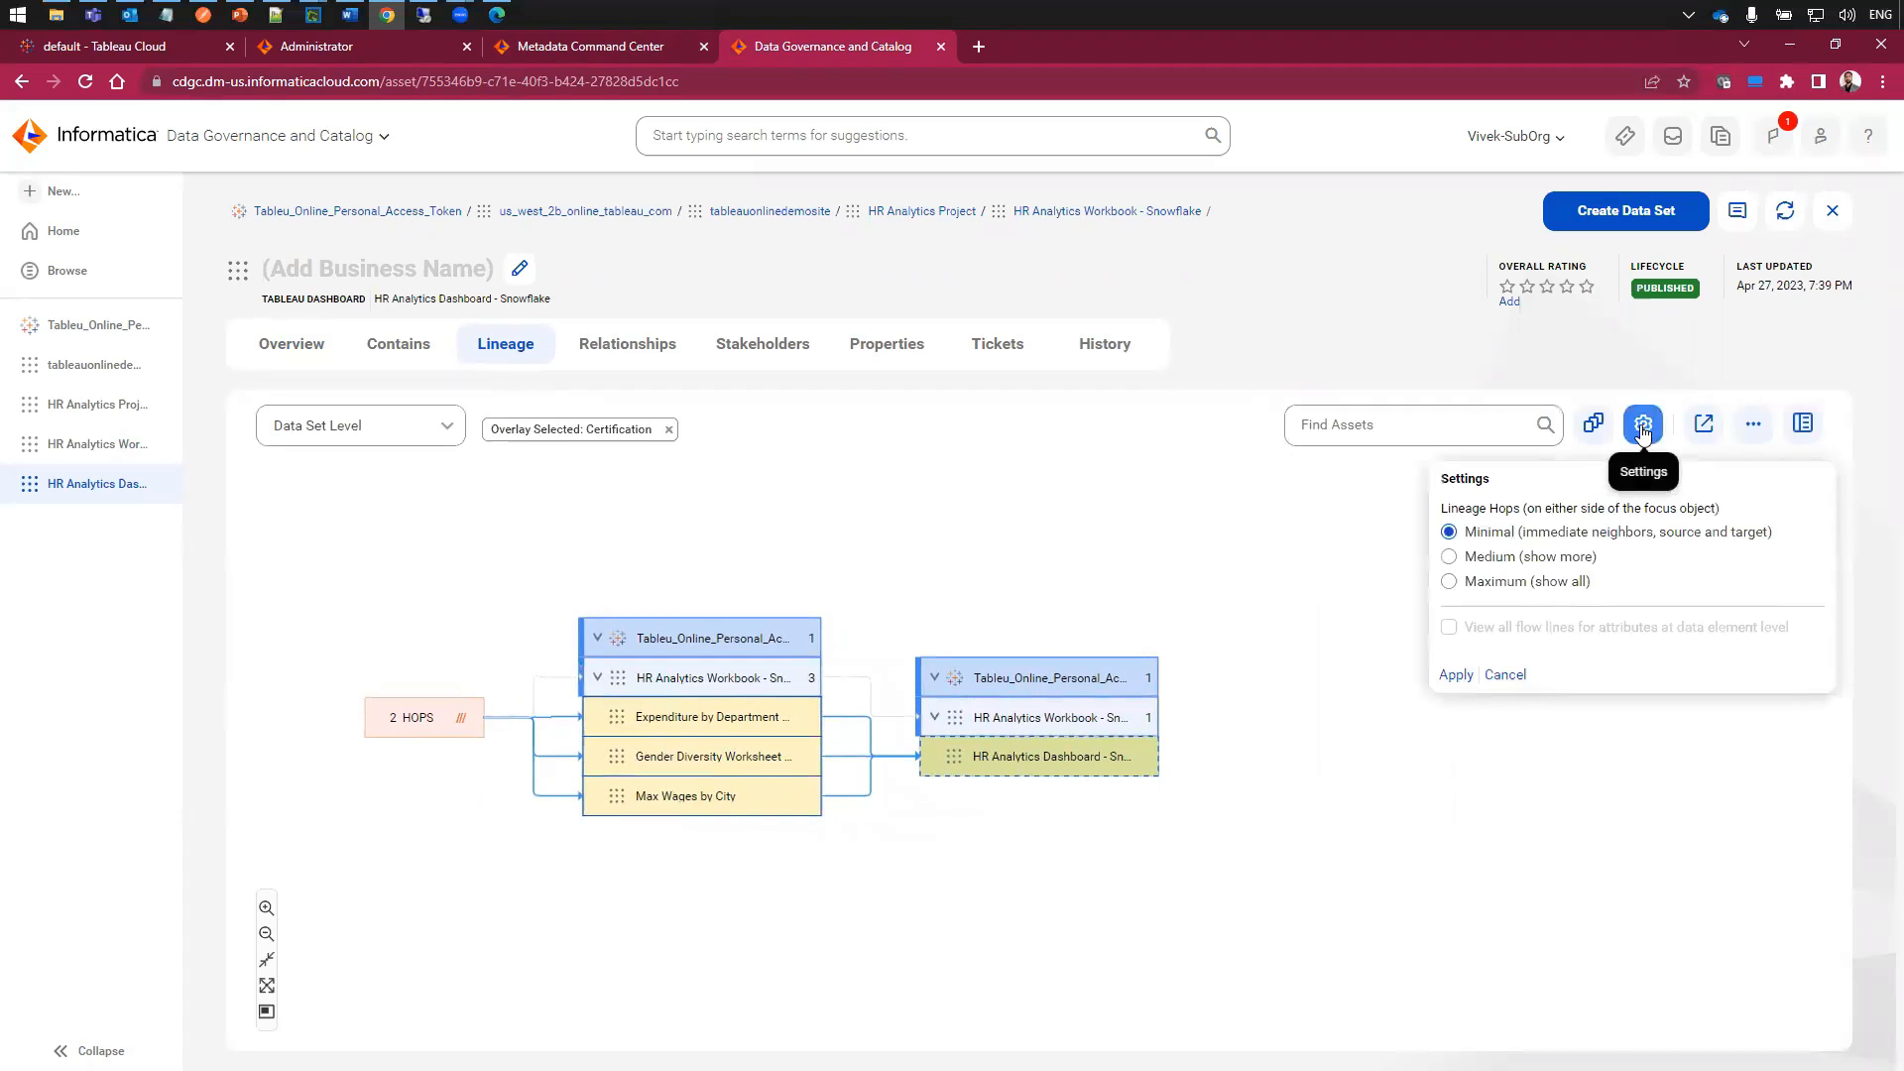
click(1450, 581)
click(1456, 676)
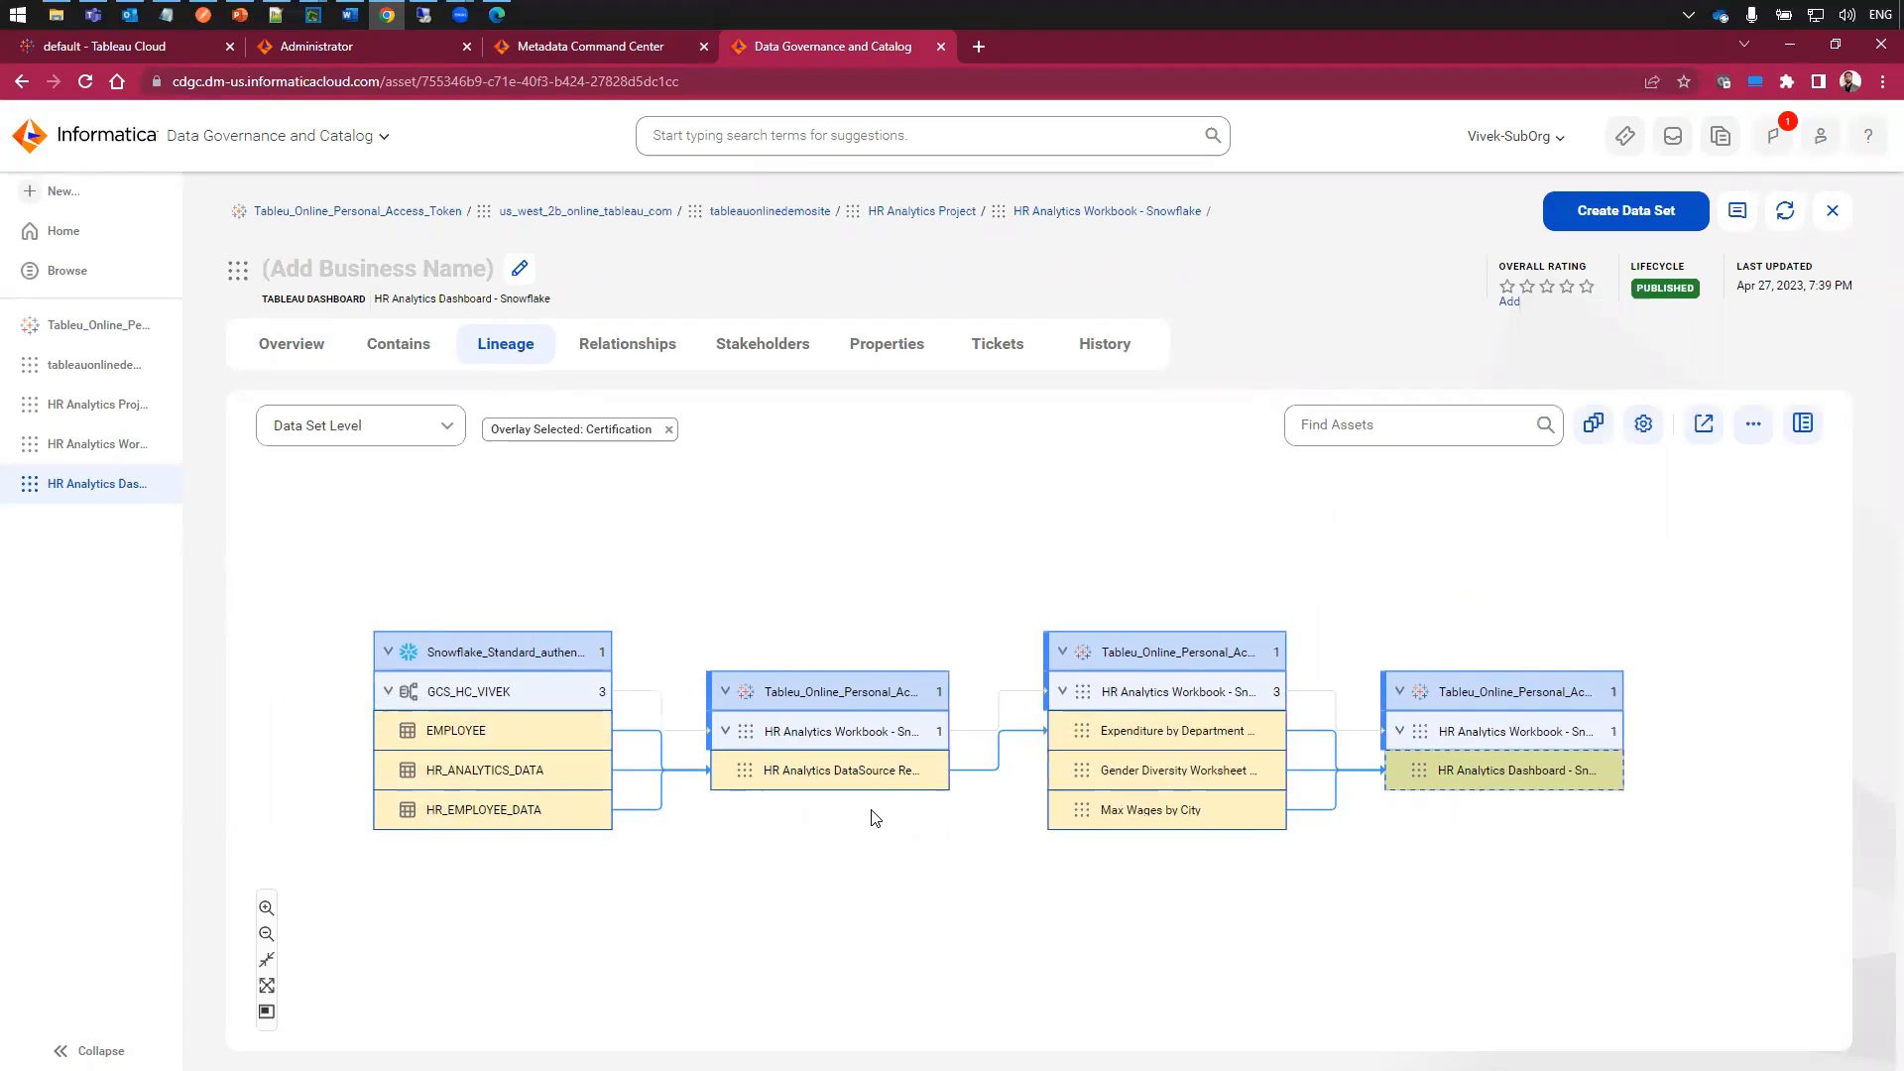
- Examine the lineage details of the data source, worksheets, workbook, dashboard and Tableu_Online_Personal_Access_Token catalog source
mouse_move(877, 786)
mouse_move(1243, 742)
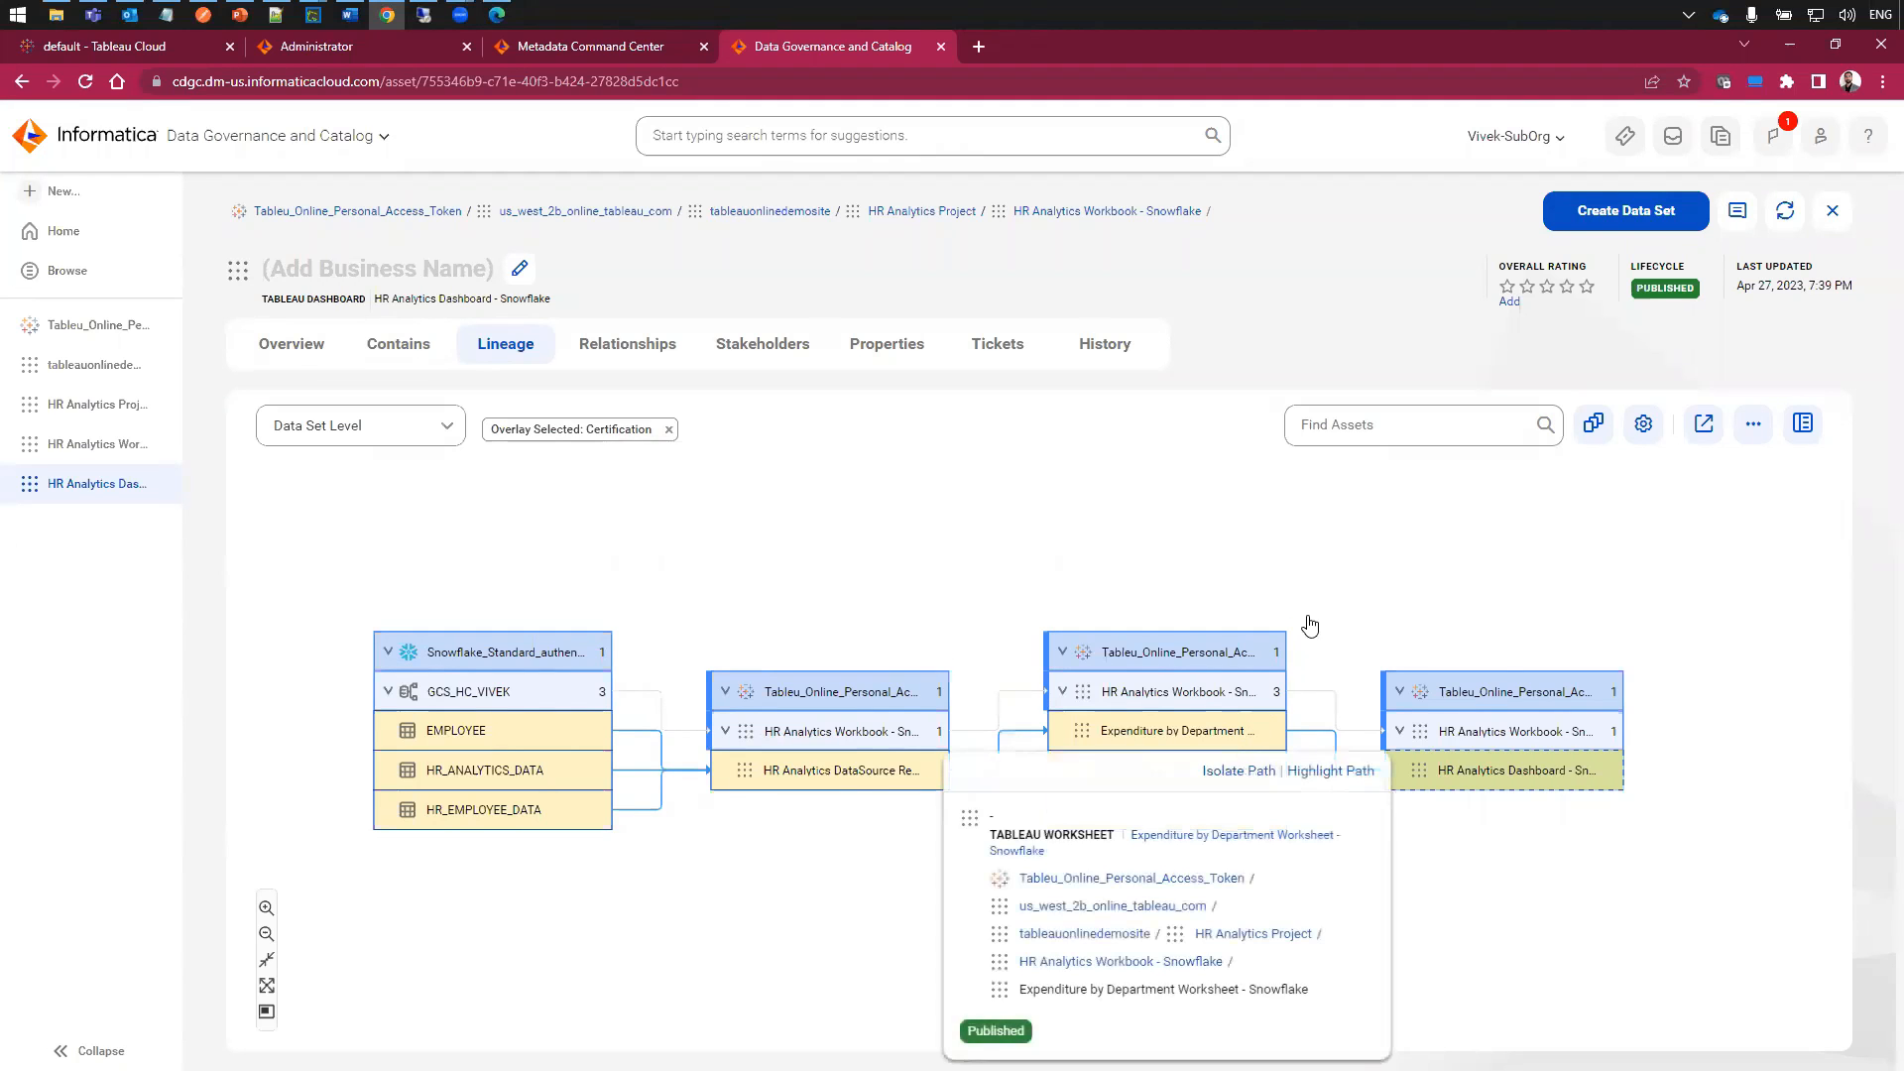
mouse_move(1210, 701)
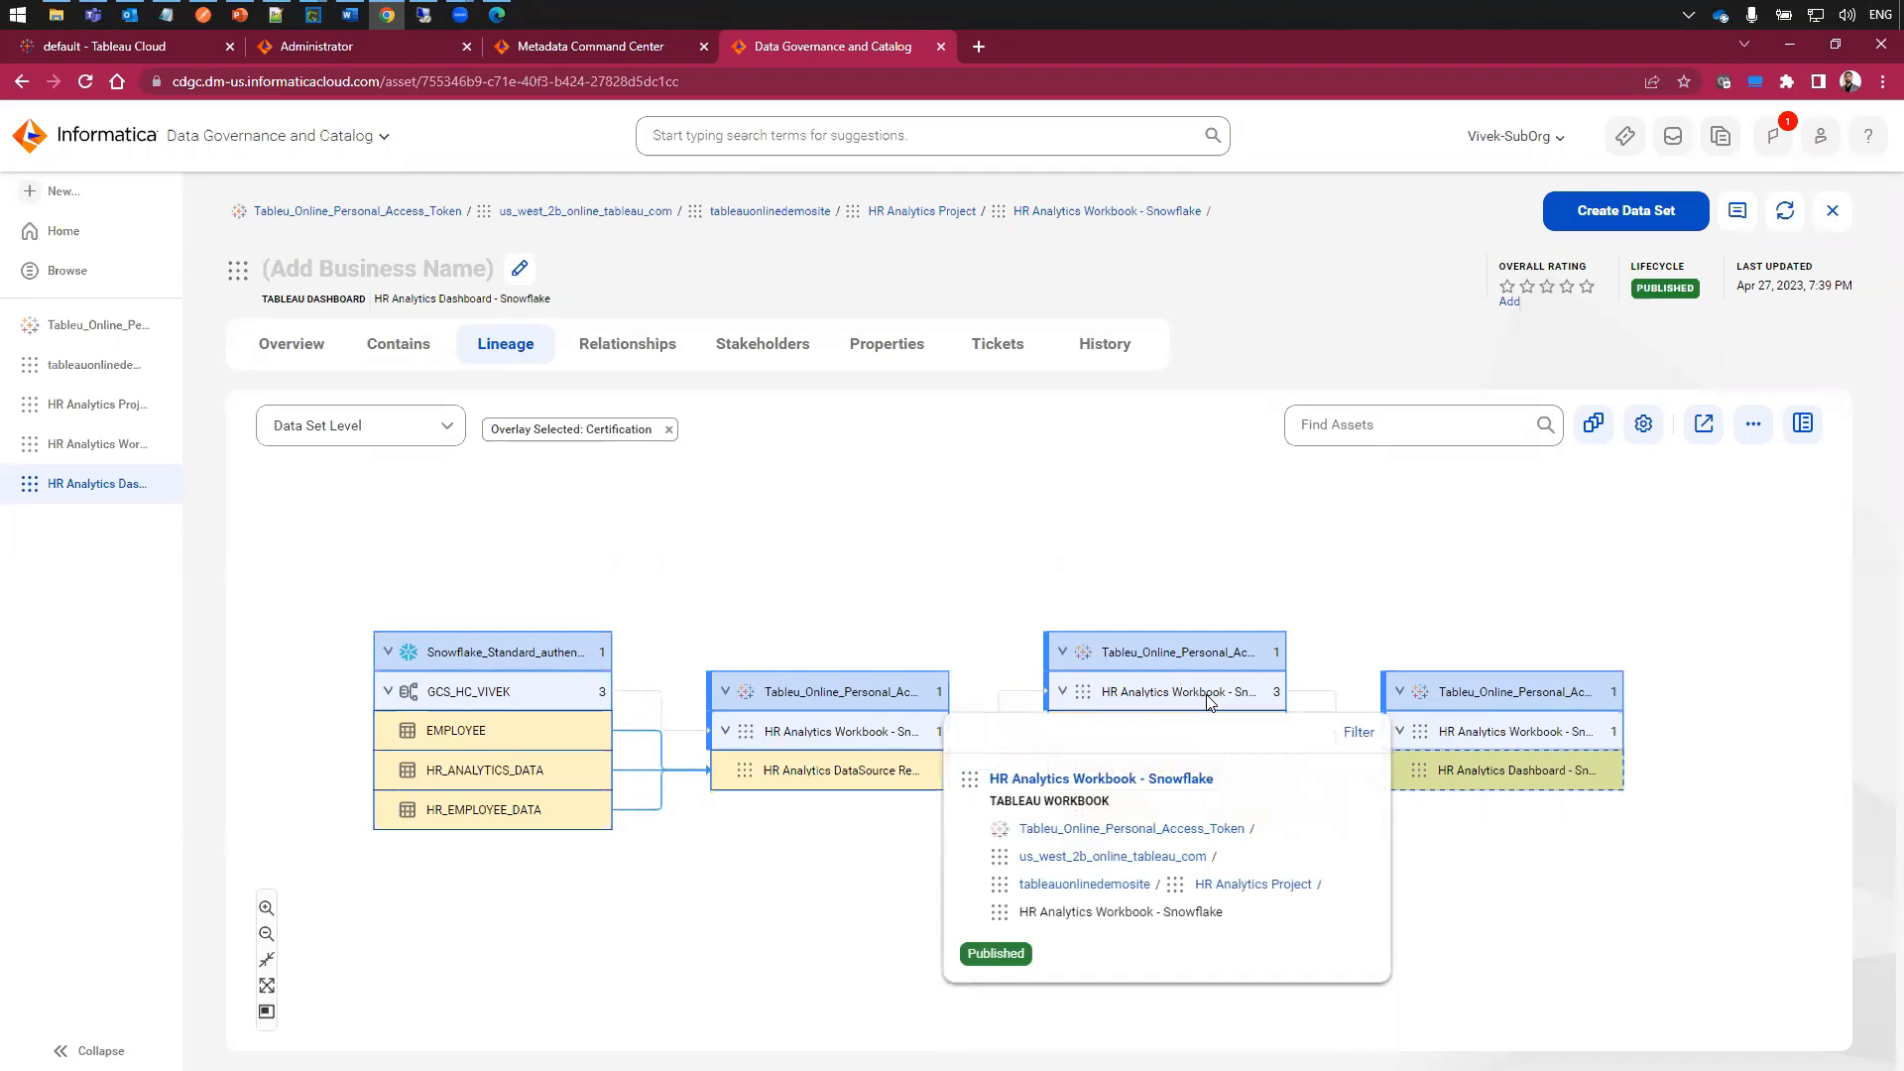
mouse_move(1240, 809)
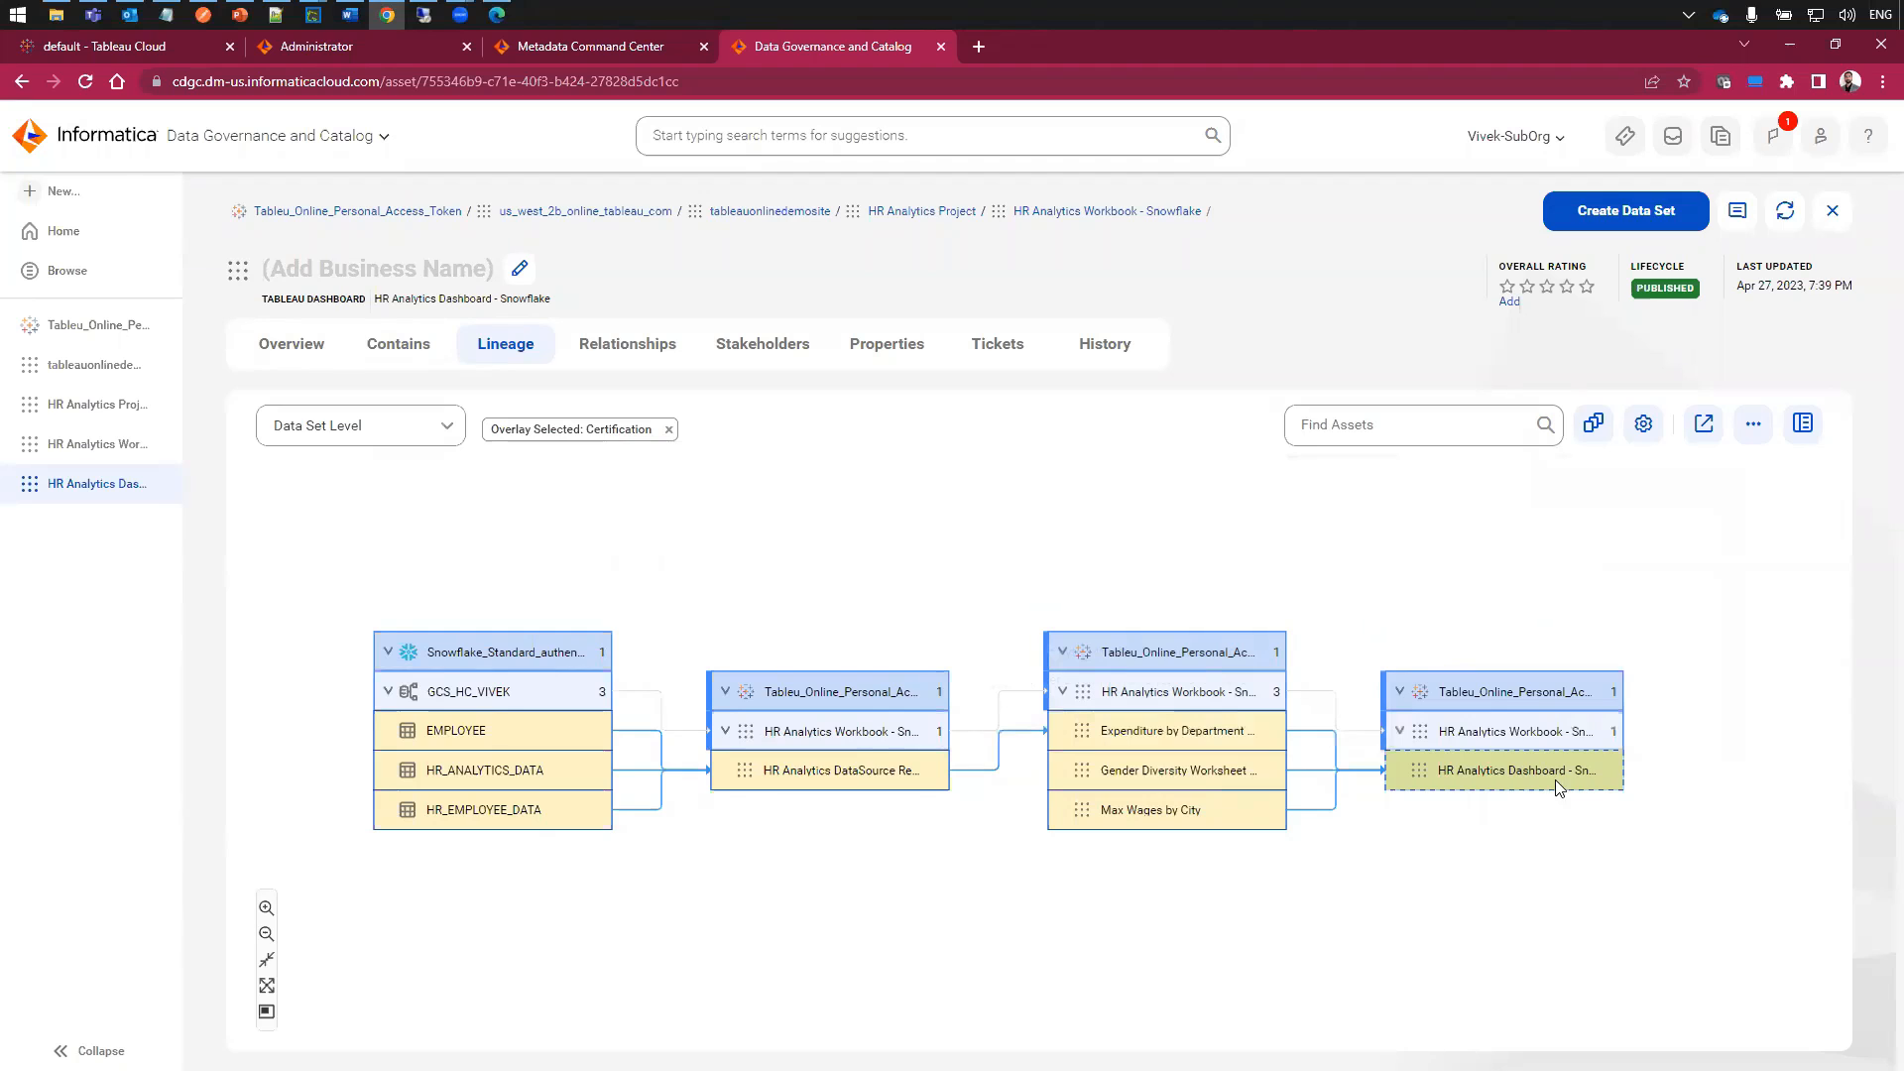
mouse_move(1554, 782)
mouse_move(1472, 738)
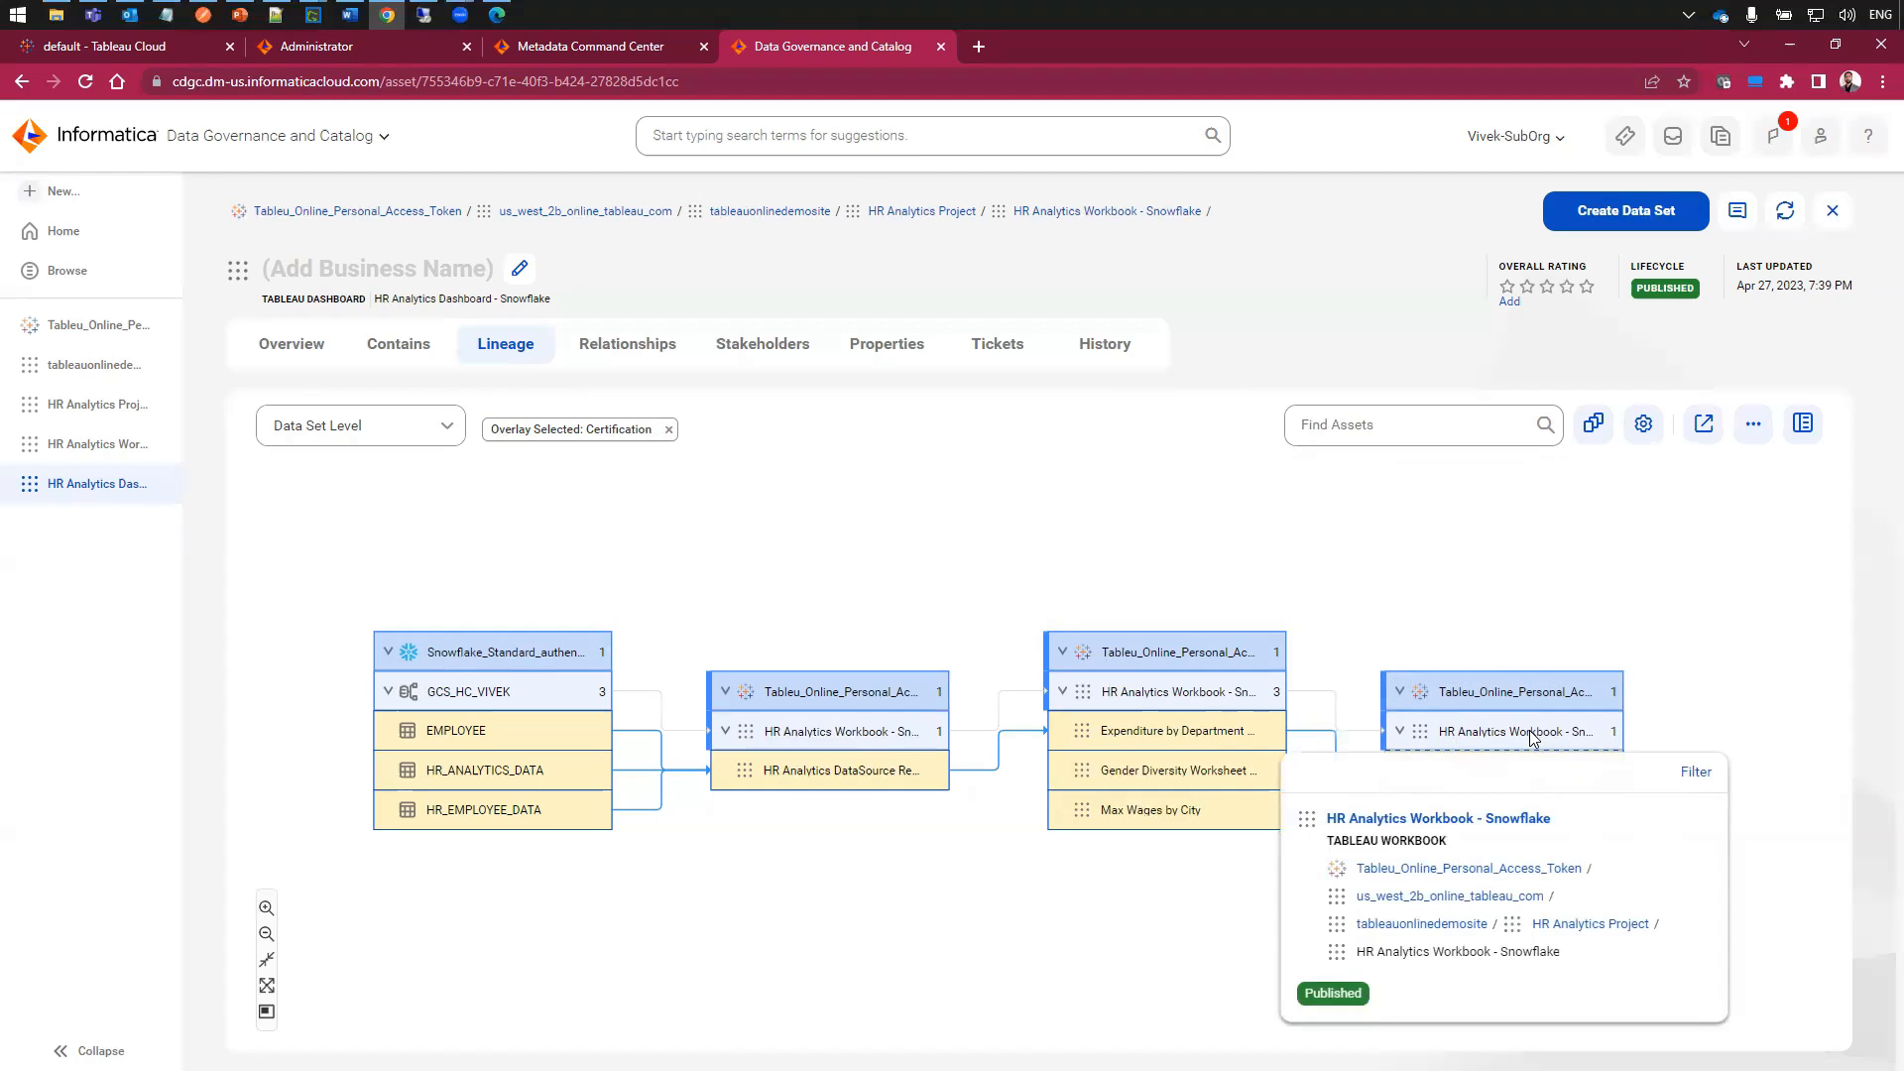
mouse_move(1527, 706)
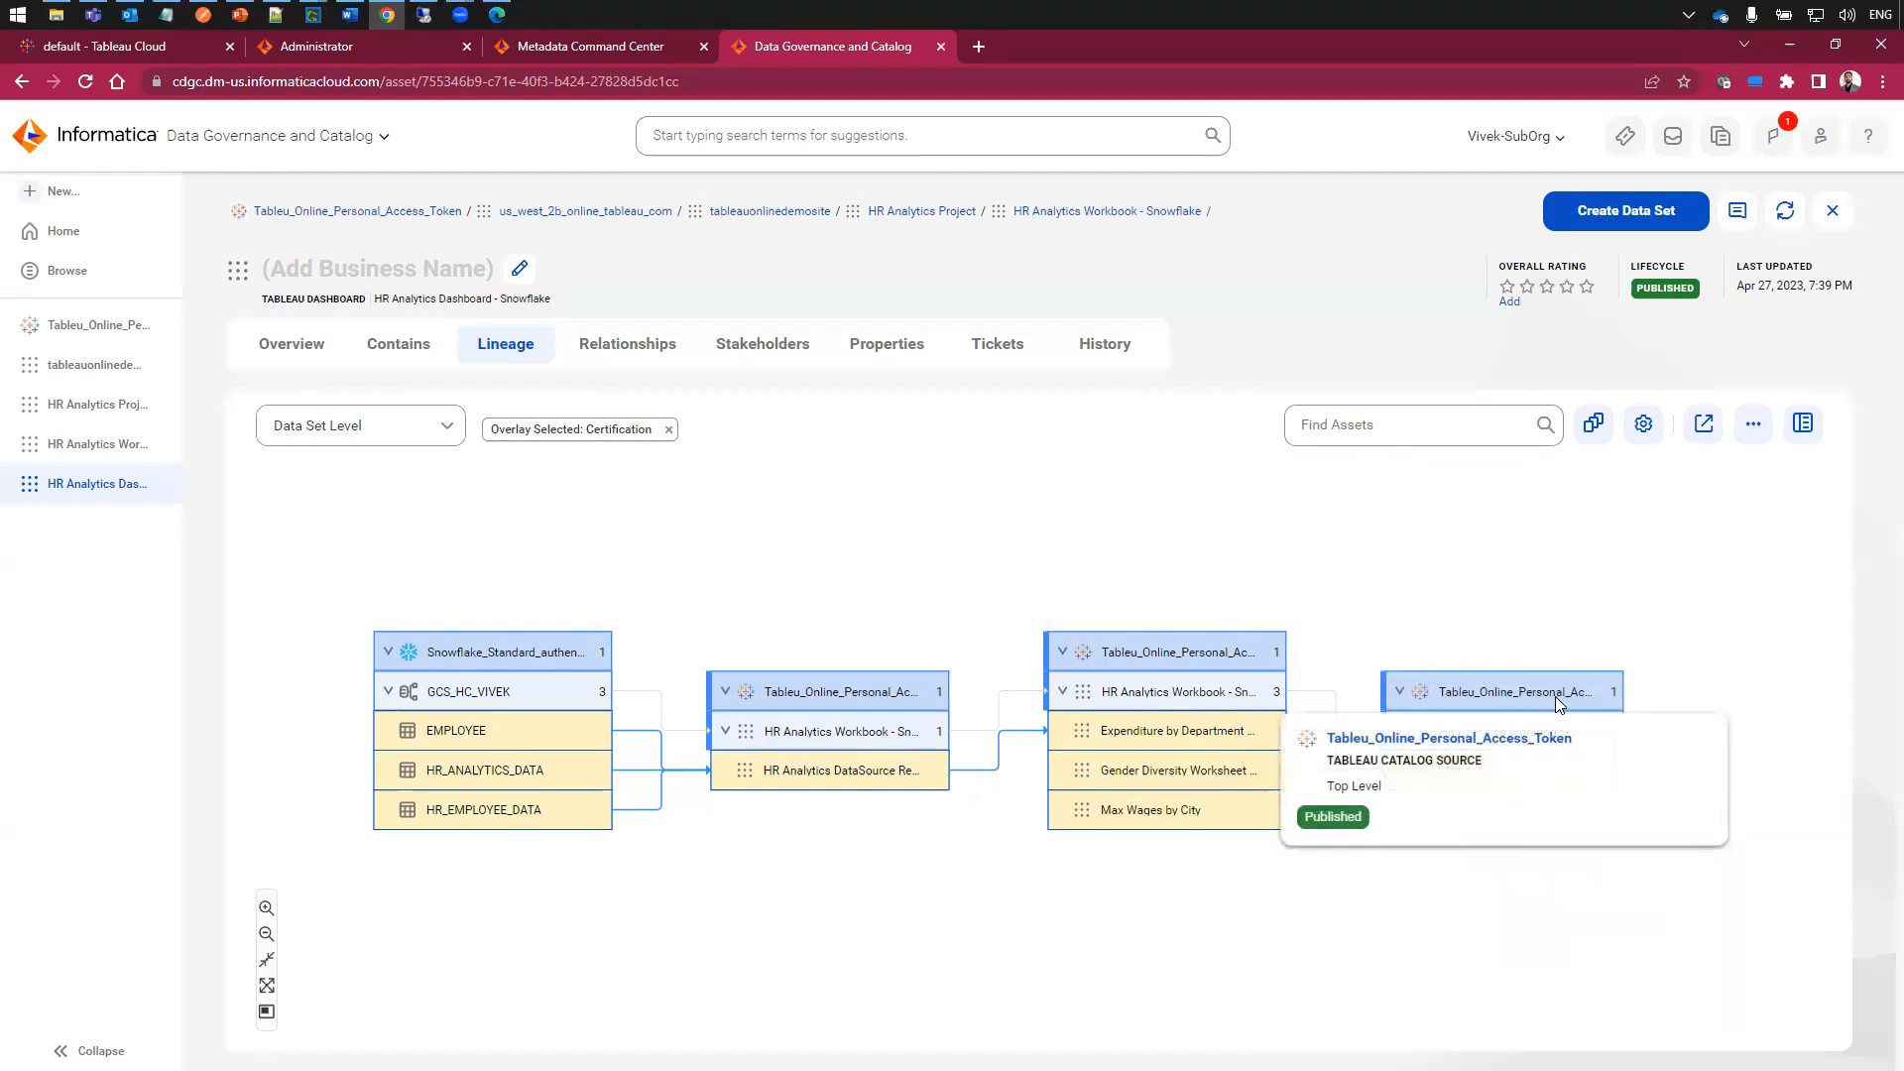
click(1545, 700)
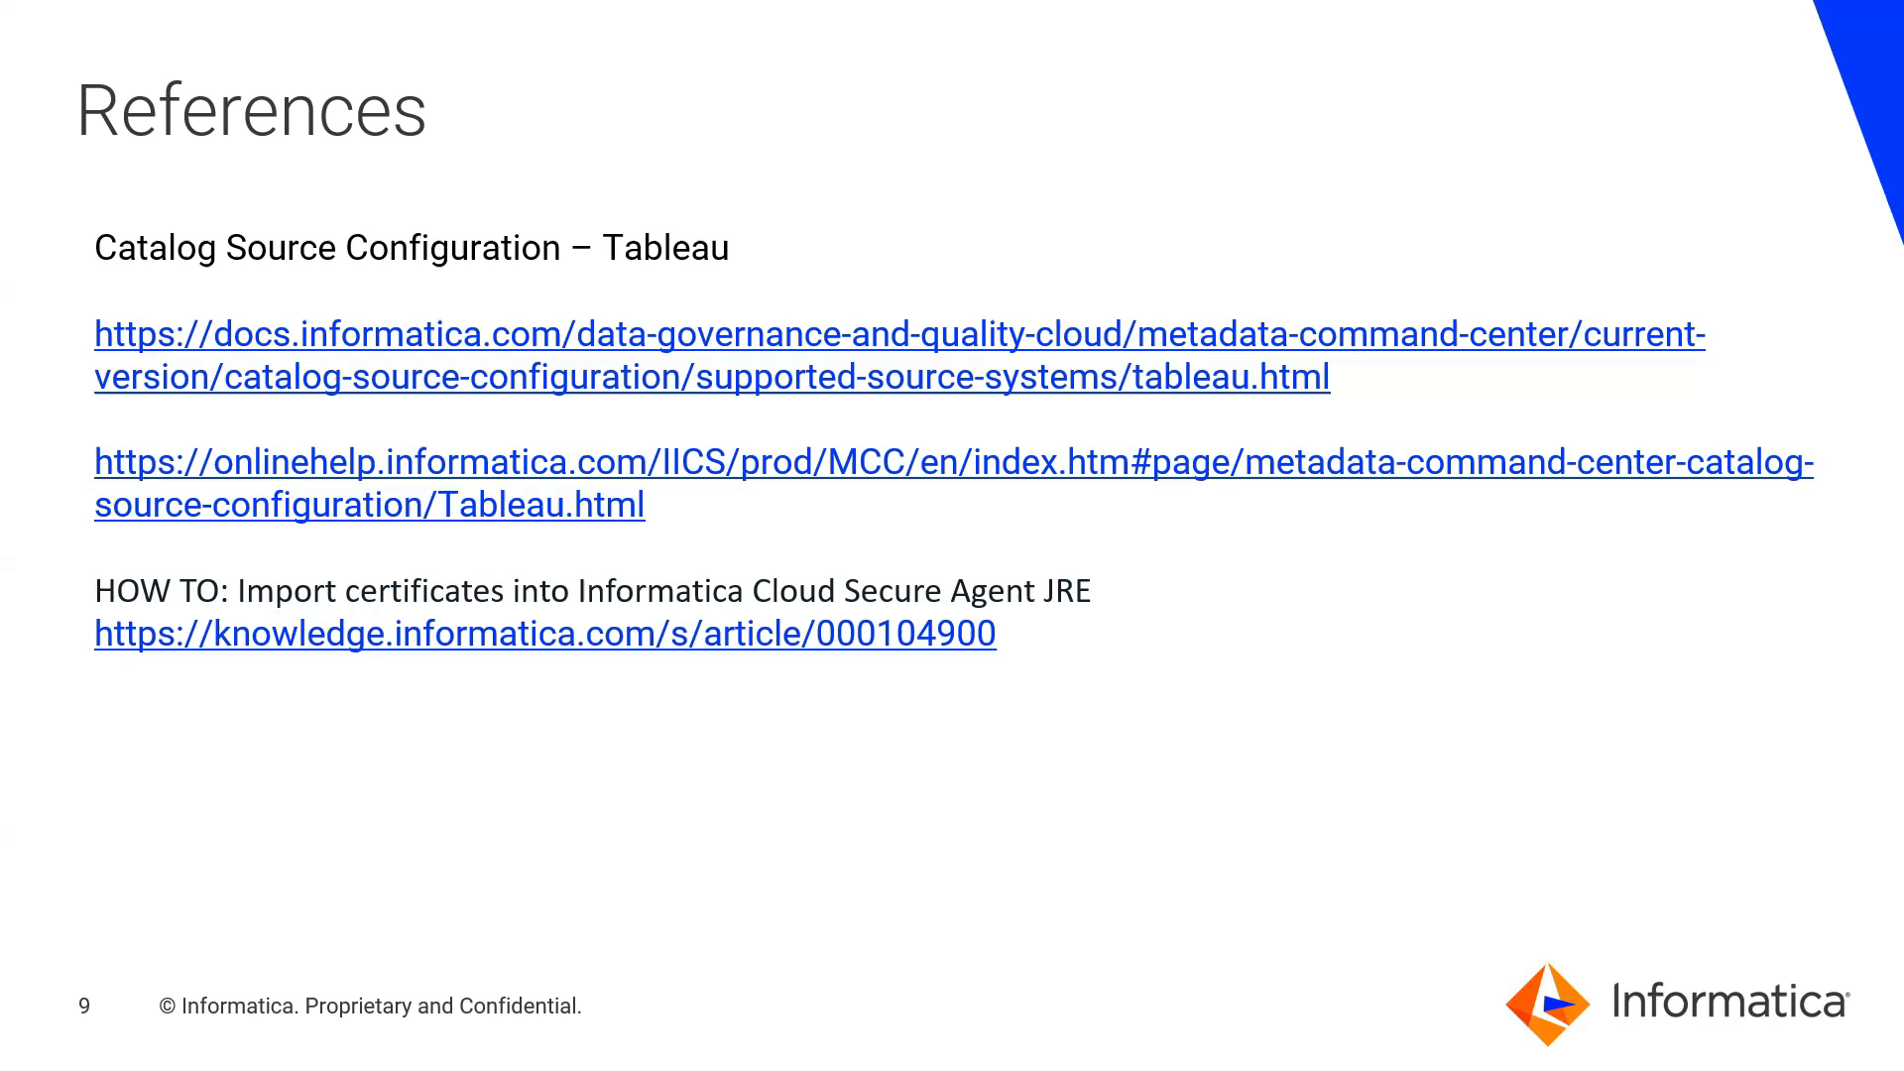
key(Right)
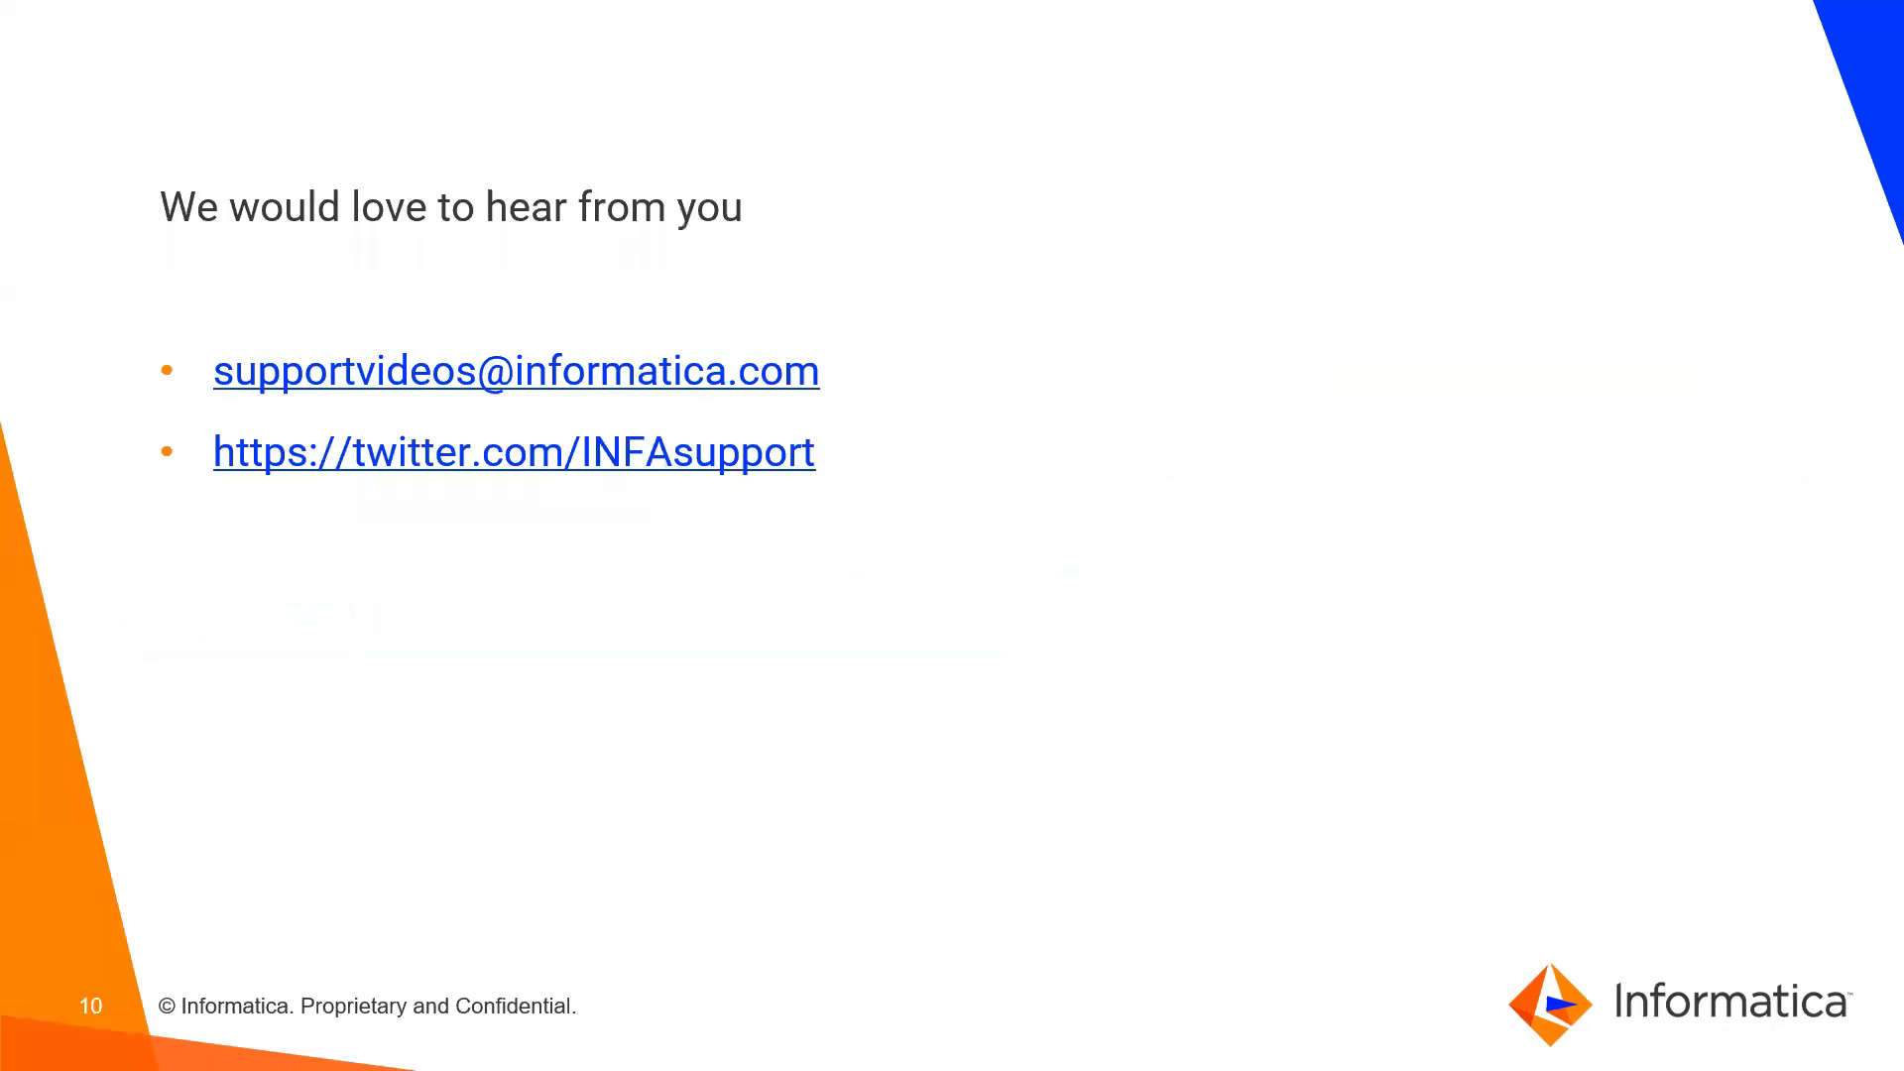